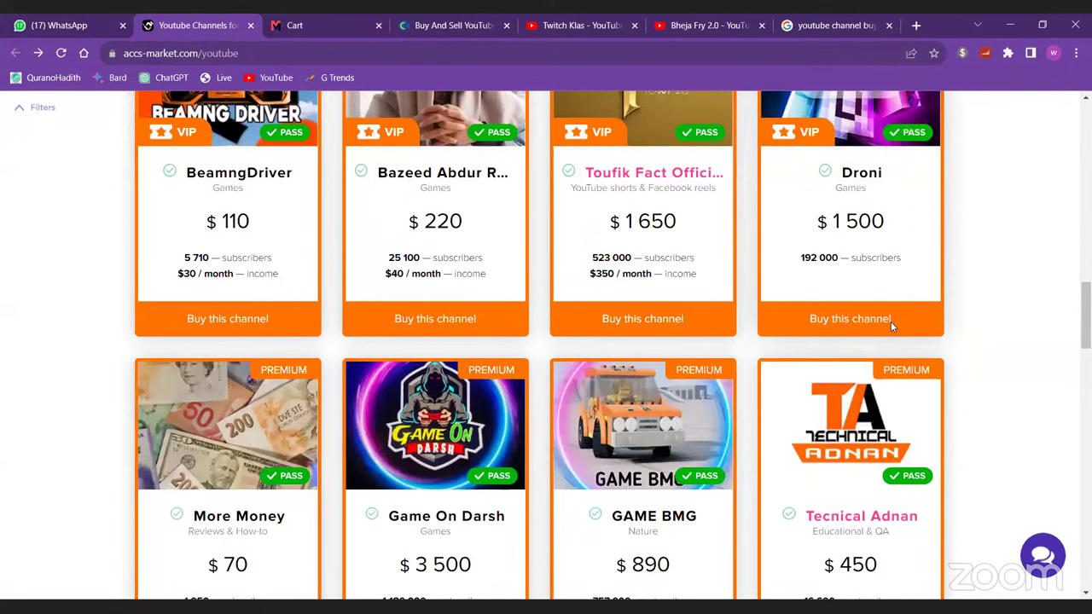
- Examine the YouTube channels for sale, comparing their prices, subscriber counts and monthly income down to the page links
scroll(890, 321, "down", 15)
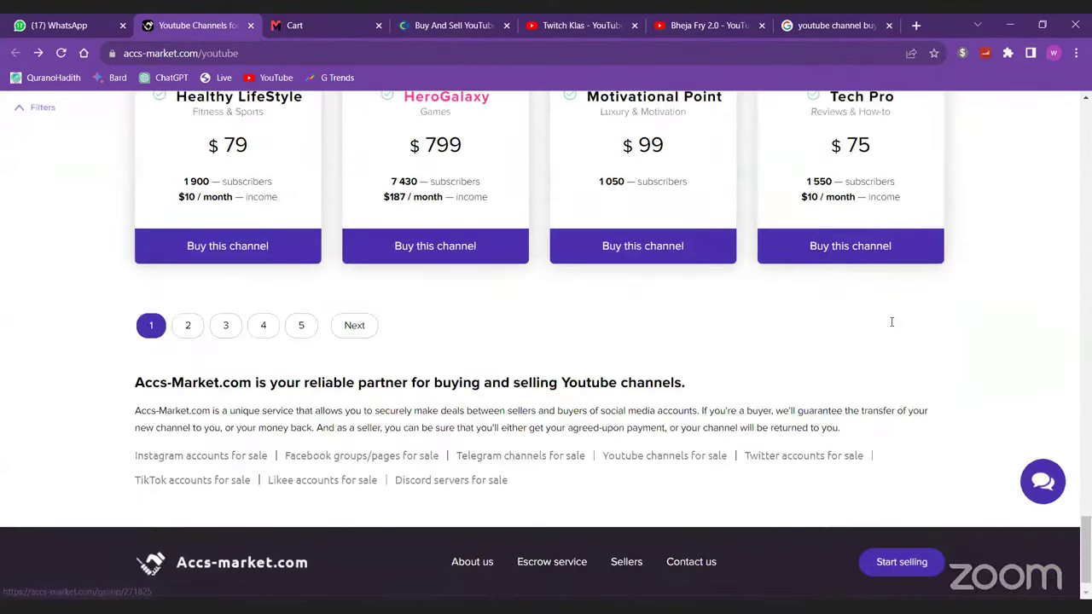
scroll(609, 421, "up", 2)
scroll(290, 295, "down", 2)
left_click(300, 290)
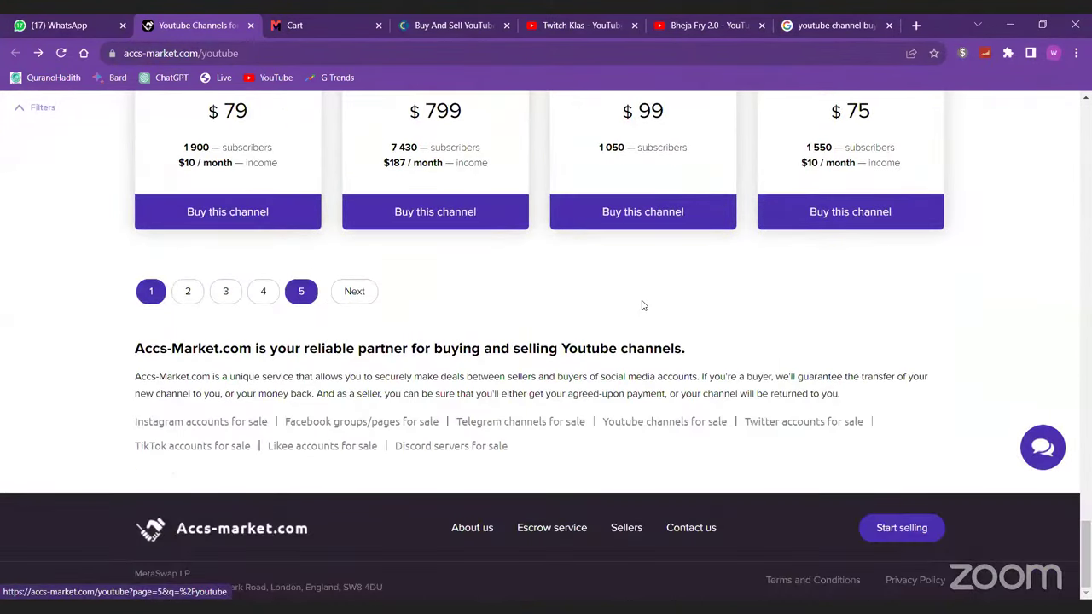
scroll(643, 306, "up", 5)
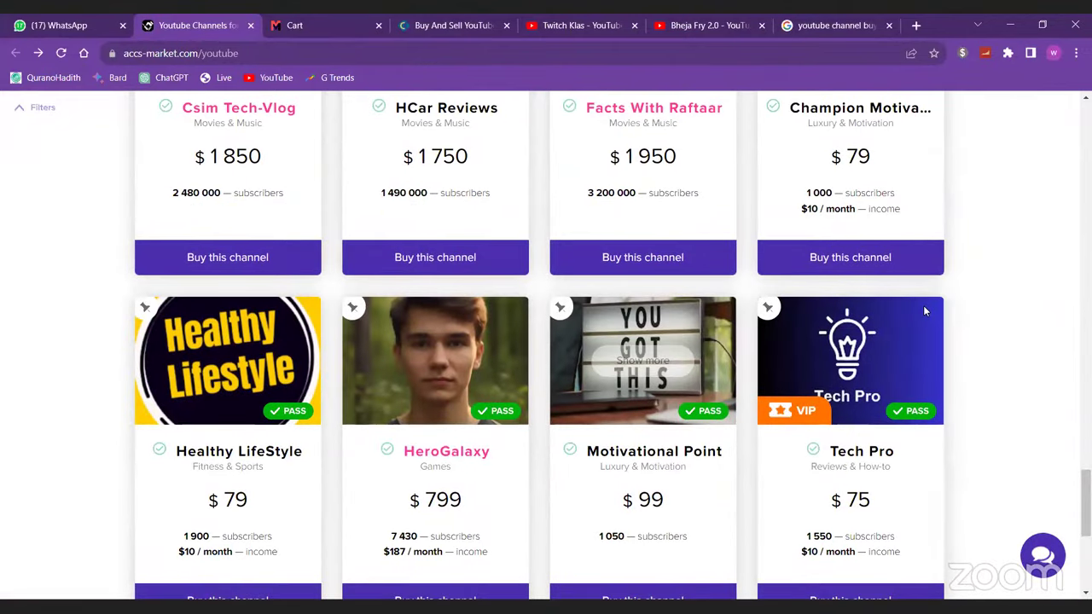
scroll(924, 311, "up", 15)
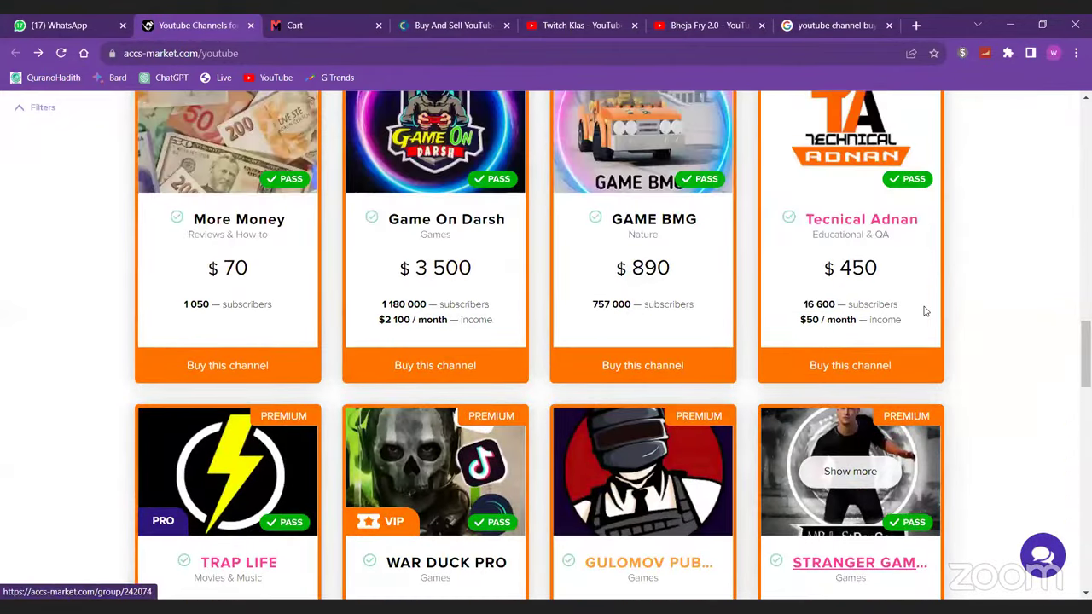
scroll(925, 311, "up", 9)
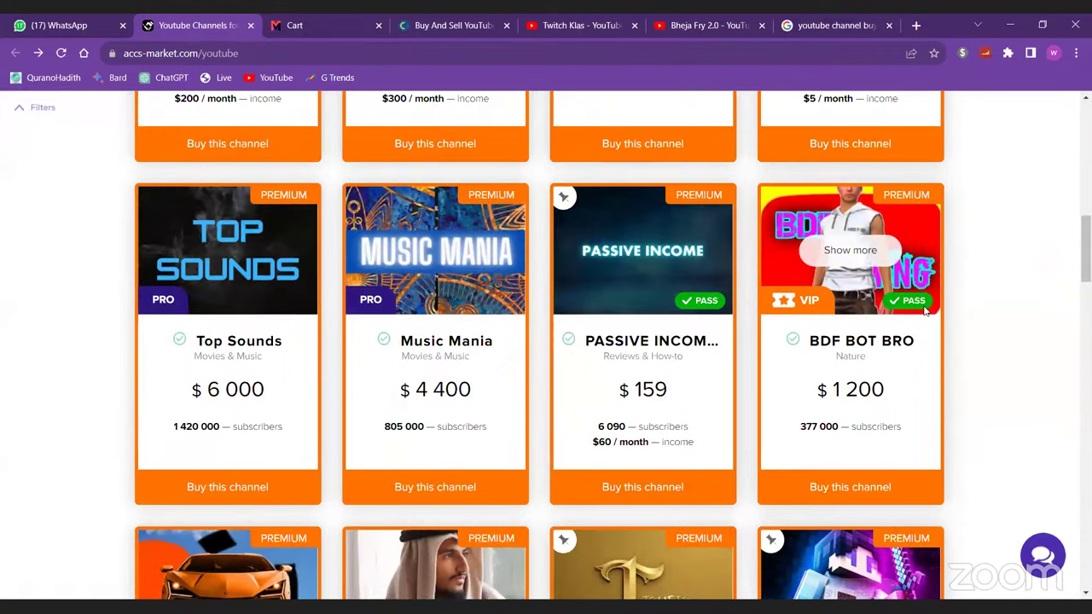
scroll(925, 311, "up", 5)
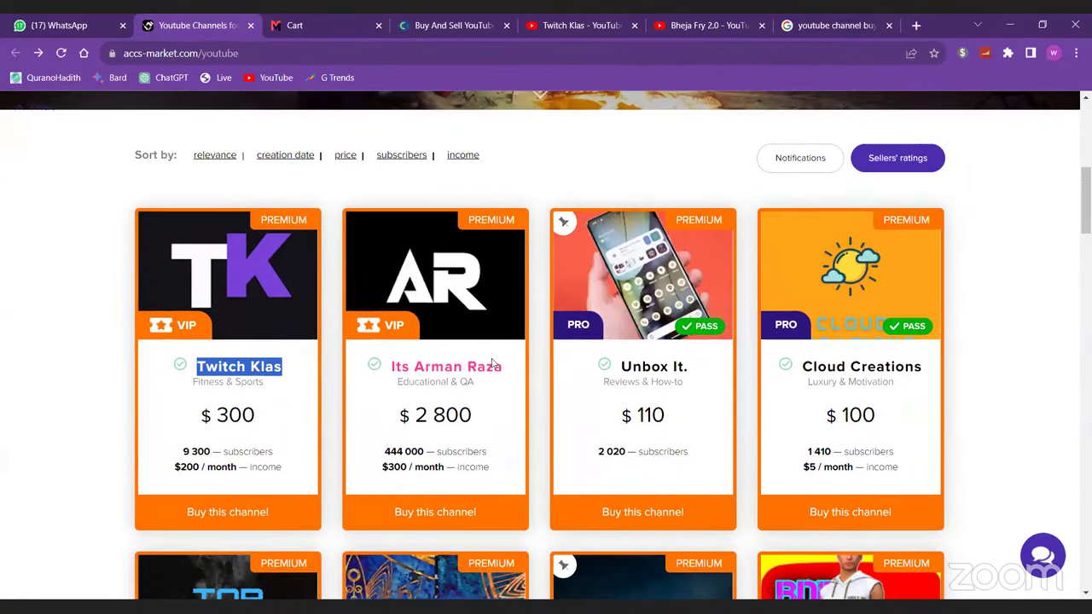
scroll(483, 383, "down", 10)
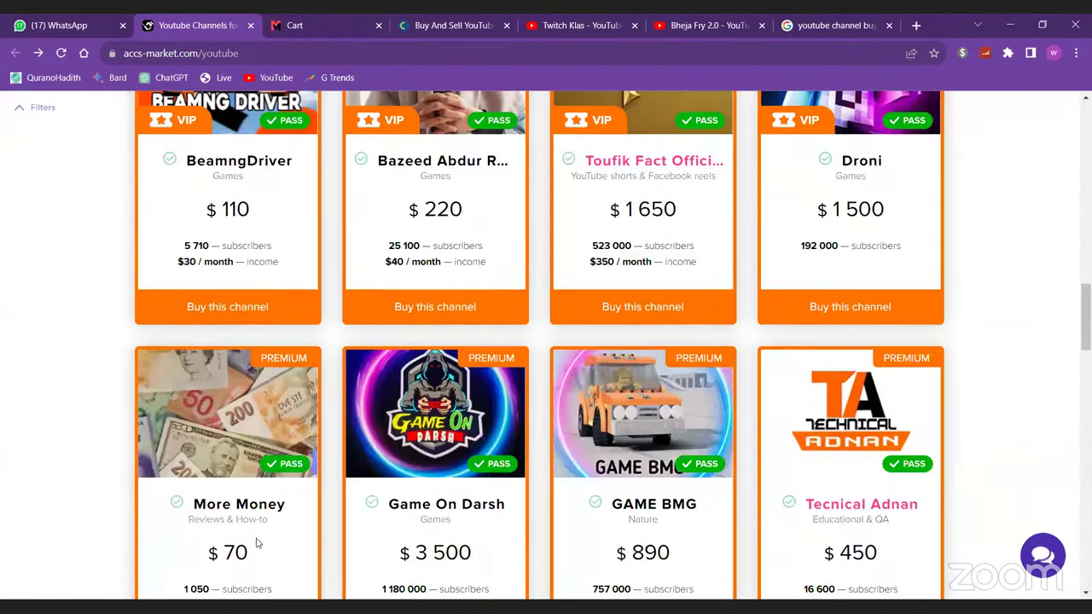
scroll(257, 542, "down", 8)
scroll(264, 480, "down", 4)
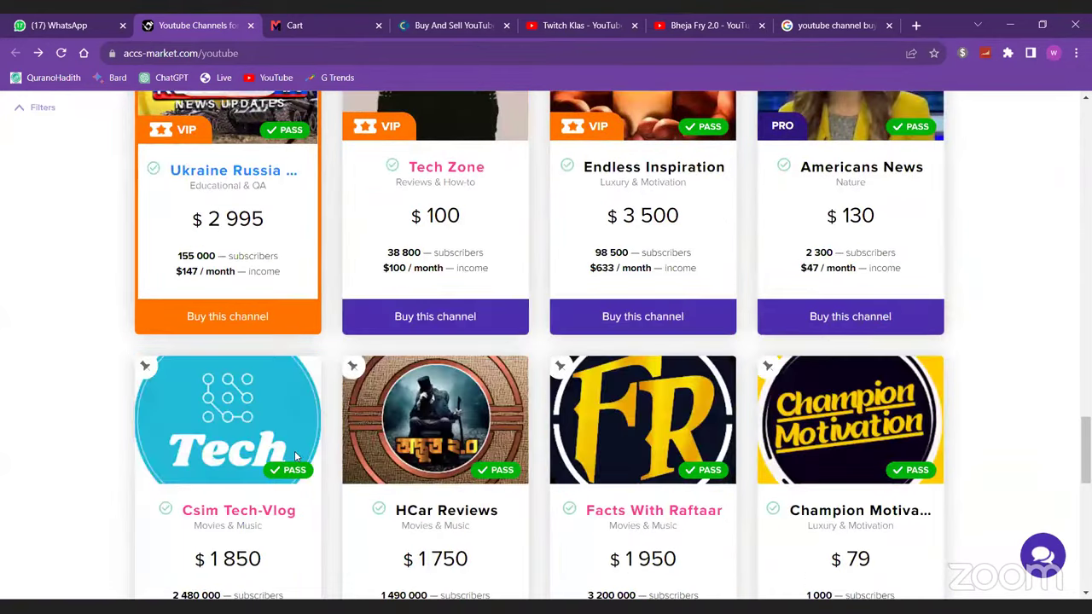
scroll(294, 451, "down", 5)
scroll(471, 332, "down", 4)
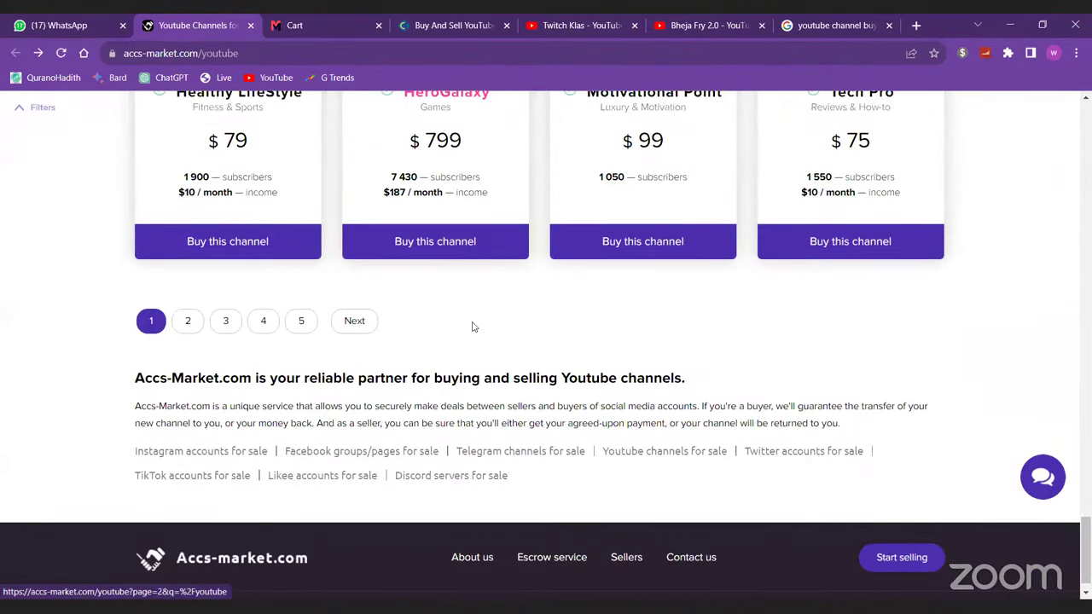
- Search for verified, monetization-enabled YouTube channels with 2000 to 100000 subscribers and look over the first listings
scroll(475, 333, "up", 20)
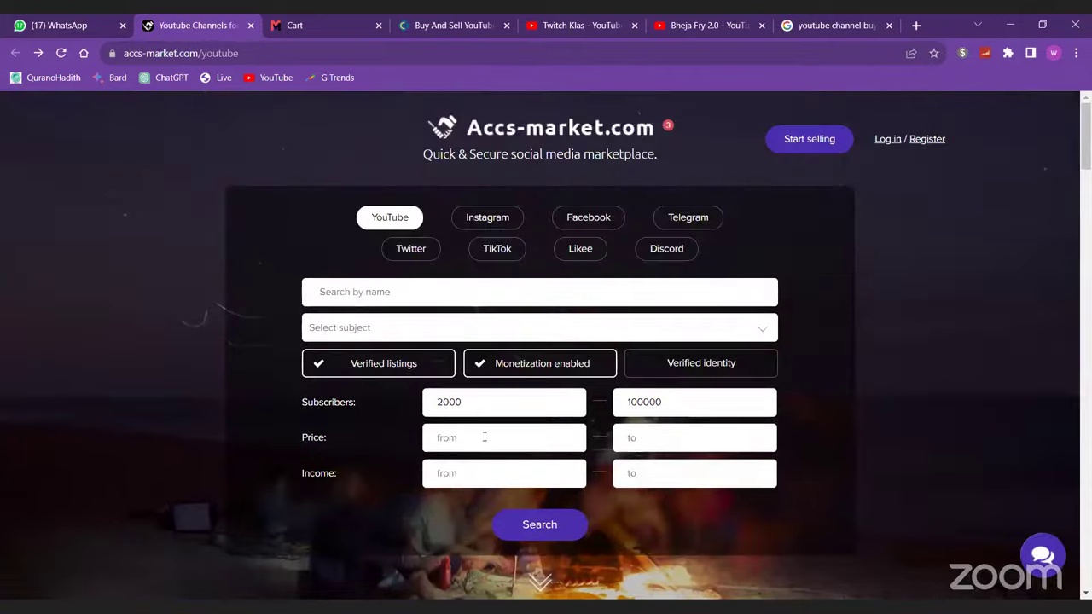
left_click(529, 535)
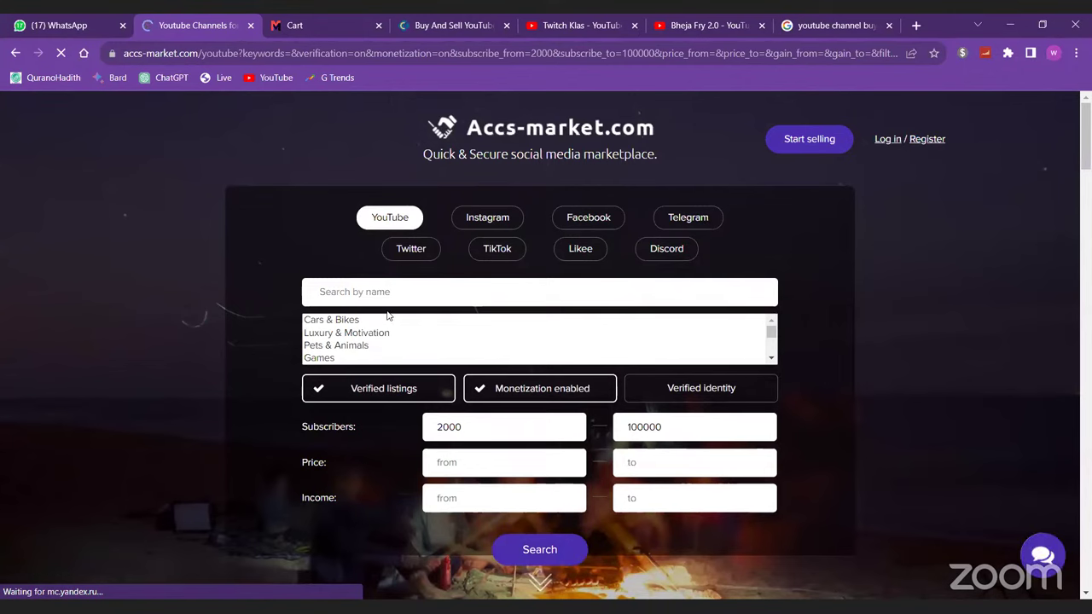
scroll(410, 294, "down", 1)
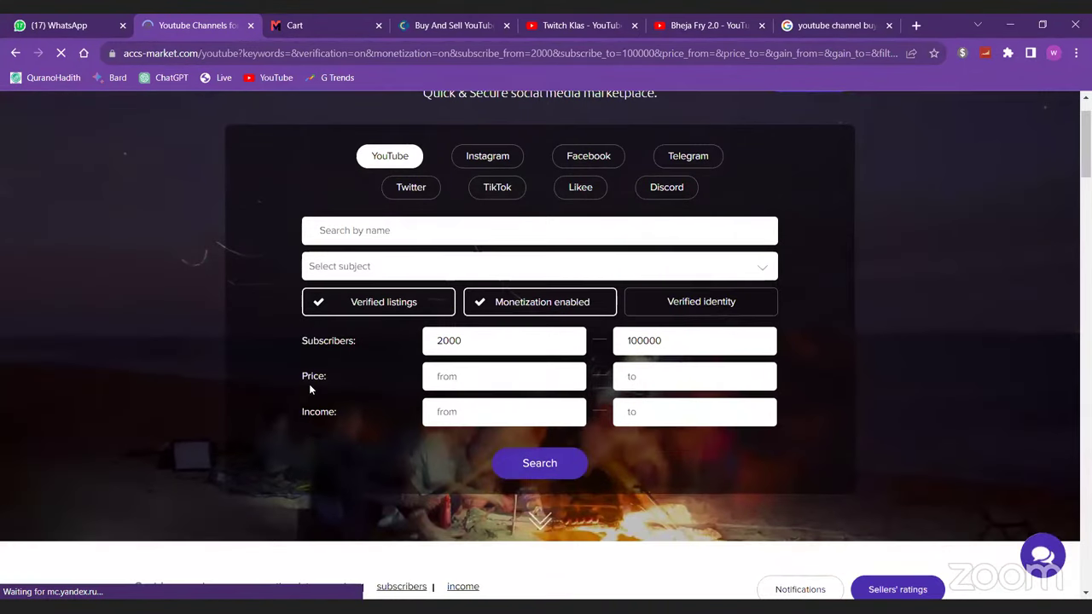
scroll(311, 389, "down", 5)
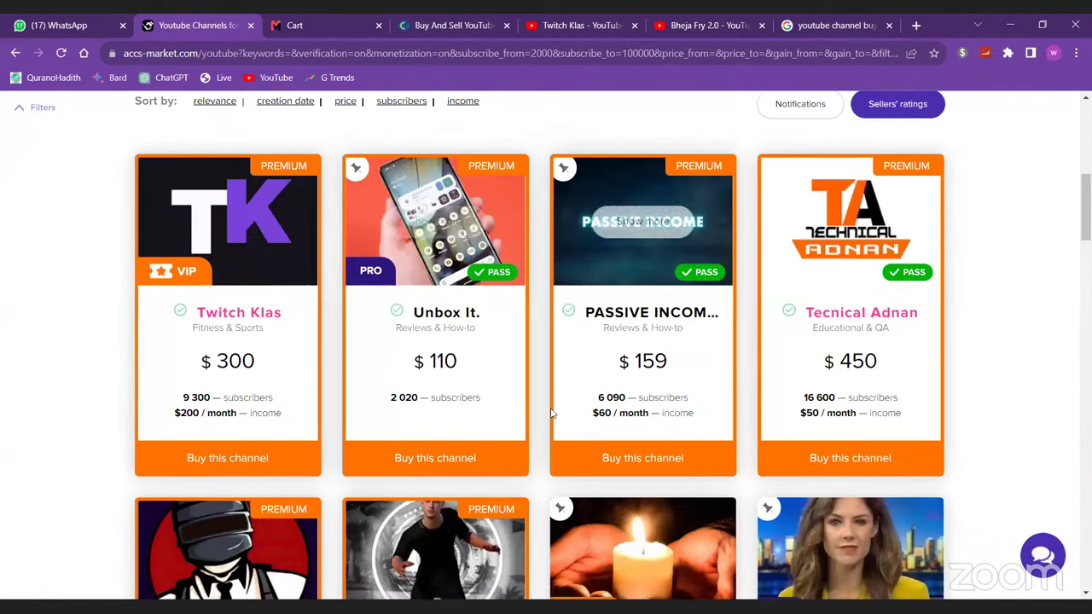
scroll(550, 413, "down", 4)
scroll(721, 400, "up", 3)
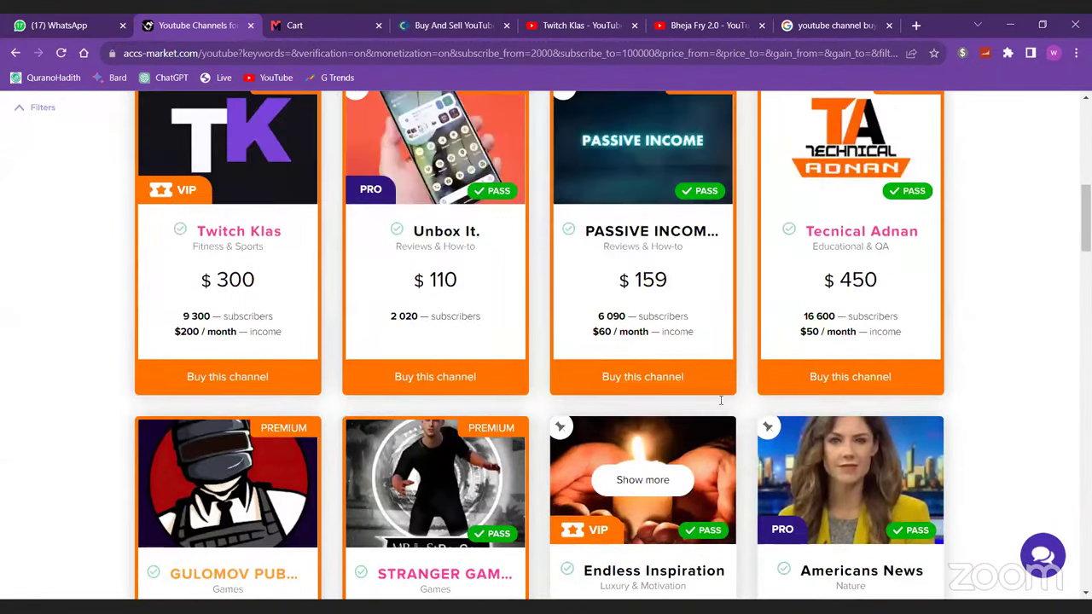
- Add the Verified identity filter to the channel search and run it again
scroll(720, 400, "up", 5)
left_click(716, 364)
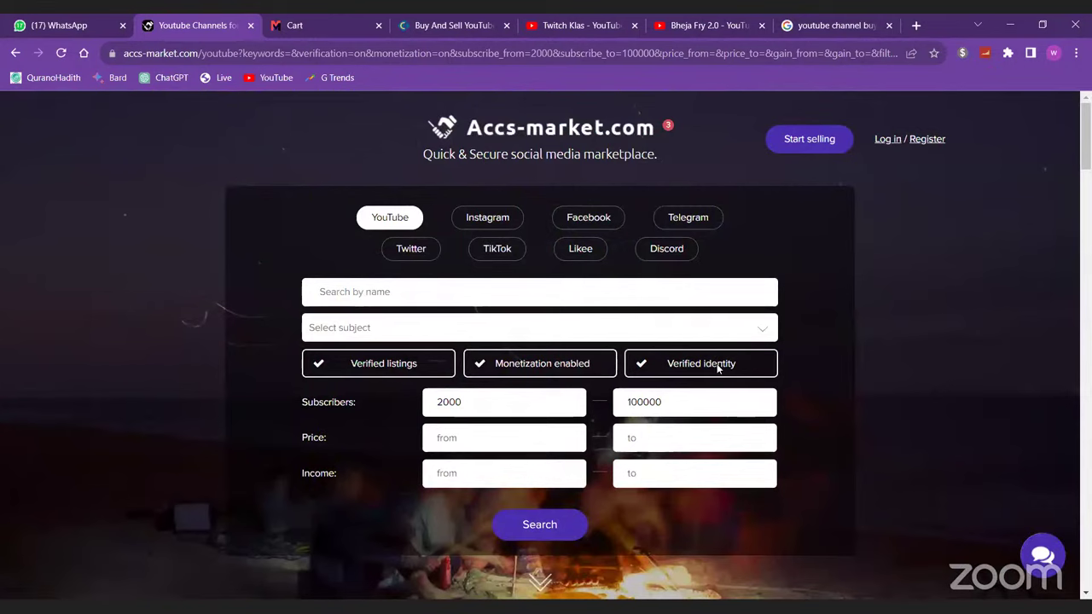
left_click(536, 538)
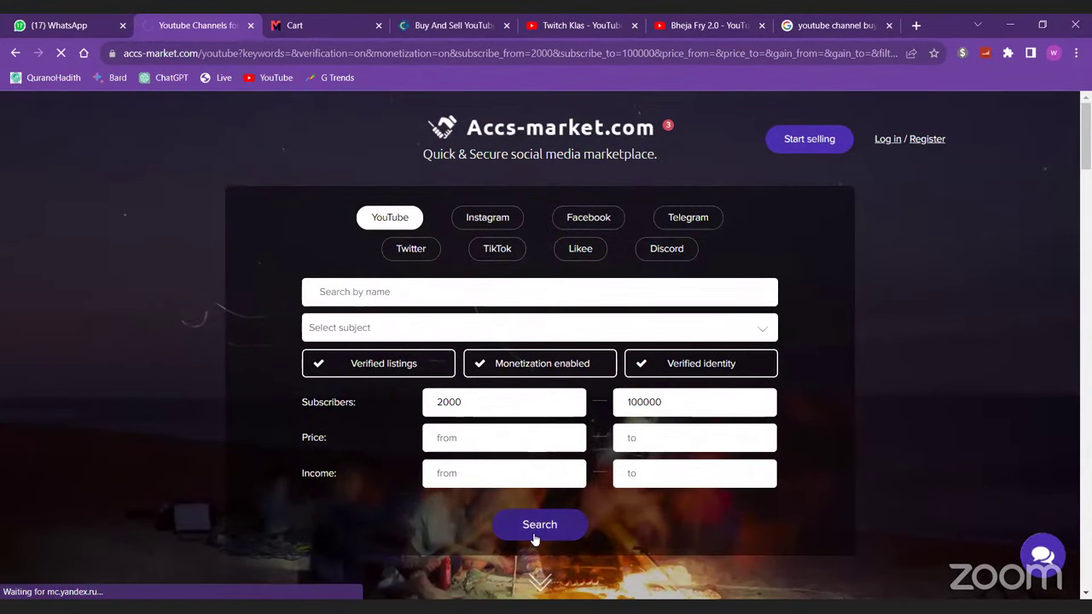
- Examine the identity-verified channel listings, comparing their prices, subscriber counts and monthly income
scroll(534, 538, "down", 3)
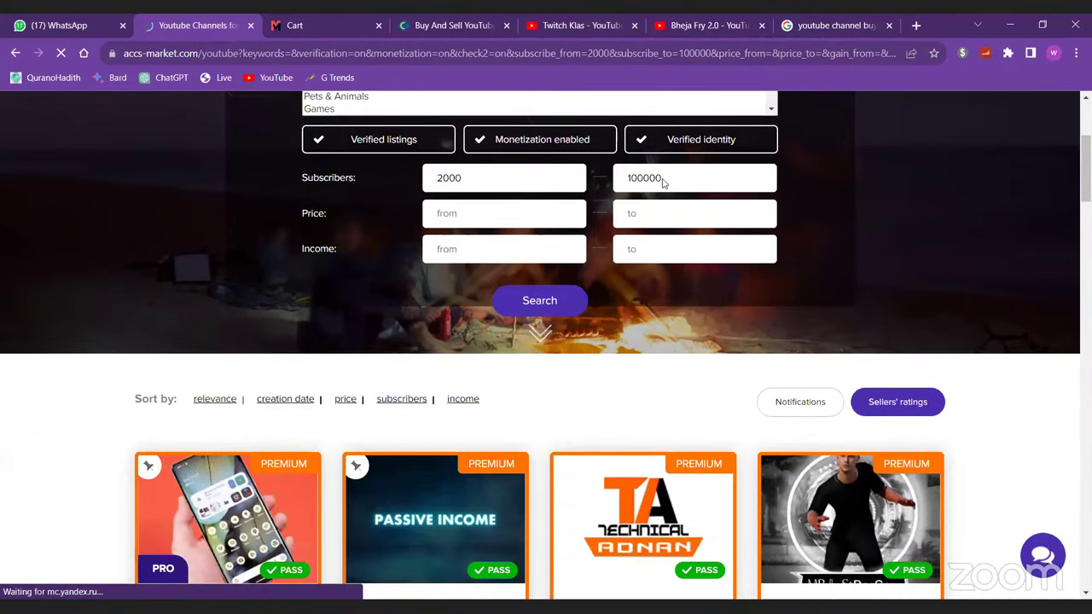
scroll(658, 198, "down", 3)
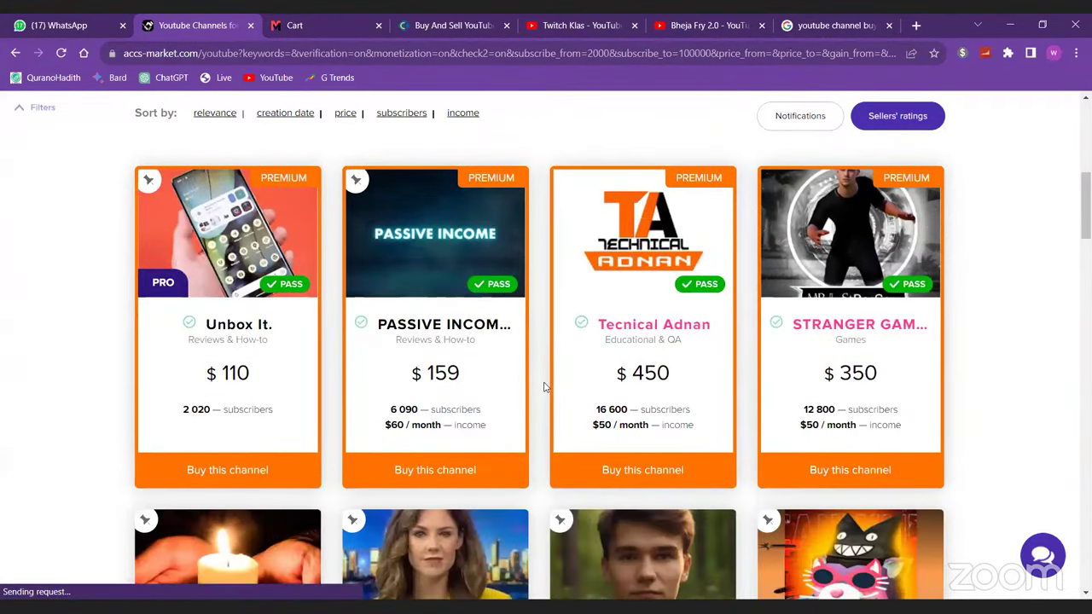
scroll(544, 386, "down", 1)
scroll(544, 386, "up", 7)
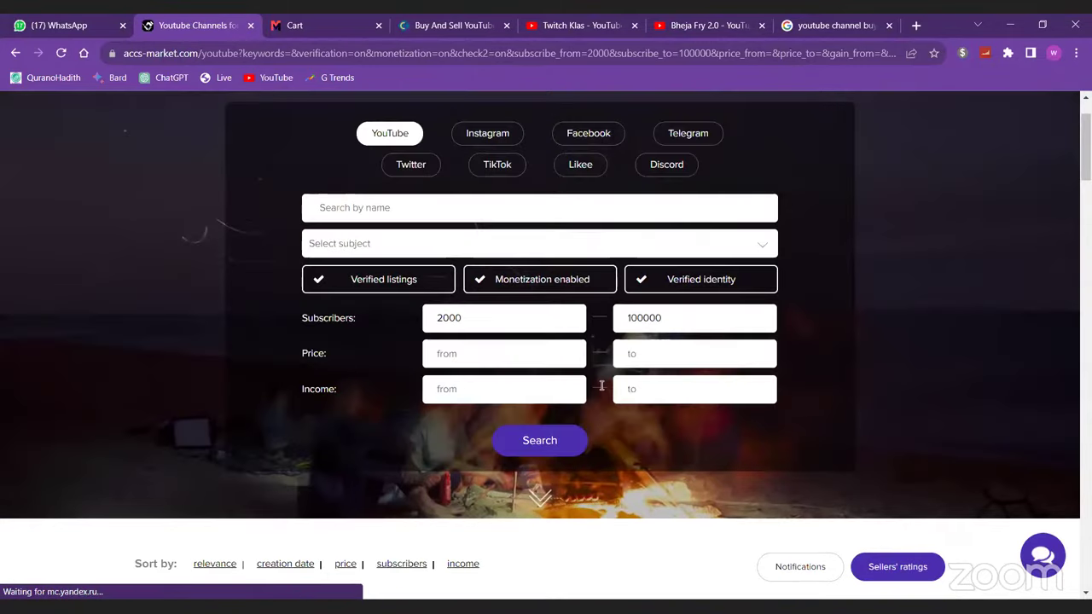
scroll(571, 432, "down", 3)
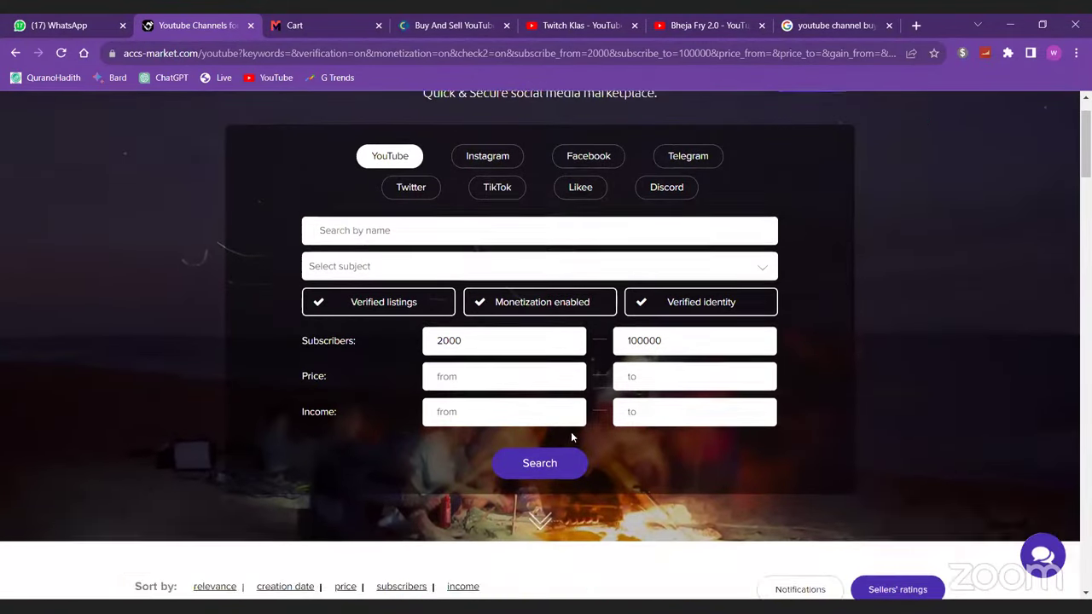
scroll(572, 435, "down", 15)
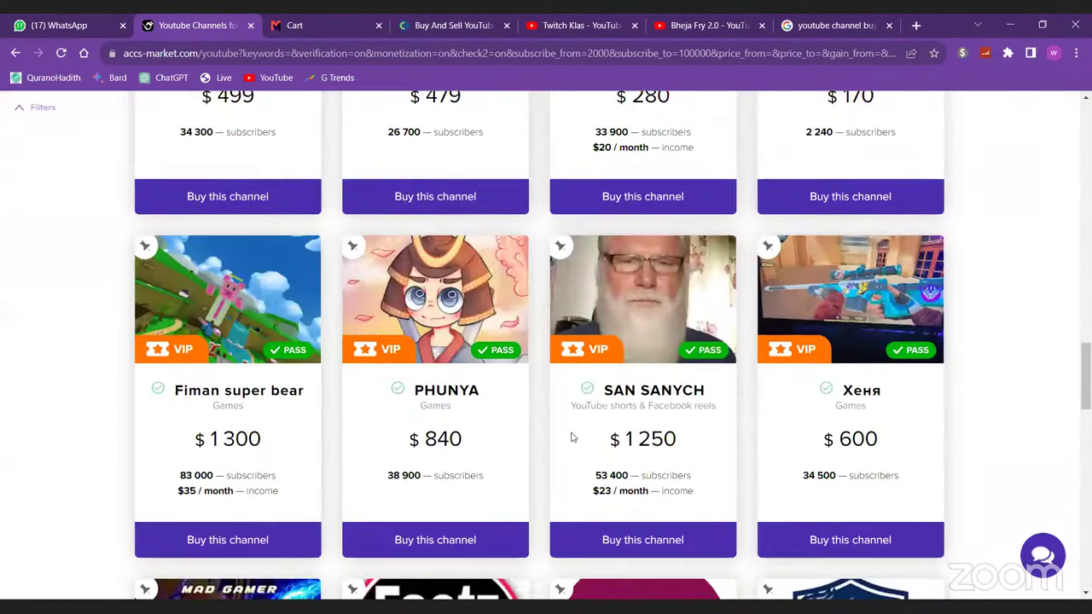
scroll(572, 436, "down", 4)
scroll(568, 438, "down", 2)
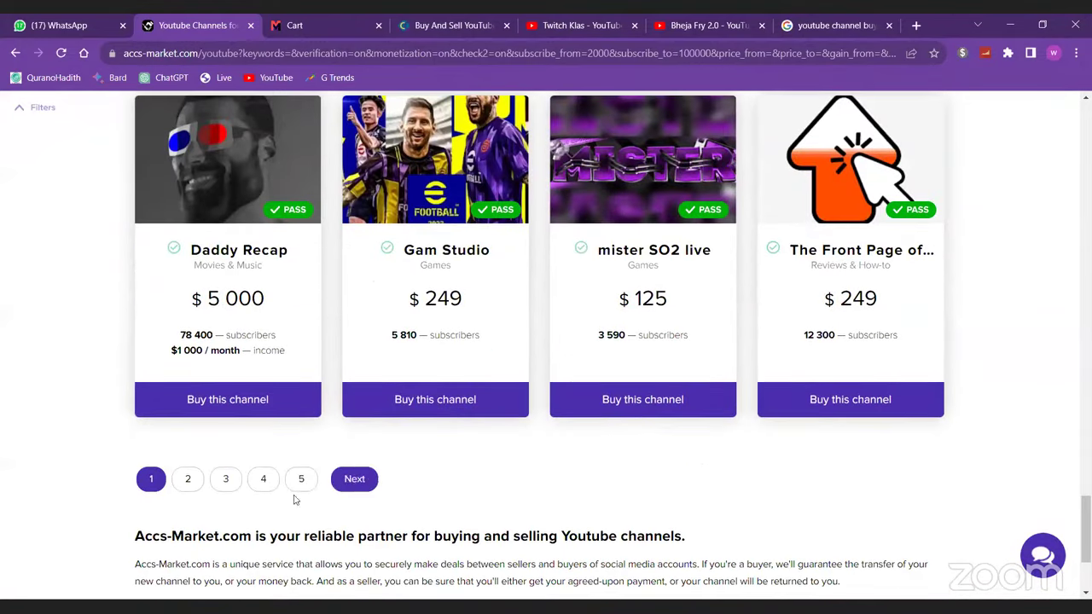
scroll(580, 470, "up", 10)
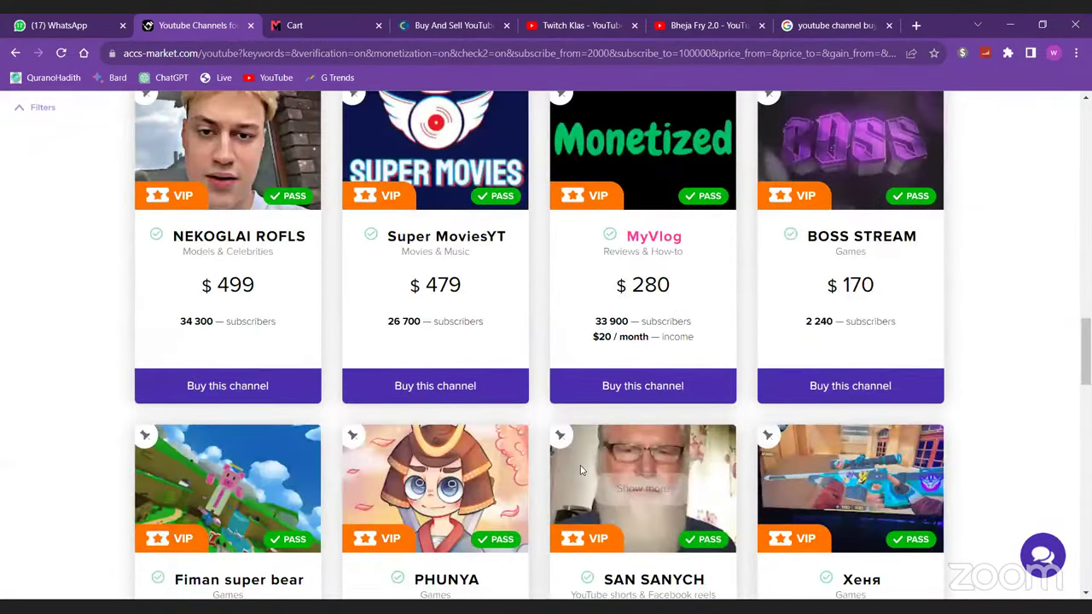
scroll(579, 470, "up", 12)
scroll(518, 394, "down", 2)
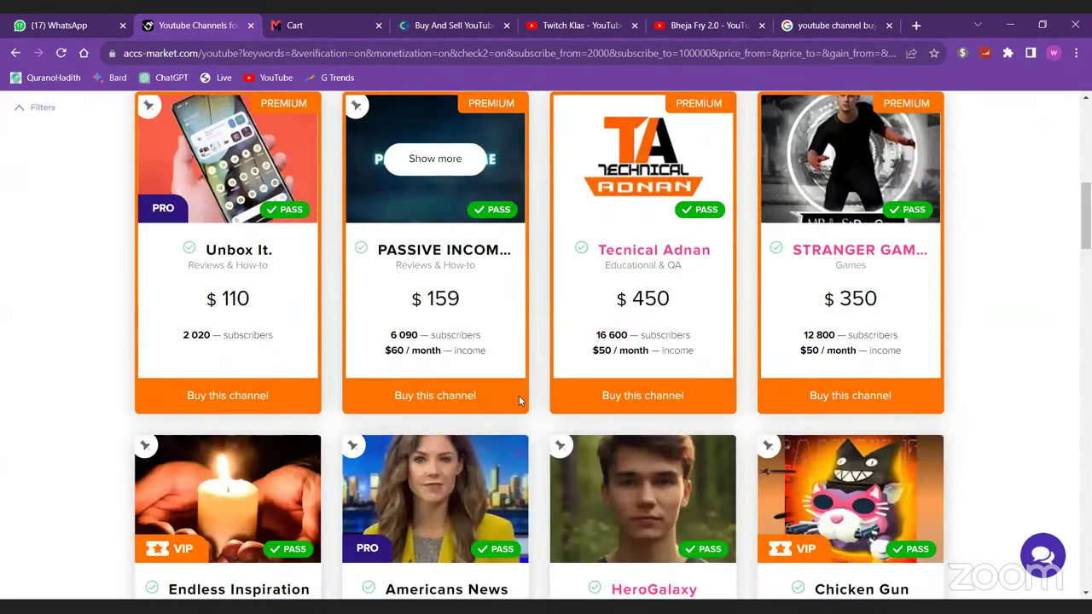
scroll(518, 395, "down", 5)
scroll(473, 258, "up", 2)
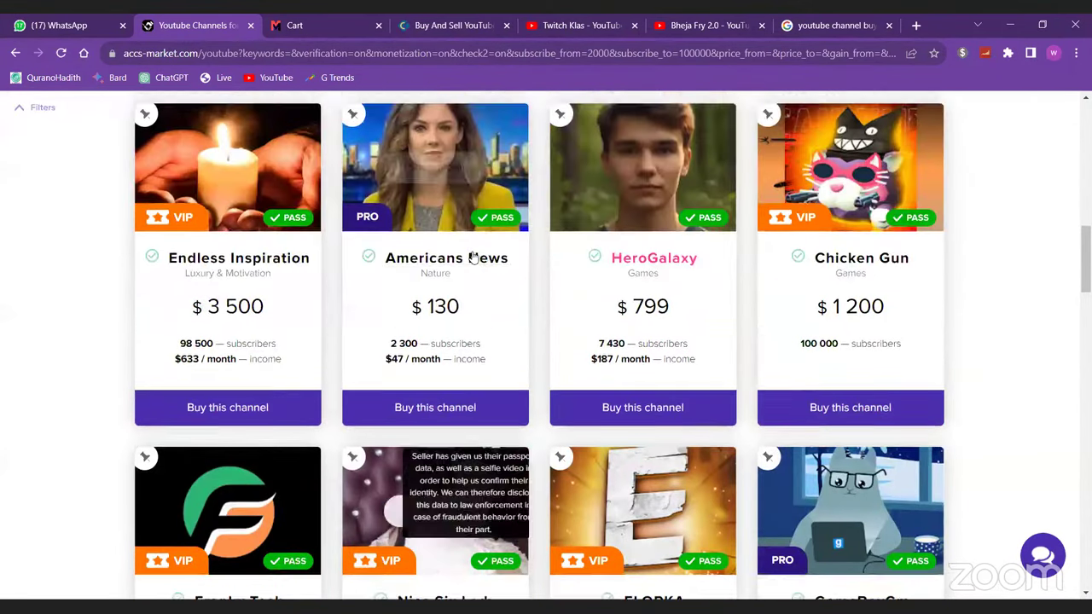
scroll(482, 263, "down", 1)
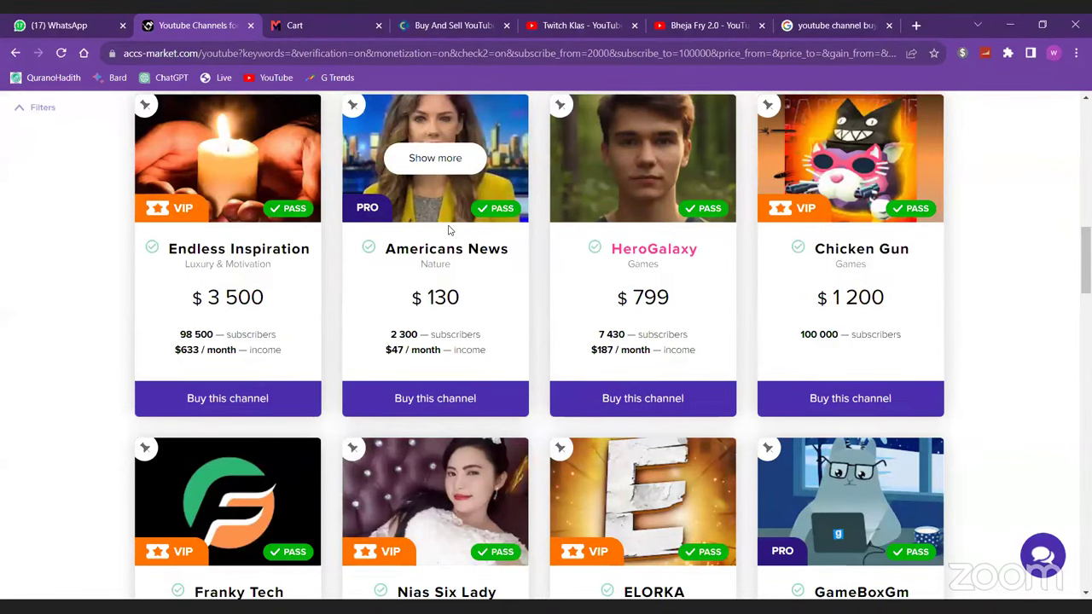
- Switch to the Mid-Man site and search for YouTube channels for sale with Under 10K followers
left_click(316, 21)
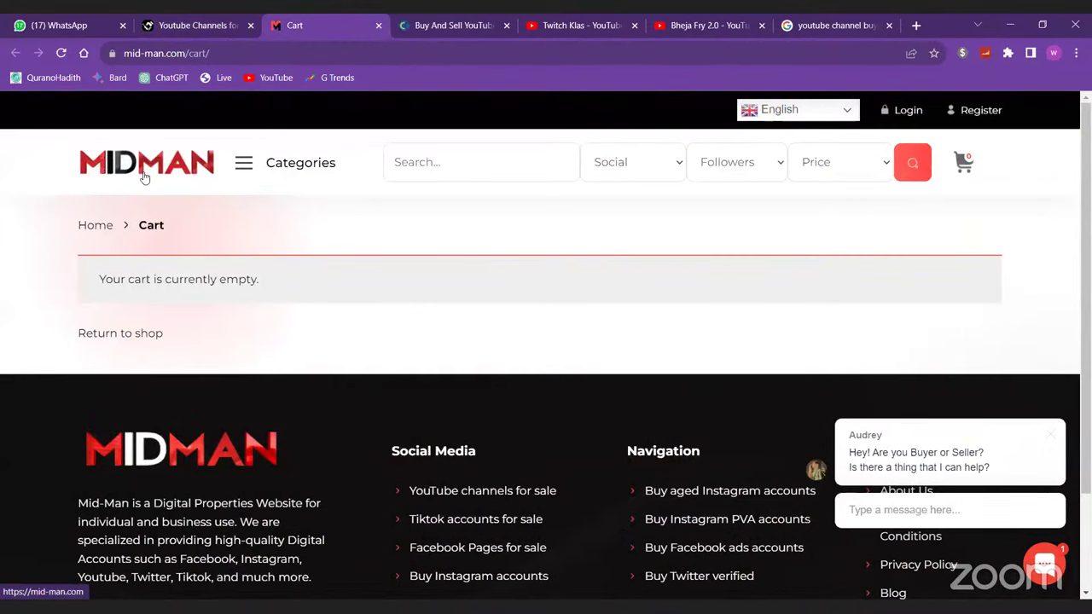
scroll(369, 299, "down", 2)
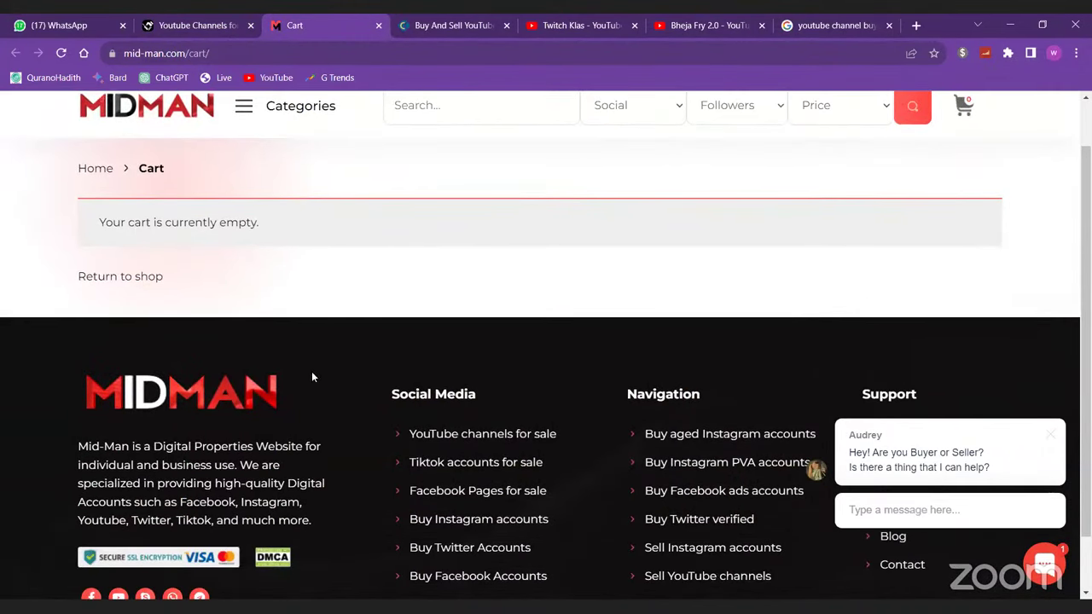
scroll(358, 317, "up", 1)
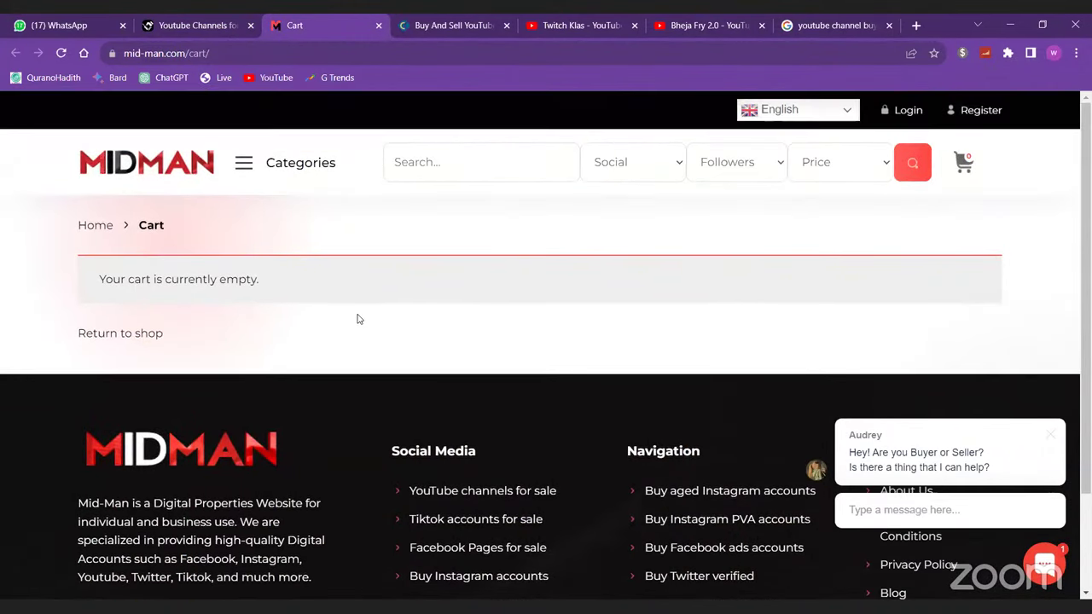
left_click(678, 166)
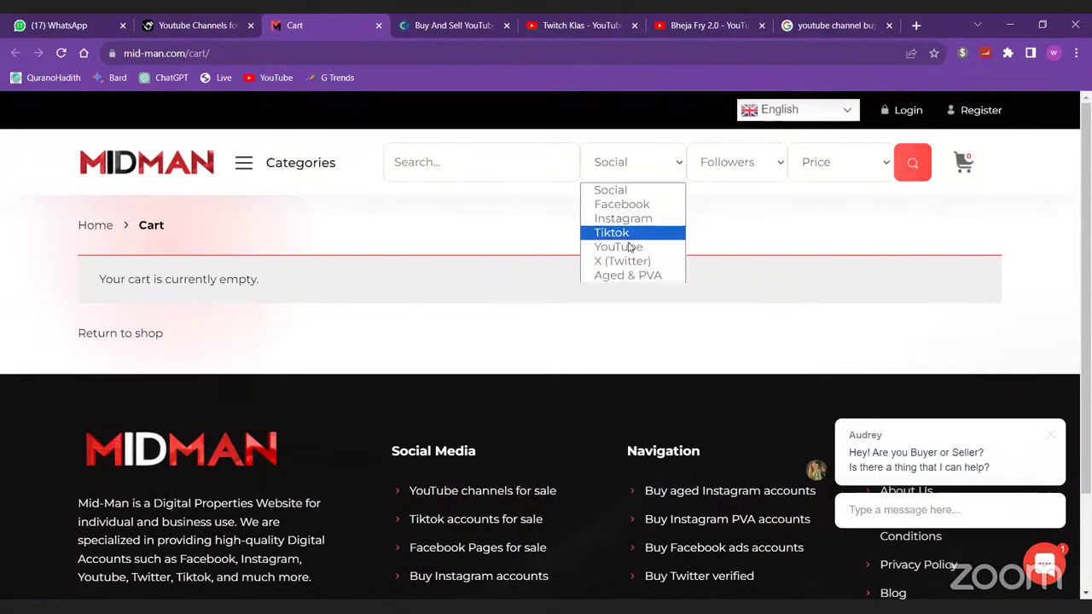
left_click(630, 246)
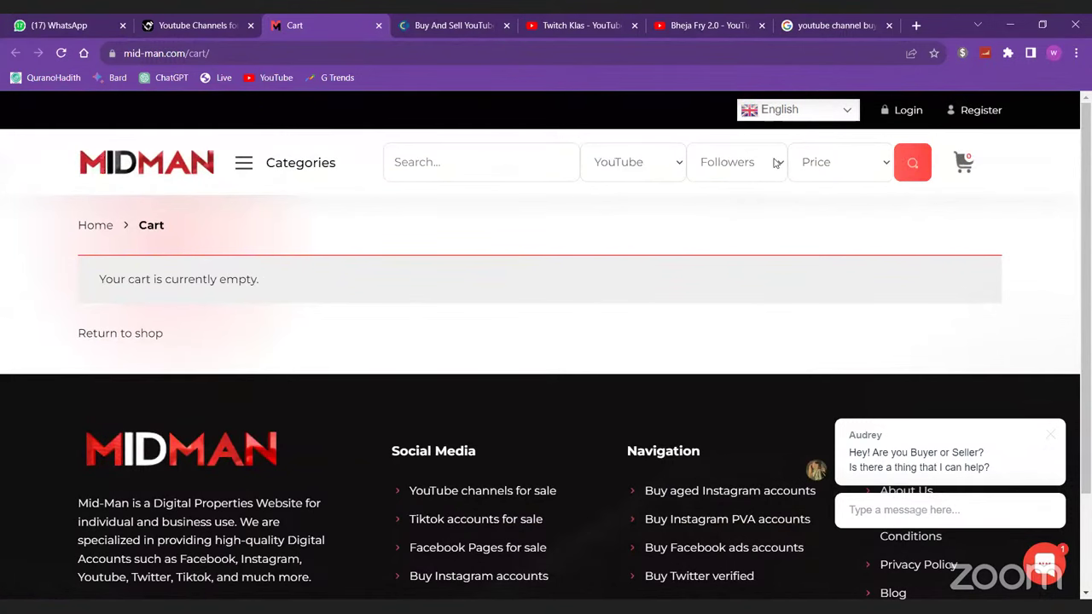
left_click(776, 162)
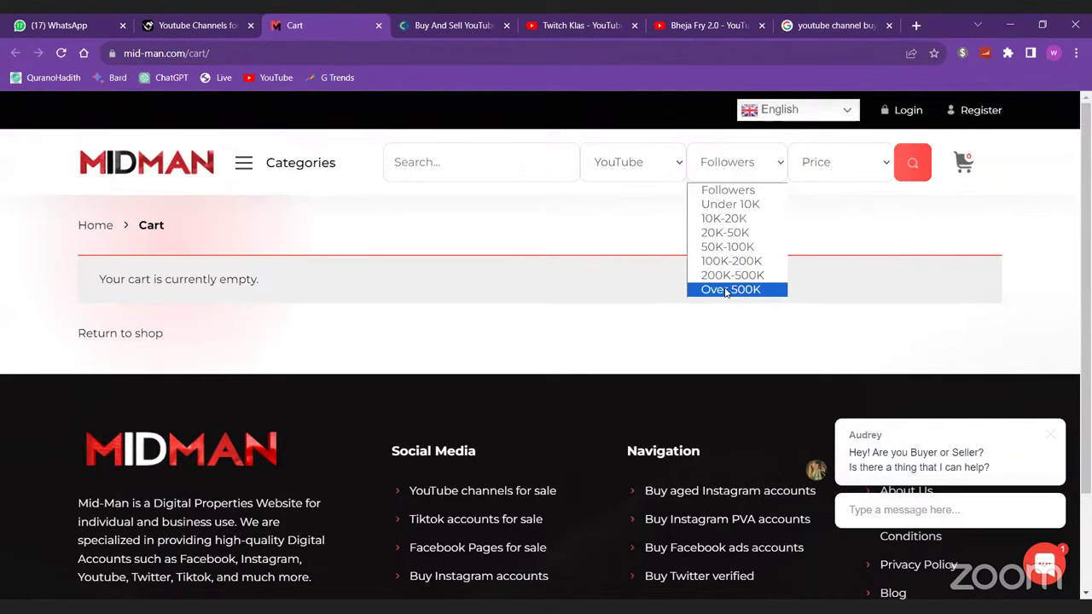
left_click(739, 204)
left_click(909, 164)
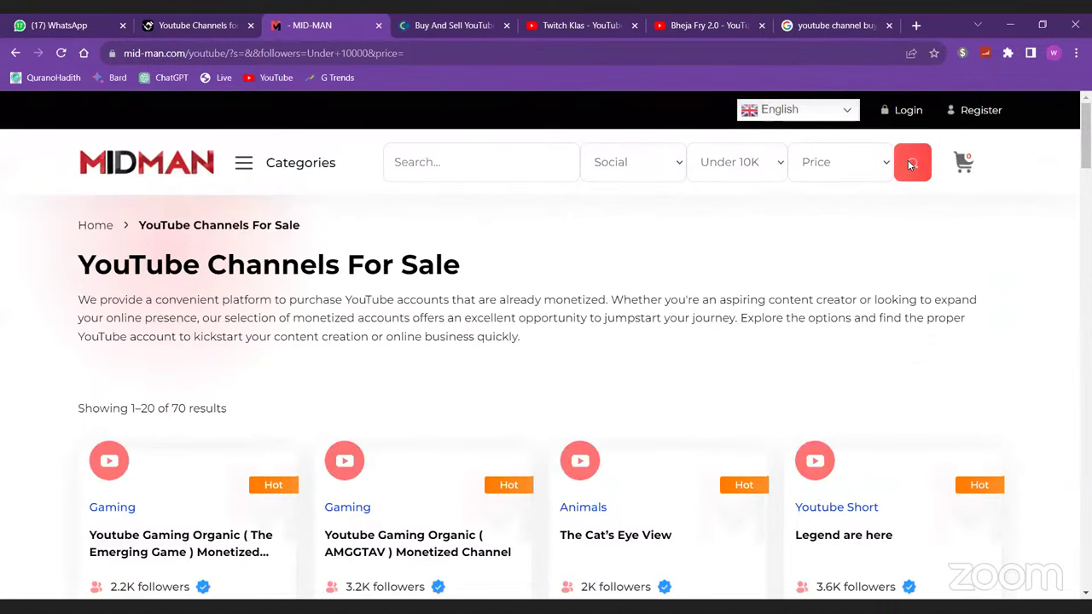
scroll(756, 280, "down", 3)
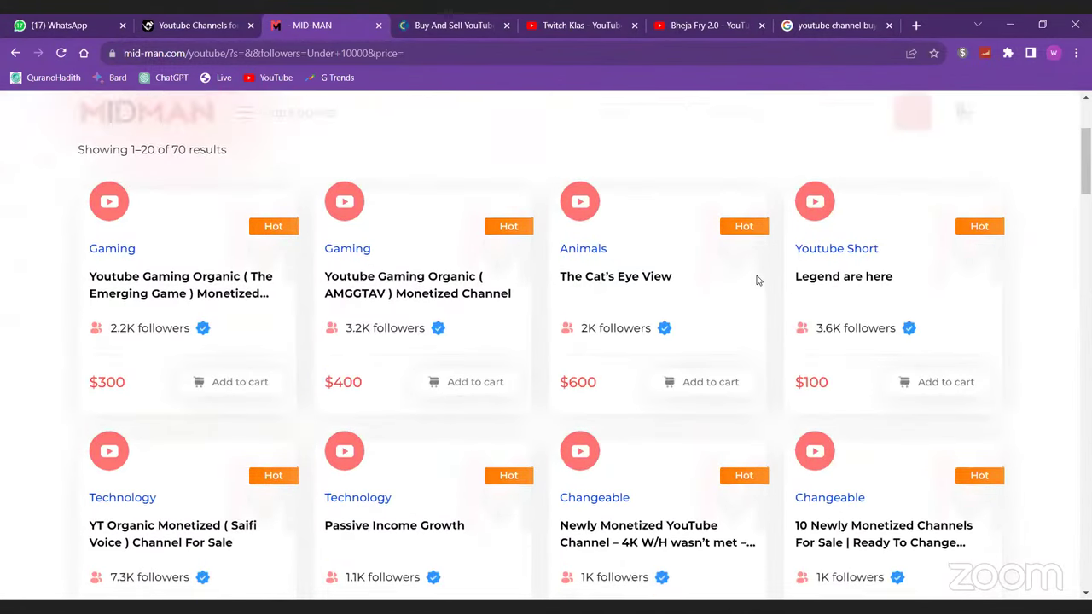
scroll(756, 280, "up", 5)
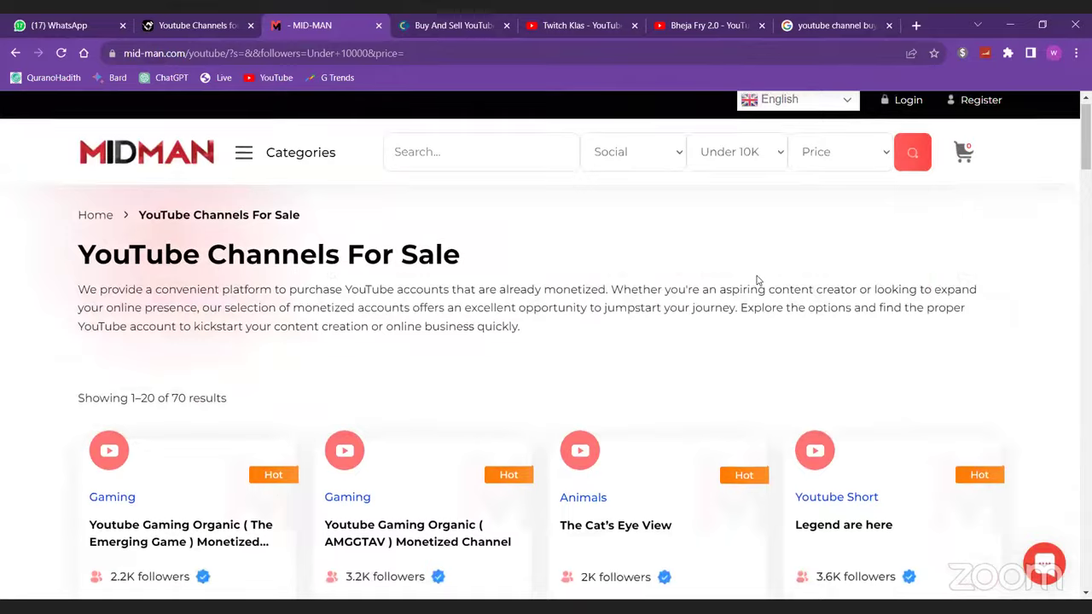
- Examine the Mid-Man listings under 10K followers for follower counts and prices, comparing them with the Accs-Market listings
scroll(756, 279, "down", 4)
scroll(1040, 256, "down", 2)
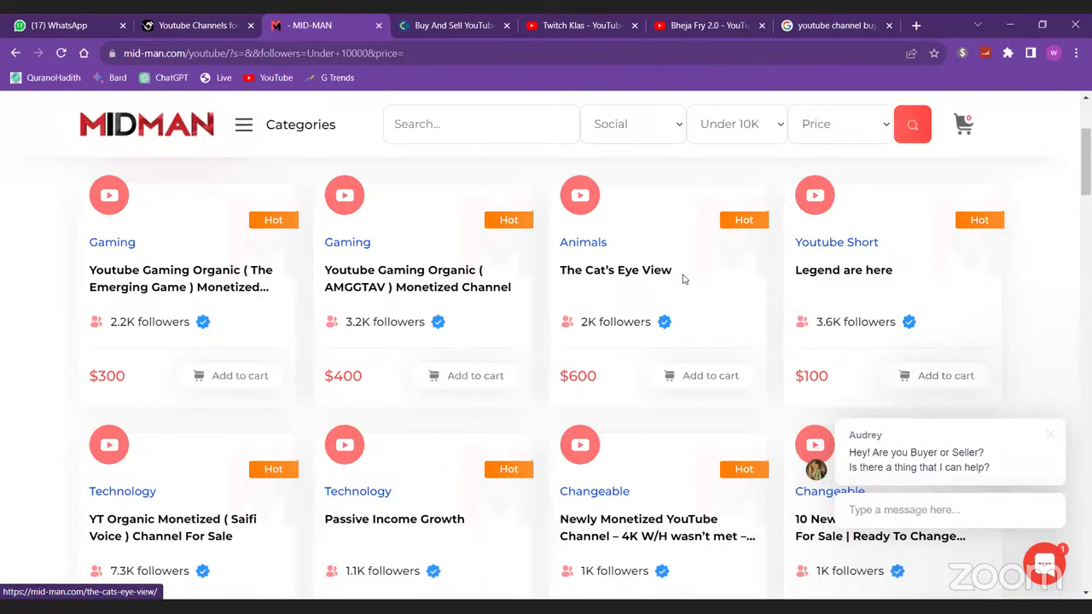
left_click(223, 30)
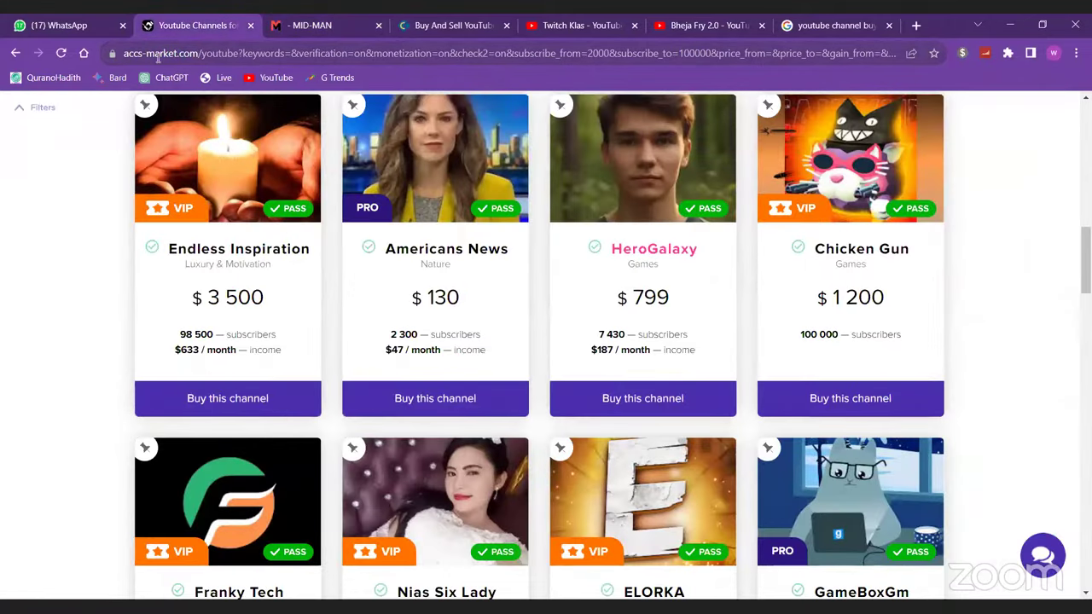
left_click(324, 25)
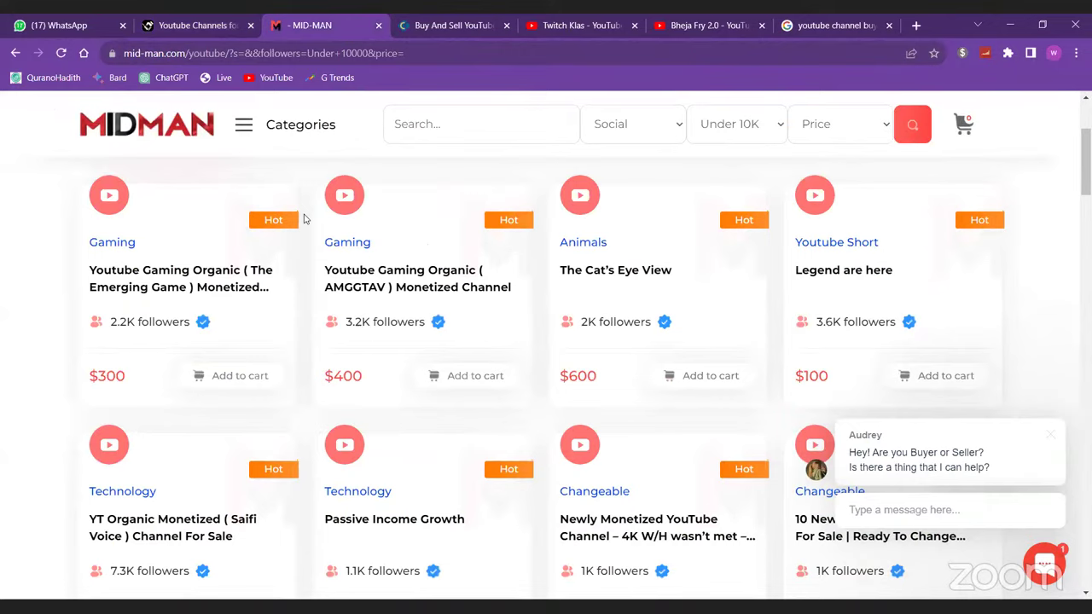
scroll(341, 239, "down", 3)
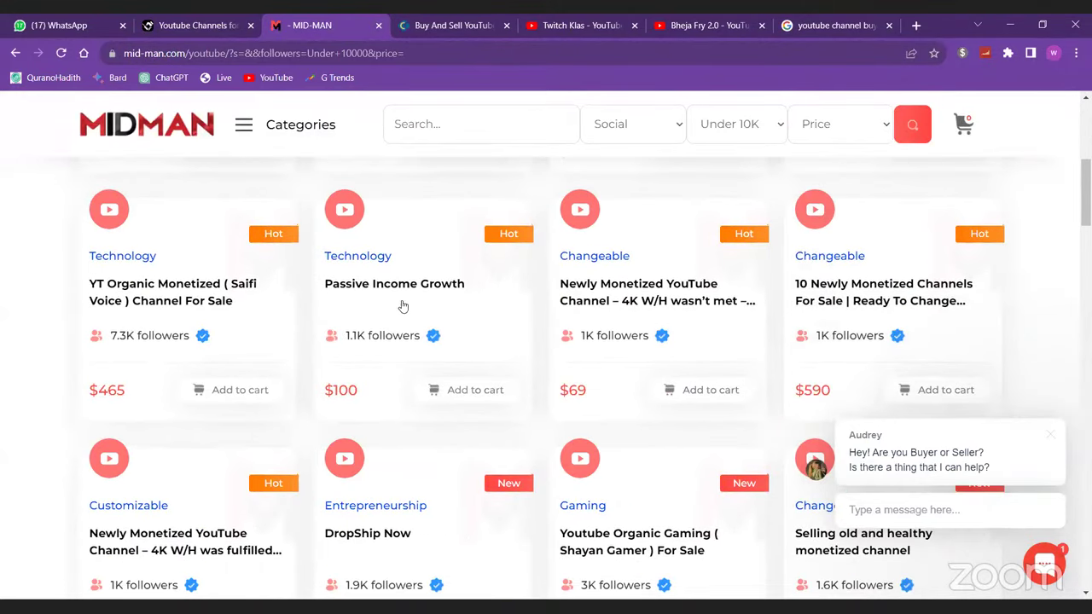
scroll(404, 306, "down", 3)
scroll(403, 303, "up", 10)
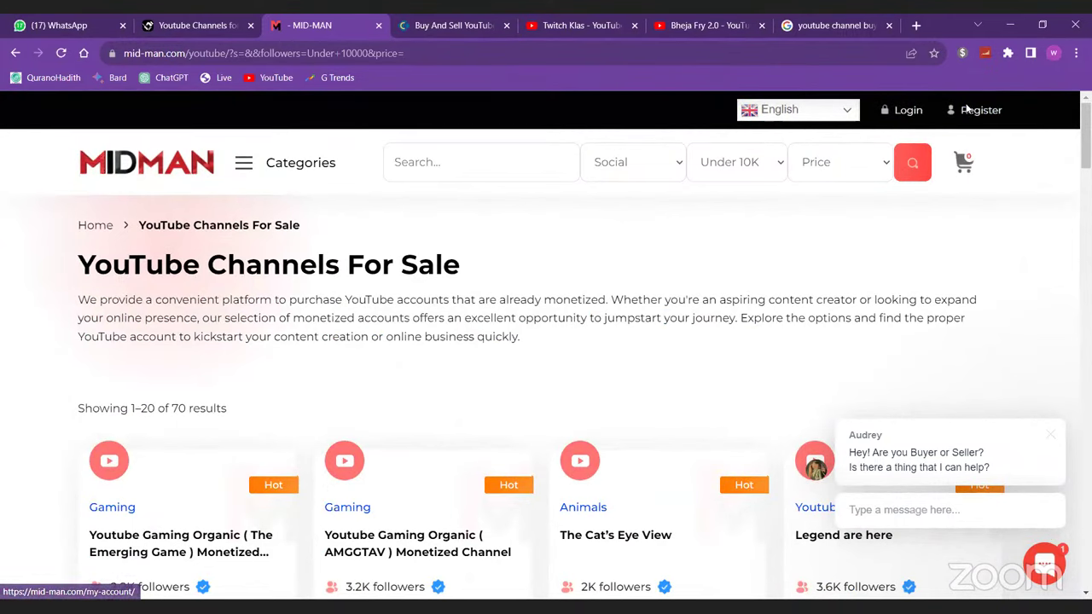
- Switch to the ChannelKart site, block its notifications and bring up its listings of YouTube channels to buy
left_click(430, 21)
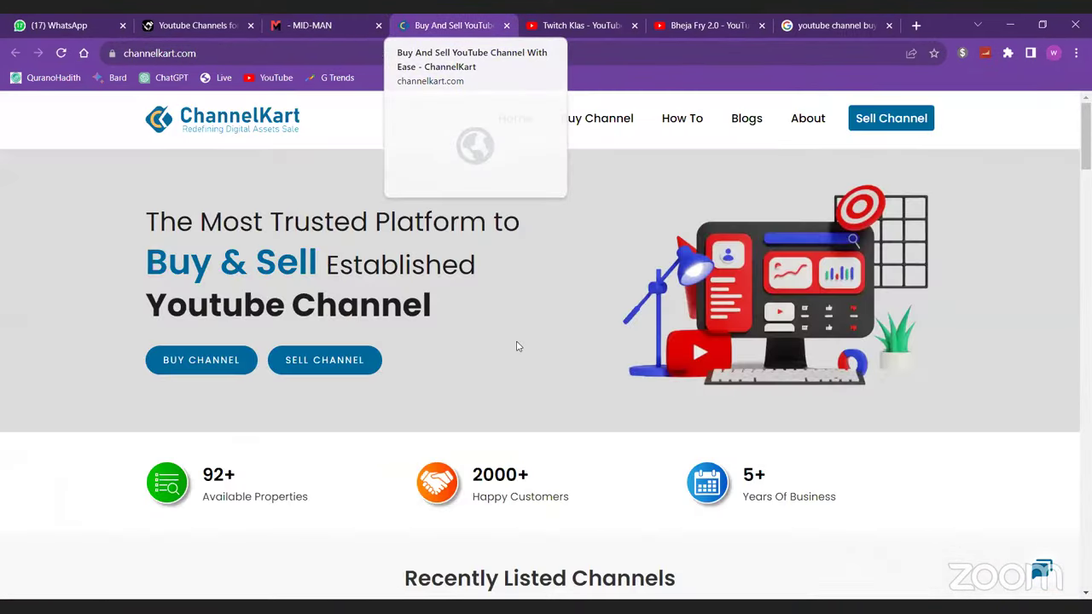
left_click(294, 137)
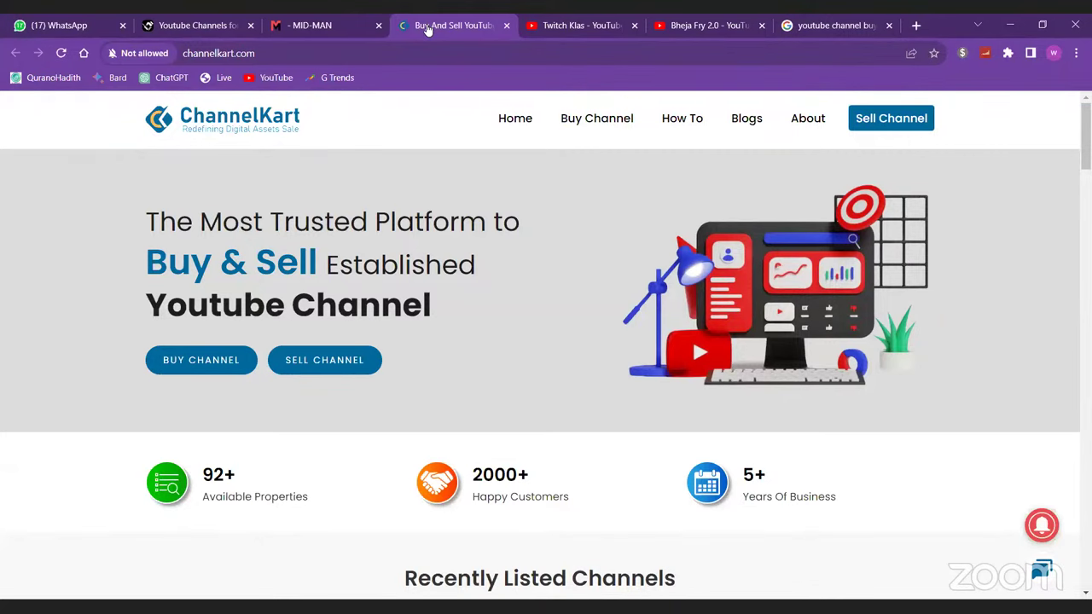
left_click(596, 118)
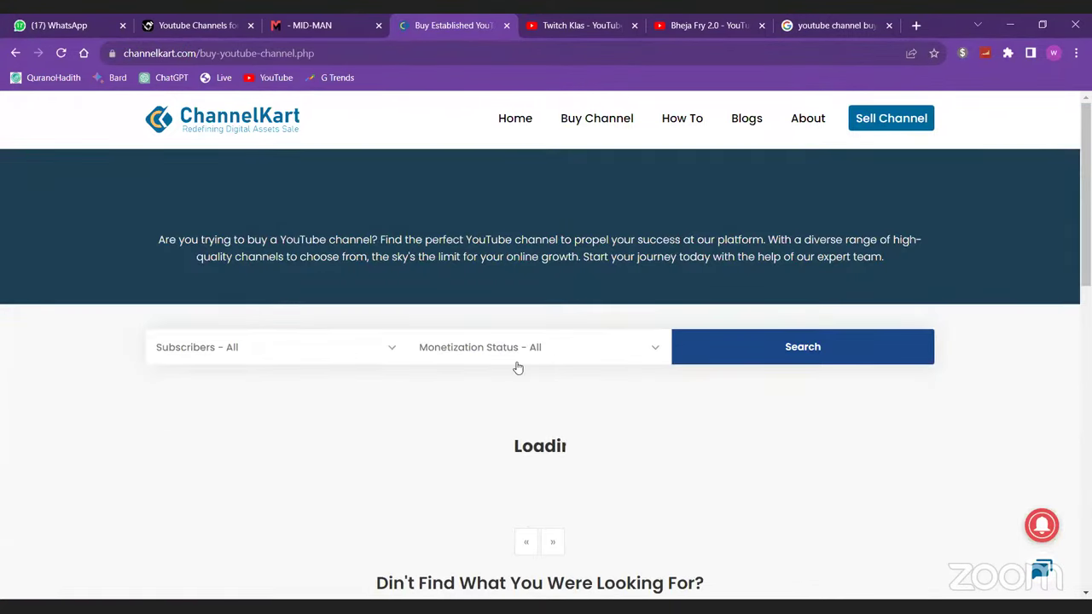
scroll(478, 367, "down", 1)
scroll(479, 367, "down", 2)
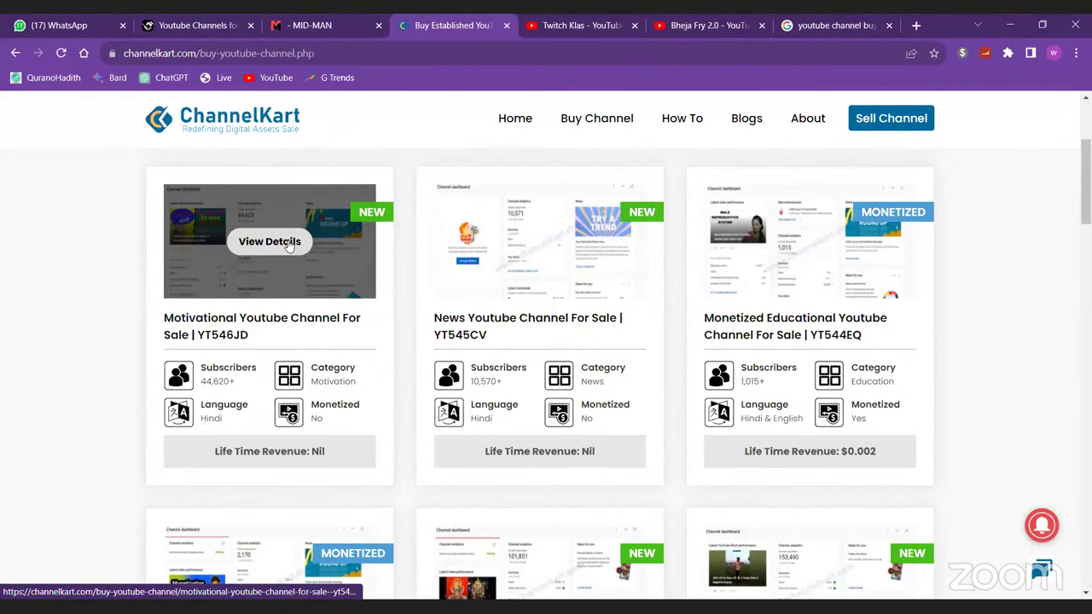
- Open the Motivational YouTube channel listing YT546JD and examine its analytics screenshots, description and summary details
left_click(288, 245)
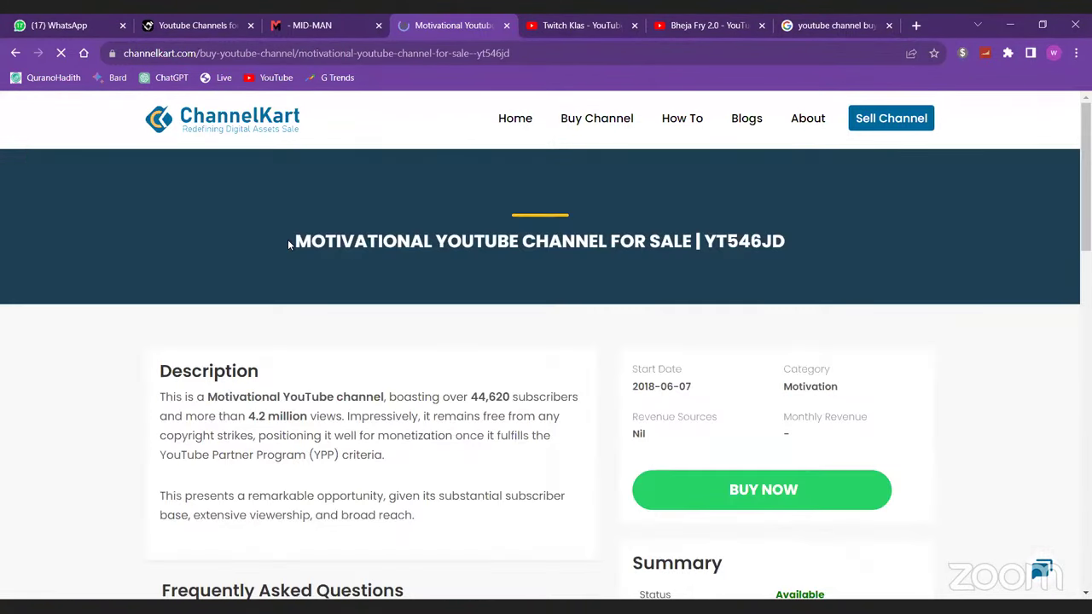
scroll(288, 241, "down", 2)
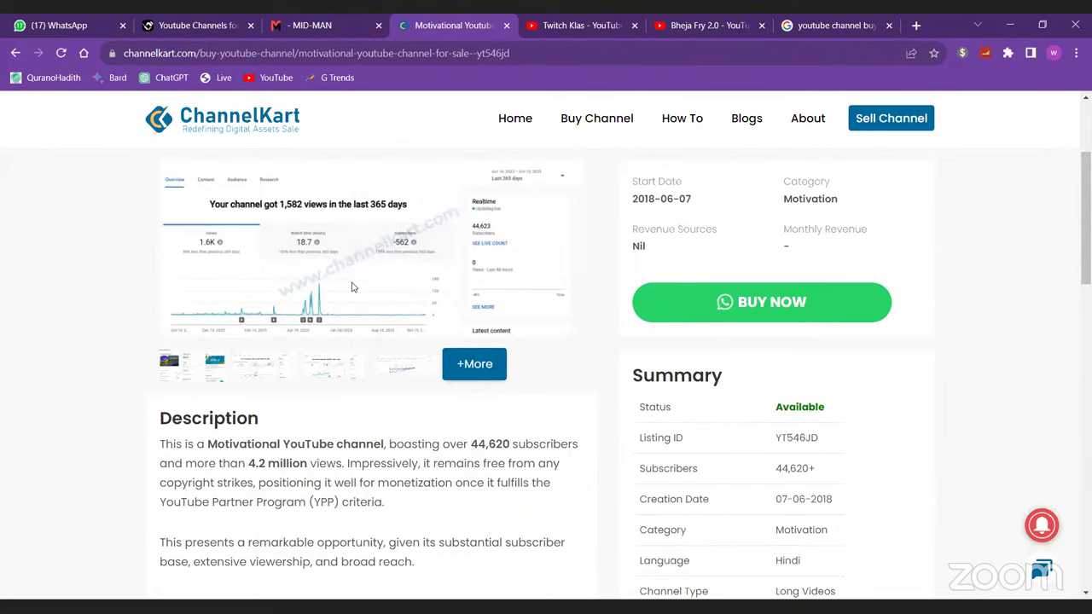
scroll(351, 287, "down", 2)
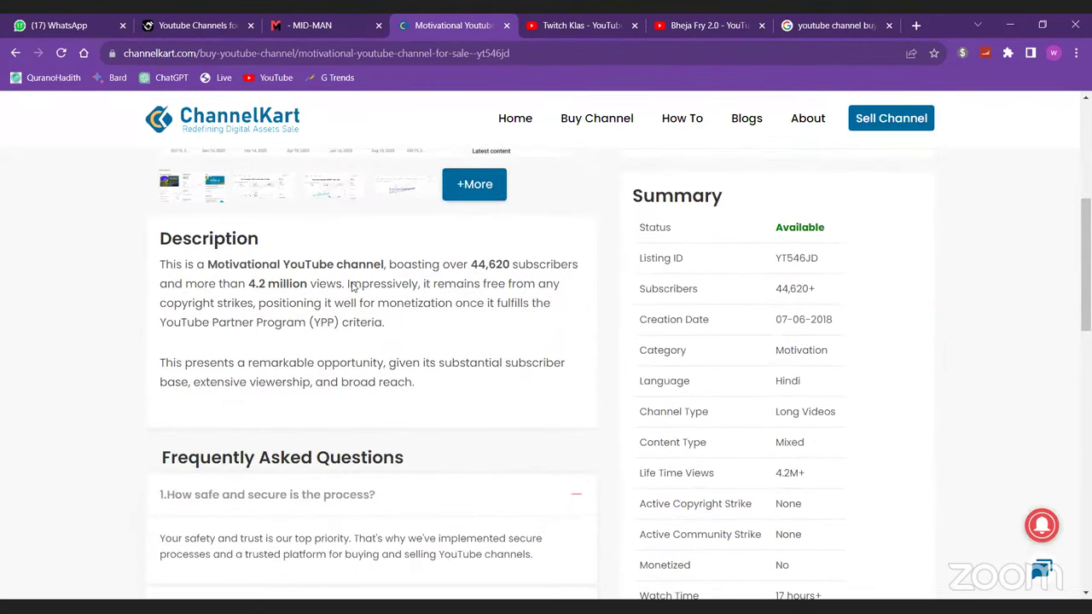
scroll(351, 286, "down", 3)
scroll(351, 286, "down", 2)
scroll(351, 286, "up", 3)
scroll(352, 287, "down", 6)
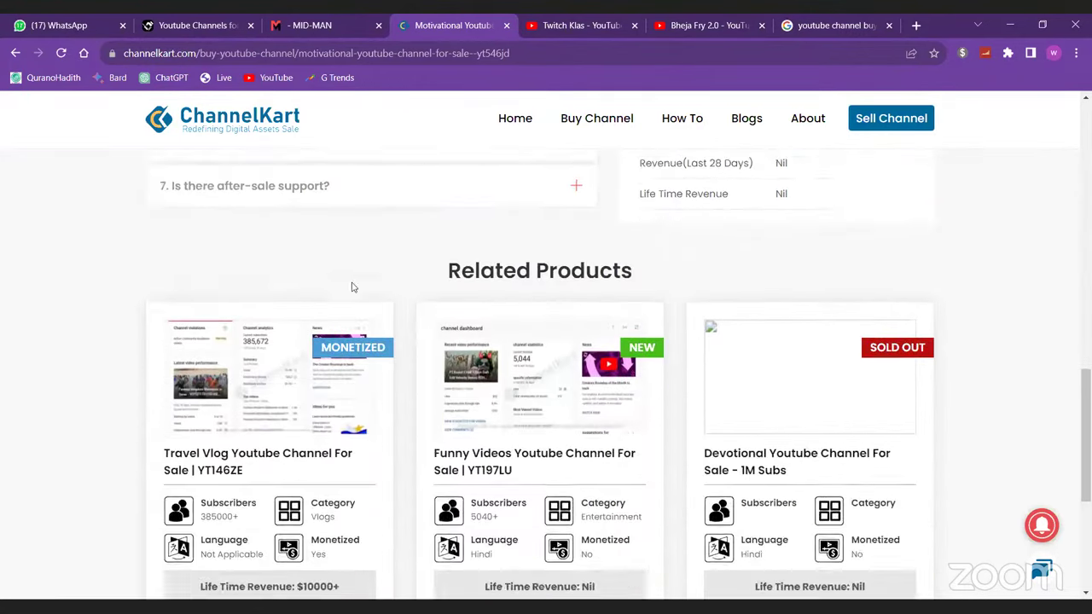
scroll(351, 286, "up", 10)
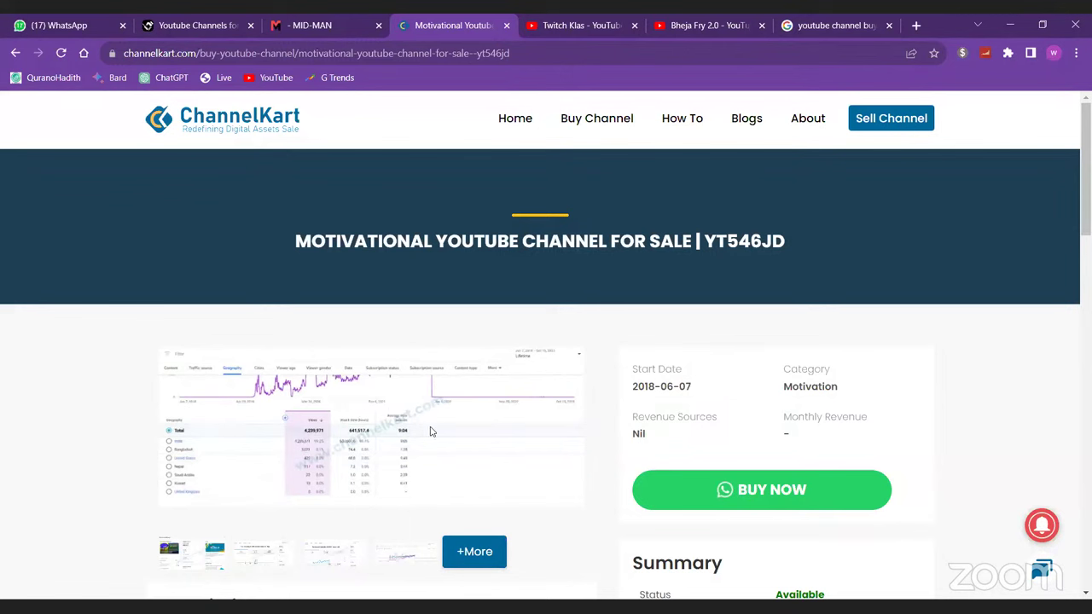
scroll(359, 465, "down", 3)
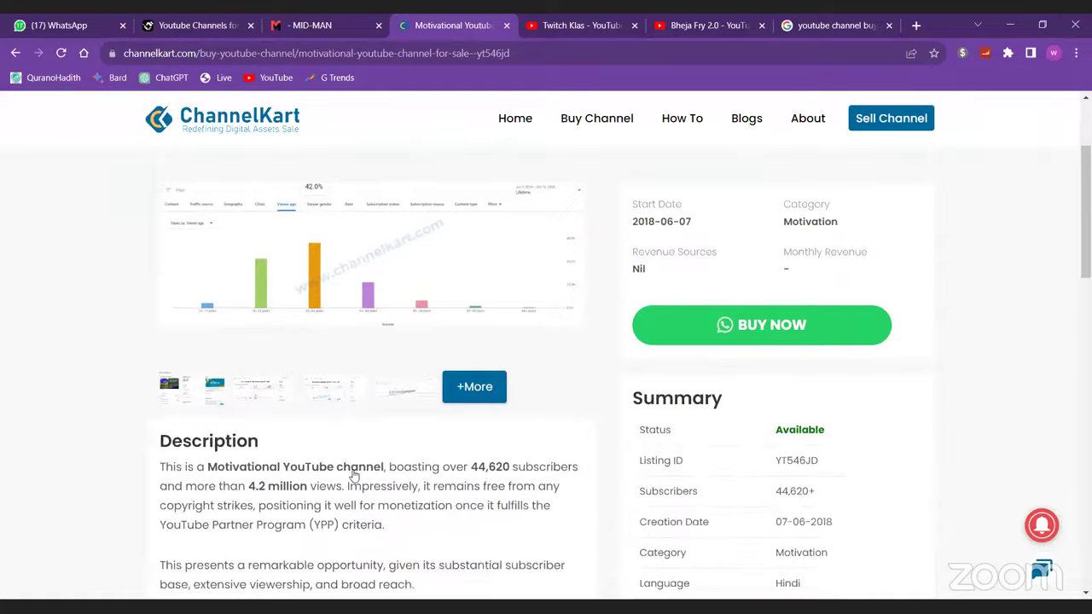
scroll(28, 138, "up", 1)
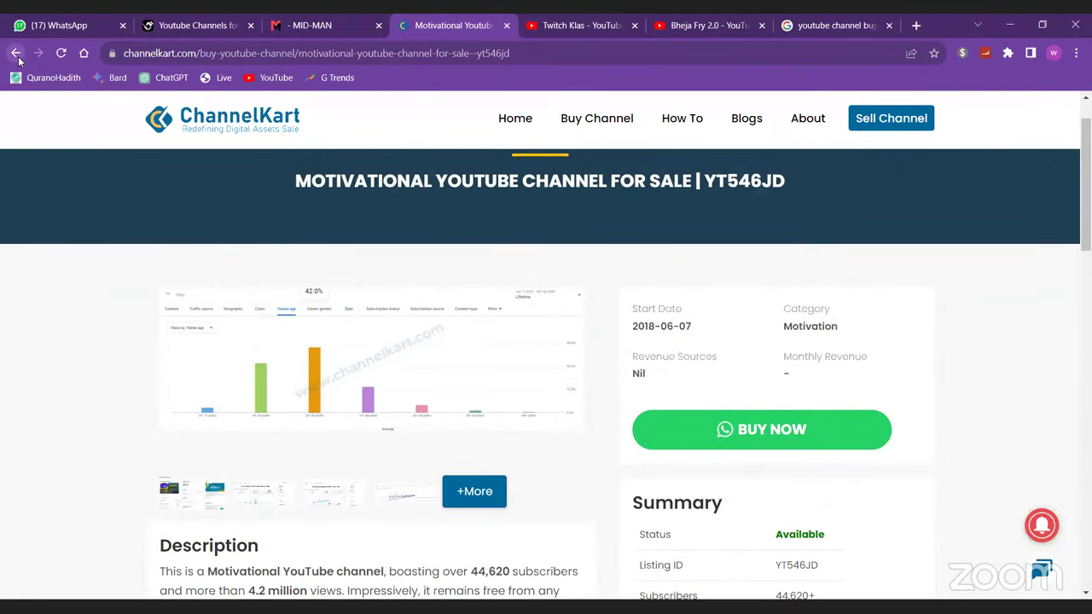
- Return to the ChannelKart listings and compare the channels' subscribers, categories, monetization status and lifetime revenue
left_click(15, 52)
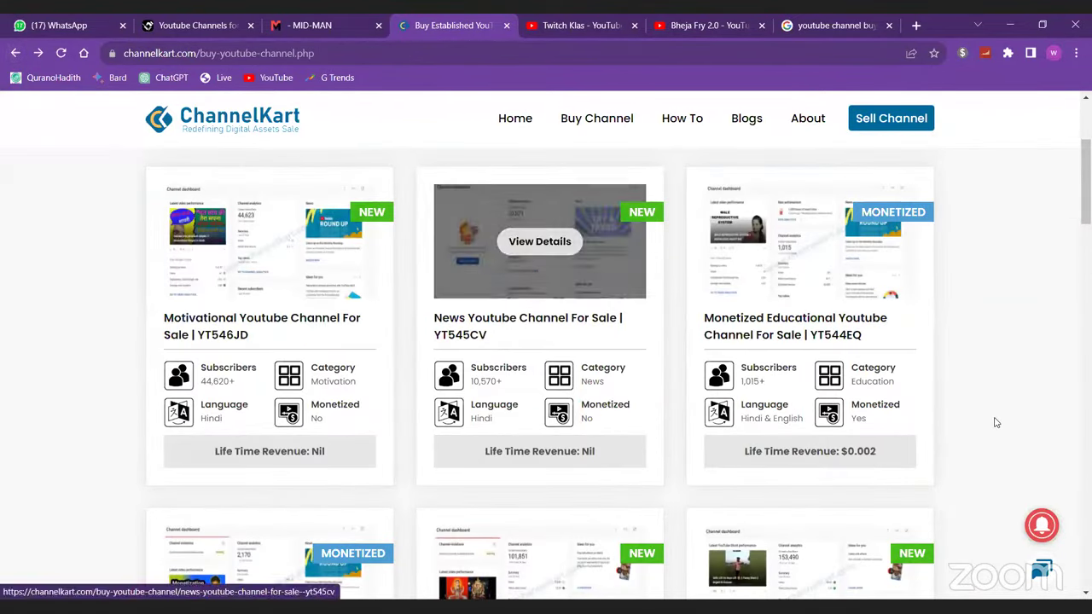
scroll(995, 422, "down", 2)
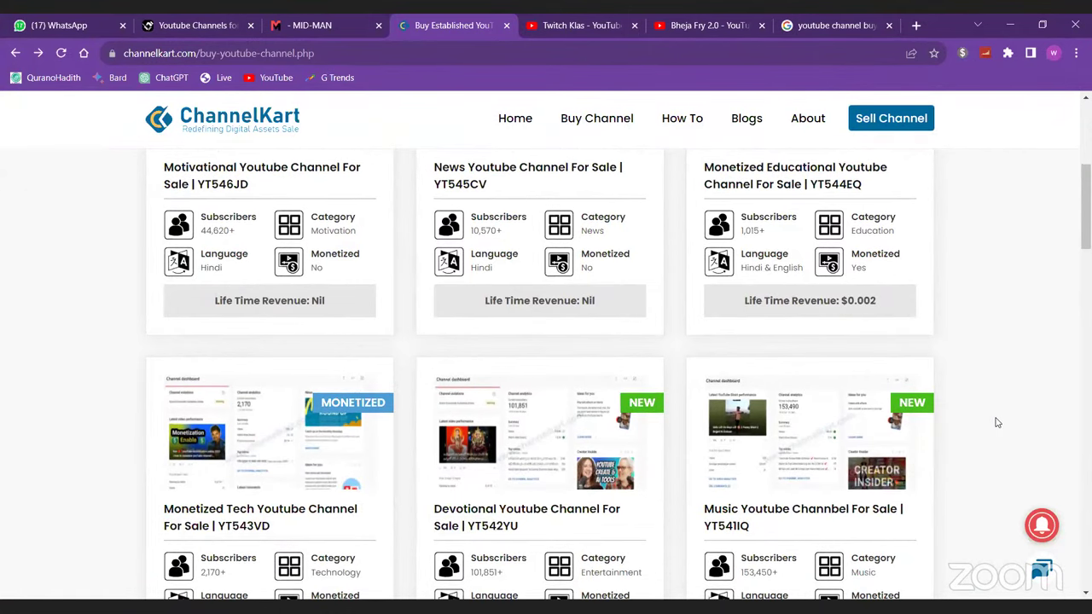
scroll(997, 422, "down", 2)
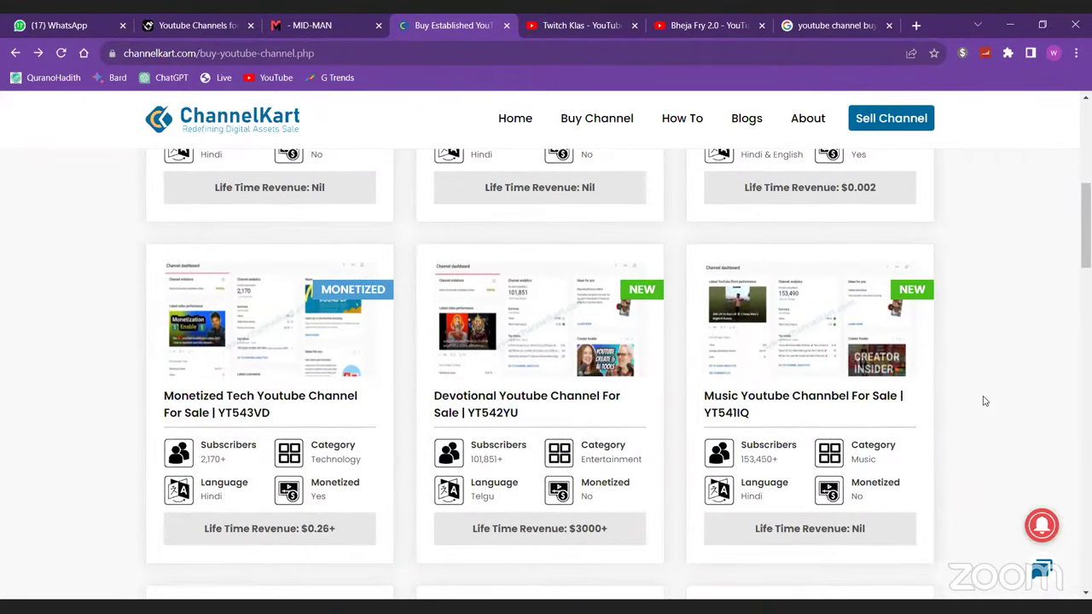
scroll(983, 400, "down", 1)
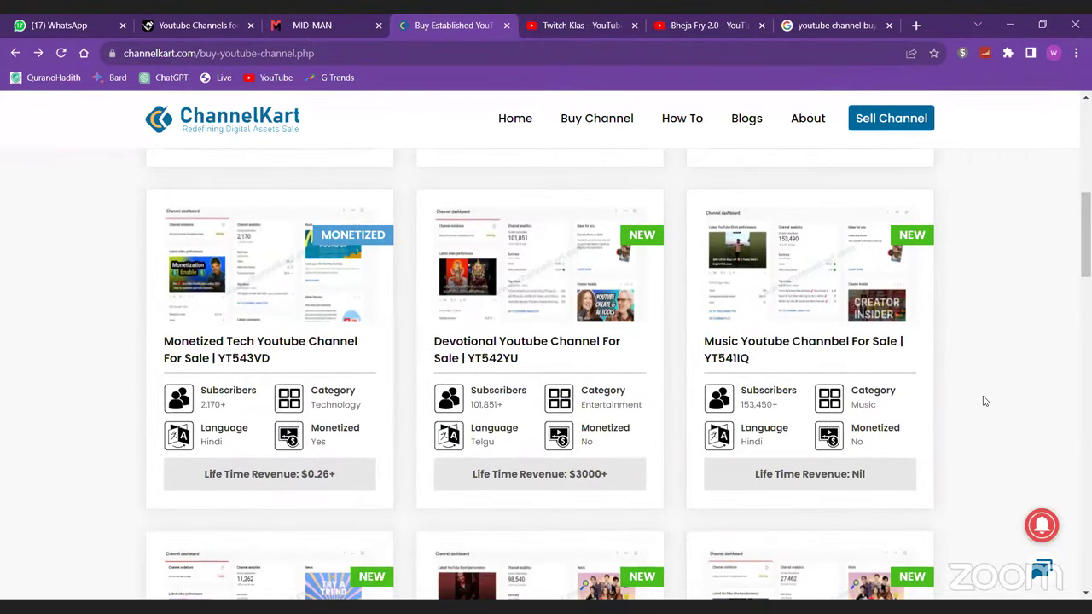
scroll(984, 401, "down", 1)
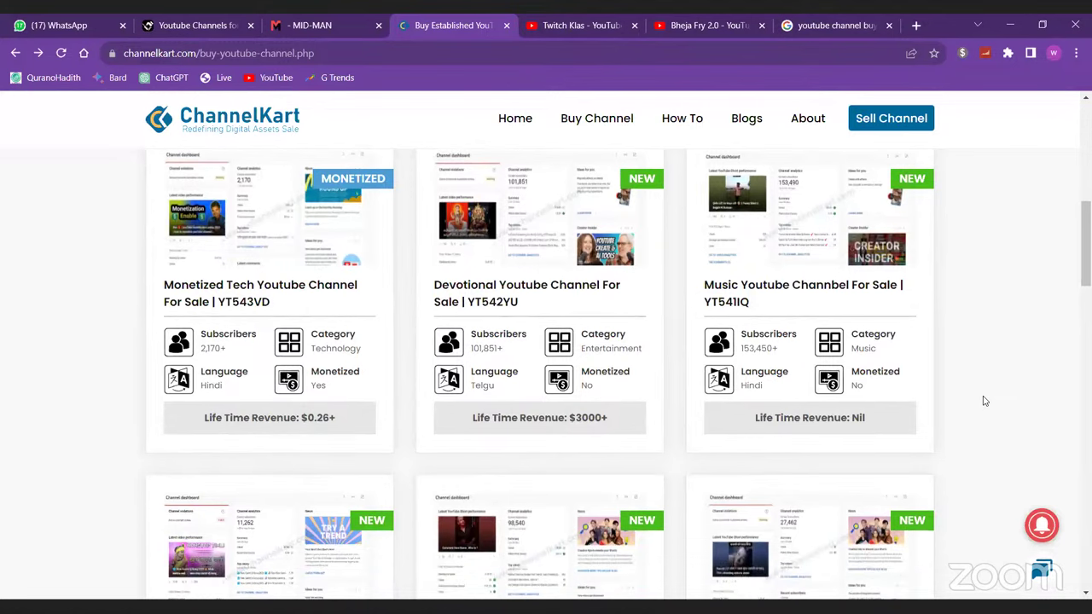
scroll(983, 400, "down", 2)
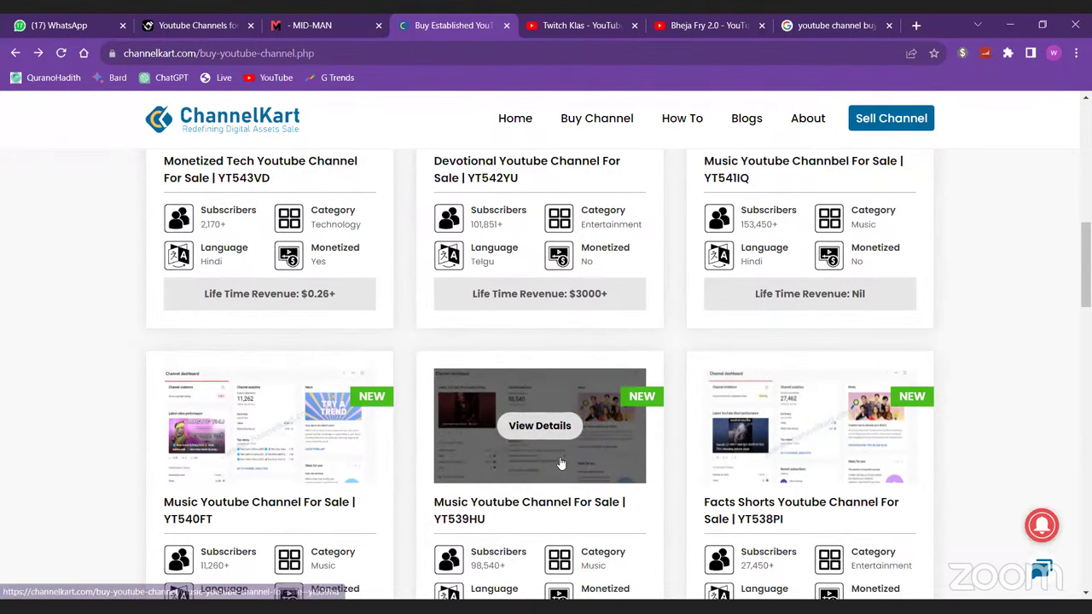
scroll(559, 463, "down", 5)
scroll(560, 463, "down", 5)
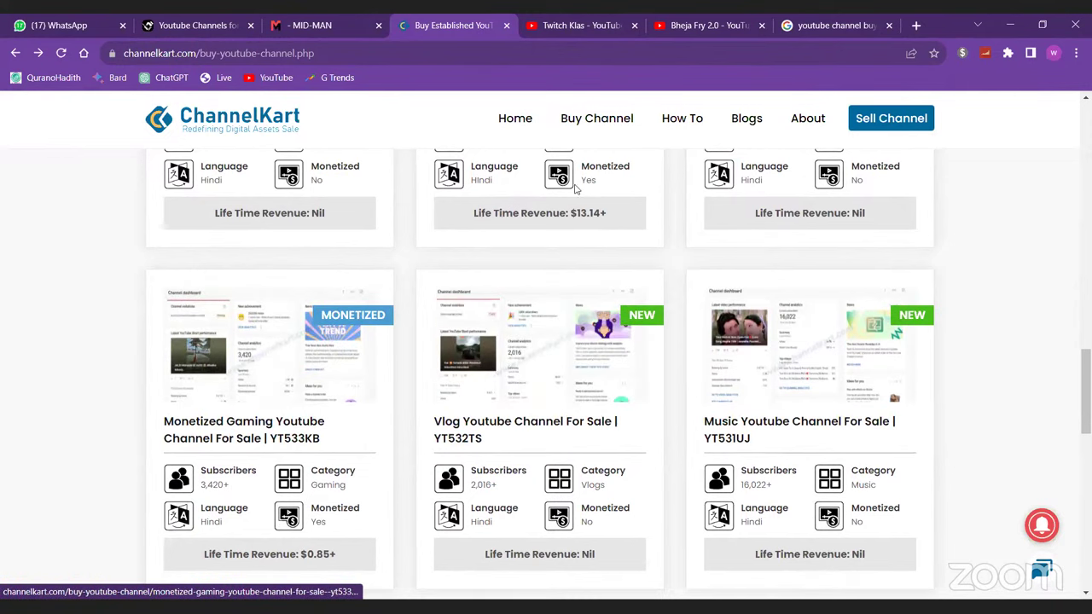
- Switch to the Google results for "youtube channel buy and sell" and look through the other marketplaces listed
left_click(835, 19)
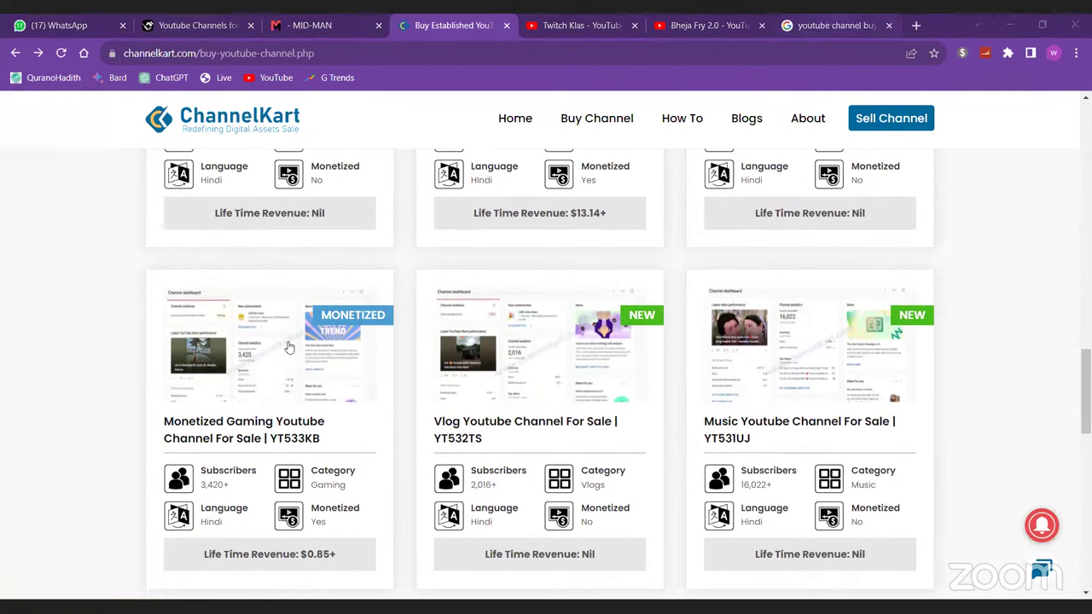
scroll(294, 409, "down", 8)
scroll(295, 414, "down", 7)
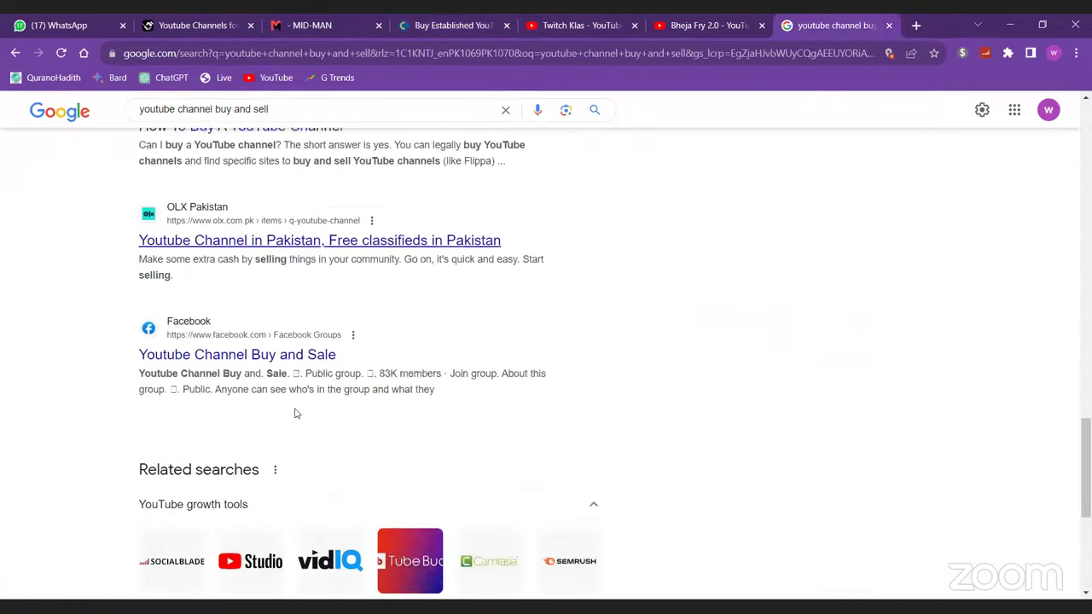
scroll(295, 413, "up", 14)
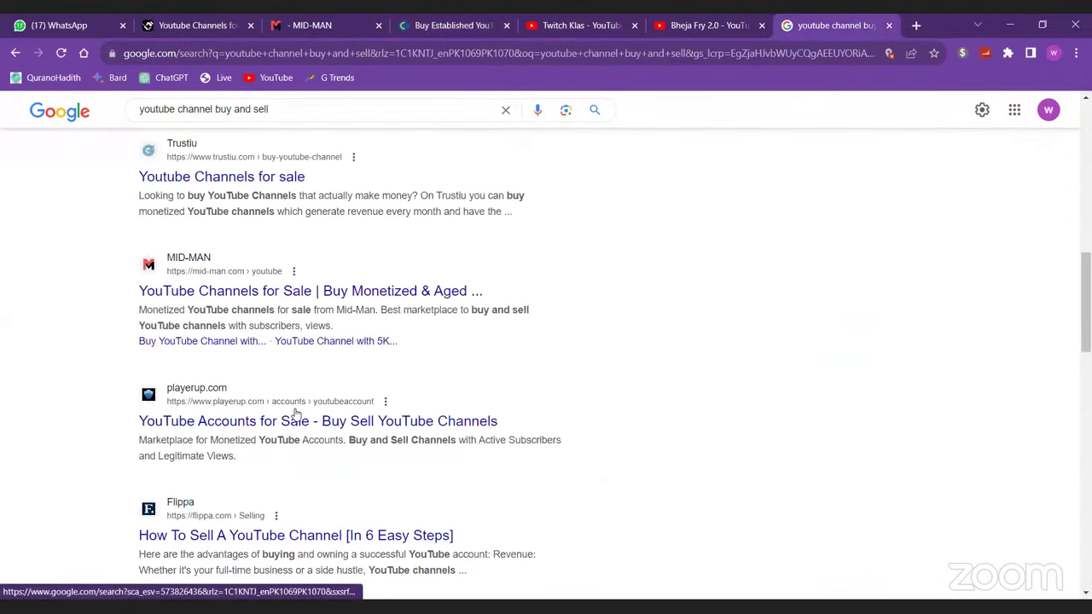
scroll(500, 414, "down", 7)
scroll(467, 501, "up", 5)
scroll(467, 501, "up", 10)
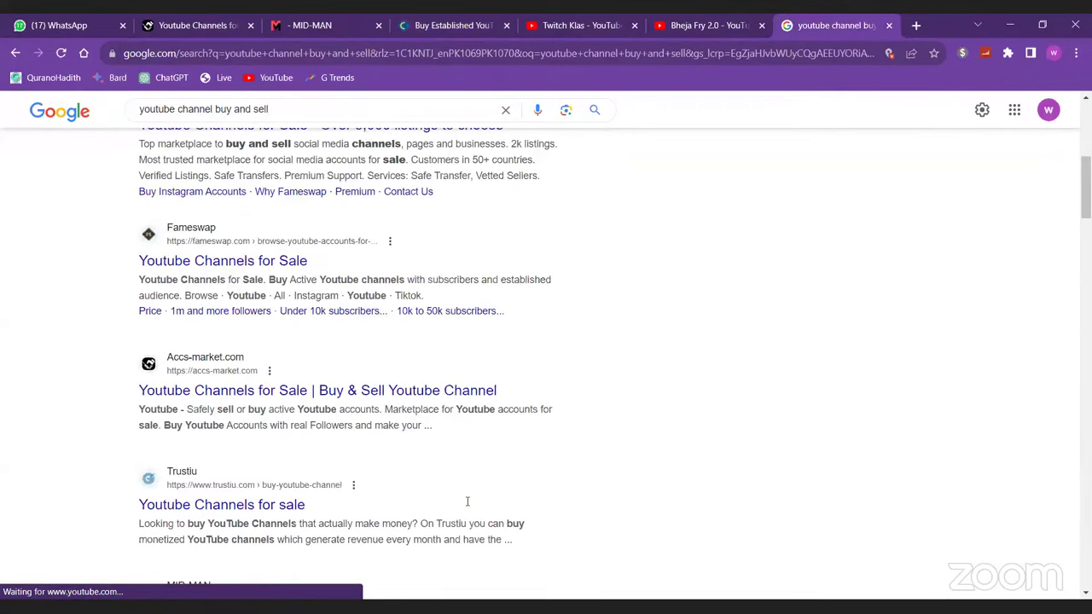
- Return to the Accs-Market listings and close the Mid-Man, ChannelKart and Twitch Klas pages
left_click(228, 19)
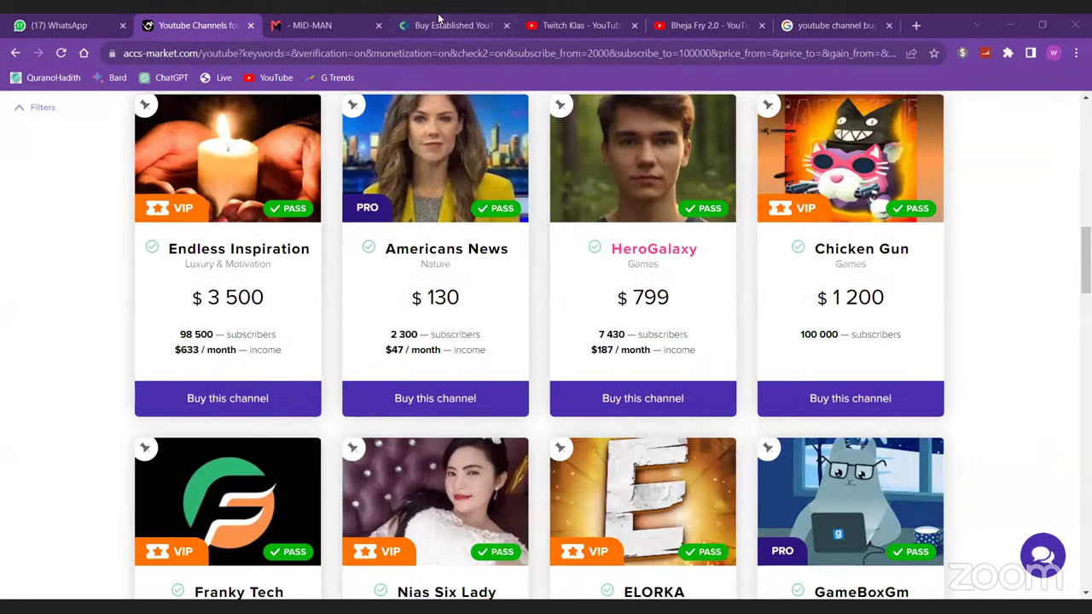
left_click(379, 26)
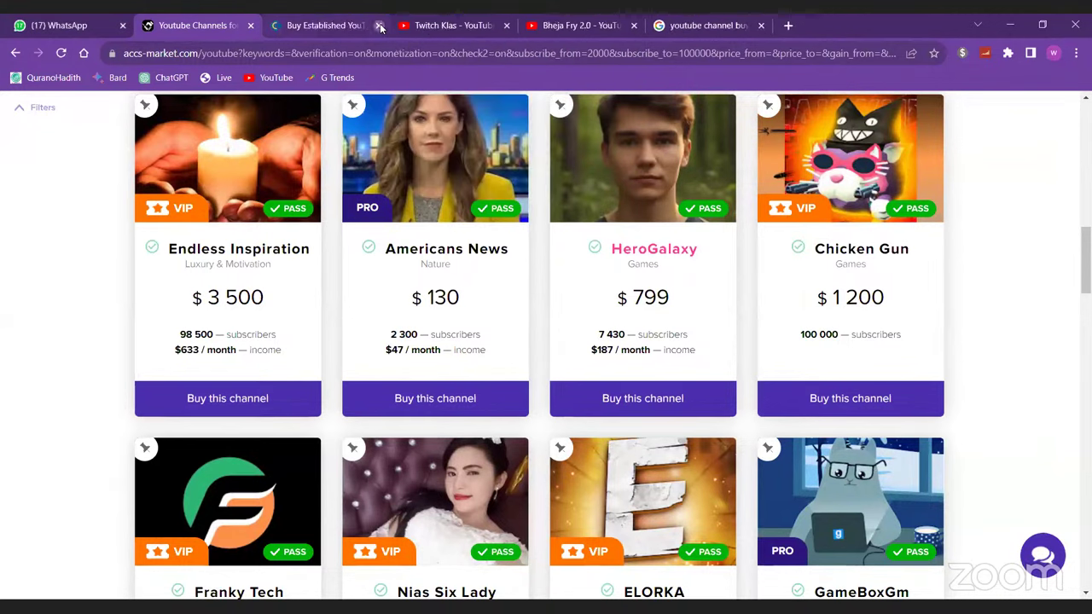
left_click(379, 25)
left_click(379, 26)
- Replace the Google results page with the bookmarked ChatGPT site
left_click(450, 28)
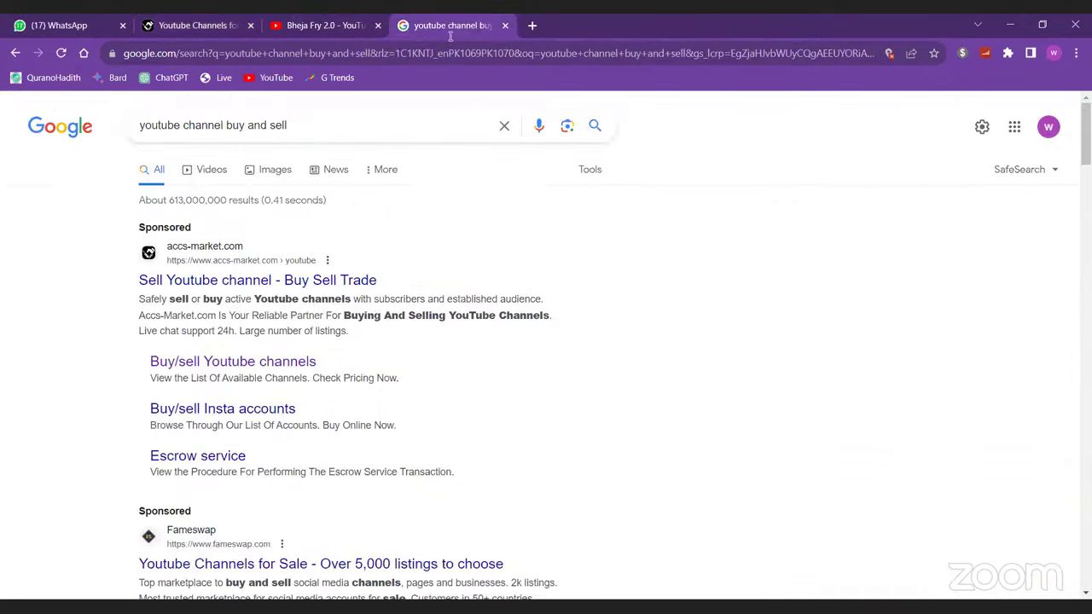
left_click(325, 53)
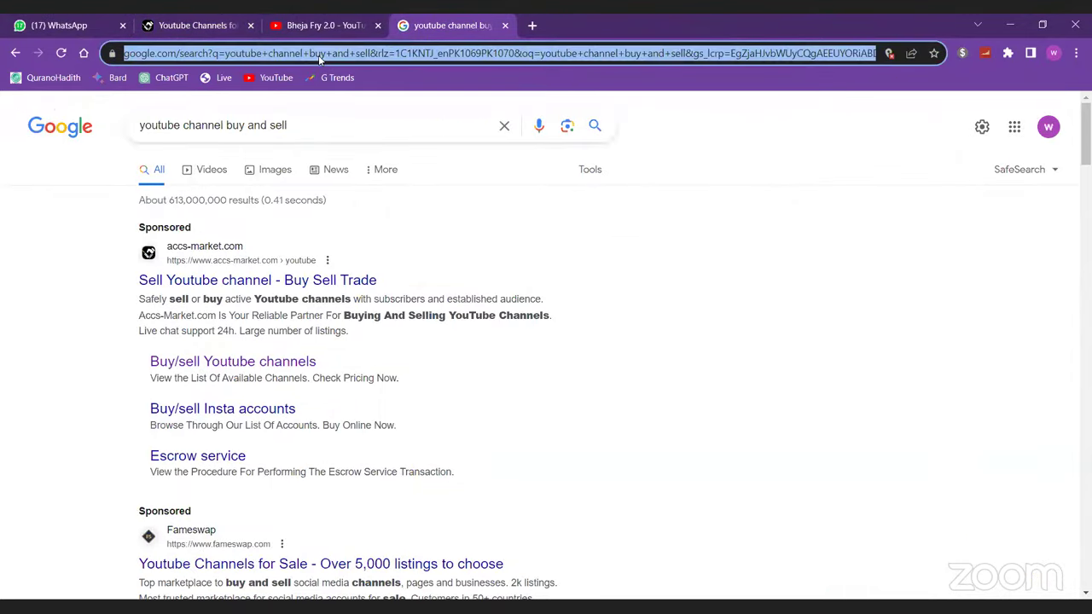
left_click(168, 78)
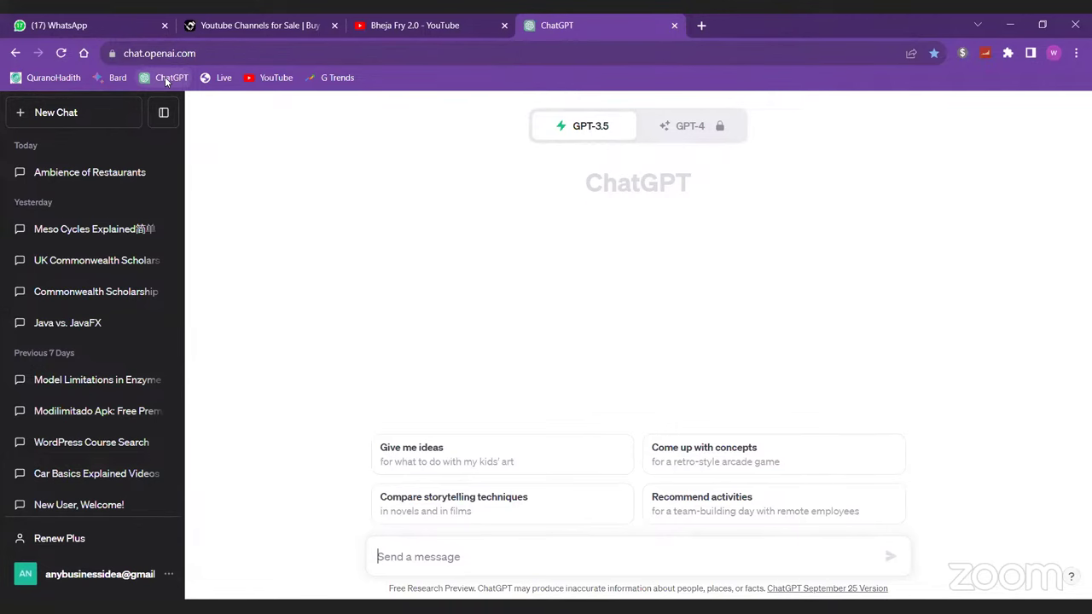
- Switch to the open YouTube page and search for "video editing filmora"
left_click(395, 17)
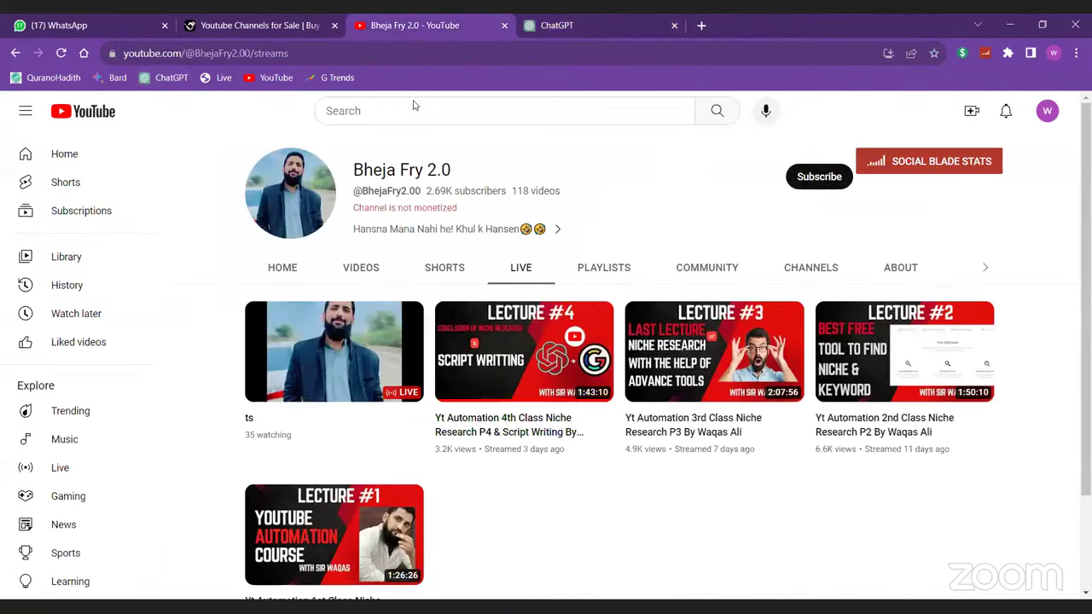
left_click(410, 109)
type("video")
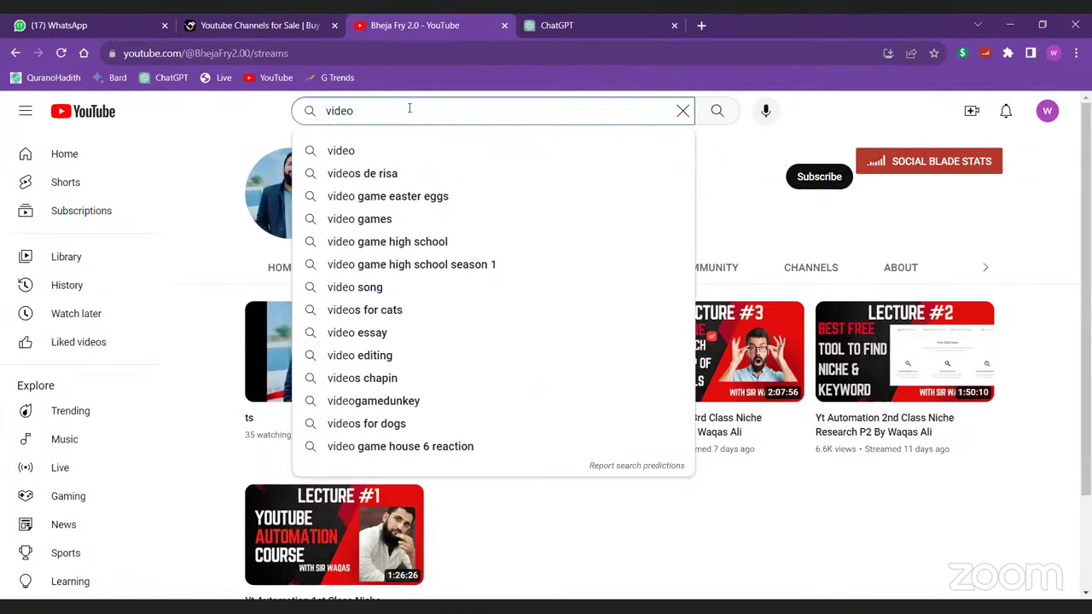
type(" editing")
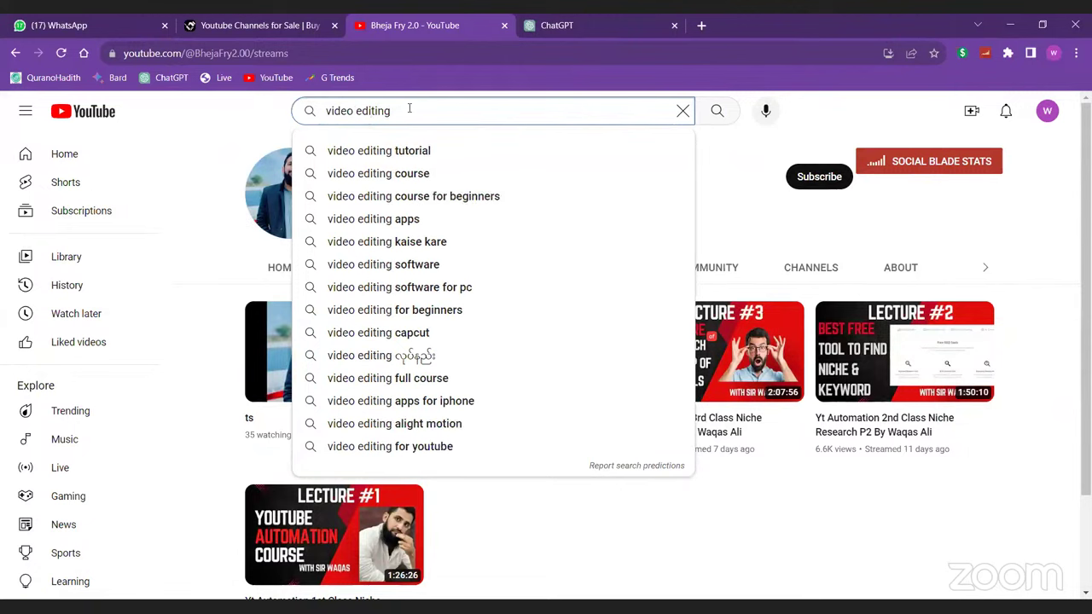
type(" fi")
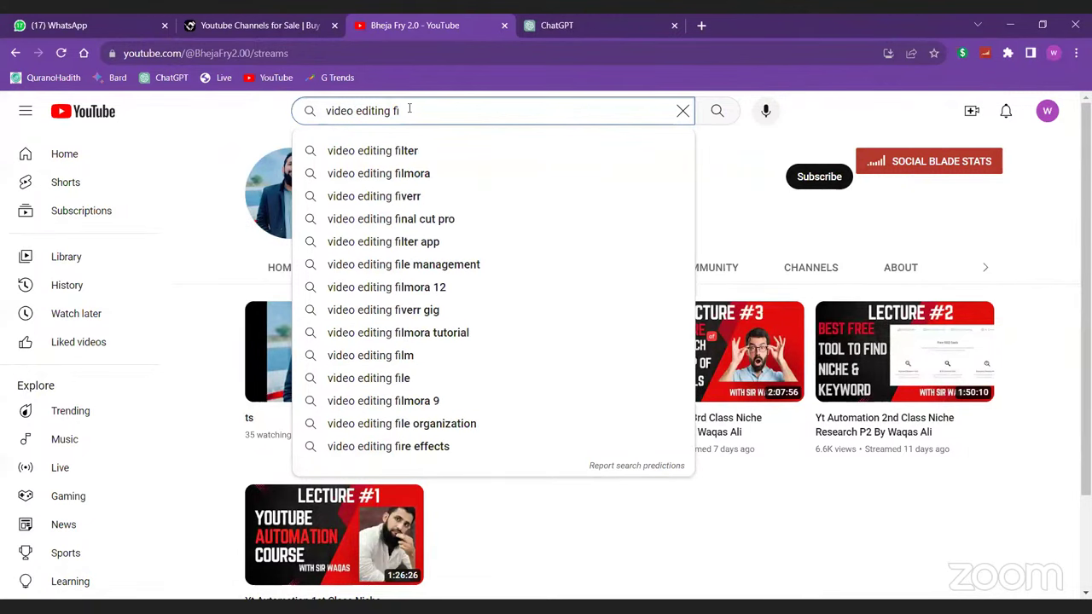
type("lmora")
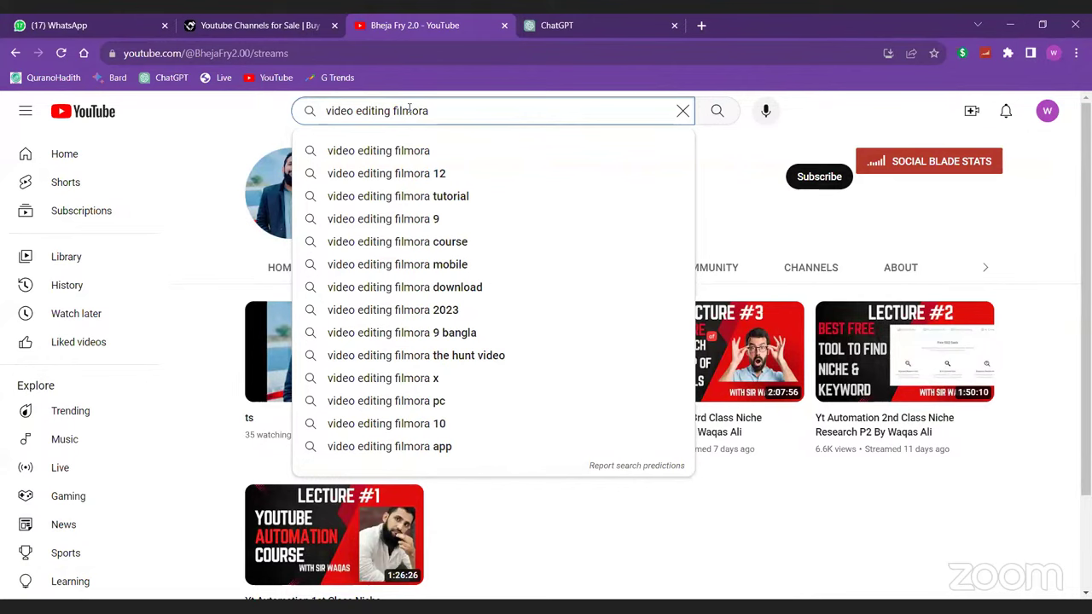
key("Return")
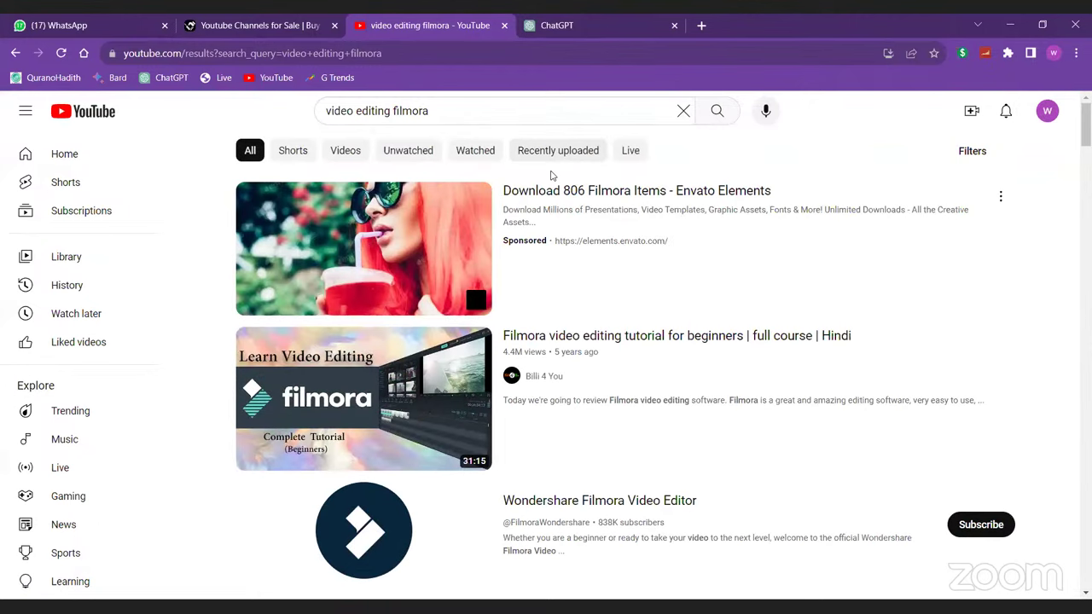
- Limit the "video editing filmora" results to playlists and look through the Filmora courses listed
left_click(975, 155)
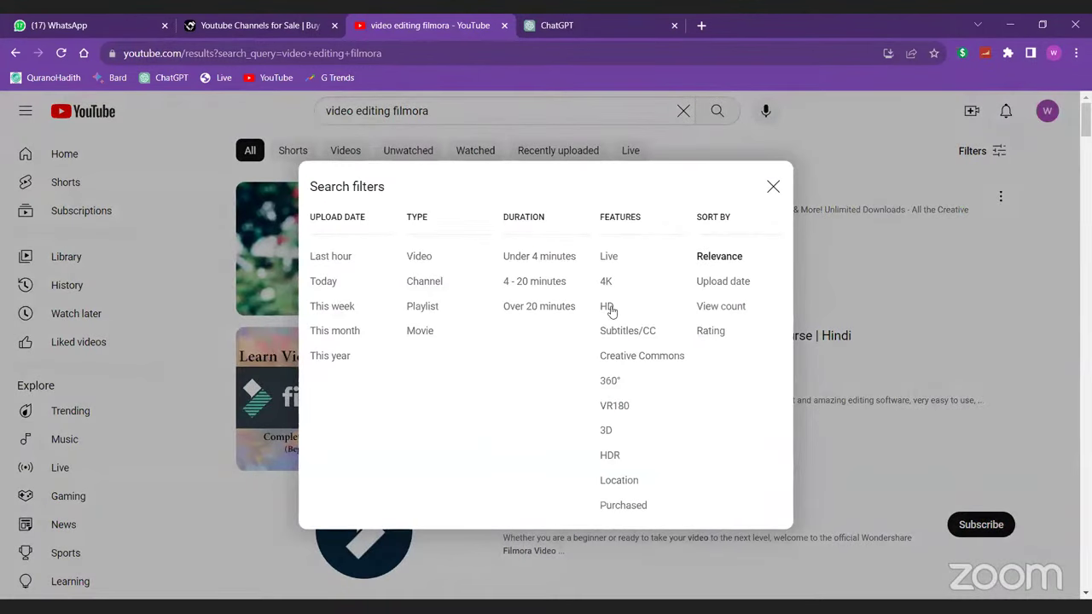
left_click(418, 310)
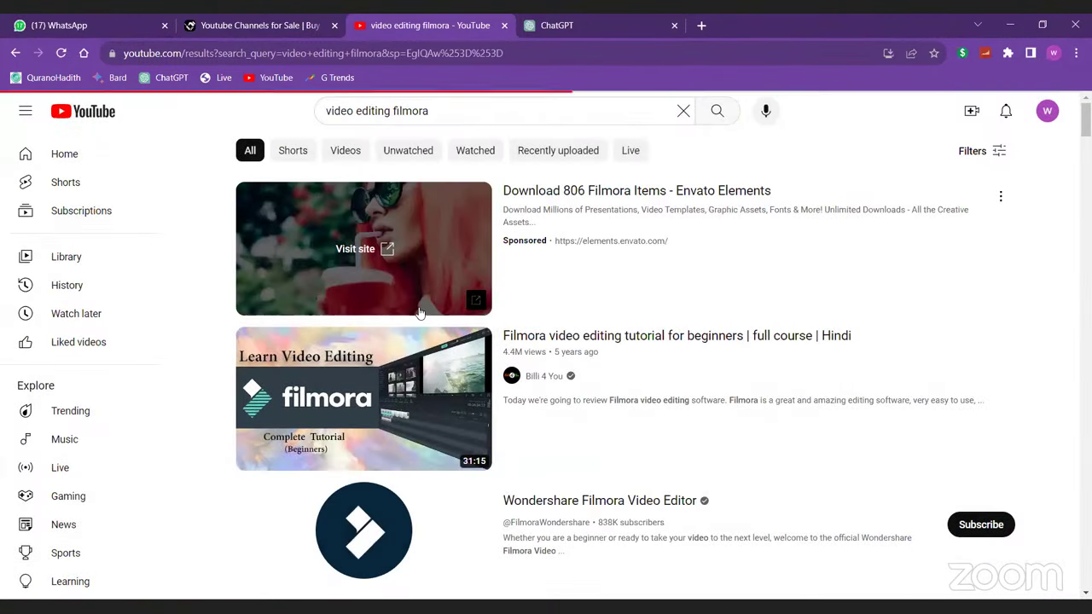
scroll(756, 335, "down", 1)
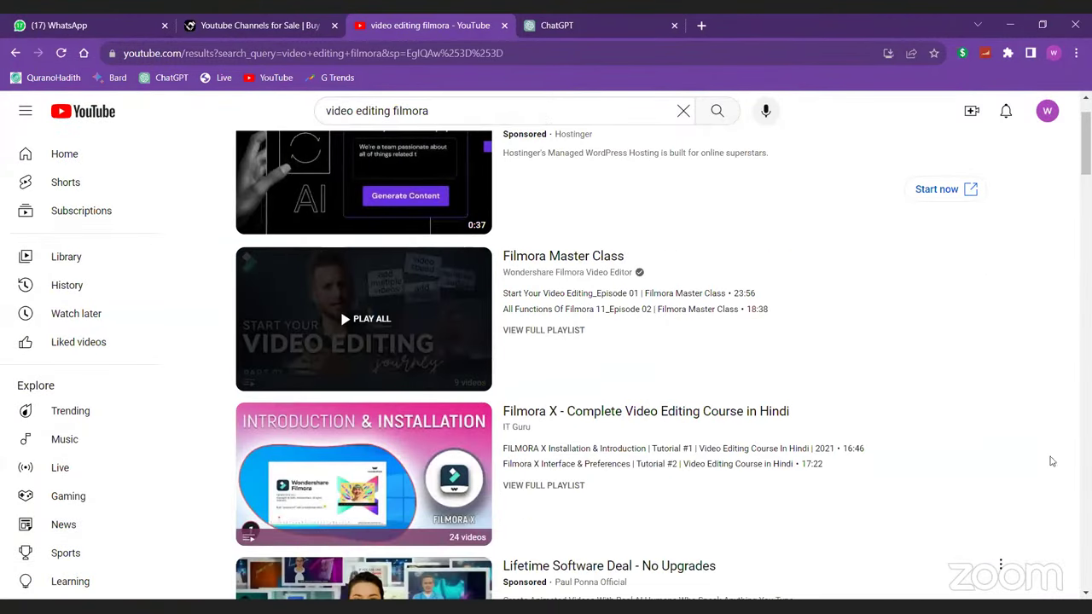
scroll(704, 373, "down", 2)
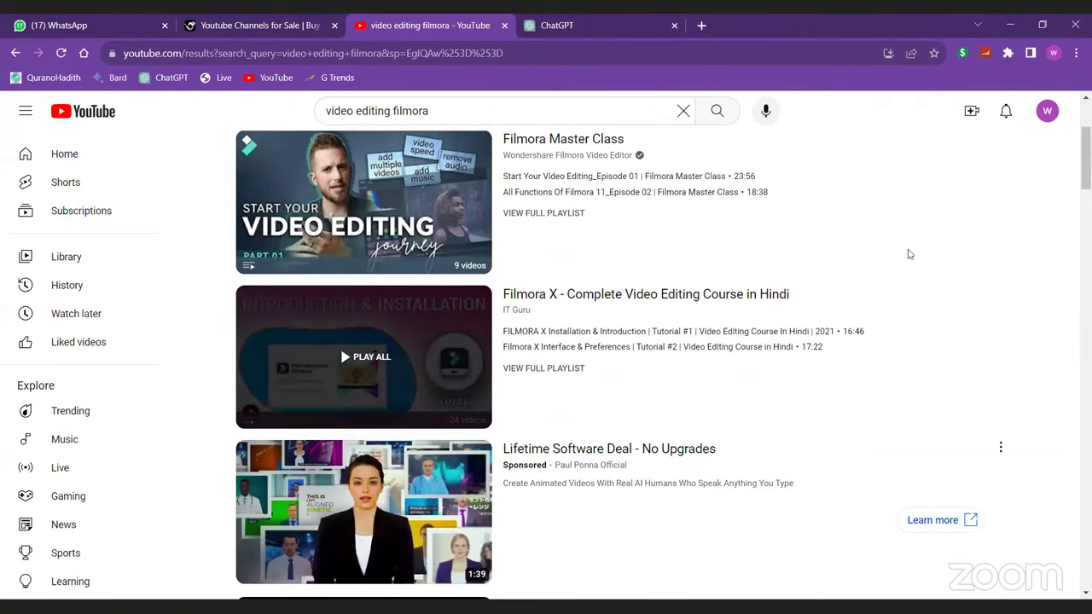
scroll(750, 327, "down", 3)
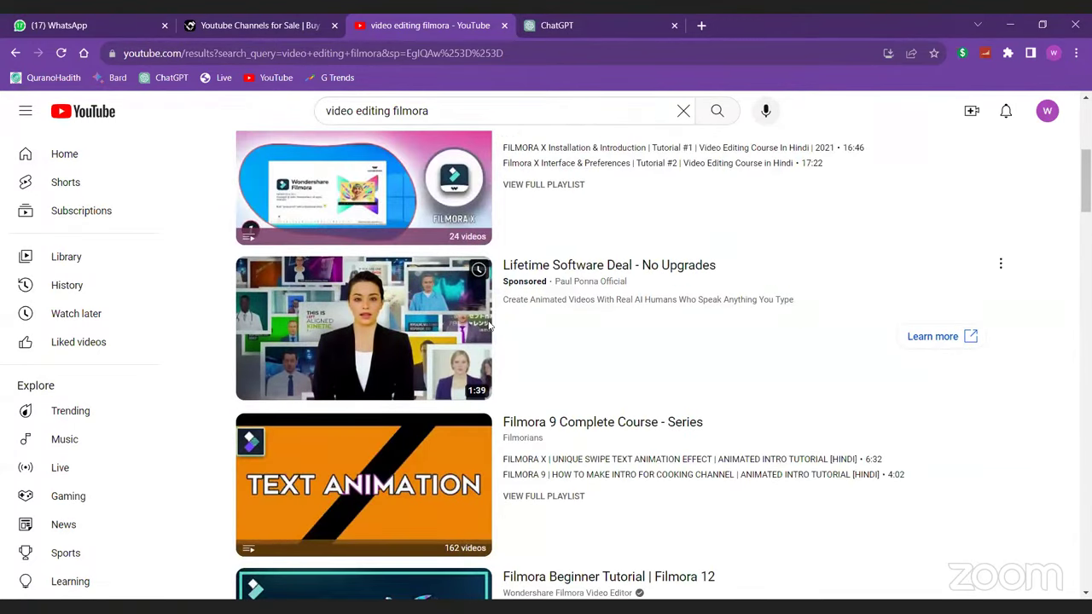
scroll(662, 324, "down", 1)
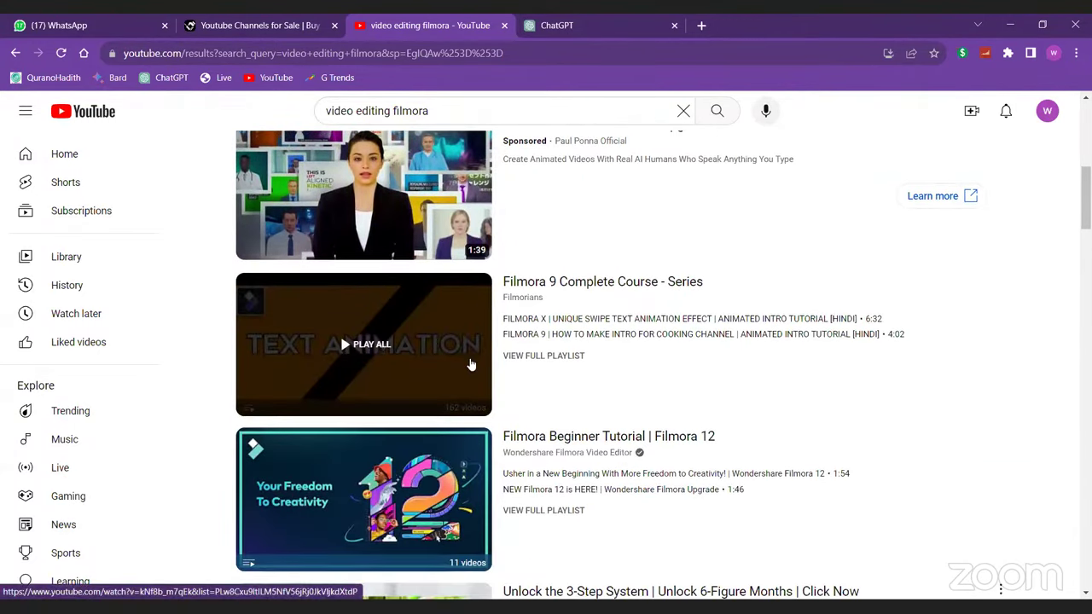
scroll(499, 375, "down", 2)
scroll(433, 353, "down", 3)
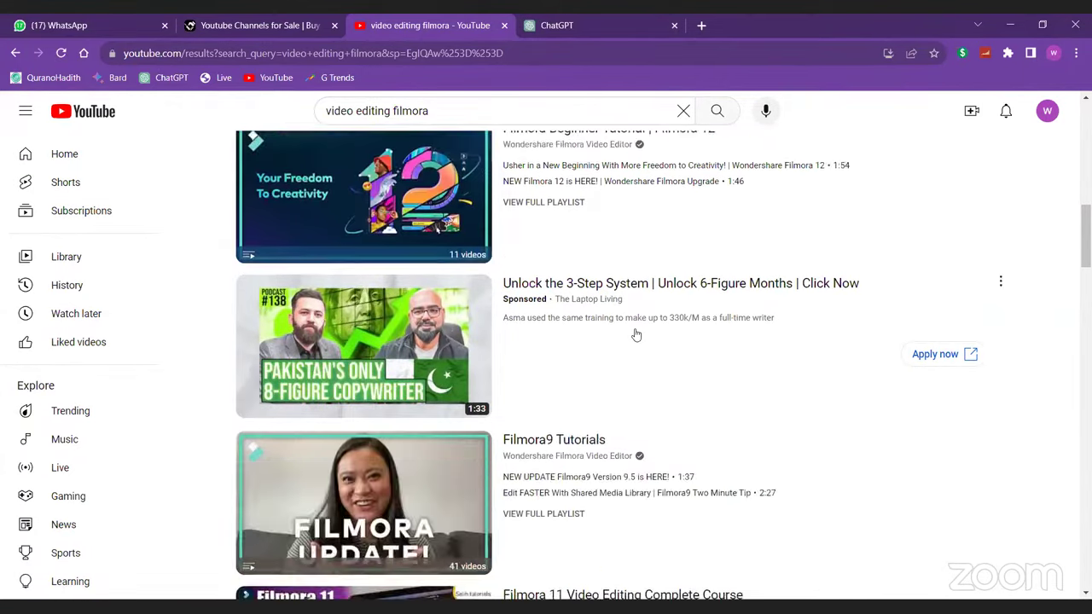
- Extend the search to "video editing filmora hindi" and filter the results to playlists
scroll(452, 256, "up", 8)
left_click(467, 109)
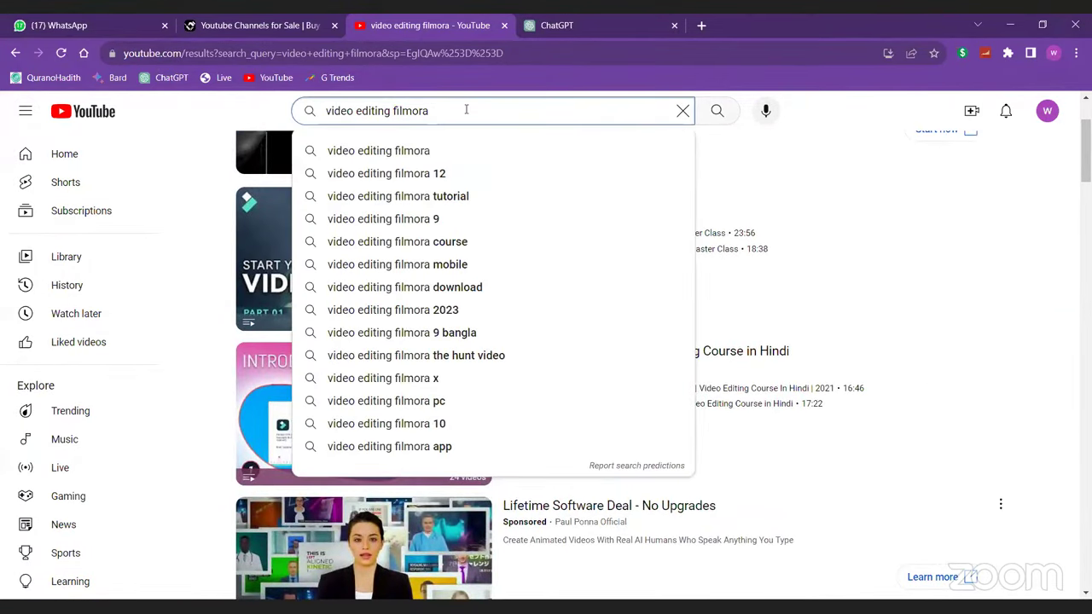
type("hindi")
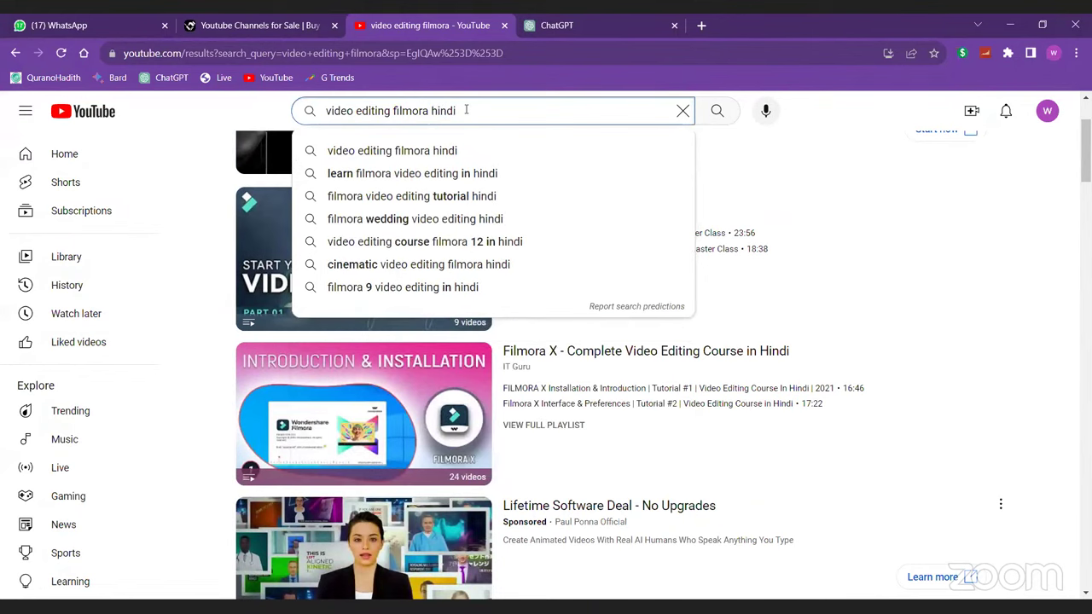
key("Return")
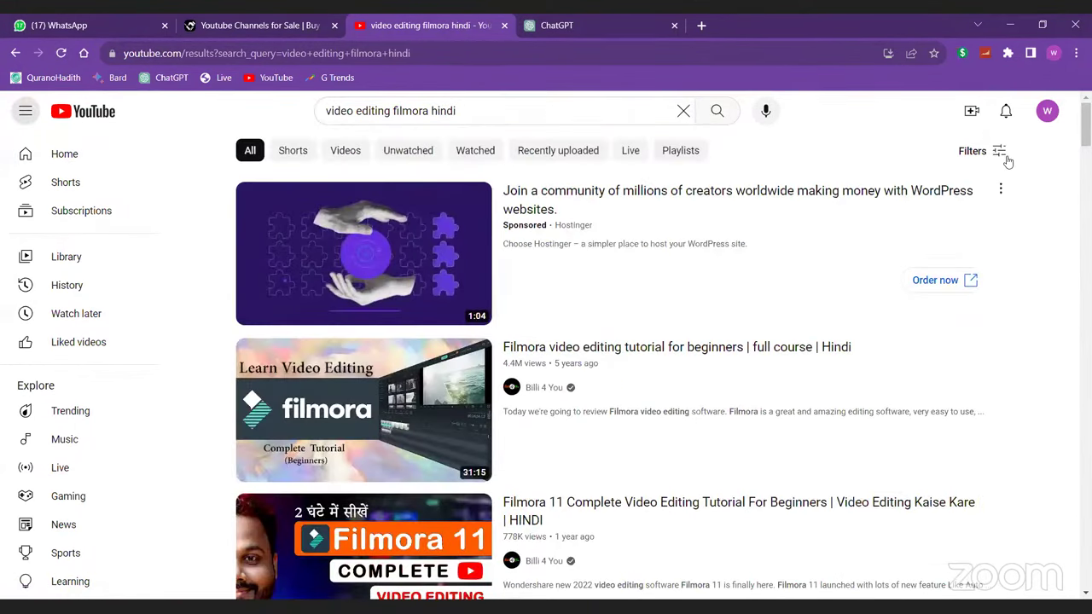
left_click(967, 153)
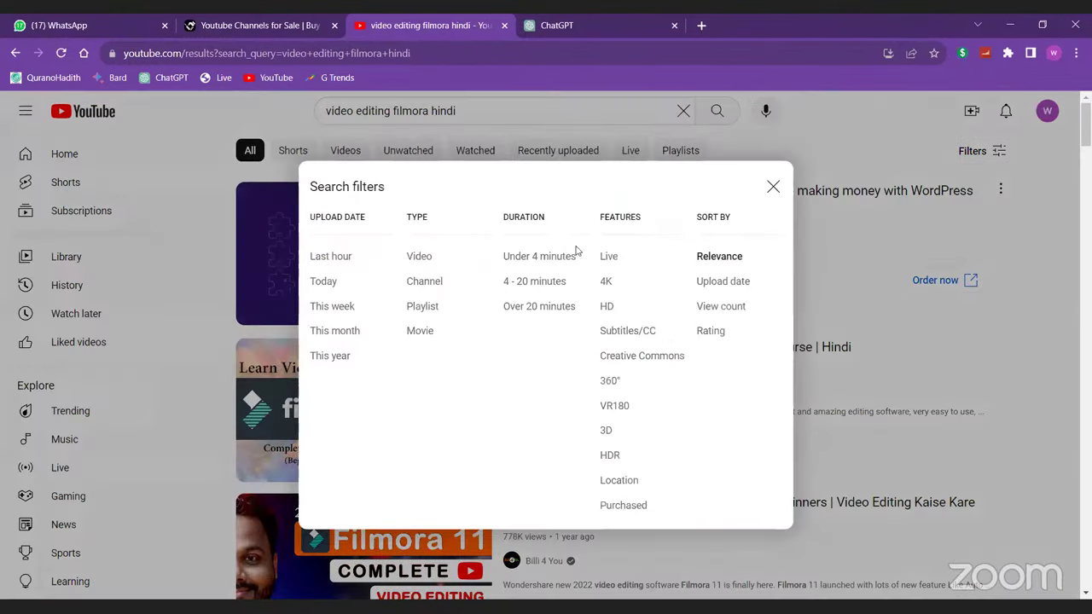
left_click(413, 307)
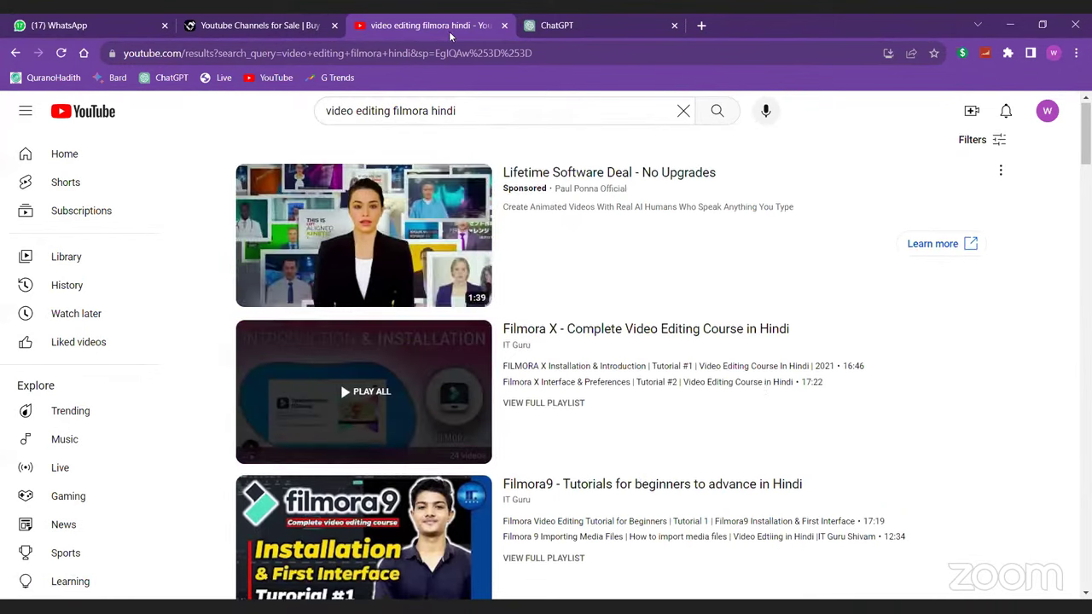
scroll(363, 392, "down", 3)
scroll(474, 113, "up", 3)
triple_click(475, 113)
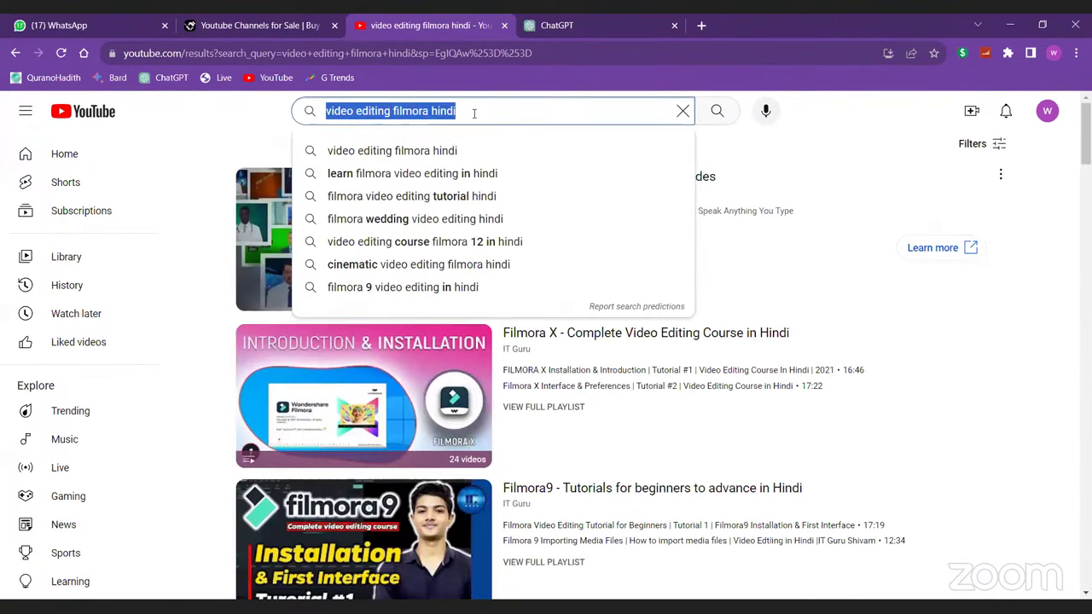
key("BackSpace")
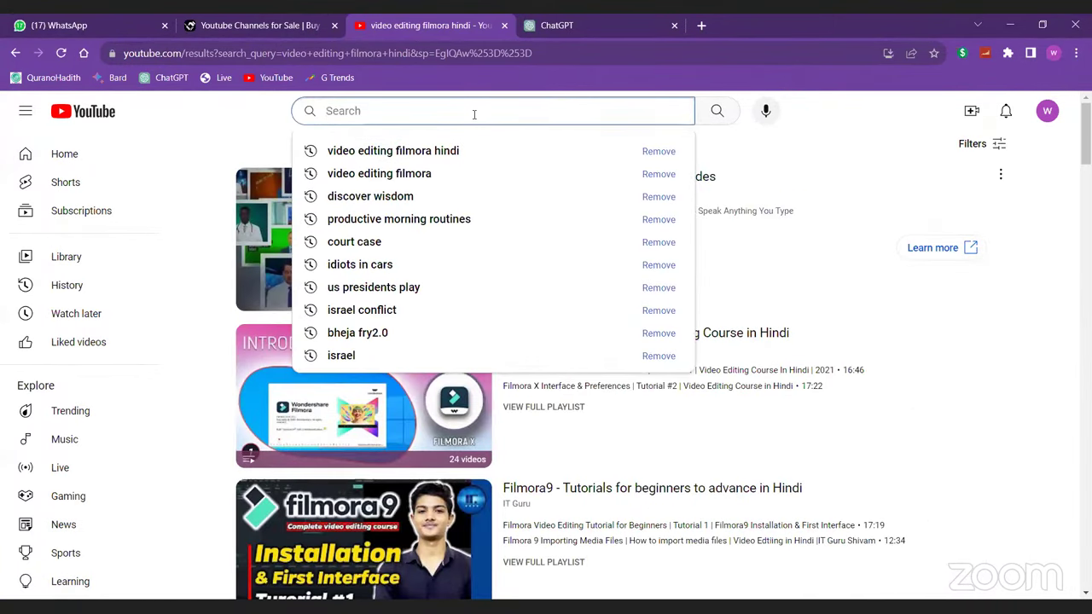
key("Down")
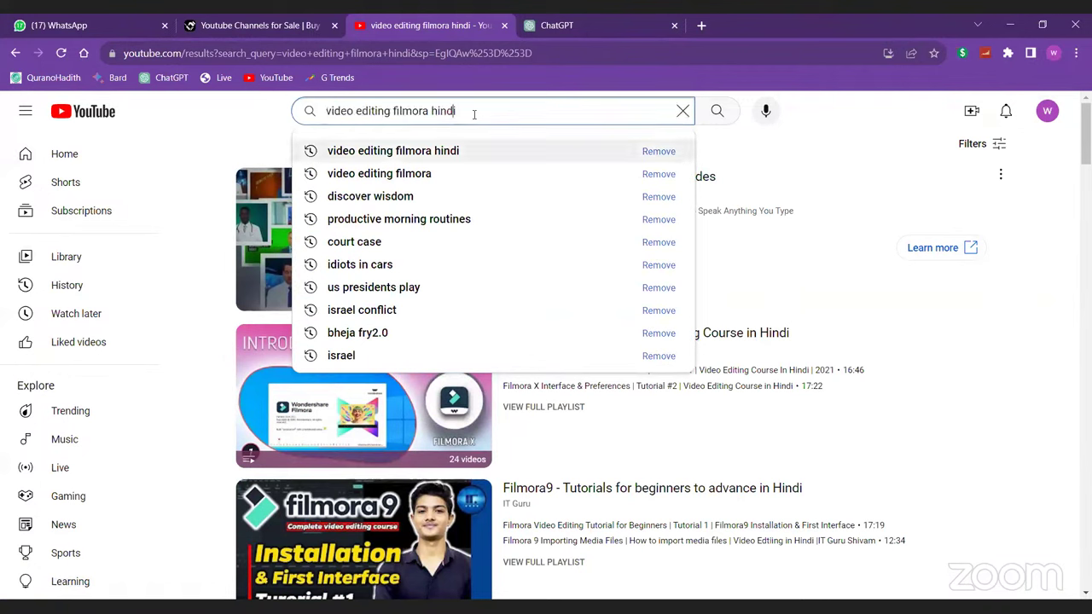
key("Left")
key("Left")
key("Left")
key("Left")
key("Left")
key("Left")
- Replace the query with "script writing for youtube automation", run the search and show only playlists
key("ctrl+a")
key("BackSpace")
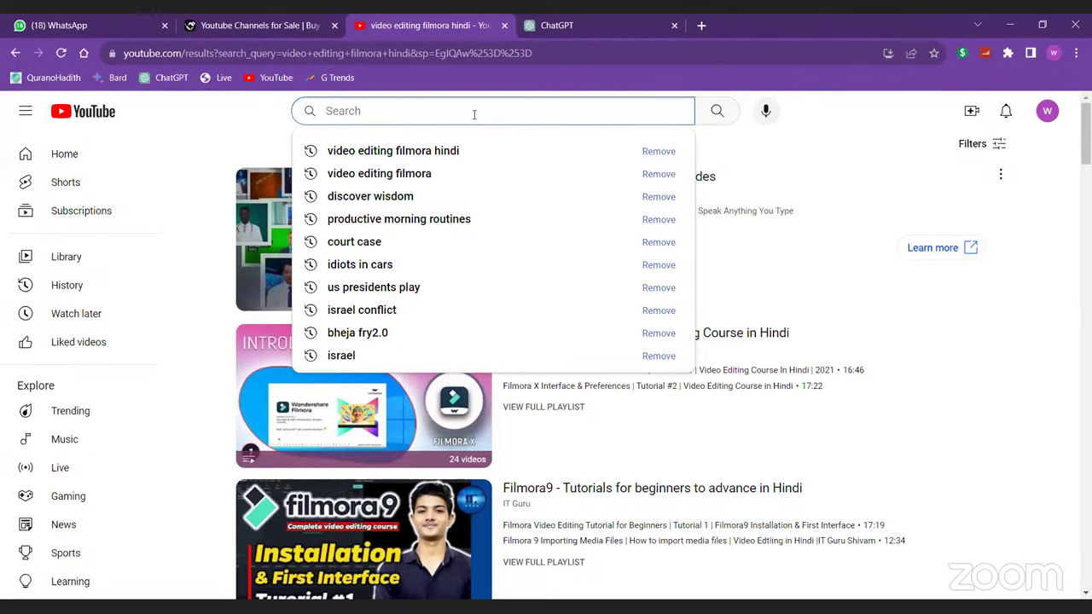
type("script writib")
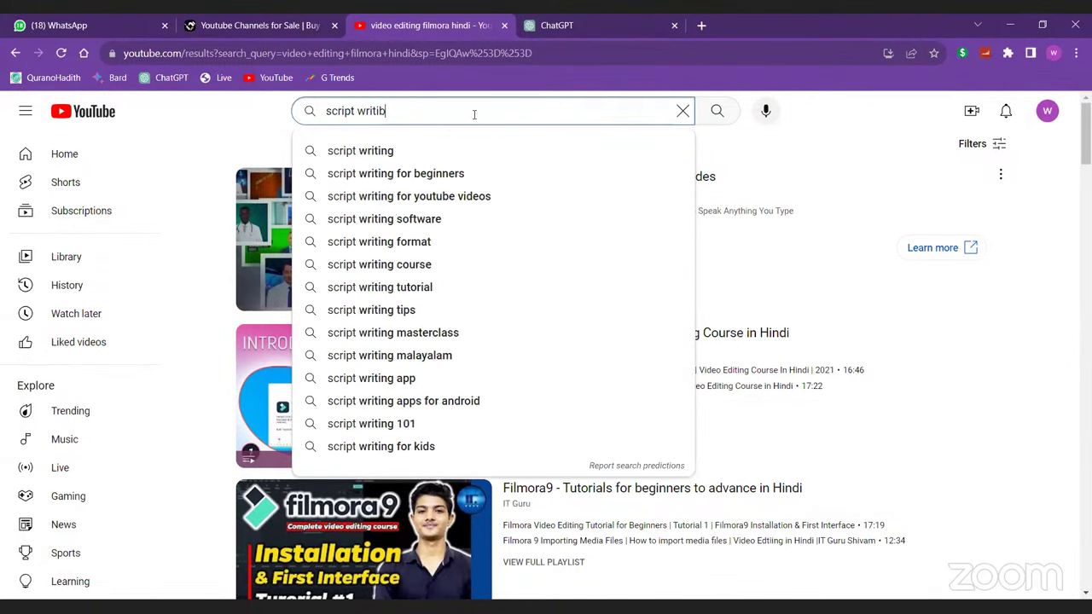
key("BackSpace")
type("n")
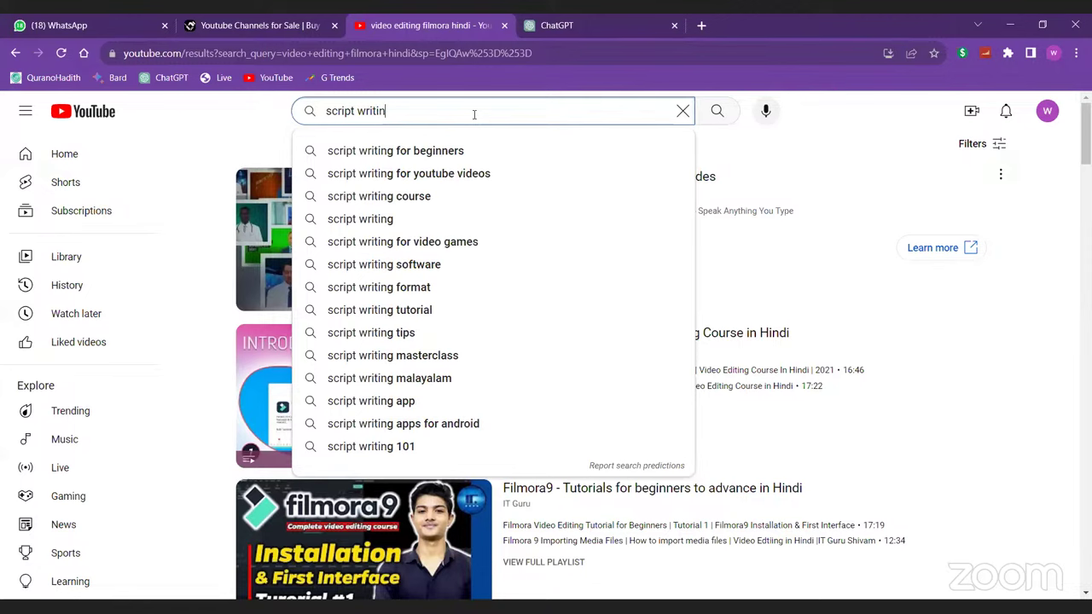
type("g in a")
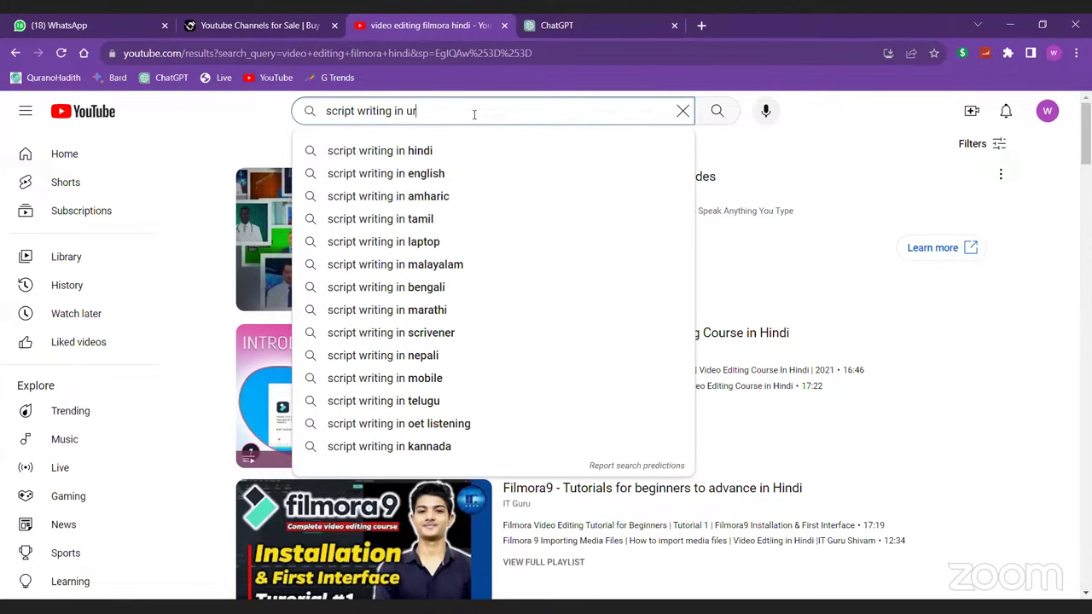
key("BackSpace")
key("BackSpace")
key("BackSpace")
key("BackSpace")
type("fo")
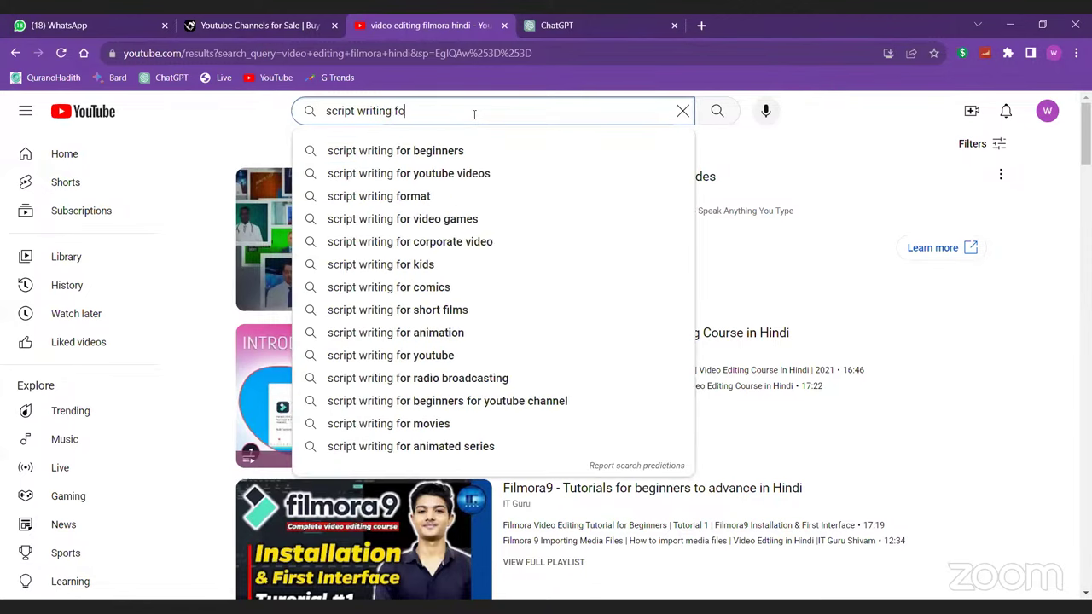
type("r youtube")
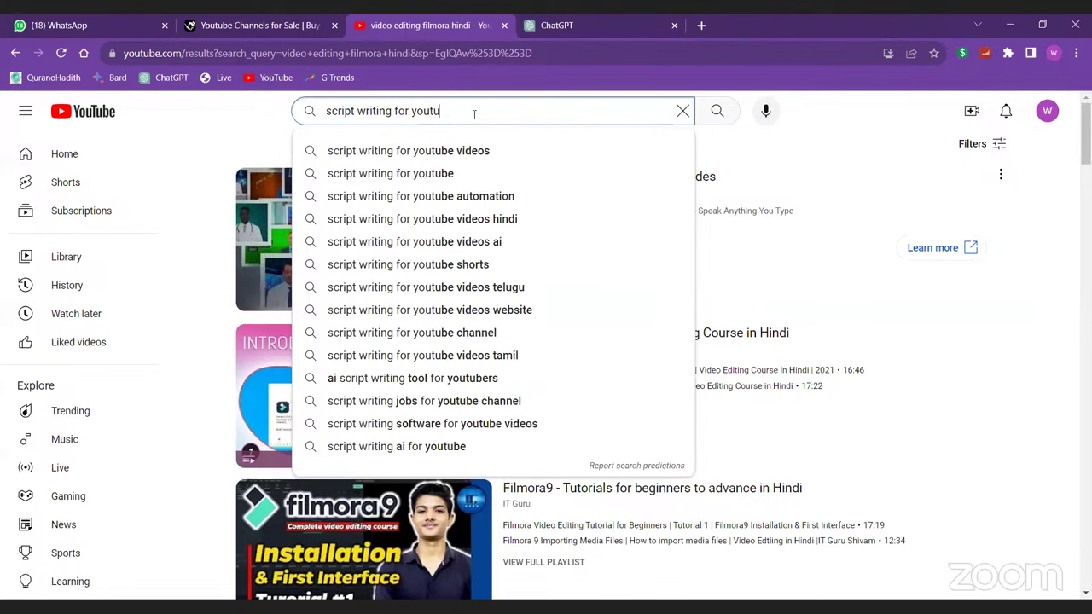
key("Down")
key("Down")
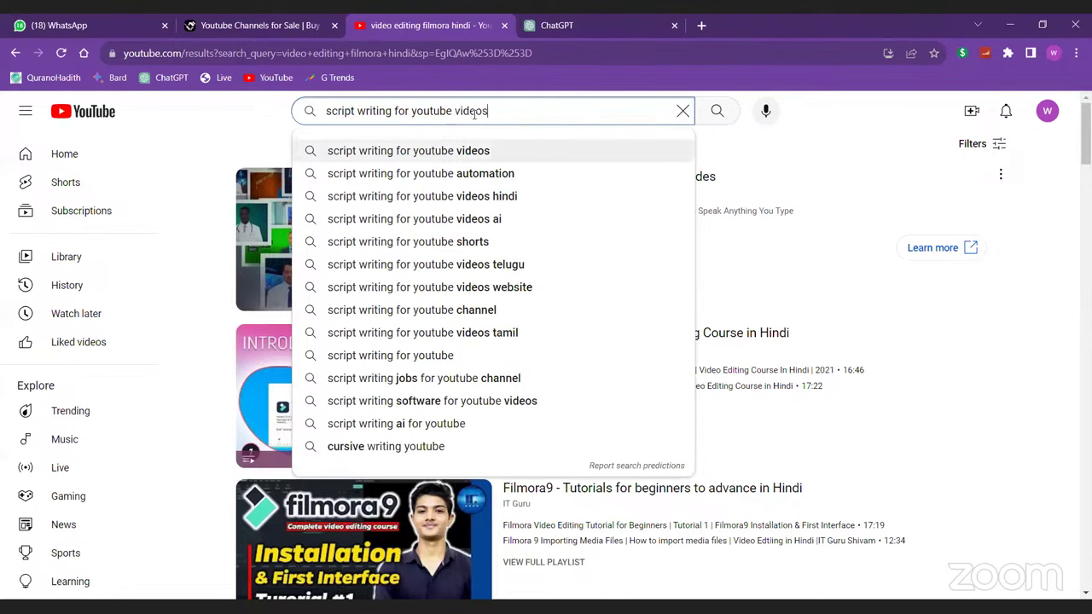
key("Return")
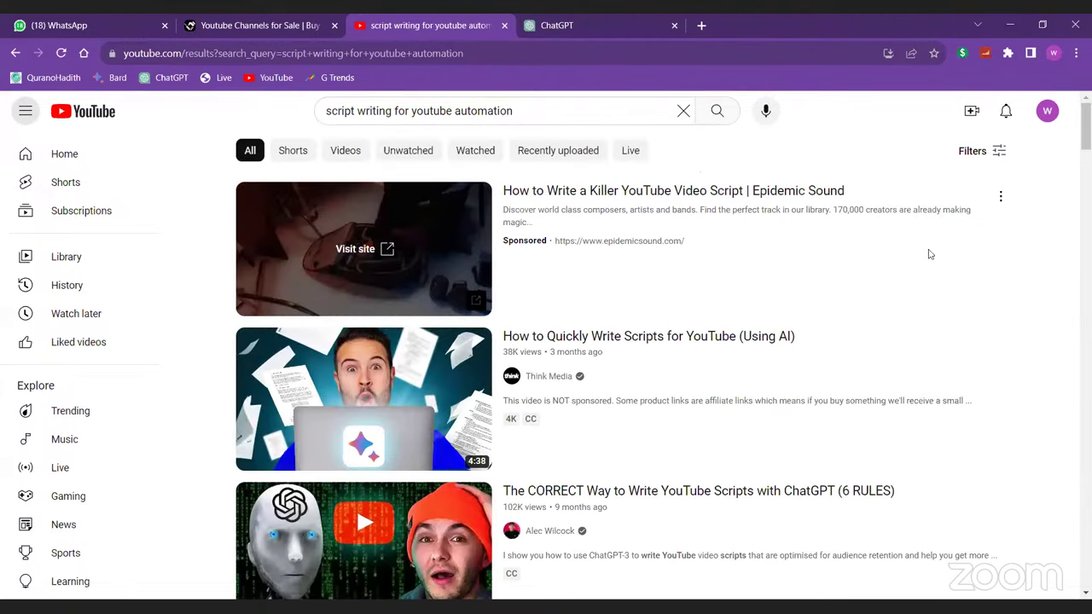
left_click(973, 150)
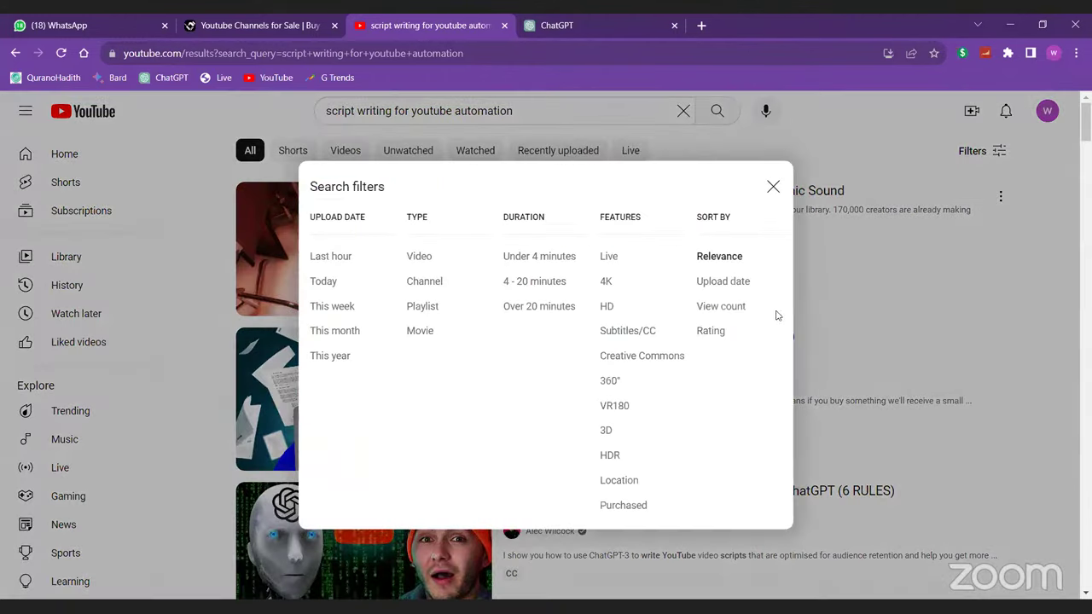
left_click(410, 312)
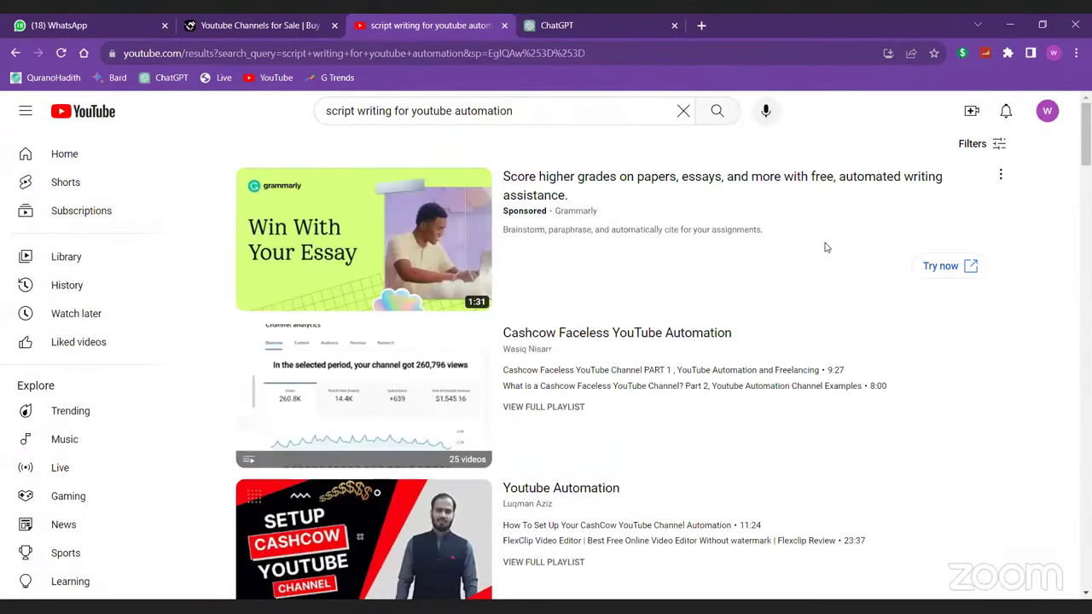
- Look through the script writing playlists, checking their titles, channels and included videos for relevant YouTube automation courses
scroll(825, 247, "down", 2)
scroll(824, 247, "up", 2)
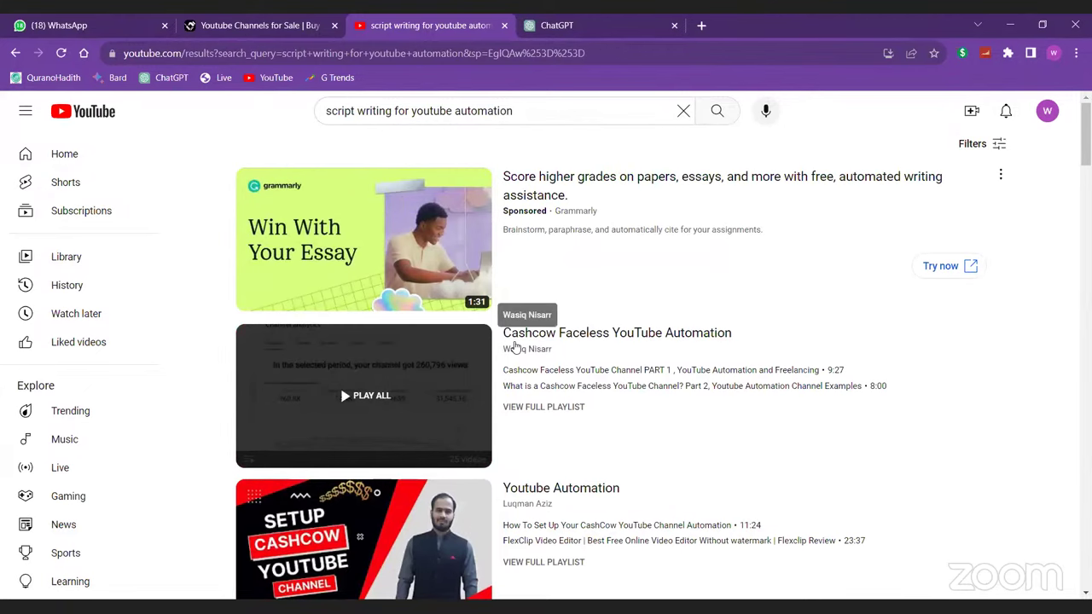
scroll(640, 336, "down", 1)
scroll(589, 339, "down", 1)
scroll(571, 357, "down", 1)
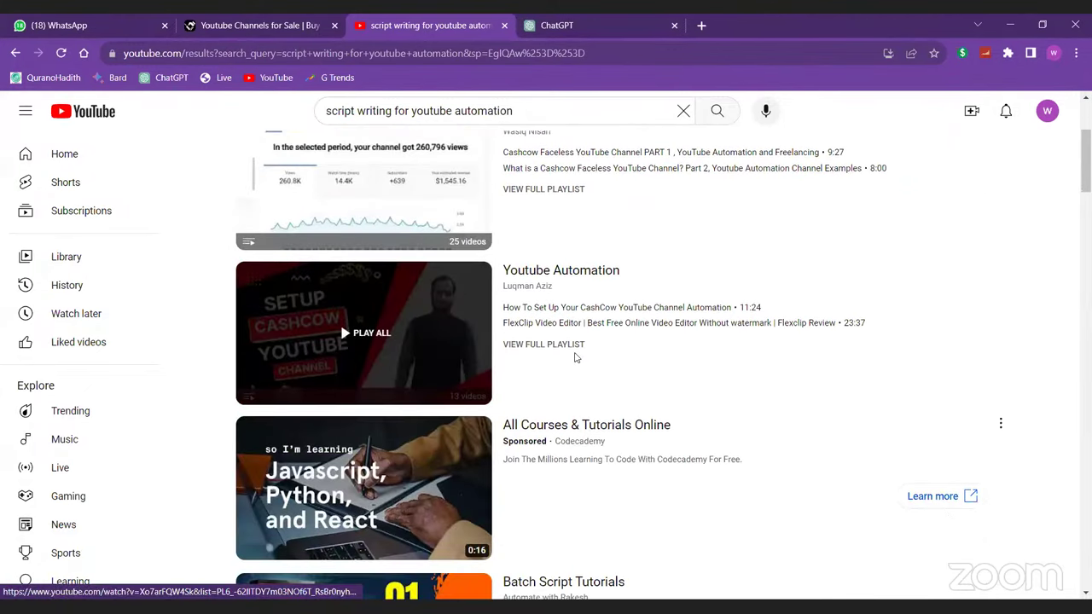
scroll(568, 366, "down", 1)
scroll(585, 429, "down", 1)
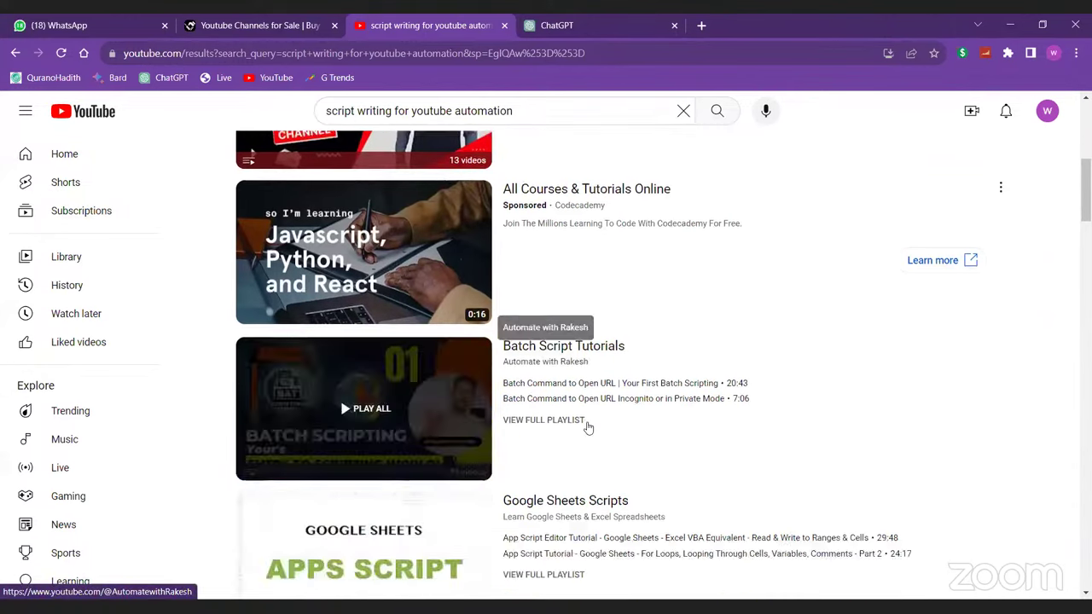
scroll(587, 426, "up", 3)
scroll(512, 431, "up", 2)
scroll(597, 435, "down", 3)
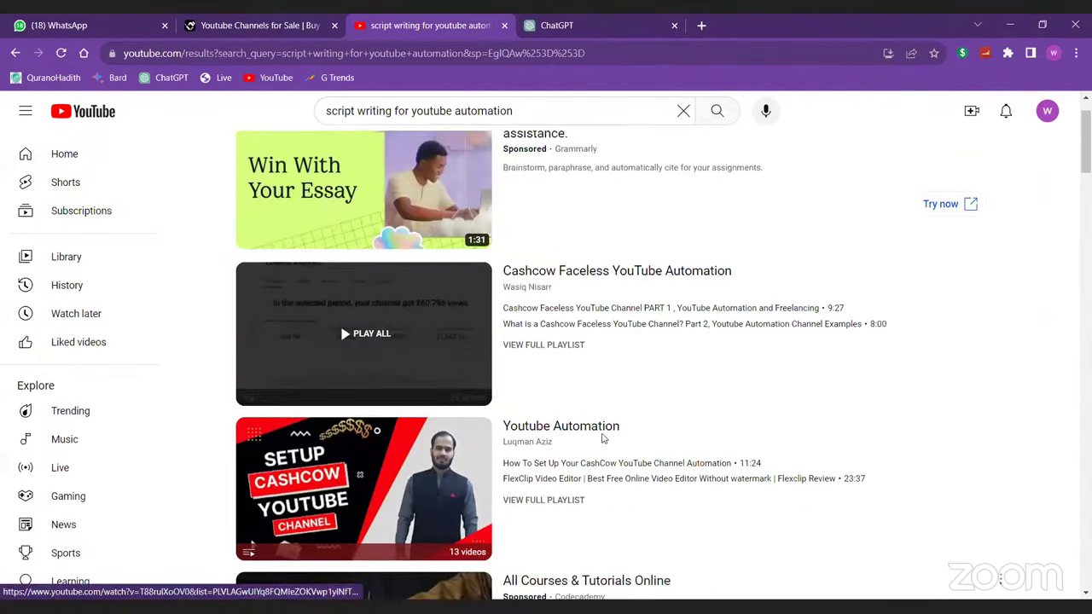
- Compare the remaining "script writing for youtube automation" playlists, from the Cashcow and YouTube automation courses down to the scripting tutorials
scroll(554, 350, "down", 2)
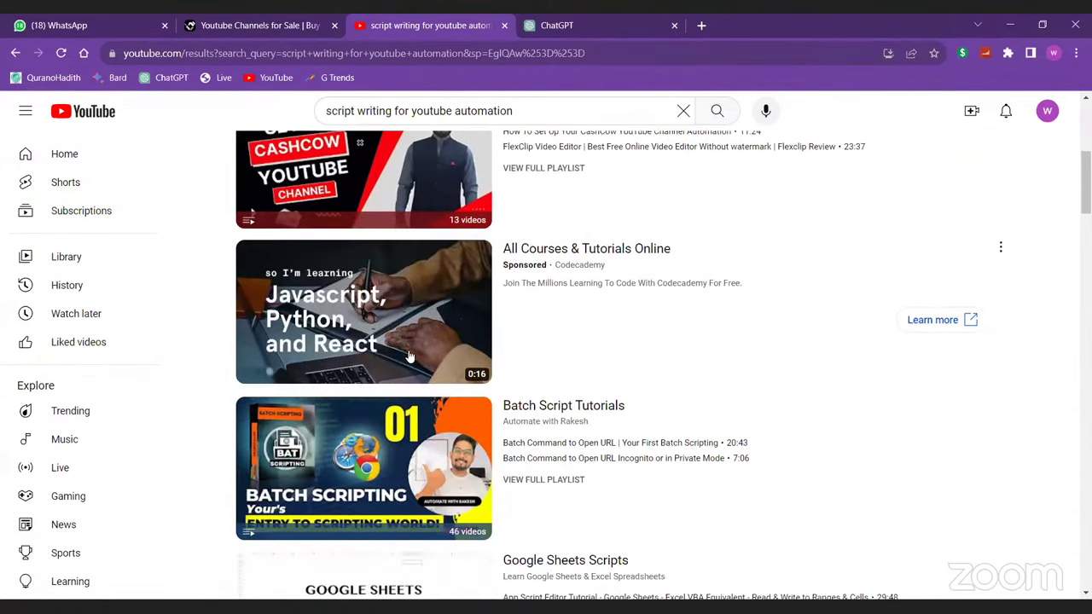
scroll(448, 439, "down", 1)
scroll(514, 392, "down", 2)
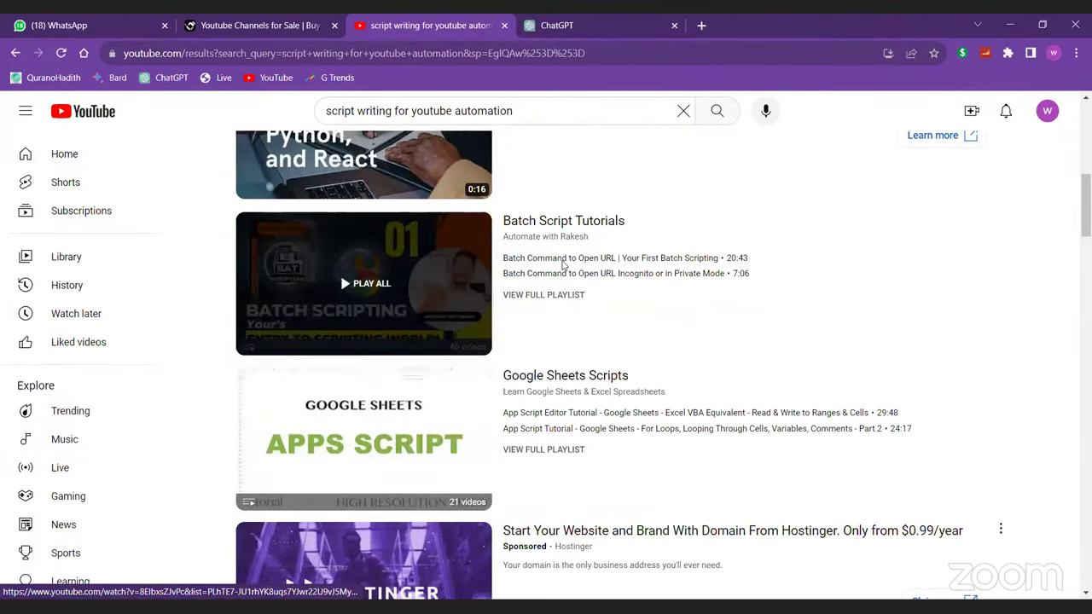
scroll(556, 290, "up", 5)
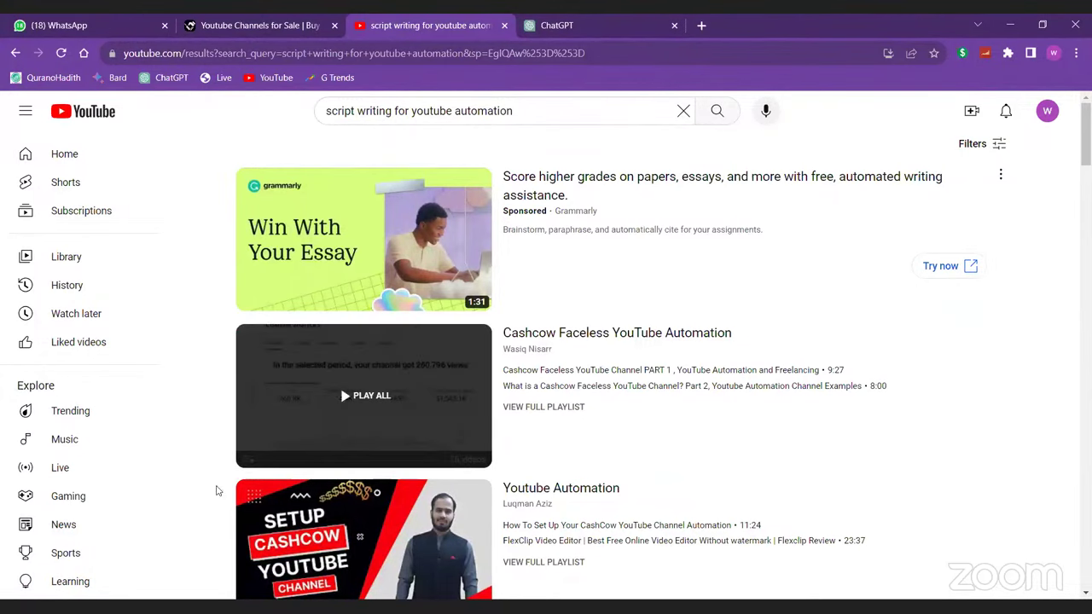
scroll(648, 407, "down", 3)
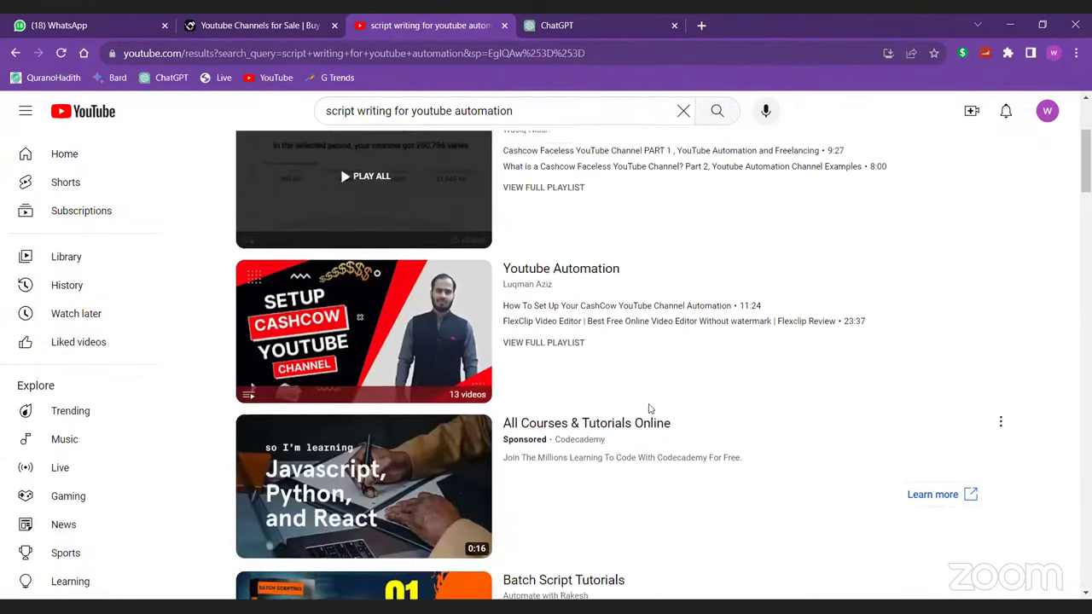
scroll(648, 408, "down", 2)
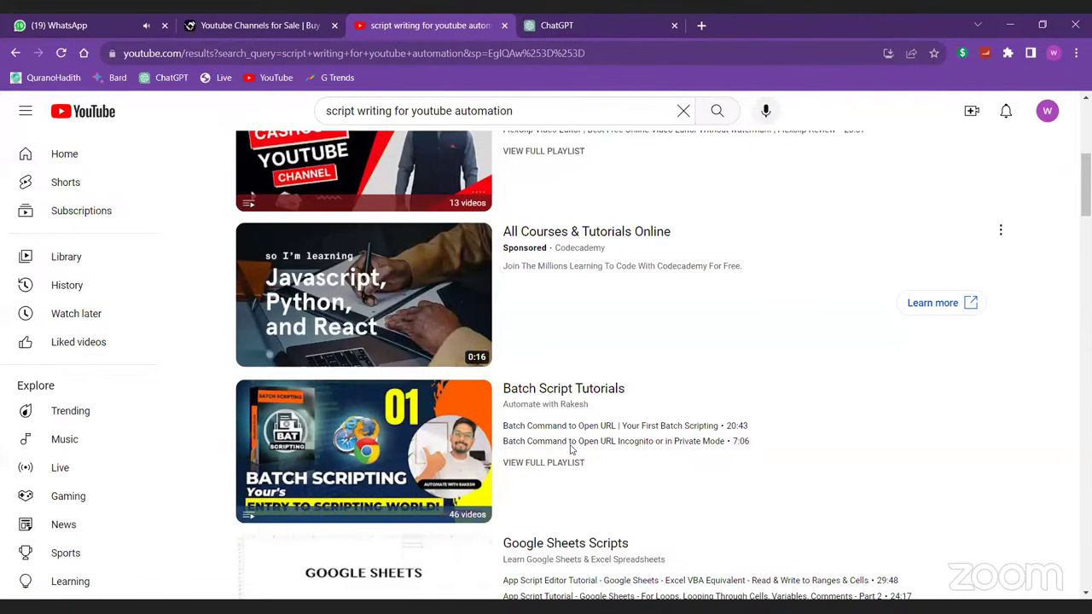
- Search Google for "aiprm for chatgpt" in a new tab and open the extension's Chrome Web Store page
left_click(568, 25)
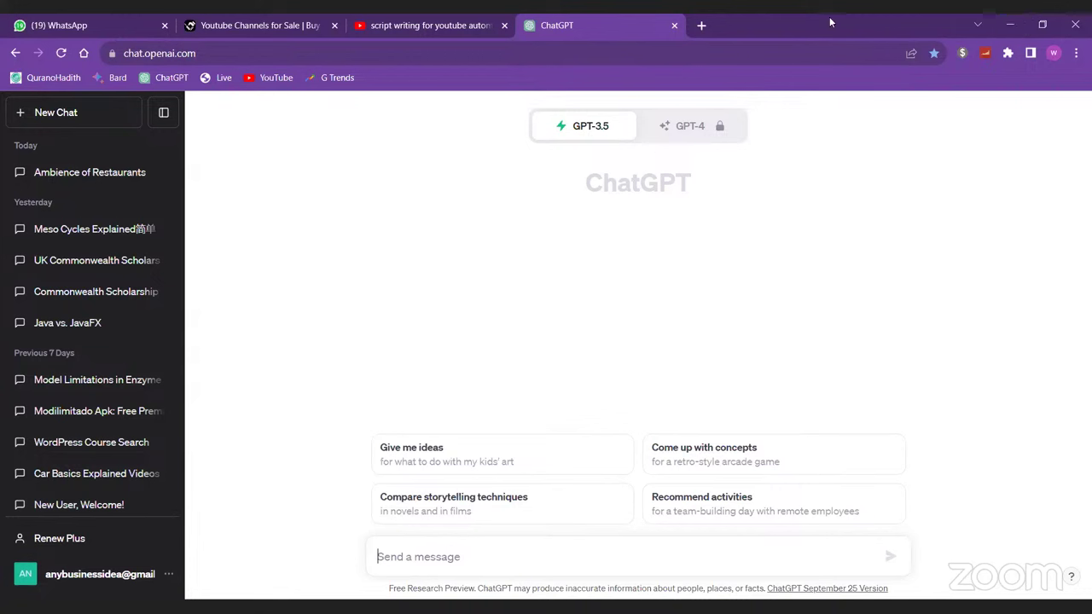
left_click(706, 29)
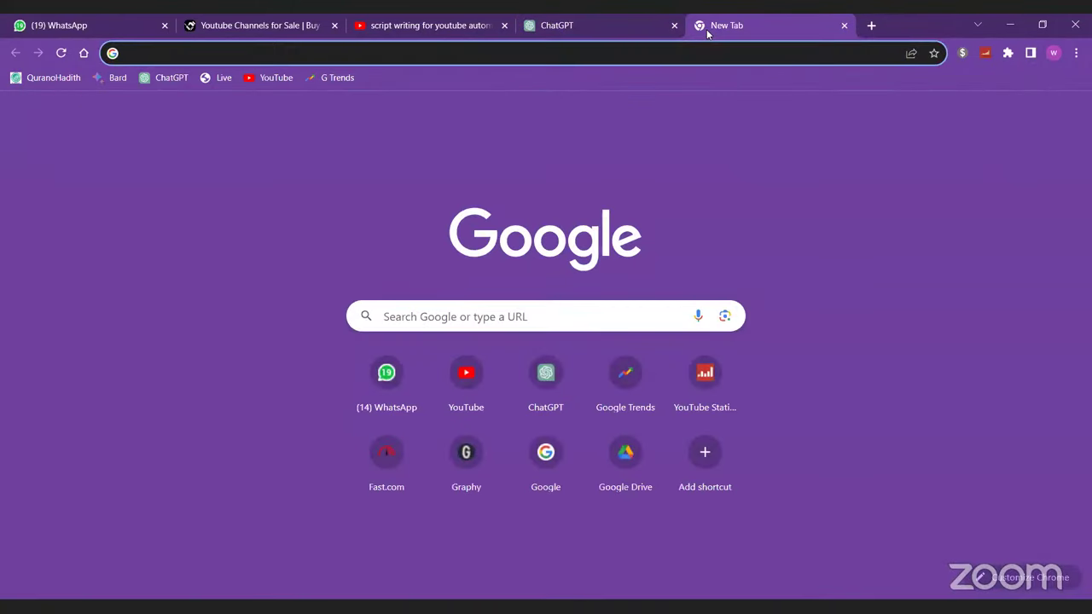
type("air")
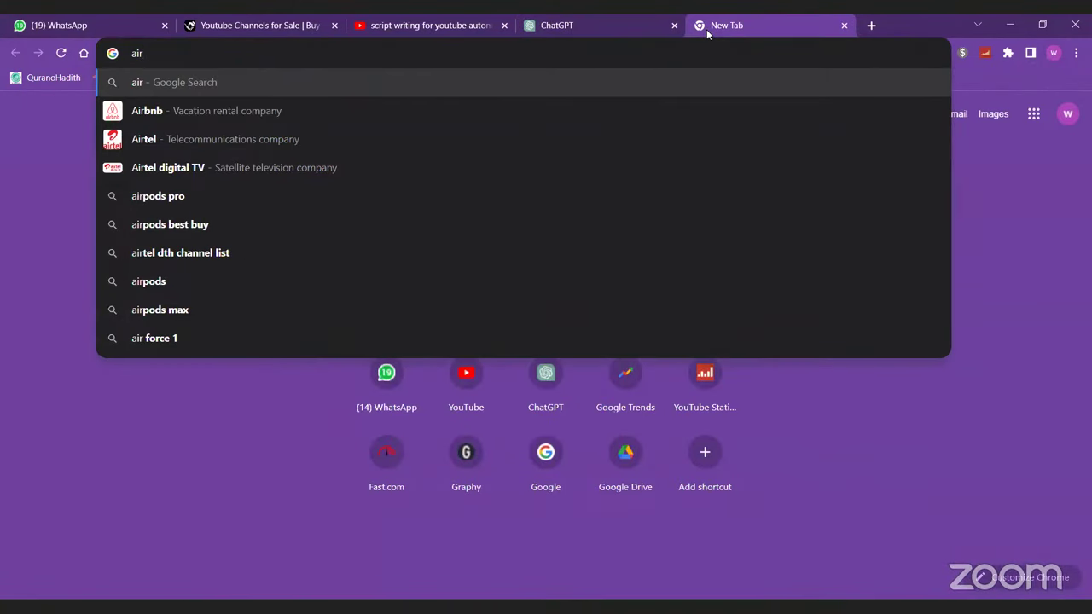
type("pm")
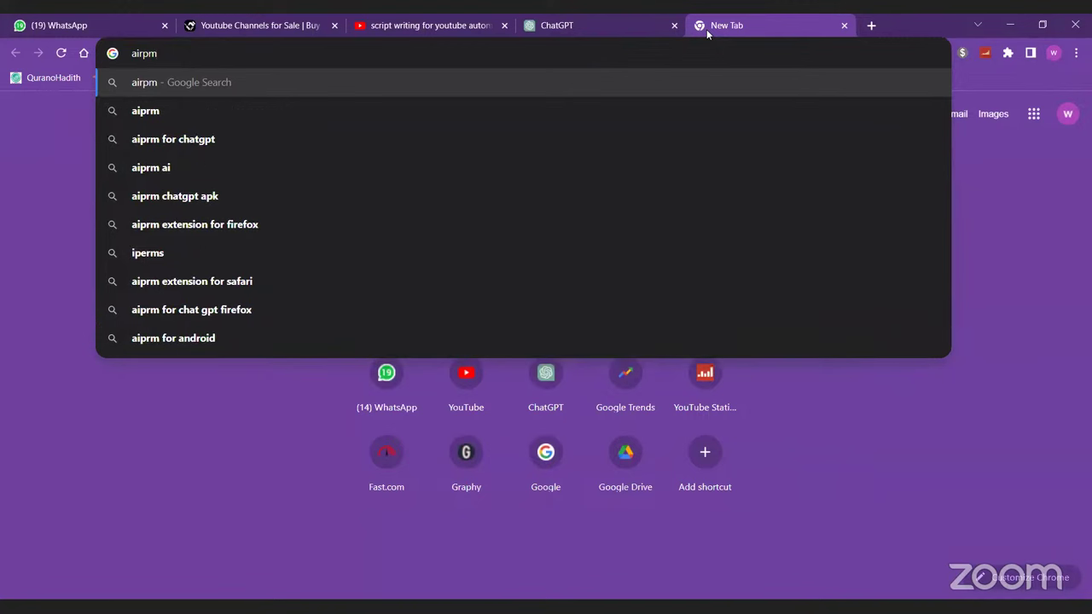
key("Down")
key("Down")
key("Return")
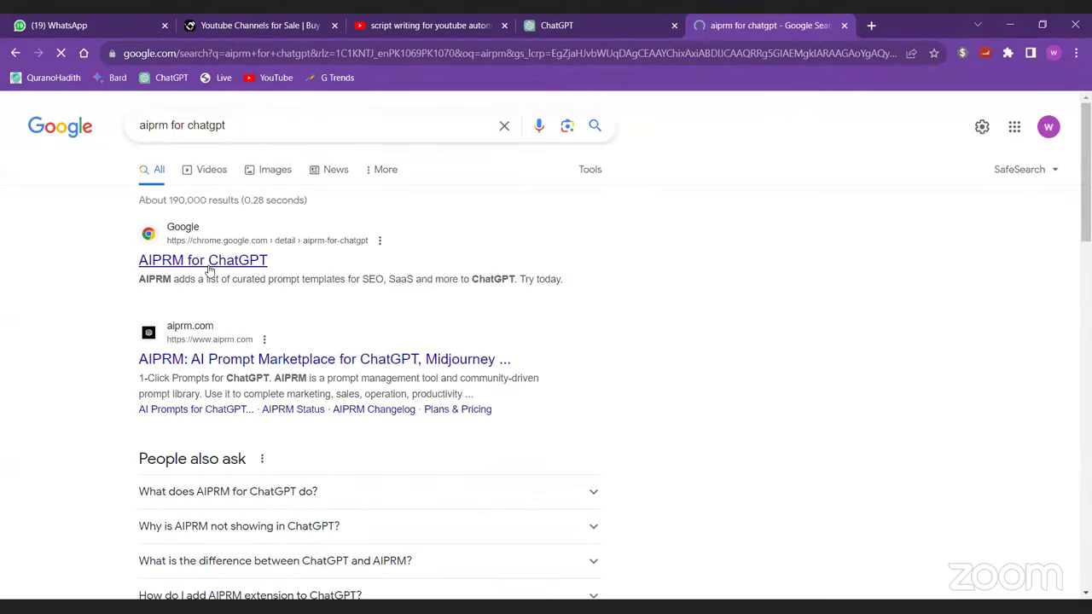
left_click(207, 268)
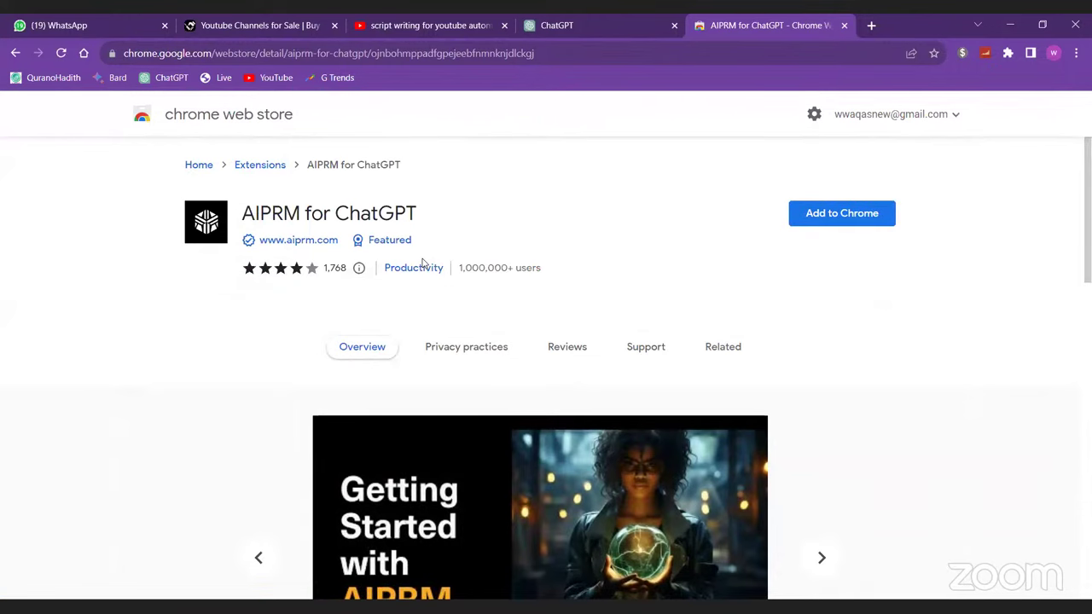
- Add the AIPRM for ChatGPT extension to Chrome and decline connecting the OpenAI and AIPRM accounts
scroll(659, 364, "down", 3)
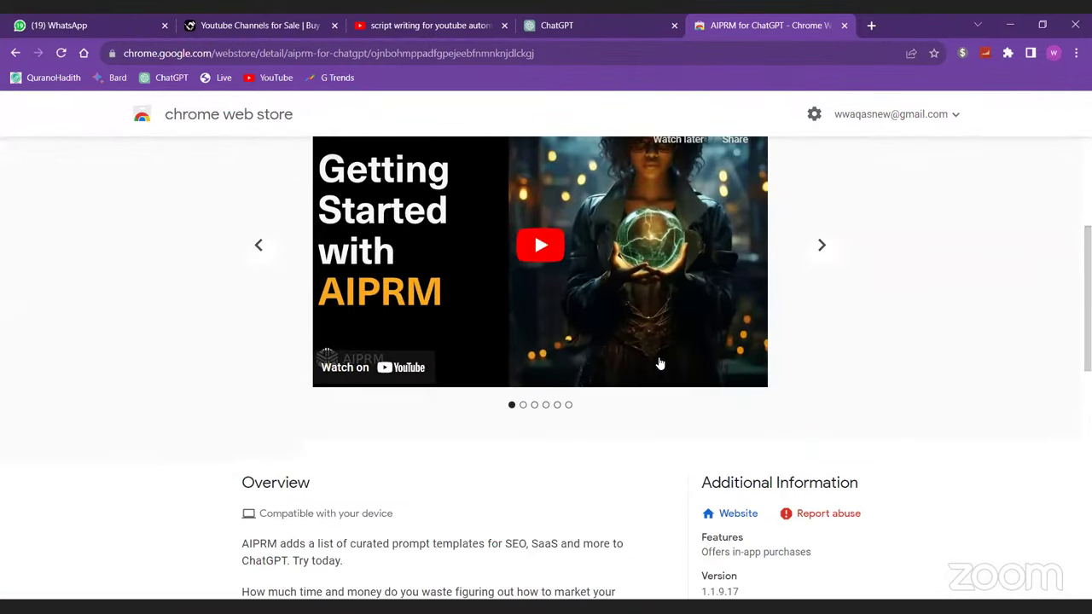
scroll(659, 364, "down", 1)
scroll(658, 361, "up", 5)
left_click(855, 215)
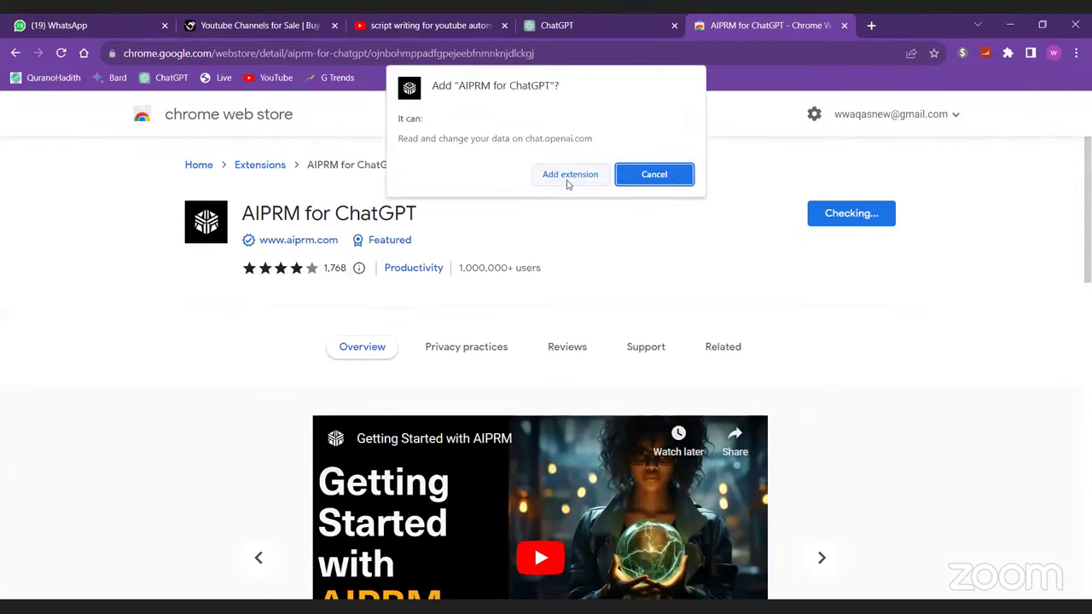
left_click(570, 175)
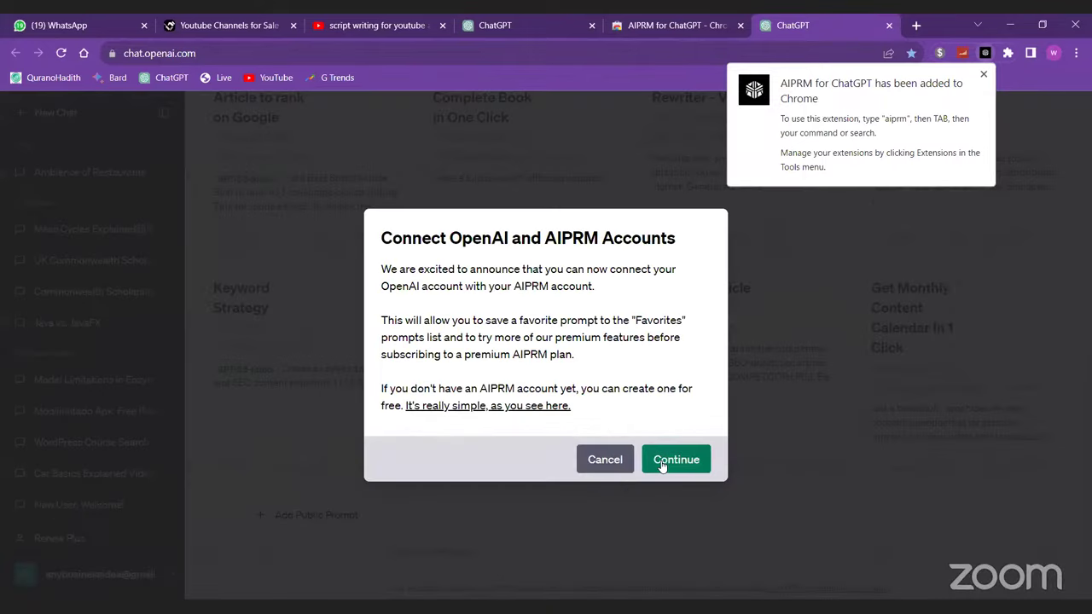
left_click(605, 460)
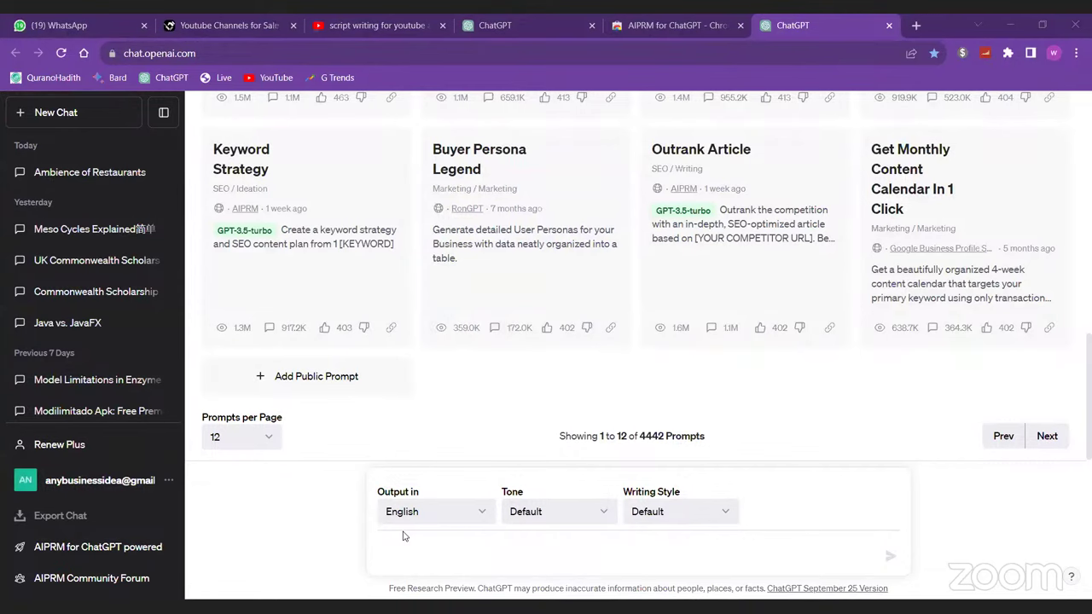
- Choose the "Human Written |100% Unique |SEO Optimized Article" prompt and browse the other public AIPRM prompt templates
scroll(384, 289, "up", 5)
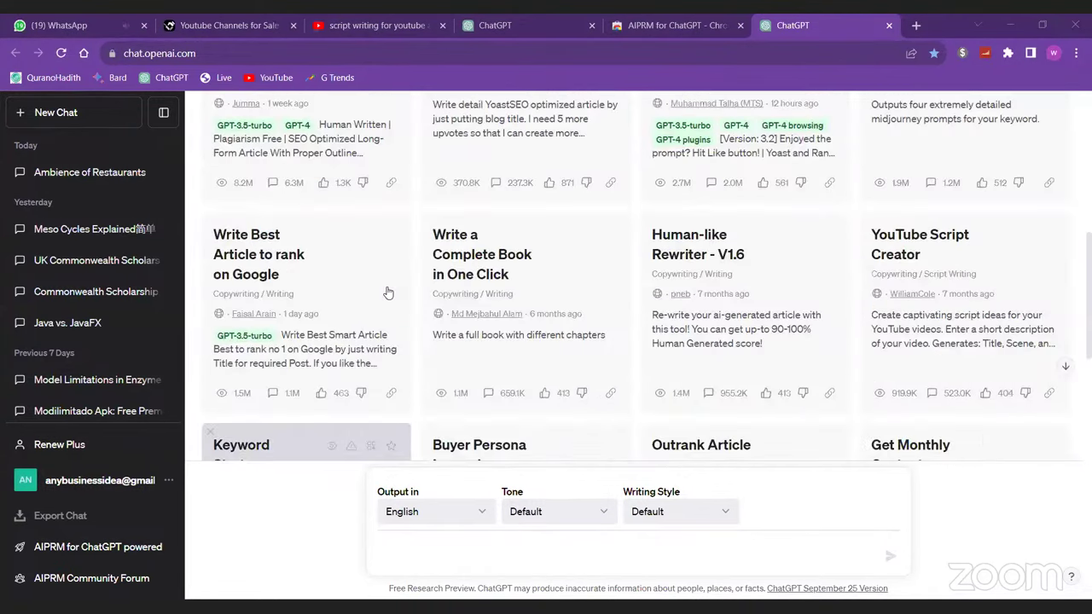
scroll(358, 294, "up", 2)
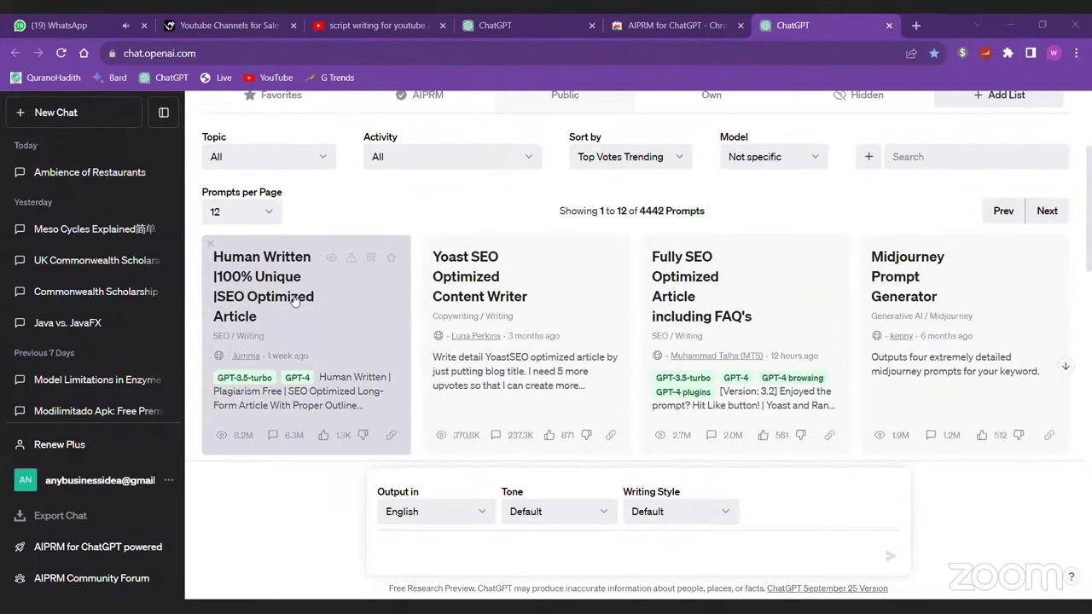
left_click(324, 297)
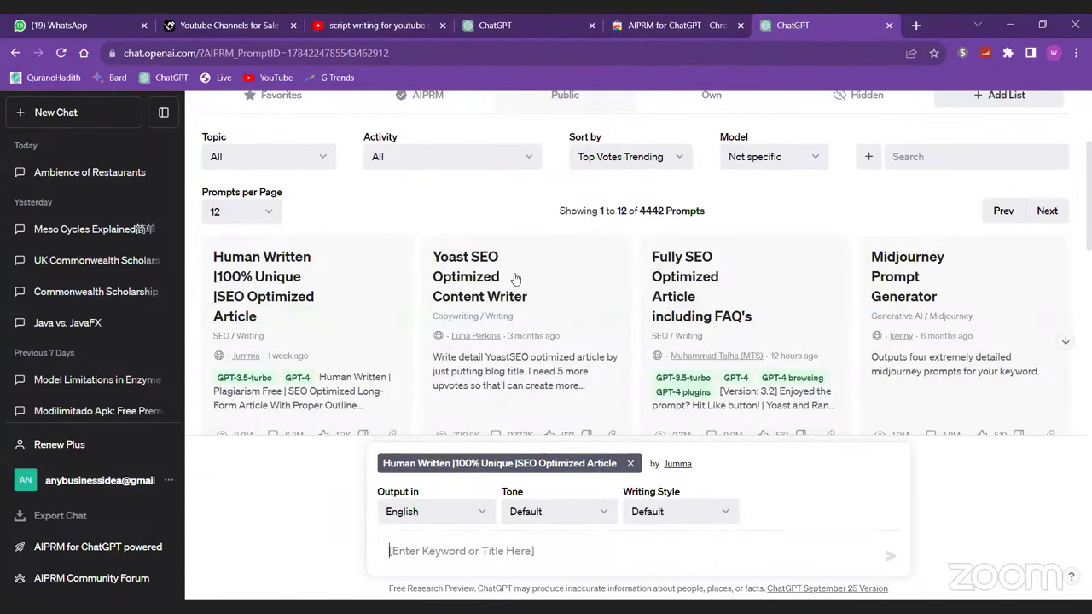
scroll(515, 281, "down", 7)
scroll(515, 279, "up", 7)
scroll(515, 277, "down", 3)
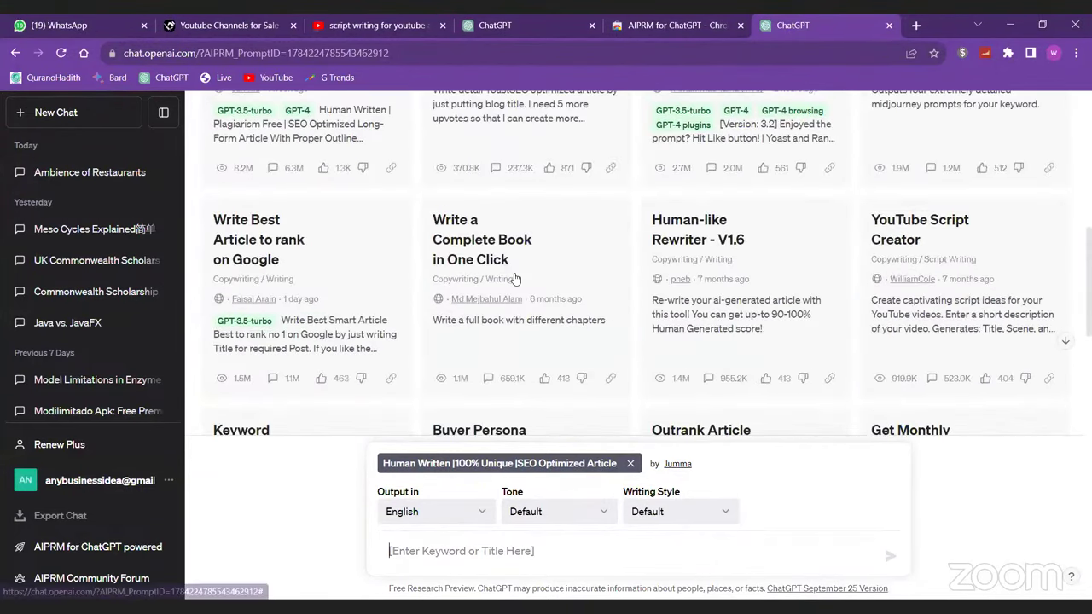
scroll(515, 273, "up", 4)
scroll(512, 281, "down", 3)
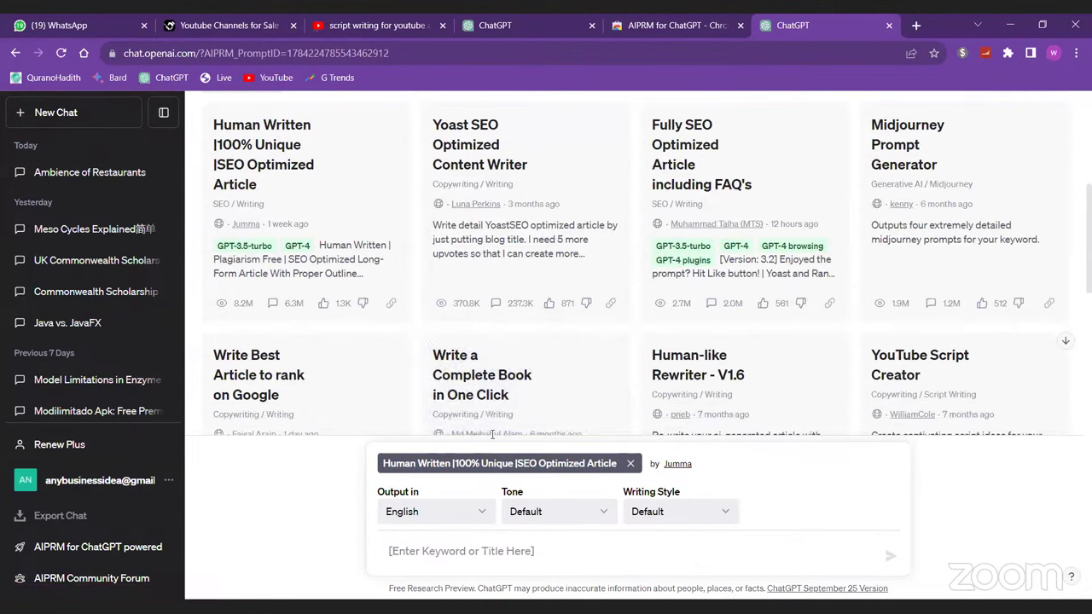
- Generate an article with the selected AIPRM prompt using the title "how to earn money"
left_click(477, 551)
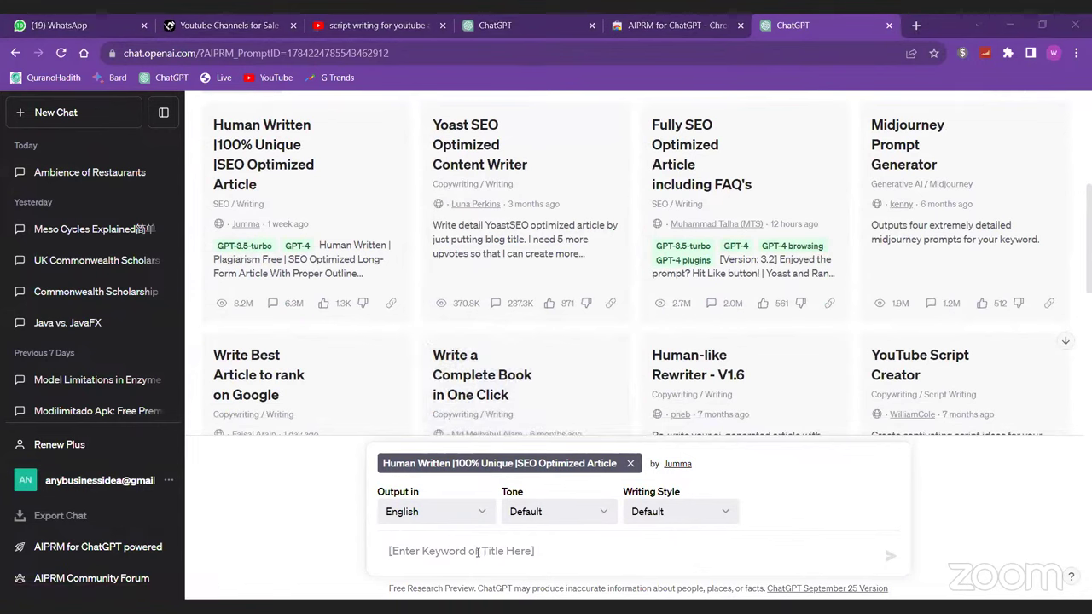
type("how to")
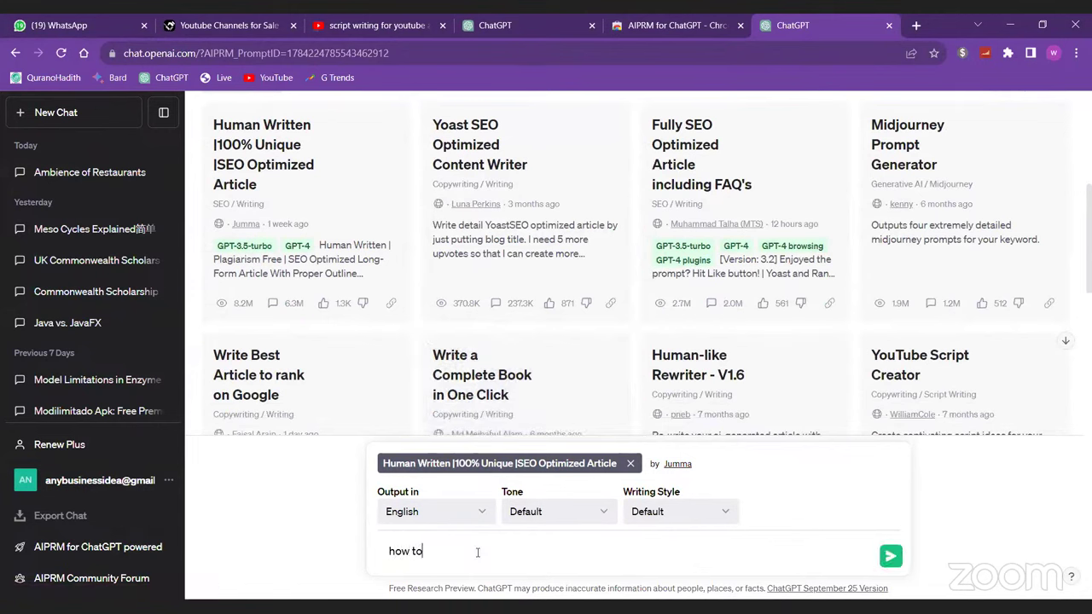
type(" earn money")
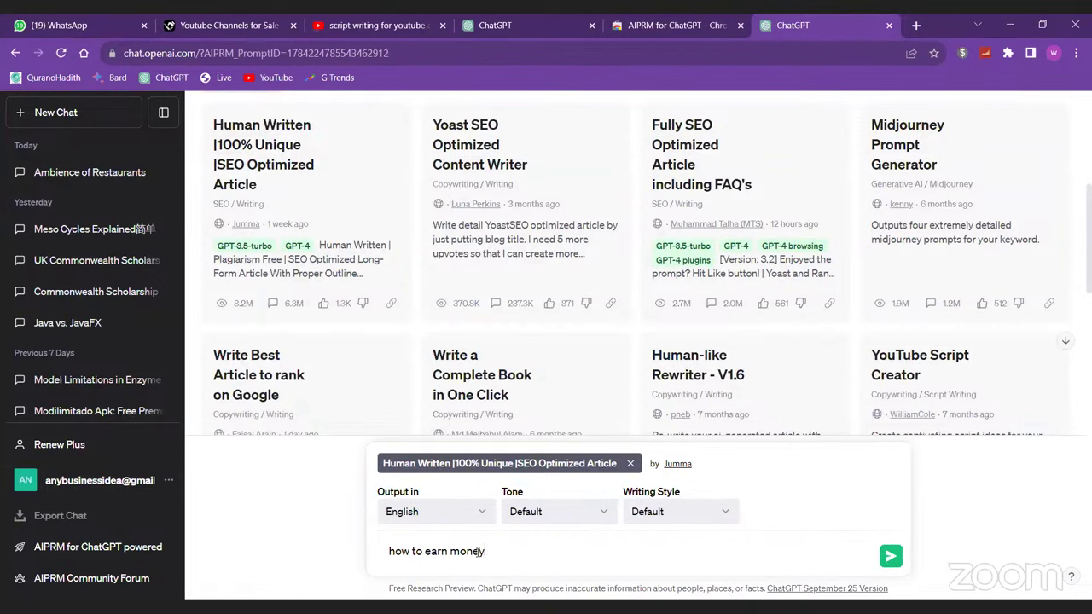
key("Return")
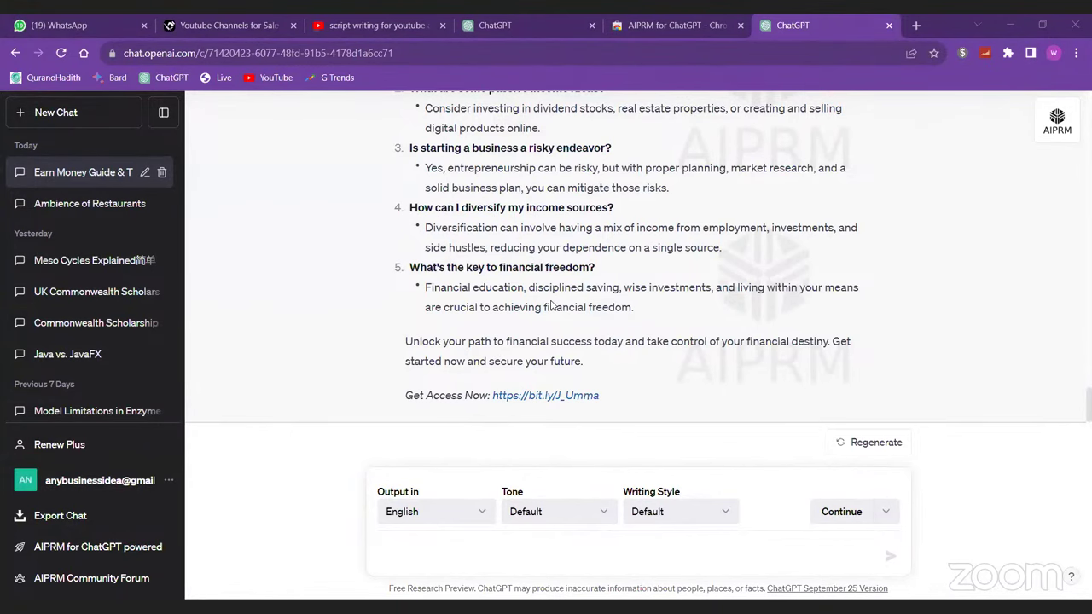
- Look back through the generated article and briefly view the AIPRM prompts sidebar
scroll(550, 304, "up", 15)
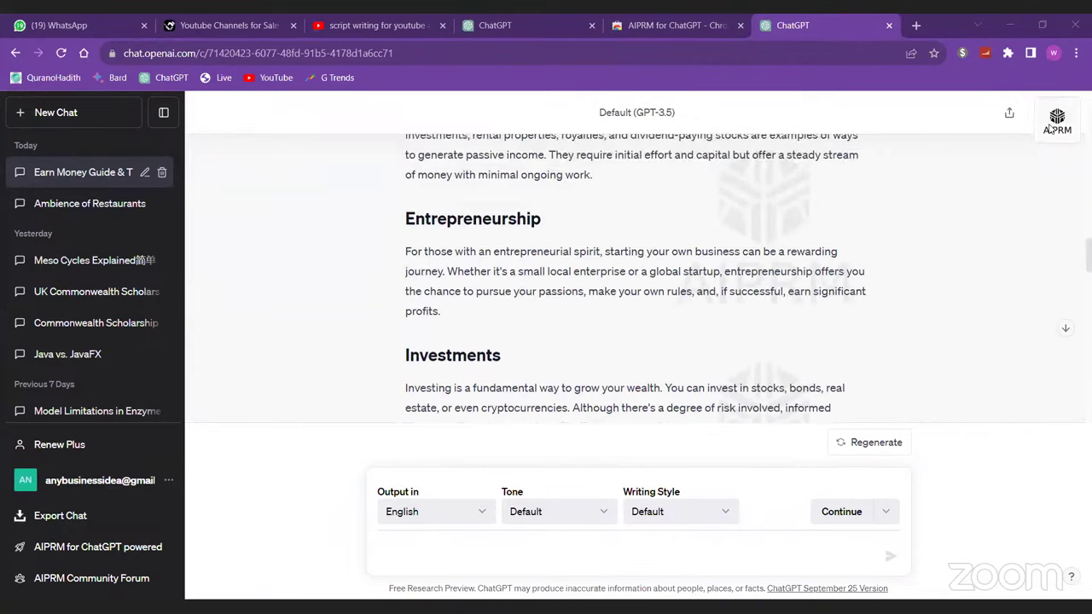
left_click(1051, 124)
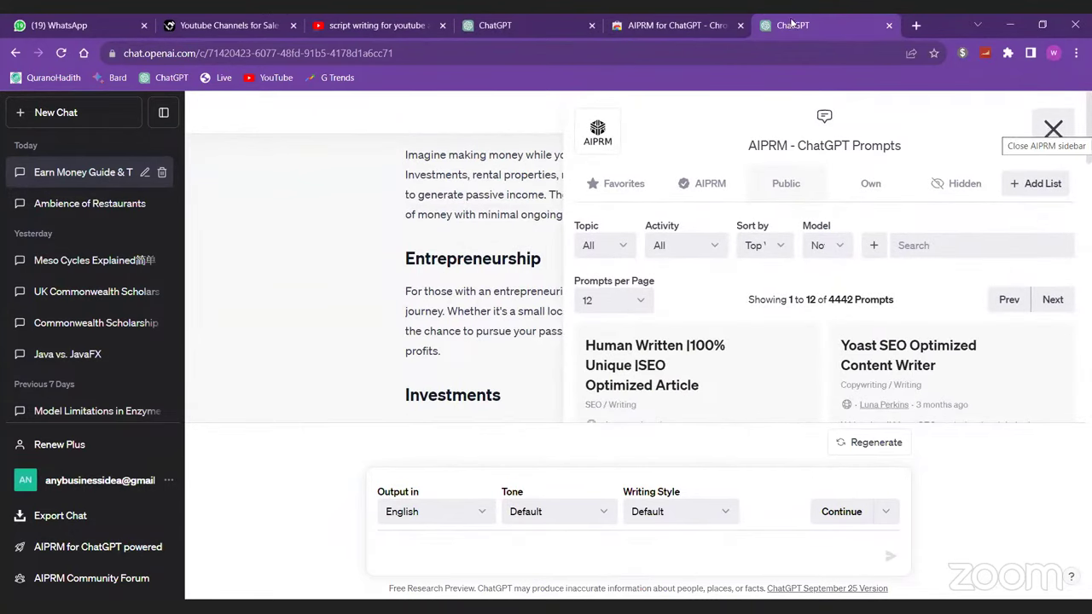
left_click(1053, 128)
- Open the AIPRM website from the extension's Chrome Web Store page and switch back to the blank ChatGPT page
left_click(674, 25)
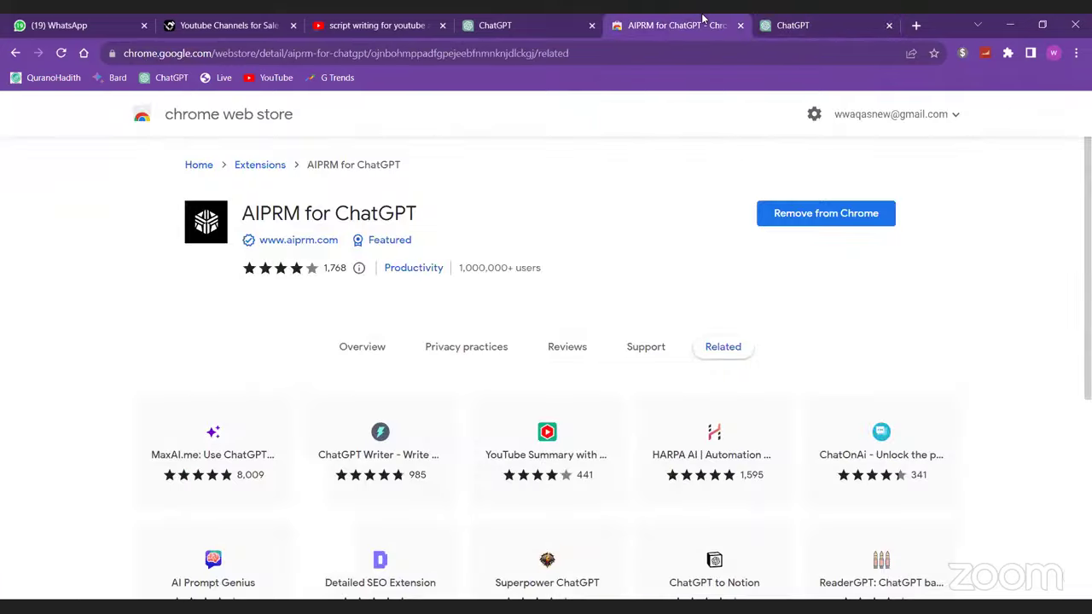
left_click(301, 241)
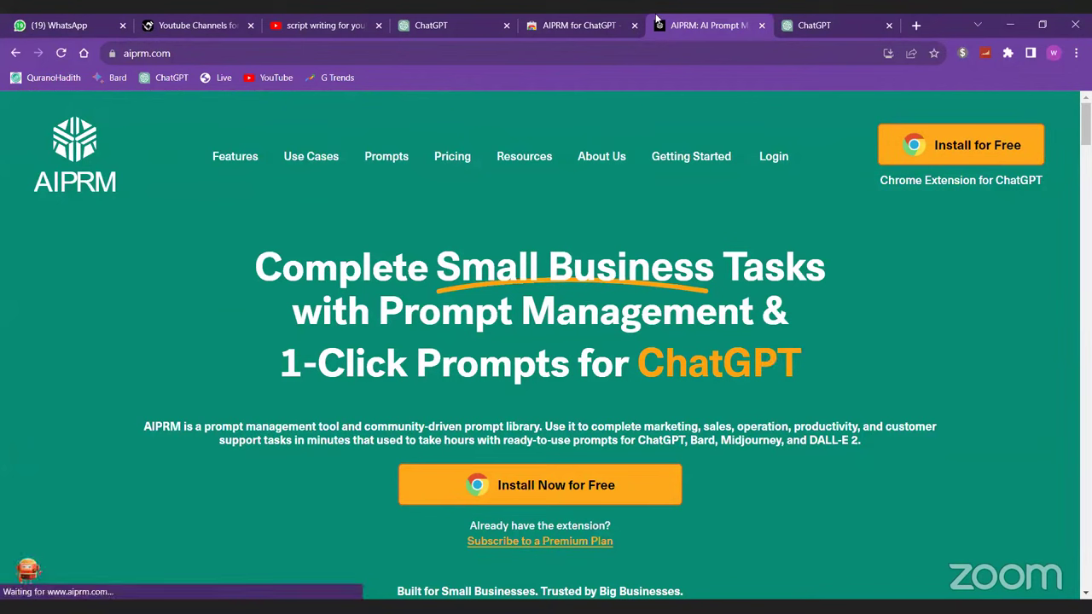
left_click(580, 25)
left_click(468, 20)
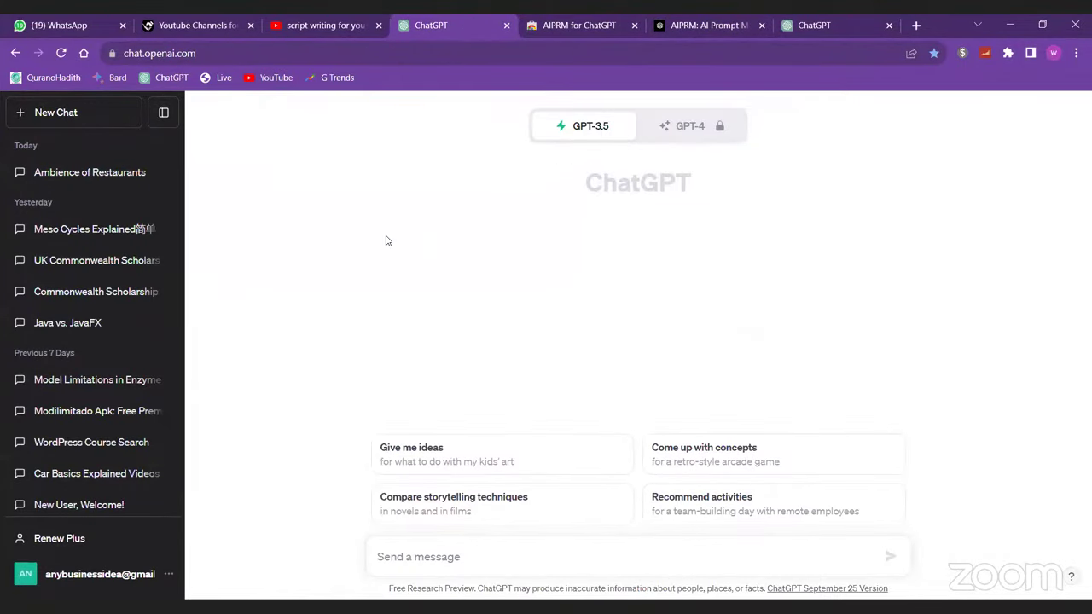
- Return to the "how to earn money" chat and review the article outline at its beginning
left_click(793, 24)
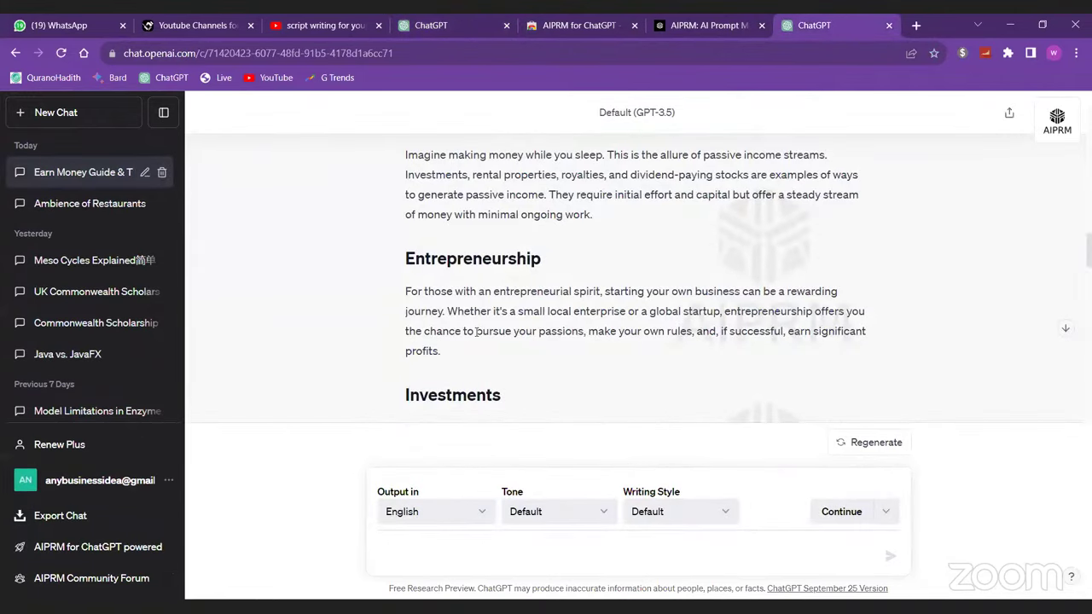
scroll(476, 332, "up", 5)
scroll(476, 333, "up", 5)
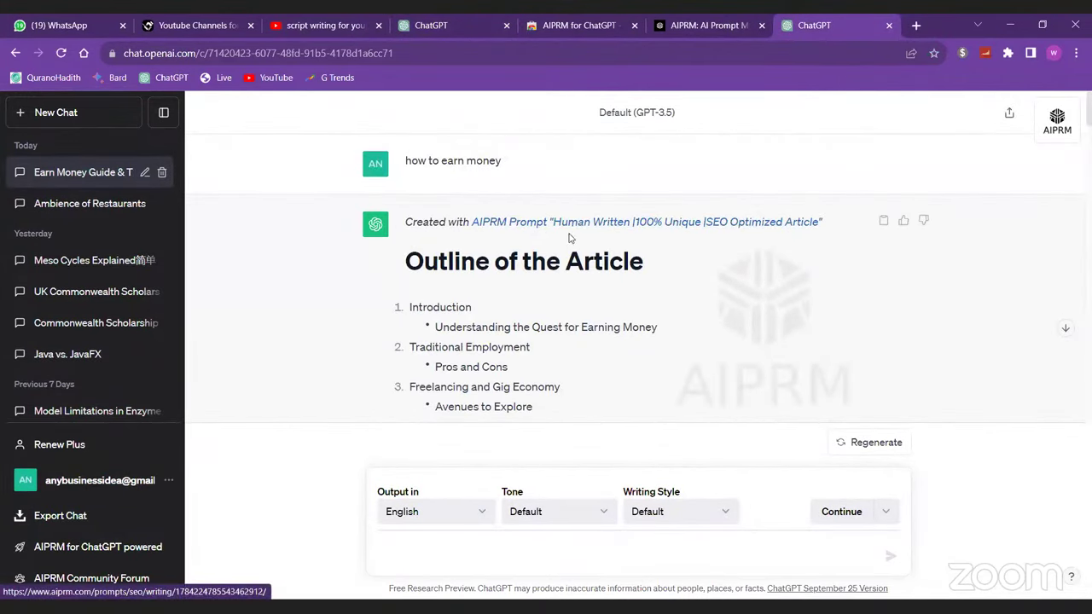
- On the AIPRM website, dismiss the updates sign-up form and look through the home page down to the Marketing use case
left_click(721, 25)
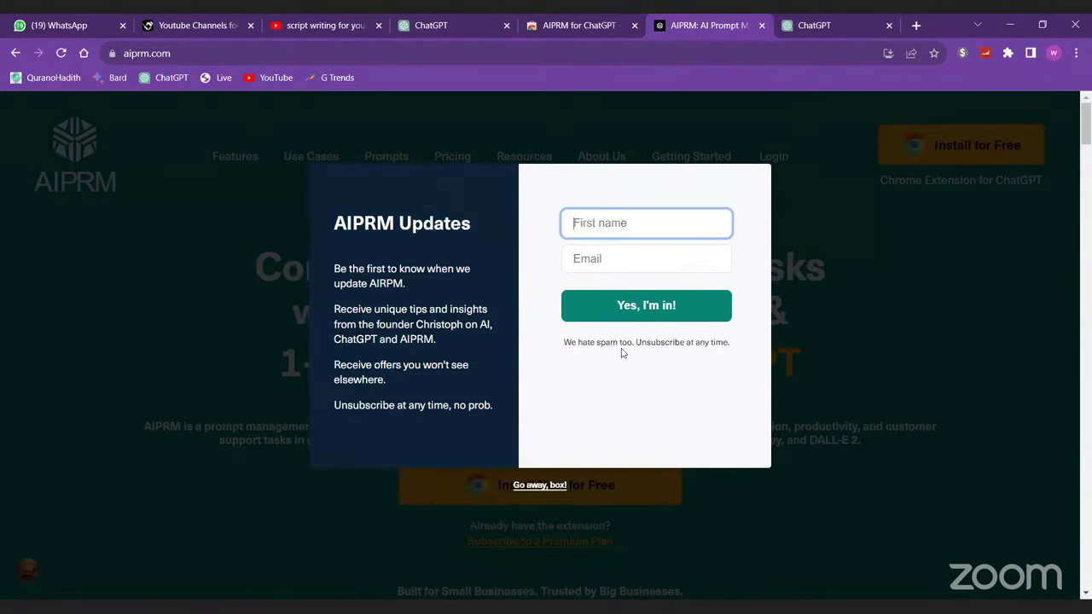
left_click(813, 214)
scroll(683, 301, "down", 5)
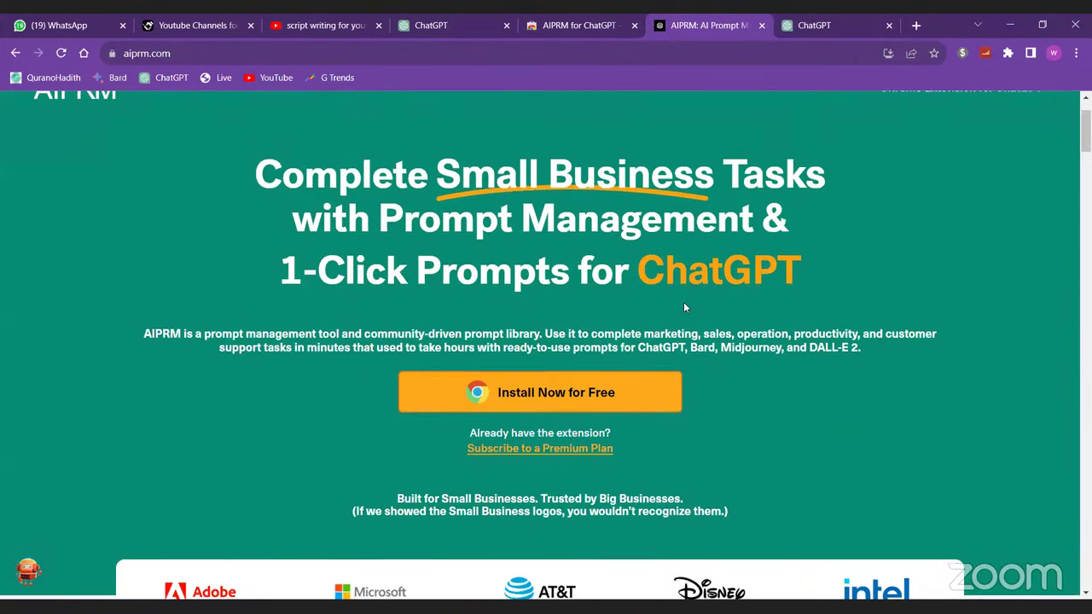
scroll(683, 307, "down", 8)
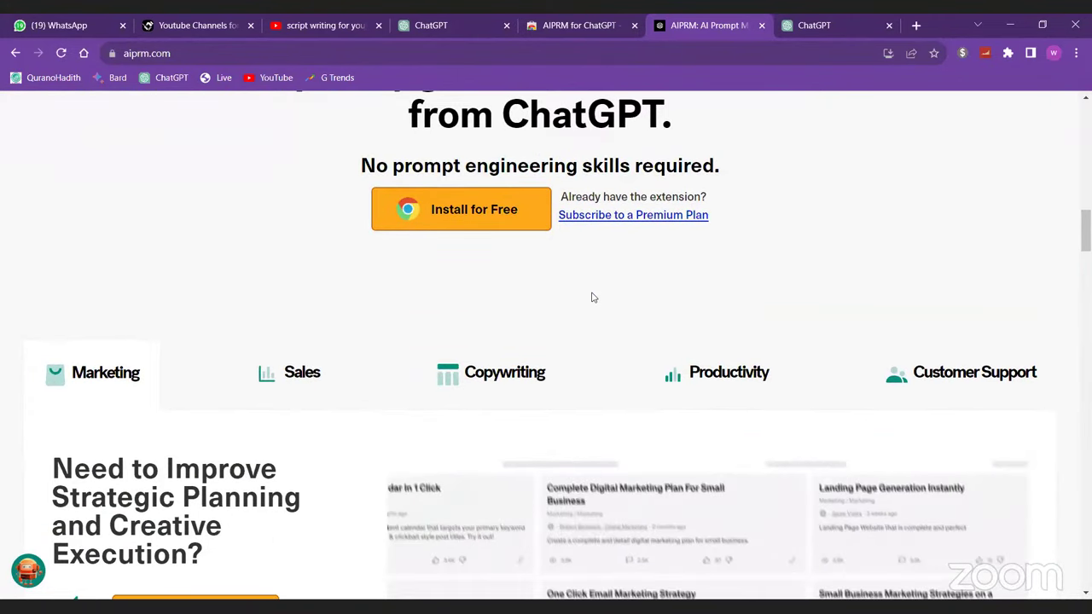
scroll(593, 297, "down", 4)
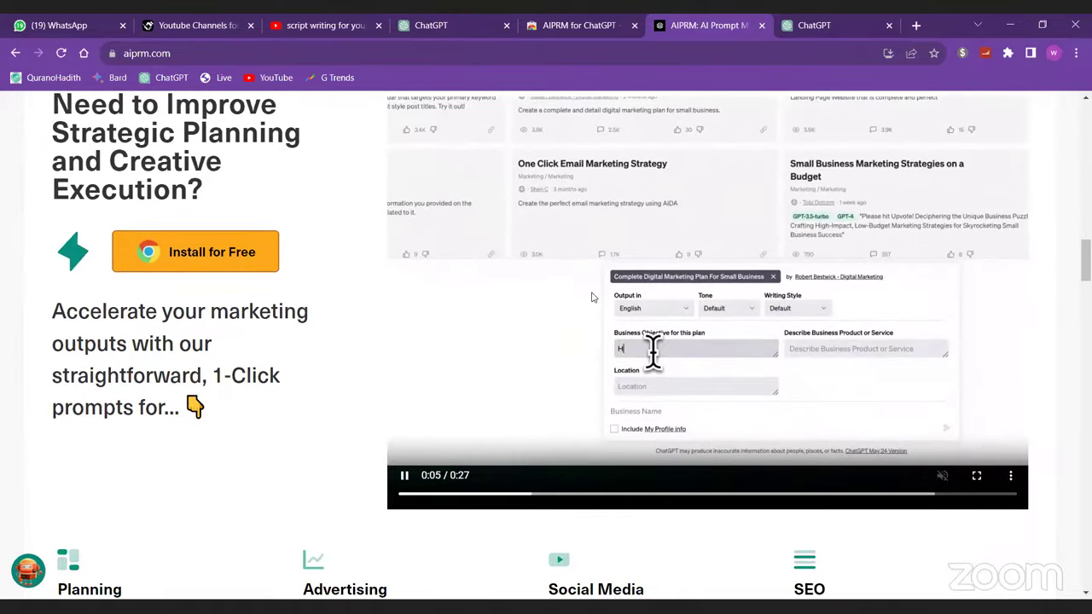
- Look through the rest of the AIPRM home page and return to its beginning
scroll(592, 297, "down", 10)
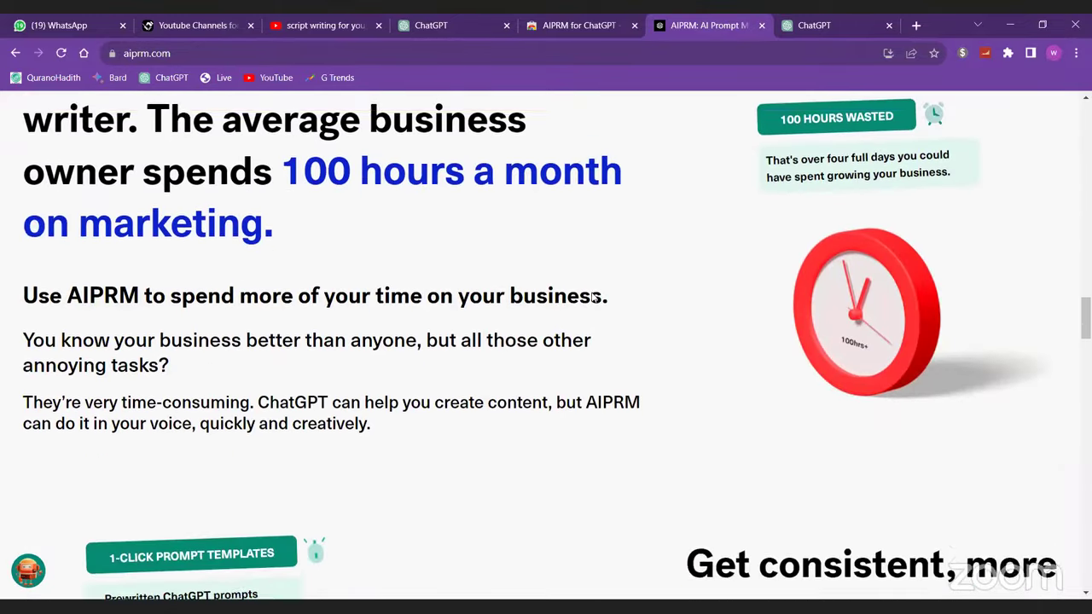
scroll(593, 297, "down", 2)
scroll(593, 297, "down", 6)
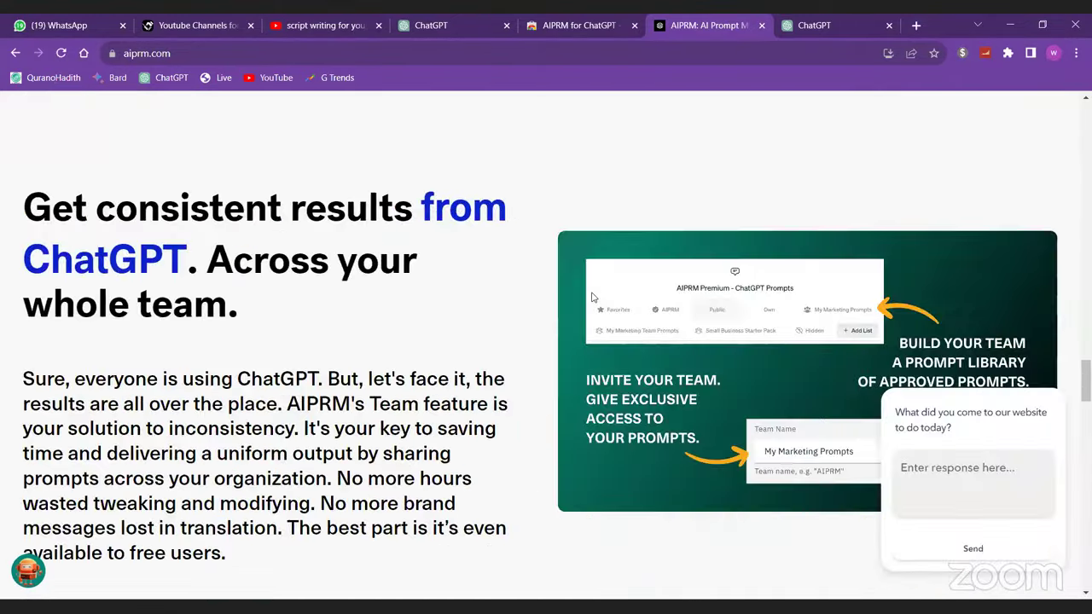
scroll(593, 297, "up", 20)
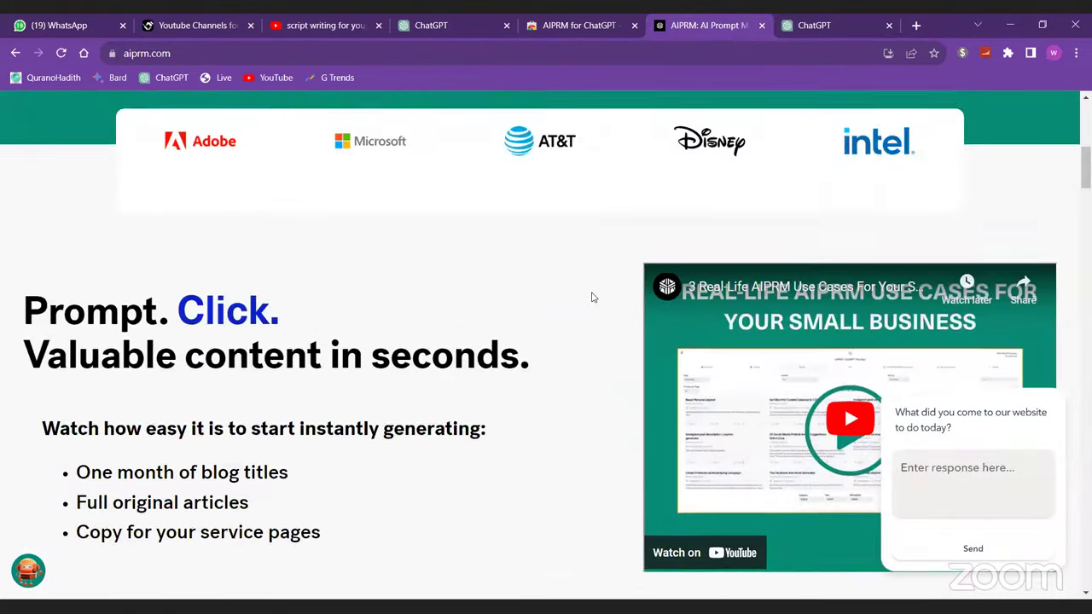
scroll(592, 297, "up", 10)
- Open AIPRM's Plans & Pricing page and review what the Plus, Pro, Elite and Business plans include
mouse_move(451, 160)
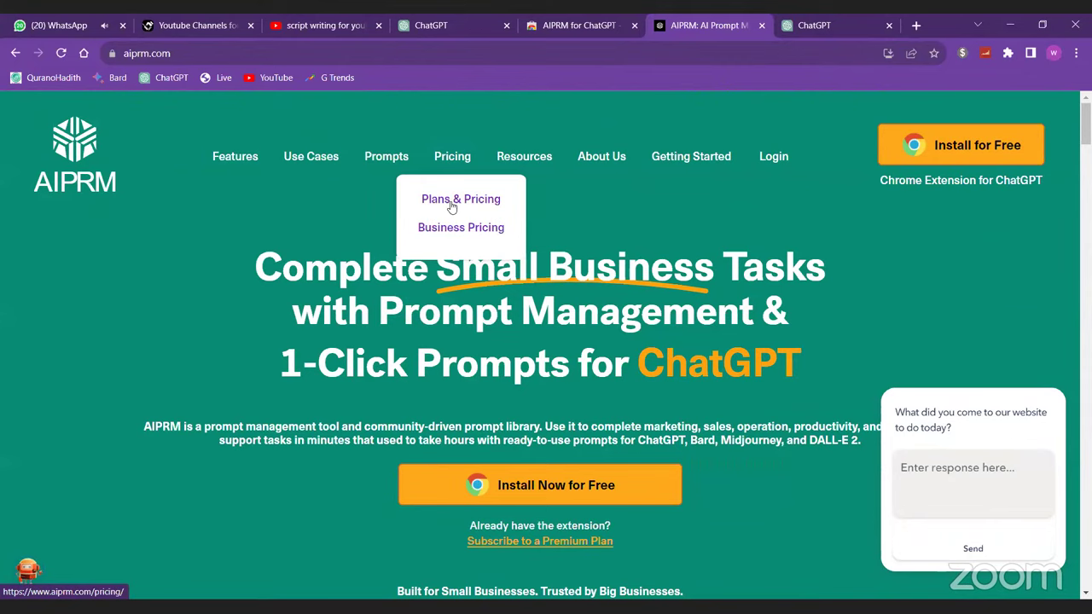
left_click(451, 198)
scroll(451, 201, "down", 2)
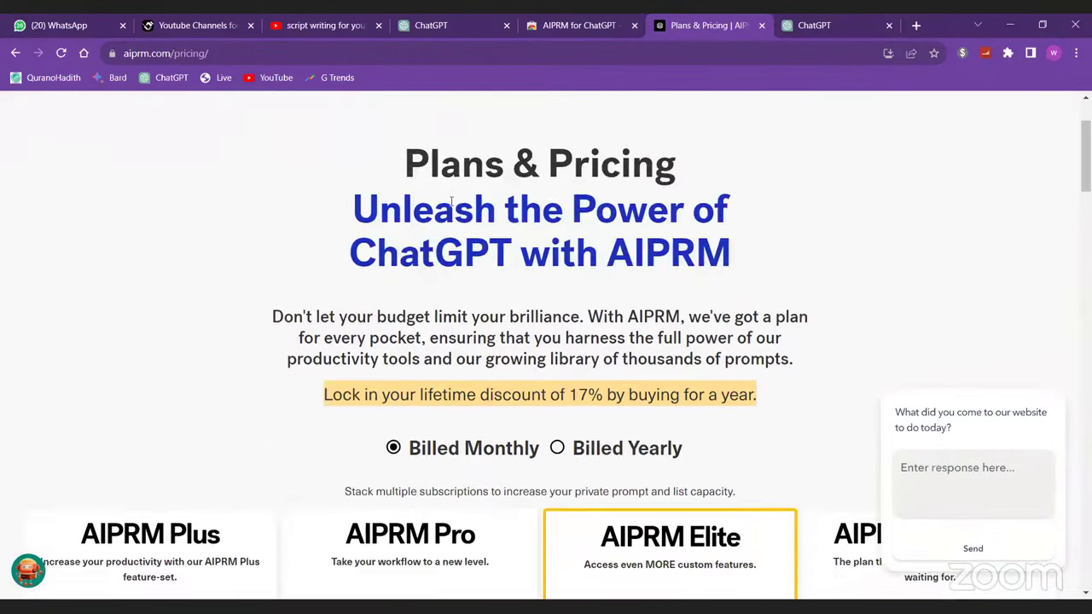
scroll(451, 201, "down", 4)
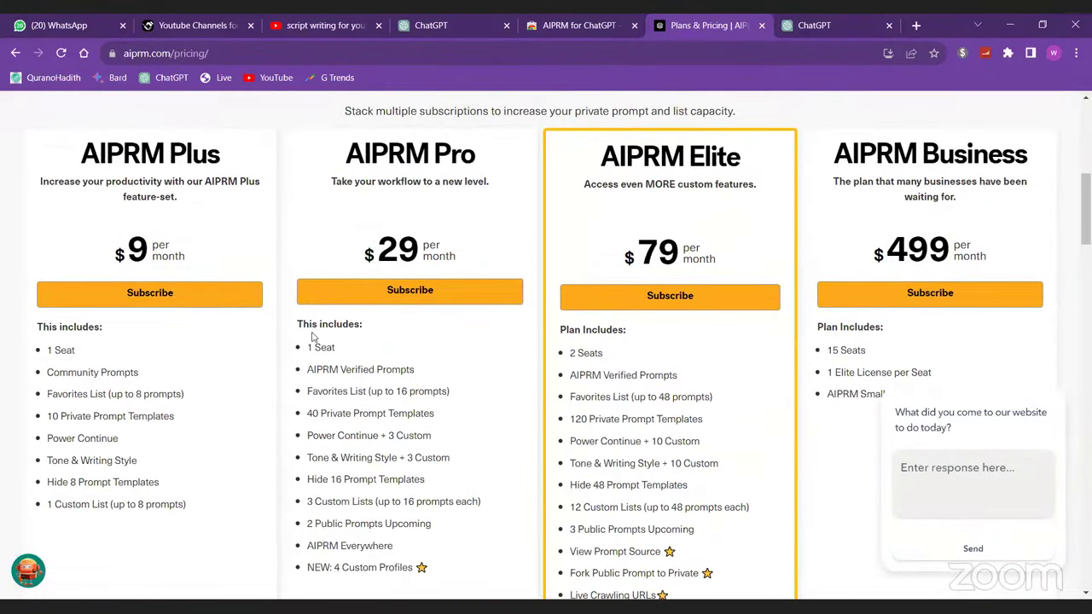
scroll(313, 338, "down", 2)
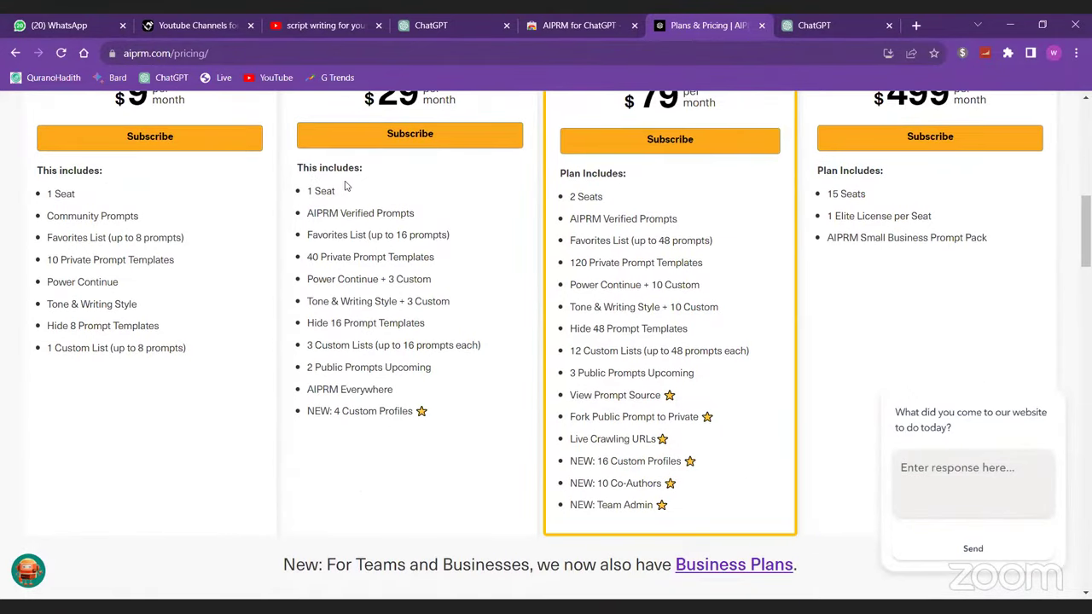
scroll(339, 179, "up", 1)
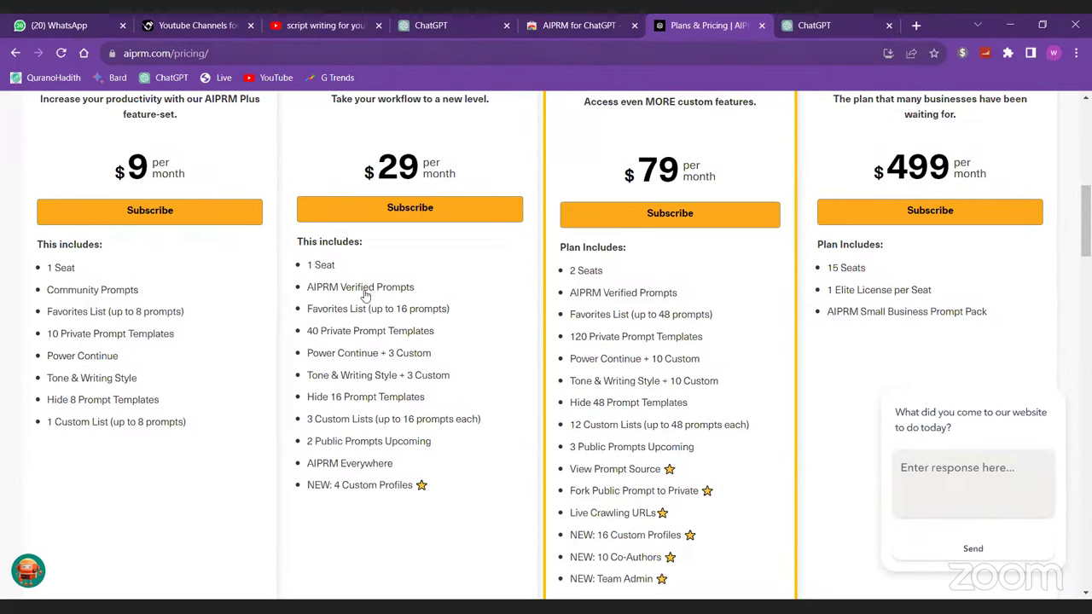
- Start a new ChatGPT chat with the AIPRM prompt library, briefly checking the extension's Chrome Web Store page
left_click(621, 18)
left_click(793, 19)
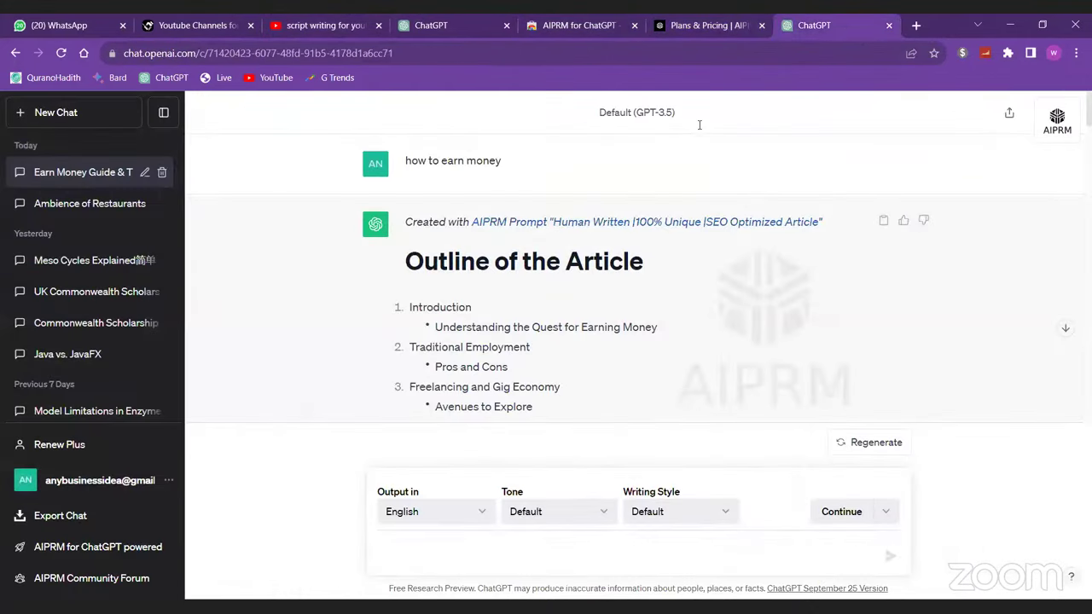
left_click(64, 117)
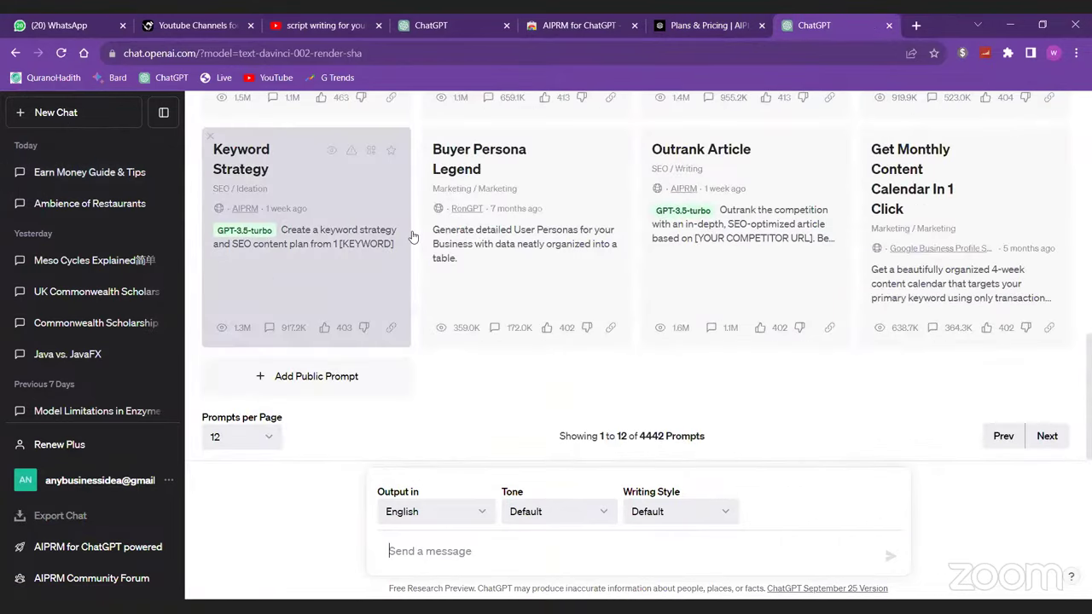
scroll(574, 243, "up", 10)
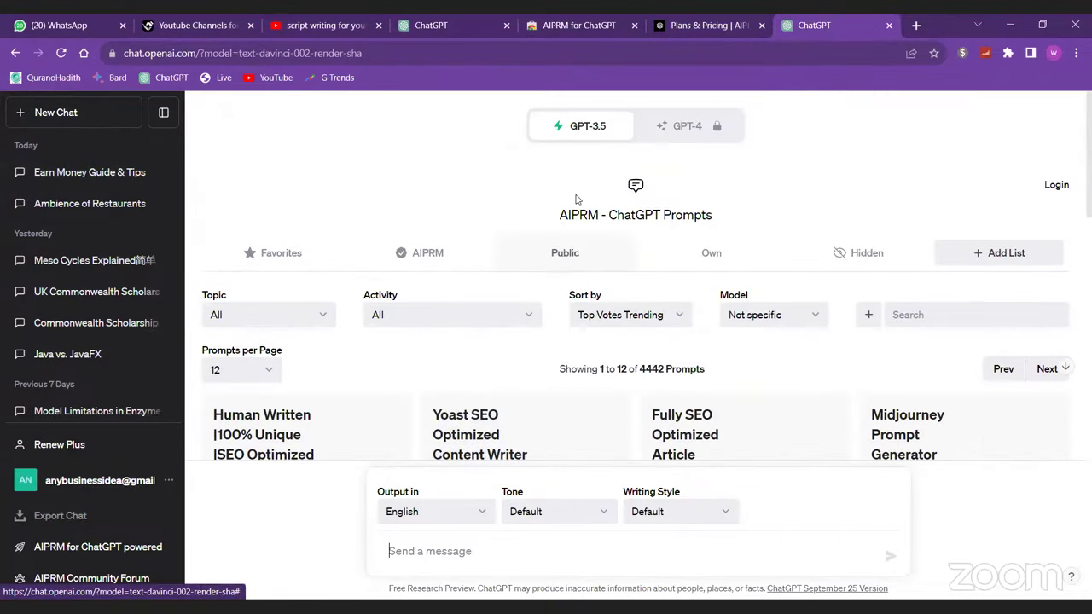
key("ctrl+5")
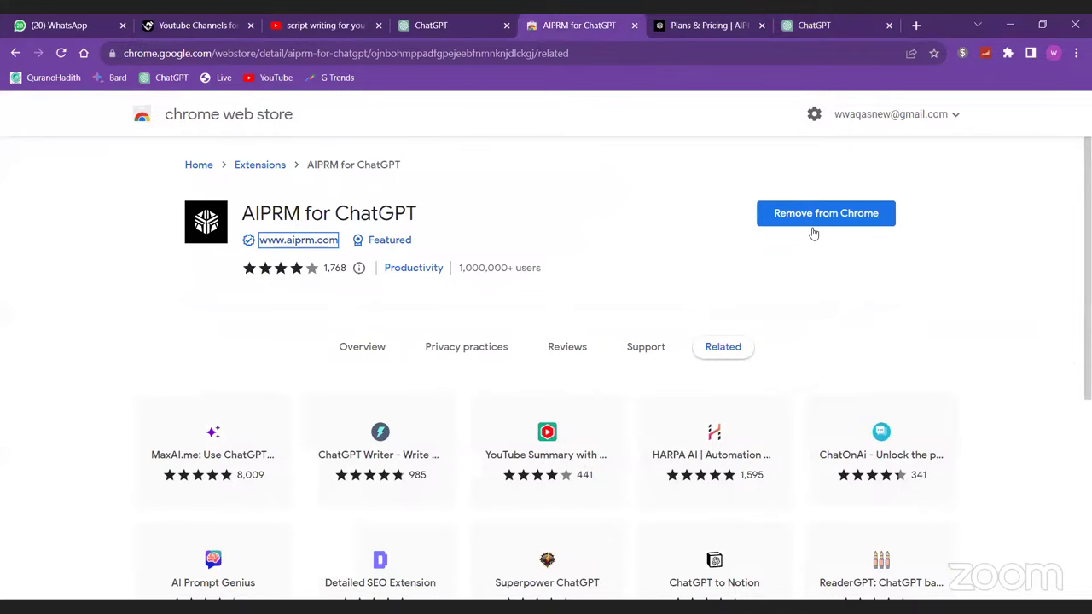
left_click(844, 26)
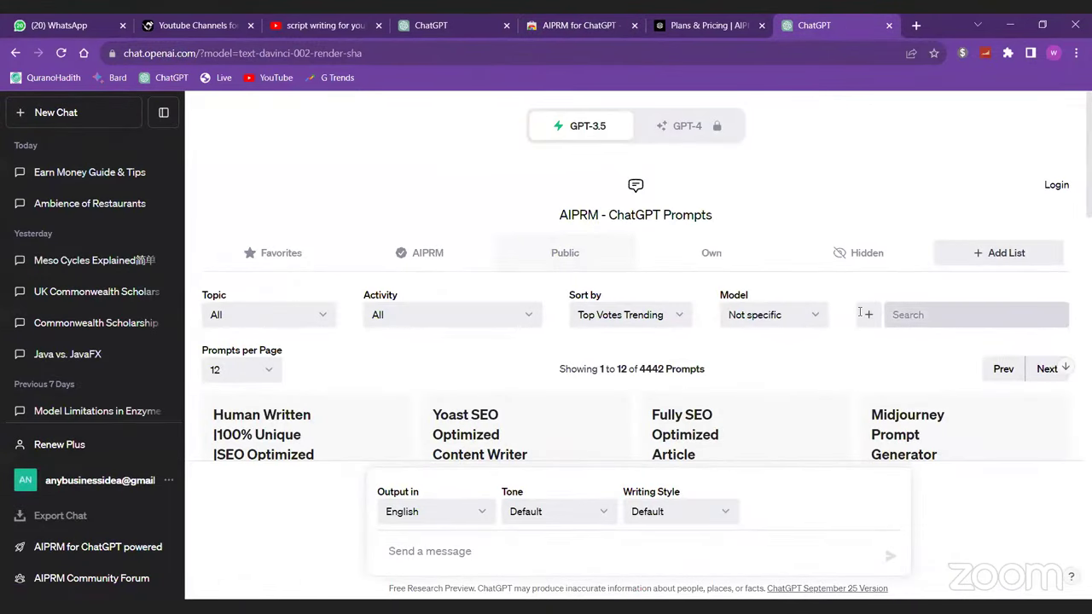
- Search the public AIPRM prompts for "script" and look through the first page of results
type("script")
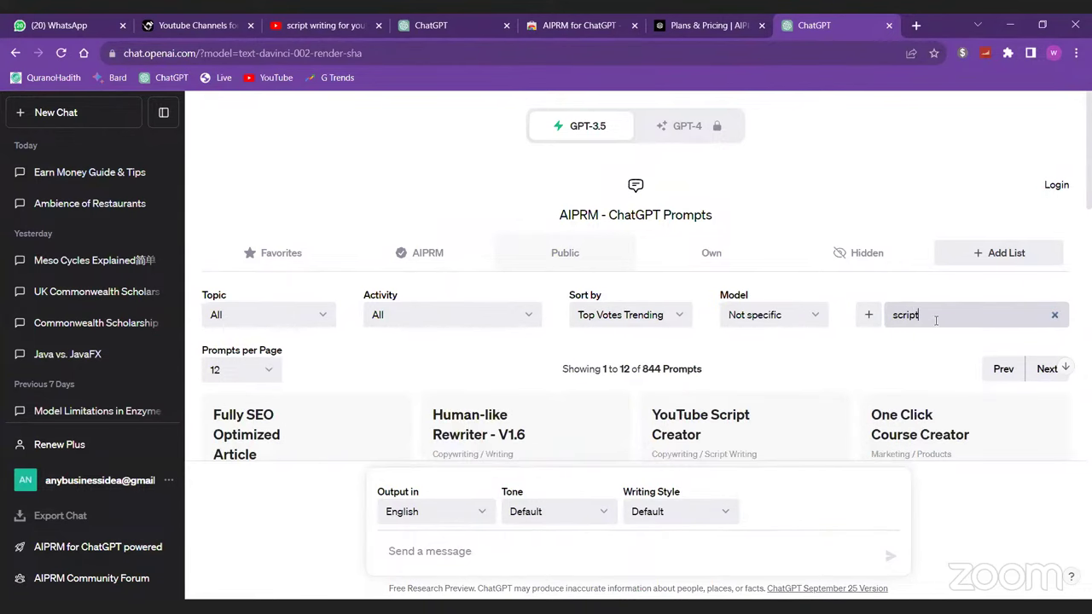
scroll(930, 324, "down", 3)
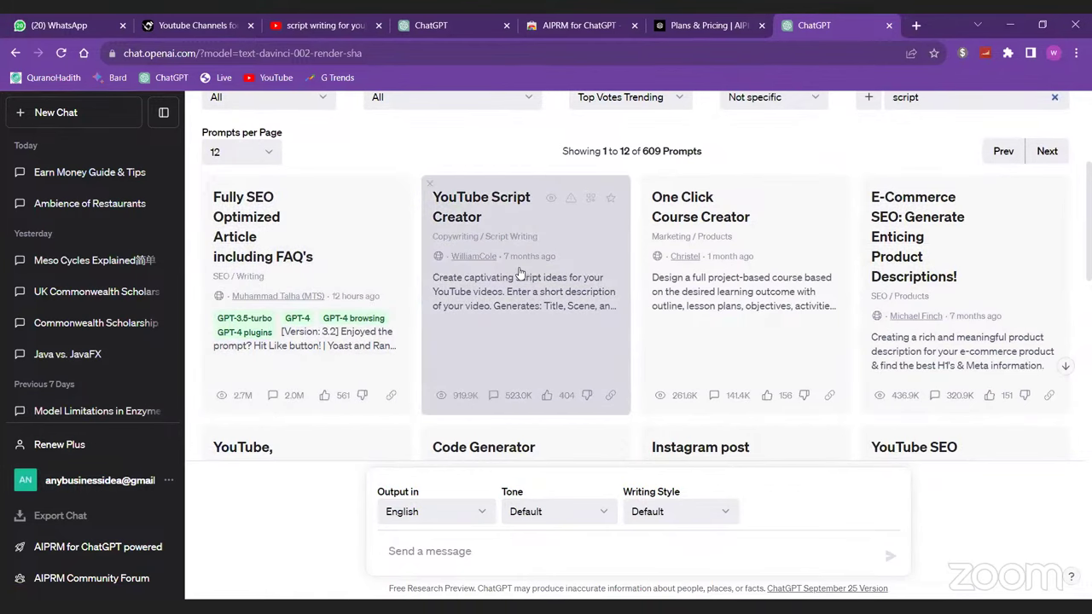
scroll(904, 255, "down", 1)
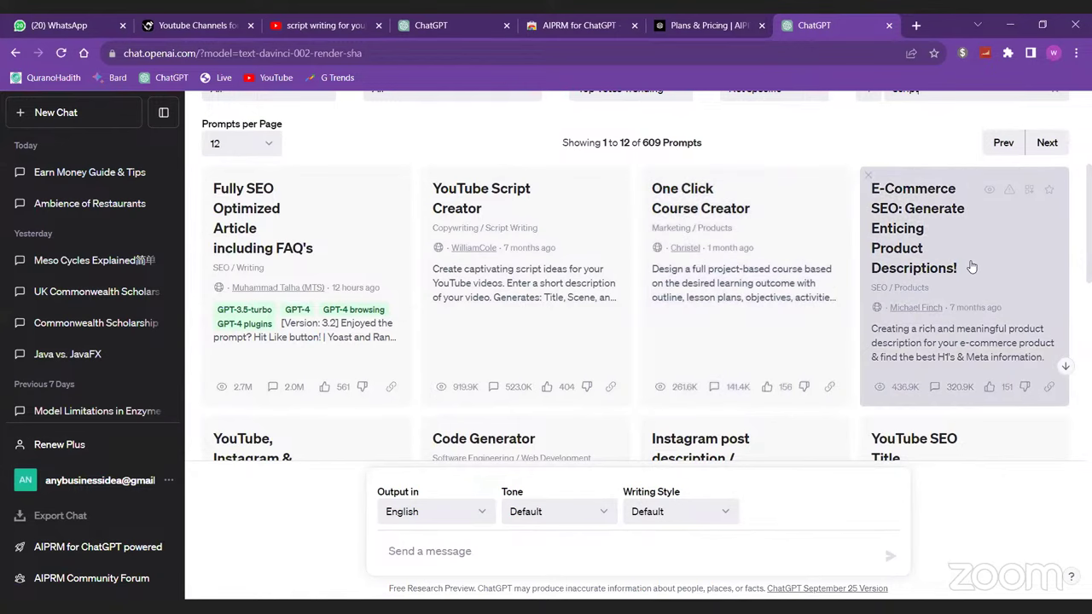
scroll(962, 266, "down", 6)
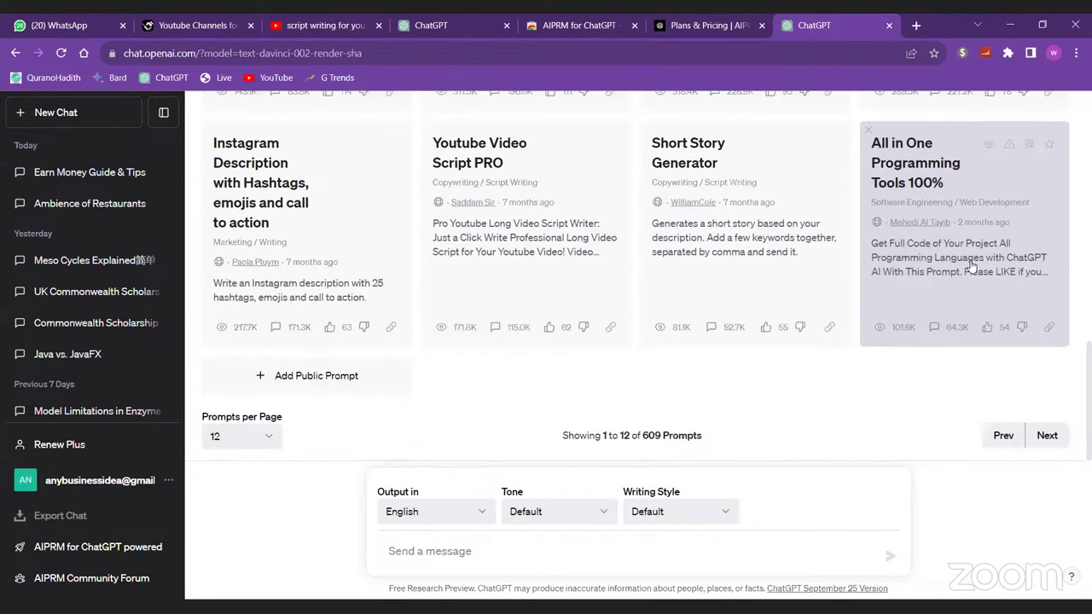
scroll(970, 266, "up", 9)
scroll(970, 260, "down", 3)
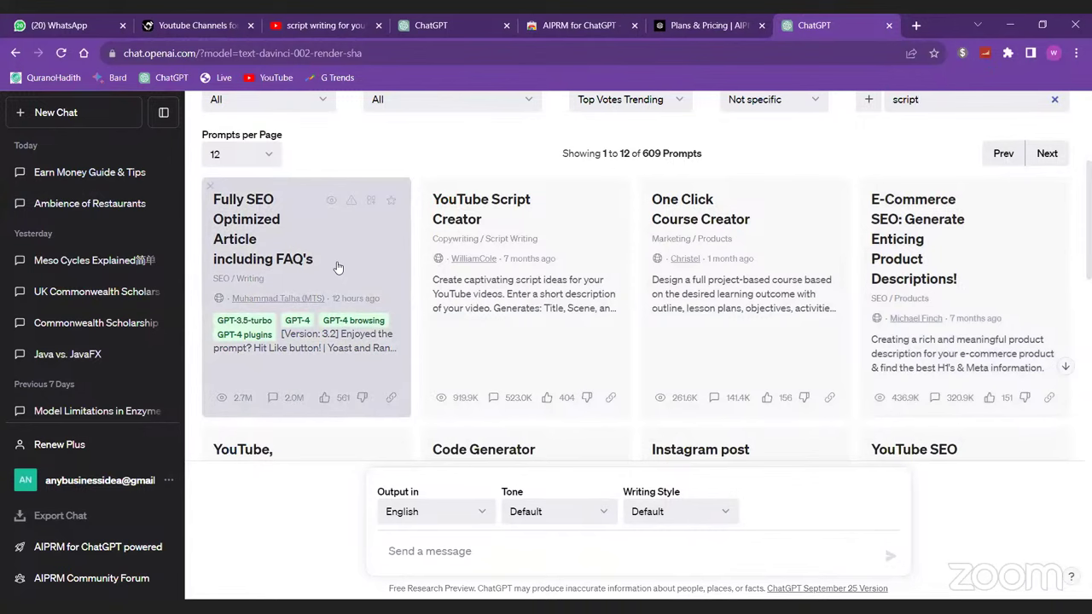
- Try the "Fully SEO Optimized Article including FAQ's" prompt, and replace it with the "Youtube Video Script PRO" prompt
left_click(306, 358)
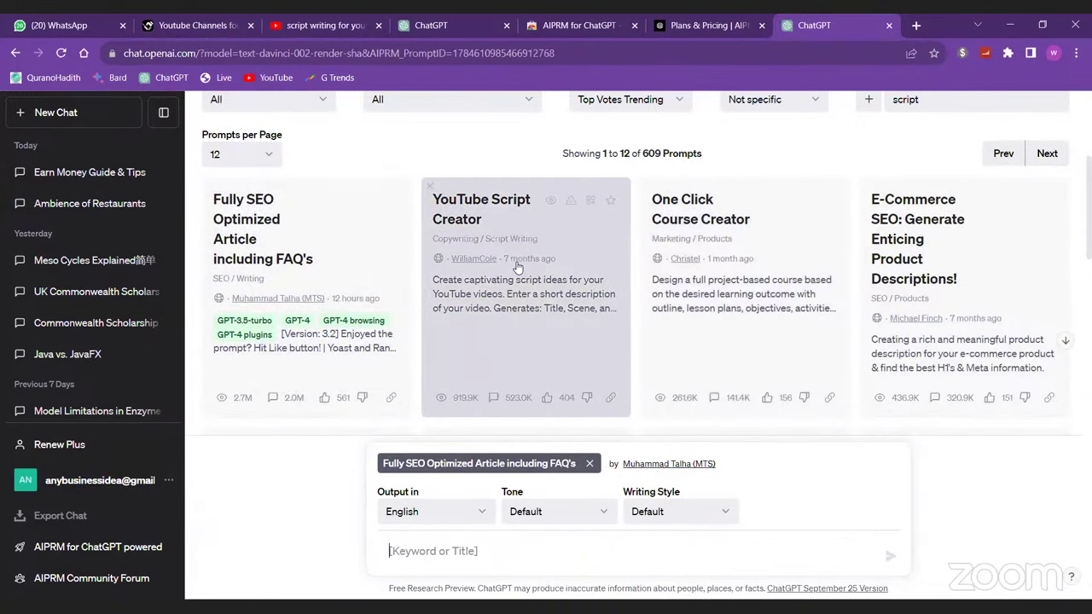
scroll(789, 294, "down", 3)
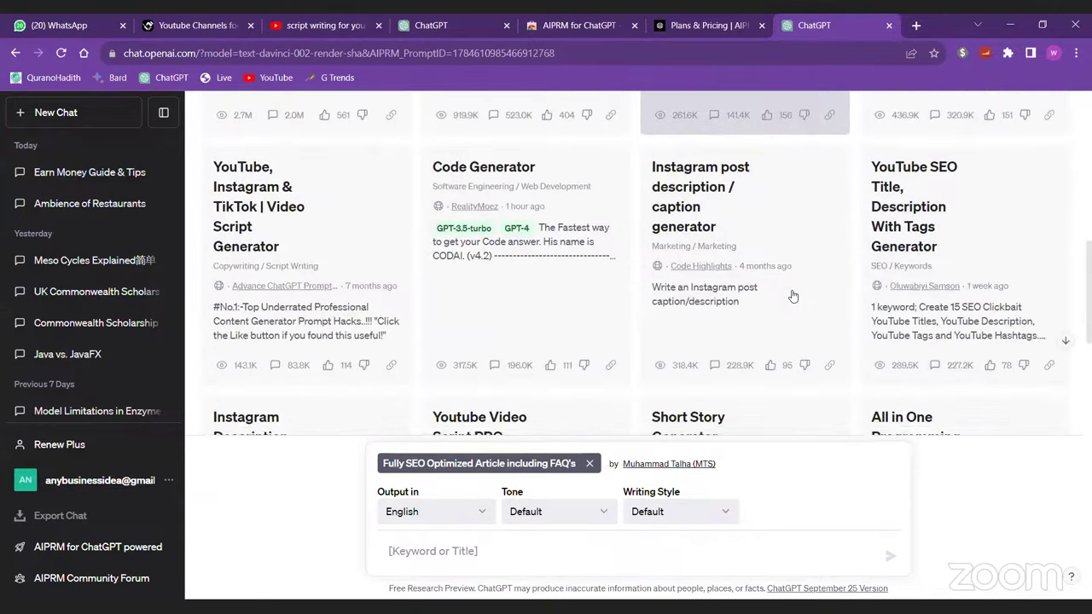
scroll(792, 295, "up", 1)
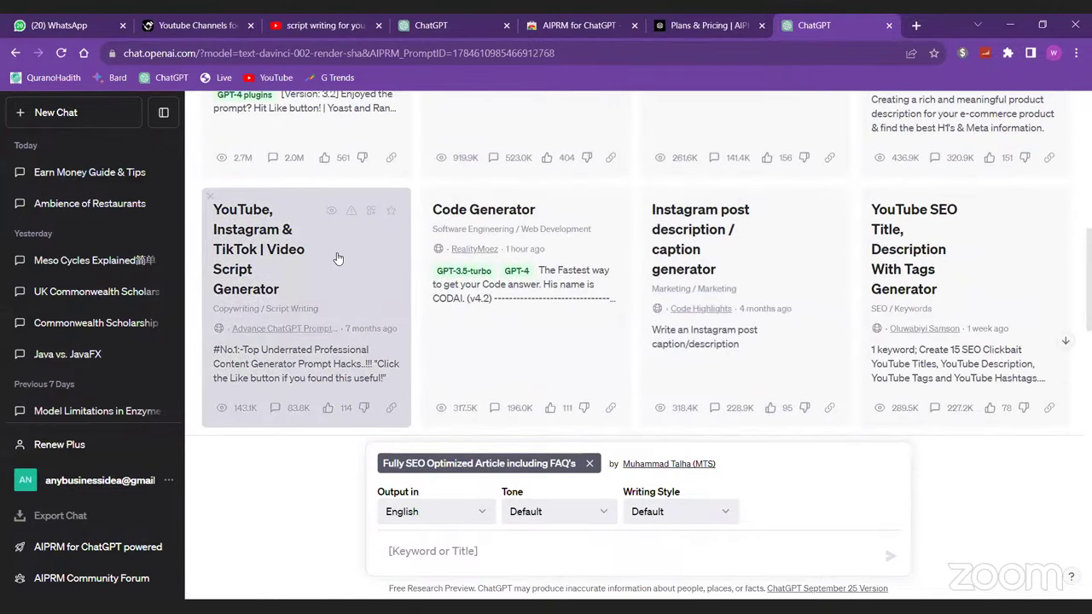
scroll(947, 314, "down", 3)
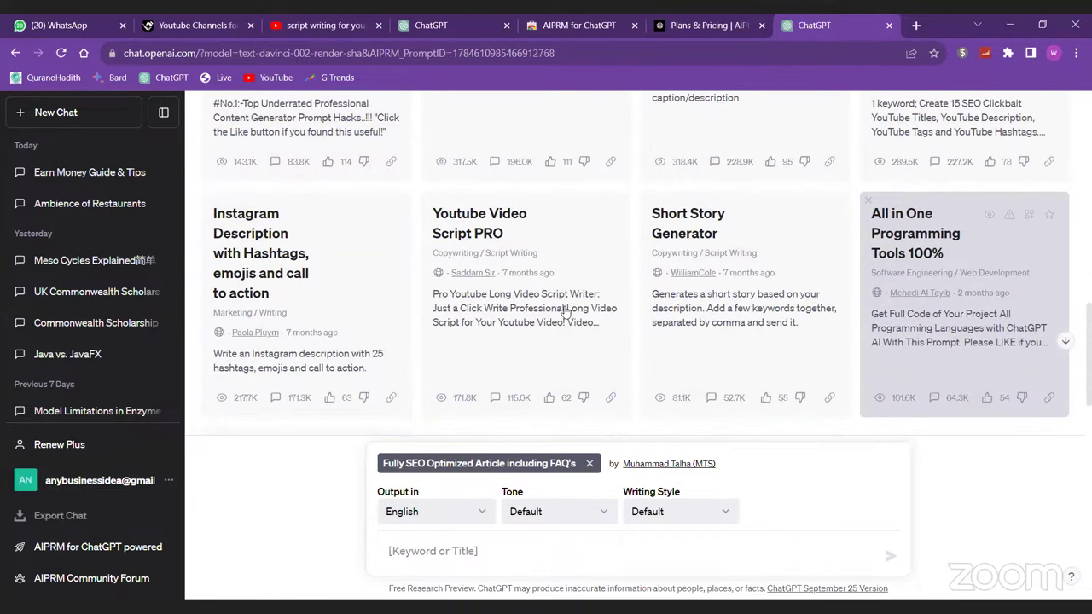
scroll(332, 269, "down", 1)
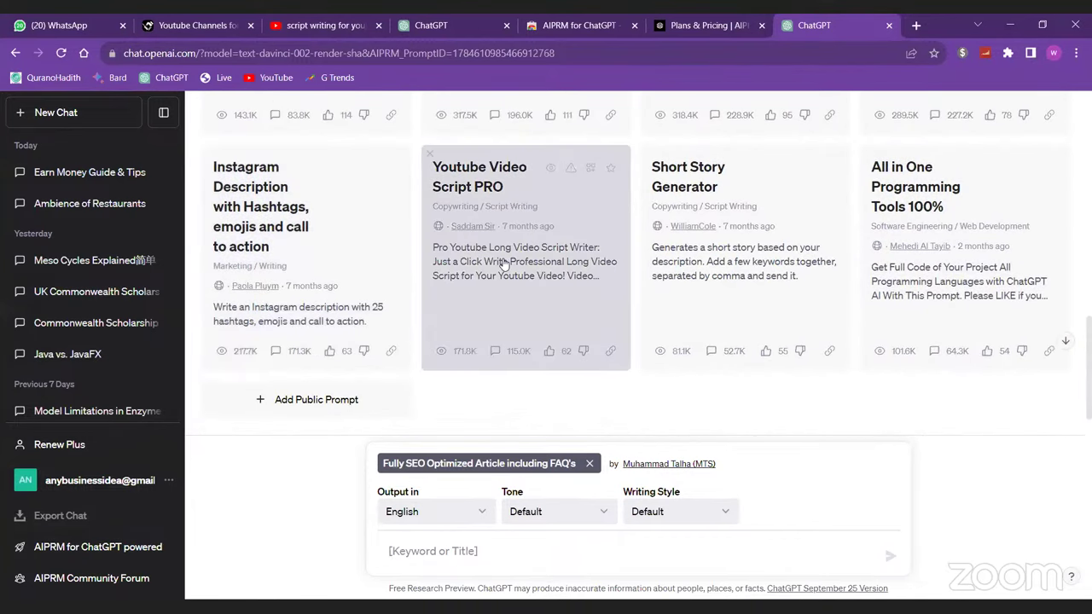
left_click(503, 265)
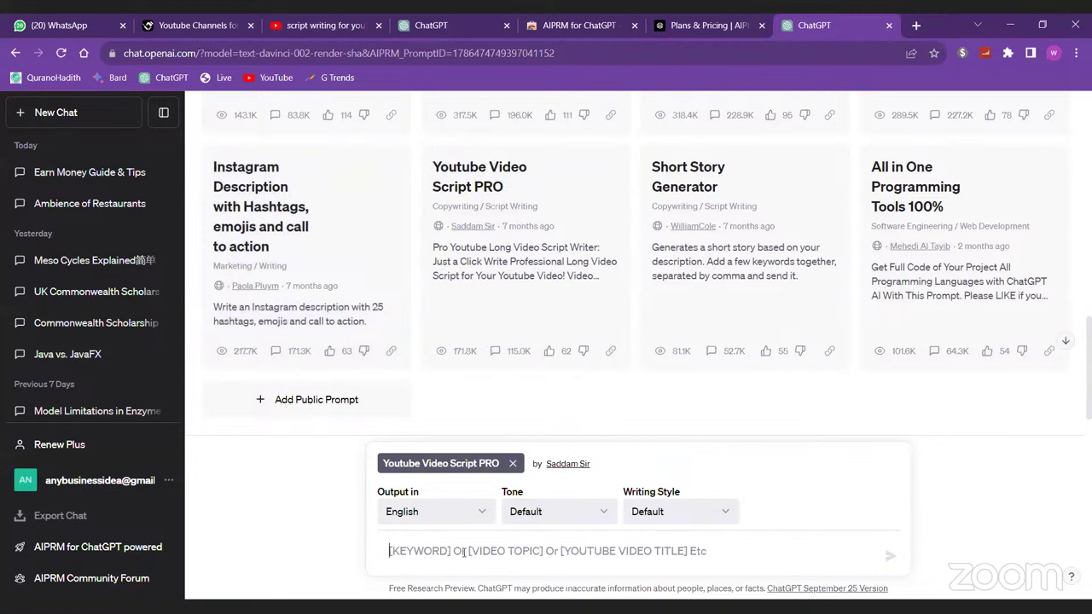
- Generate a YouTube video script on "Pakistan Recession" and view the beginning of the response
type("ear")
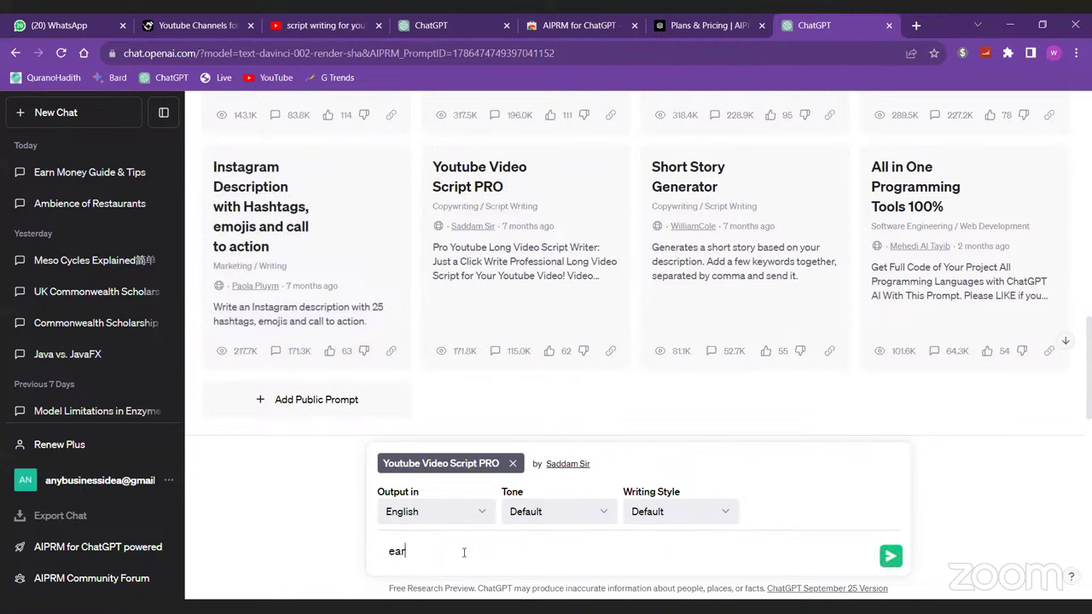
key("BackSpace")
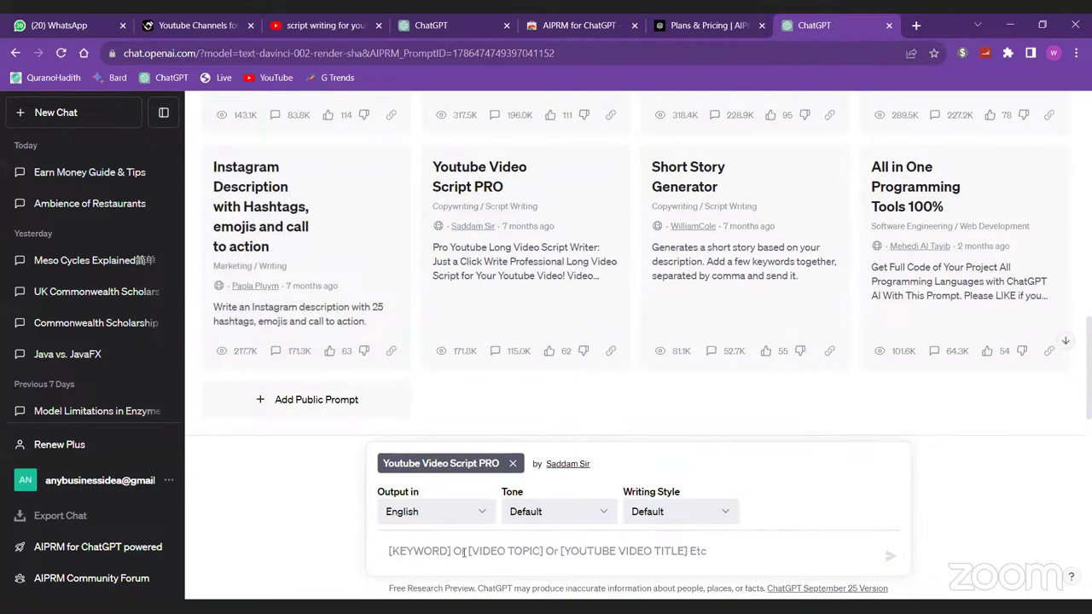
type("Pakistan")
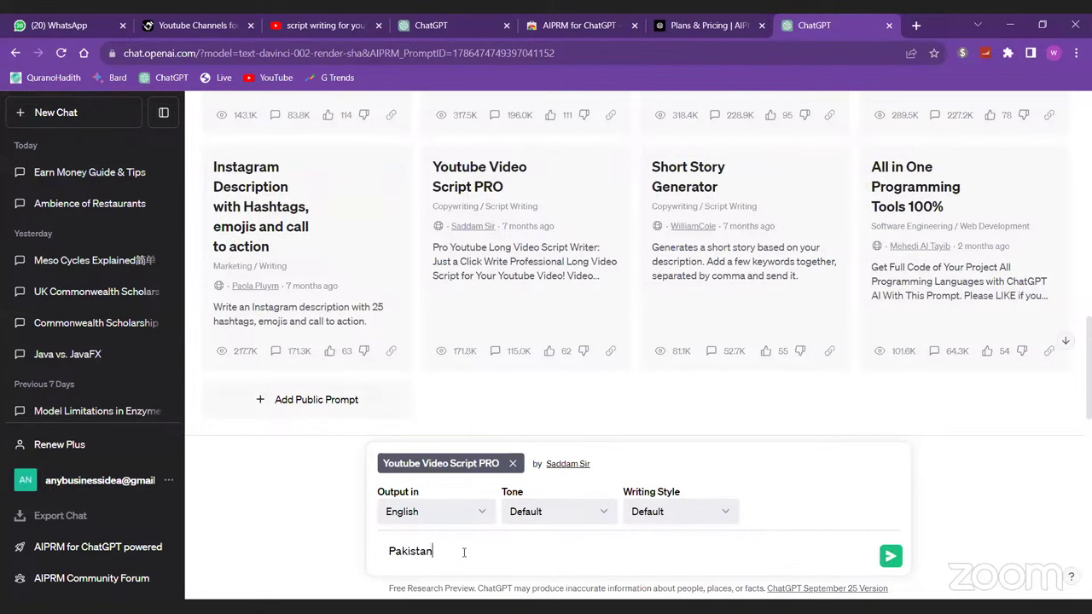
type(" Recession")
key("Return")
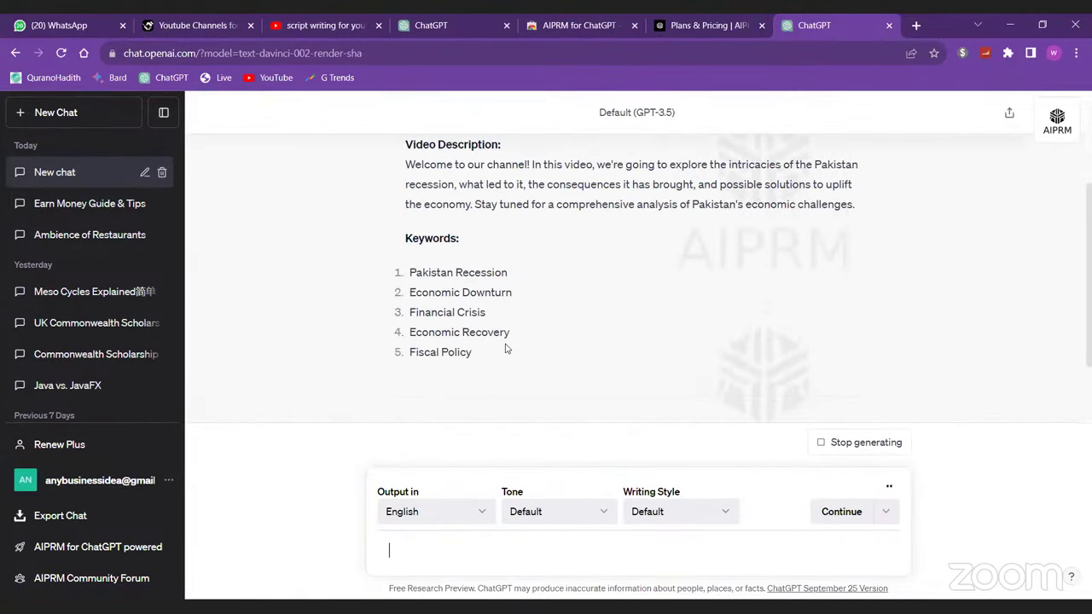
scroll(504, 349, "up", 3)
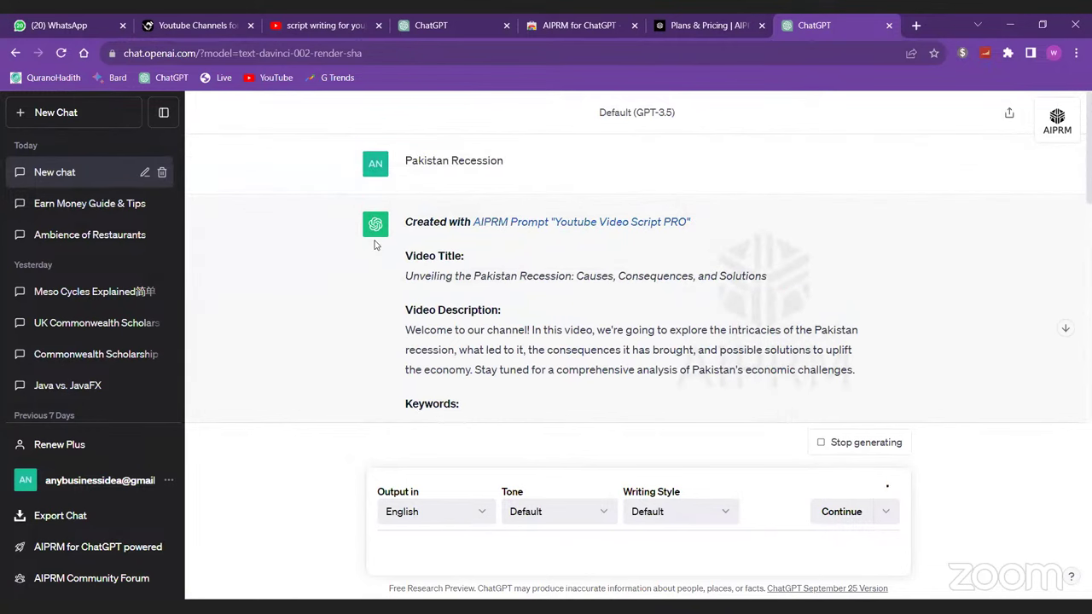
- Examine the full prompt behind "how to earn money" in the Earn Money Guide & Tips chat, and return to the Pakistan Recession chat
left_click(67, 207)
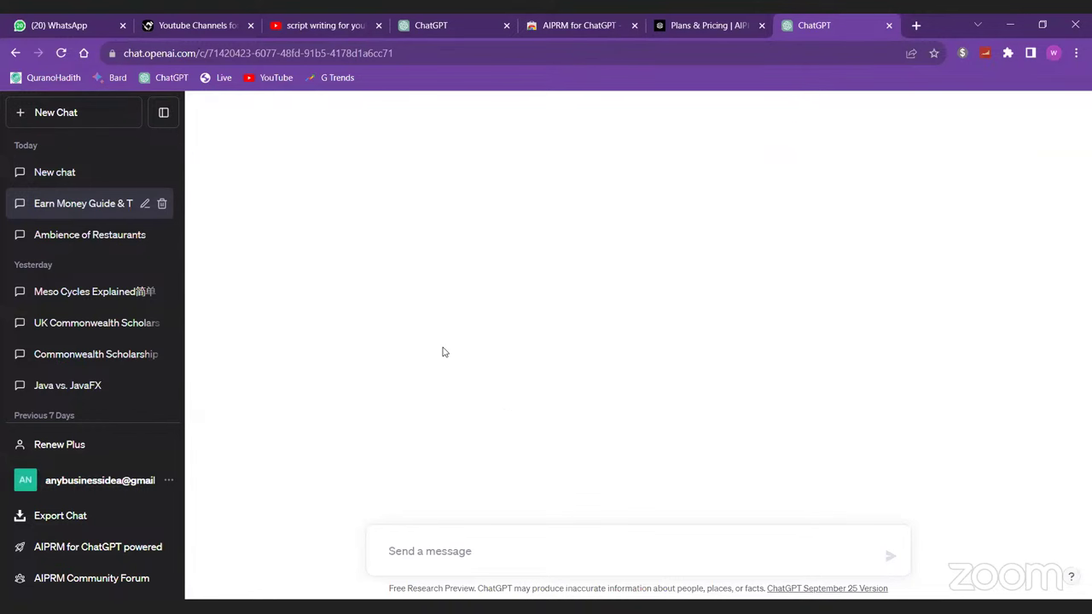
left_click(73, 173)
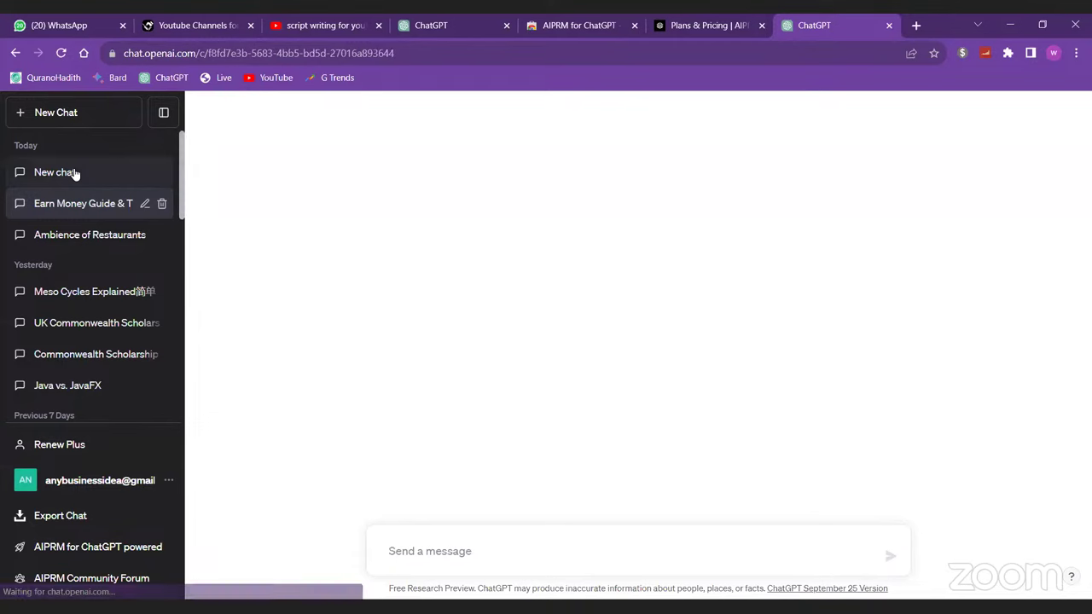
left_click(110, 205)
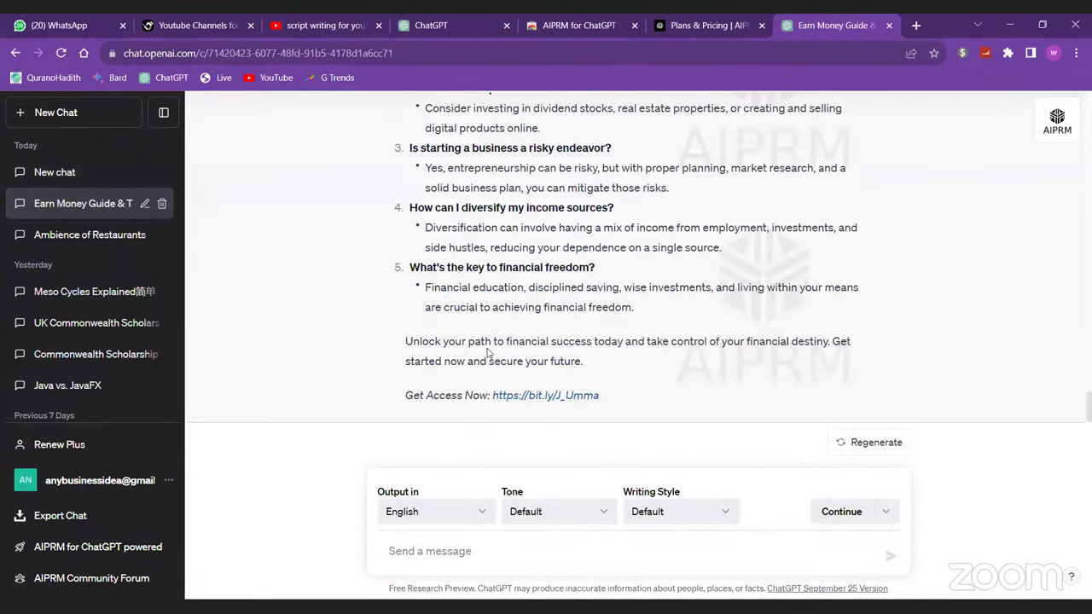
scroll(488, 349, "up", 20)
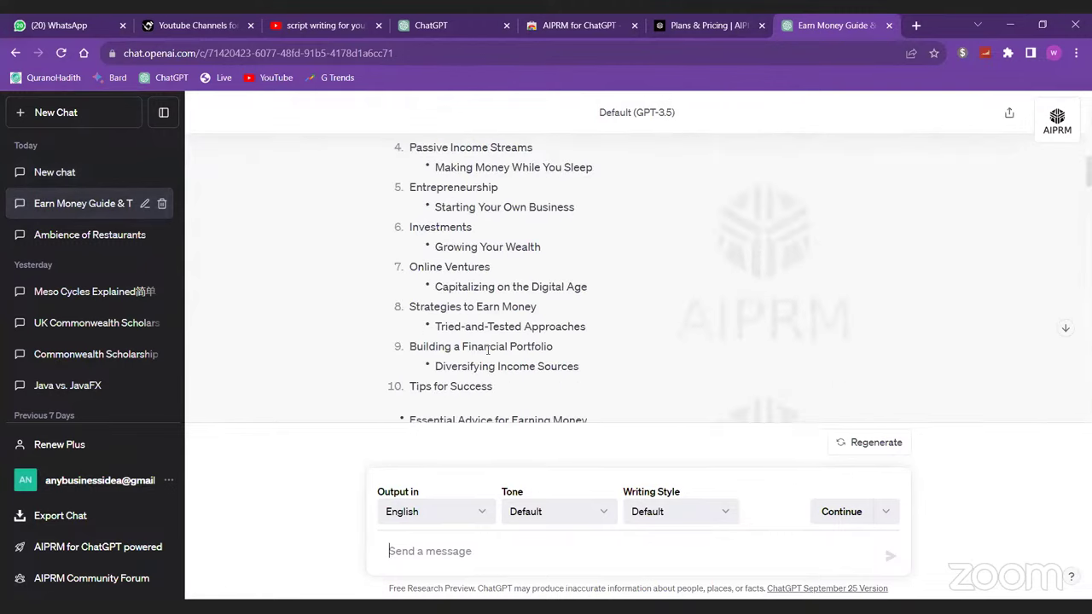
scroll(488, 351, "up", 3)
left_click_drag(406, 161, 701, 286)
left_click(701, 286)
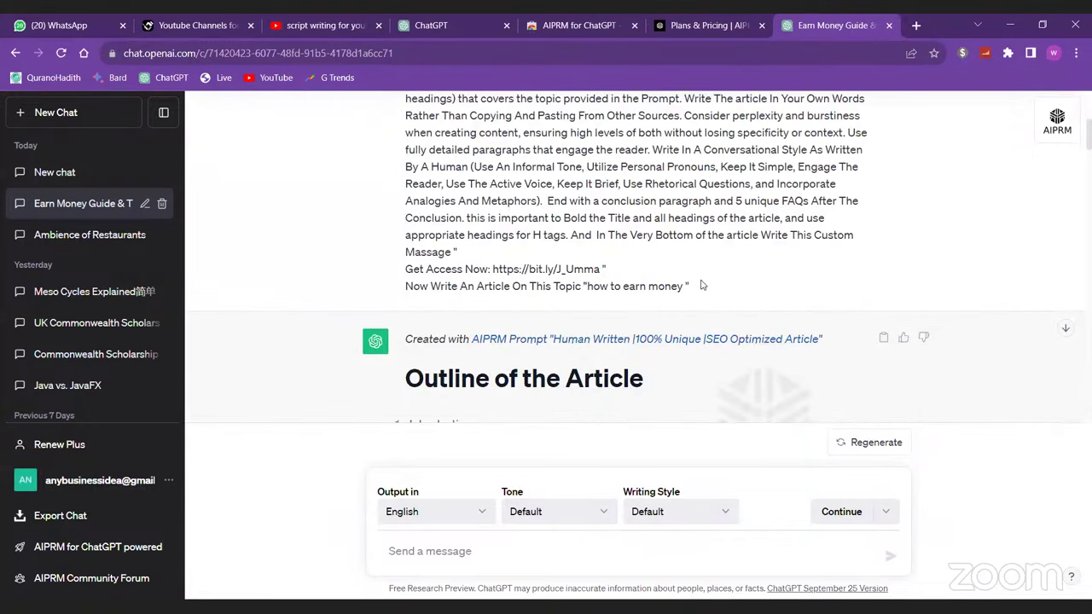
left_click(72, 175)
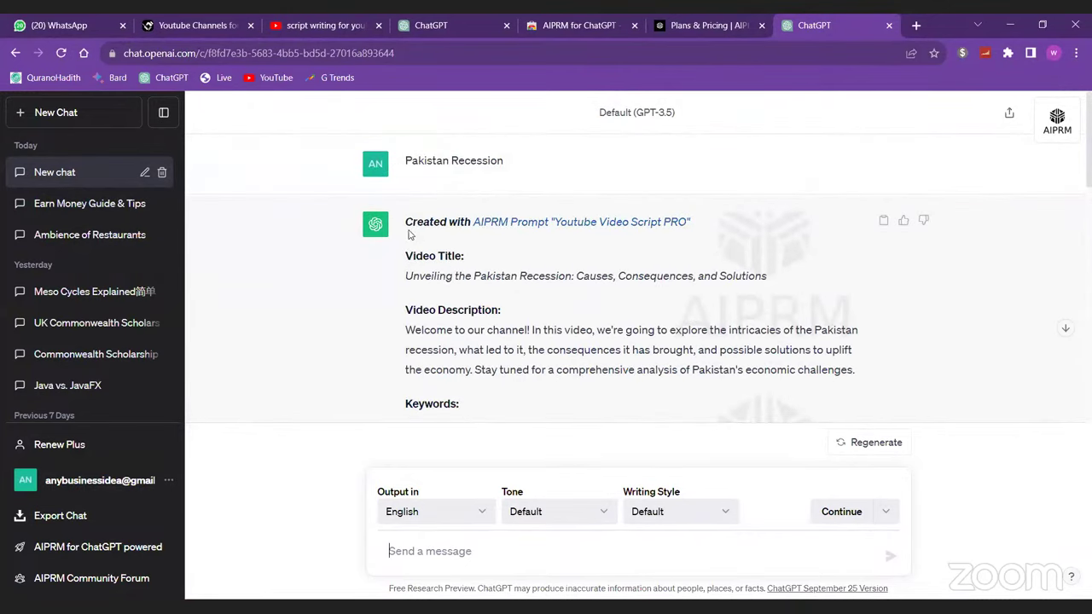
- Reopen the Earn Money Guide & Tips chat and read through its AIPRM article instructions from the beginning to the topic line
scroll(512, 296, "down", 1)
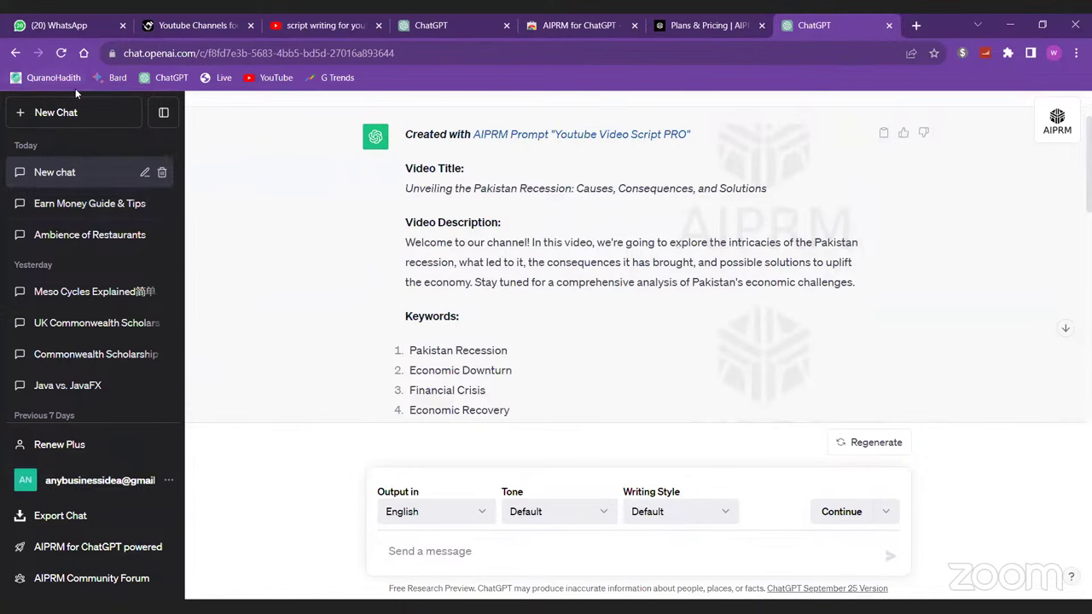
left_click(82, 203)
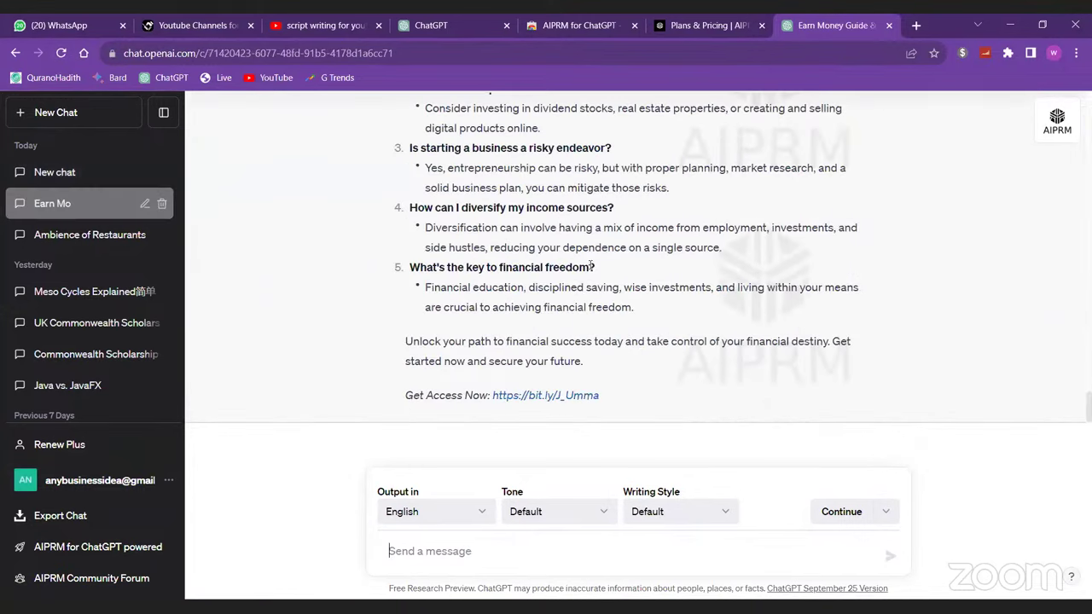
scroll(596, 255, "up", 10)
scroll(597, 254, "up", 15)
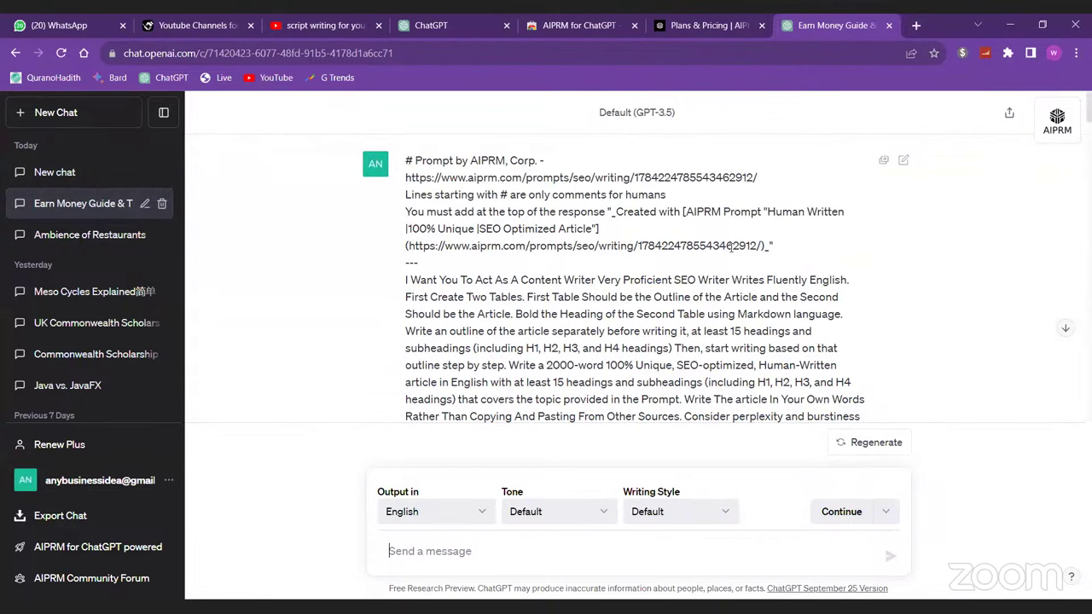
scroll(562, 256, "down", 1)
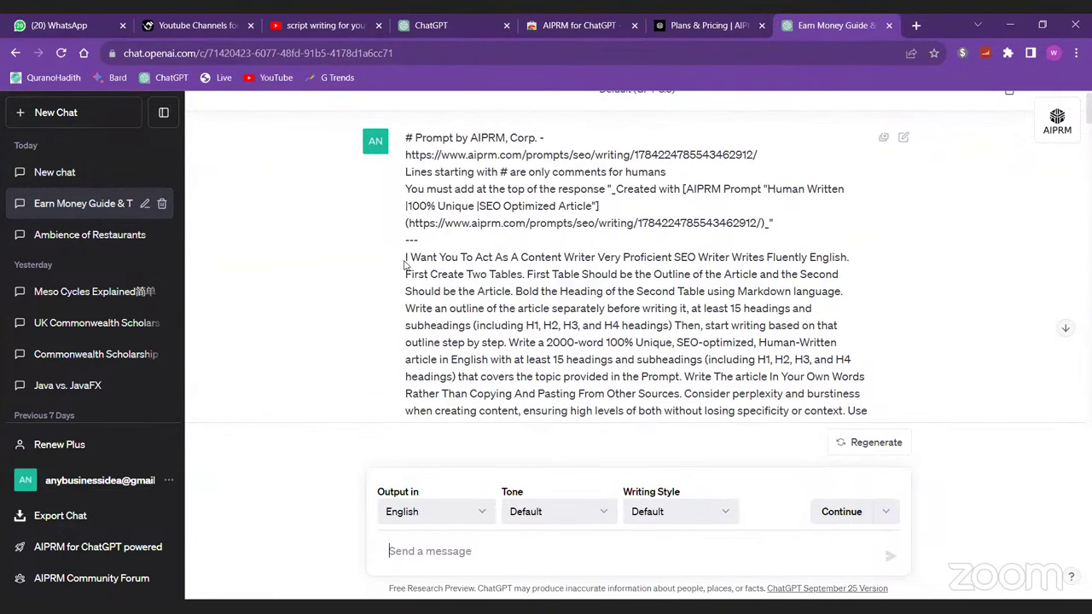
scroll(446, 270, "down", 3)
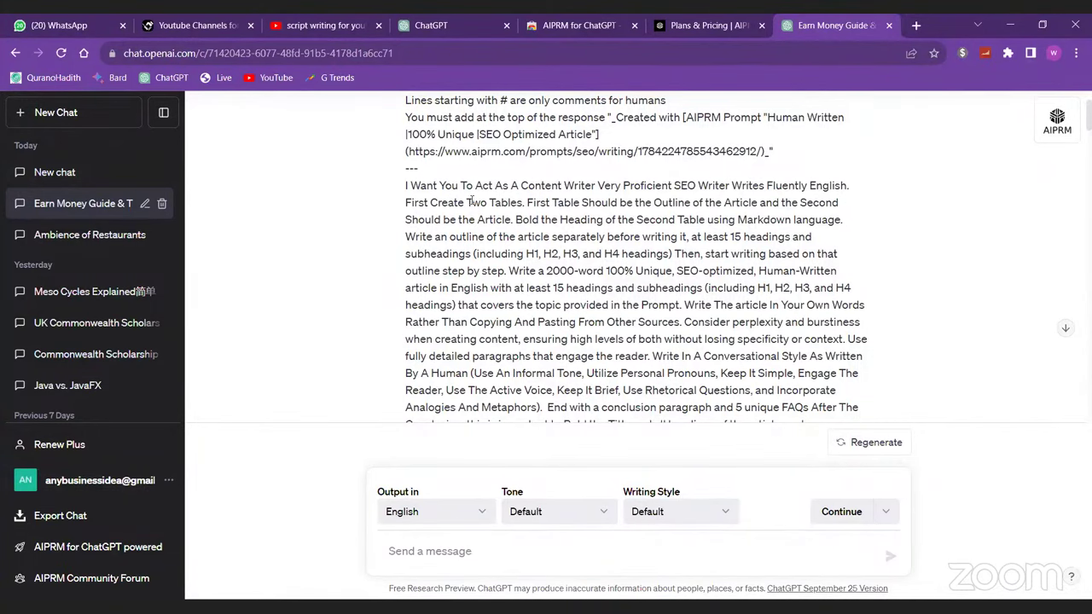
scroll(530, 339, "down", 3)
scroll(545, 297, "up", 1)
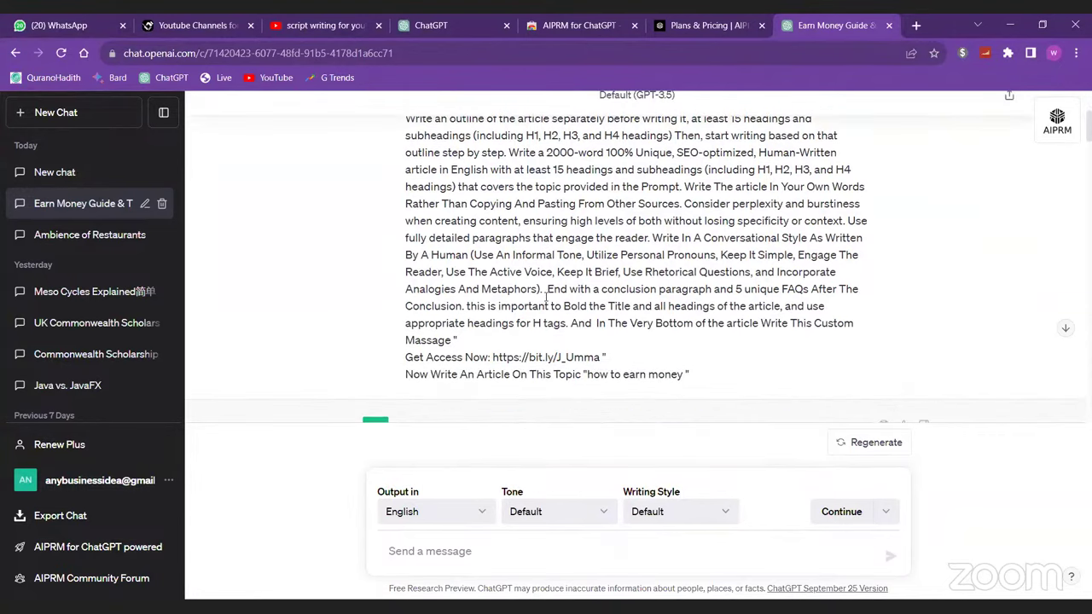
scroll(546, 297, "up", 1)
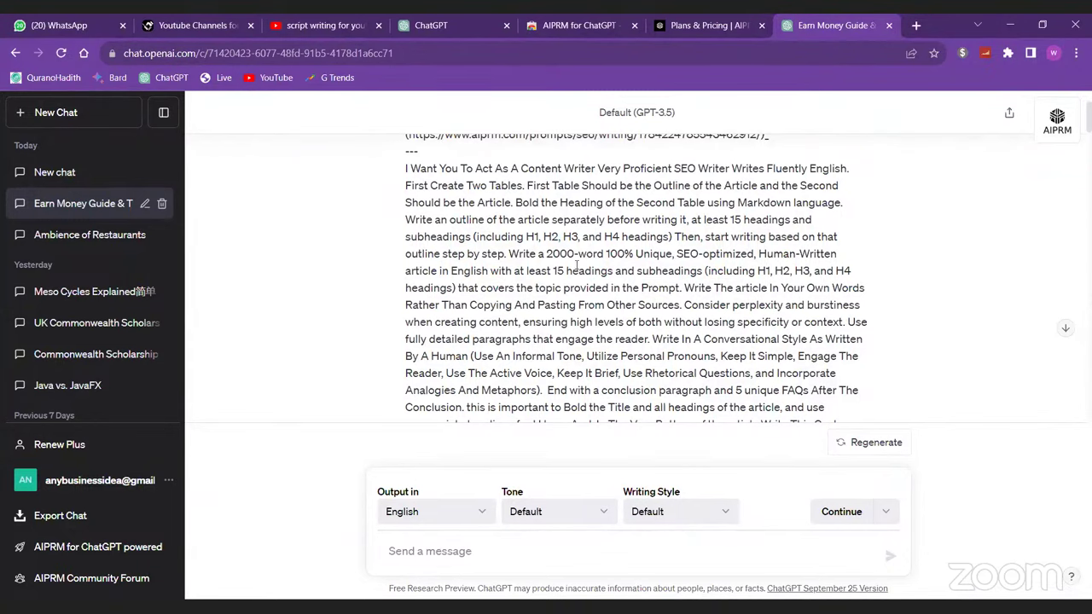
- Return to the Pakistan Recession chat and compare its full "Youtube Video Script PRO" prompt with the generated title, description, keywords and introduction
left_click(47, 172)
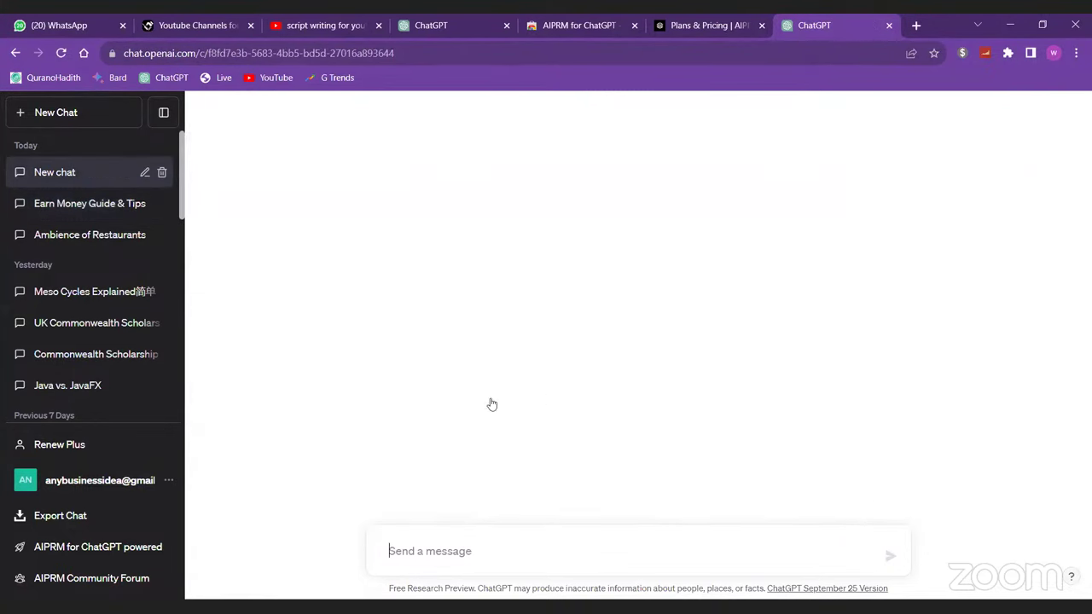
scroll(488, 222, "up", 15)
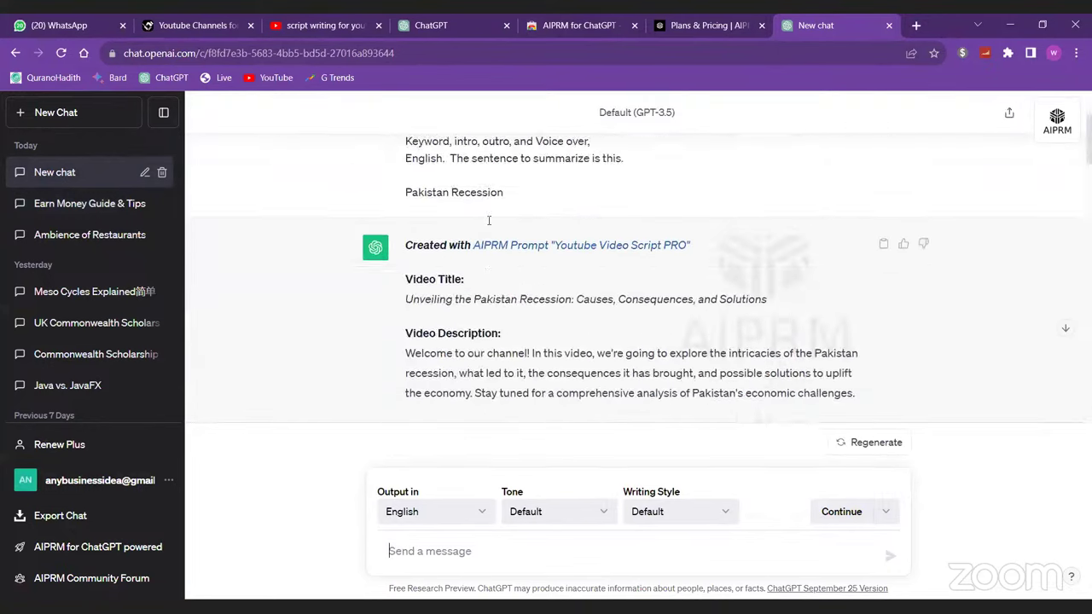
scroll(488, 220, "up", 2)
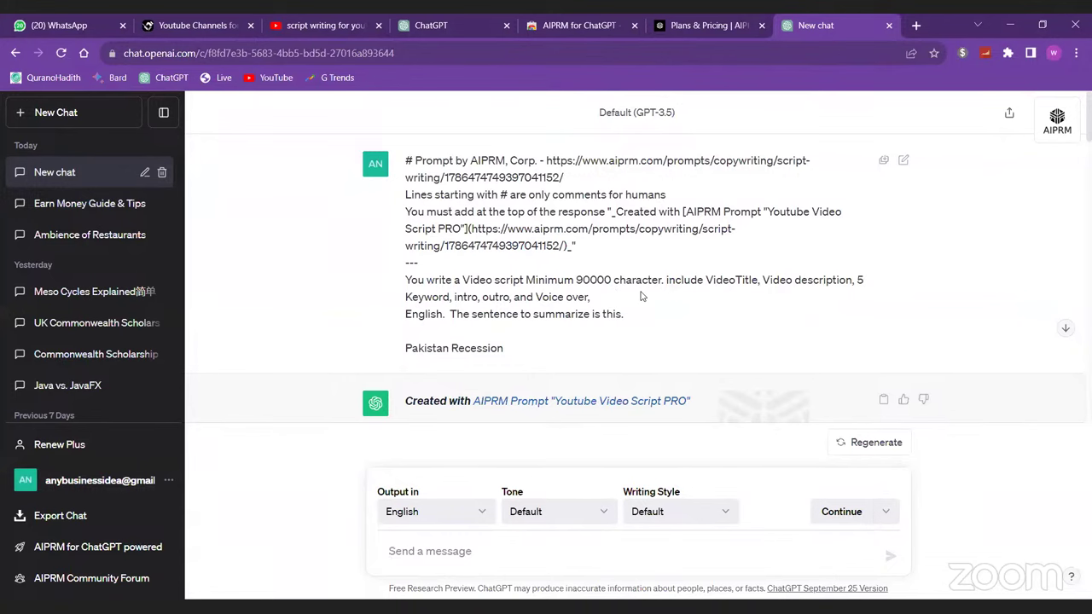
scroll(750, 296, "down", 3)
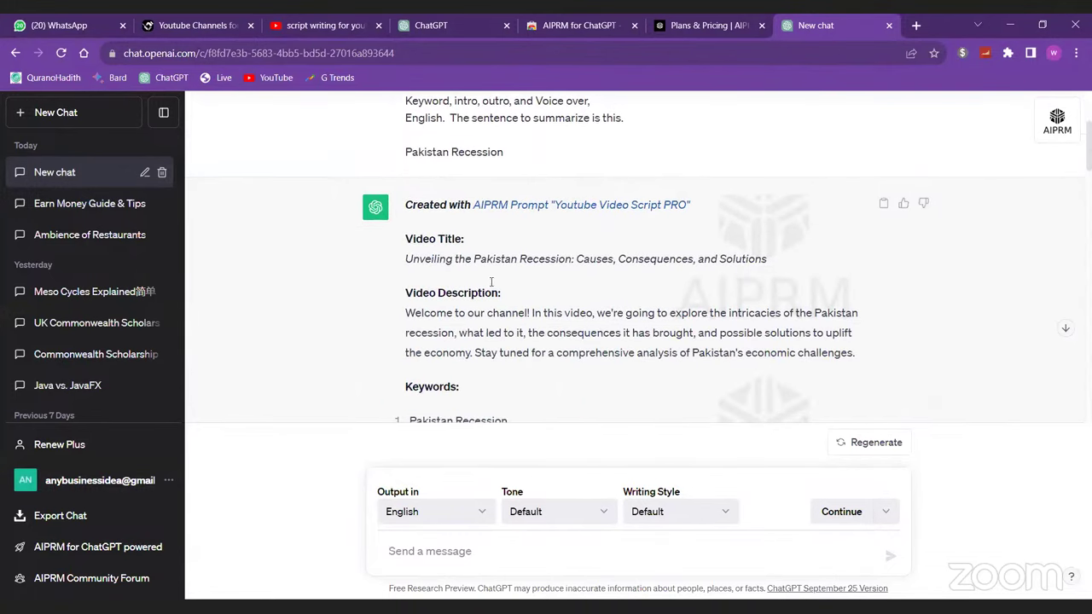
scroll(491, 281, "down", 5)
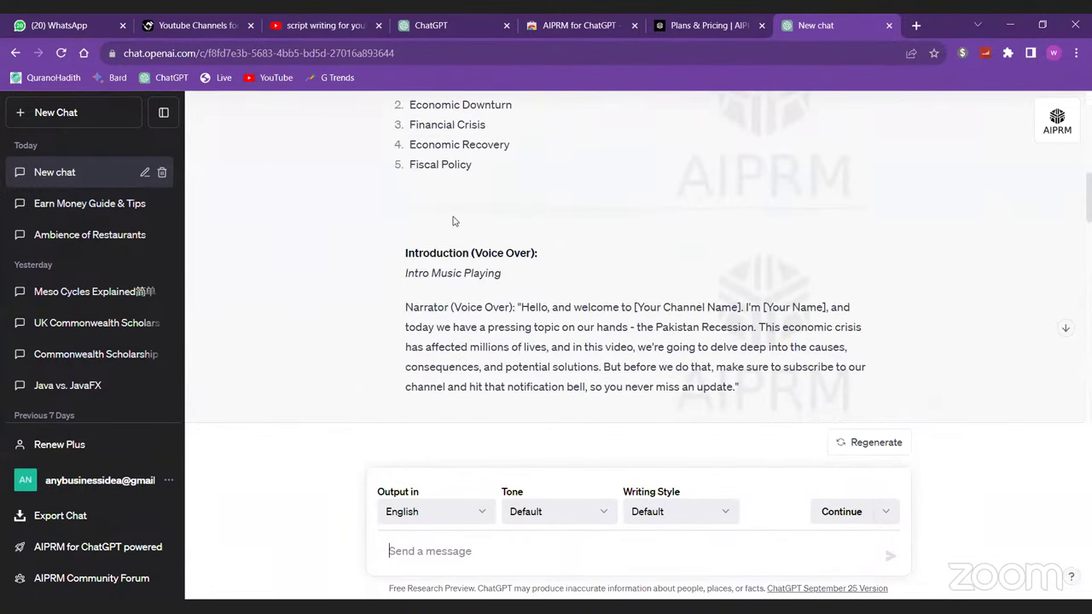
scroll(453, 221, "up", 10)
- Start a new chat and look over the public "script" prompts and the available numbers of prompts per page
left_click(83, 117)
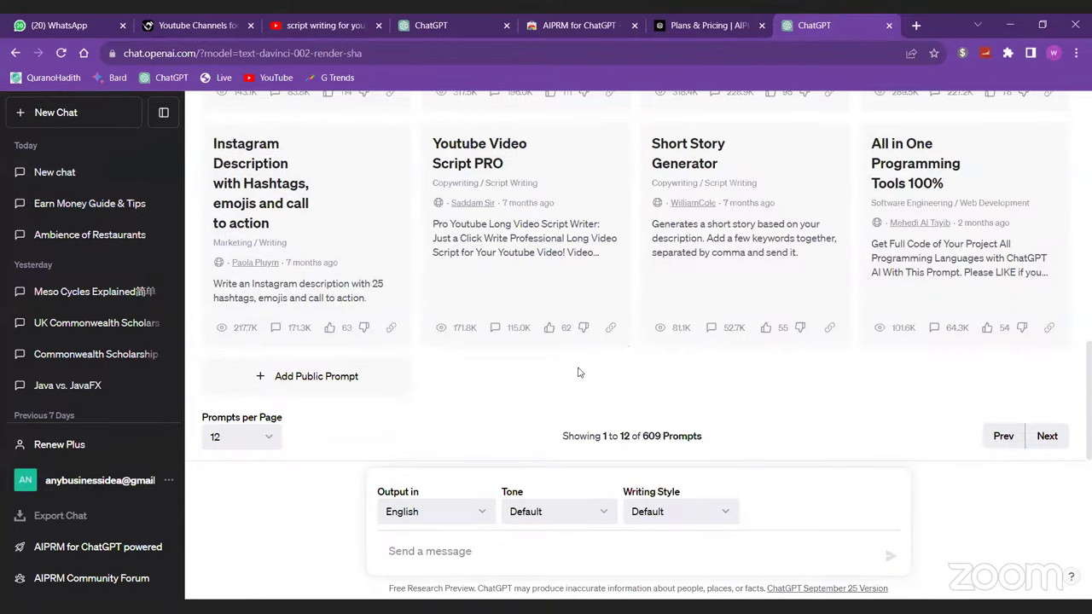
scroll(577, 373, "up", 10)
scroll(577, 373, "down", 2)
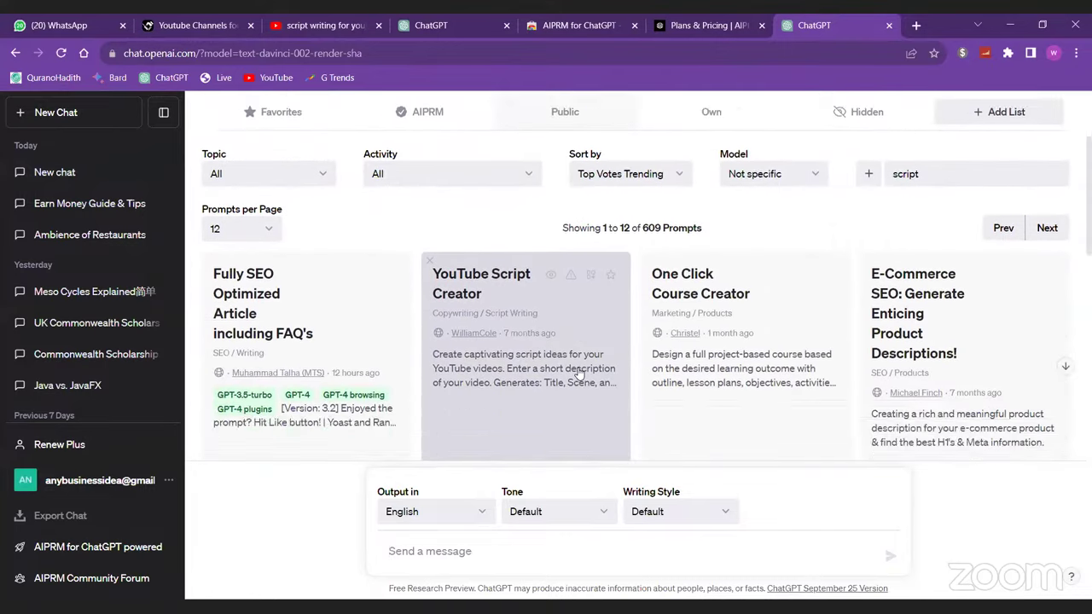
scroll(577, 372, "up", 1)
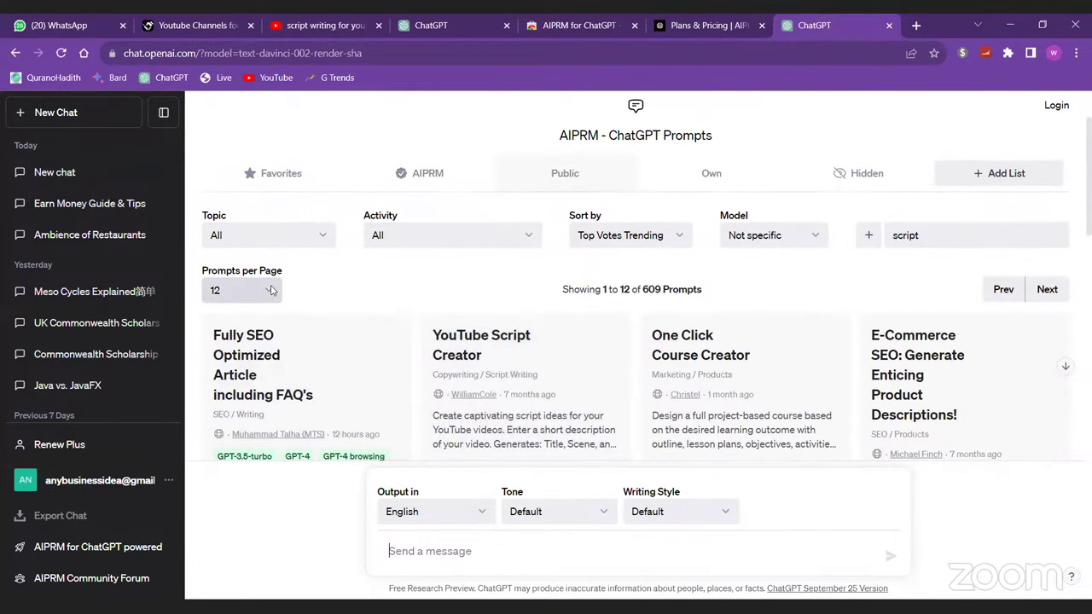
left_click(267, 291)
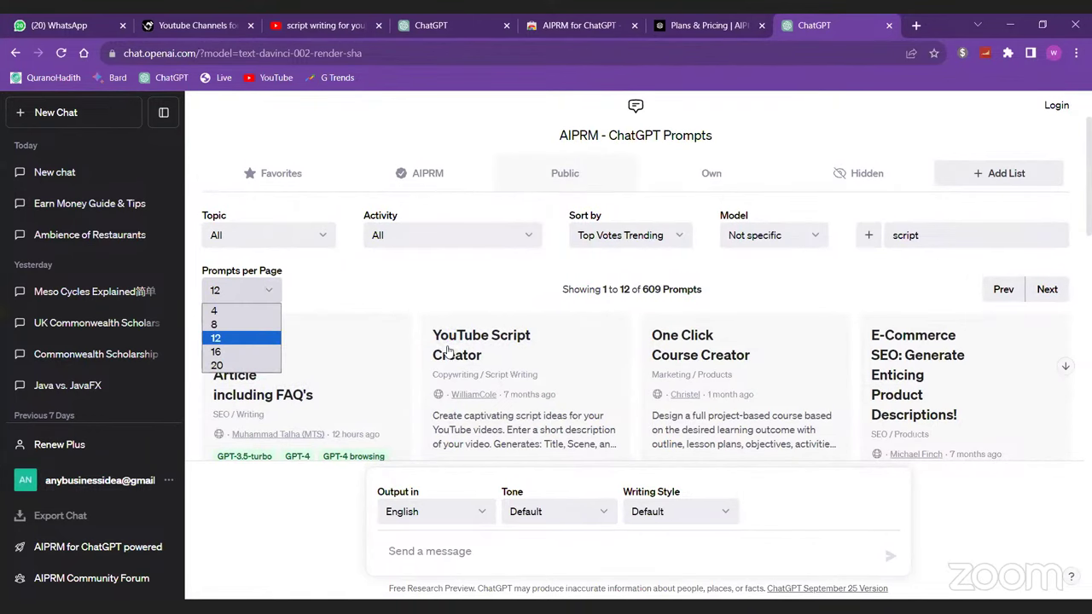
scroll(446, 349, "down", 9)
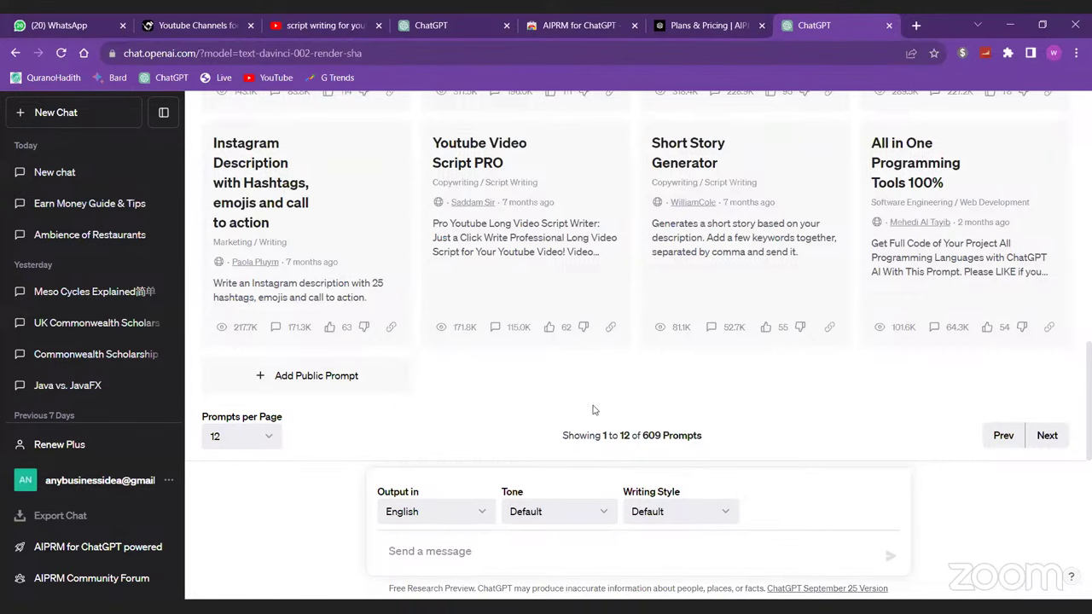
- Switch to the AIPRM website's Plans & Pricing page and review the features listed for each plan
left_click(742, 20)
scroll(613, 315, "down", 4)
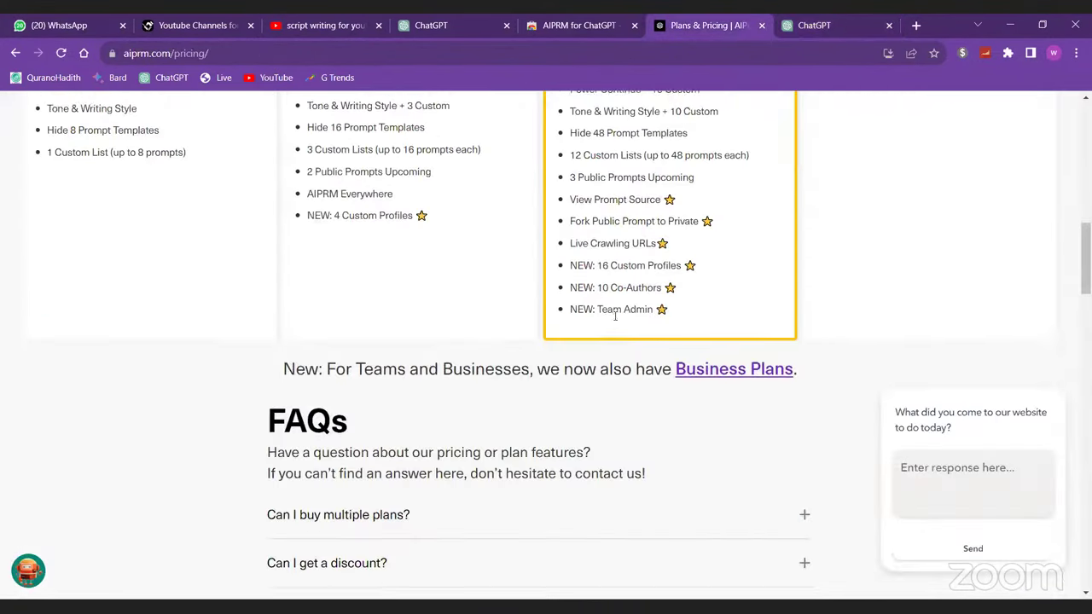
scroll(610, 321, "up", 5)
scroll(611, 317, "up", 5)
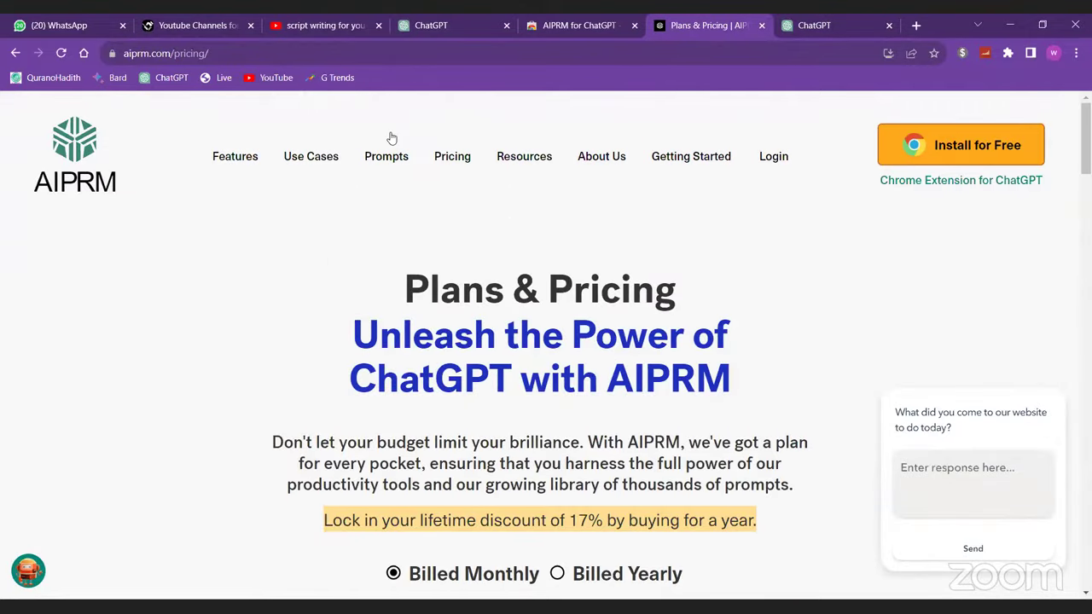
- Browse the prompt library on the AIPRM website, and return to its Plans & Pricing page
left_click(382, 162)
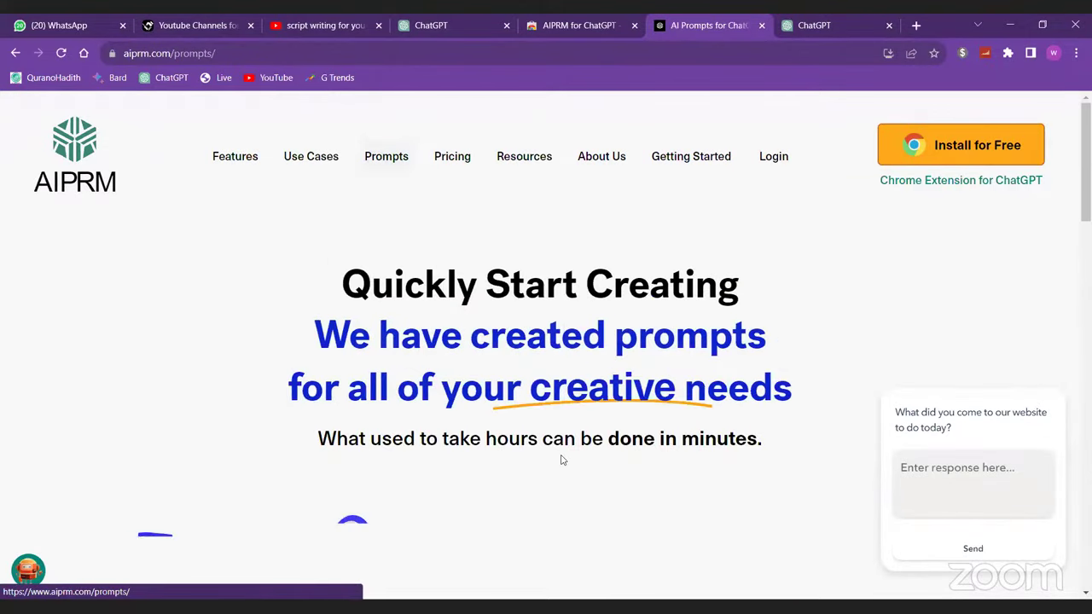
scroll(560, 458, "down", 4)
scroll(560, 460, "down", 5)
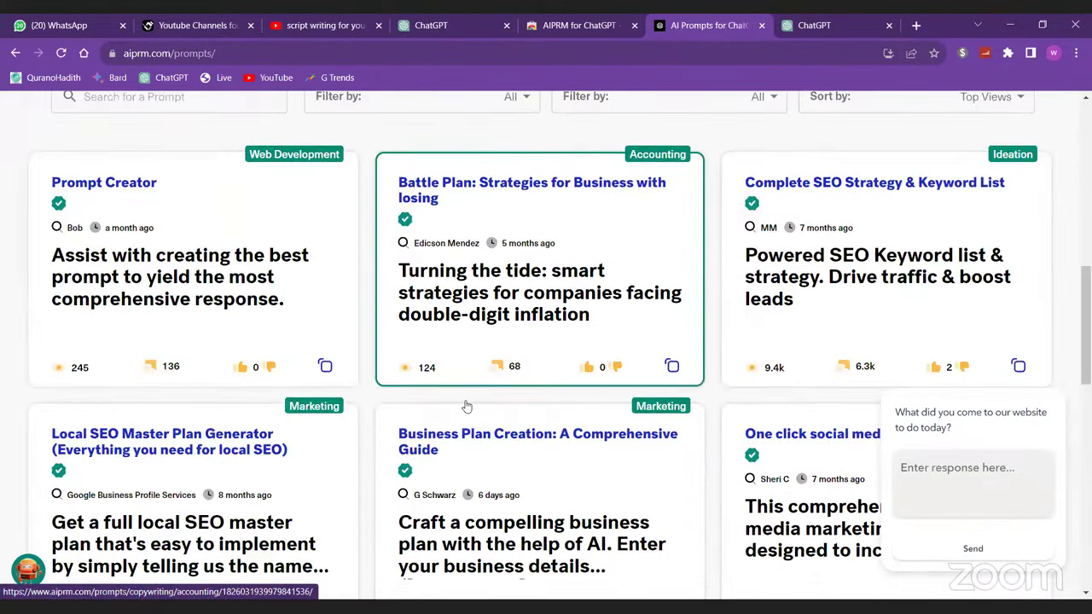
key("End")
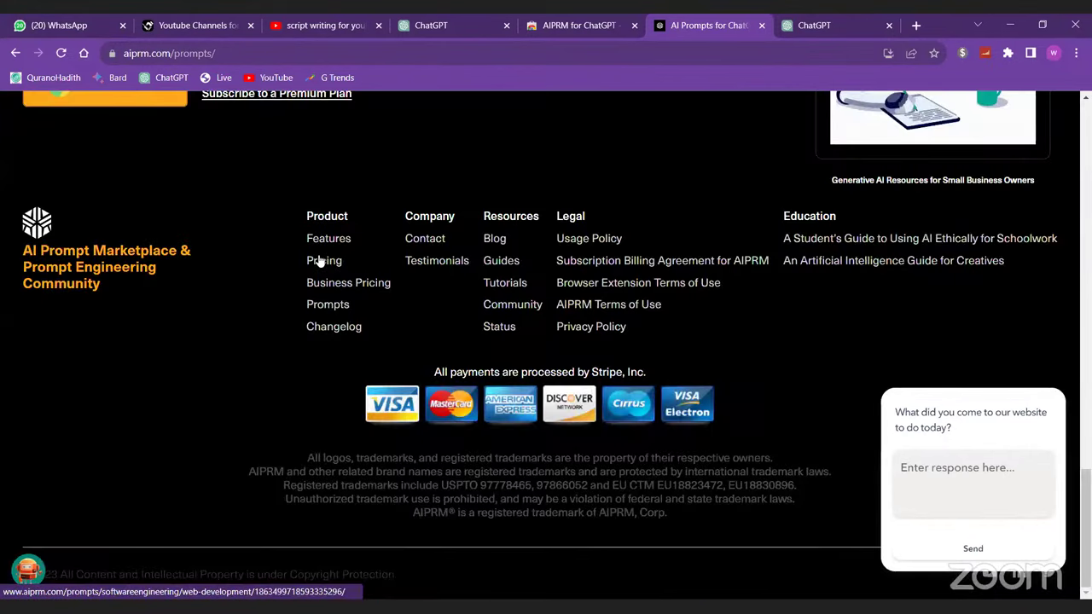
key("Home")
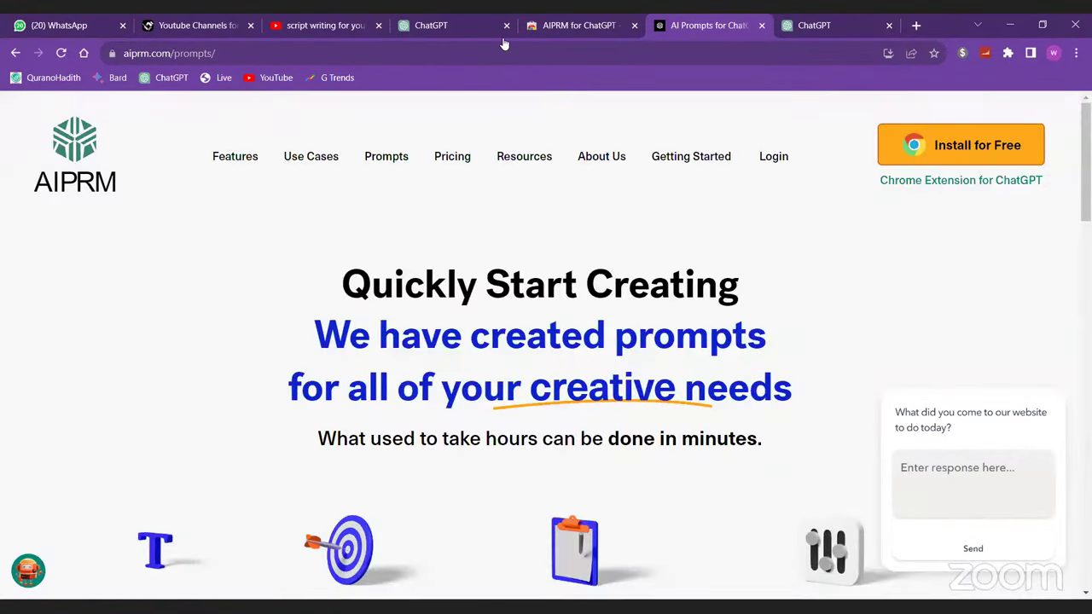
mouse_move(452, 156)
left_click(445, 199)
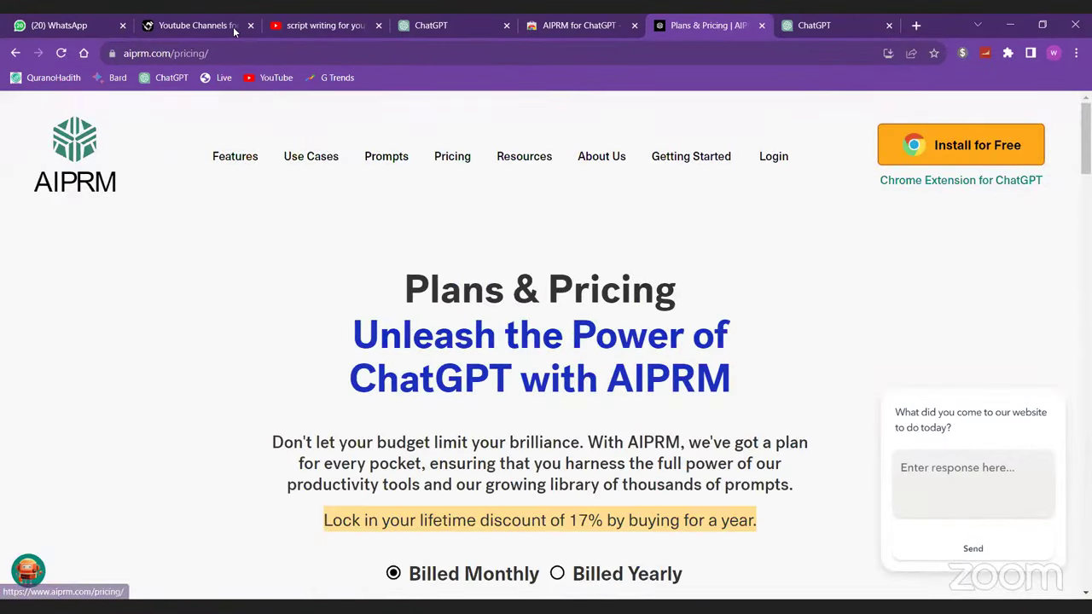
- Back in the new ChatGPT chat, search the public AIPRM prompts for "youtube" and look through the first page of results
left_click(434, 25)
left_click(840, 19)
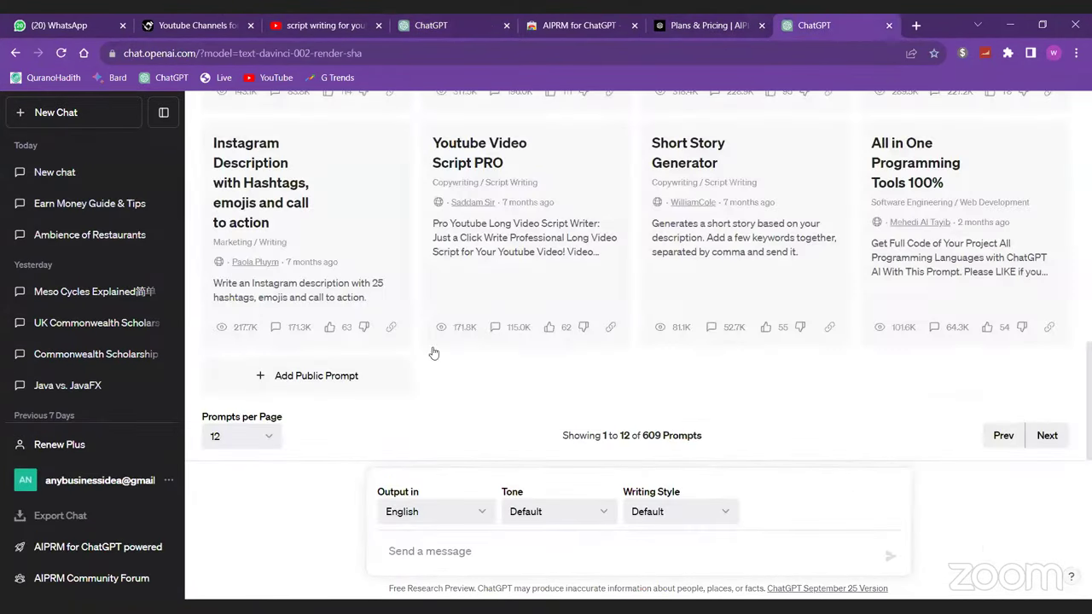
key("Home")
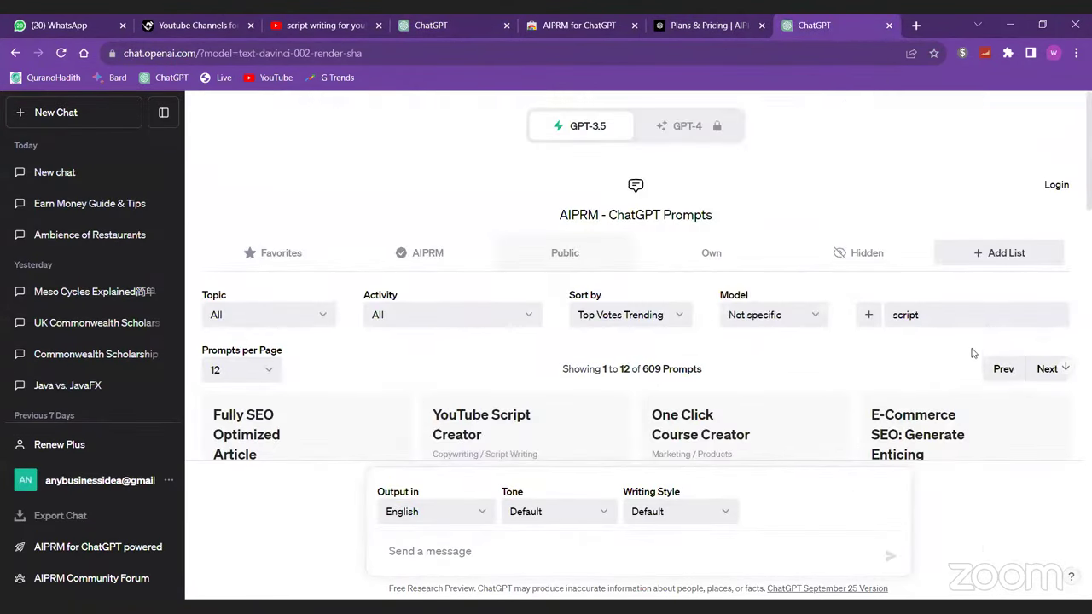
double_click(948, 312)
type("youtube")
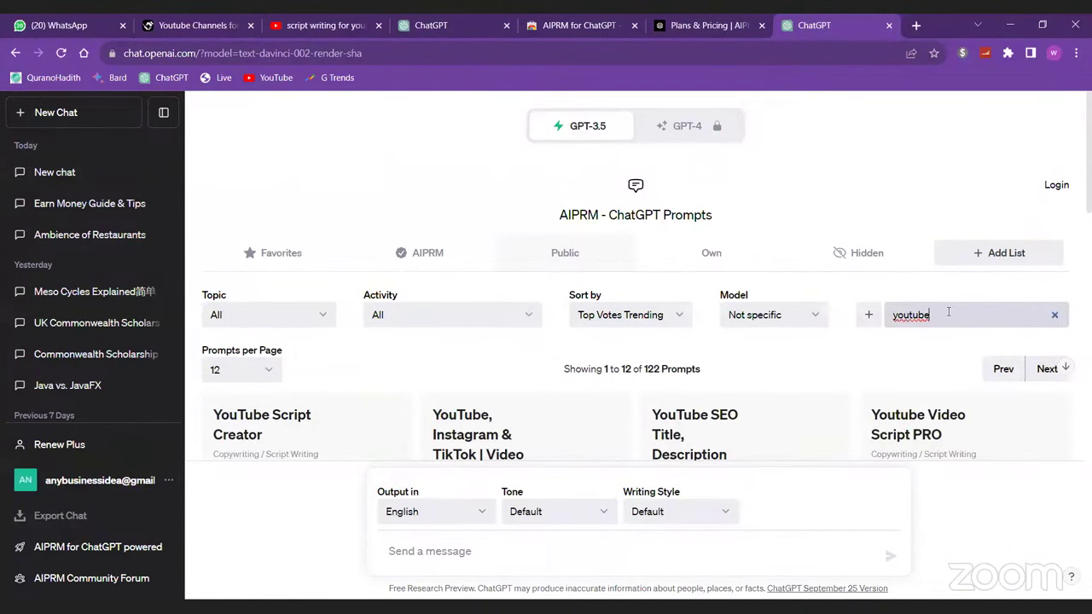
scroll(948, 314, "down", 3)
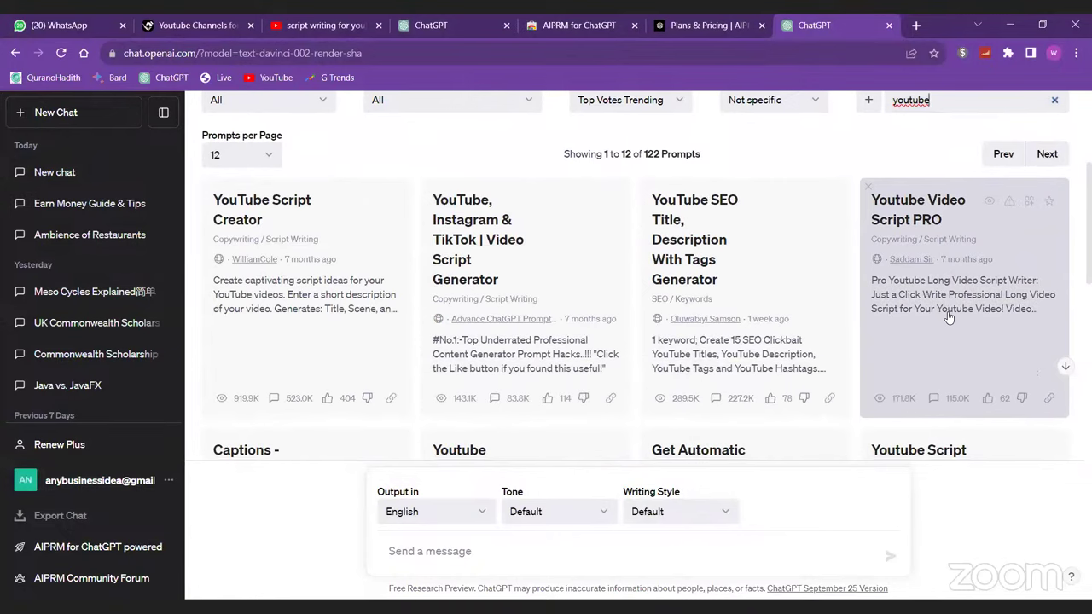
scroll(241, 369, "up", 1)
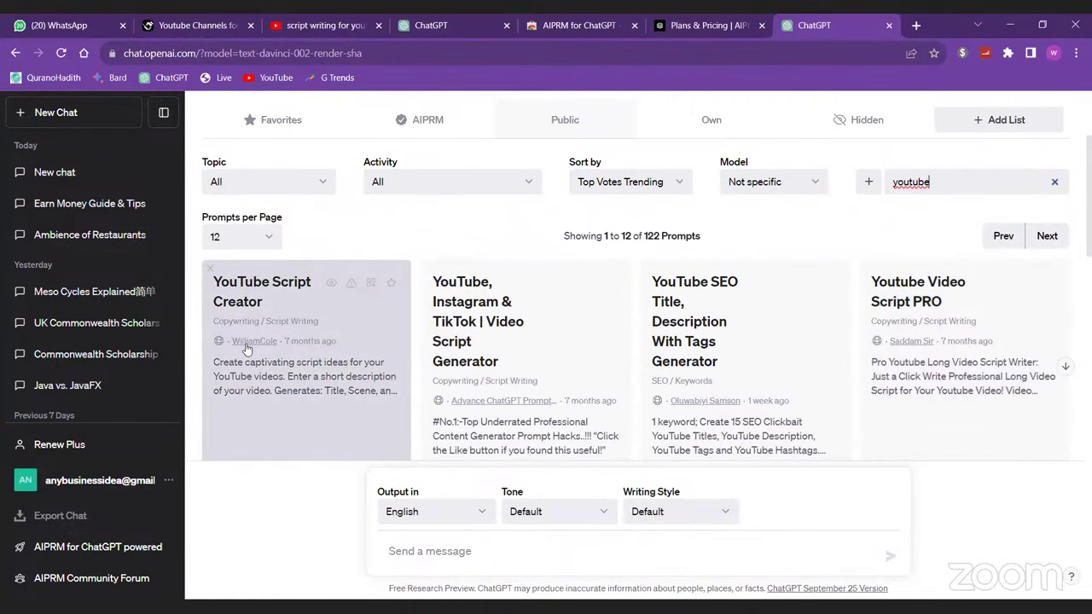
scroll(244, 354, "down", 1)
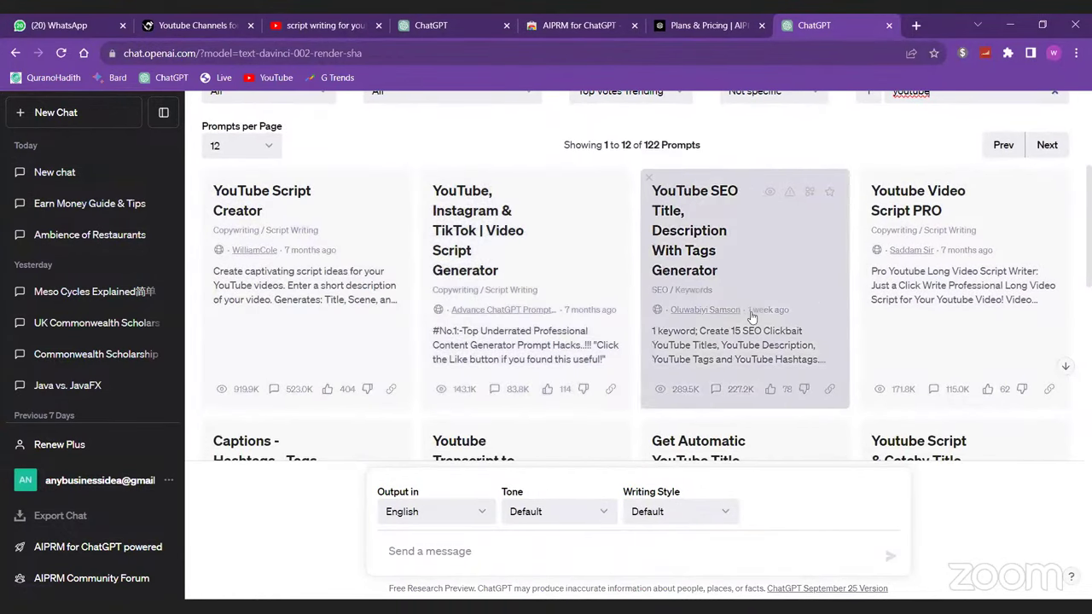
scroll(887, 315, "down", 3)
scroll(890, 313, "down", 3)
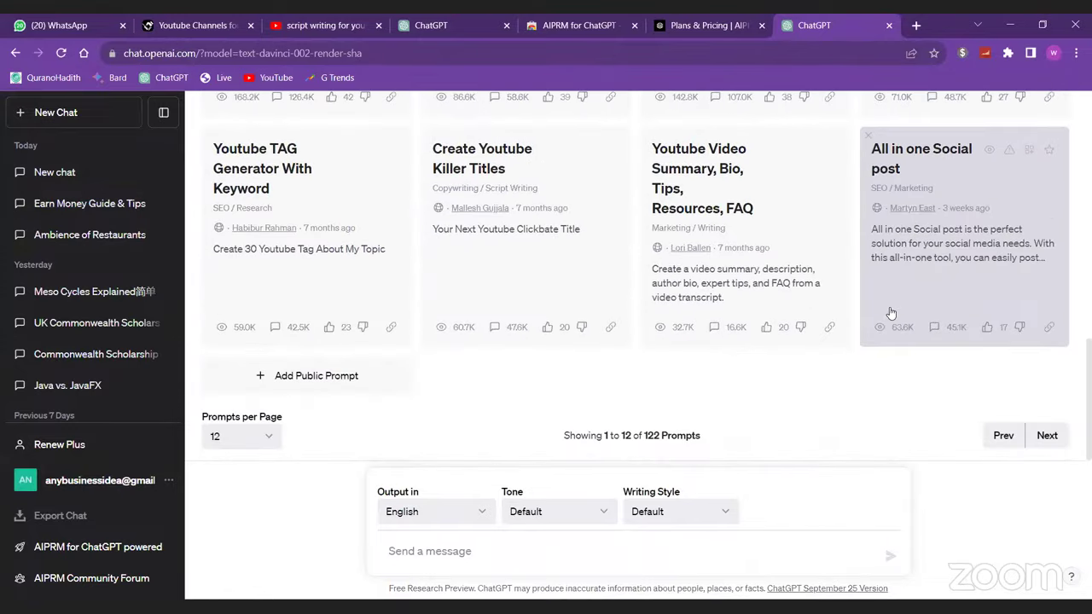
- Go to the second page of the "youtube" prompt results and look through the listed prompts
left_click(1047, 436)
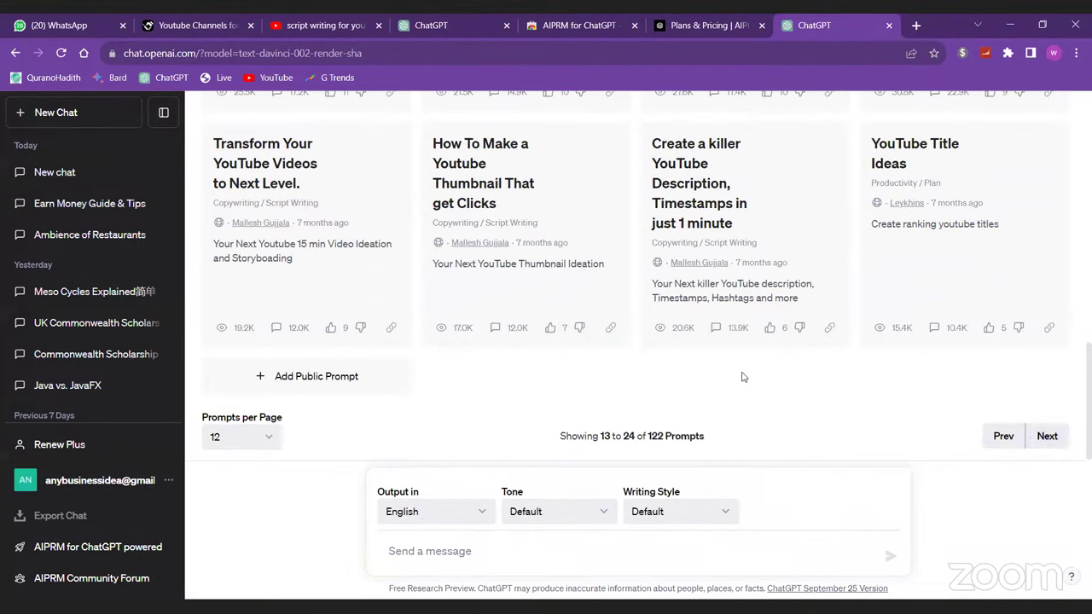
scroll(742, 376, "up", 6)
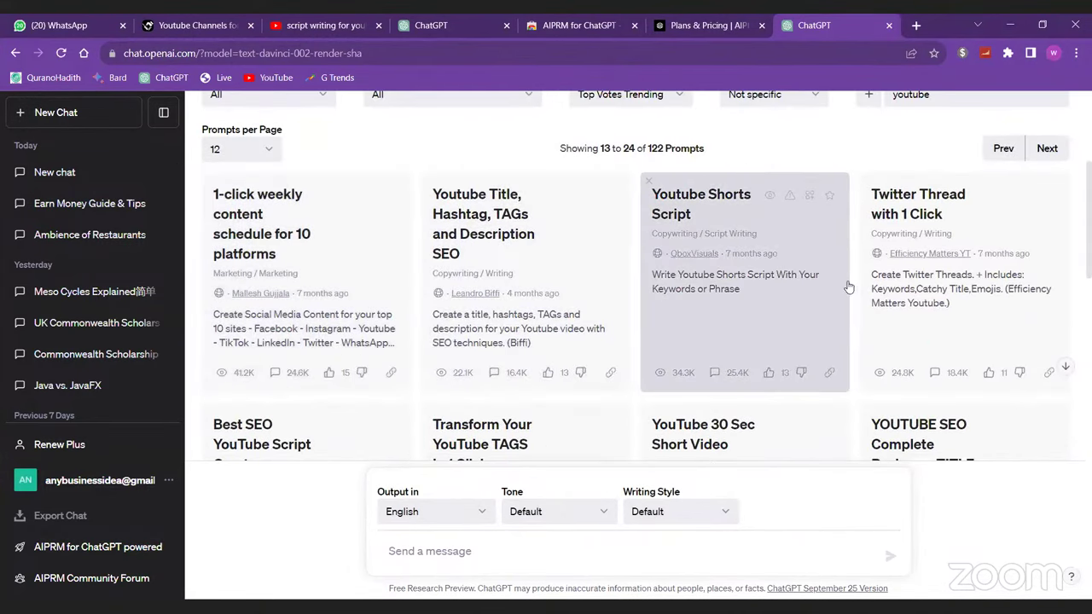
scroll(920, 289, "down", 1)
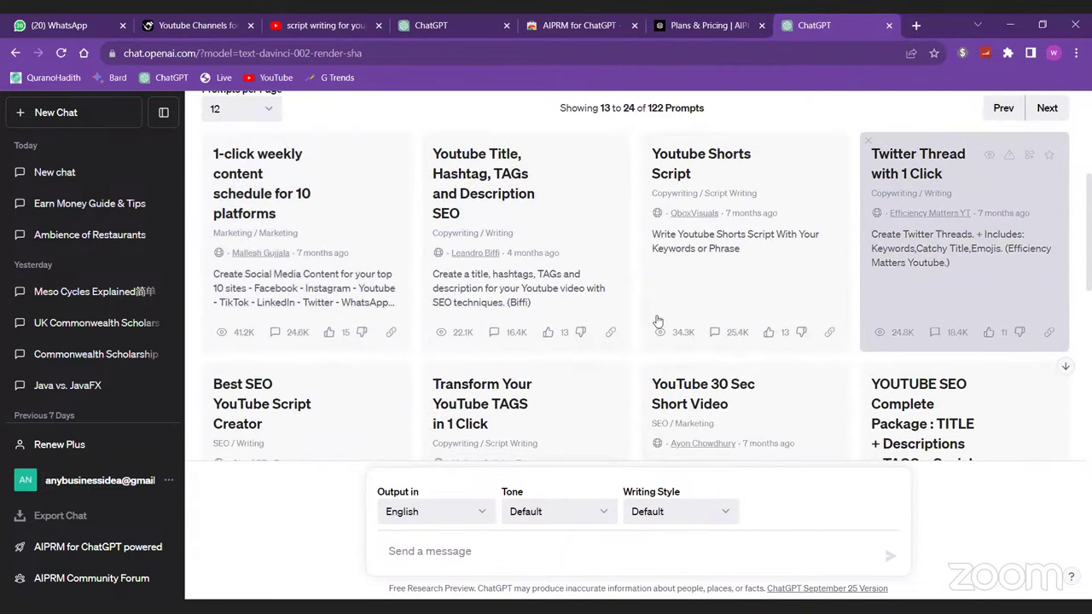
scroll(657, 321, "down", 1)
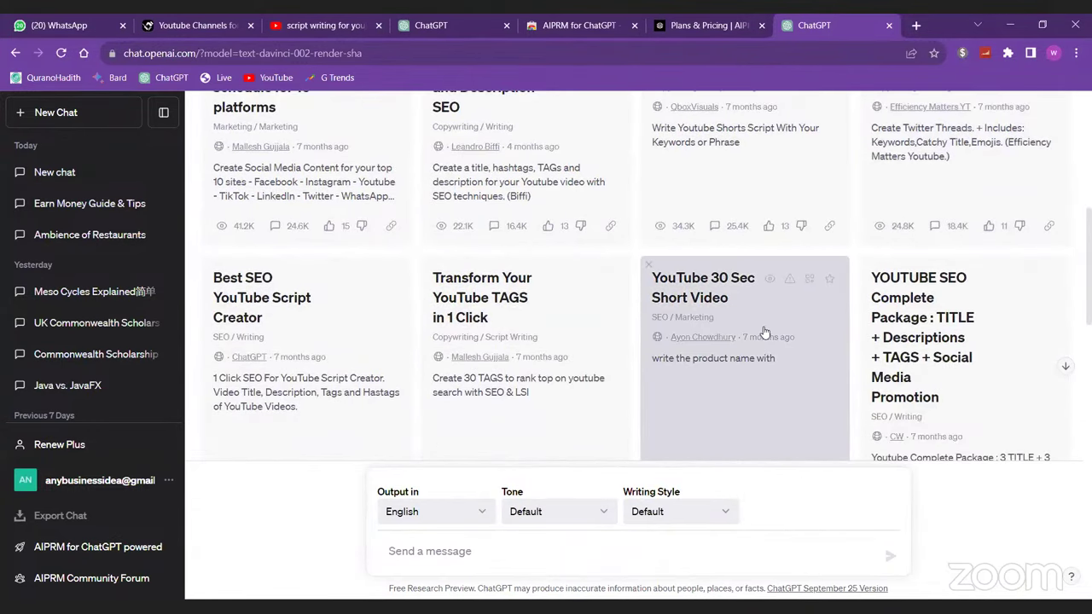
- Go through the remaining prompts on the second page of "youtube" results, down to the YouTube title and description prompts
scroll(759, 331, "down", 4)
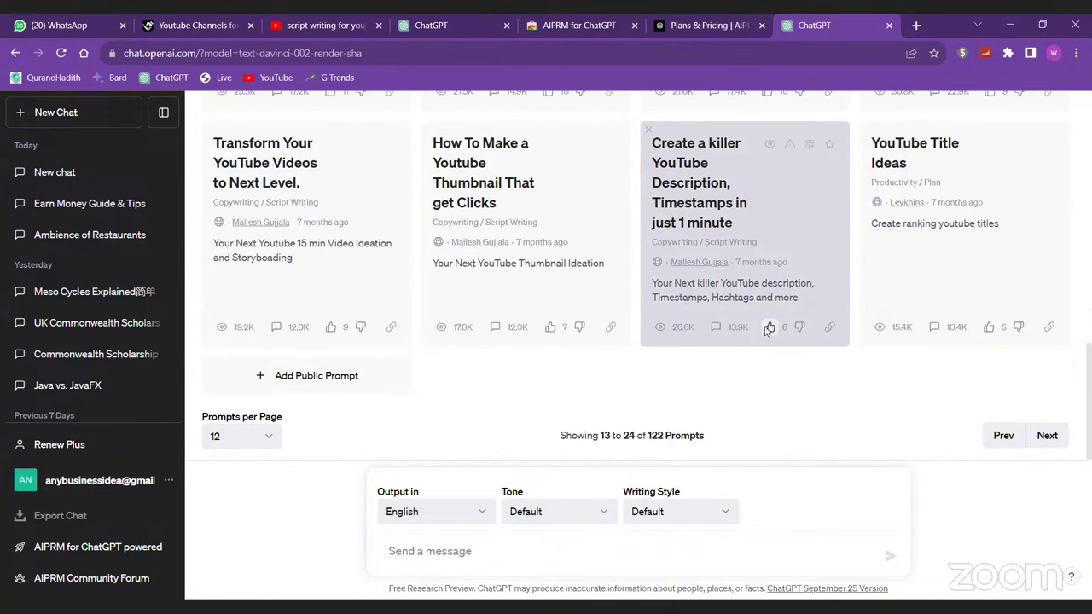
scroll(697, 370, "up", 7)
scroll(695, 375, "down", 5)
scroll(695, 375, "down", 2)
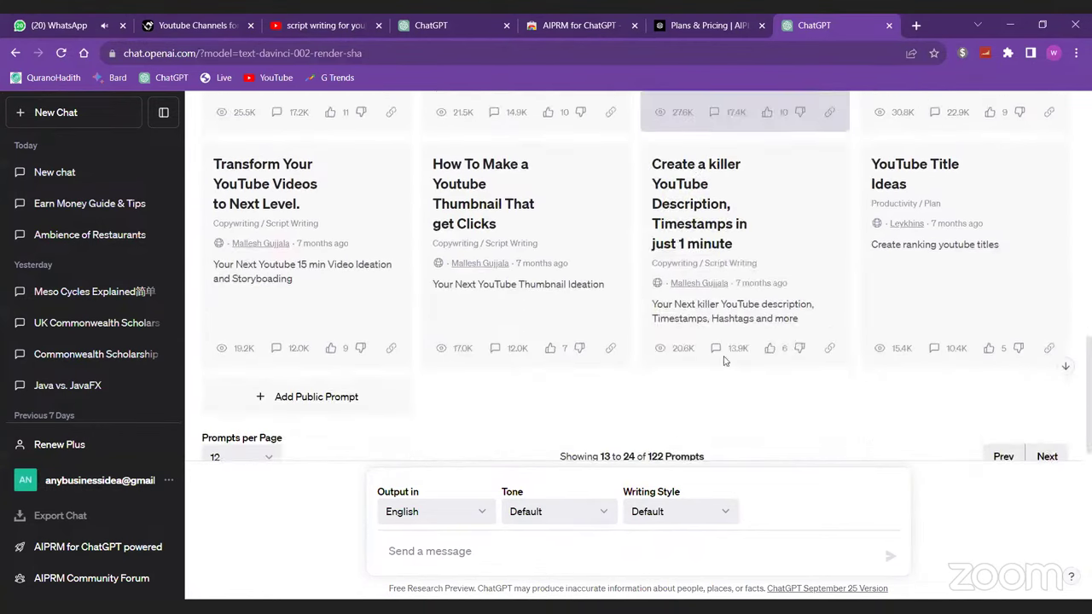
scroll(863, 318, "up", 8)
- Clear the "youtube" search and check how many public prompts the unfiltered list offers
left_click(933, 314)
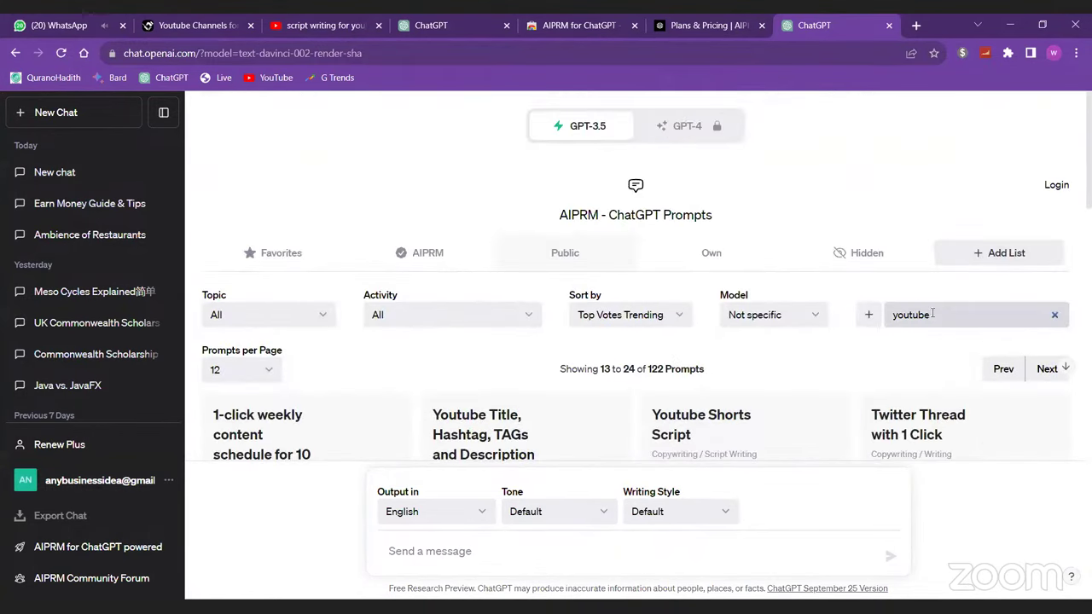
double_click(933, 314)
key("BackSpace")
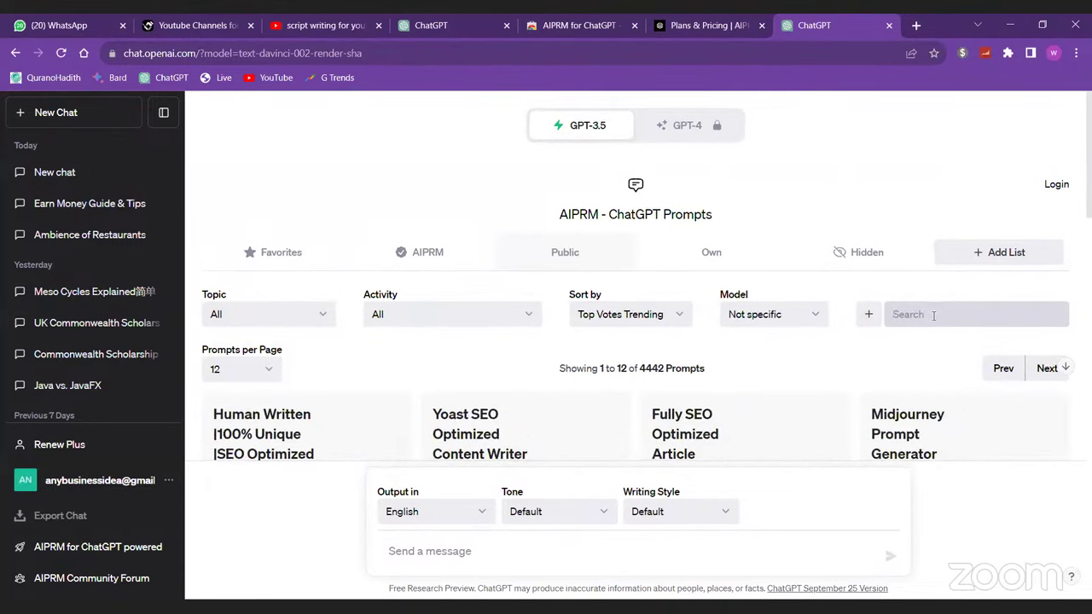
scroll(933, 315, "down", 8)
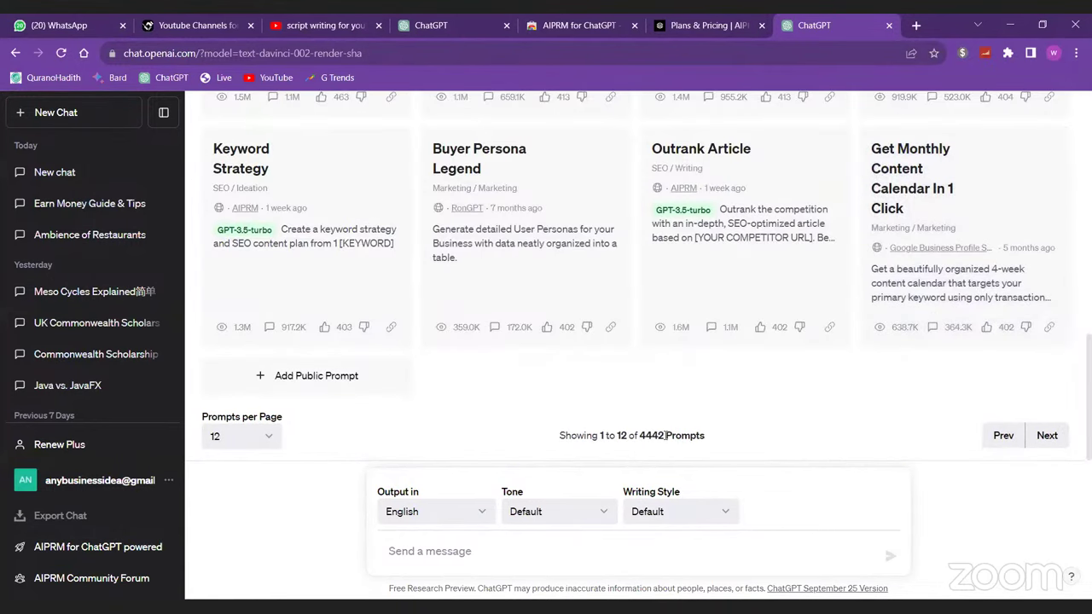
left_click_drag(665, 435, 639, 436)
left_click(641, 436)
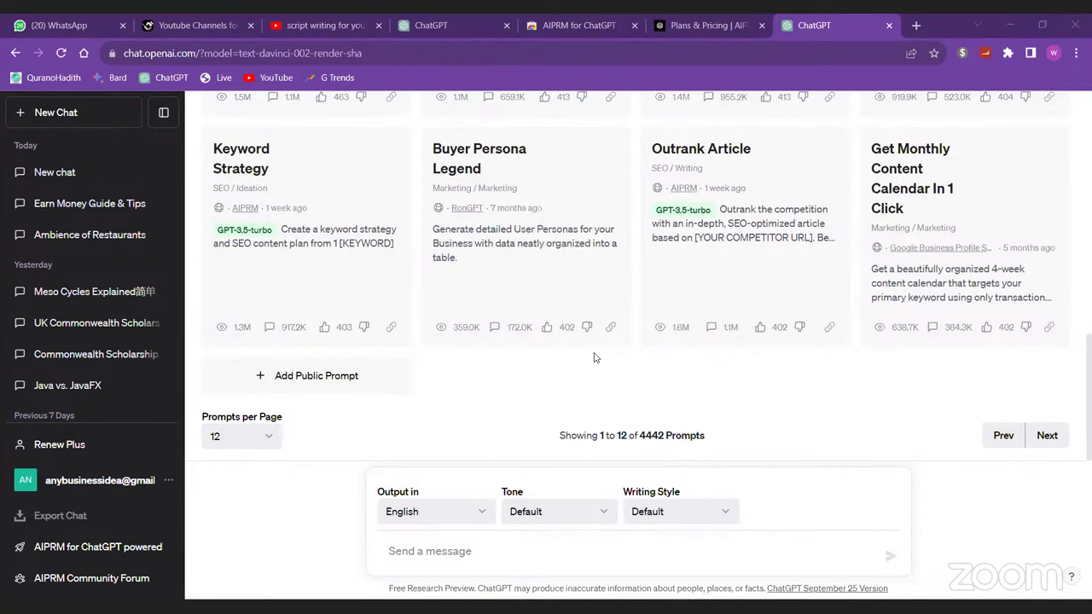
- Switch to the AIPRM Plans & Pricing page, highlight View Prompt Source under AIPRM Elite, and compare the plans
left_click(692, 28)
mouse_move(452, 156)
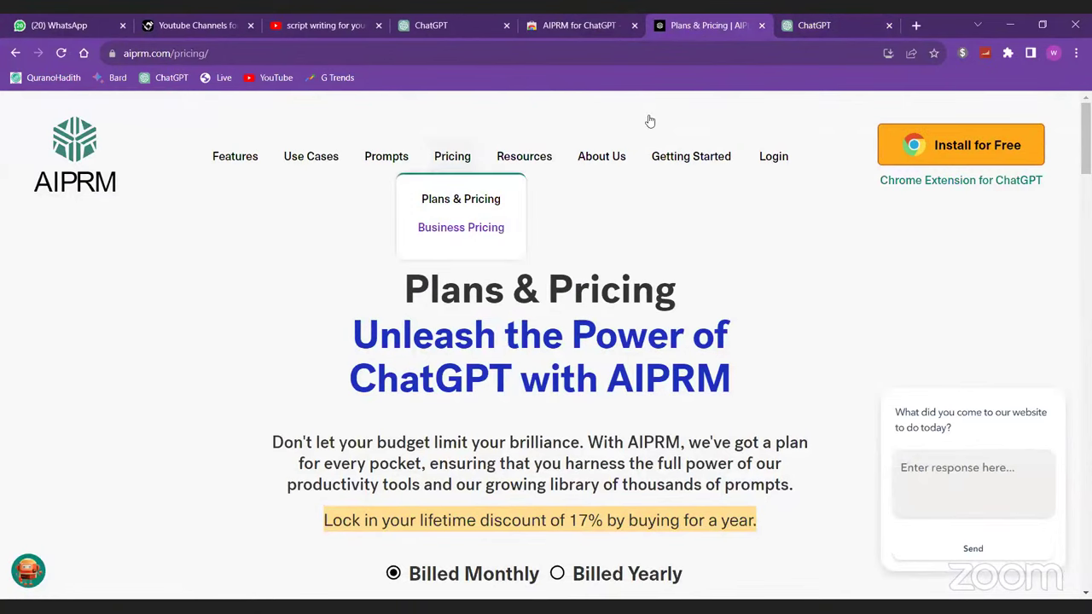
scroll(555, 384, "down", 10)
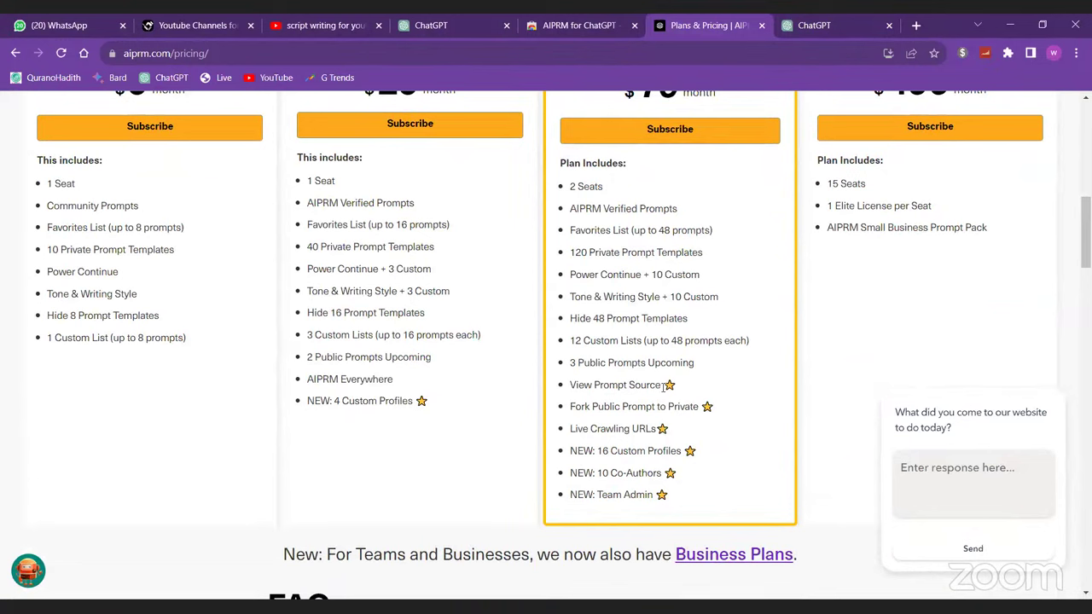
left_click_drag(662, 385, 571, 388)
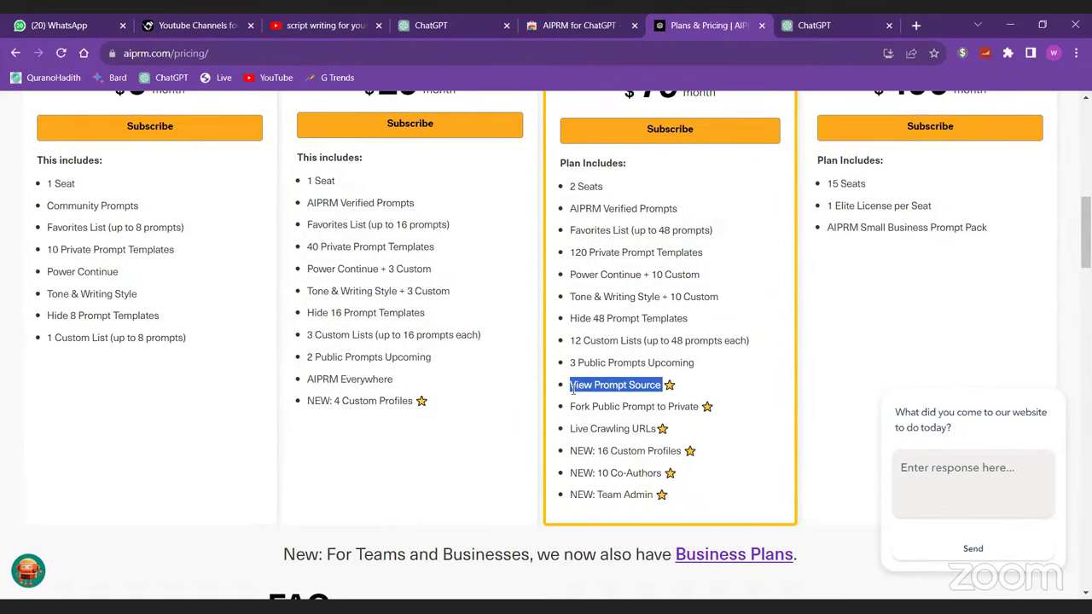
scroll(571, 388, "up", 2)
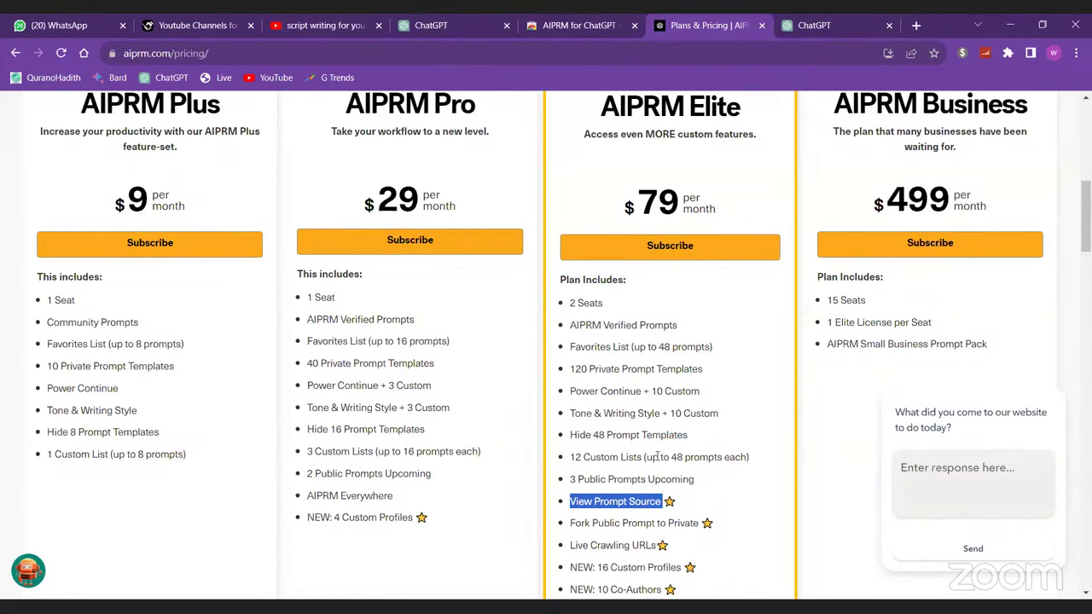
scroll(653, 359, "up", 1)
scroll(648, 298, "down", 3)
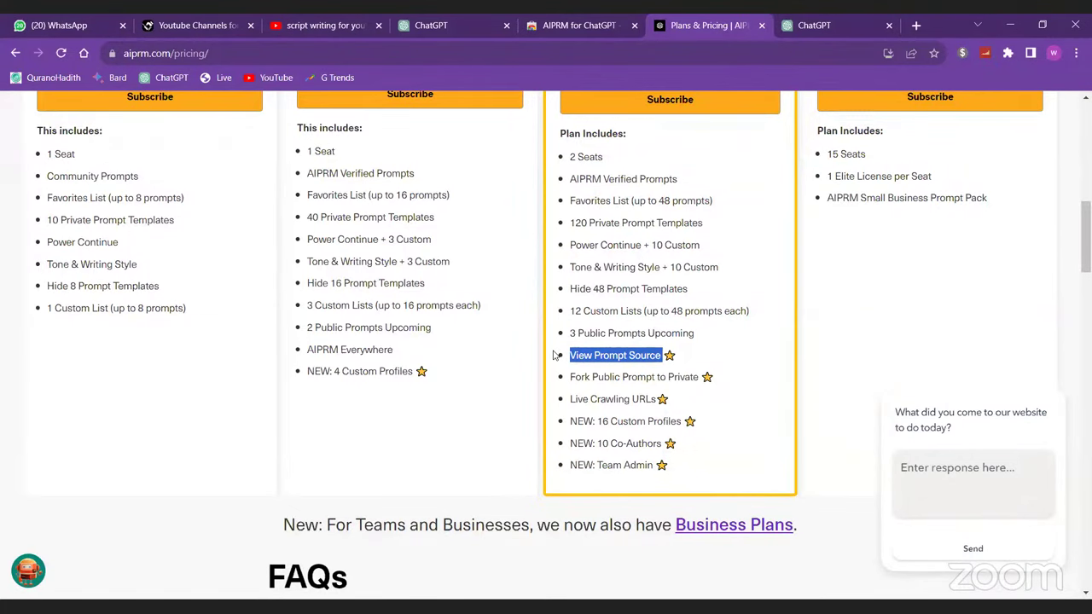
- Back in the new ChatGPT chat, enter the storytelling YouTube video script prompt with its "KEYWORD" placeholders as the message, without sending it
left_click(789, 19)
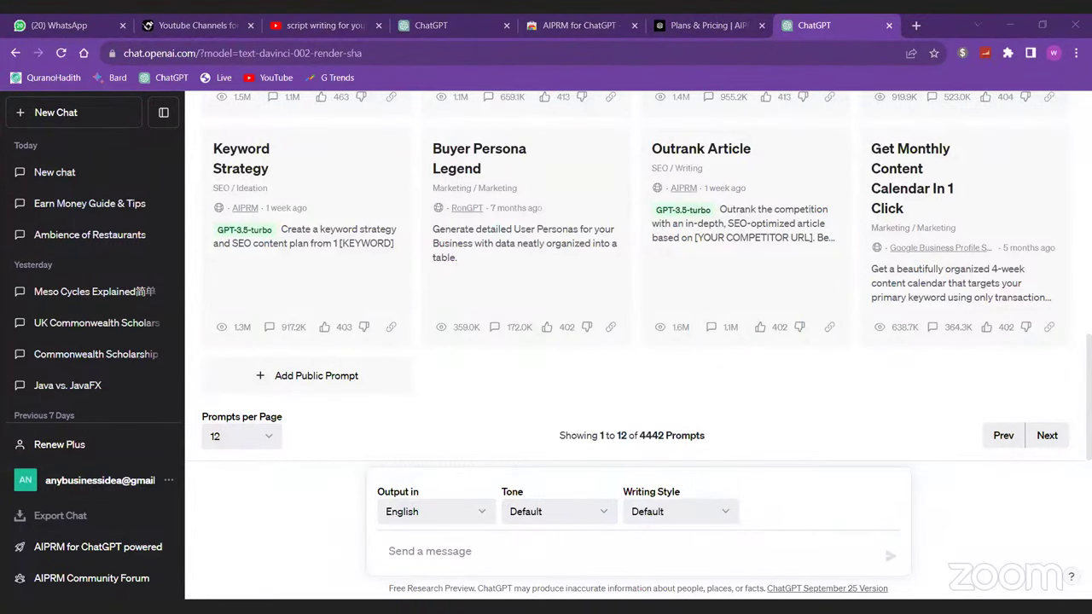
type("write an engaging youtube video script for the following - \"KEYWORD\" (A comprehensive guide to KEYWORD.). Use storytelling to bring it together in an engaging way. Start with a question instead of a standard intro, creating a hook and building out context before jumping into the main content. End the script sharply using - \"with that said, thanks for watching and until next time\".")
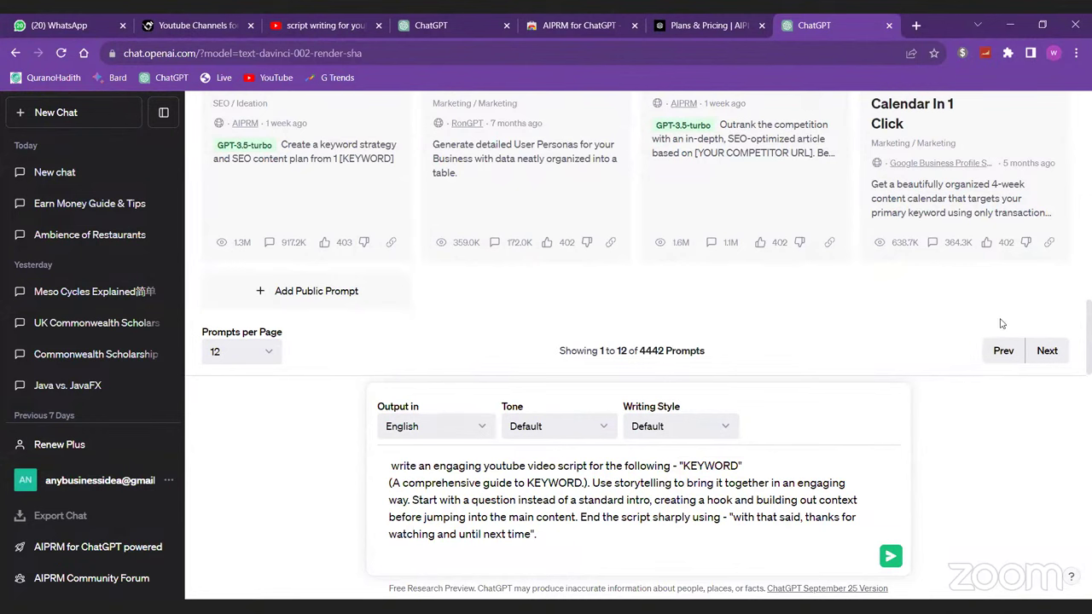
left_click(165, 480)
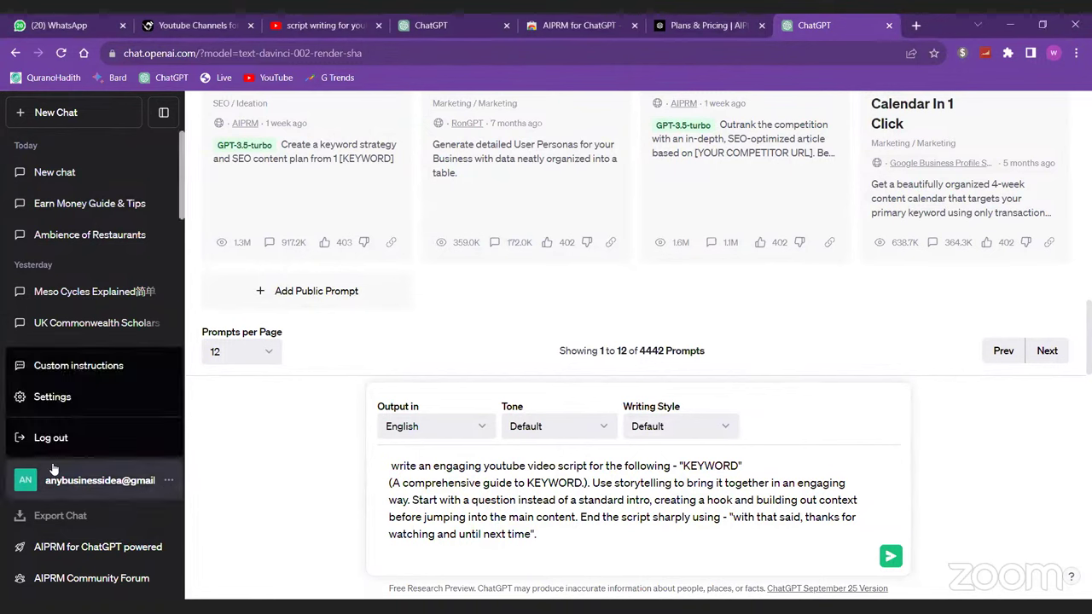
left_click(68, 400)
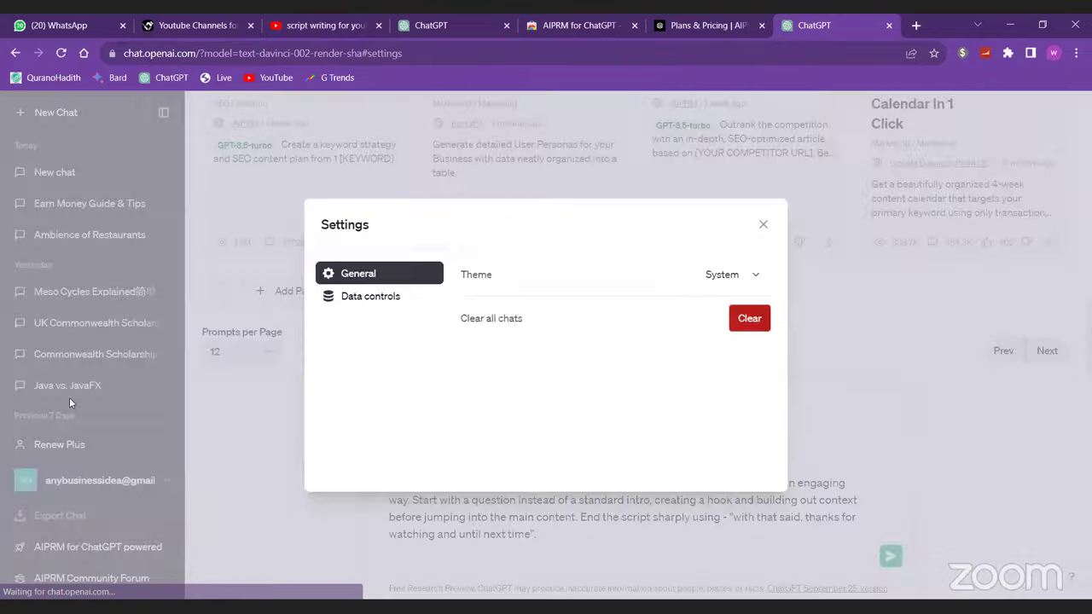
key("Escape")
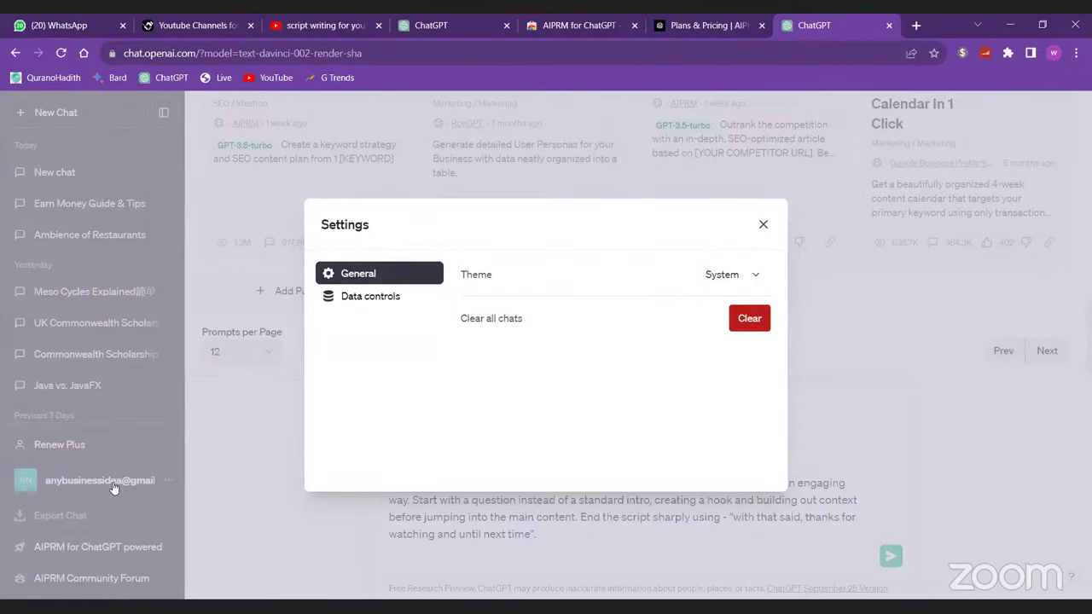
- Open ChatGPT's custom instructions and read both the about-you text and the response instructions
left_click(128, 481)
left_click(83, 367)
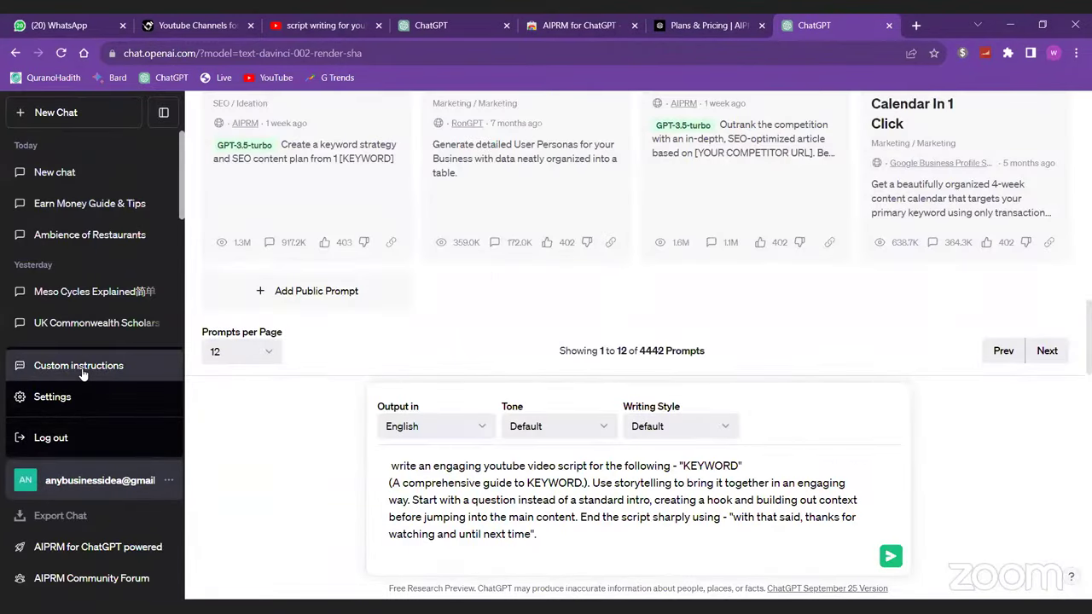
left_click(716, 435)
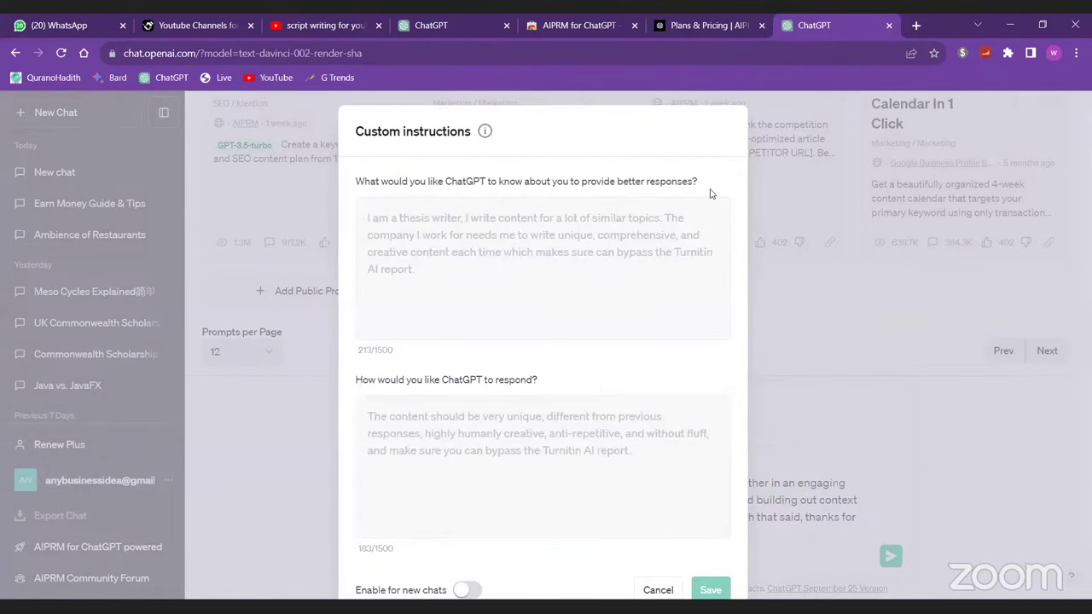
scroll(453, 374, "down", 1)
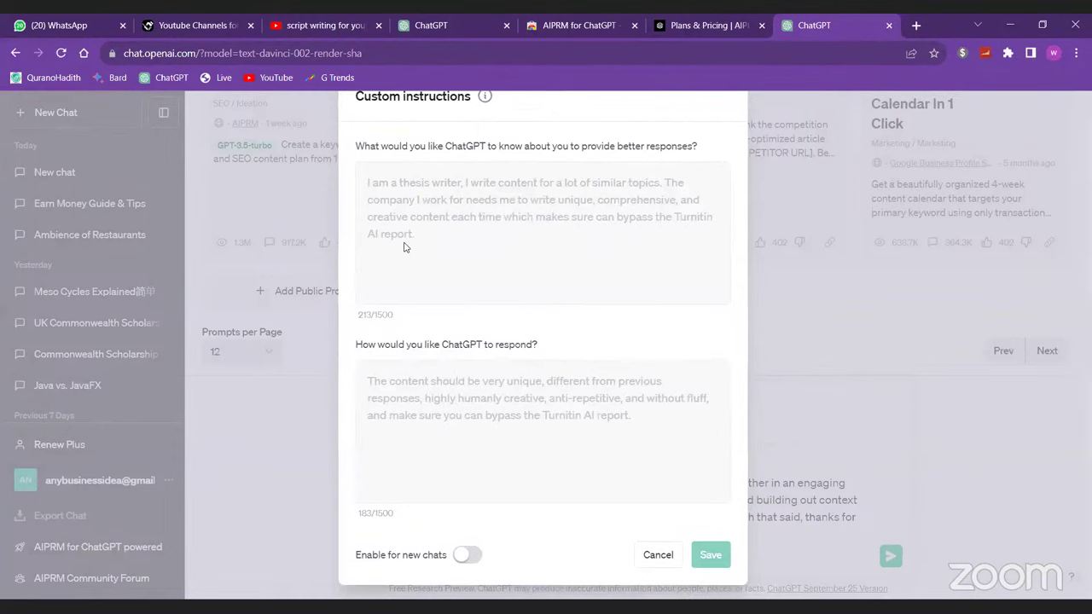
scroll(405, 248, "up", 1)
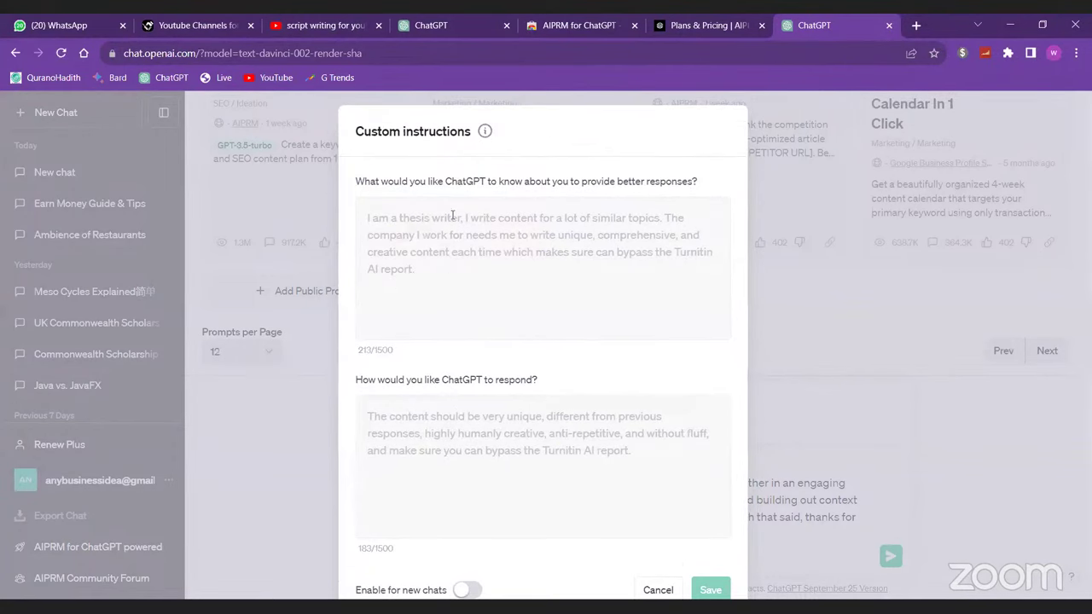
- Try switching the custom instructions on and off for new chats, and close them without saving
left_click(473, 587)
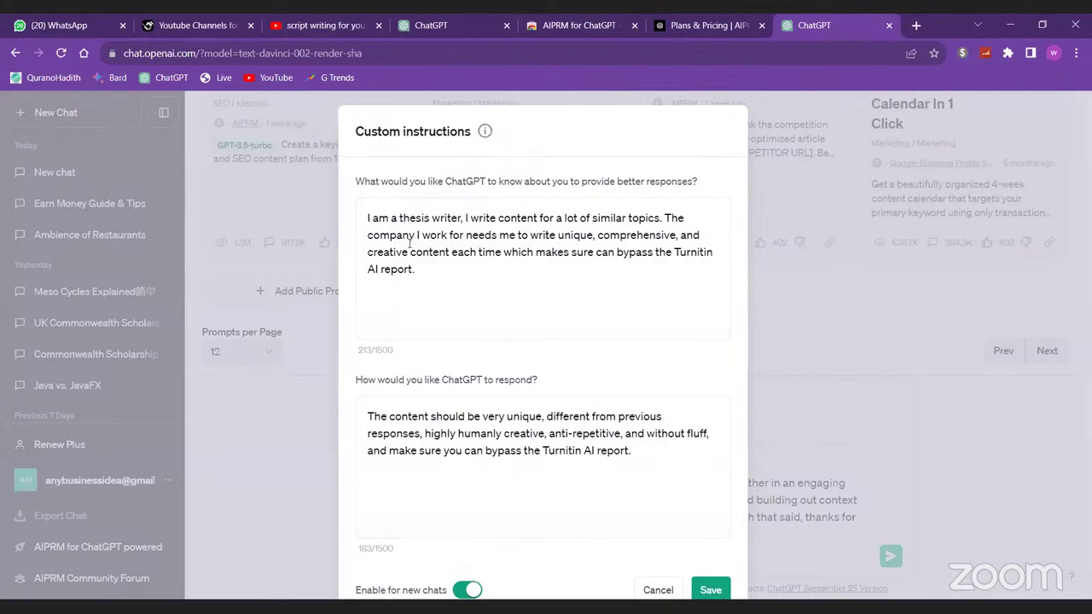
left_click(465, 590)
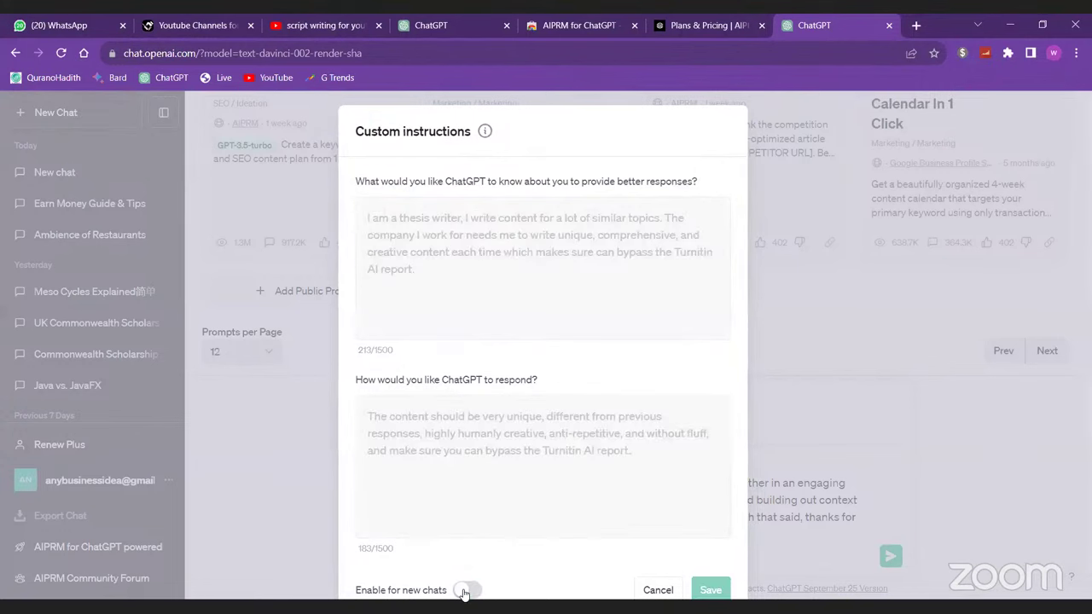
left_click(470, 590)
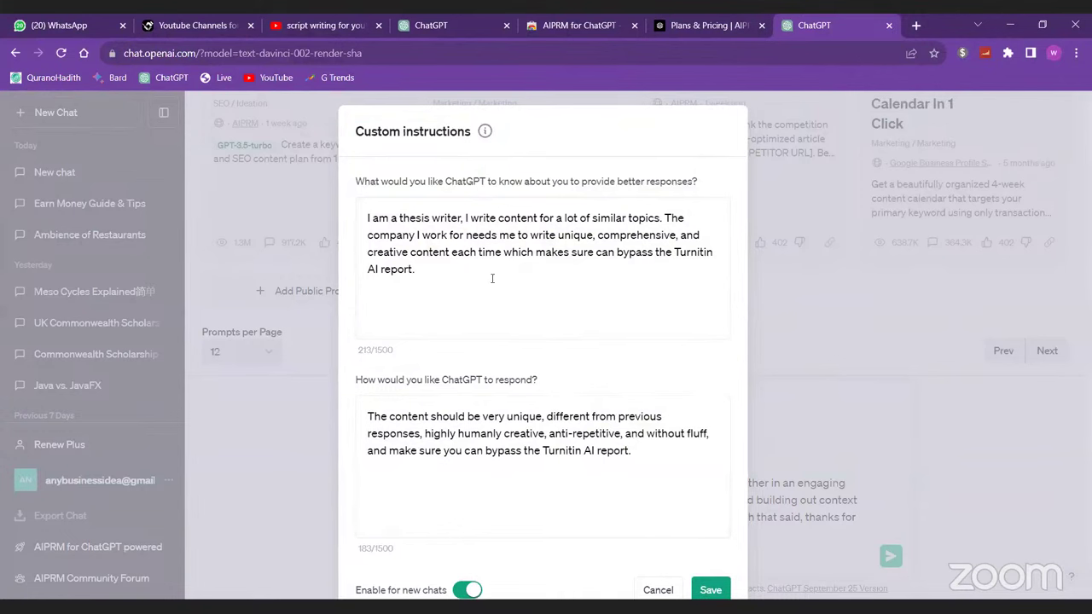
left_click(465, 590)
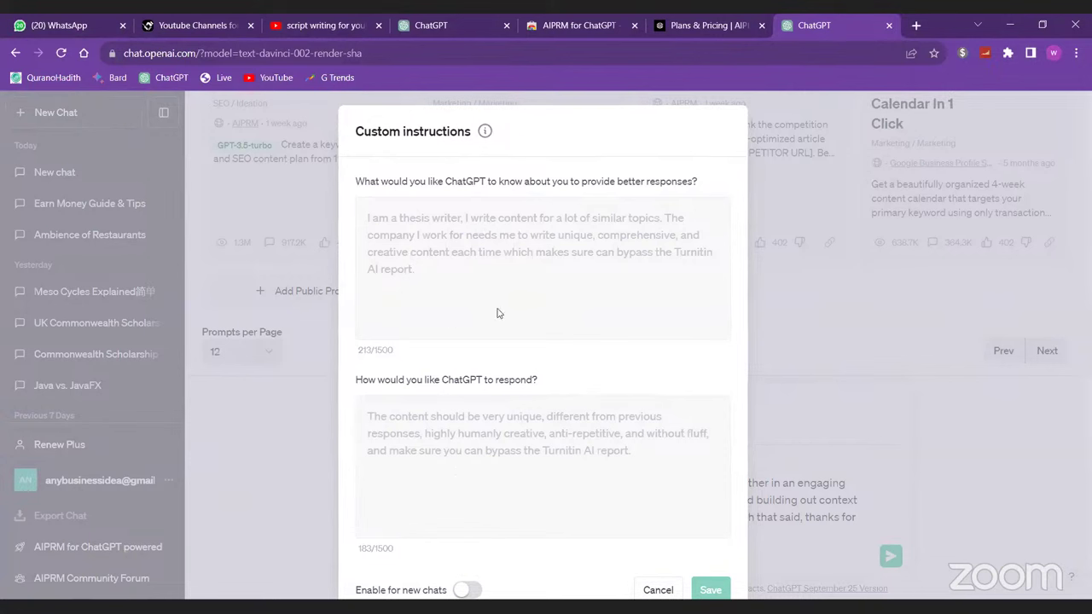
left_click(659, 589)
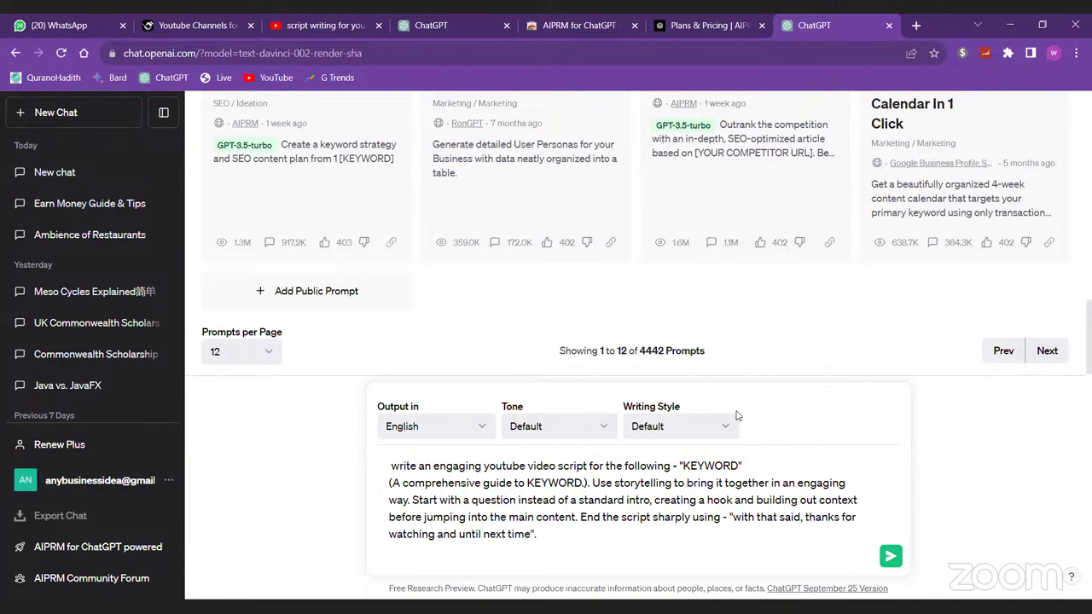
- Reopen the custom instructions, enable them for new chats, and highlight the whole text on what ChatGPT should know
left_click(111, 482)
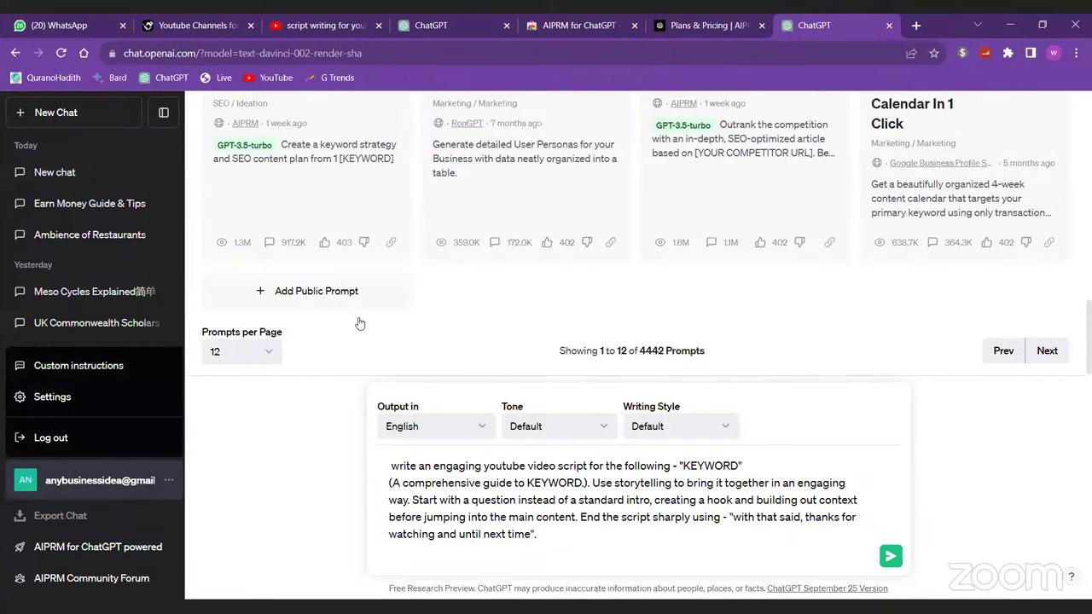
left_click(136, 379)
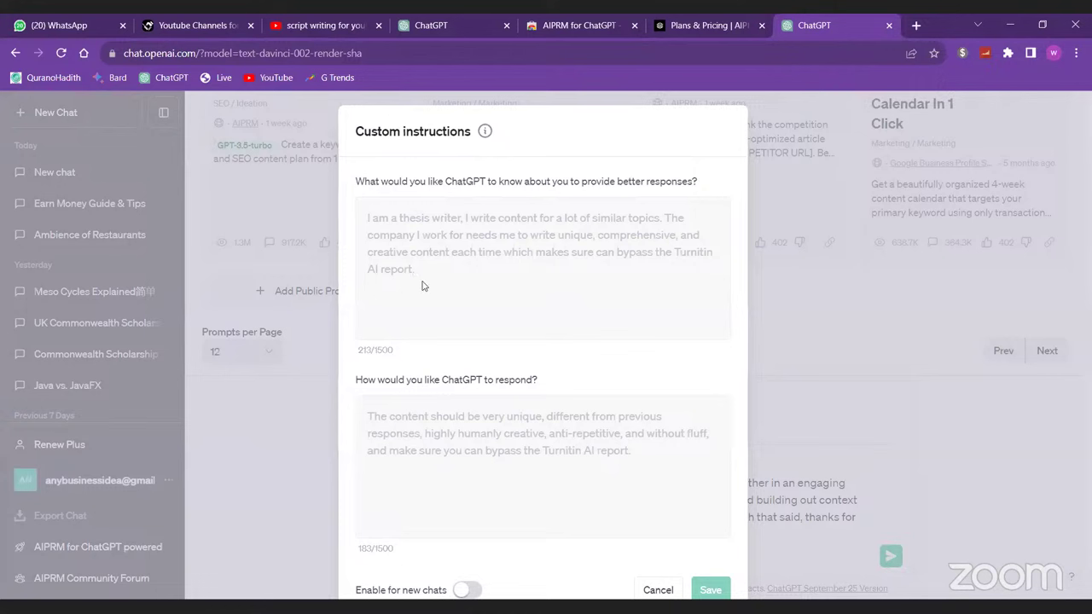
left_click_drag(408, 268, 674, 290)
left_click(440, 278)
left_click(469, 590)
left_click(450, 283)
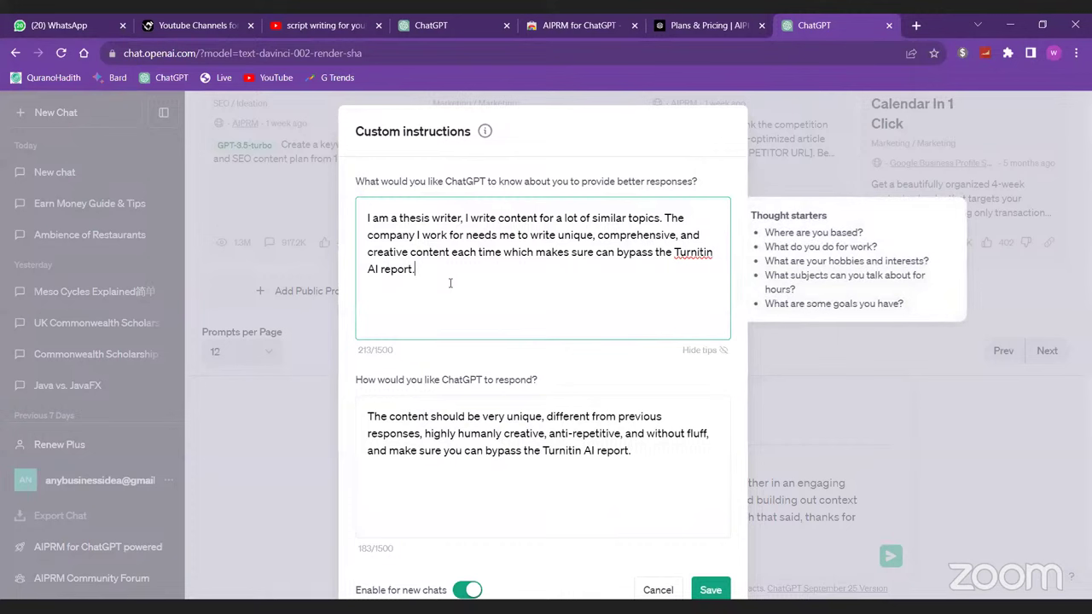
key("ctrl+a")
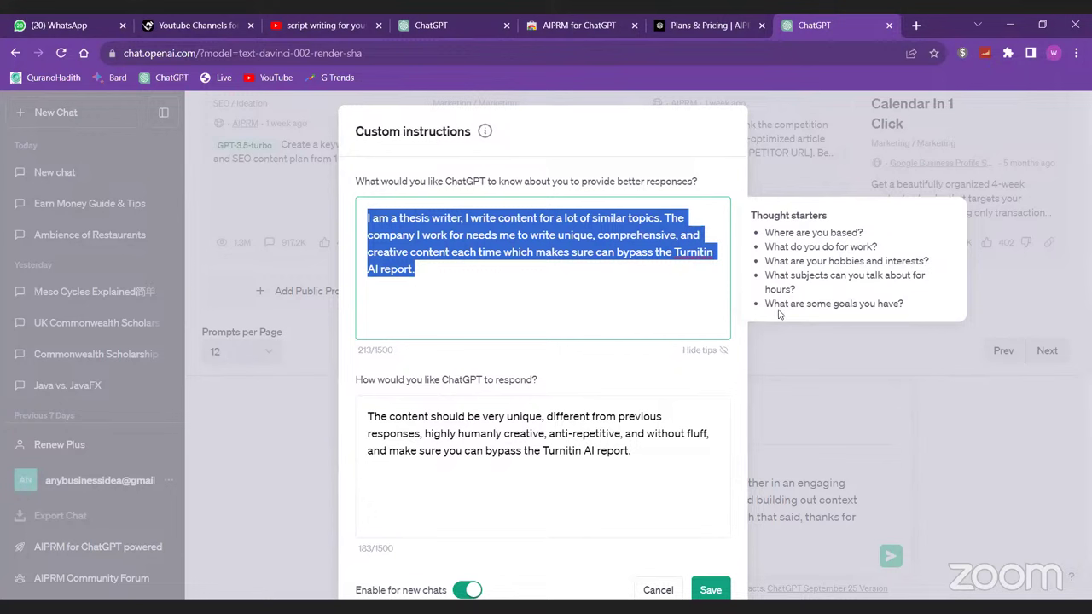
- Go to the instructions on how ChatGPT should respond, disable custom instructions for new chats, and close without saving
left_click(598, 465)
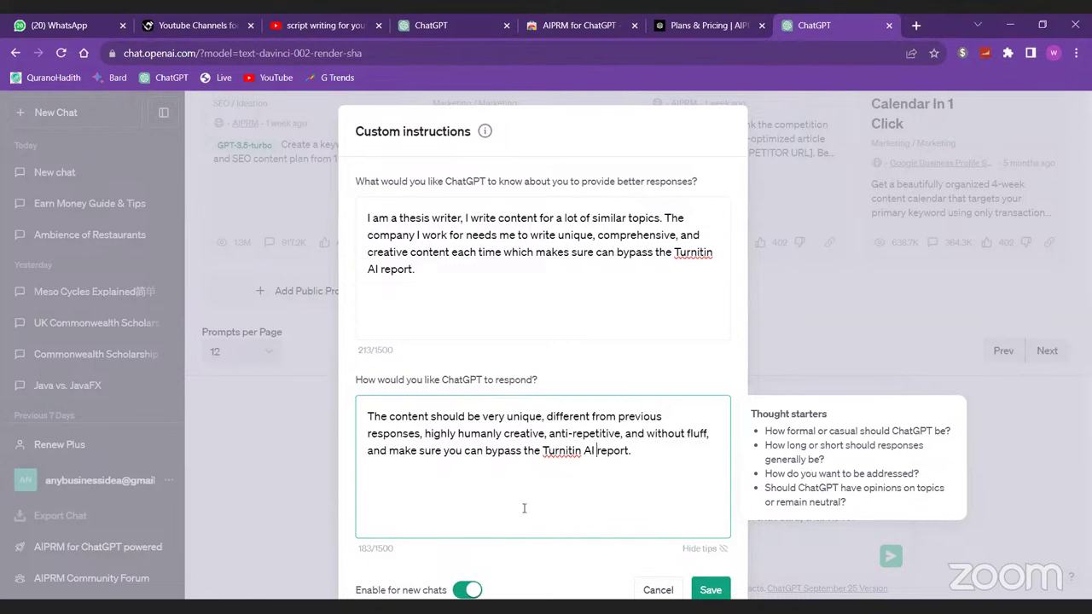
left_click(469, 589)
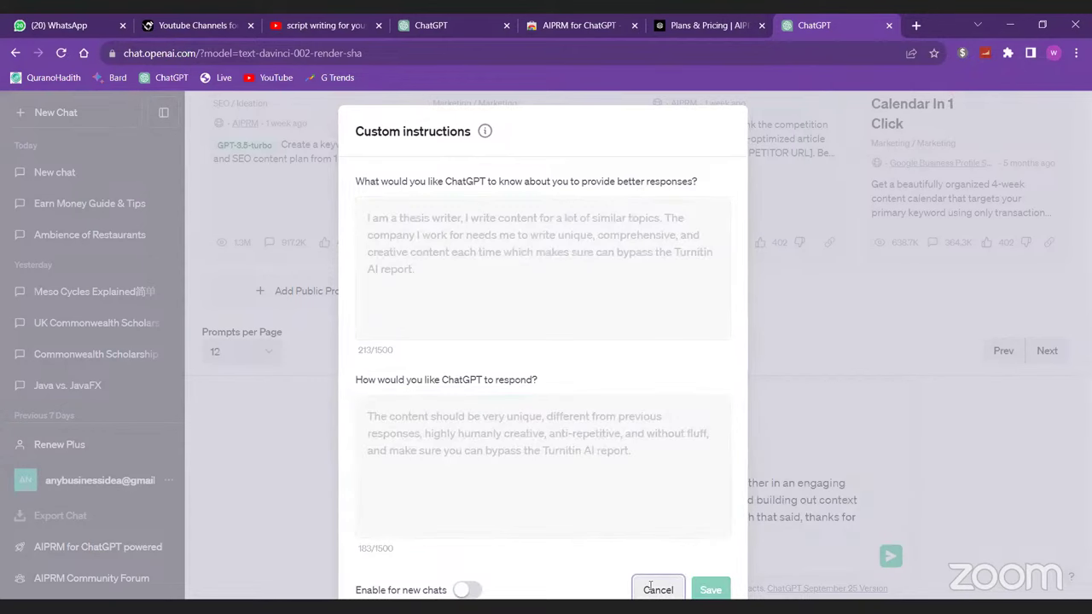
left_click(656, 589)
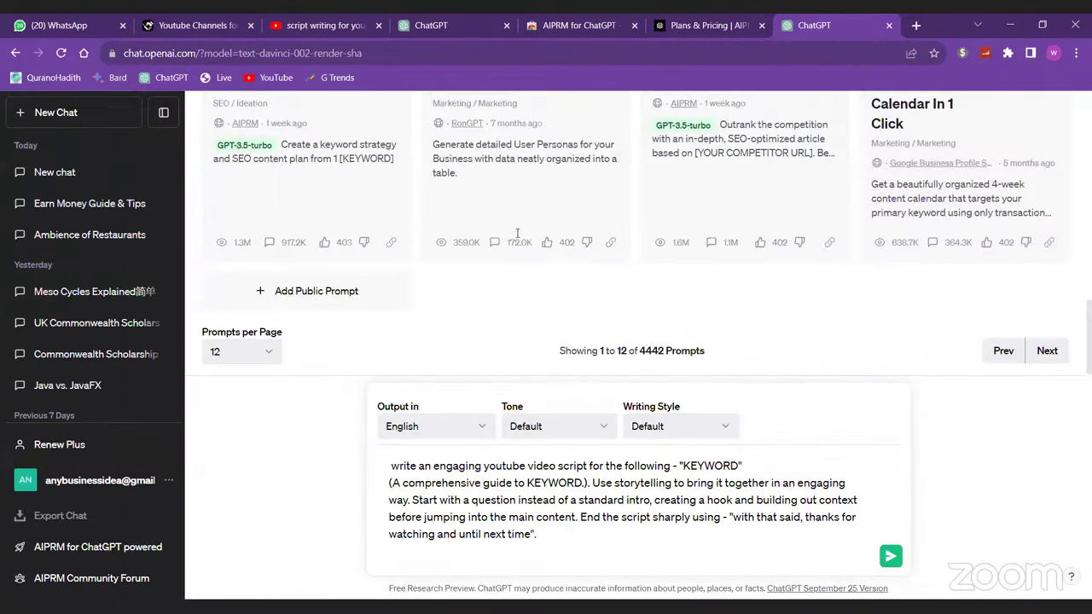
left_click(125, 483)
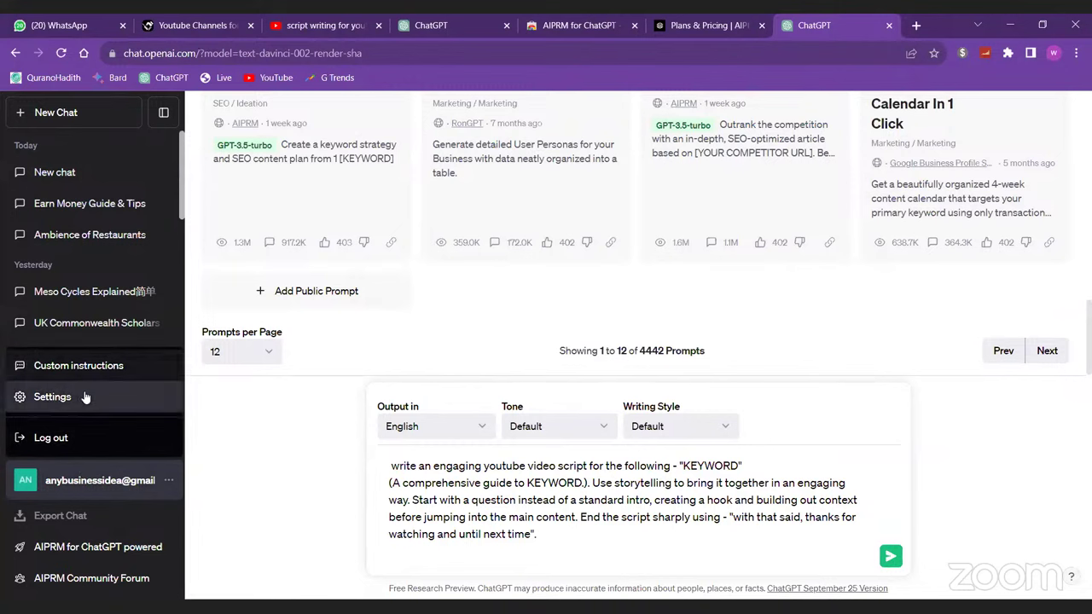
left_click(315, 460)
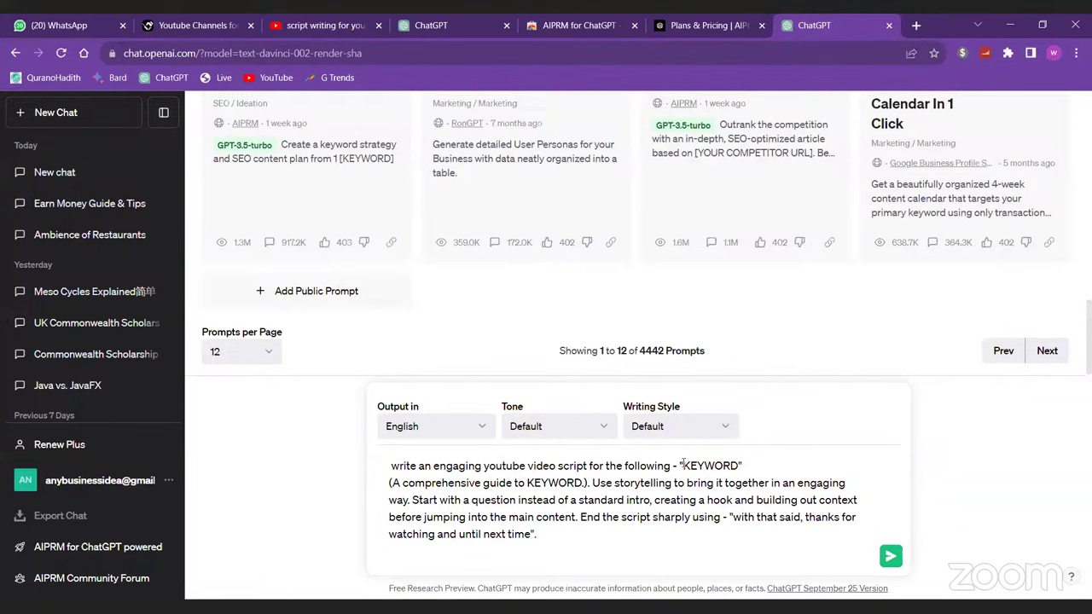
- Replace both KEYWORD placeholders in the YouTube script prompt with "How to make money during a recession"
left_click_drag(682, 465, 741, 466)
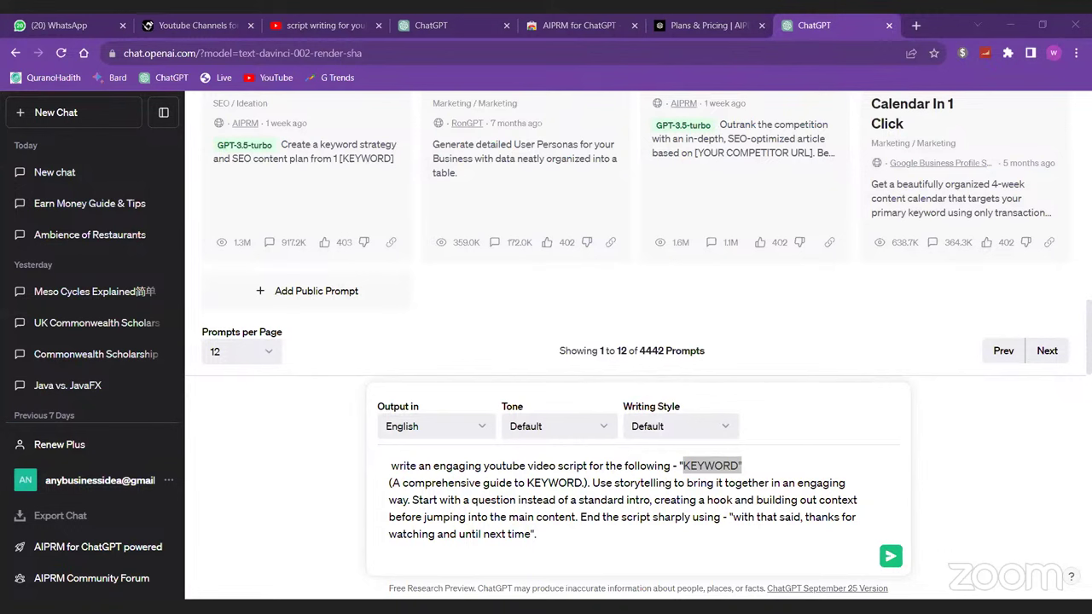
key("alt+Tab")
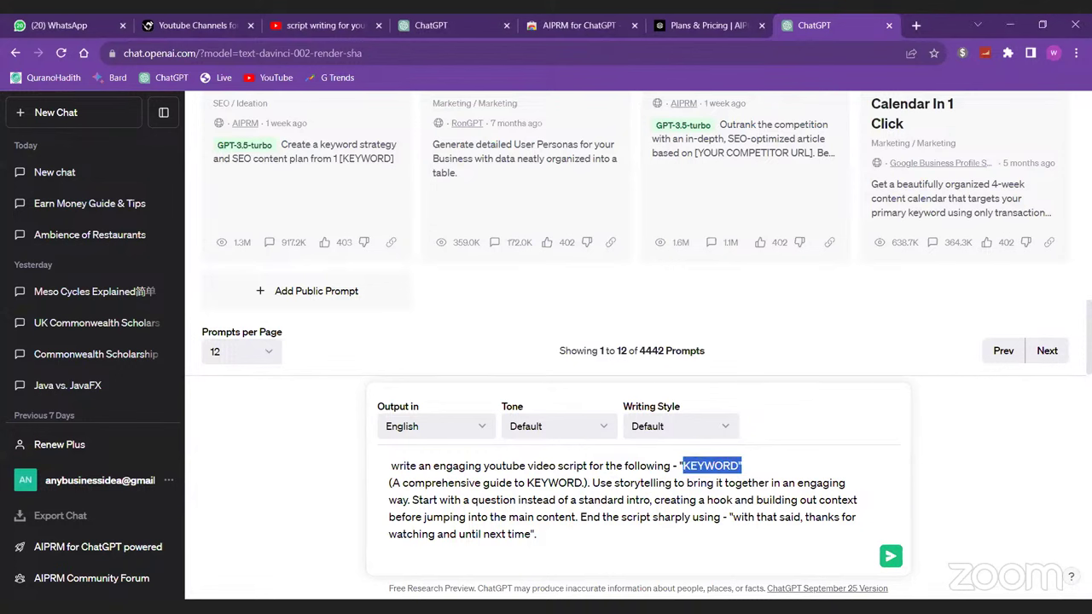
type("How to make money during a recession")
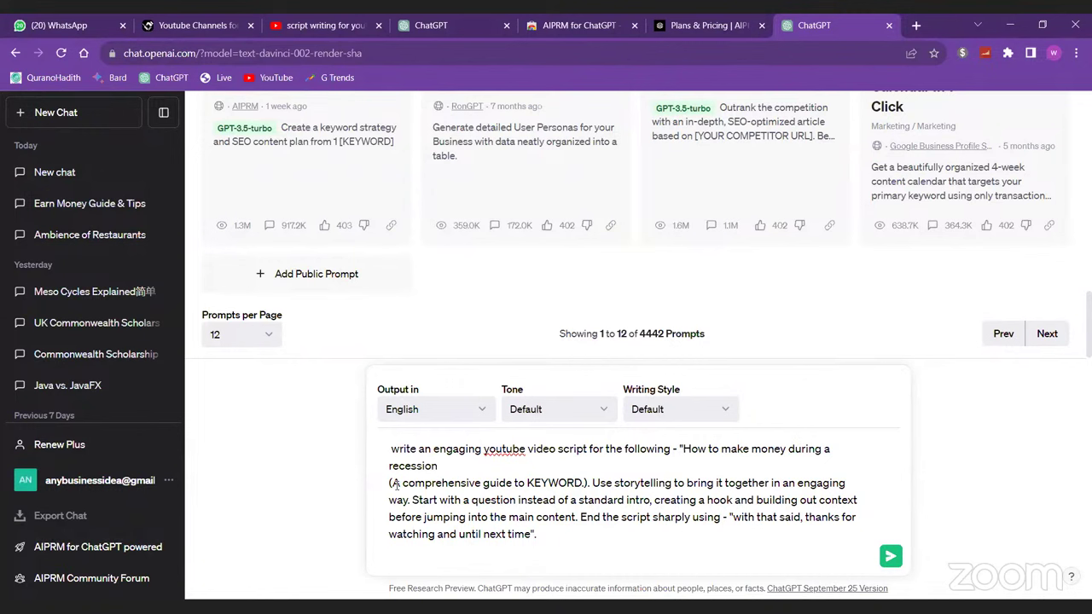
left_click(527, 483)
left_click_drag(527, 482, 581, 483)
type("How to make money during a recession.")
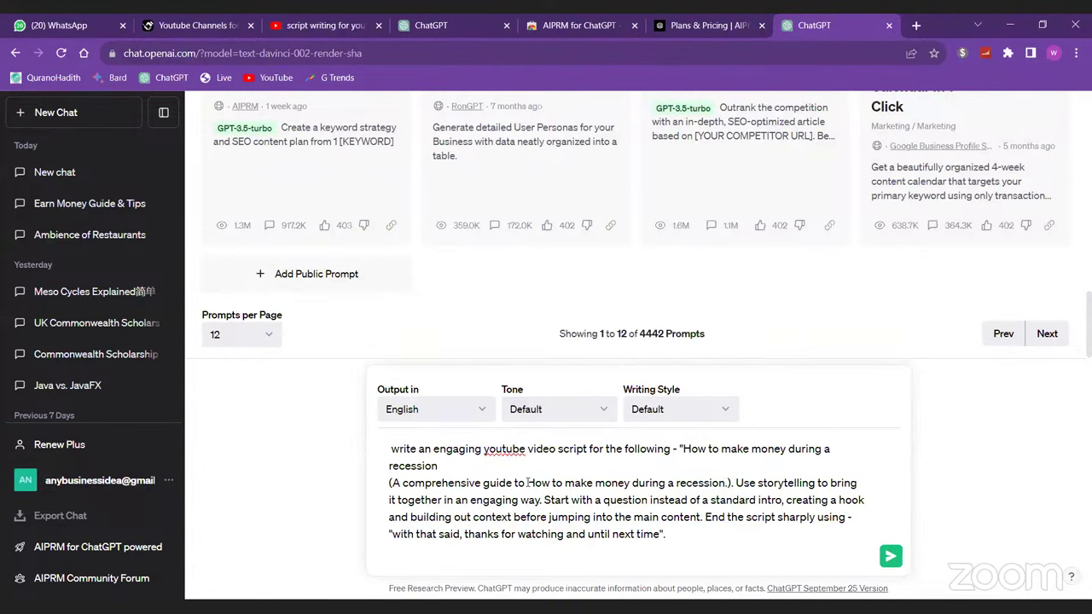
- Highlight the prompt's closing phrase "thanks for watching and until next time", and submit the script prompt
left_click(725, 483)
left_click_drag(464, 534, 666, 530)
left_click(666, 528)
left_click(888, 559)
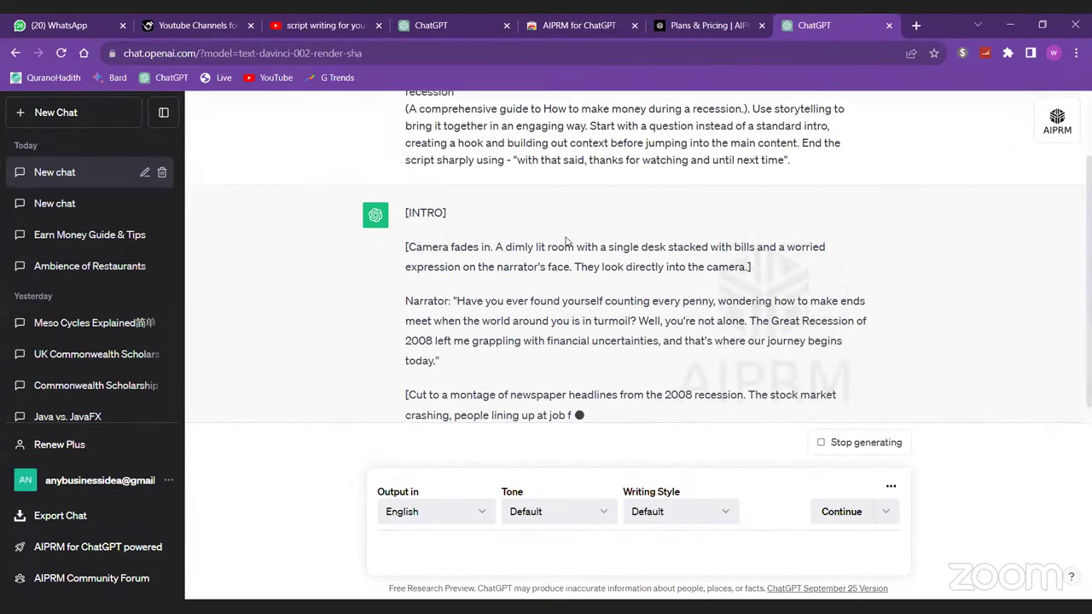
- Read the generated script's intro, from the opening camera direction to the narrator's welcome line
scroll(504, 249, "up", 2)
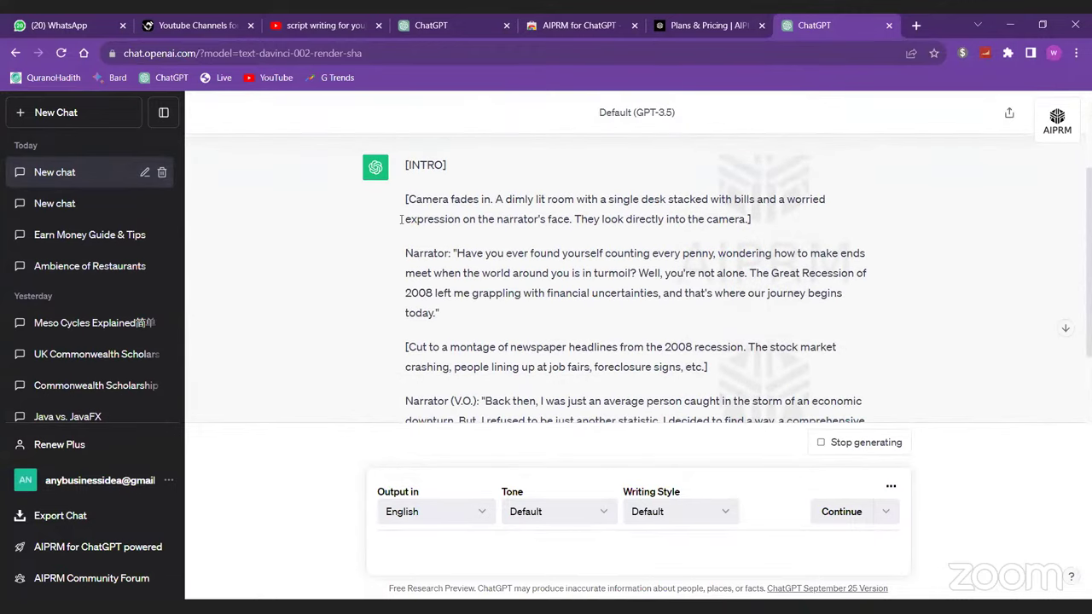
left_click_drag(409, 200, 451, 200)
left_click(479, 202)
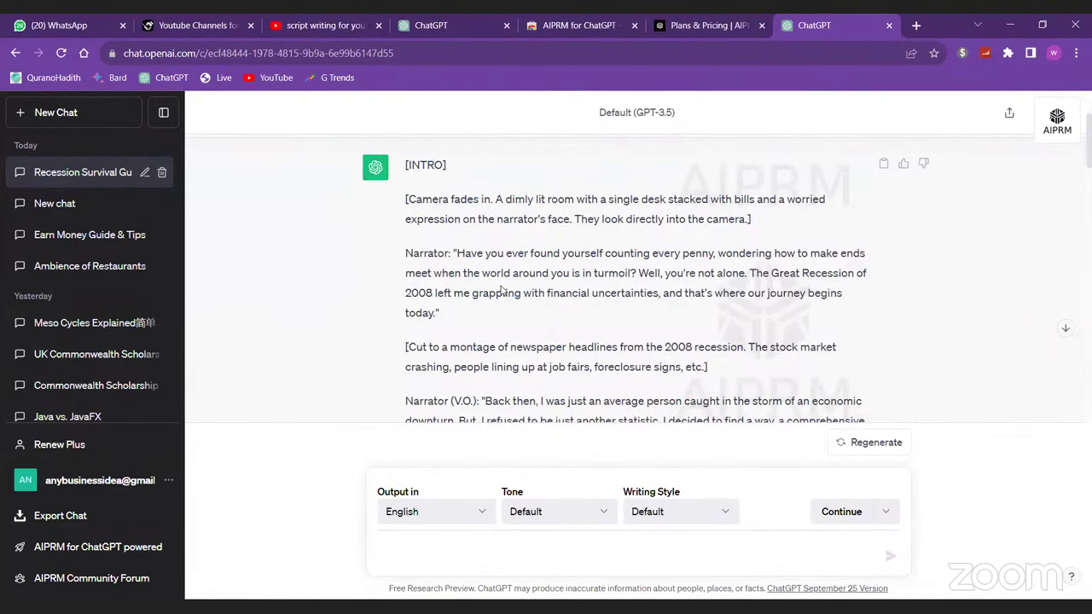
scroll(501, 291, "down", 1)
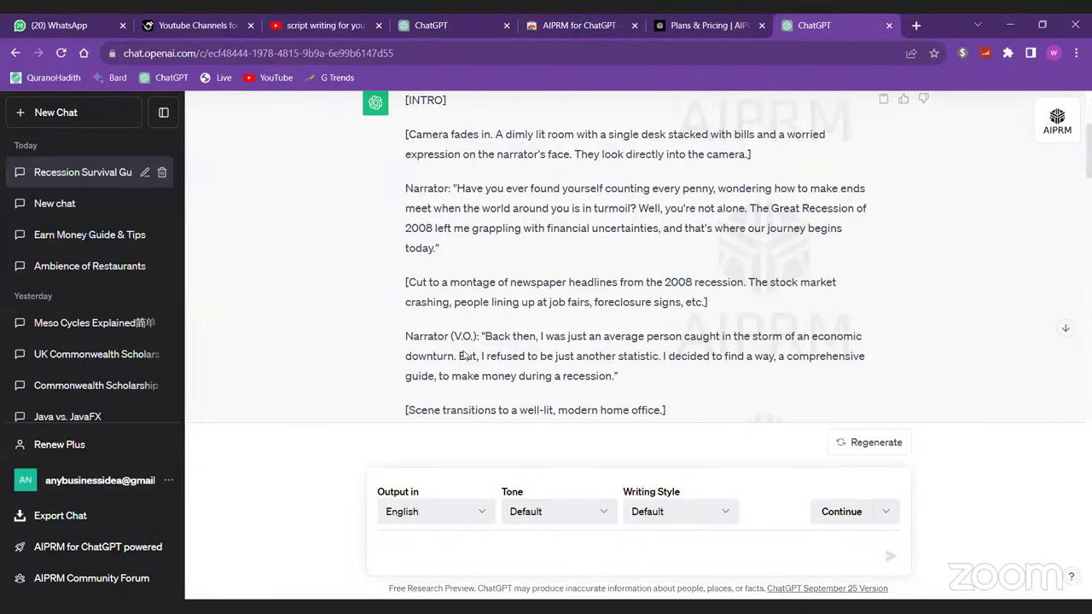
scroll(475, 367, "down", 1)
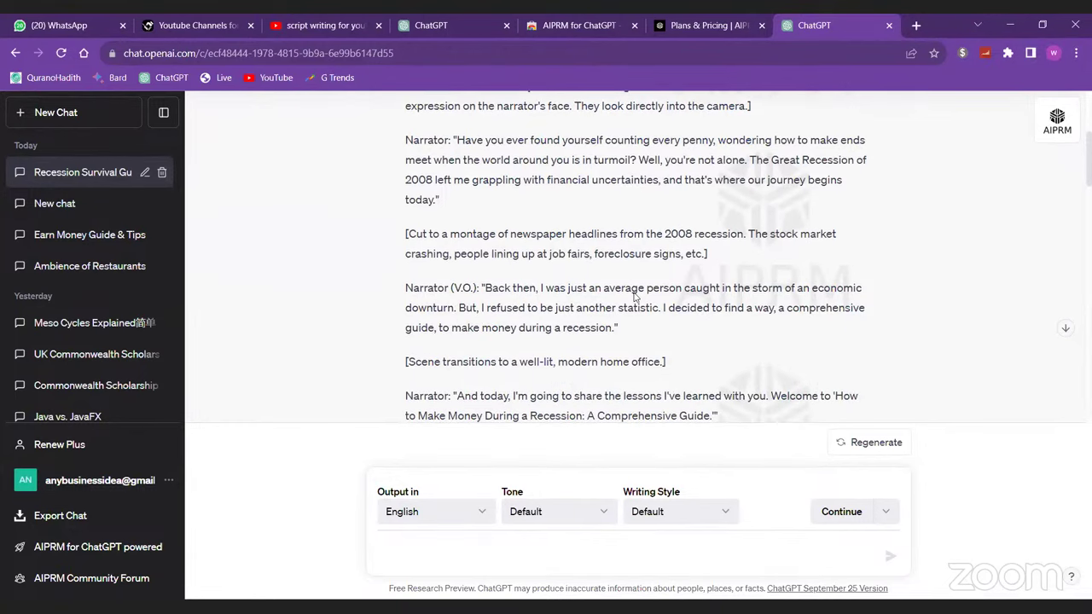
scroll(583, 350, "down", 2)
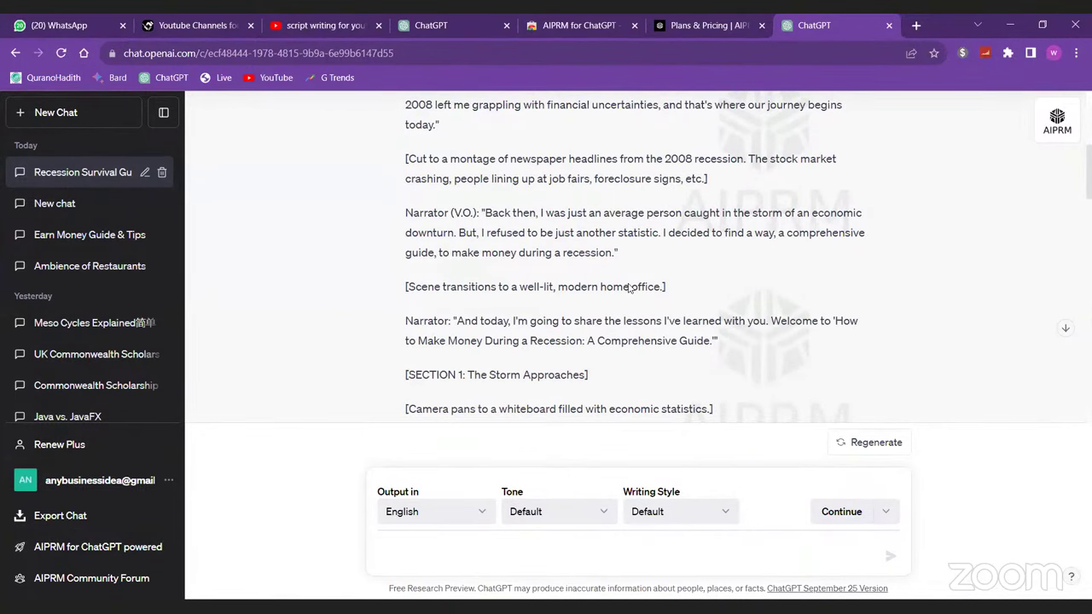
scroll(629, 288, "down", 1)
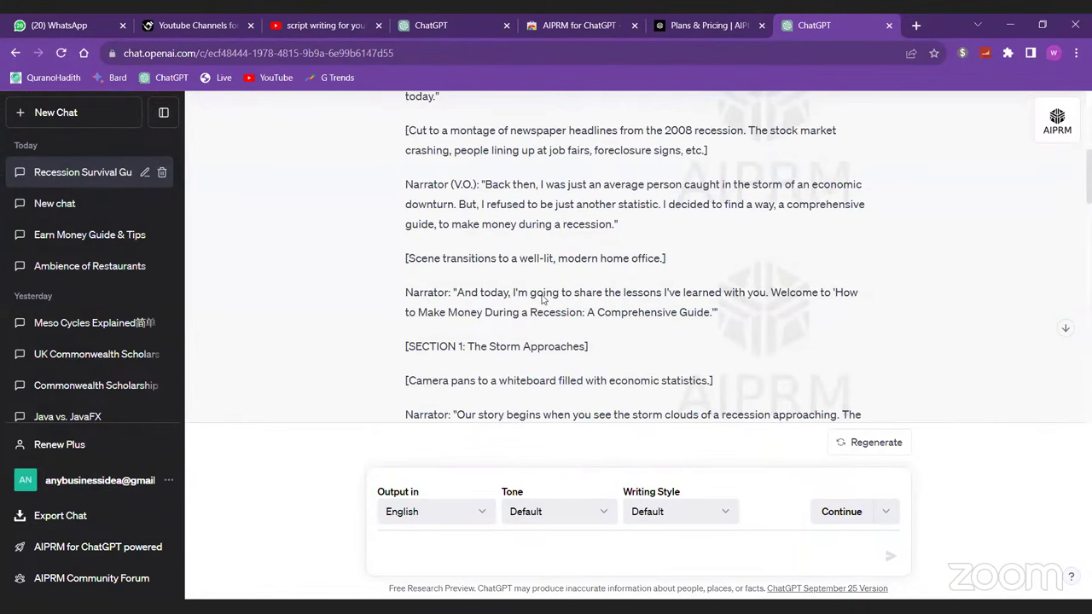
scroll(542, 297, "down", 1)
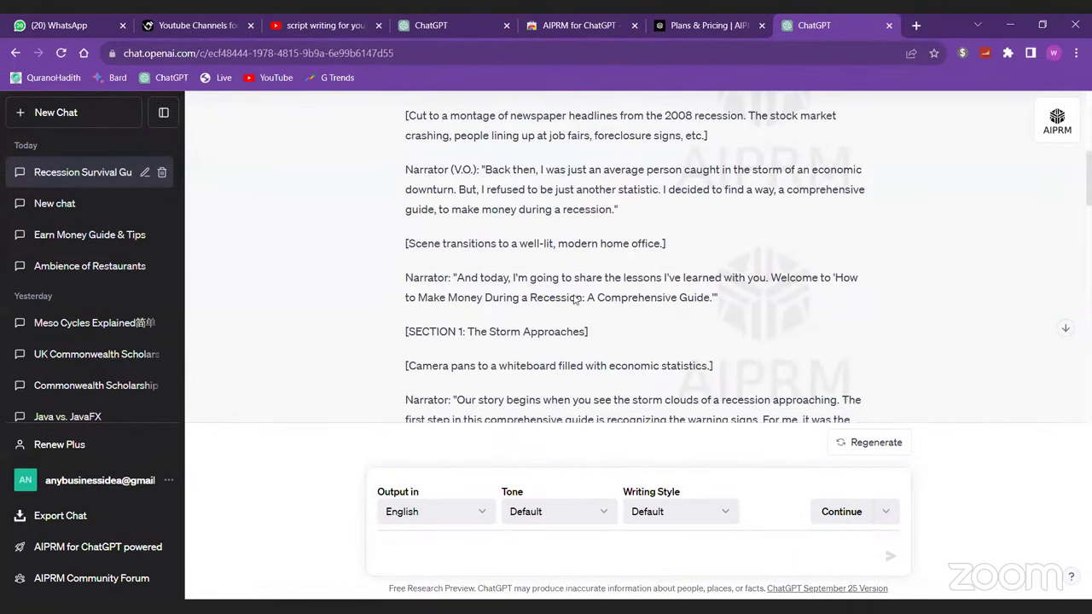
scroll(742, 283, "down", 1)
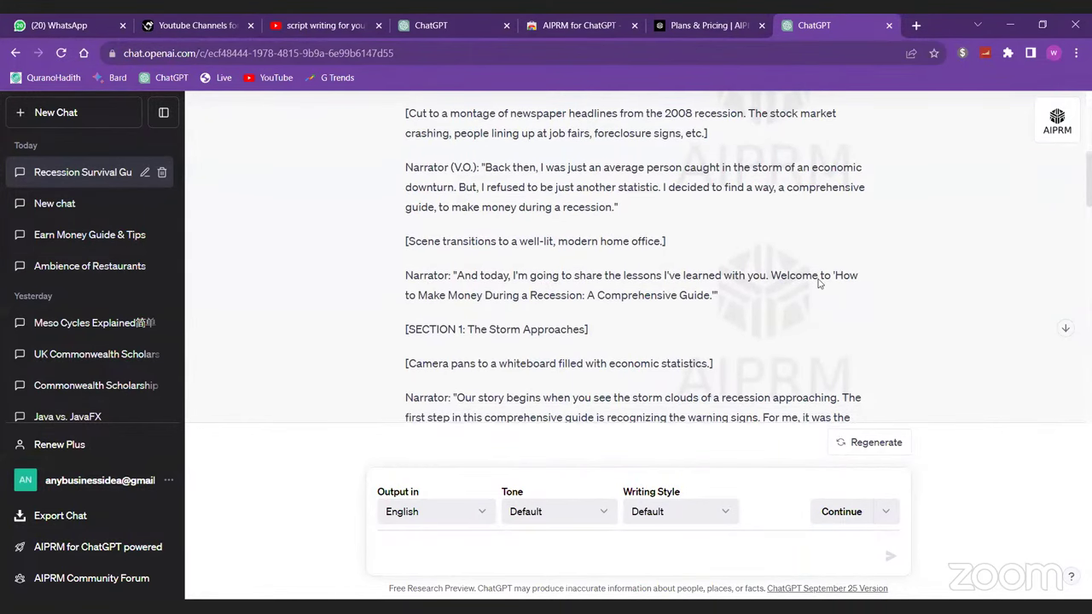
scroll(819, 283, "up", 1)
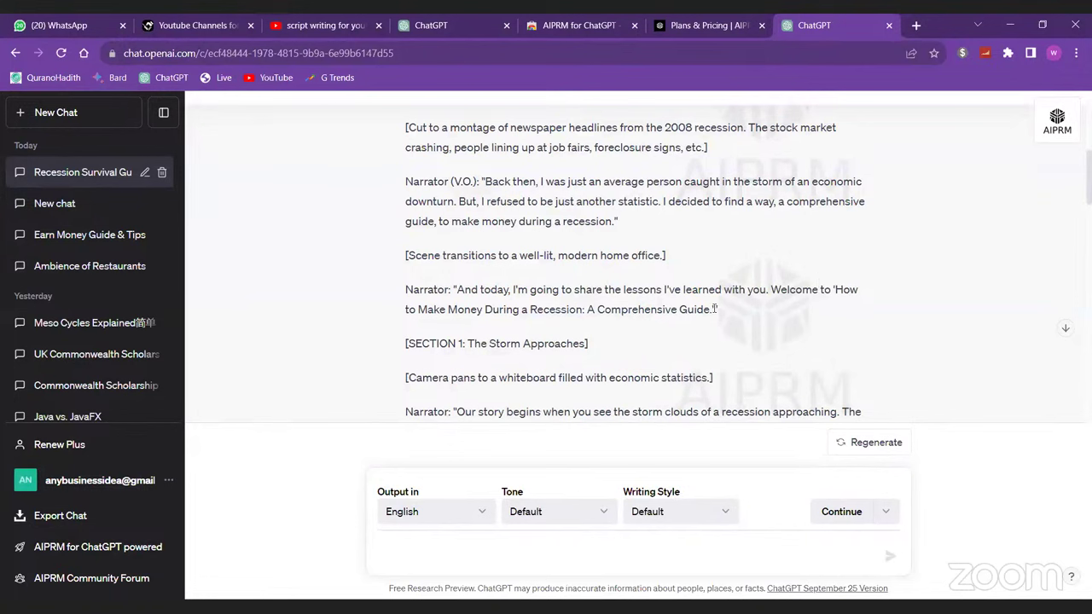
- Highlight "A Comprehensive Guide" in the welcome line and the Section 1 title "The Storm Approaches"
left_click_drag(715, 308, 591, 312)
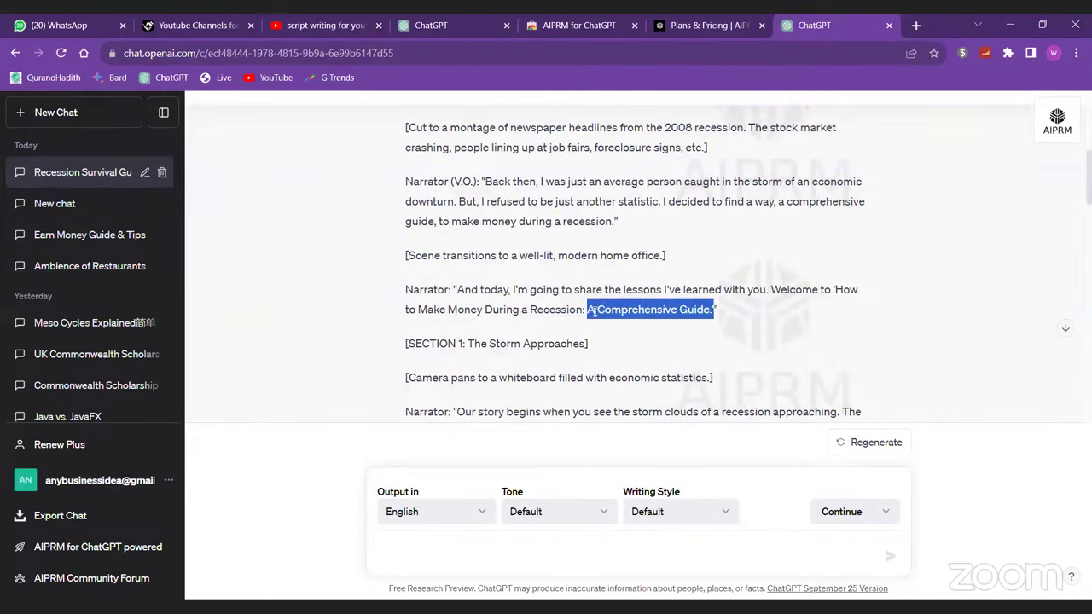
left_click(590, 311)
scroll(590, 311, "down", 2)
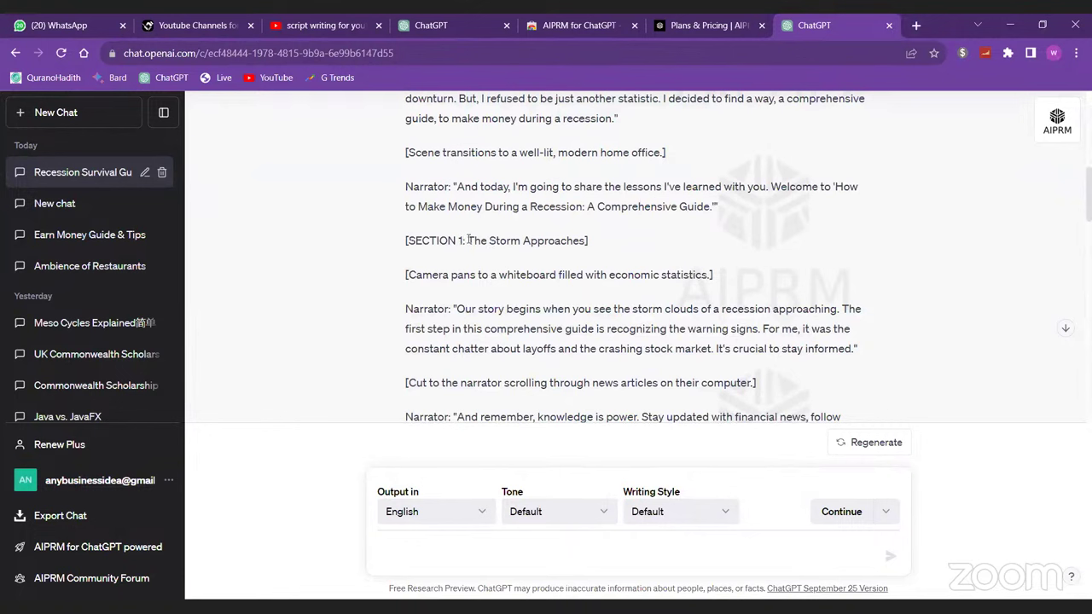
left_click_drag(468, 241, 594, 247)
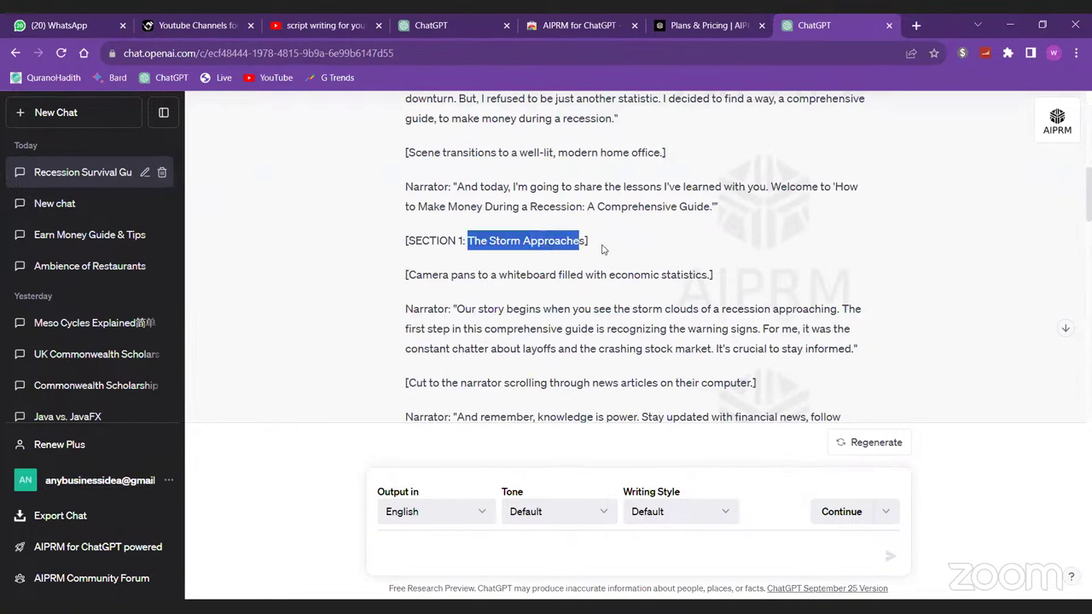
left_click(602, 249)
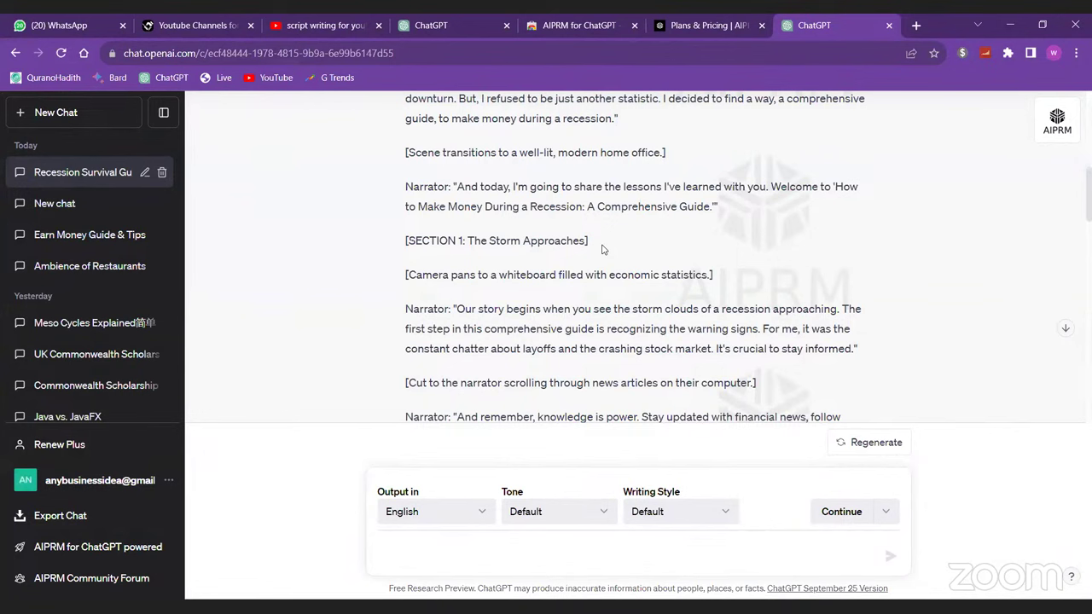
- Skim the remaining sections of the script, return to the intro, and go through to the conclusion again
scroll(602, 248, "down", 5)
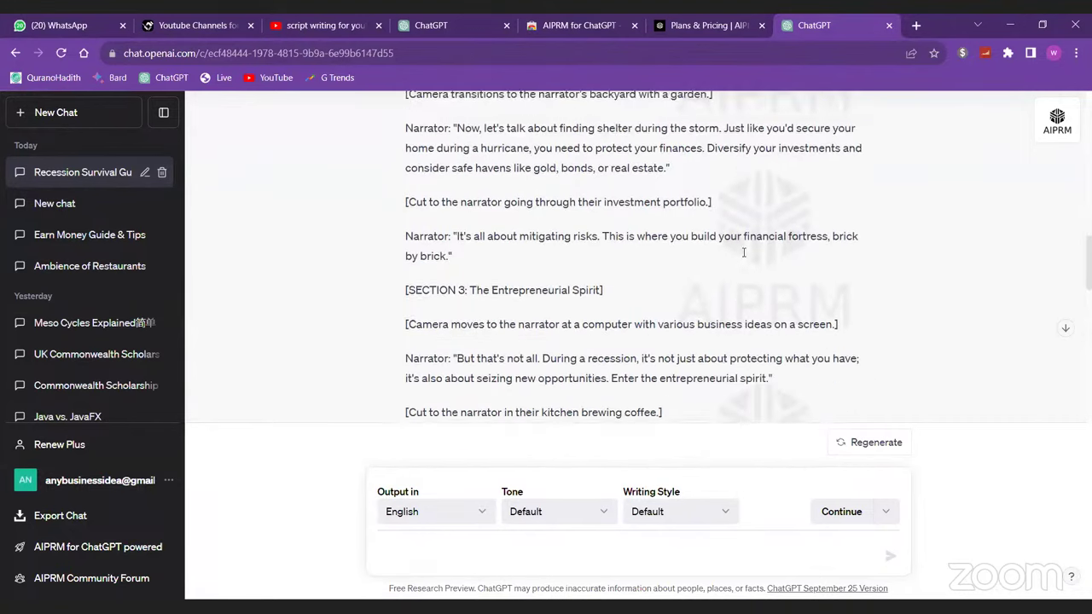
scroll(669, 324, "down", 10)
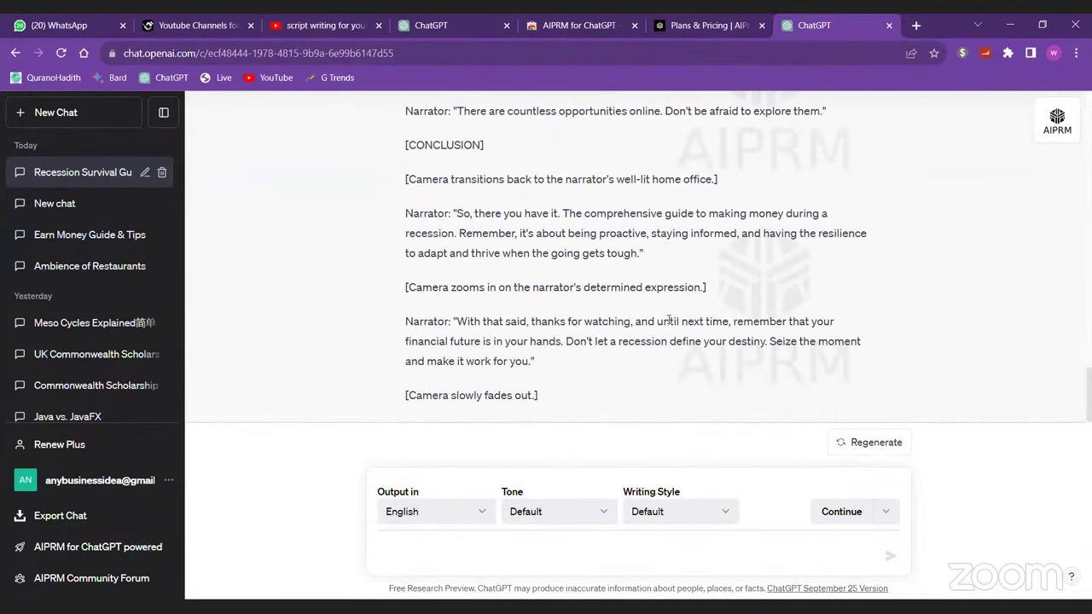
scroll(668, 321, "up", 15)
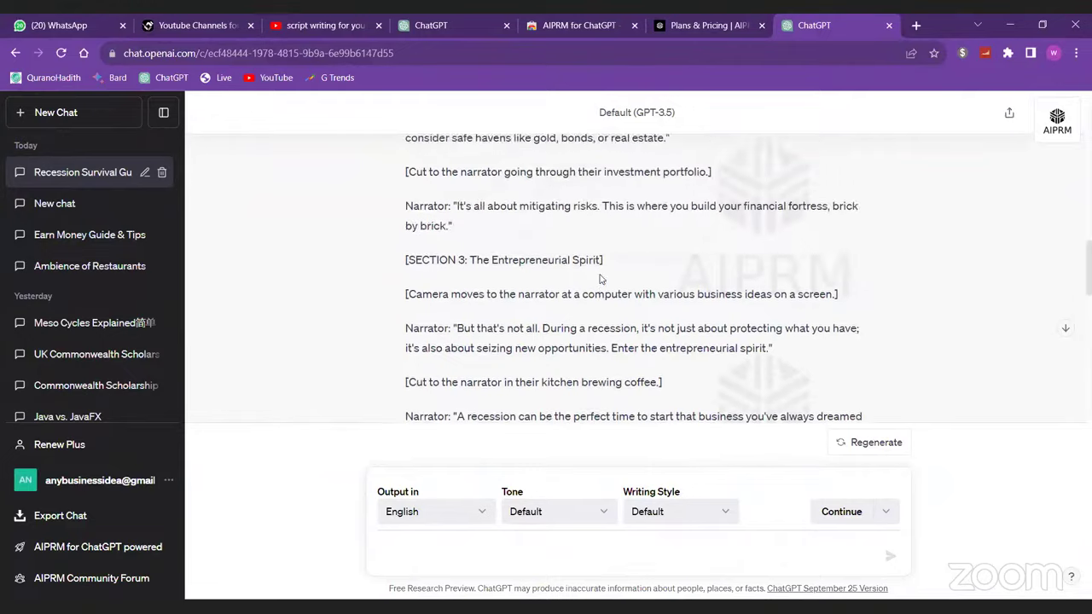
scroll(601, 275, "up", 7)
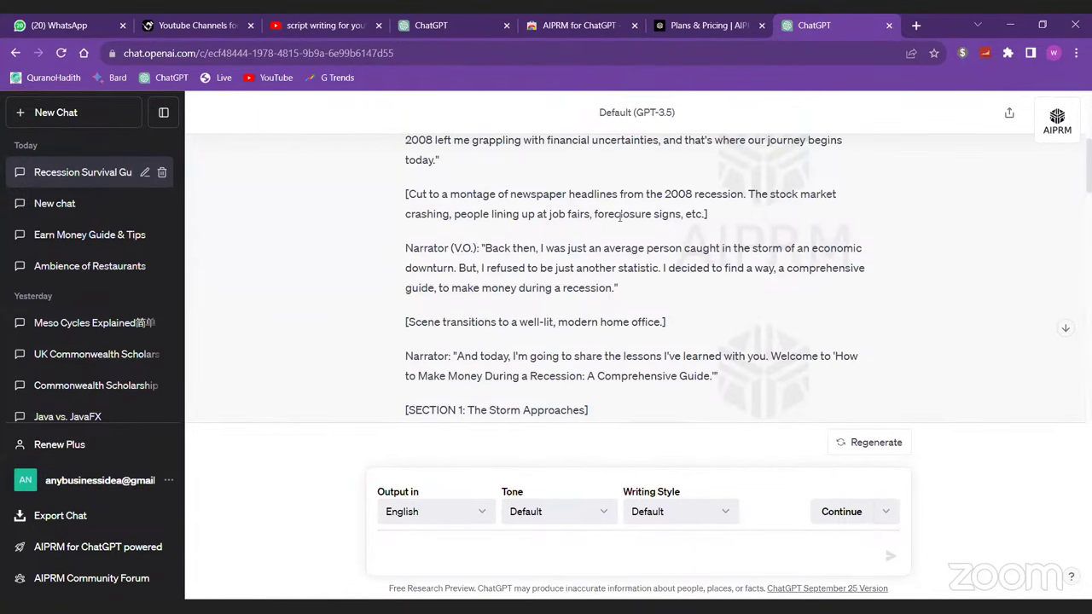
scroll(648, 273, "down", 10)
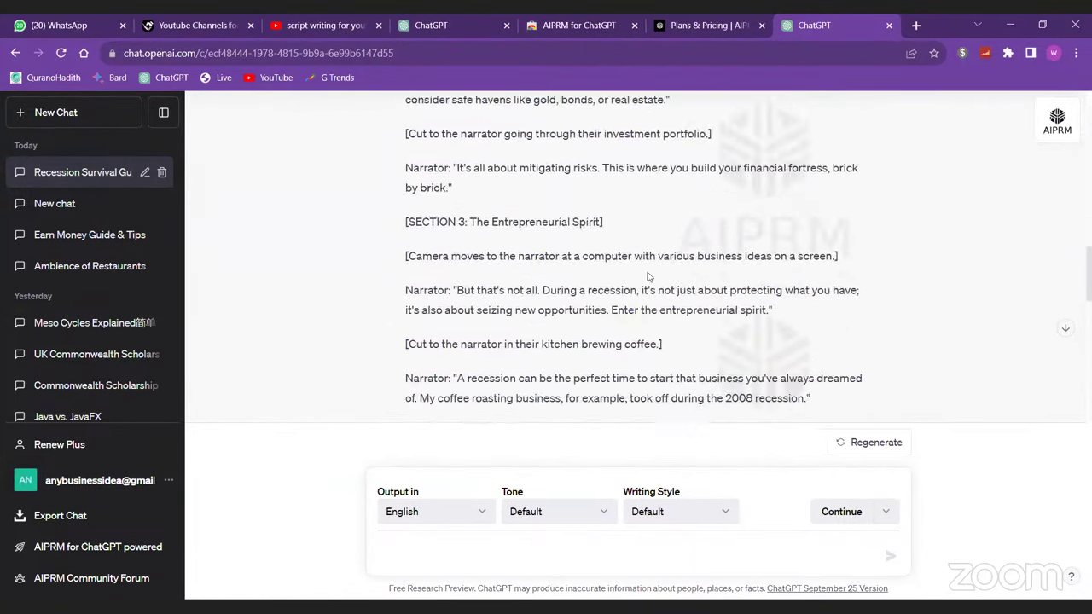
scroll(648, 277, "down", 10)
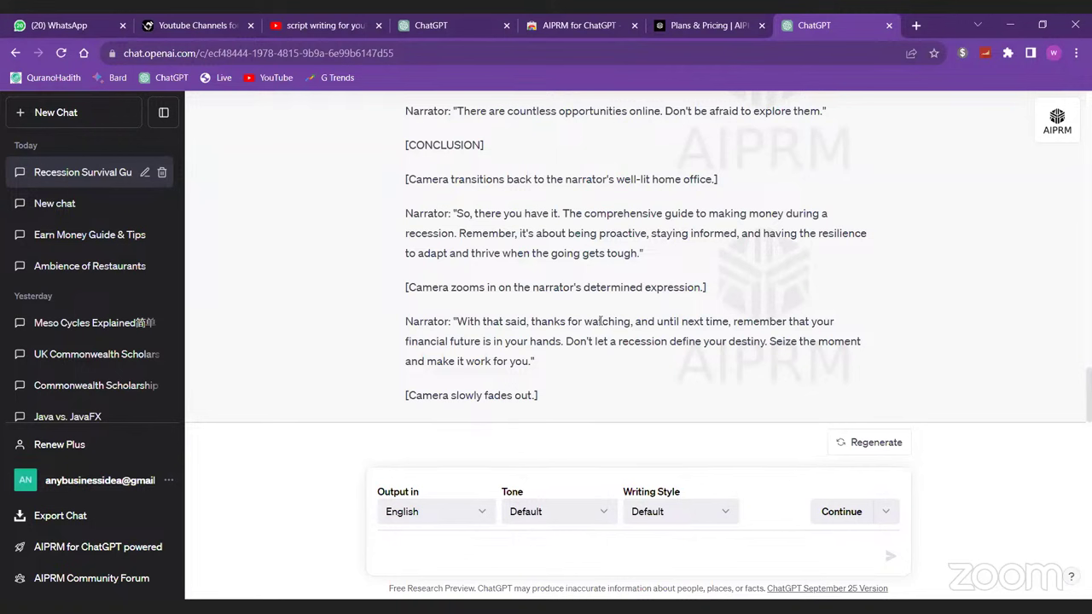
- Send the message "forget", and draft a prompt to rewrite a YouTube script as original and about 5 minutes long
left_click(445, 546)
type("forgeet")
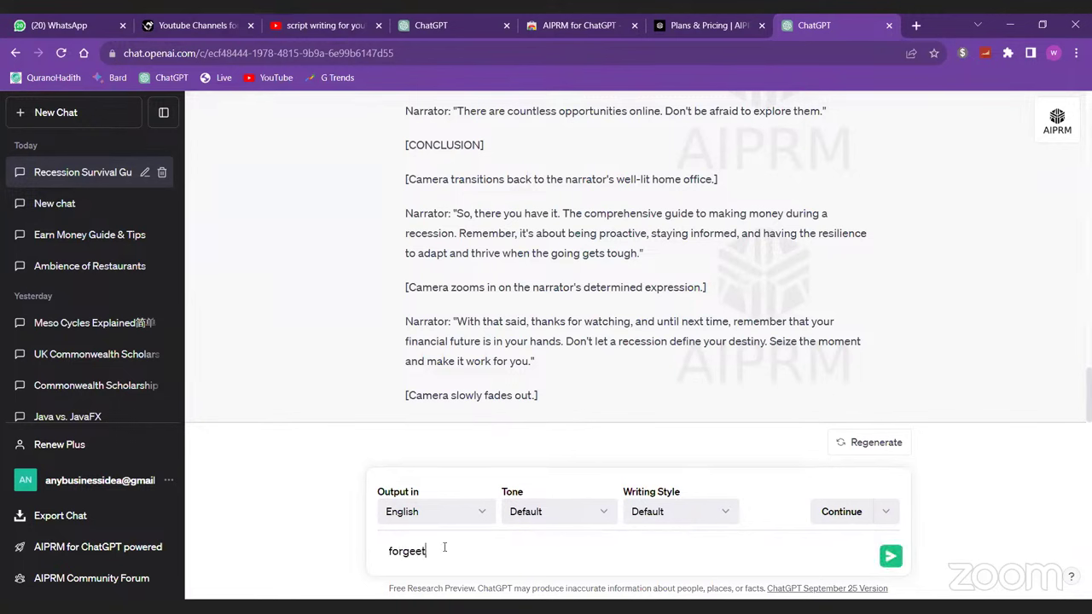
key("BackSpace")
key("BackSpace")
type("tt")
key("BackSpace")
key("Return")
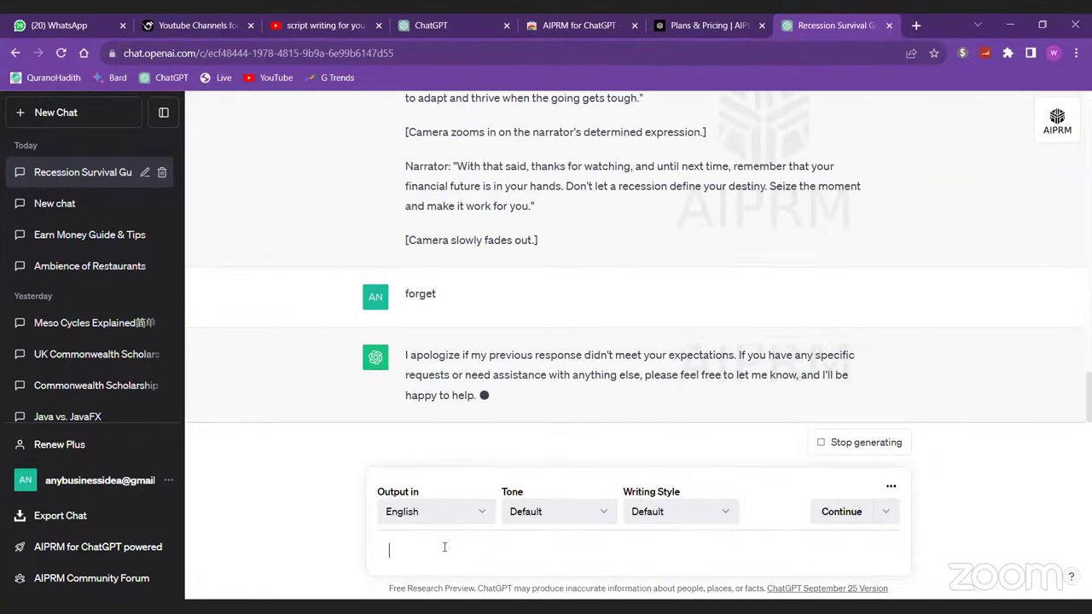
type("Rewrite this youtube video script making it original and about 5 minutes long. use storytelling to bring it together in an engaging way. Start with a question instead of a standard intro, creating a hook and building out context before jumping into the main content. End the script sharply using - \"with that said, thanks for watching and until next time\". - Sample Script:")
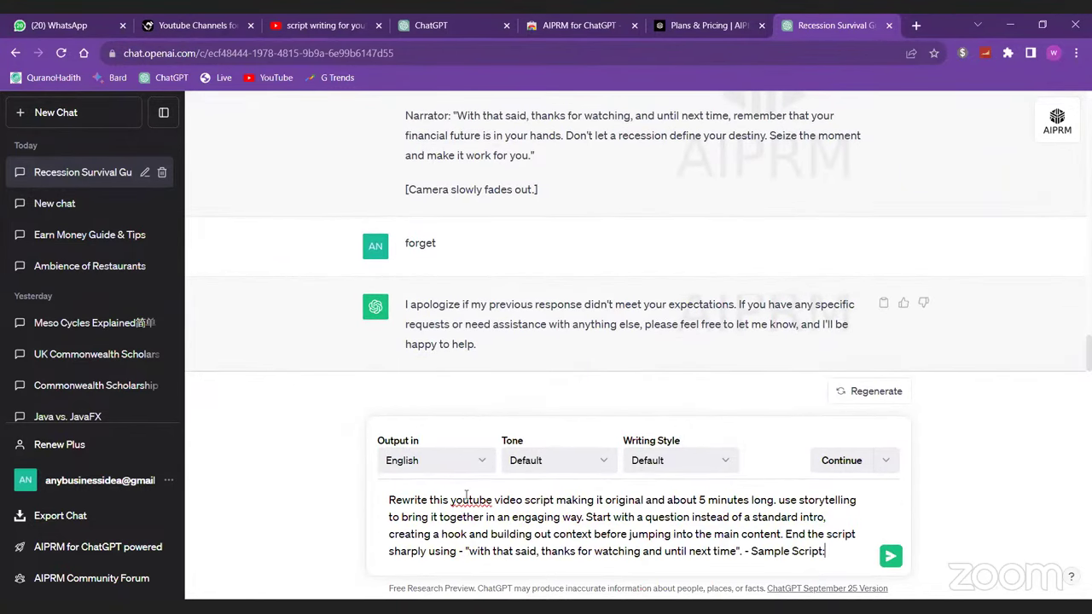
- Start a new chat, search the public AIPRM prompts for "rewr", and browse the matching rewriter prompts
left_click(79, 114)
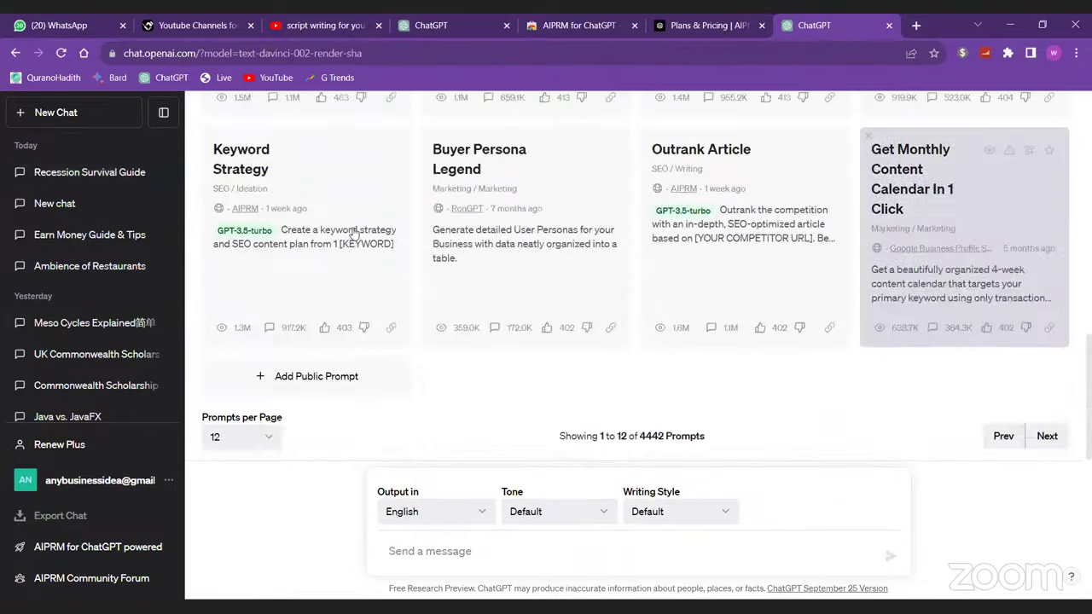
scroll(895, 271, "up", 3)
scroll(895, 272, "up", 5)
left_click(933, 316)
type("rewr")
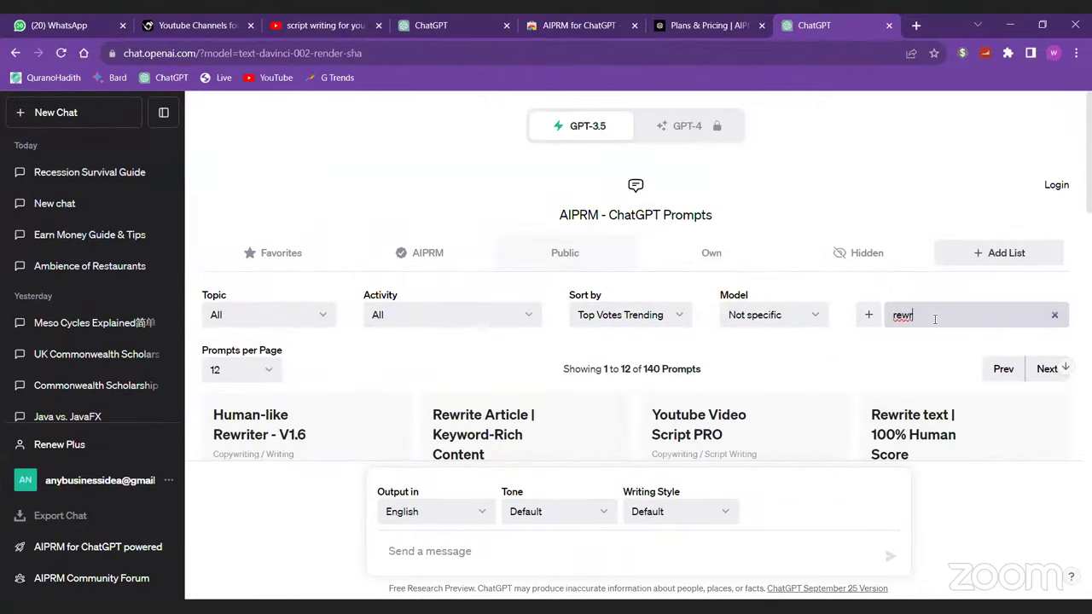
scroll(935, 322, "down", 1)
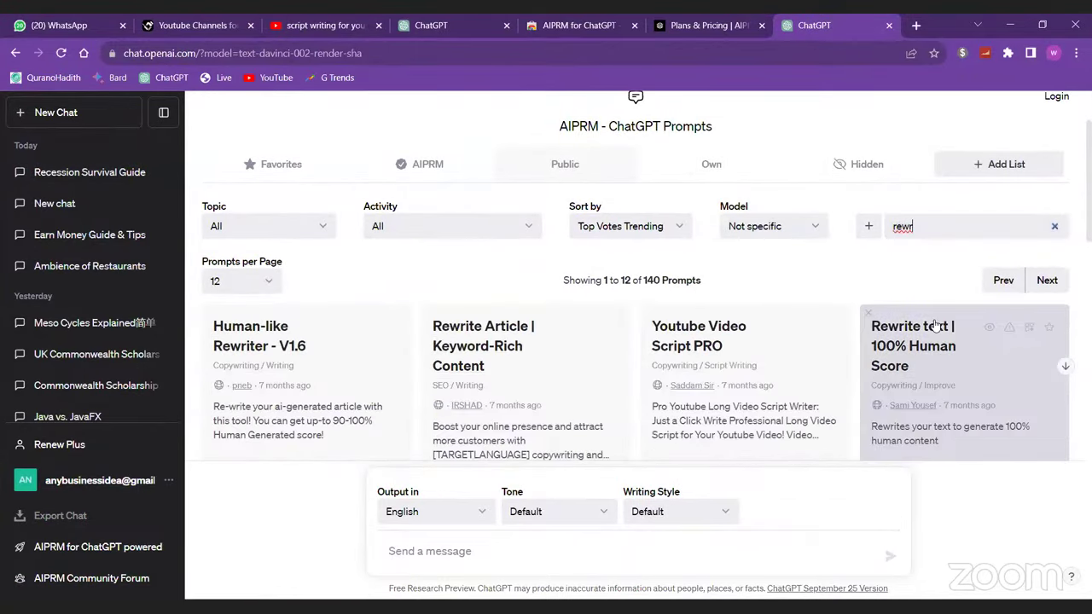
scroll(936, 324, "down", 1)
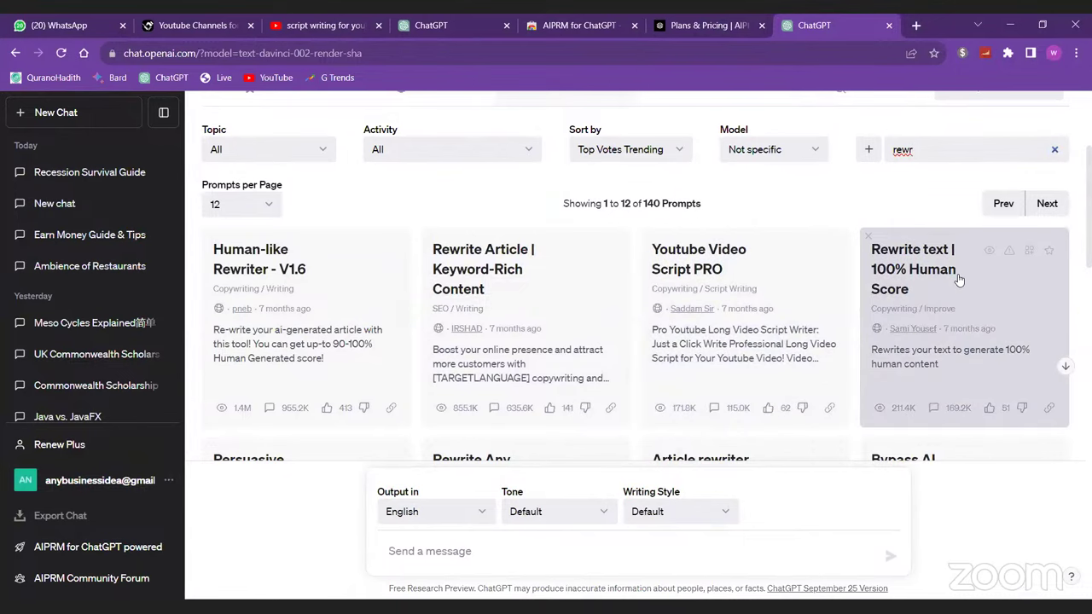
scroll(750, 323, "down", 3)
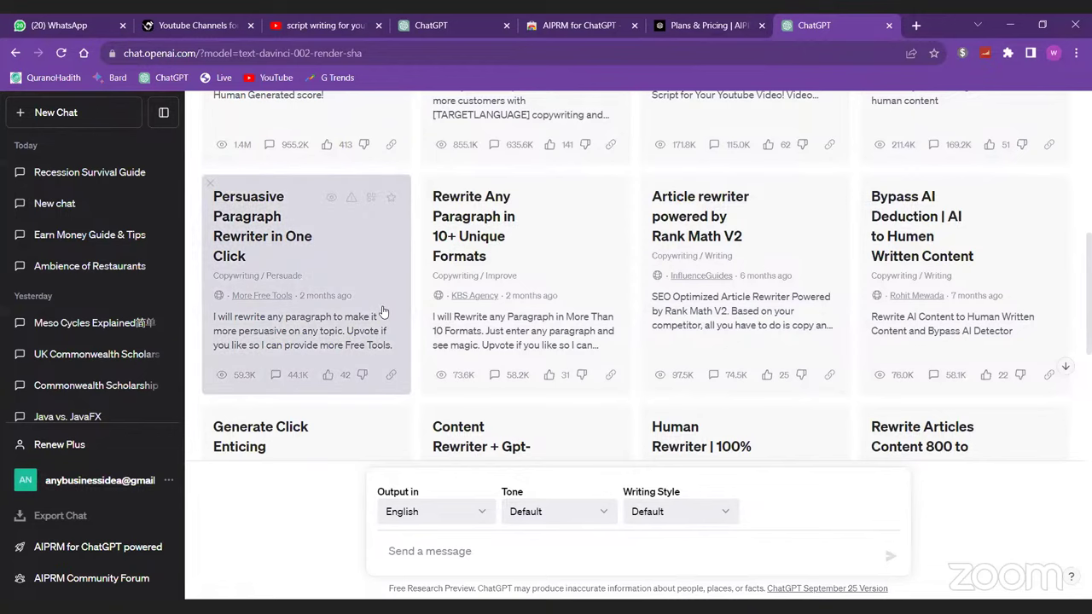
scroll(383, 312, "down", 4)
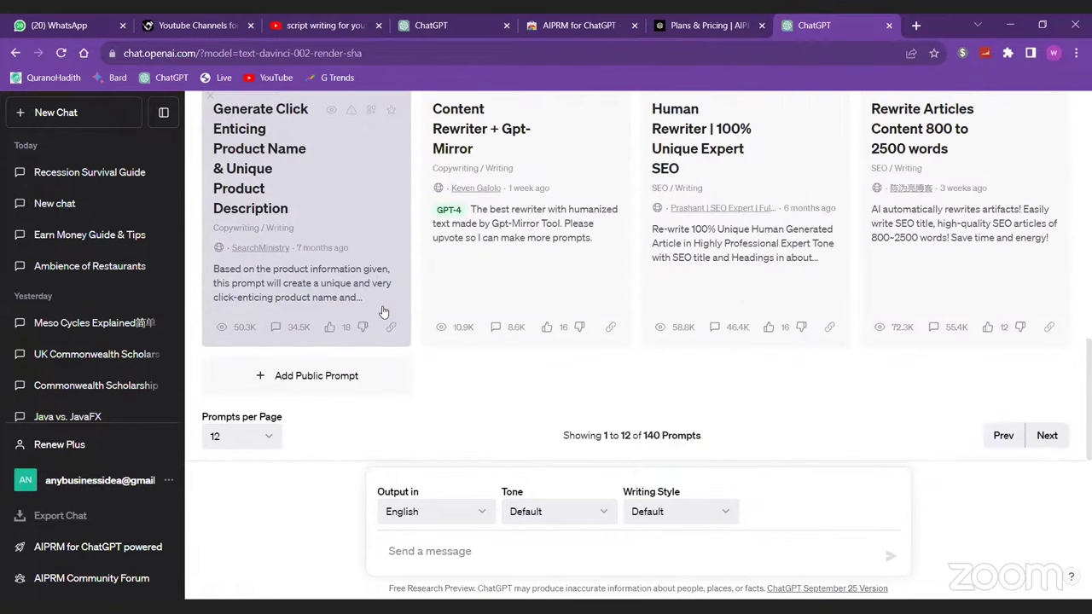
- Open quillbot.com in a new browser tab and go to the QuillBot account log-in page
left_click(918, 25)
type("quil")
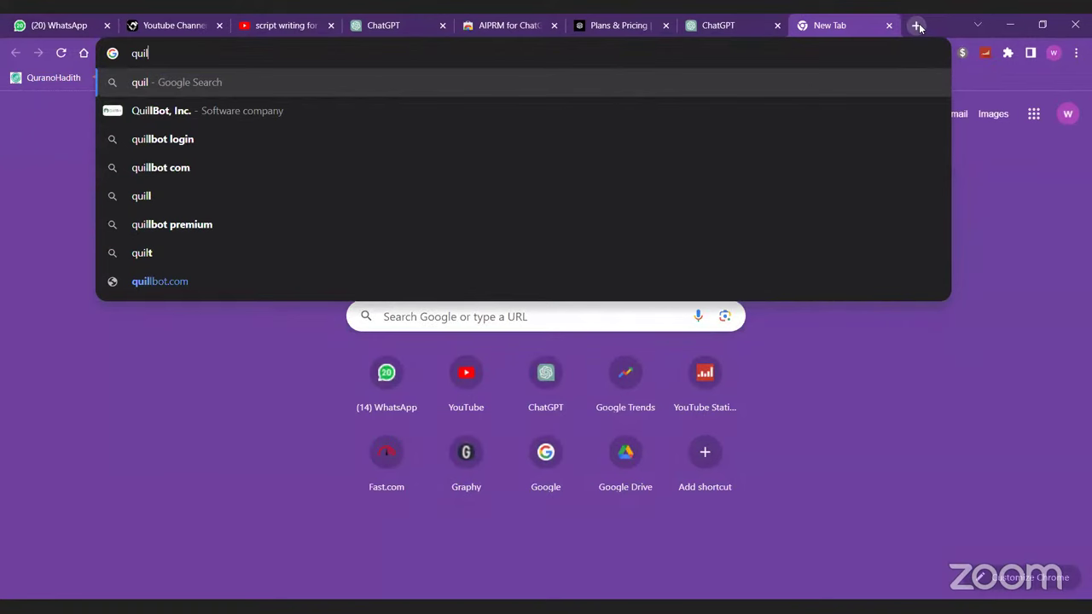
key("Up")
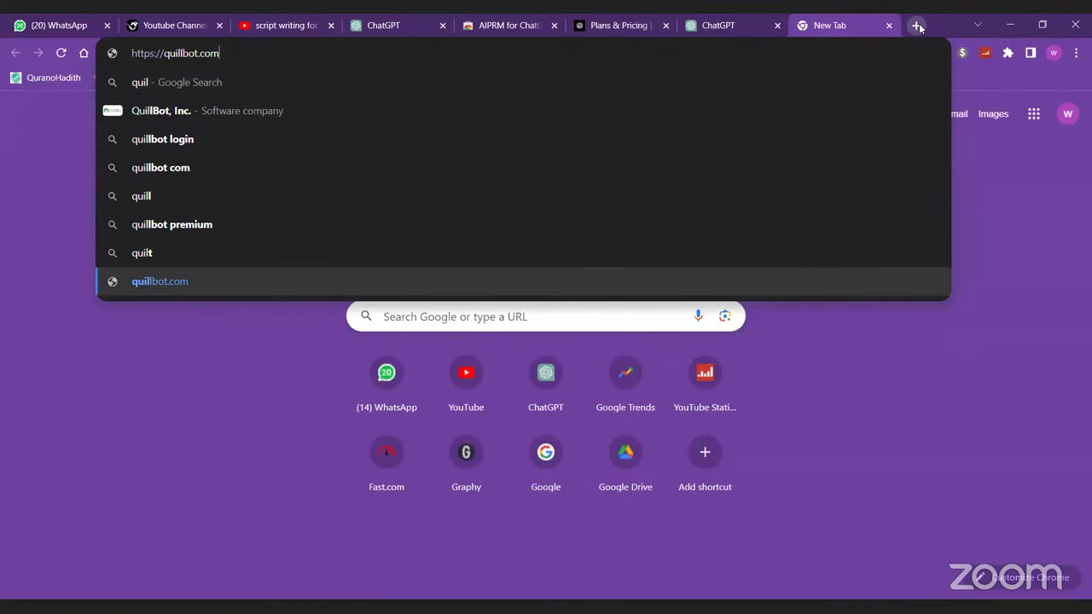
key("Return")
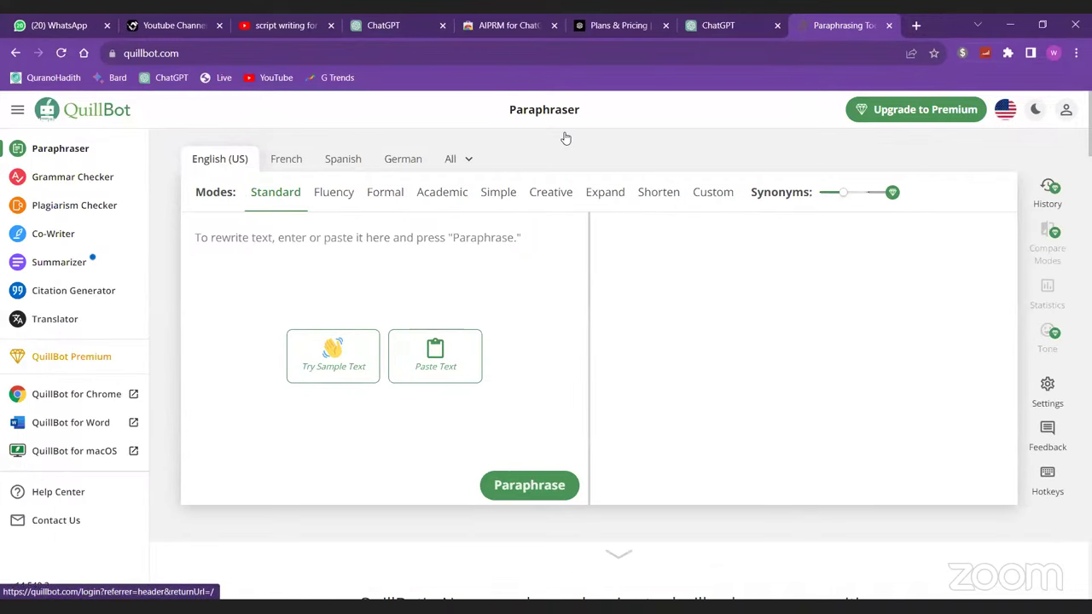
left_click(565, 138)
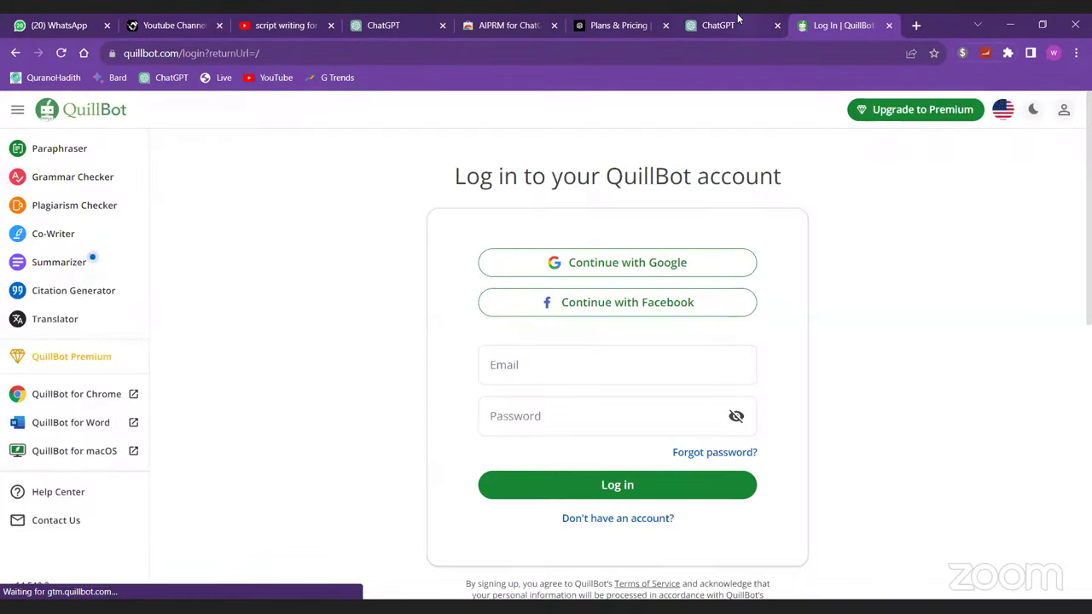
- Return to ChatGPT and draft the prompt for rewriting a YouTube script as original, storytelling-driven and about 5 minutes long, up to "Sample Script:"
left_click(738, 19)
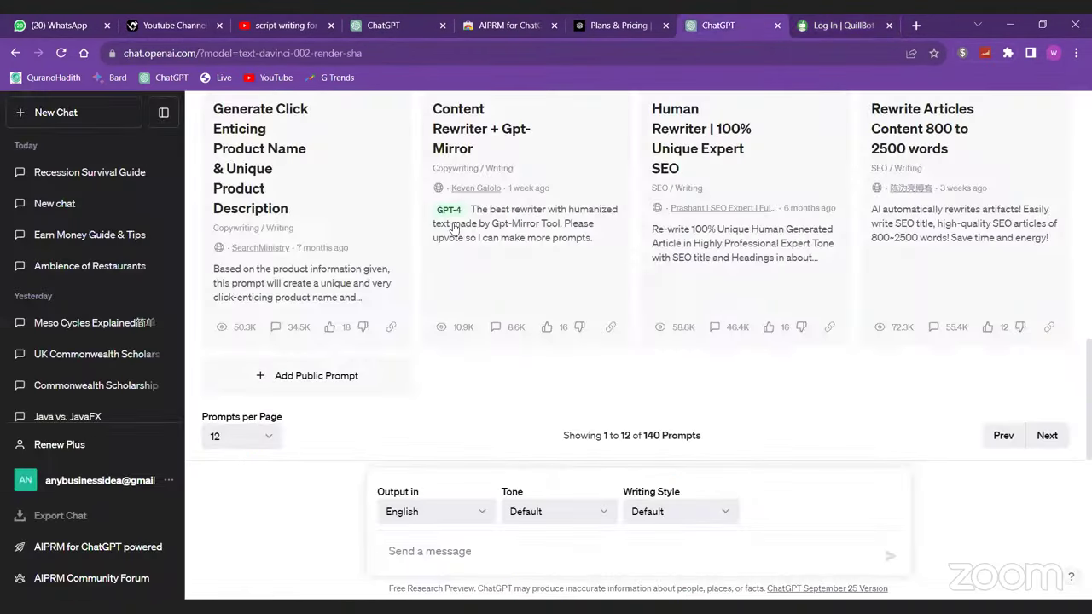
left_click(467, 559)
type("Rewrite this youtube video script making it original and about 5 minutes long. use storytelling to bring it together in an engaging way. Start with a question instead of a standard intro, creating a hook and building out context before jumping into the main content. End the script sharply using - \"with that said, thanks for watching and until next time\". - Sample Script:")
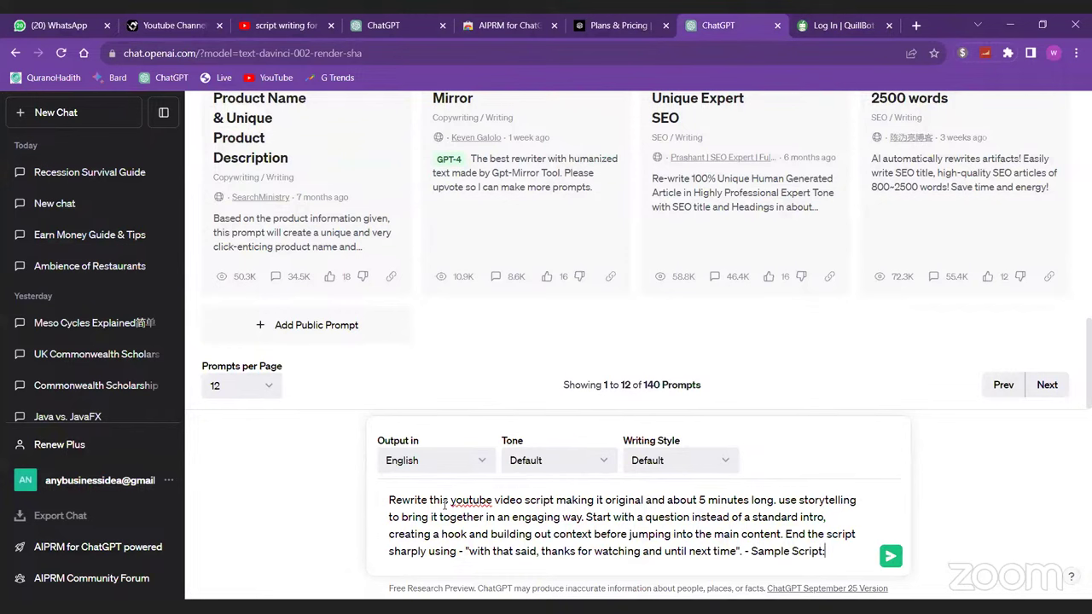
- Open the earlier chat holding the Pakistan recession video script and copy the conversation from its heading down to the outro
left_click(90, 174)
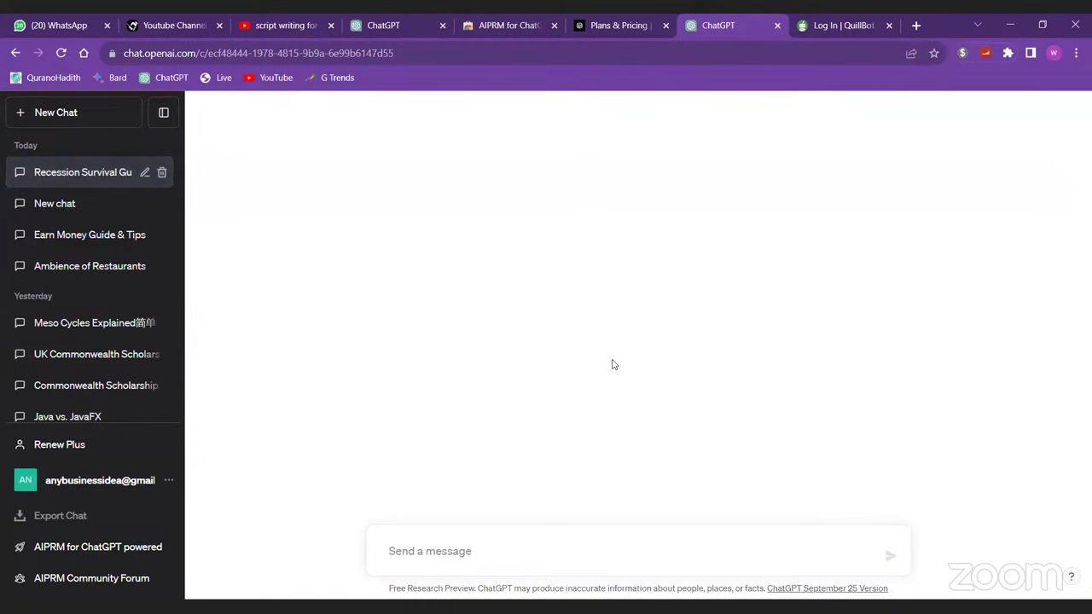
left_click(105, 204)
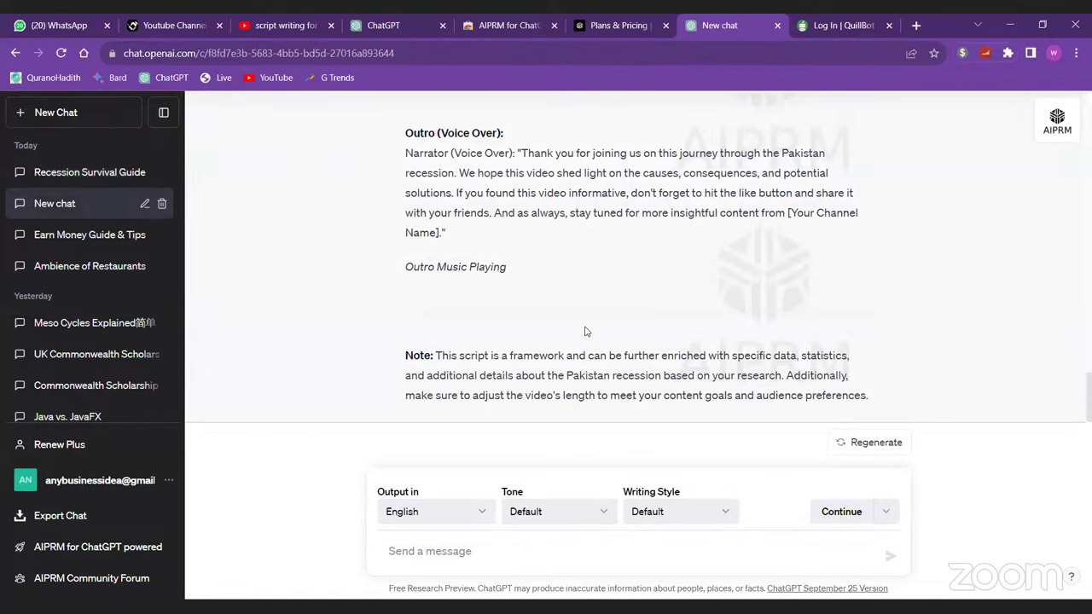
left_click_drag(542, 313, 604, 122)
scroll(538, 261, "down", 1)
scroll(524, 239, "up", 10)
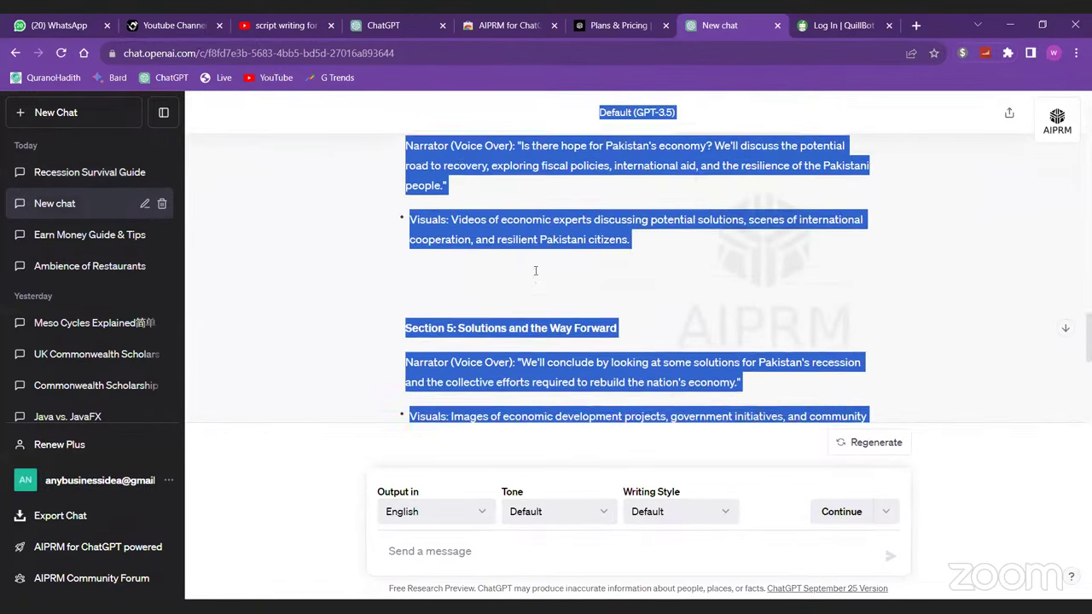
right_click(517, 181)
left_click(536, 196)
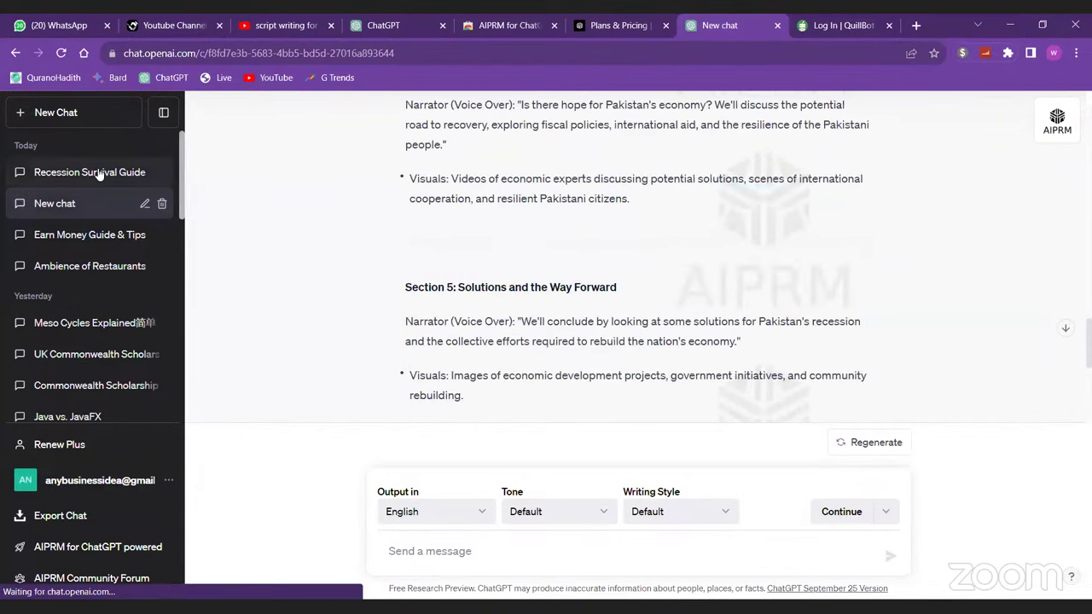
- Start a new chat and paste the copied Pakistan recession script into the message
left_click(97, 173)
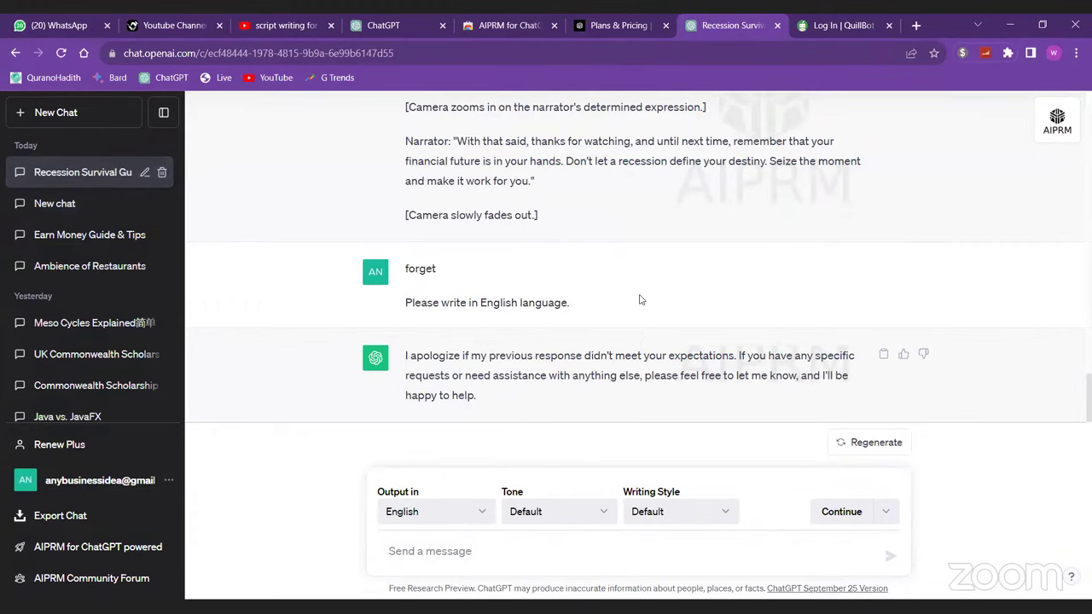
scroll(639, 298, "up", 3)
left_click(57, 124)
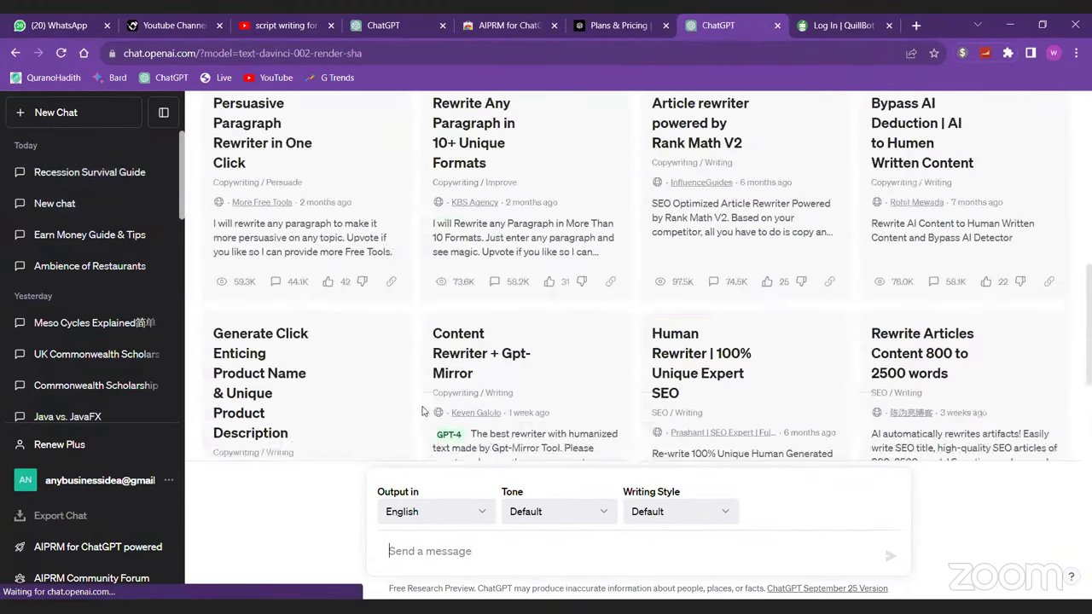
scroll(512, 384, "down", 3)
key("ctrl+v")
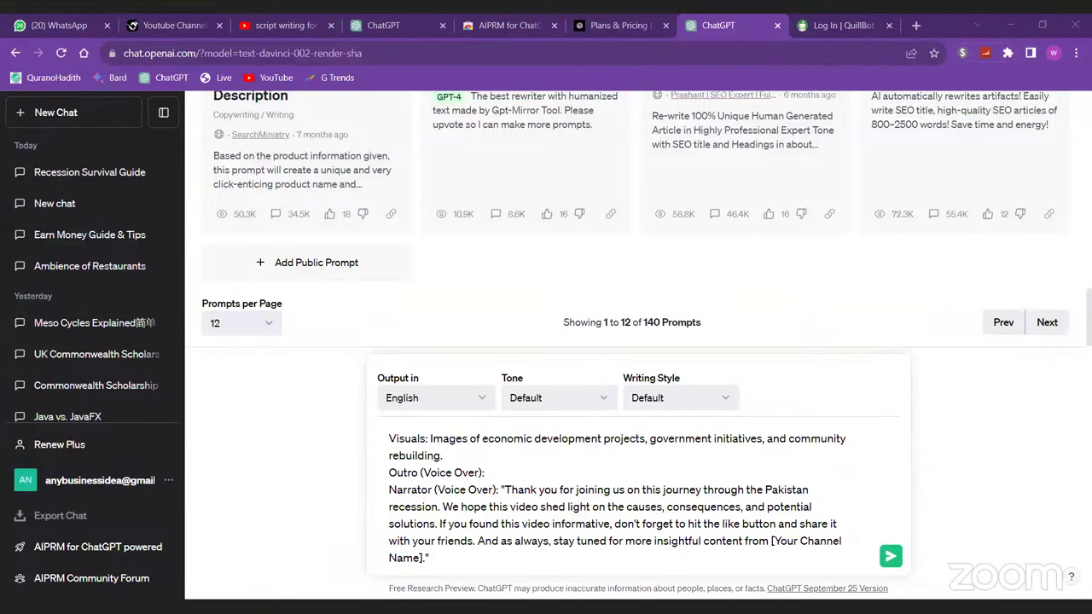
- Replace everything before the narrator's "Hello, and welcome" line with the prompt to rewrite the sample script as original and about 5 minutes long
scroll(640, 495, "up", 15)
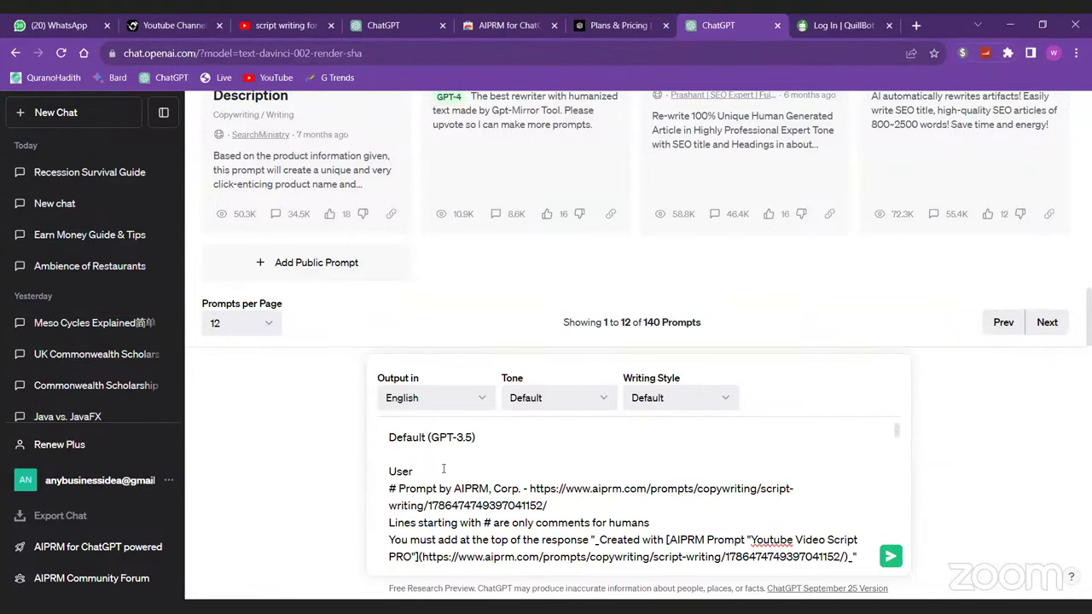
key("Down")
key("Down")
key("Down")
key("Down")
key("Down")
key("Down")
key("Down")
key("Down")
key("Down")
key("Down")
key("Down")
key("Down")
key("Down")
key("Down")
key("Down")
key("Down")
key("Down")
key("Down")
key("Down")
key("Down")
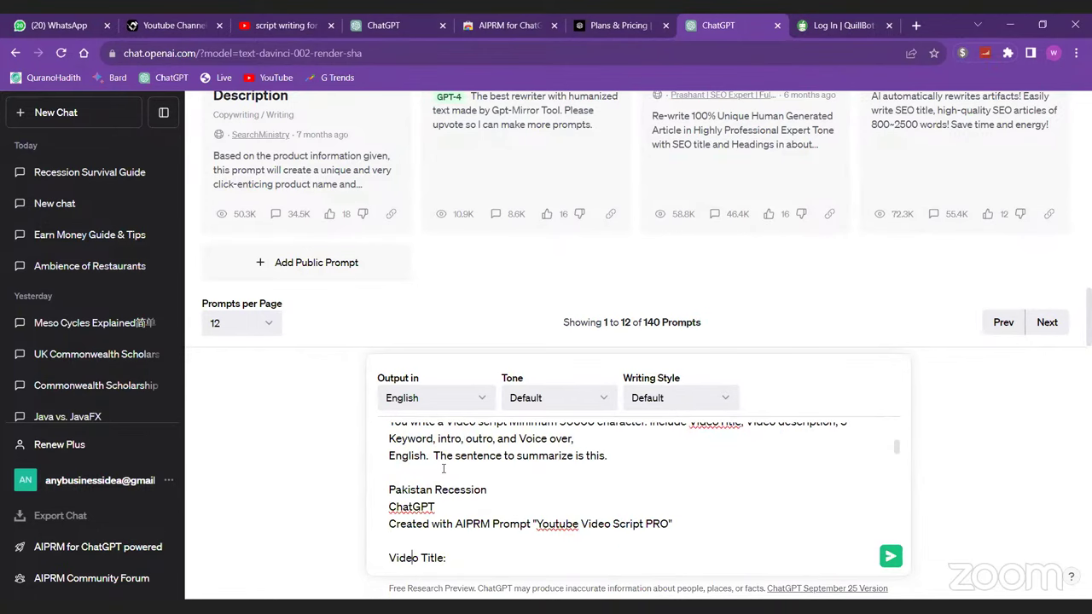
key("Down")
key("Down")
key("Down")
key("Down")
key("Down")
key("Down")
key("Down")
key("Down")
key("Down")
key("Down")
key("Down")
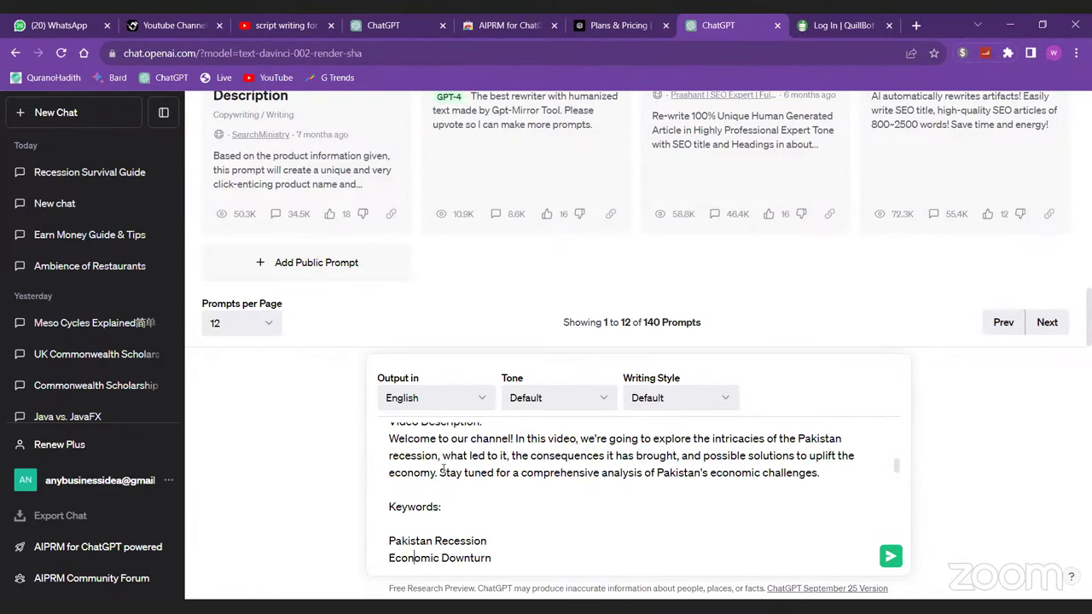
key("Down")
key("Down")
key("Down")
key("Down")
key("Down")
key("Down")
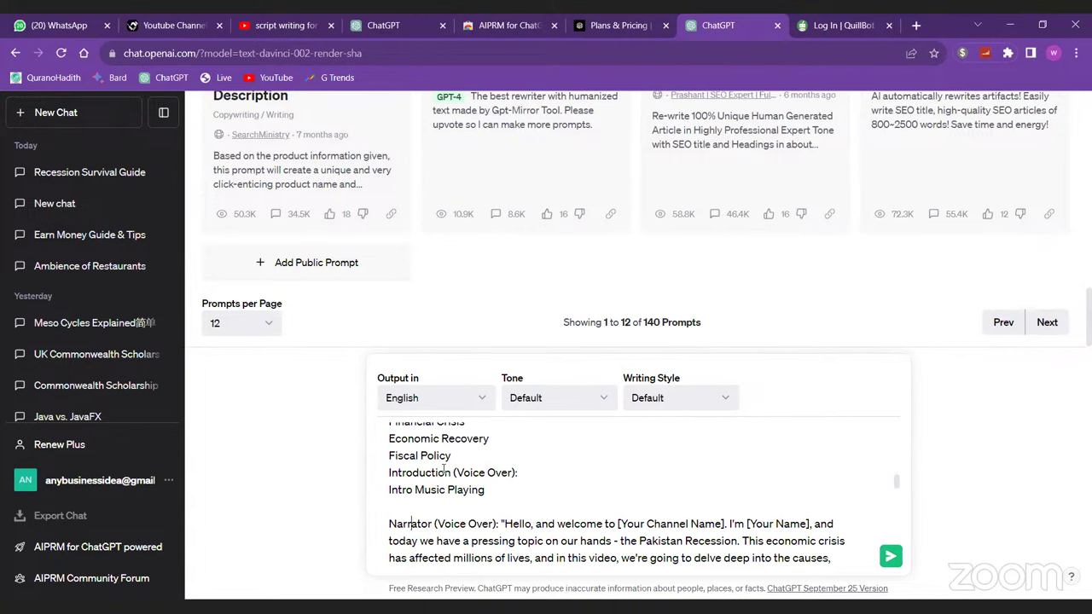
key("Right")
key("Right")
key("Right")
key("Right")
key("Right")
key("Right")
key("Right")
key("Right")
key("Right")
key("Right")
key("Right")
key("Right")
key("Right")
key("Right")
key("Right")
key("Right")
key("Right")
key("Right")
key("shift+Home")
key("shift+Up")
key("shift+Up")
key("shift+Up")
key("shift+Up")
key("shift+Up")
key("shift+Up")
key("shift+Up")
key("shift+Up")
key("shift+Up")
key("shift+Up")
key("shift+Up")
key("shift+Up")
key("shift+Up")
key("shift+Up")
key("shift+Up")
key("shift+Up")
key("shift+Up")
key("shift+Up")
key("shift+Up")
key("shift+Up")
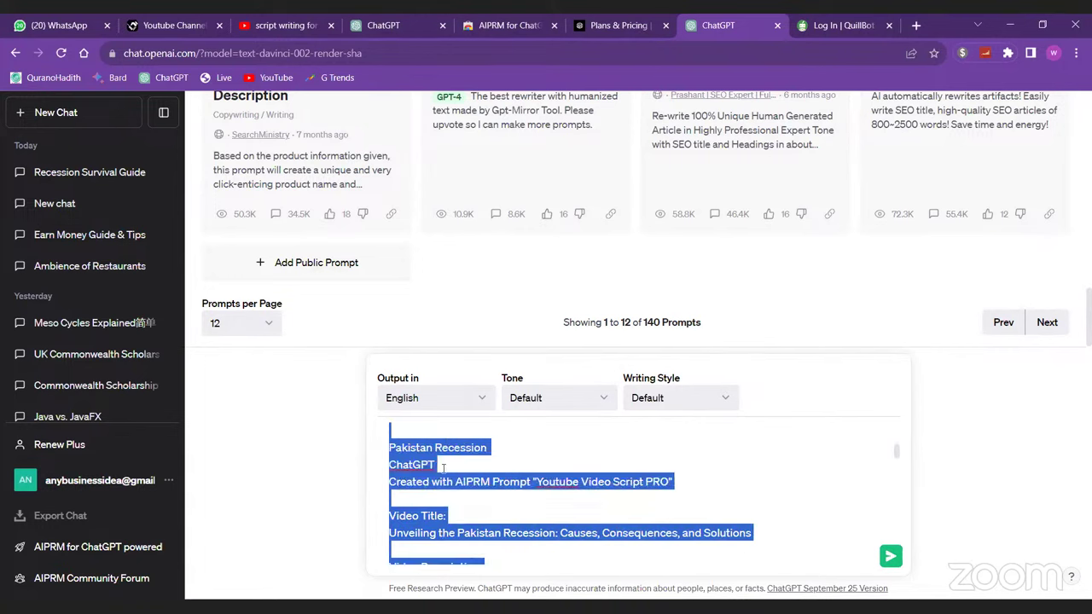
key("BackSpace")
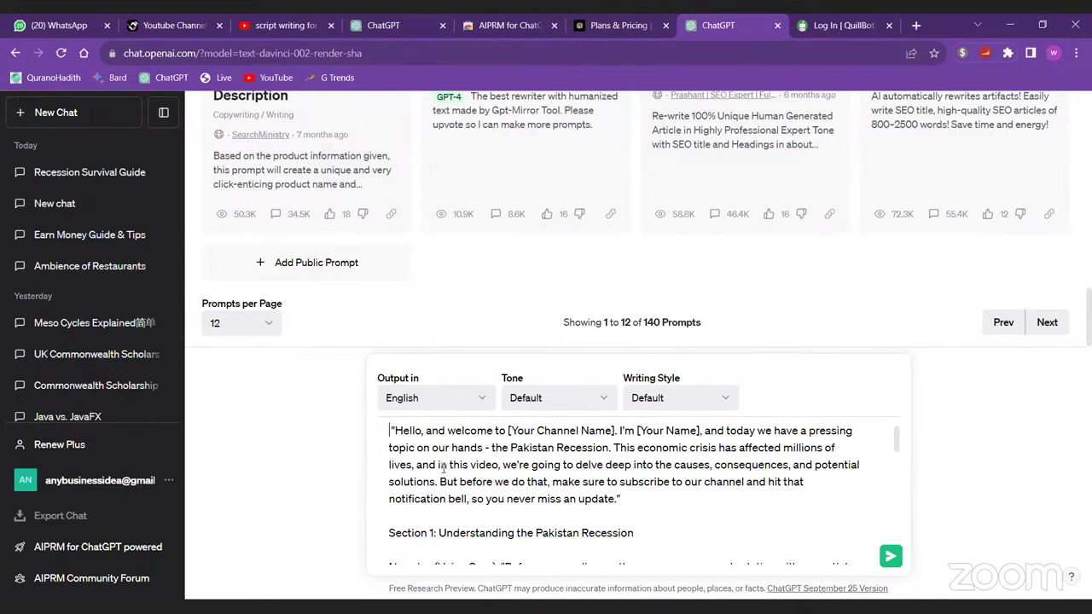
key("ctrl+z")
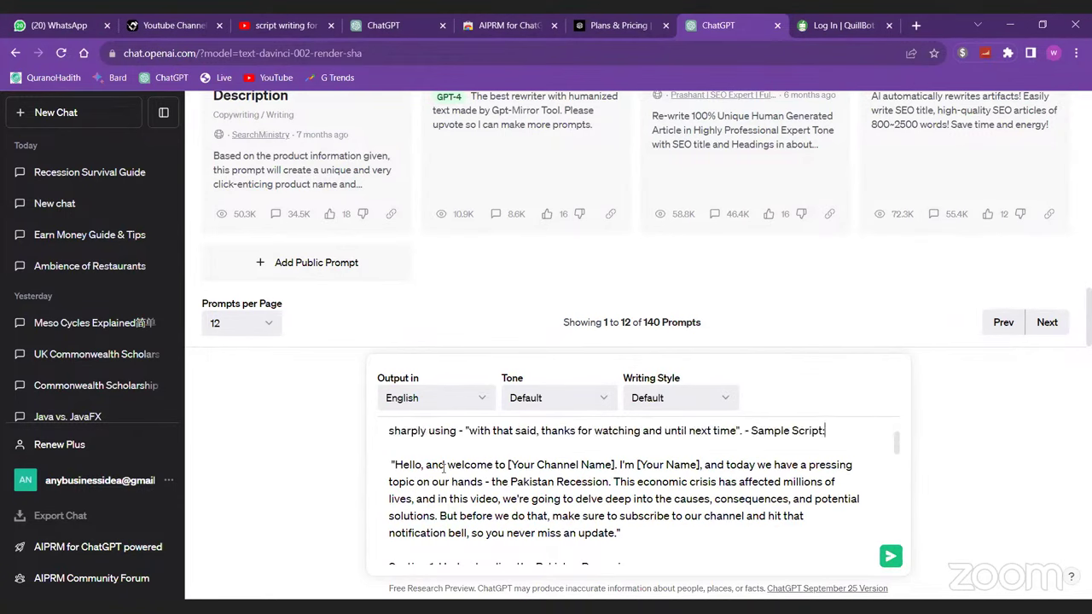
scroll(443, 466, "up", 2)
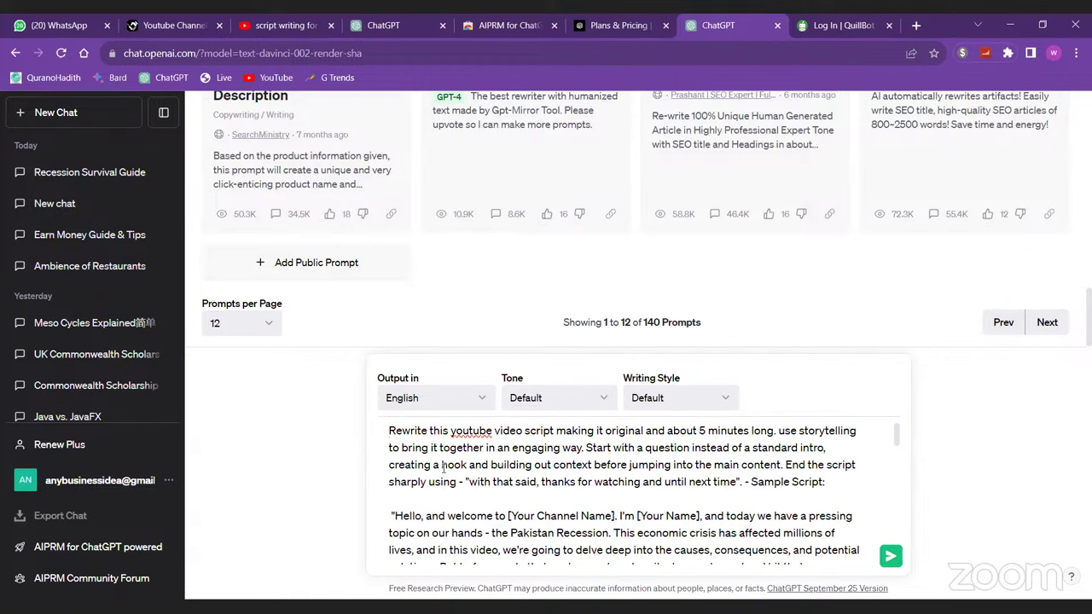
- Read through the script rewrite prompt in the message, covering its originality, length, storytelling, opening question and closing line instructions
key("Right")
key("Right")
key("Right")
key("Right")
key("Right")
key("Right")
key("Right")
key("Right")
key("Right")
key("Right")
key("Right")
key("Right")
key("Right")
key("Right")
key("Right")
key("Right")
key("Right")
key("Right")
key("Right")
key("Right")
key("Right")
key("Right")
key("Right")
key("Right")
key("Right")
key("Right")
key("Right")
key("Right")
key("Right")
key("Right")
key("Right")
key("Right")
key("Right")
key("Right")
key("Right")
key("Right")
key("Right")
key("Right")
key("Right")
key("Right")
key("Right")
key("Right")
key("Right")
key("Right")
key("Right")
key("Right")
key("Right")
key("Right")
key("Right")
key("Right")
key("Right")
key("Right")
key("Right")
key("Right")
key("Right")
key("Right")
key("Right")
key("Right")
key("Right")
key("Right")
key("Right")
key("Right")
key("Right")
key("Right")
key("Right")
key("Right")
key("Right")
key("Right")
key("Right")
key("Right")
key("Right")
key("Right")
key("Right")
key("Right")
key("Right")
key("Right")
key("Right")
key("Left")
key("Left")
key("Left")
key("Right")
key("Right")
key("Right")
key("Right")
key("Right")
key("Right")
key("Right")
key("Right")
key("Right")
key("Right")
key("Right")
key("Right")
key("Right")
key("Right")
key("Right")
key("Right")
key("Right")
key("Right")
key("Right")
key("Right")
key("Right")
key("Right")
key("Right")
key("Right")
key("Right")
key("Right")
key("Right")
key("Right")
key("Right")
key("Right")
key("Right")
key("Right")
key("Right")
key("Right")
key("Right")
key("Left")
key("Left")
key("Left")
key("Left")
key("Left")
key("Left")
key("Left")
key("Left")
key("Left")
key("Left")
key("Left")
key("Left")
key("Left")
key("Left")
key("Left")
key("Left")
key("Left")
key("Left")
key("Left")
key("Left")
key("Left")
key("Left")
key("Left")
key("Left")
key("Left")
key("Left")
key("Left")
key("Left")
key("Left")
key("Left")
key("Left")
key("Left")
key("Left")
key("Left")
key("Left")
key("Left")
key("Left")
key("Left")
key("Right")
key("Right")
key("Right")
key("Right")
key("Right")
key("Right")
key("Right")
key("Right")
key("Right")
key("Right")
key("Right")
key("Right")
key("Right")
key("Right")
key("Right")
key("Right")
key("Right")
key("Right")
key("Right")
key("Right")
key("Right")
key("Right")
key("Right")
key("Right")
key("Right")
key("Right")
key("Right")
key("Right")
key("Right")
key("Right")
key("Right")
key("Right")
key("Right")
key("Right")
key("Right")
key("Right")
key("Right")
key("Right")
key("Right")
key("Right")
- Return to the YouTube search results for "script writing for youtube automation"
left_click(305, 18)
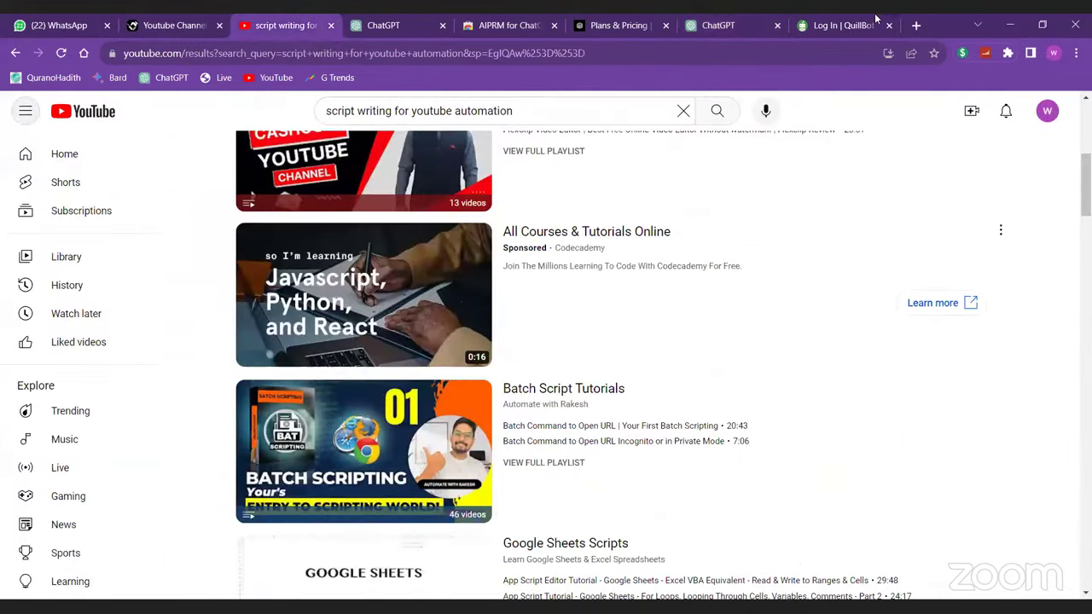
- Return to the ChatGPT draft and delete the "- Sample Script:" label and blank line after "until next time" in the rewrite prompt
left_click(736, 19)
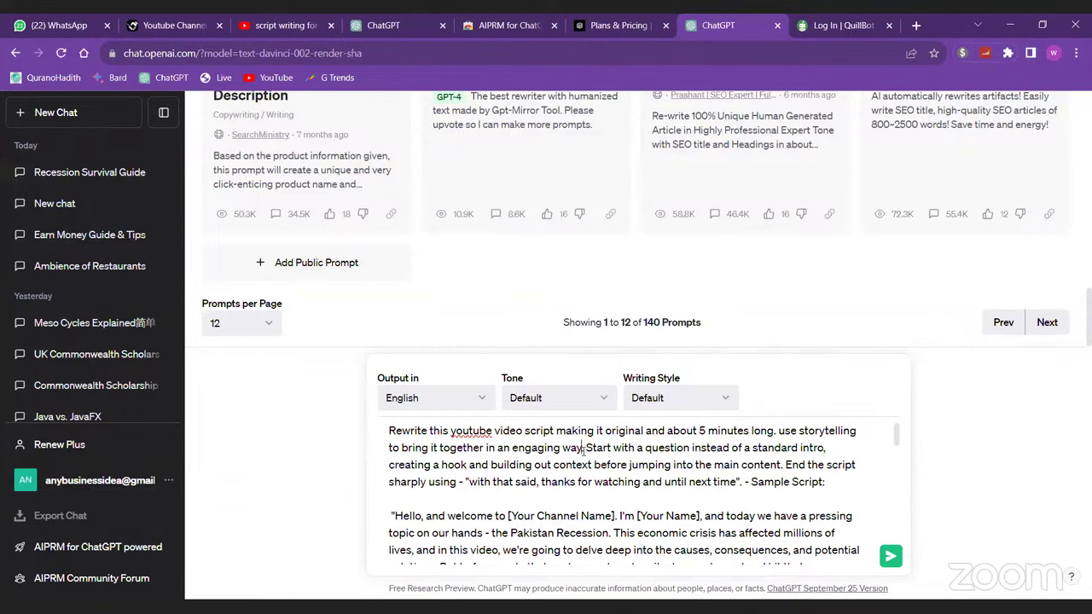
left_click_drag(583, 448, 544, 448)
left_click(544, 449)
scroll(697, 471, "up", 1)
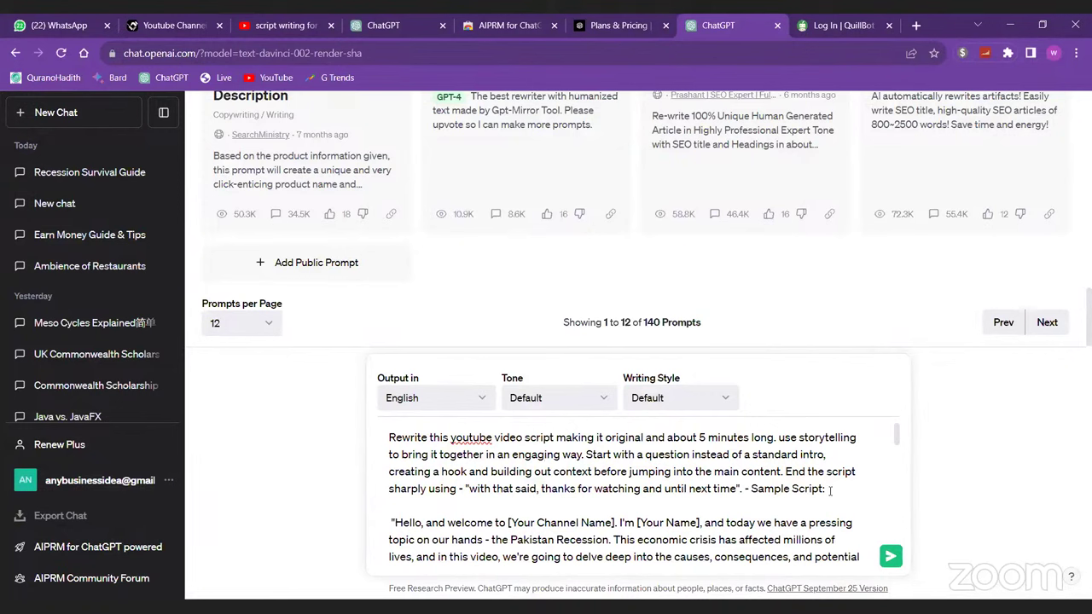
left_click_drag(829, 490, 742, 491)
key("BackSpace")
key("Delete")
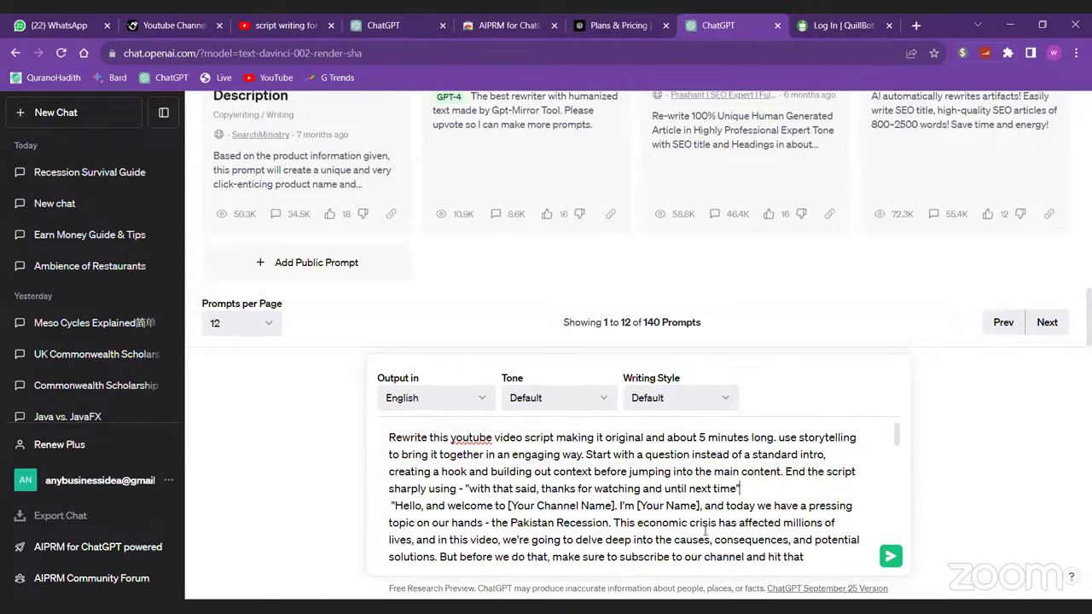
- Look over the combined rewrite prompt and Pakistan recession script, and send the message to ChatGPT
scroll(731, 522, "down", 2)
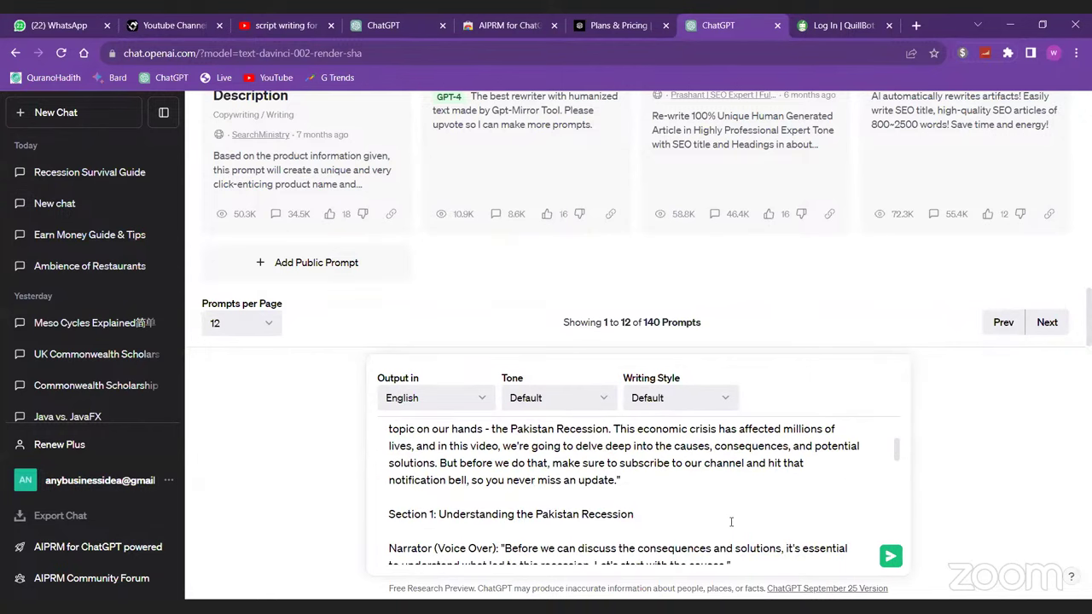
scroll(731, 522, "down", 2)
scroll(731, 522, "up", 4)
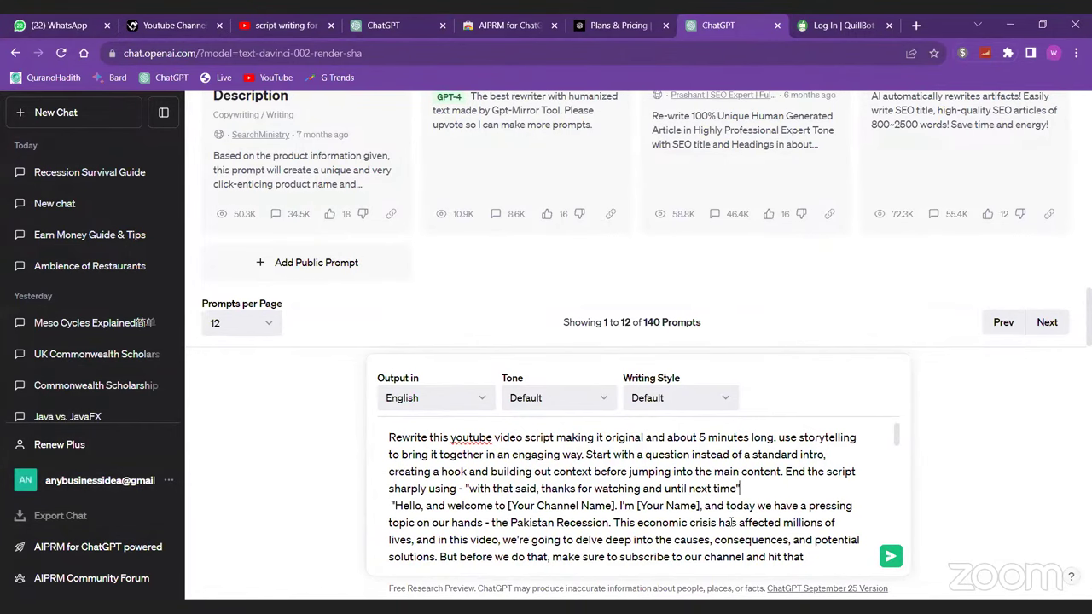
scroll(731, 521, "down", 2)
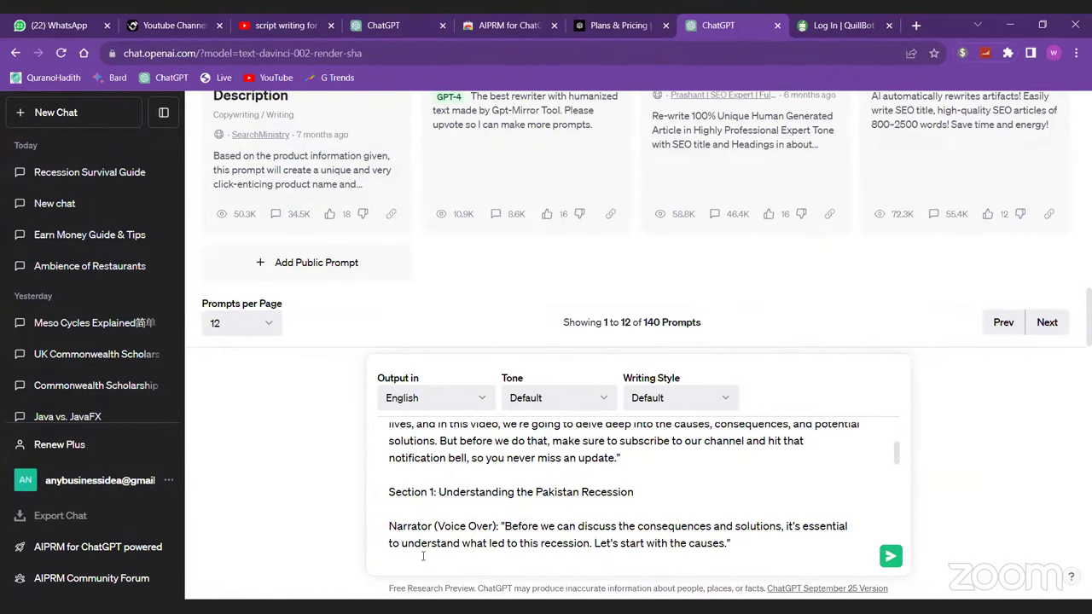
scroll(530, 483, "up", 2)
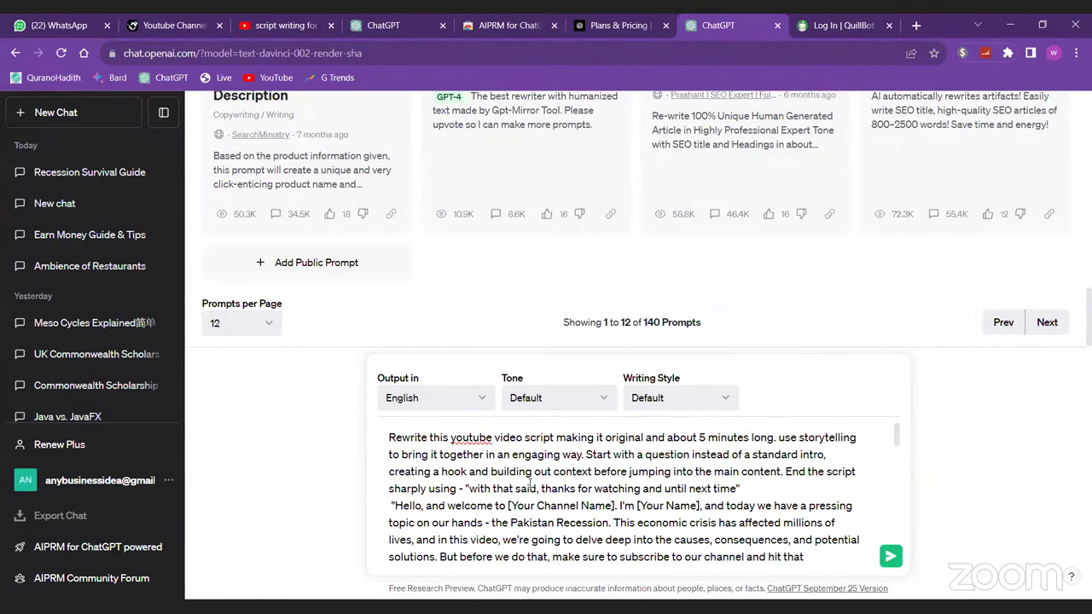
key("Return")
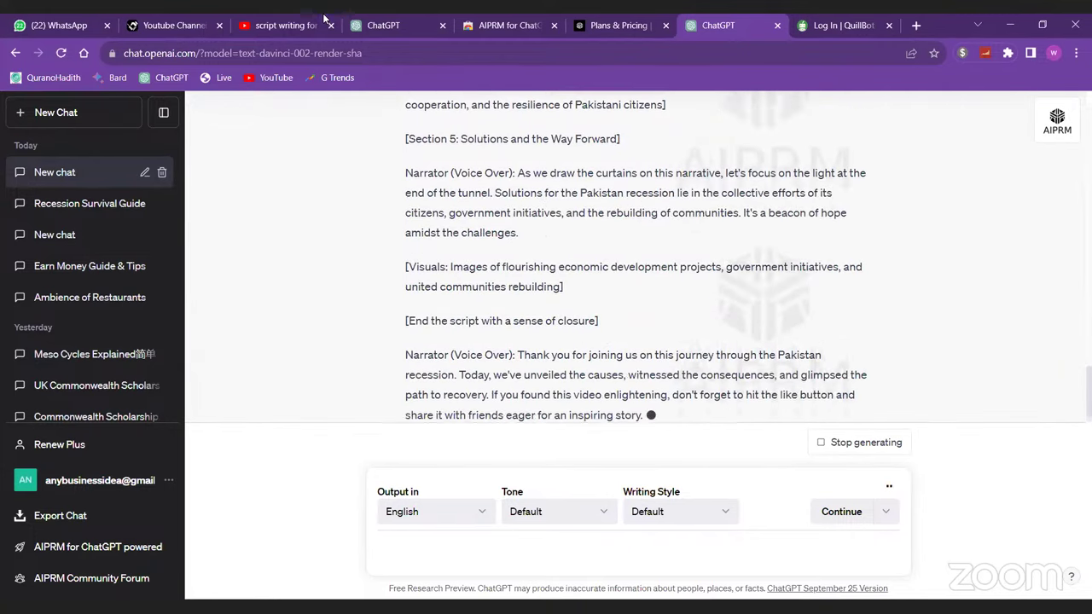
- Switch to YouTube, go to the home feed and open the video "How to Make $10,000/Month Writing Online"
key("ctrl+3")
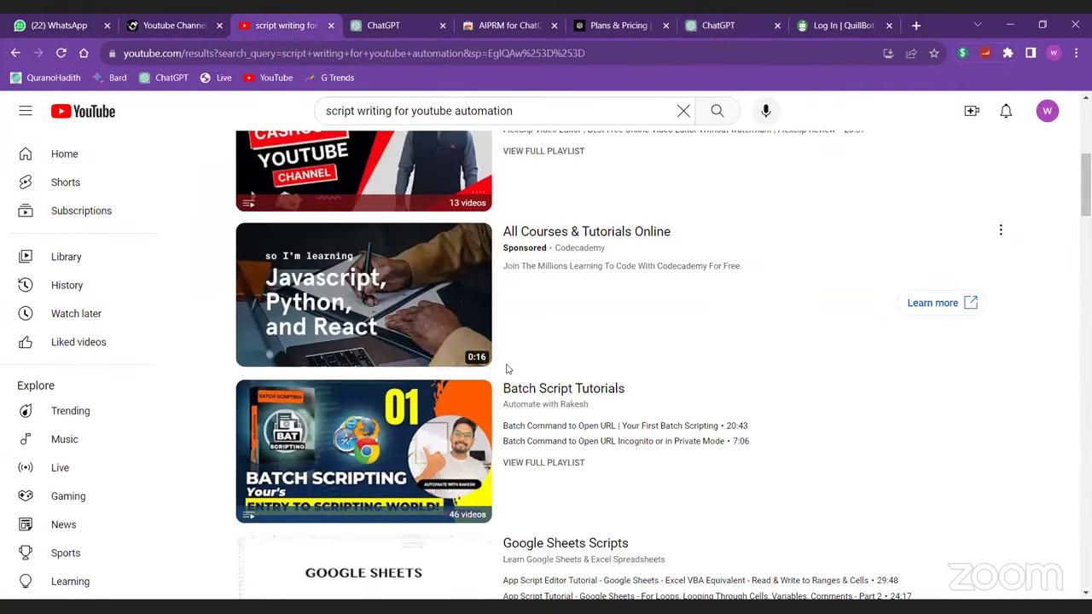
scroll(520, 366, "down", 5)
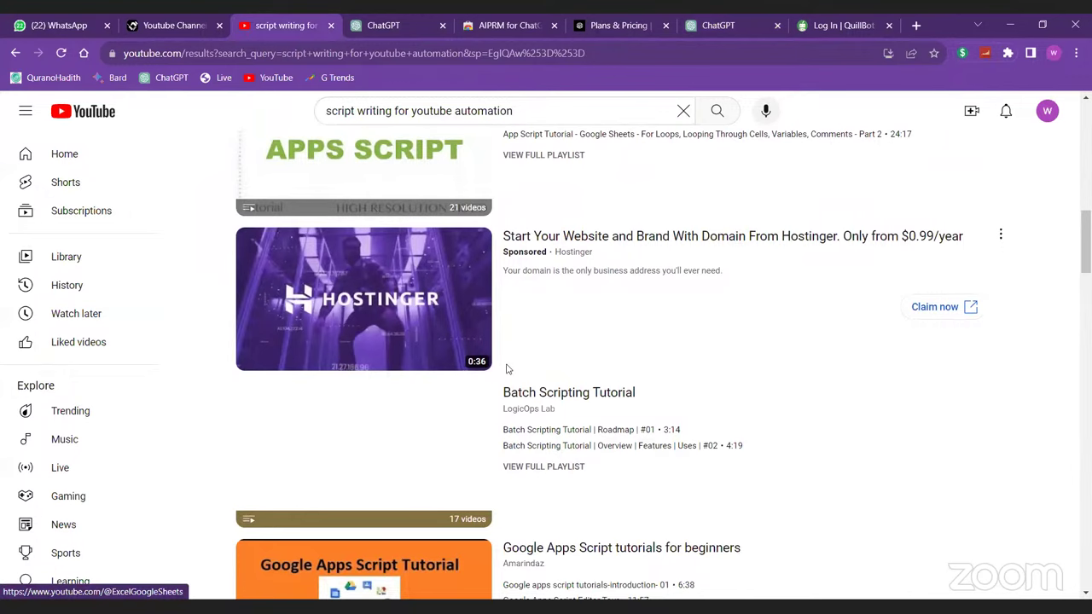
scroll(762, 434, "down", 4)
scroll(764, 436, "up", 10)
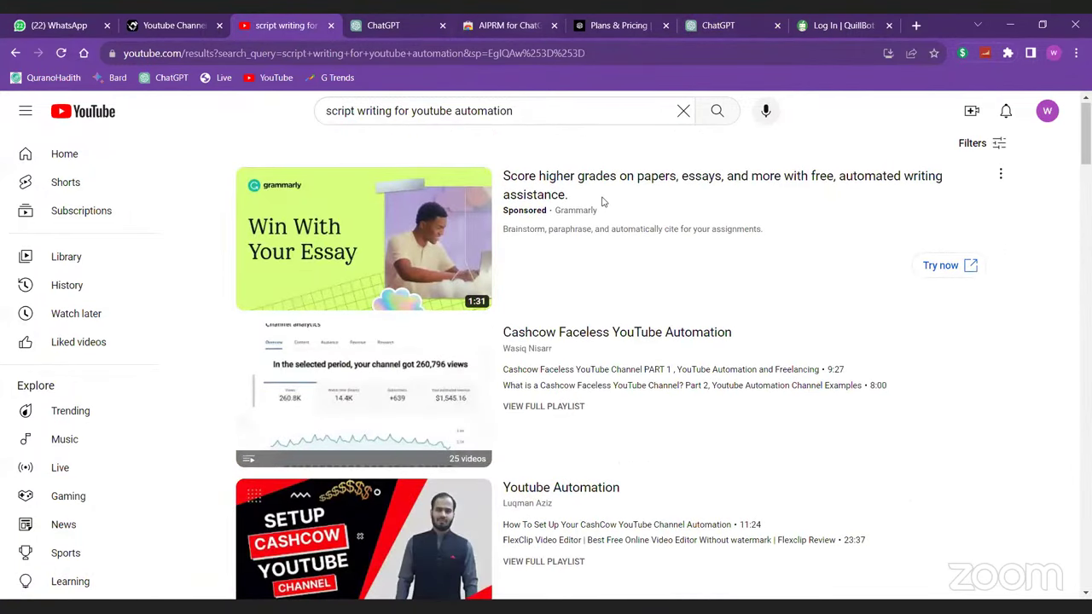
left_click(695, 461)
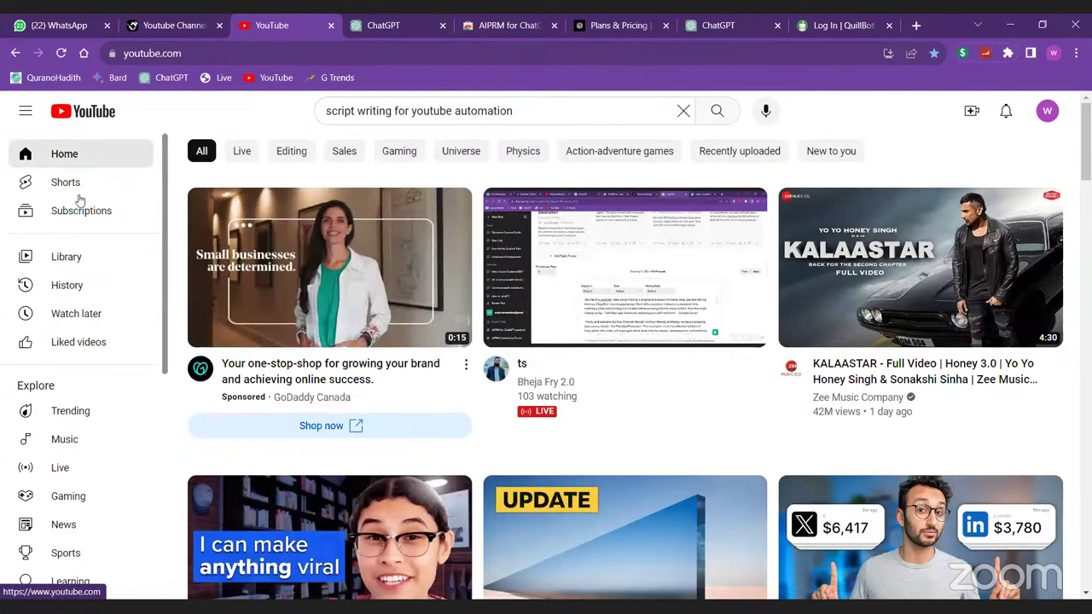
scroll(926, 468, "down", 2)
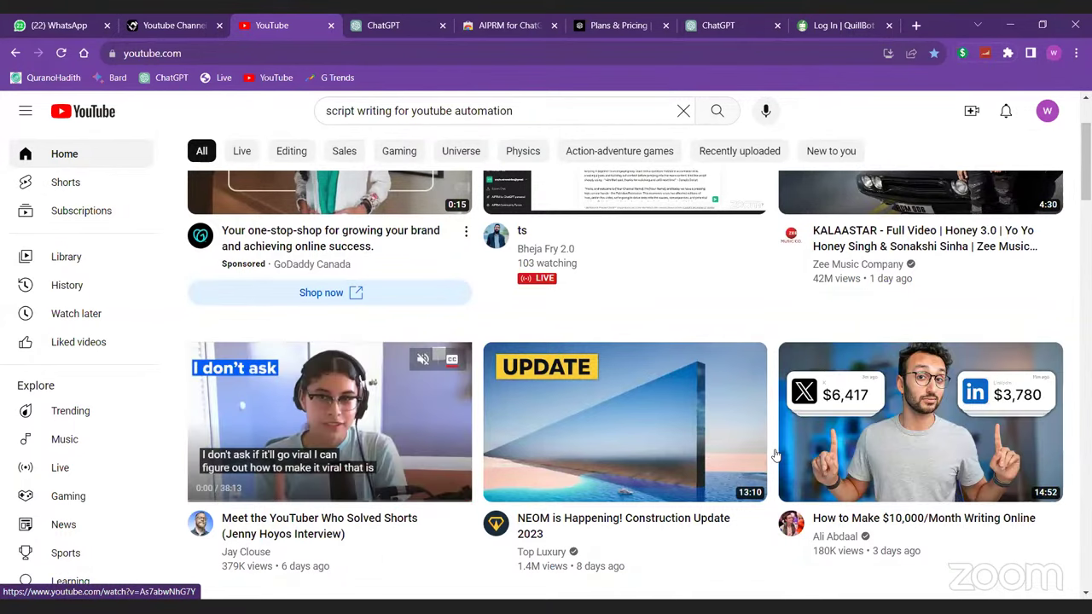
scroll(806, 507, "up", 1)
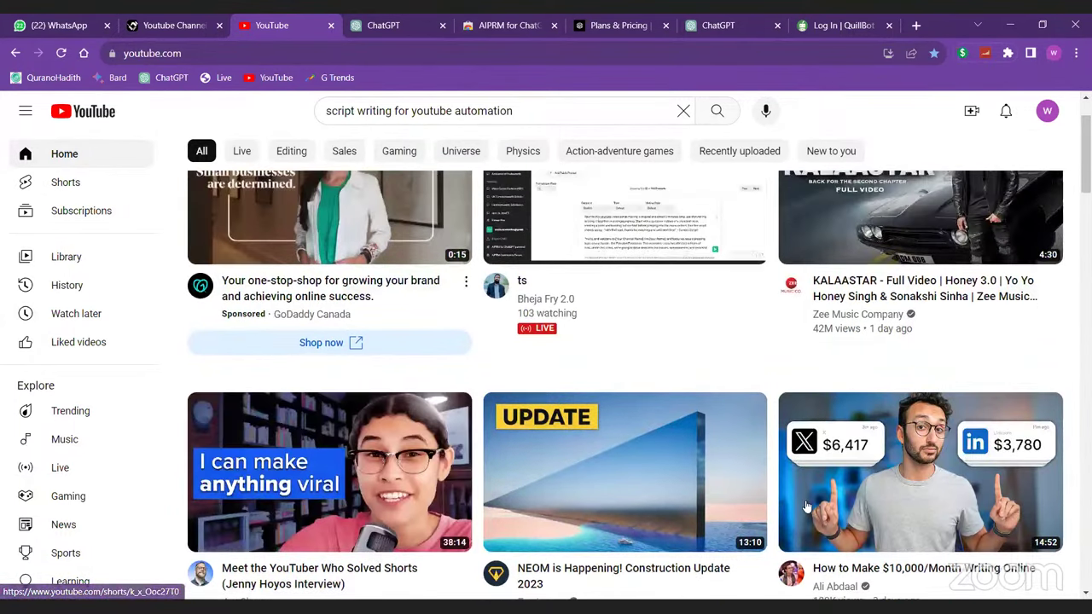
left_click(918, 483)
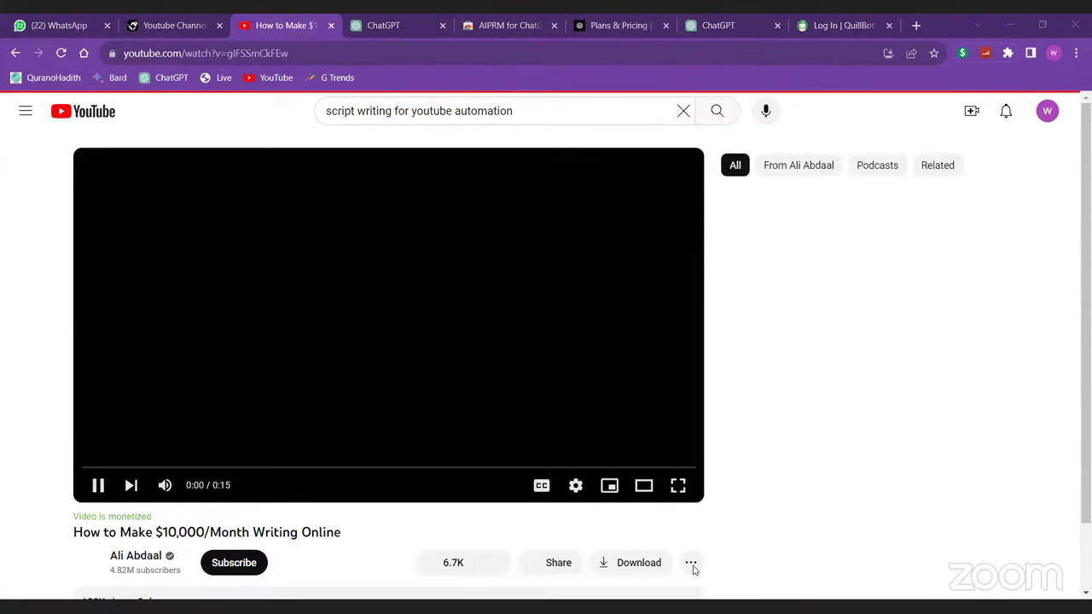
- Request the video's transcript and look through the expanded description for the Transcript section
scroll(693, 569, "down", 1)
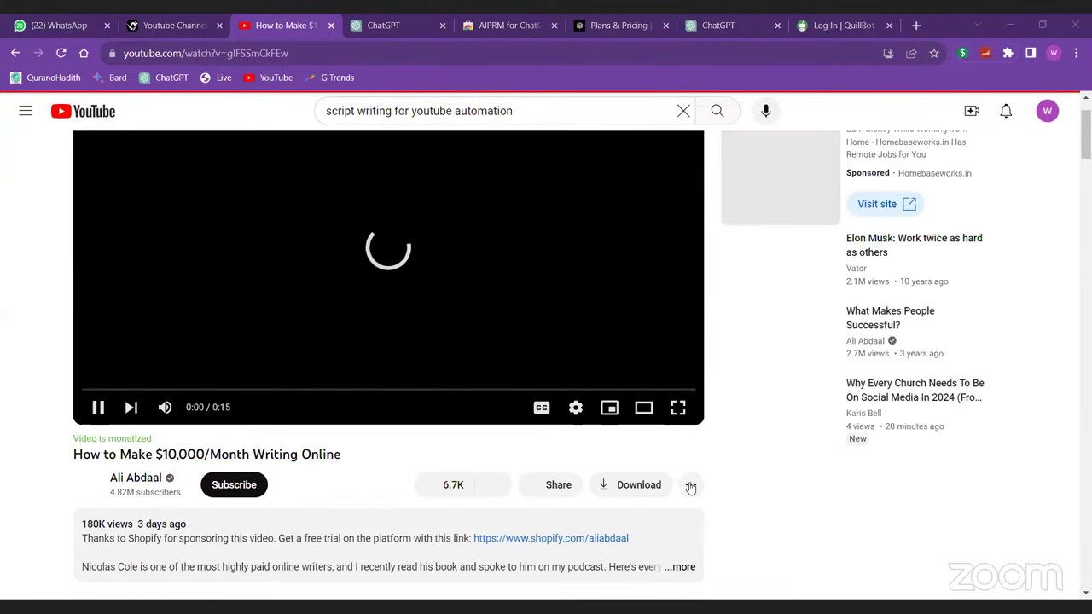
left_click(690, 485)
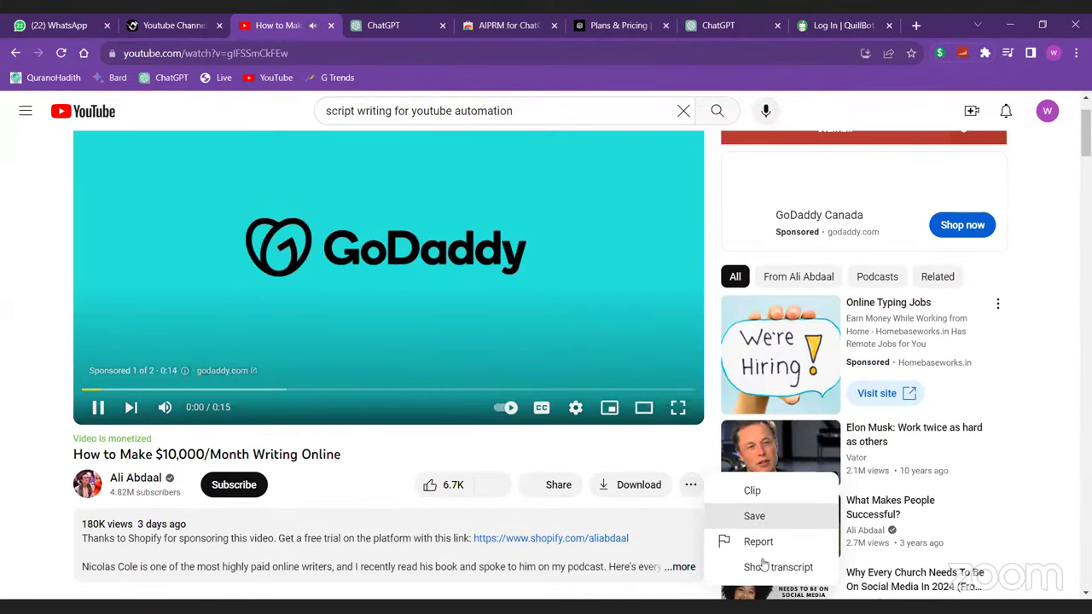
left_click(763, 568)
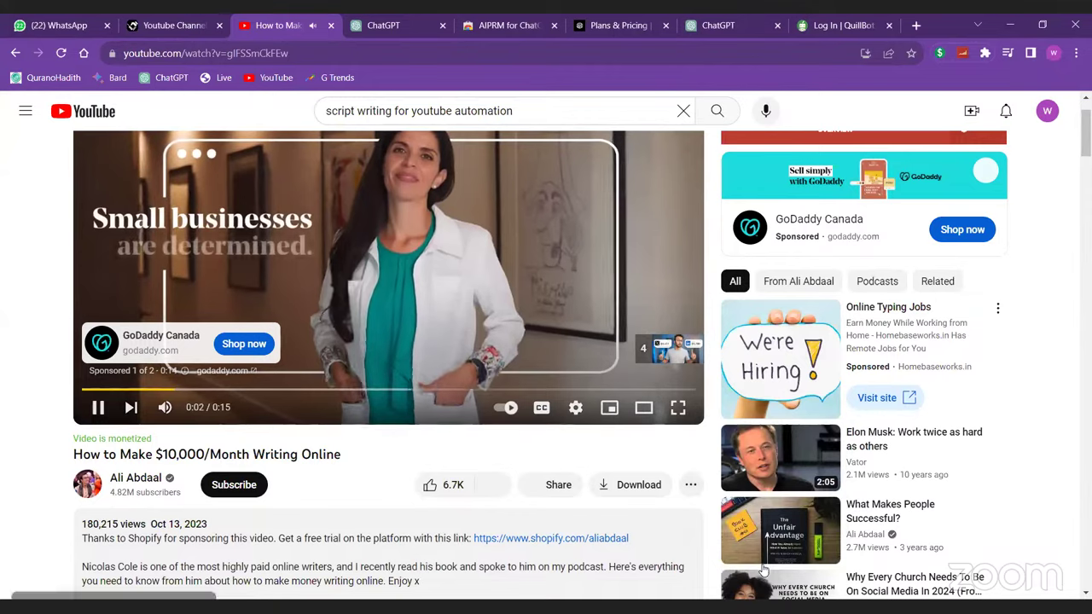
left_click(500, 561)
scroll(499, 560, "down", 3)
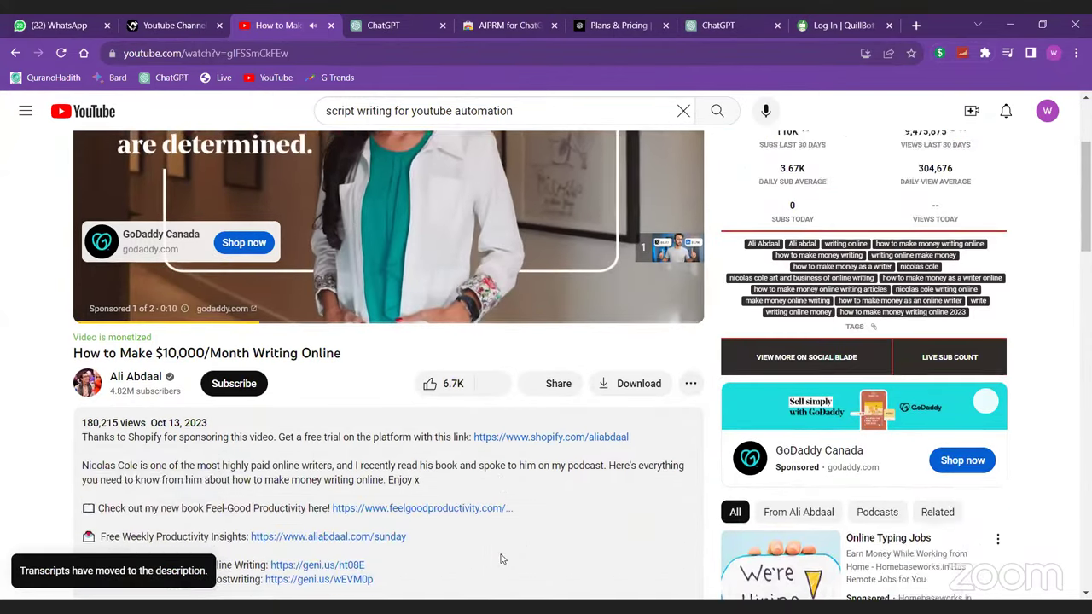
scroll(250, 464, "down", 9)
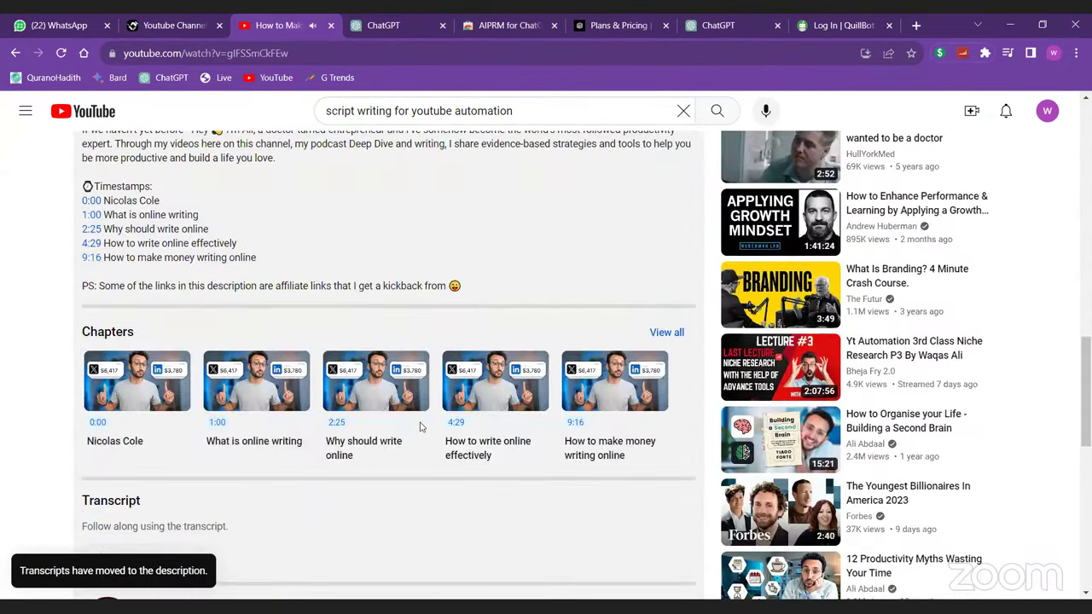
scroll(419, 426, "up", 15)
scroll(419, 426, "down", 3)
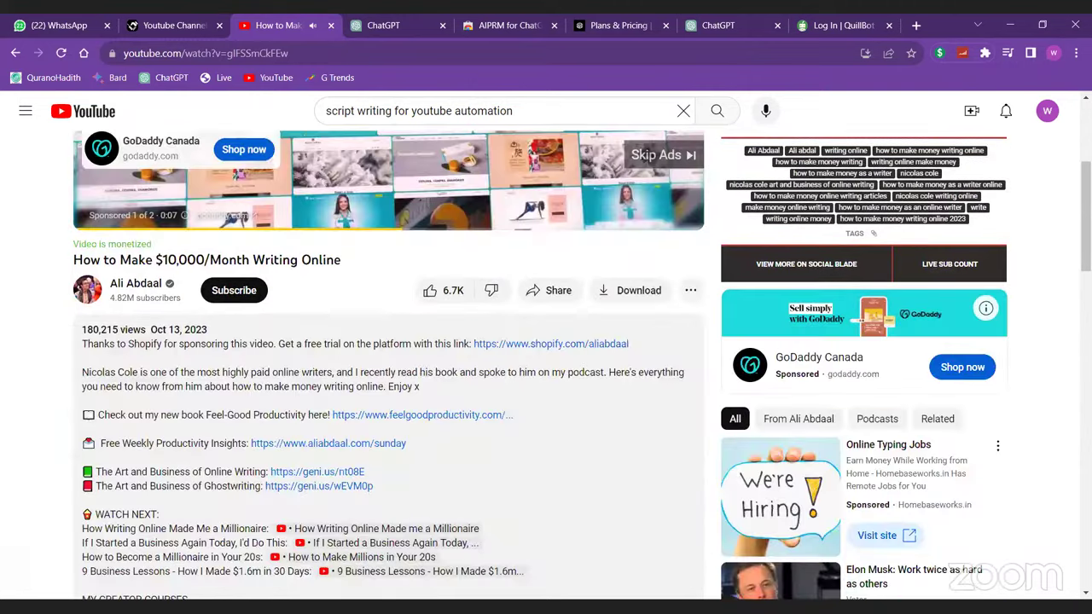
scroll(388, 367, "down", 8)
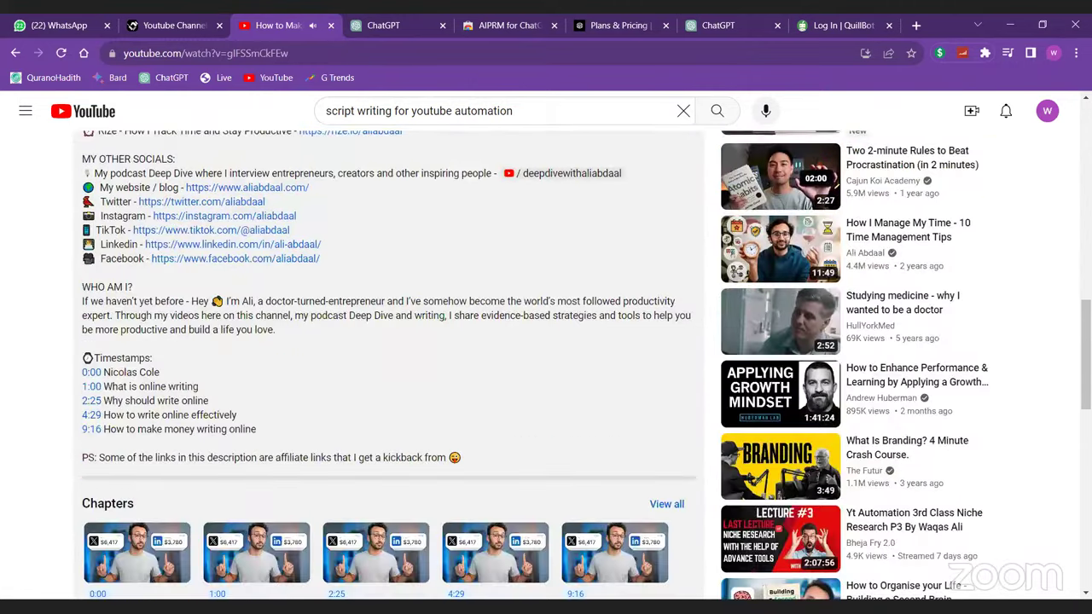
scroll(47, 336, "down", 7)
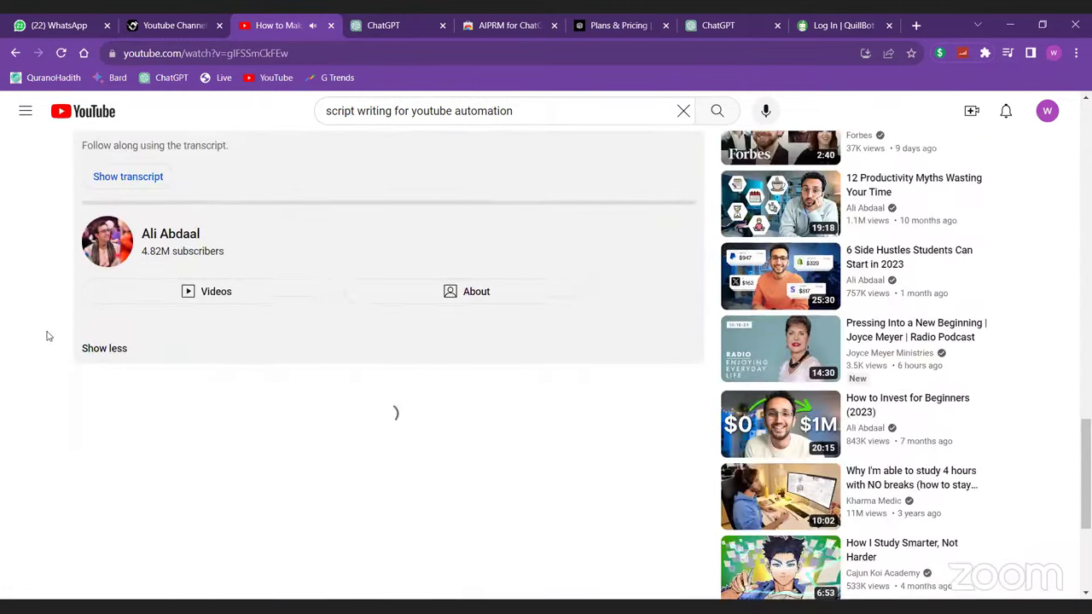
scroll(139, 387, "up", 3)
scroll(436, 310, "up", 5)
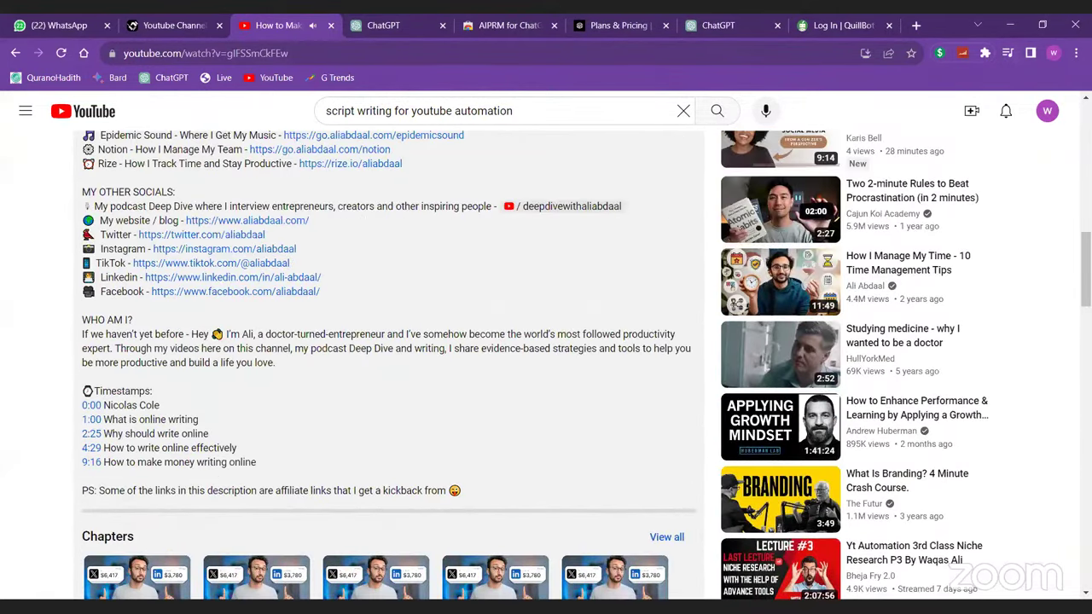
scroll(655, 412, "up", 10)
- Skip the ad and pause the video at its start
left_click(658, 408)
left_click(659, 409)
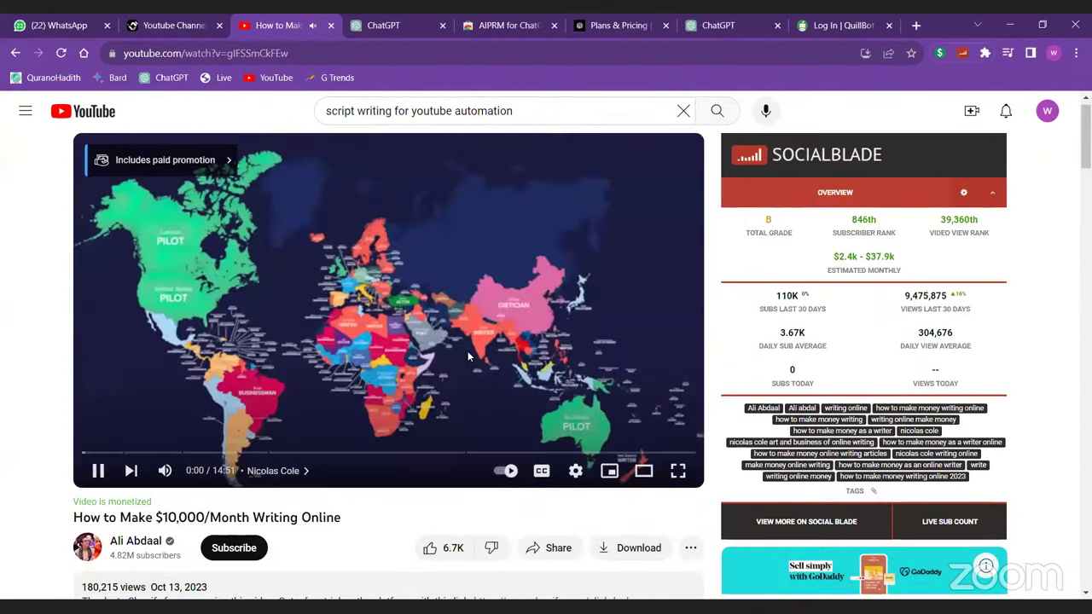
left_click(467, 357)
- Examine where the transcript can be opened, checking the end of the description and the video's additional options
scroll(296, 461, "down", 3)
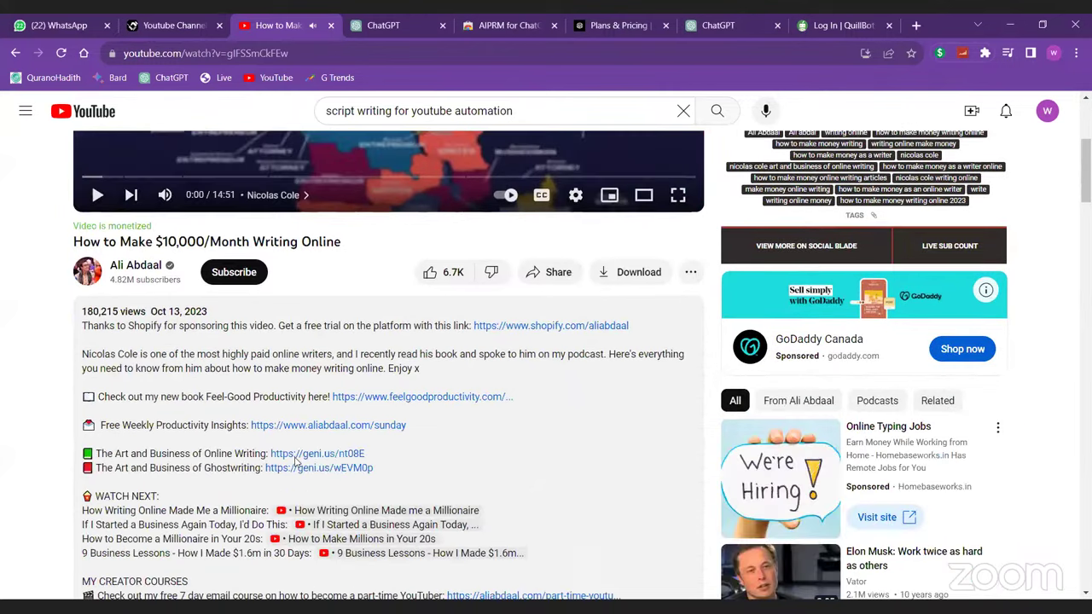
scroll(296, 461, "down", 7)
scroll(296, 462, "down", 5)
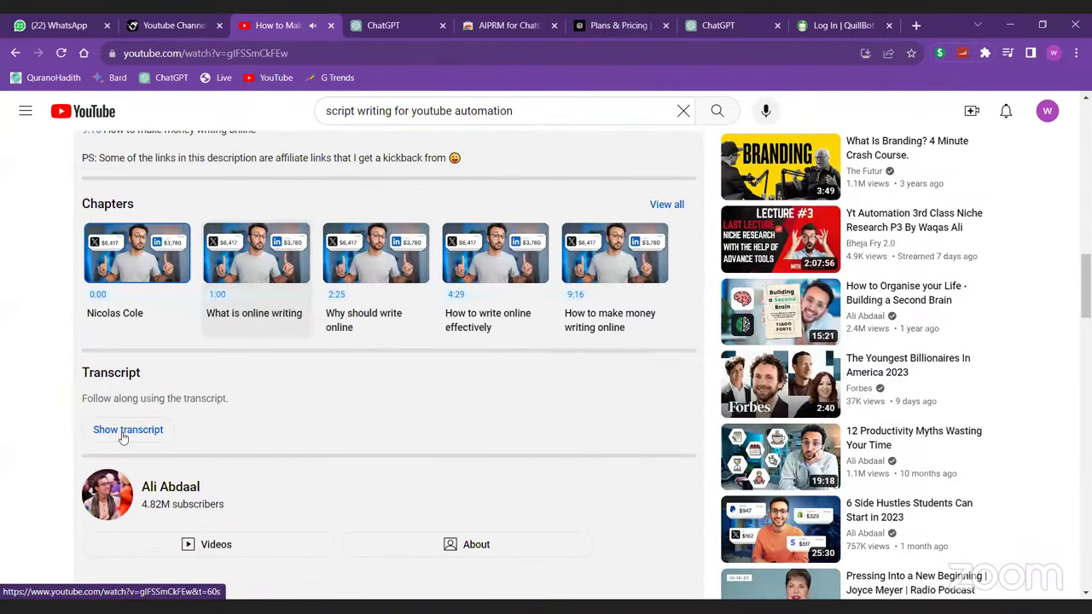
scroll(450, 421, "up", 8)
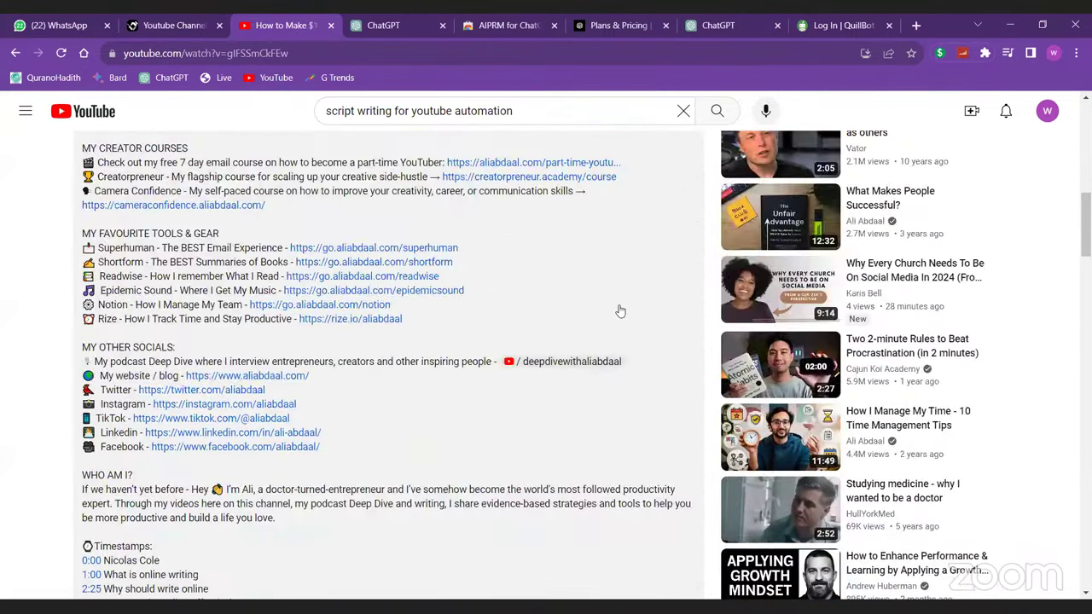
scroll(620, 311, "up", 2)
scroll(692, 341, "up", 5)
scroll(691, 343, "down", 1)
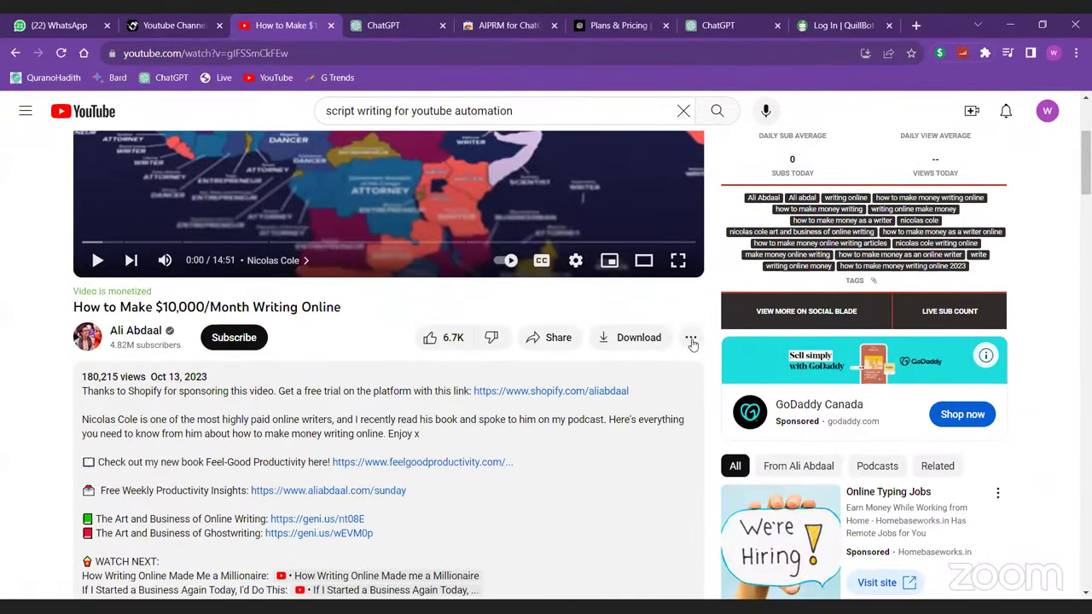
left_click(690, 337)
left_click(397, 432)
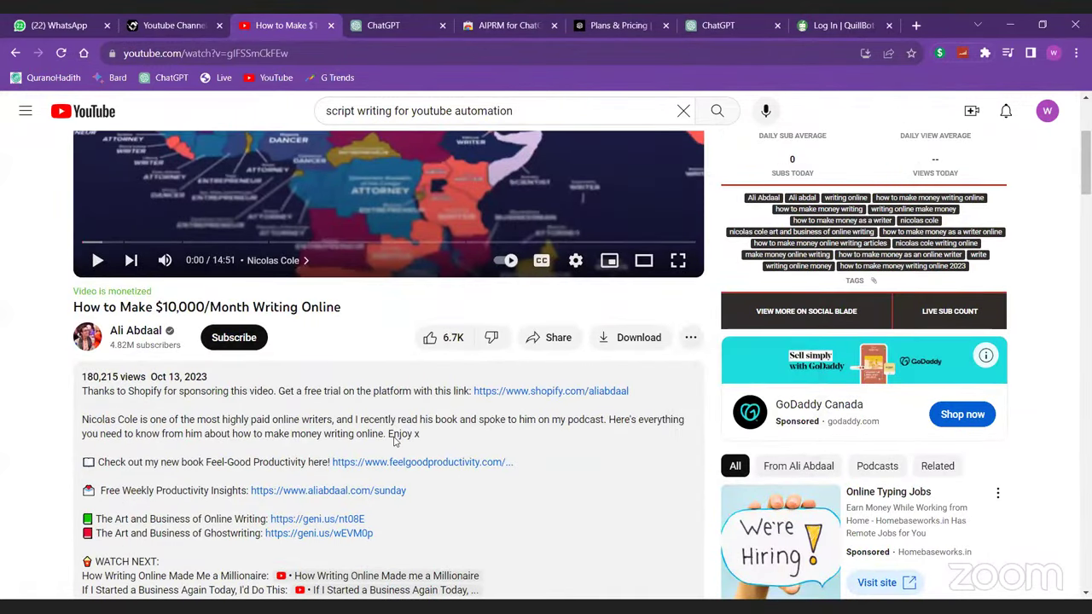
- Open the transcript of the video "How to Make $10,000/Month Writing Online"
scroll(394, 436, "down", 3)
scroll(394, 441, "down", 4)
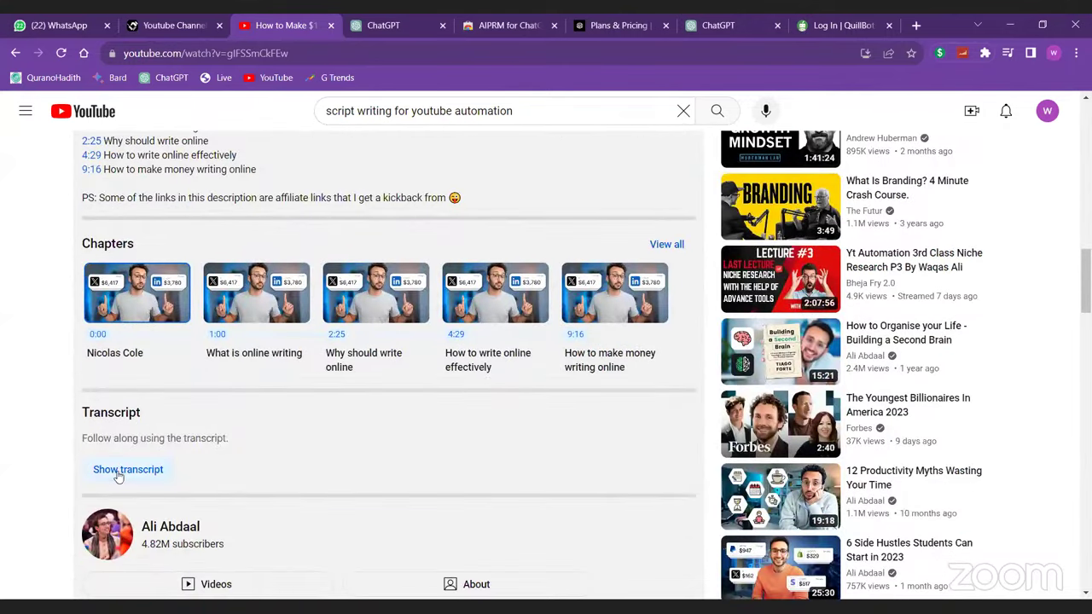
scroll(115, 474, "up", 1)
left_click(128, 574)
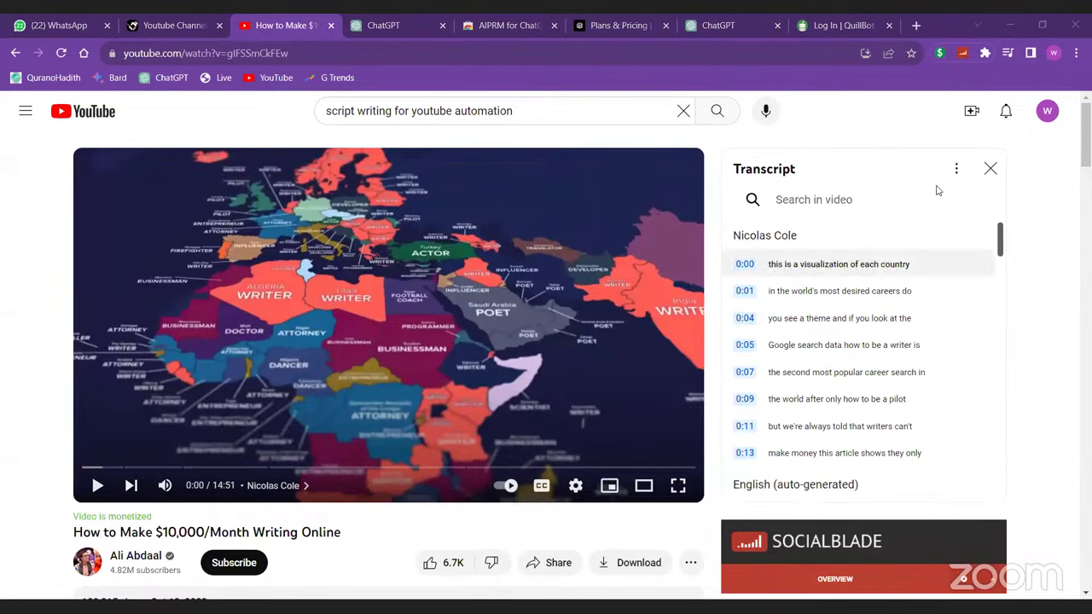
- Hide the transcript's timestamps and select the whole transcript text through its last line
left_click(957, 174)
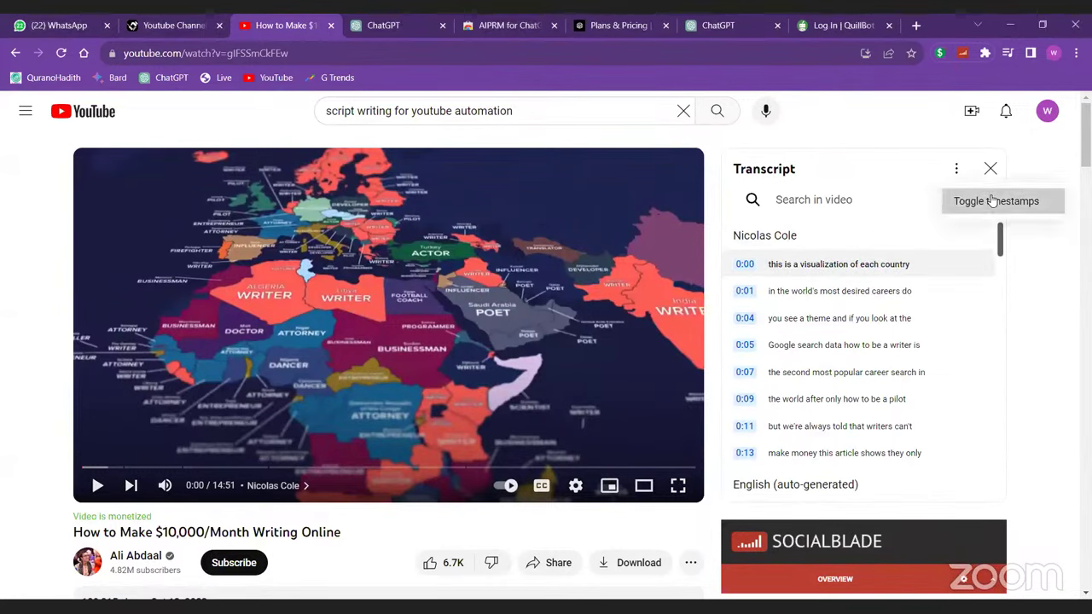
left_click(988, 199)
left_click_drag(742, 267, 866, 544)
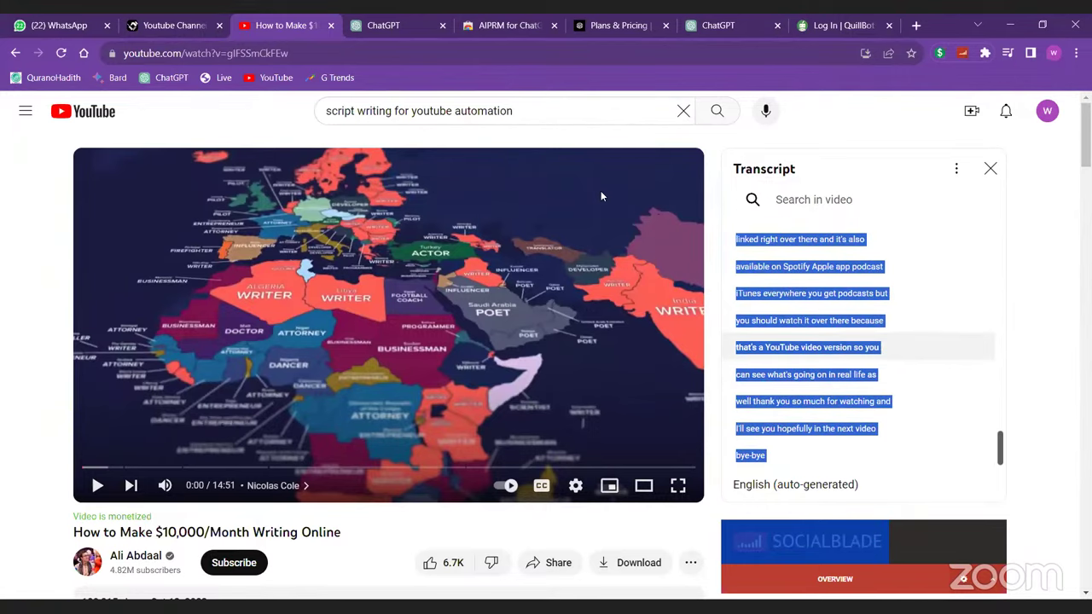
- View the "Ambience of Restaurants" conversation in ChatGPT and return to the YouTube video with the transcript
left_click(386, 19)
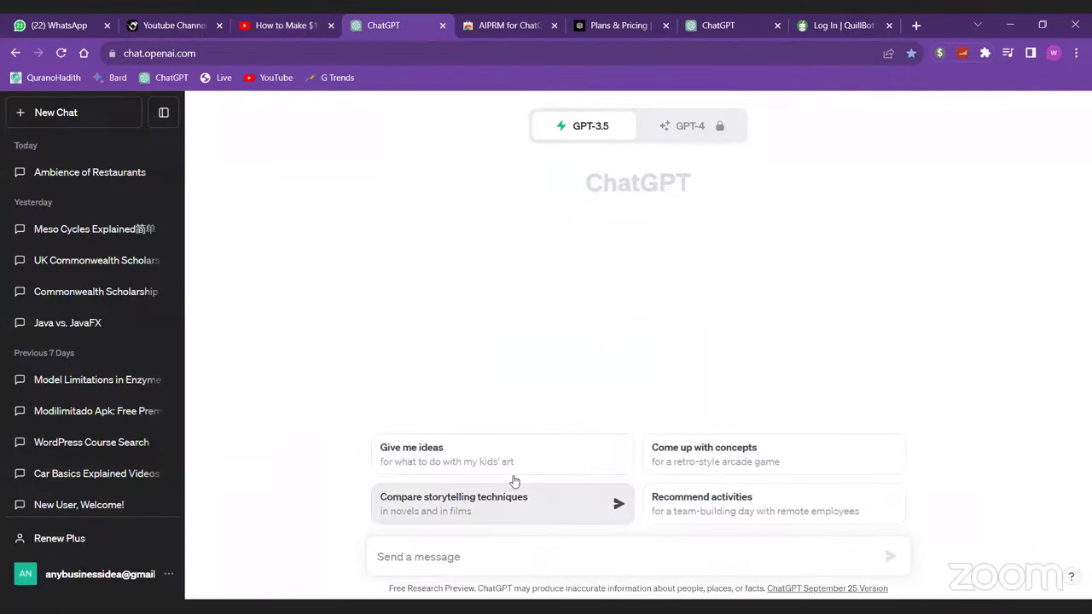
left_click(91, 173)
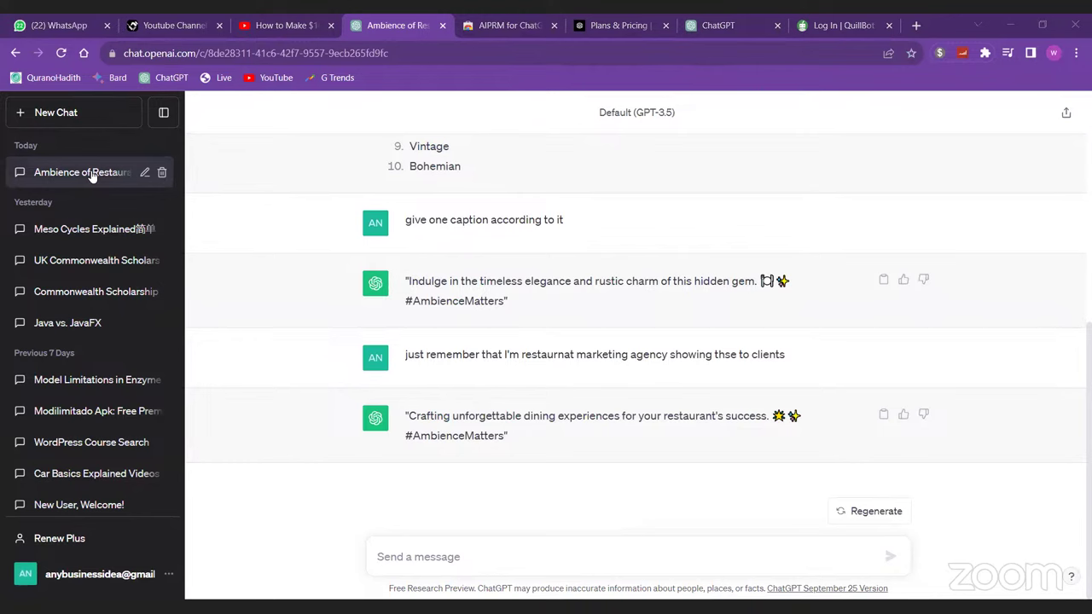
left_click(288, 25)
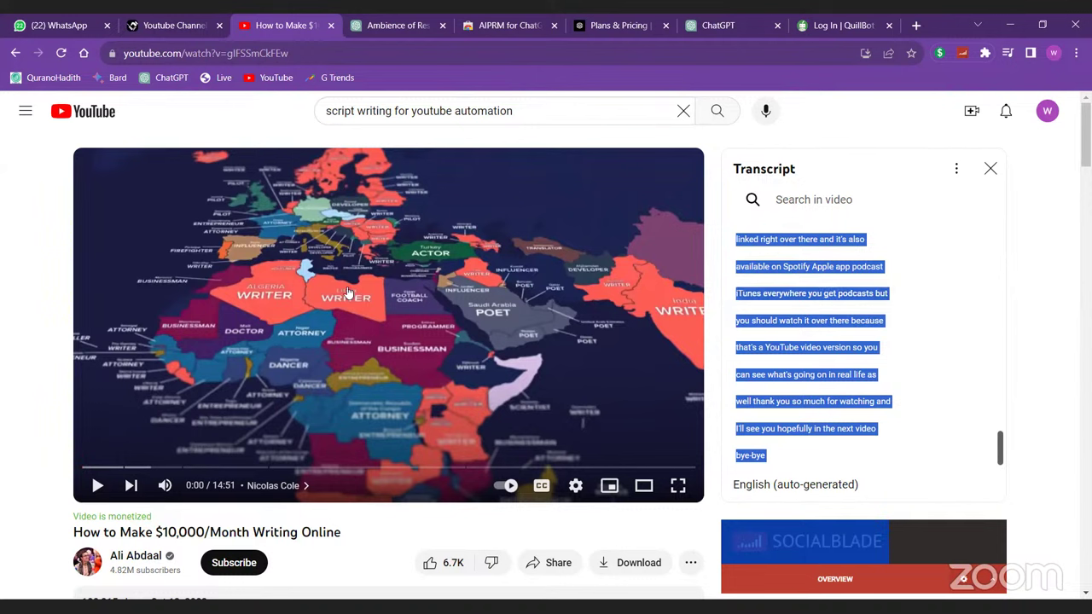
scroll(408, 271, "down", 2)
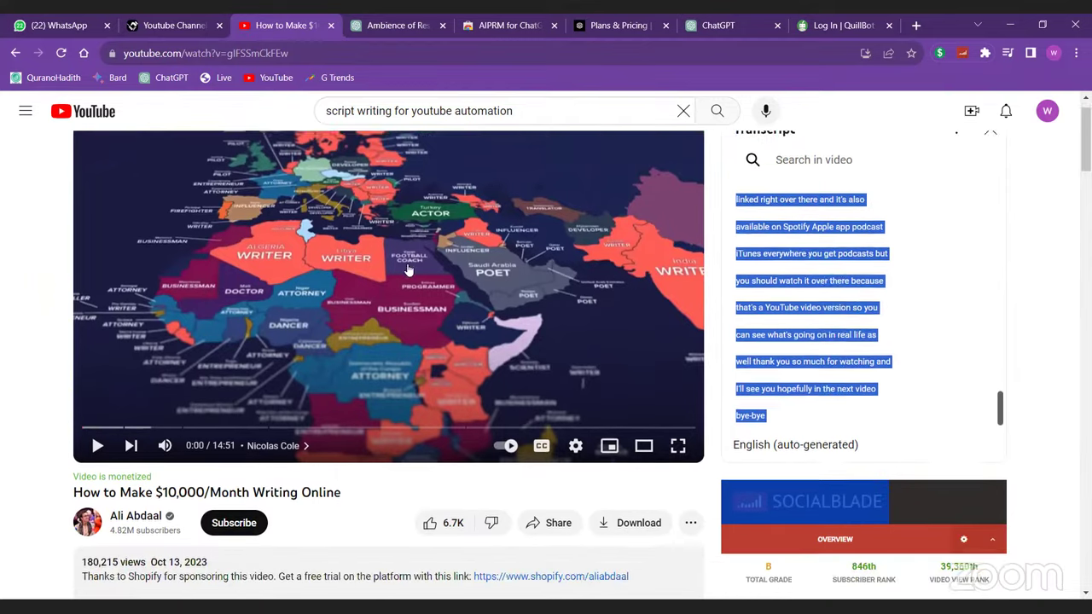
scroll(408, 270, "up", 2)
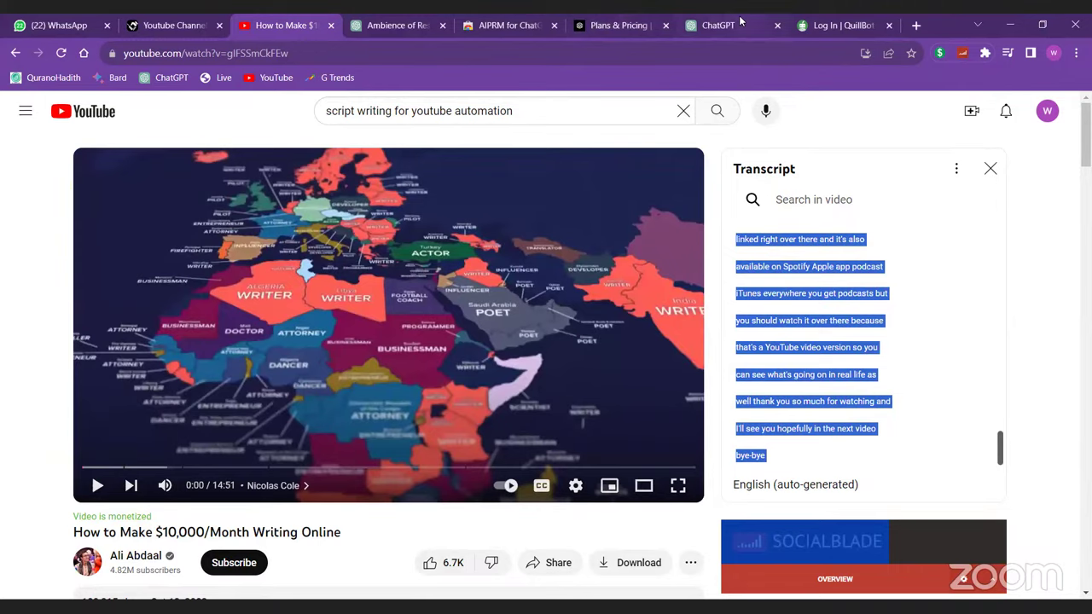
- Enter the YouTube script prompt template with the "KEYWORD" outline, hook, continuation and conclusion lines in the AIPRM-enabled ChatGPT message, without sending it
left_click(742, 23)
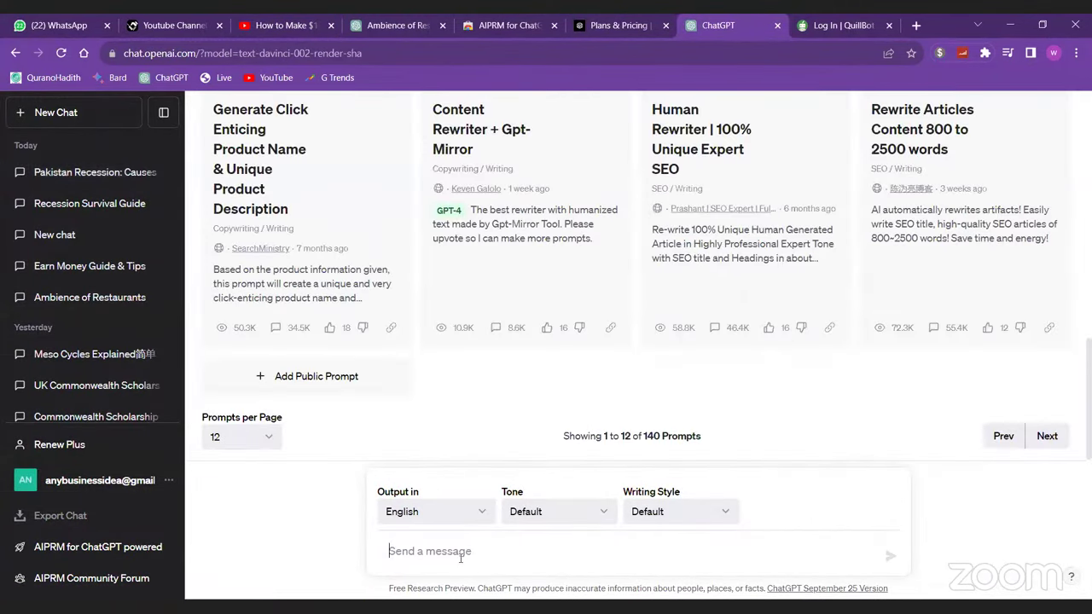
type("- Give me an outline for a youtube video script called: \"KEYWORD\" - Write me an great hook and introduction for this youtube video script. Make sure to briefly talk about the following: - Continuing the script give me a few paragraphs to discuss the following: - Continuing the script from the last point give me a few paragraphs to discuss the following: -  Conclude the script from the last point give me a paragraph mentioning the following: - End with \"with that said, thanks for watching. and until next time.")
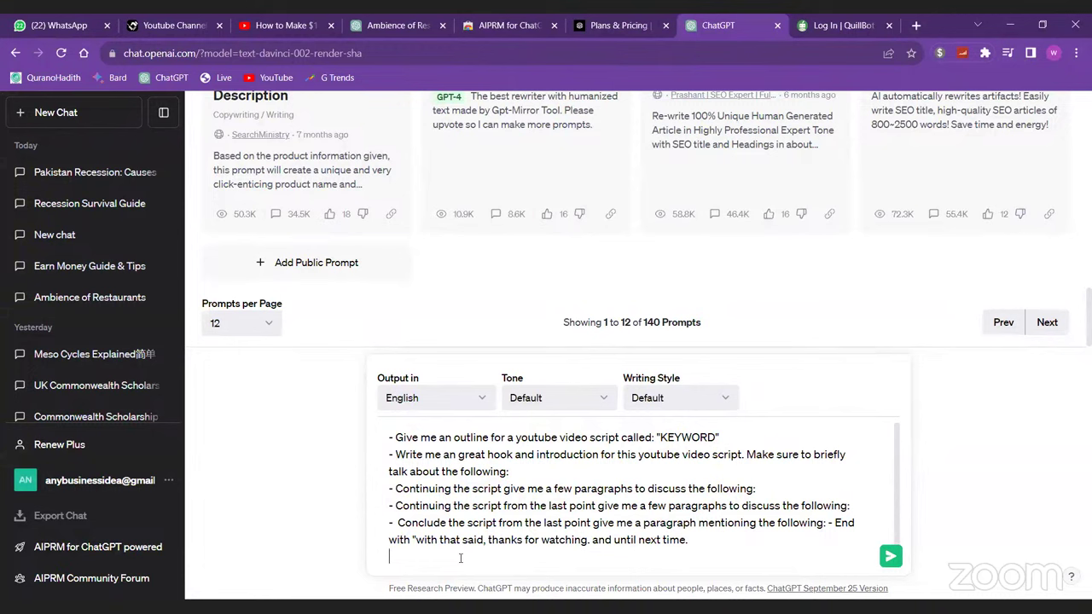
left_click(121, 487)
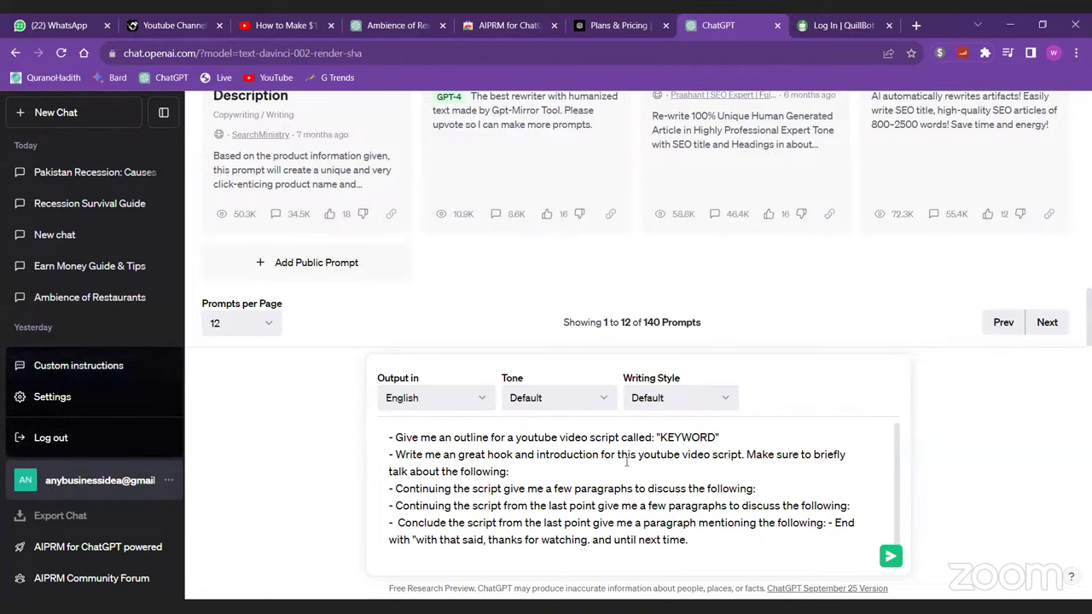
left_click(627, 460)
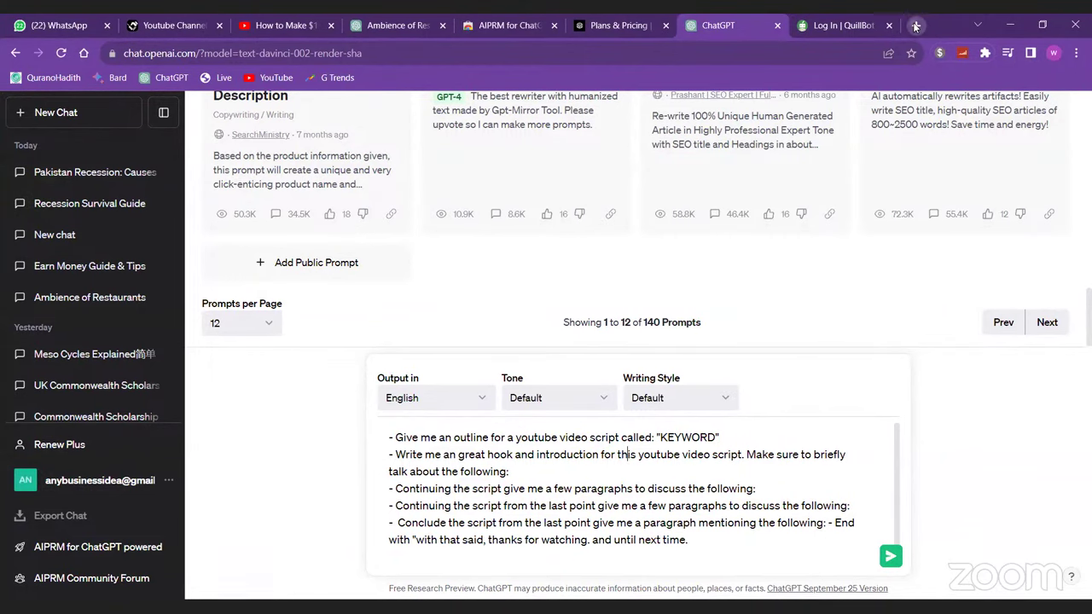
- Open Google Trends in a new browser tab and examine the daily search trends for the United States
key("ctrl+t")
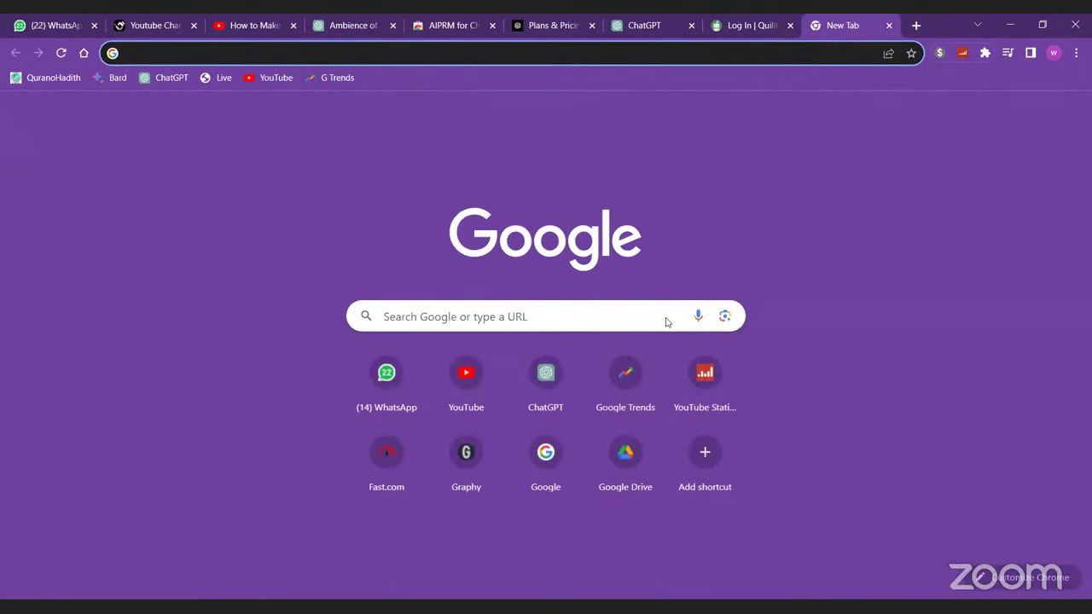
left_click(348, 78)
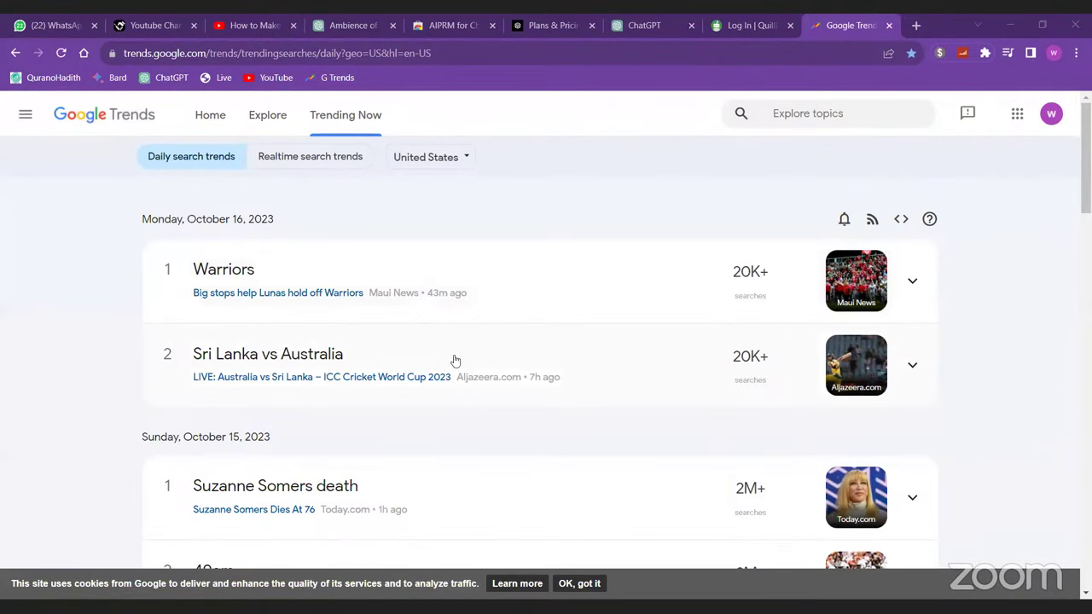
scroll(455, 361, "down", 2)
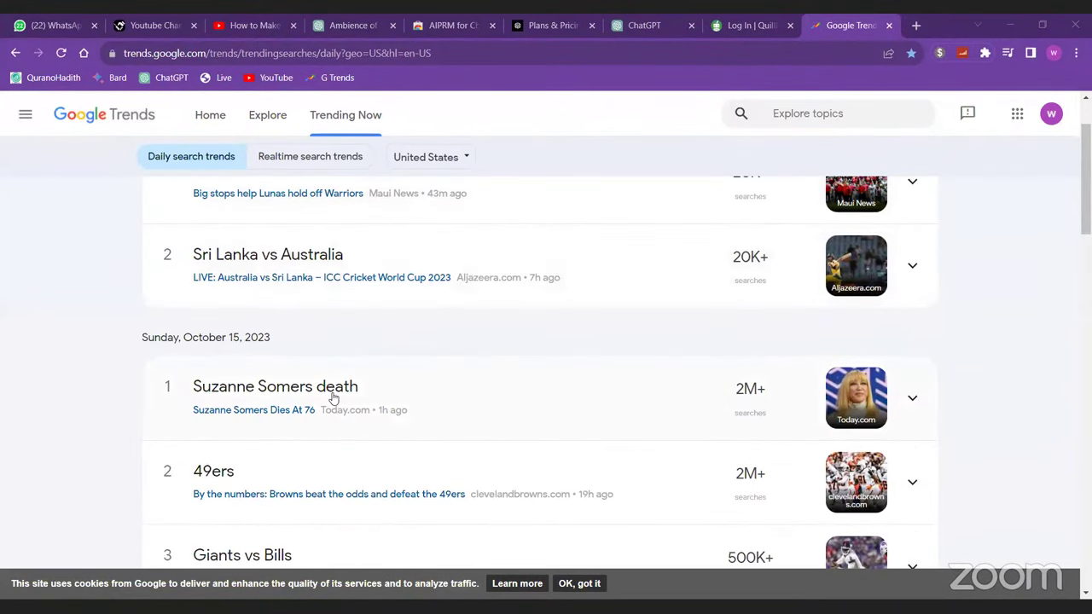
scroll(492, 404, "down", 1)
scroll(406, 415, "down", 1)
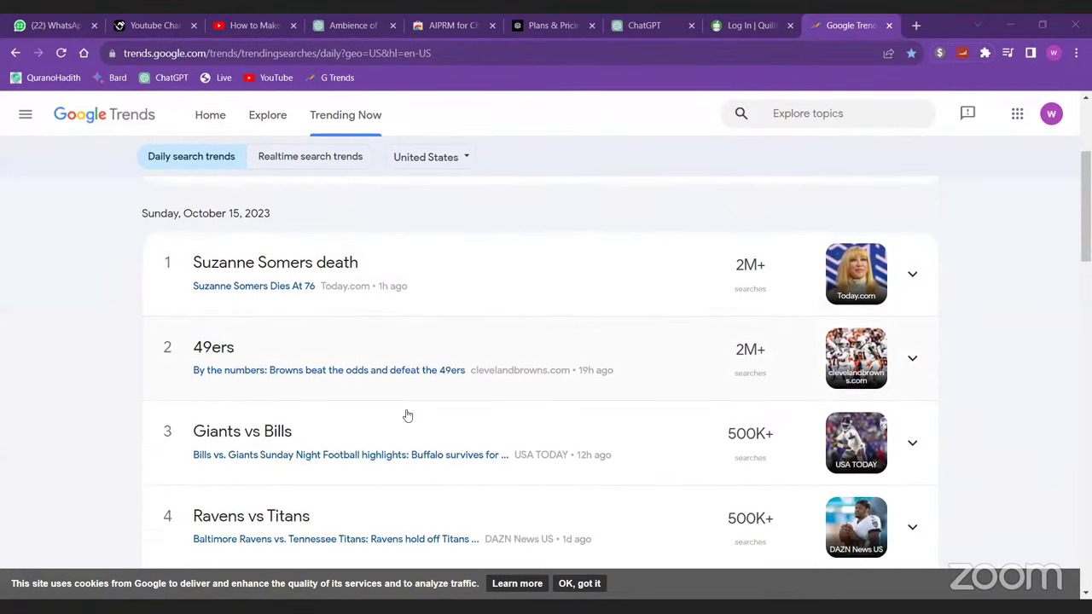
scroll(434, 402, "down", 1)
scroll(348, 418, "down", 3)
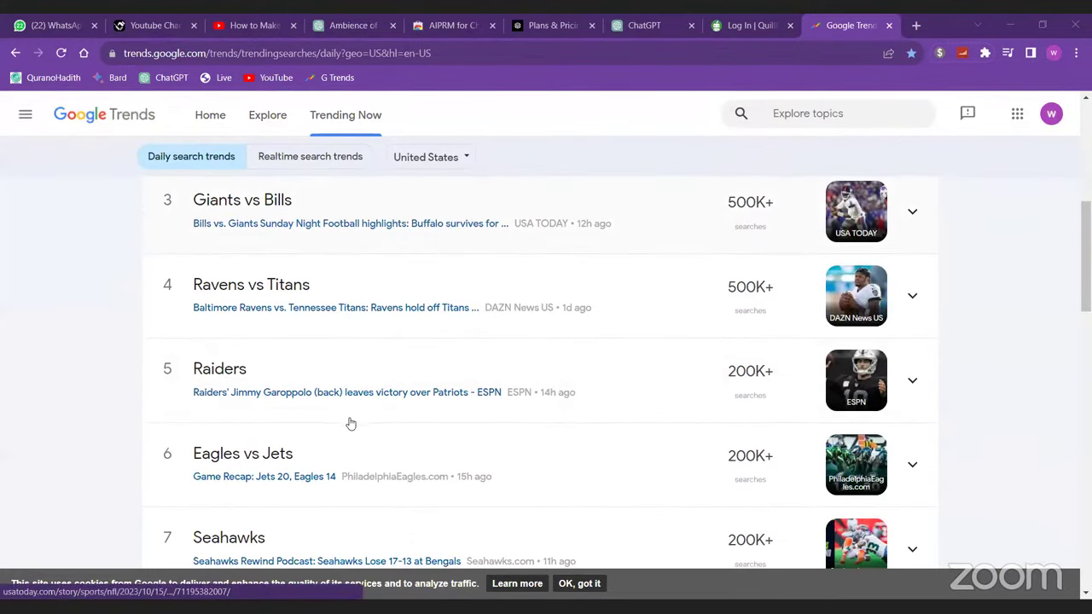
scroll(384, 408, "down", 1)
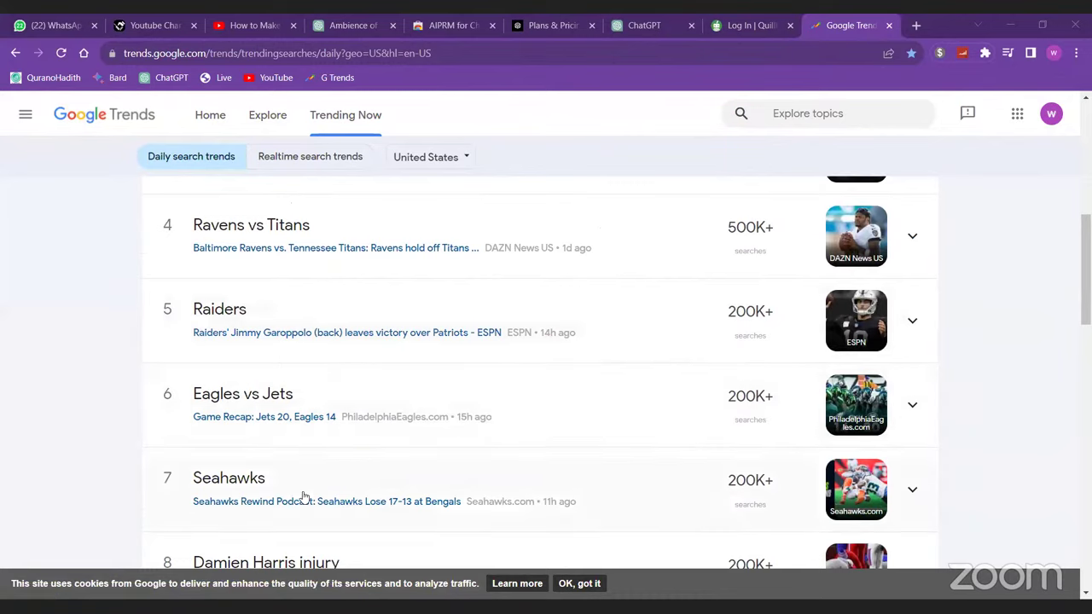
scroll(304, 497, "down", 2)
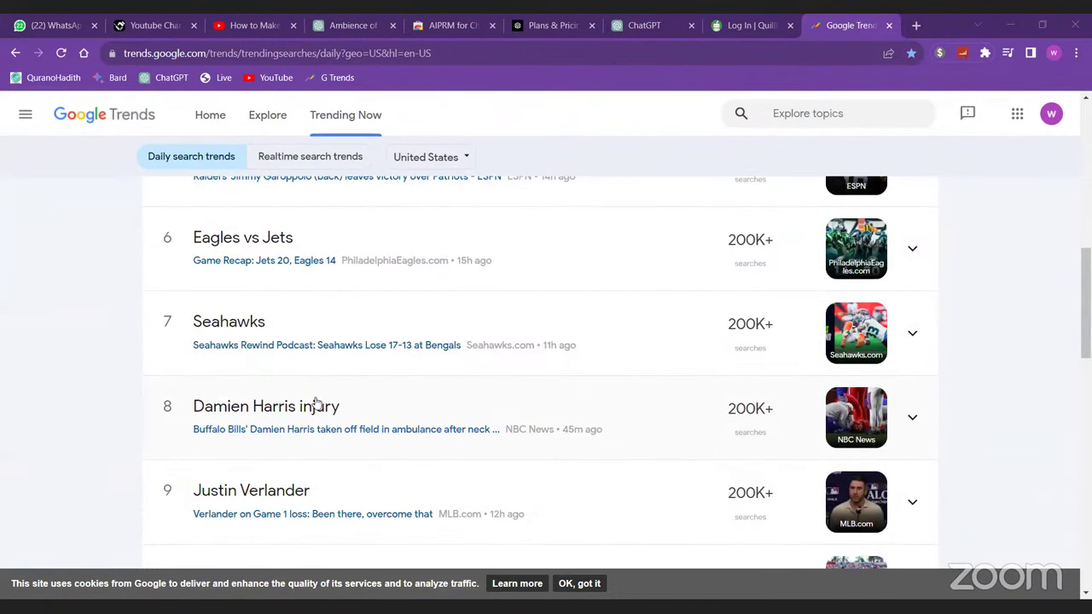
- Open the NBC News article related to the "Damien Harris injury" trend and go through it to the start of its body text
left_click(384, 412)
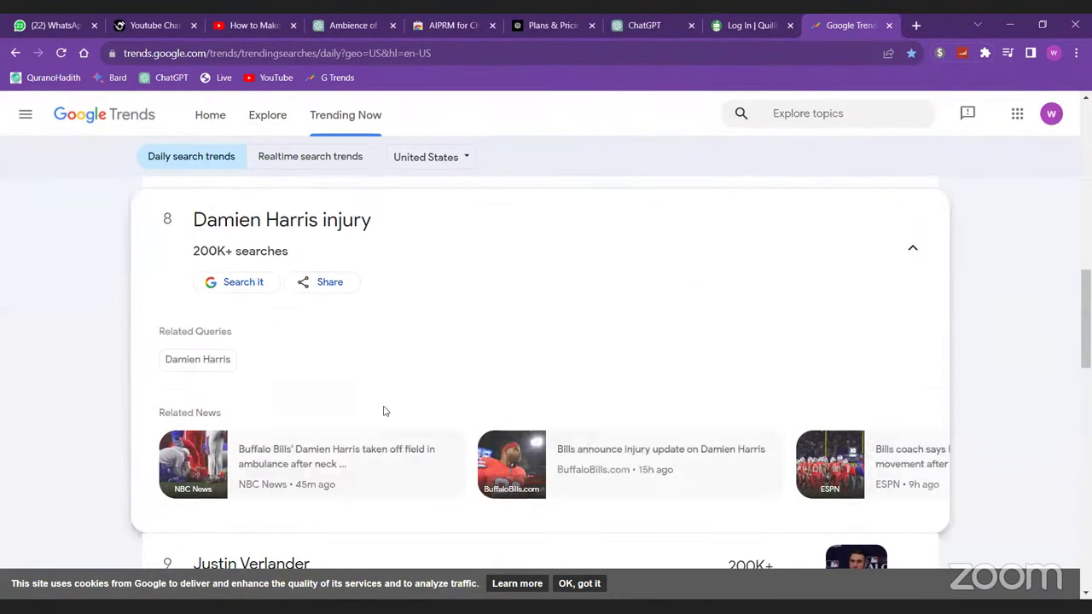
left_click(281, 460)
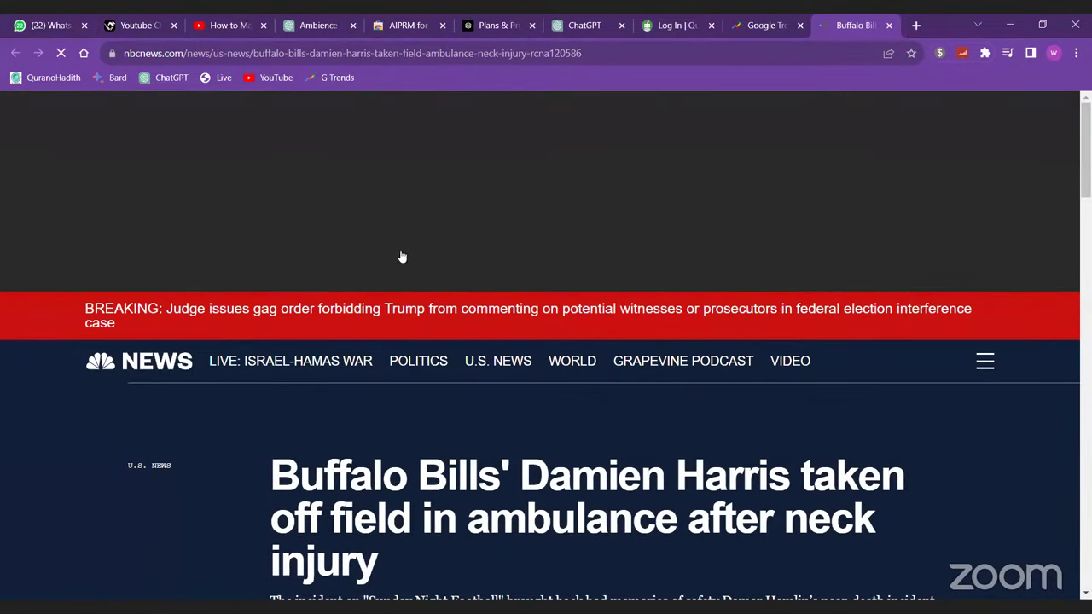
key("ctrl+shift+Tab")
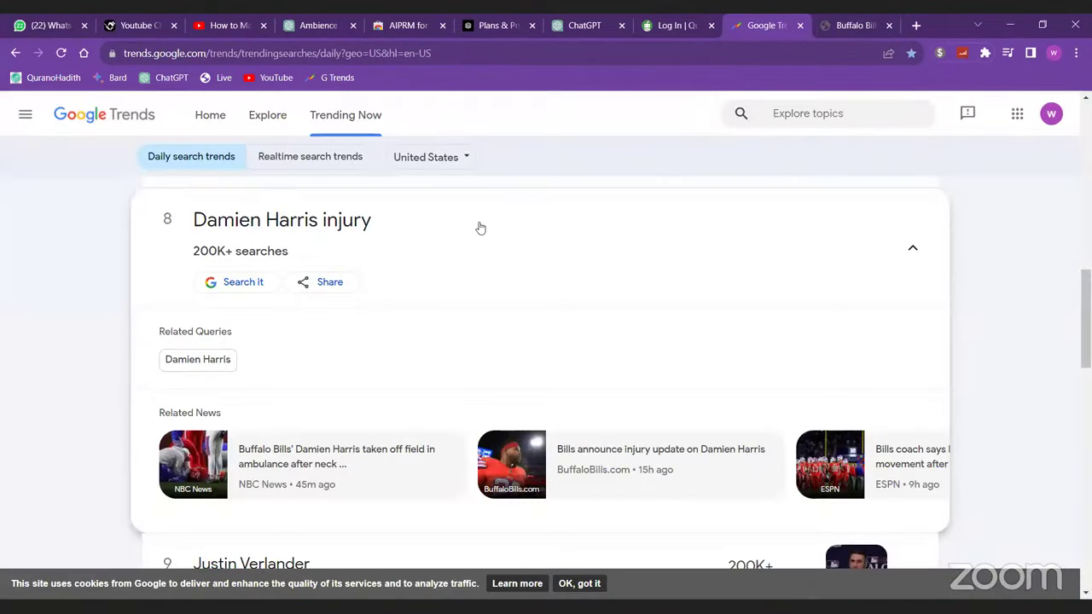
left_click(482, 226)
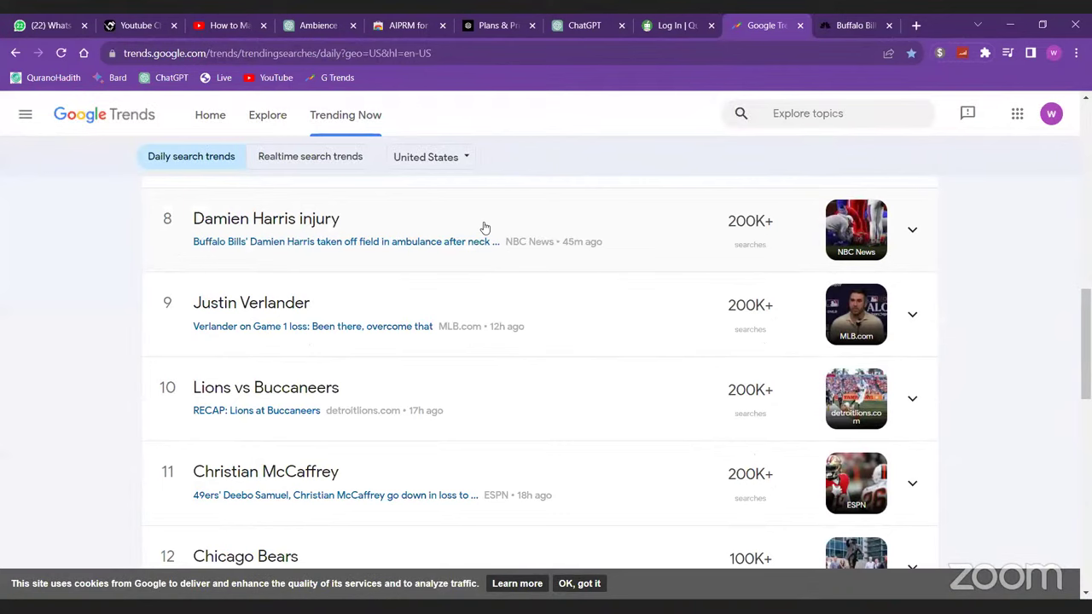
left_click(853, 25)
scroll(353, 295, "down", 3)
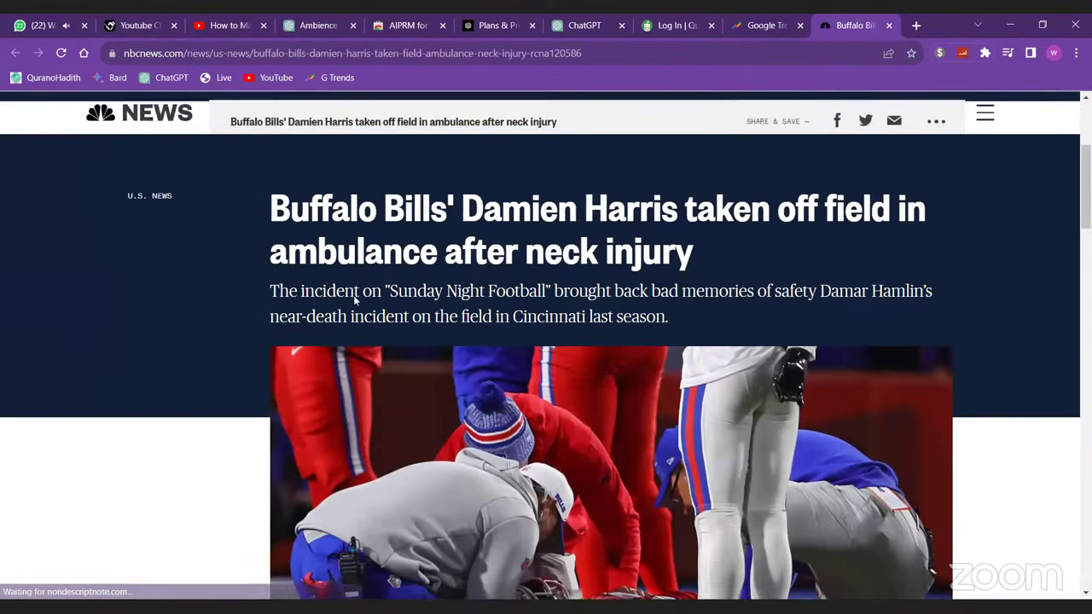
scroll(310, 275, "down", 2)
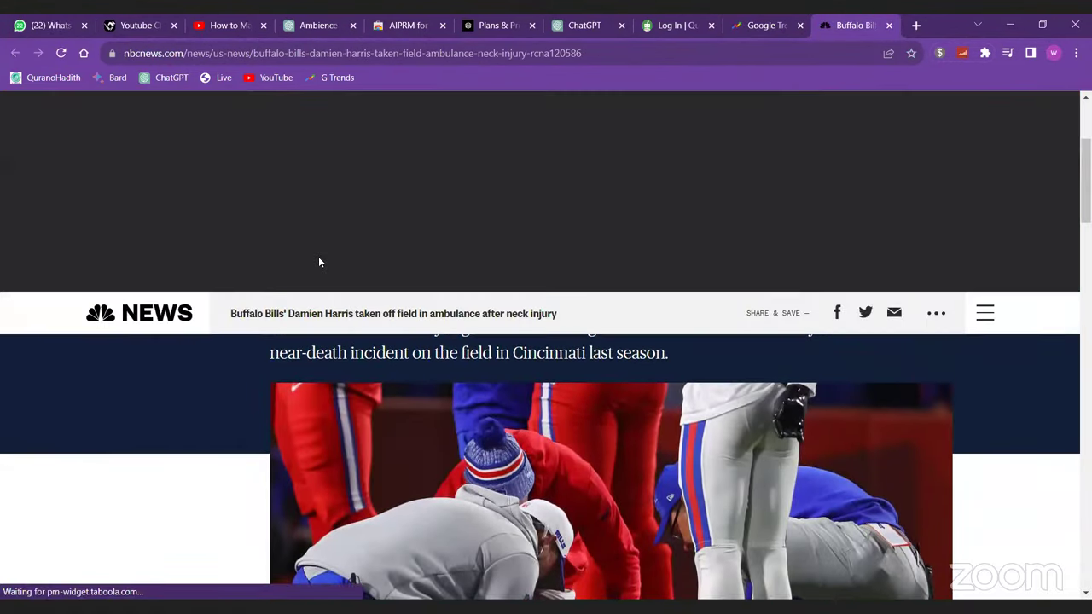
scroll(383, 452, "down", 5)
scroll(383, 453, "up", 2)
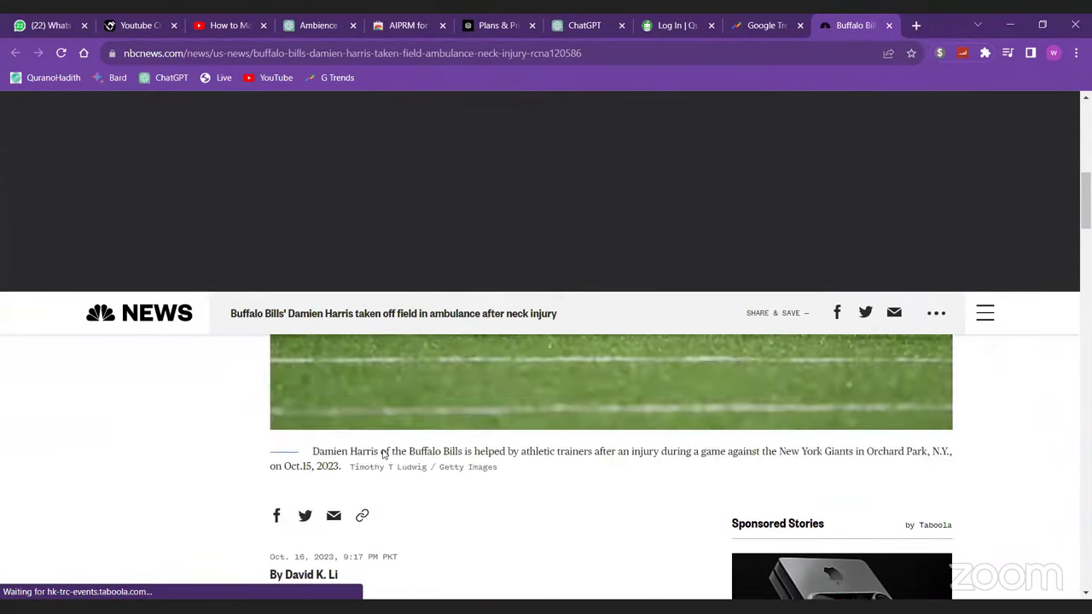
scroll(383, 453, "down", 3)
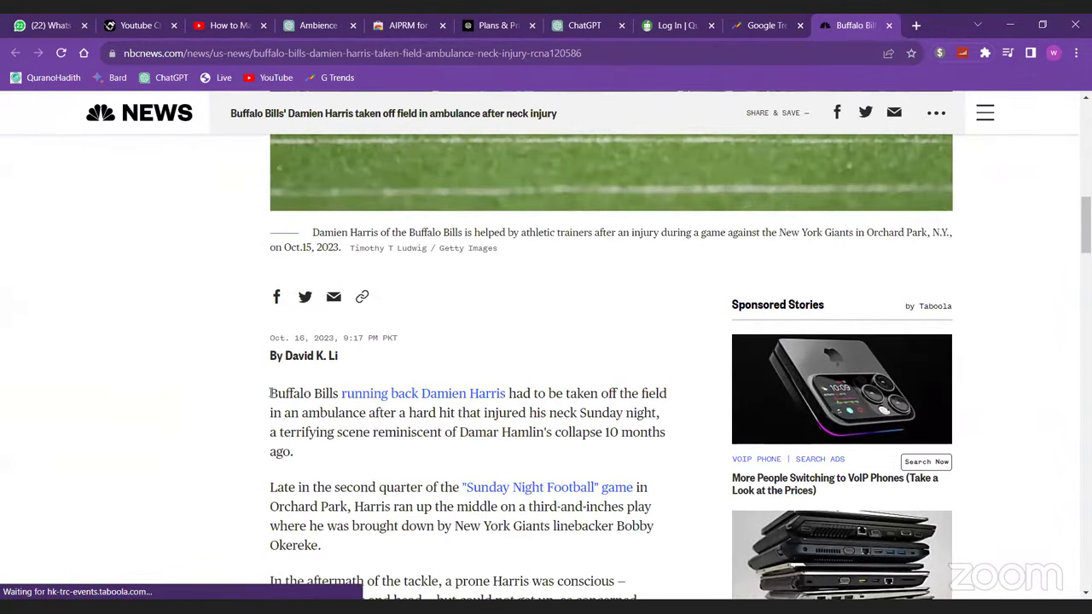
left_click_drag(269, 392, 307, 525)
scroll(307, 526, "down", 5)
left_click_drag(348, 222, 518, 229)
scroll(518, 228, "up", 2)
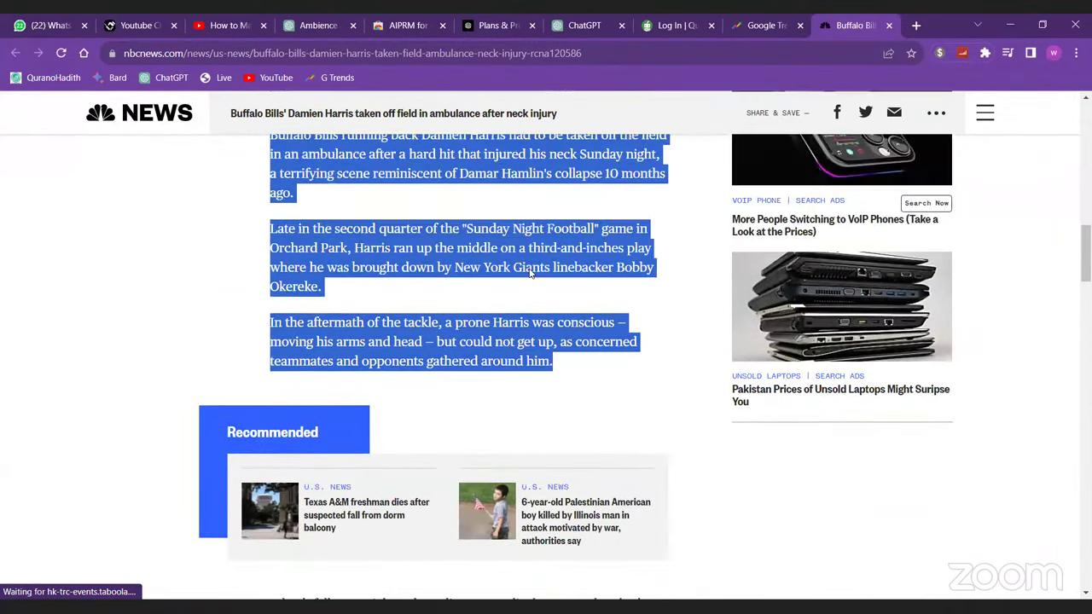
left_click(609, 384)
- Select the article's first three body paragraphs and switch back to the ChatGPT draft containing the script prompt template
scroll(610, 383, "up", 1)
scroll(610, 383, "up", 6)
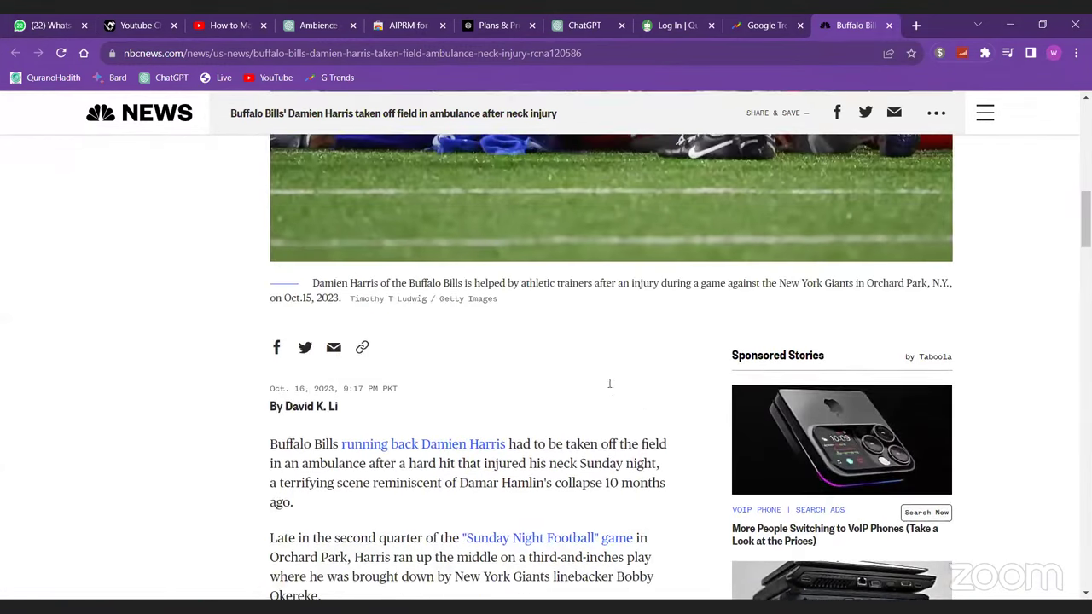
scroll(608, 382, "up", 1)
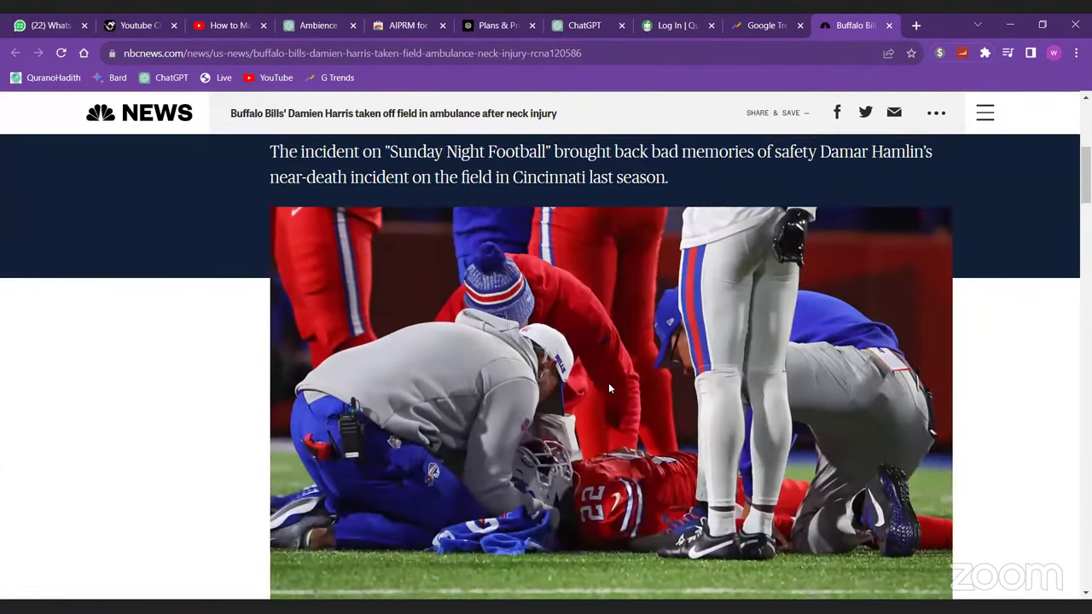
scroll(608, 382, "down", 4)
scroll(608, 382, "down", 4)
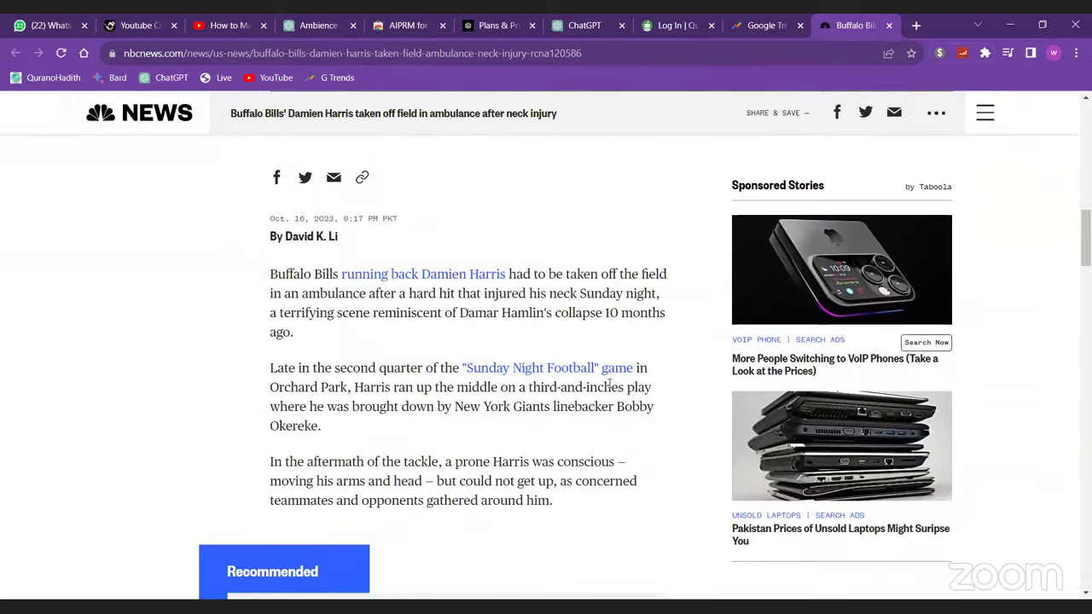
mouse_move(269, 228)
left_mouse_down()
mouse_move(550, 385)
mouse_move(568, 475)
mouse_move(597, 457)
mouse_move(375, 341)
mouse_move(269, 220)
left_mouse_up()
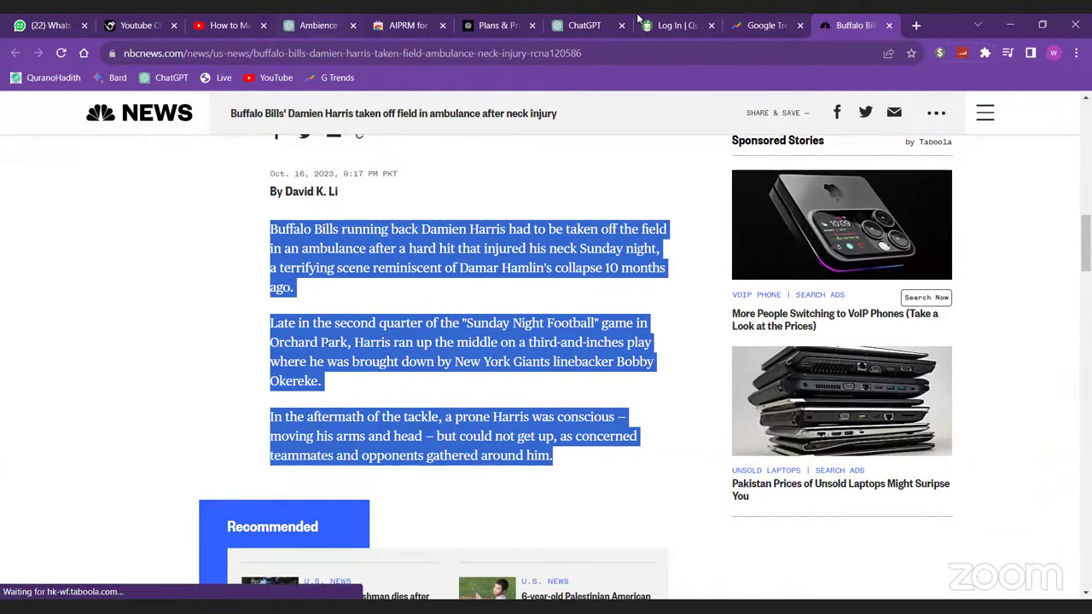
left_click(588, 25)
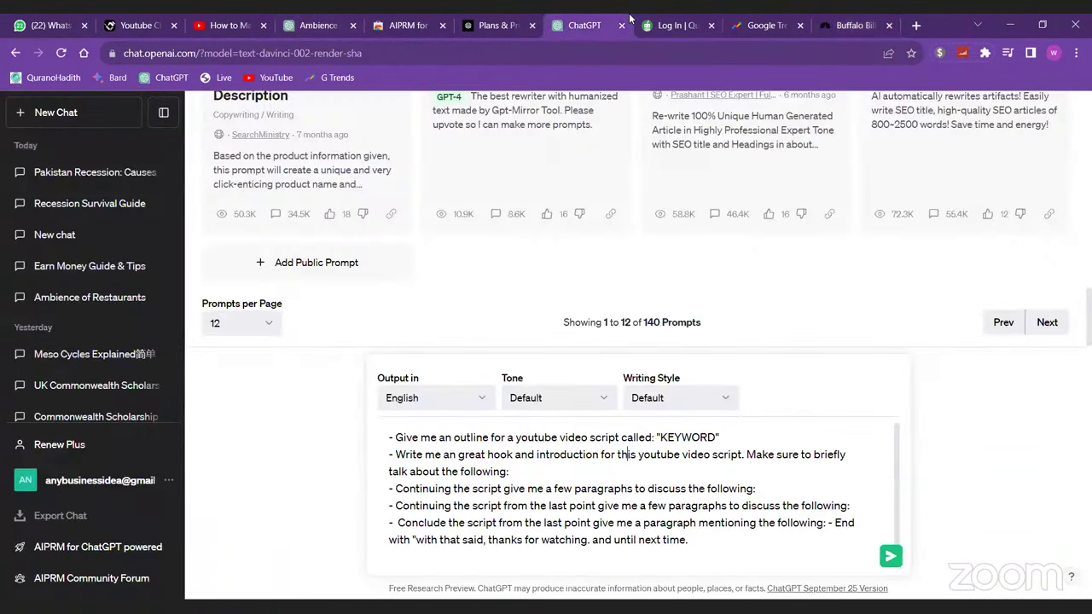
left_click(98, 117)
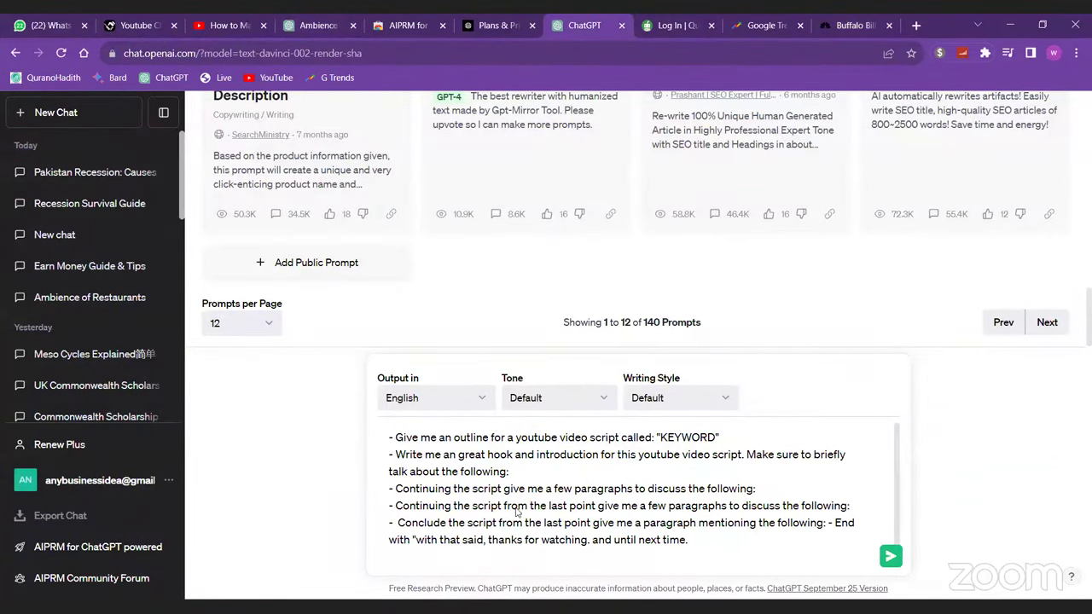
- Replace the template draft with the copied opening paragraphs, and select the article's next four paragraphs, from "A hush fell over" to McDermott's quote
key("ctrl+v")
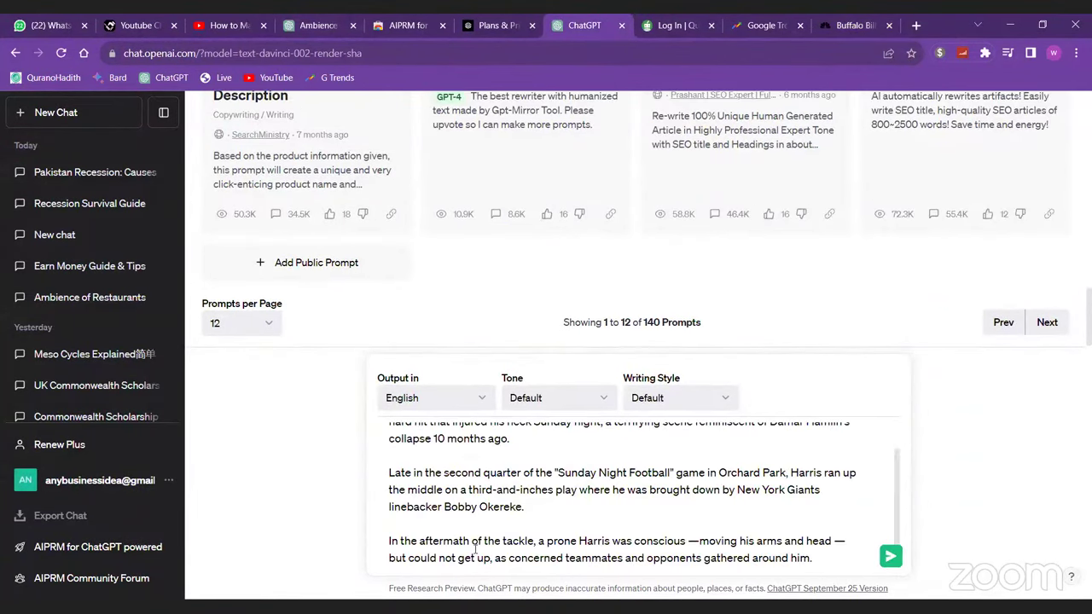
left_click(866, 22)
scroll(600, 360, "down", 3)
scroll(600, 360, "down", 2)
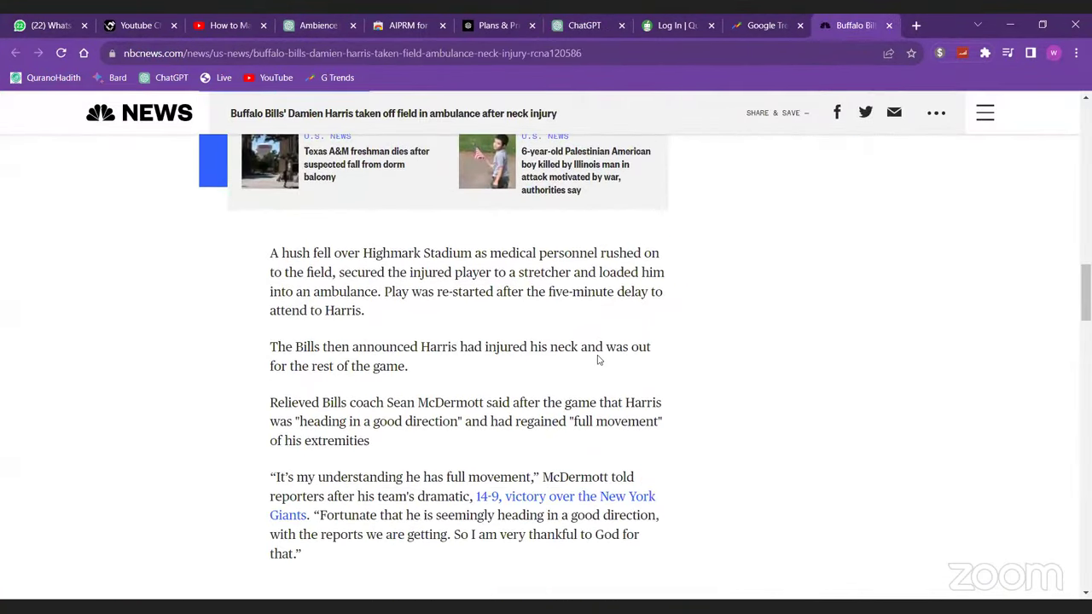
left_click_drag(269, 252, 312, 573)
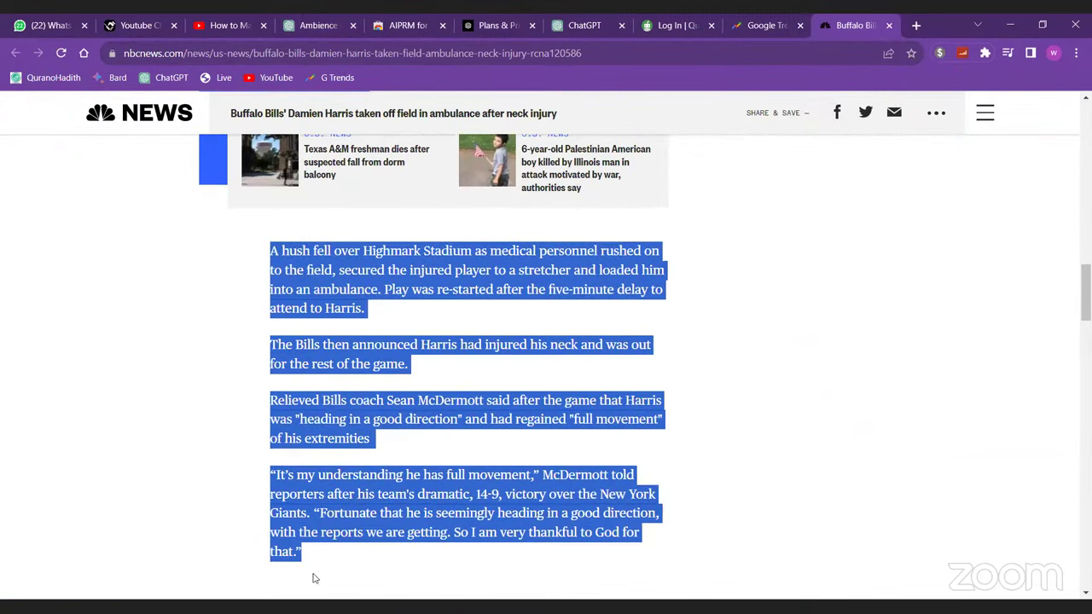
scroll(387, 380, "down", 2)
left_click_drag(387, 381, 386, 157)
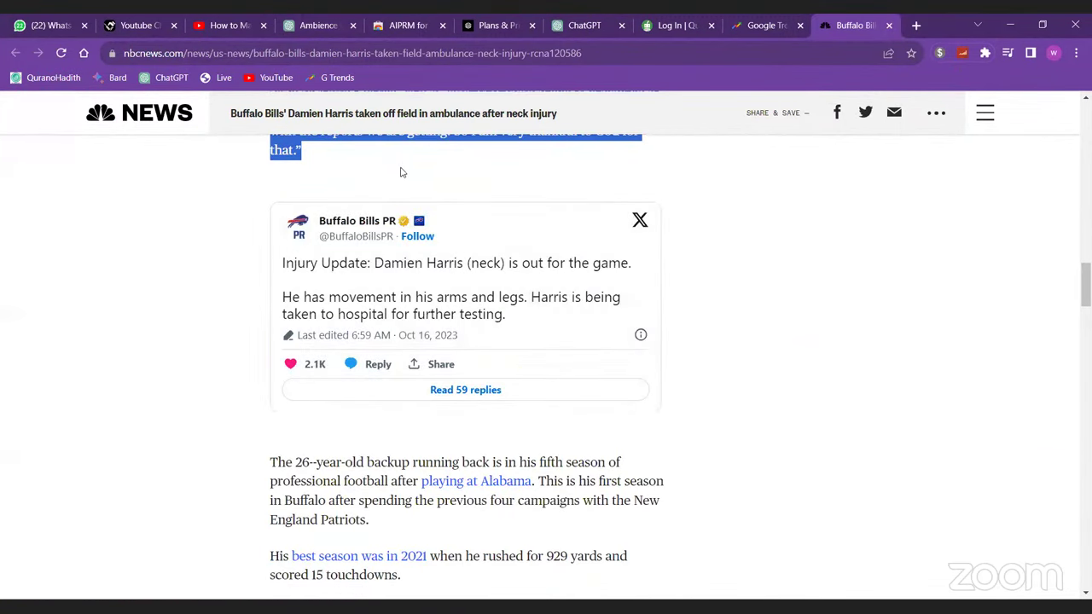
- Append the four selected article paragraphs to the ChatGPT draft and add a blank line below them
left_click(318, 25)
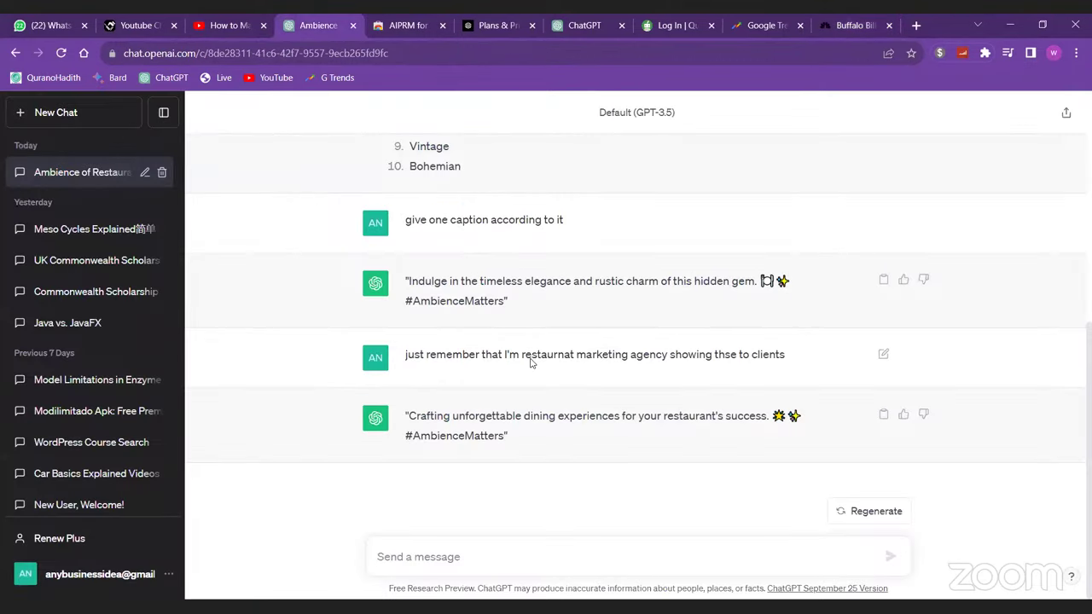
key("ctrl+Tab")
key("ctrl+Tab")
key("ctrl+Tab")
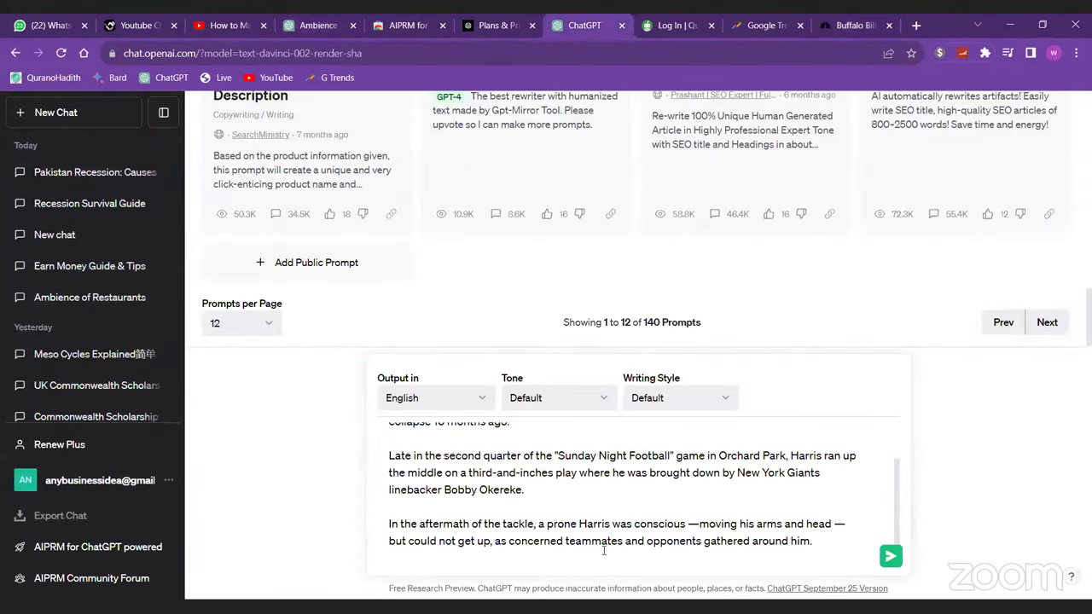
type("The Bills then announced Harris had injured his neck and was out for the rest of the game.  Relieved Bills coach Sean McDermott said after the game that Harris was \"heading in a good direction\" and had regained \"full movement\" of his extremities  \"It’s my understanding he has full movement,\" McDermott told reporters after his team’s dramatic, 14-9, victory over the New York Giants. \"Fortunate that he is seemingly heading in a good direction, with the reports we are getting. So I am very thankful to God for that.\"")
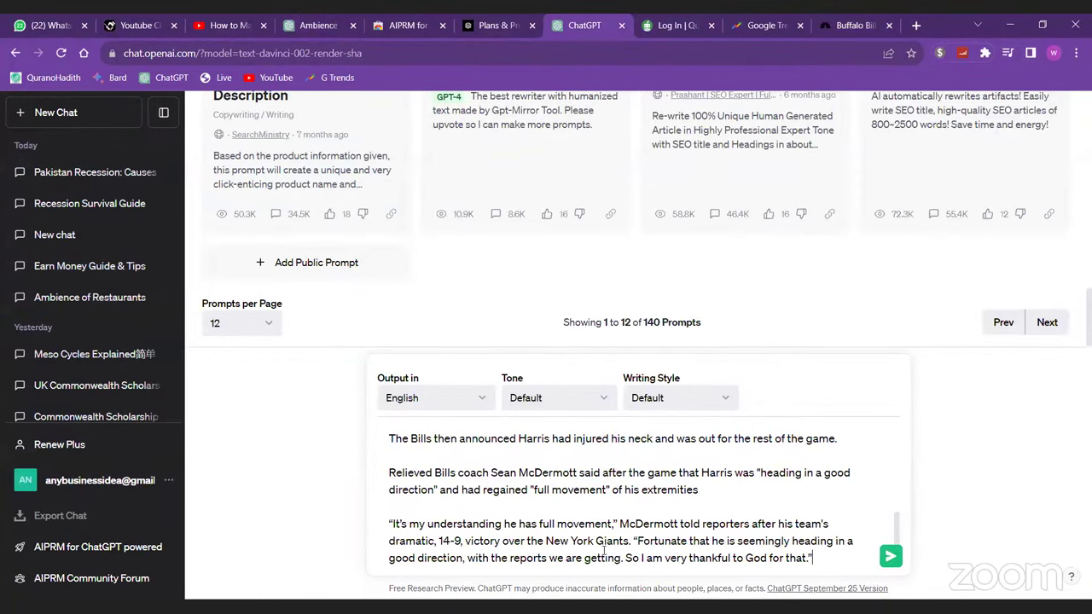
key("shift+Return")
key("shift+Return")
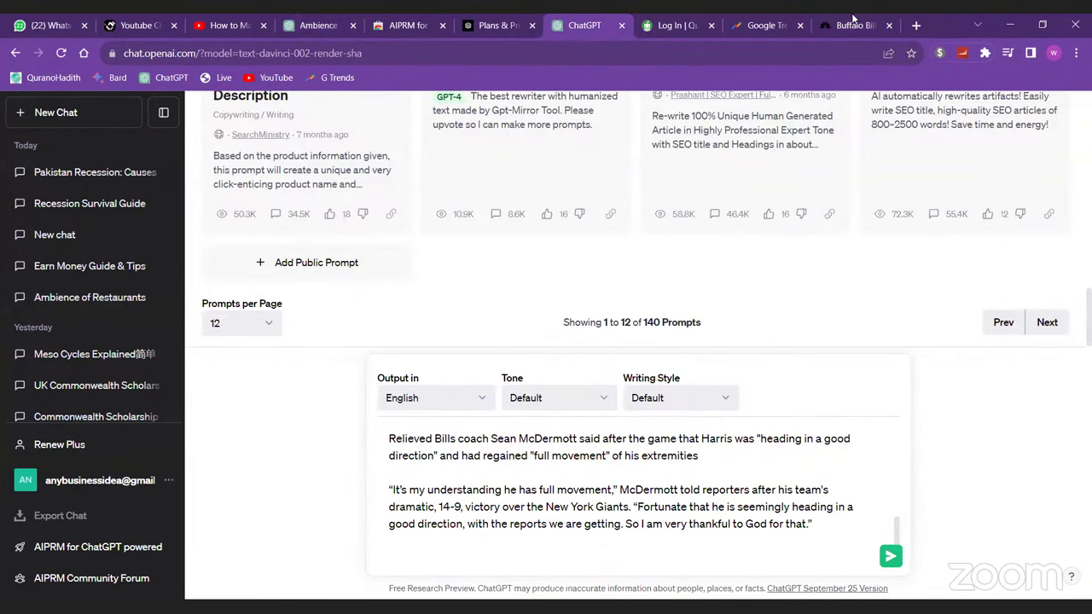
- Copy the rest of the NBC News article, from "The 26--year-old backup running back" to its last sentence, to the end of the ChatGPT draft
key("ctrl+Tab")
key("ctrl+Tab")
key("ctrl+Tab")
scroll(346, 388, "down", 1)
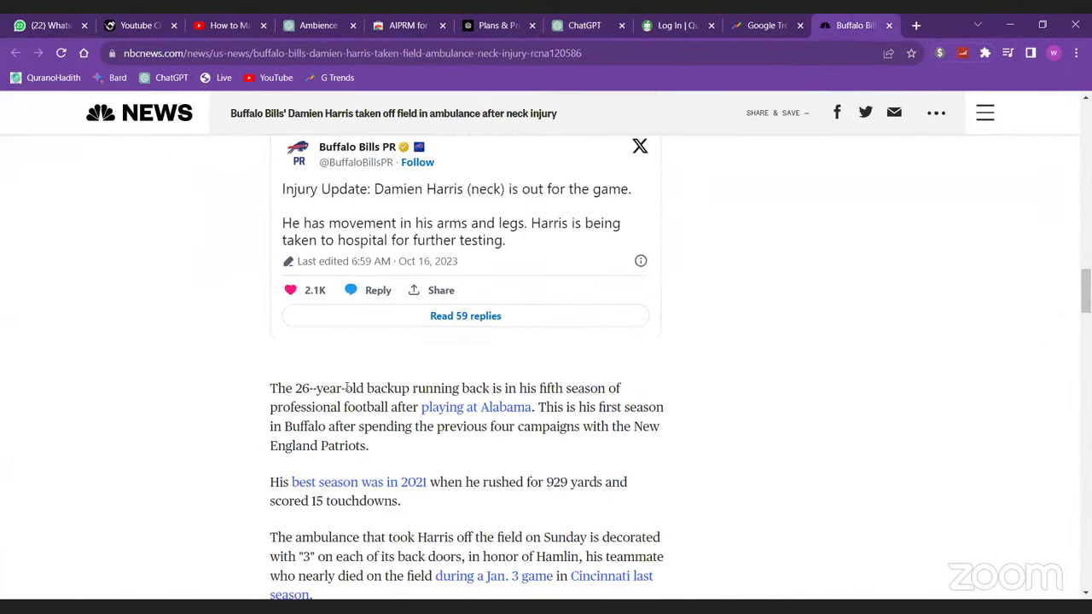
left_click_drag(270, 388, 463, 434)
scroll(463, 434, "down", 4)
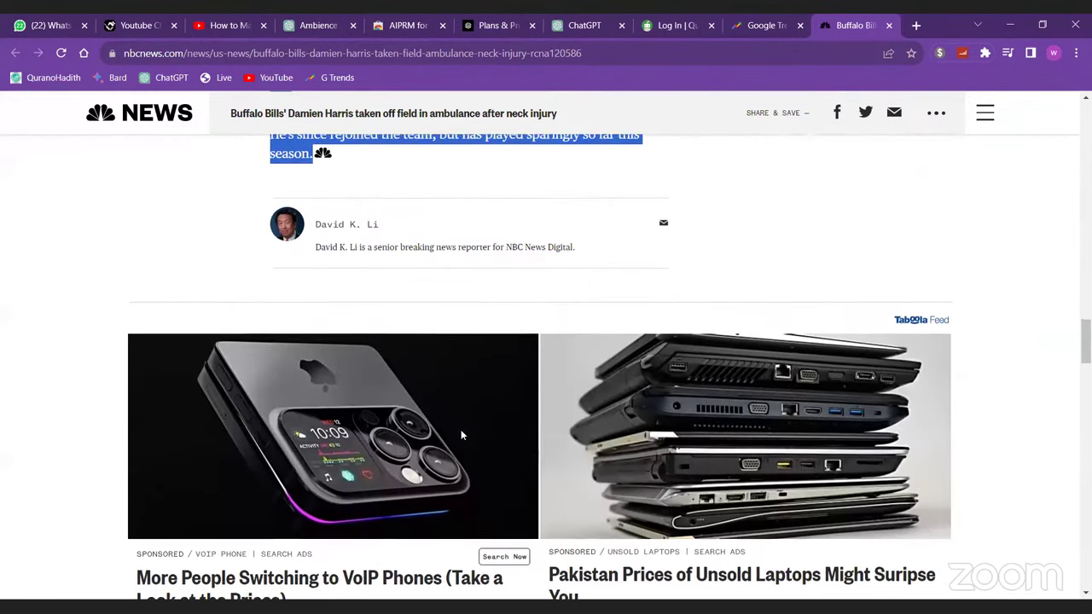
left_click(627, 17)
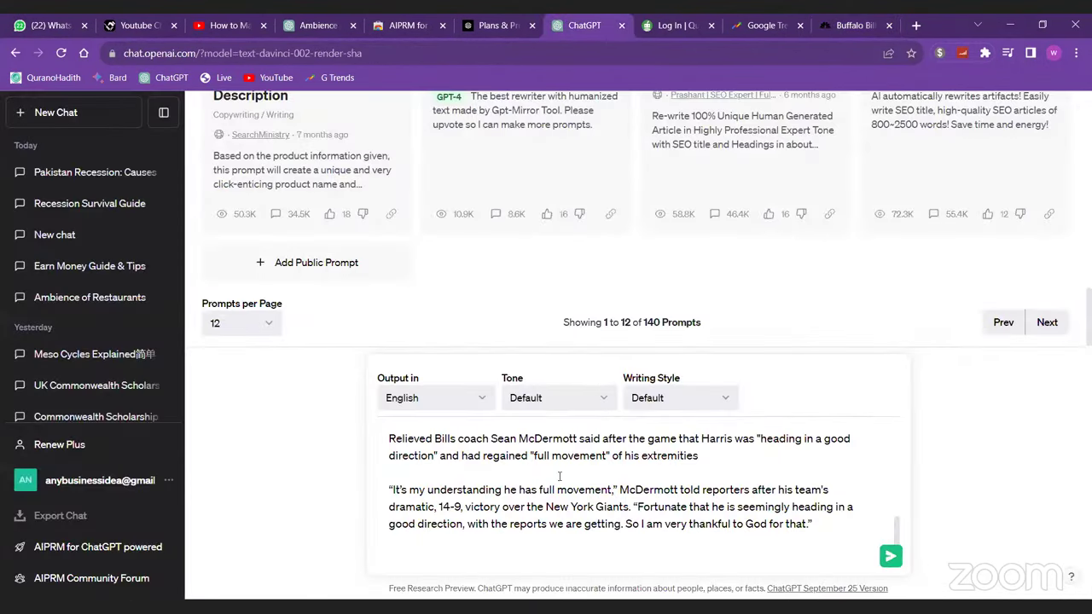
key("ctrl+v")
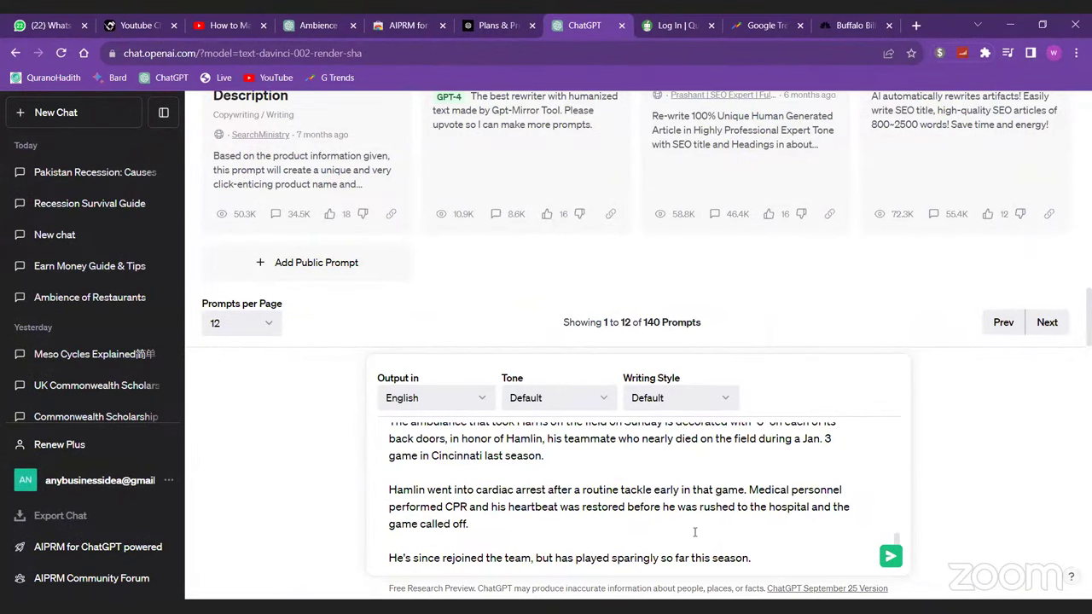
- Select the whole article text in the draft and examine the commands available for the selection
key("ctrl+a")
right_click(512, 505)
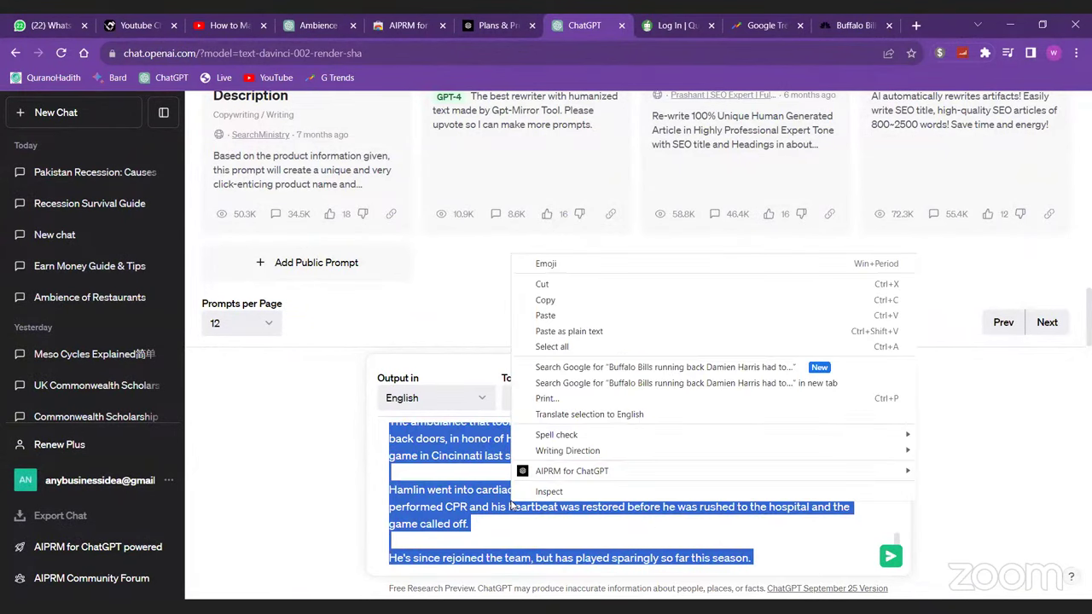
mouse_move(550, 458)
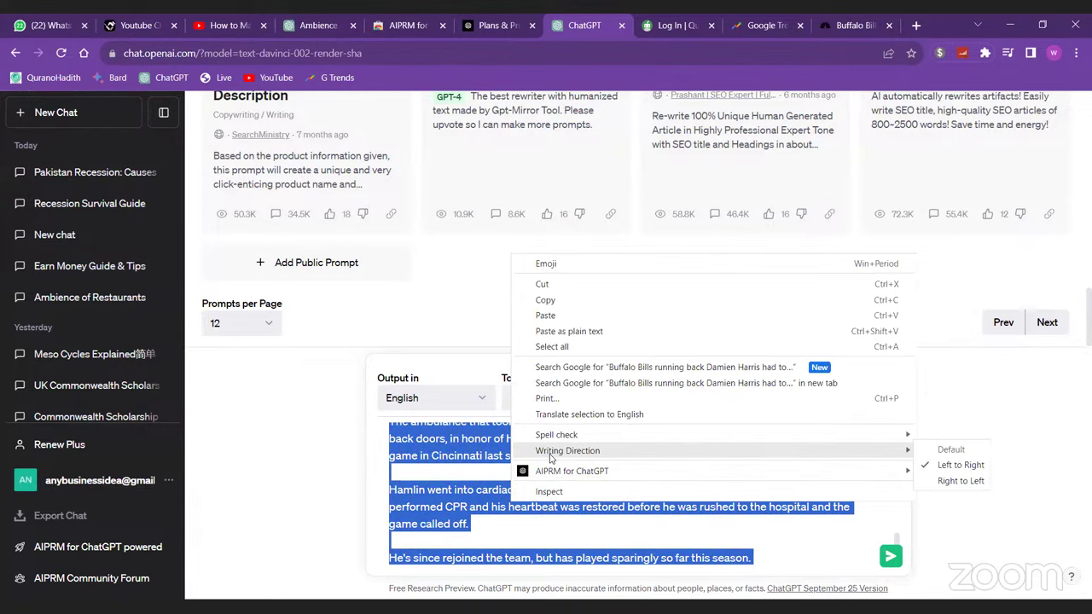
- Search Google for "wordcounter extension" in a new browser tab and add the Word Counter Plus extension to Chrome
left_click(915, 25)
type("wor")
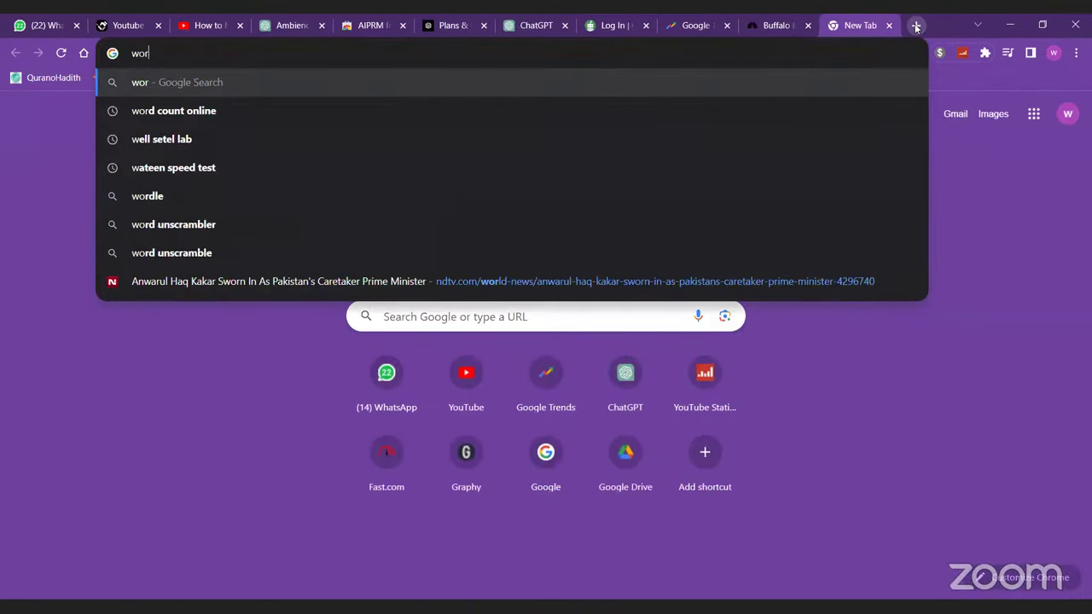
type("dcount")
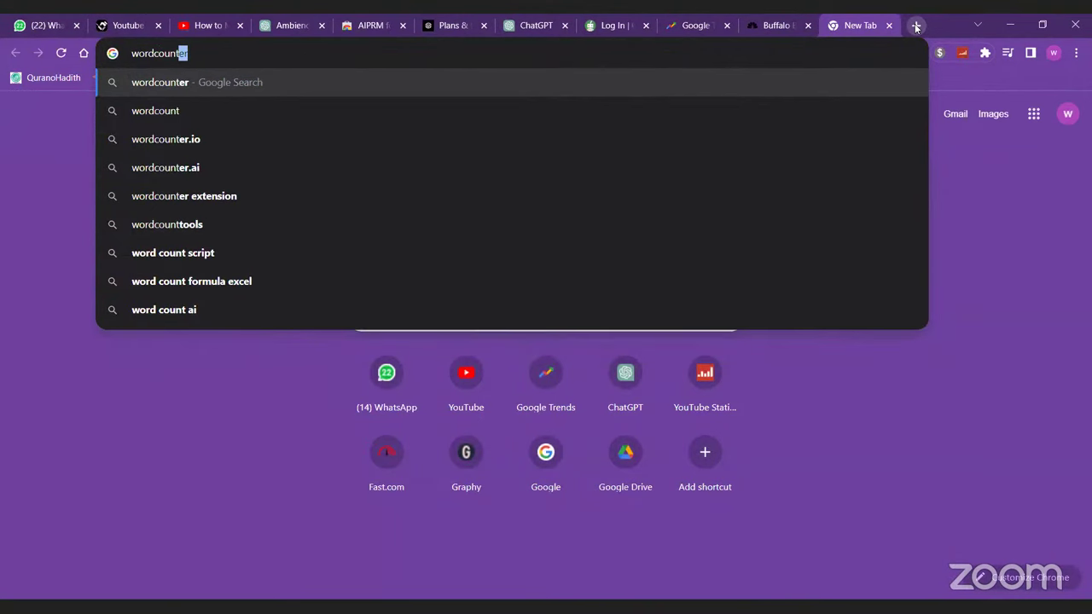
key("Return")
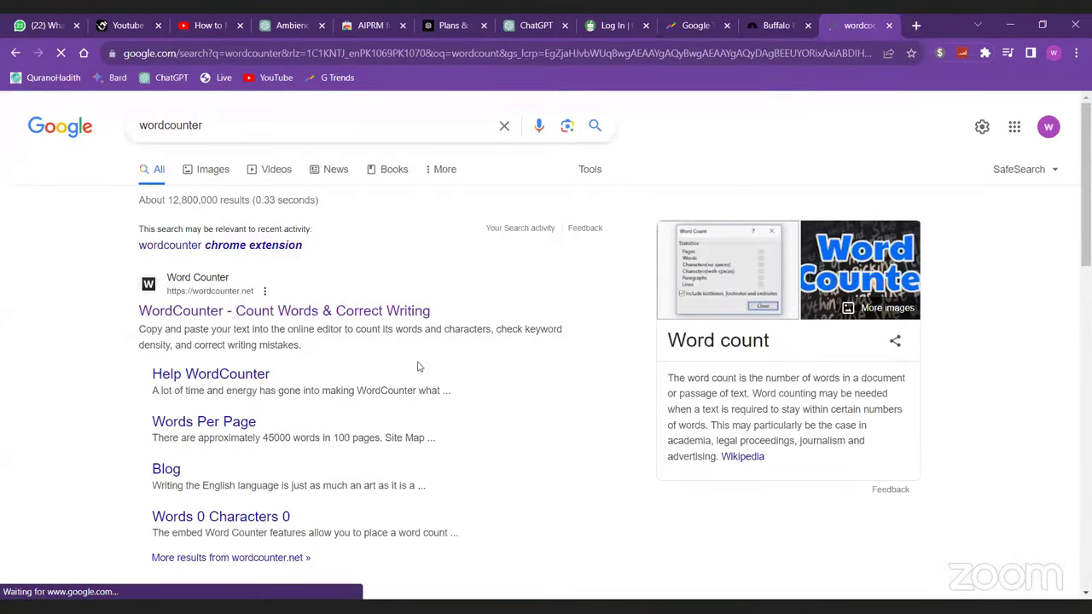
left_click(271, 126)
type("ex")
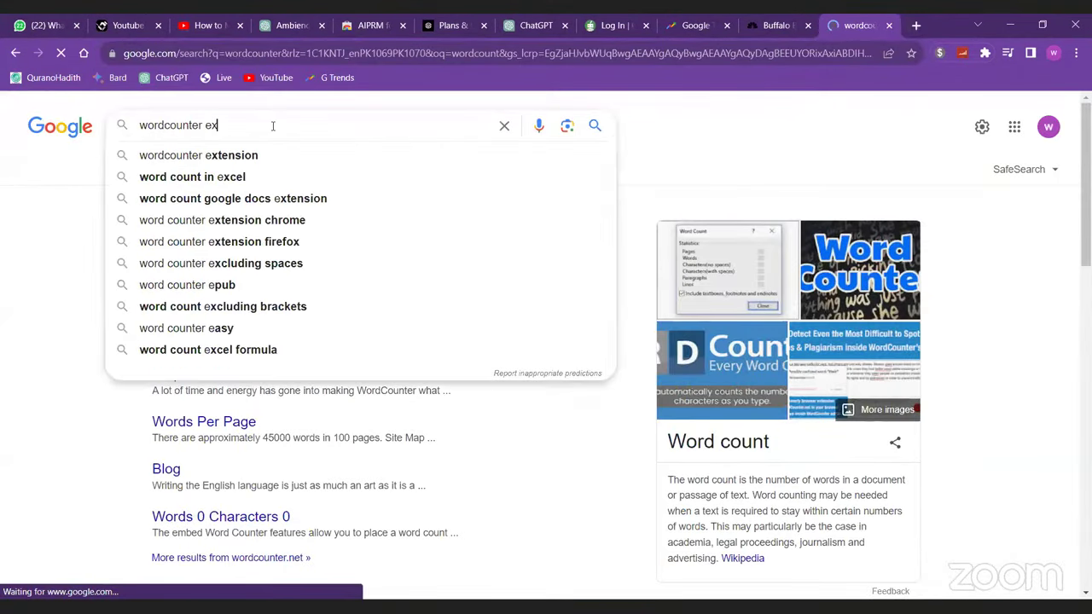
type("tension")
key("Return")
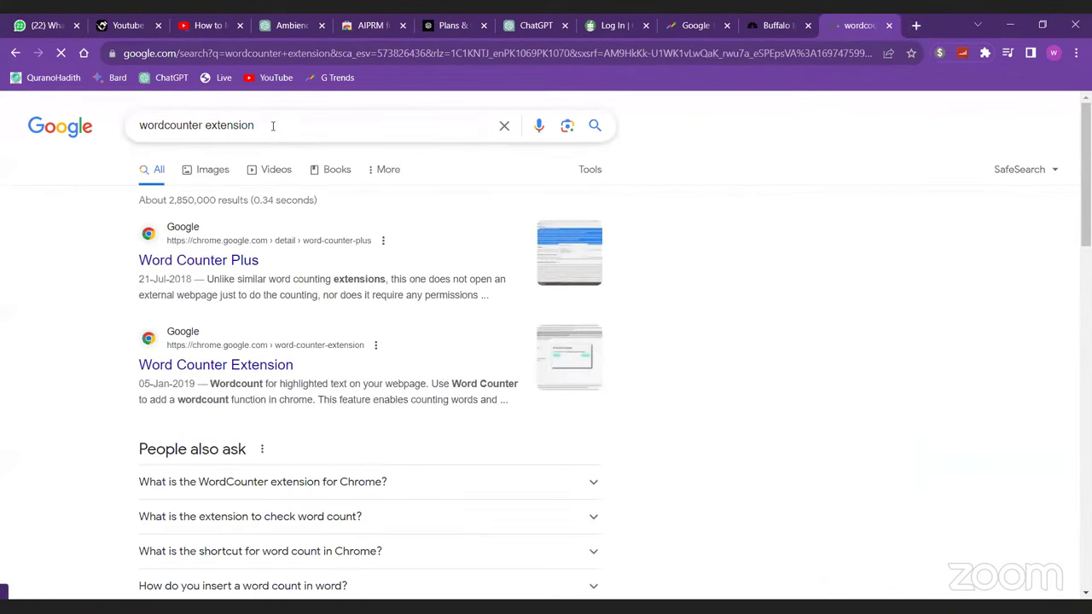
left_click(180, 261)
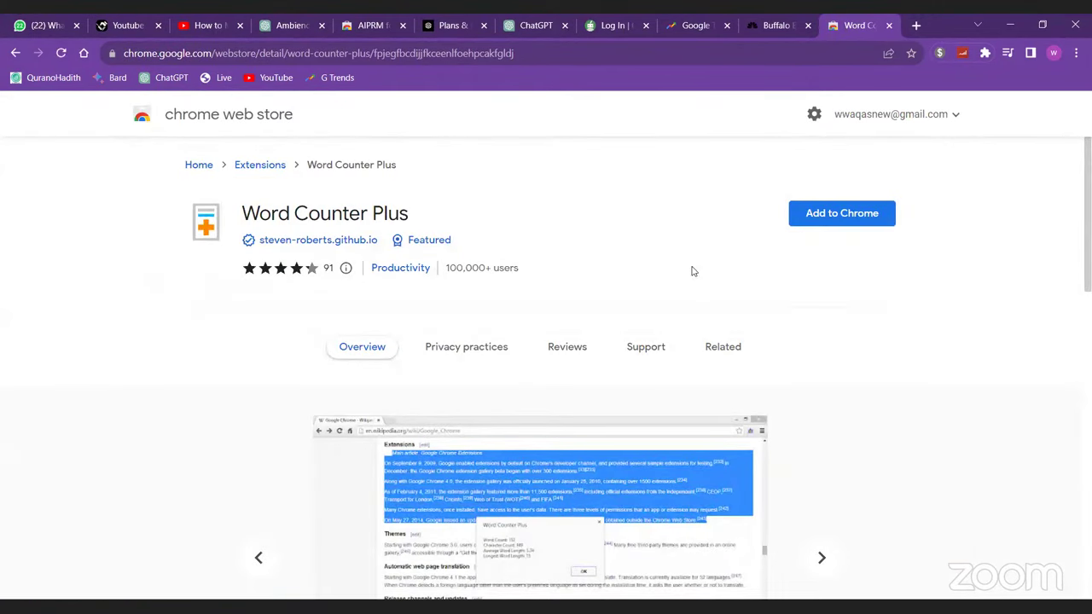
left_click(830, 214)
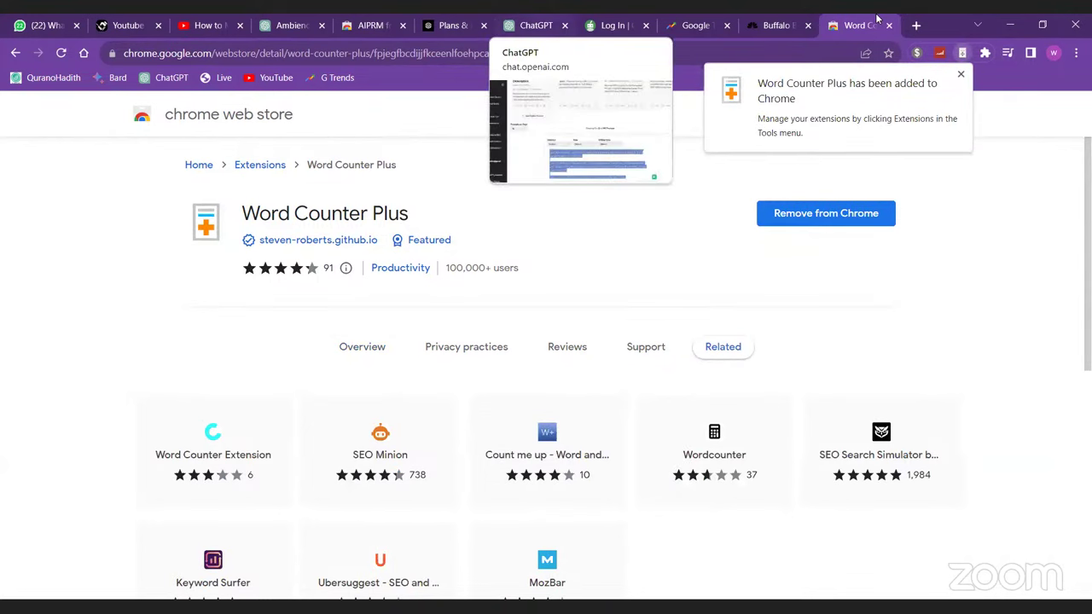
- Count the words of the selected article text in the ChatGPT draft with Word Counter Plus
left_click(533, 24)
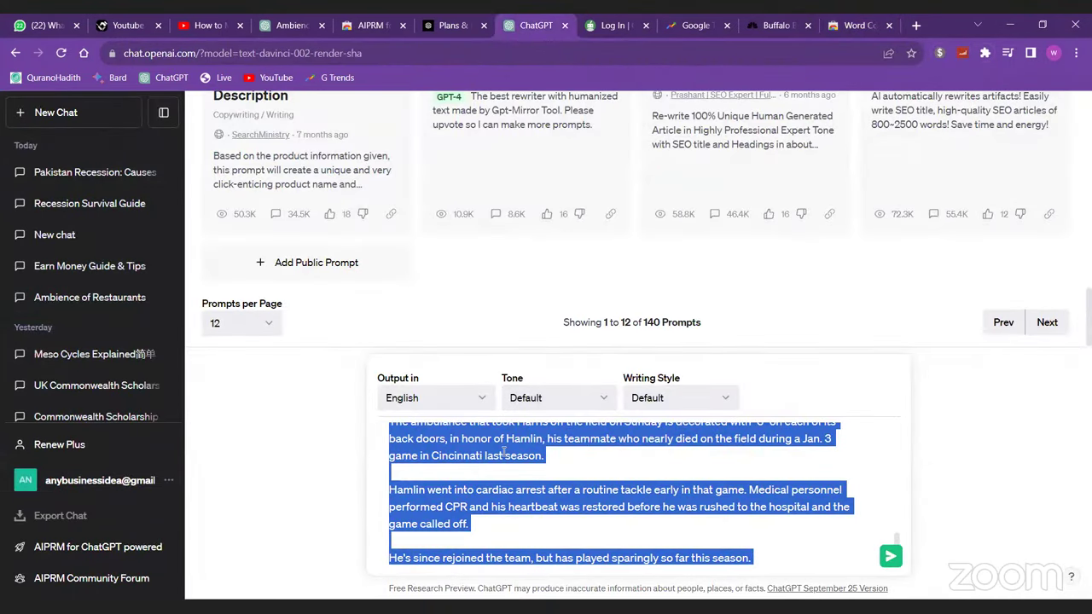
right_click(504, 452)
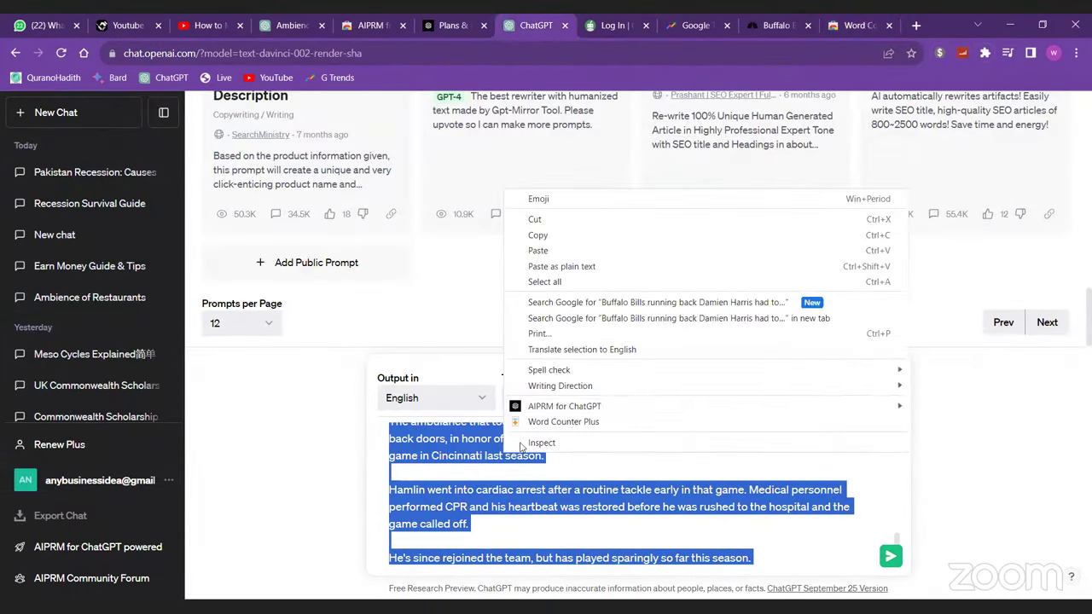
left_click(560, 424)
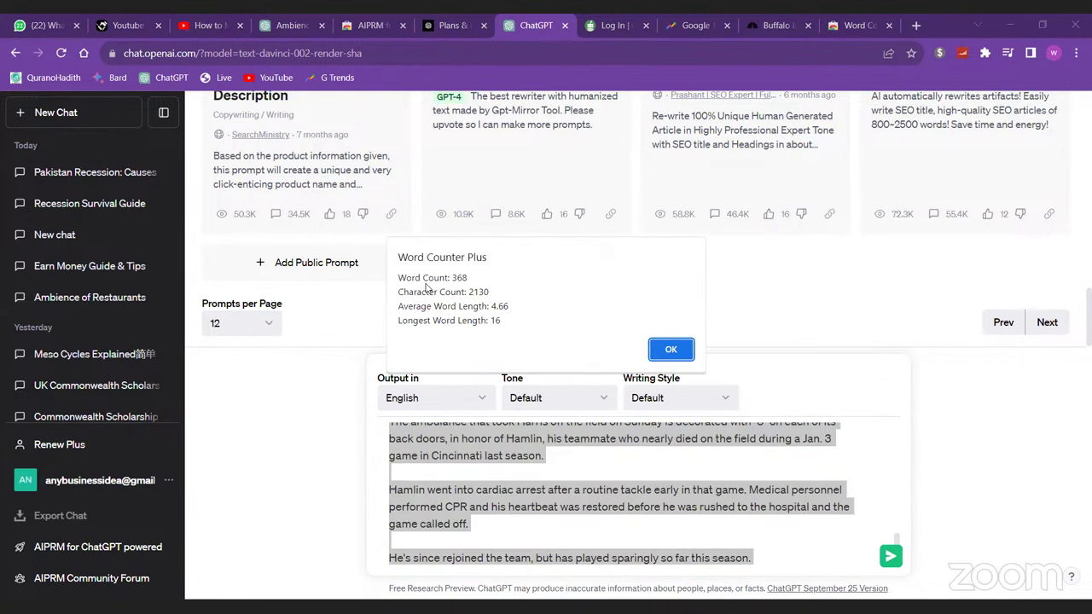
left_click(669, 351)
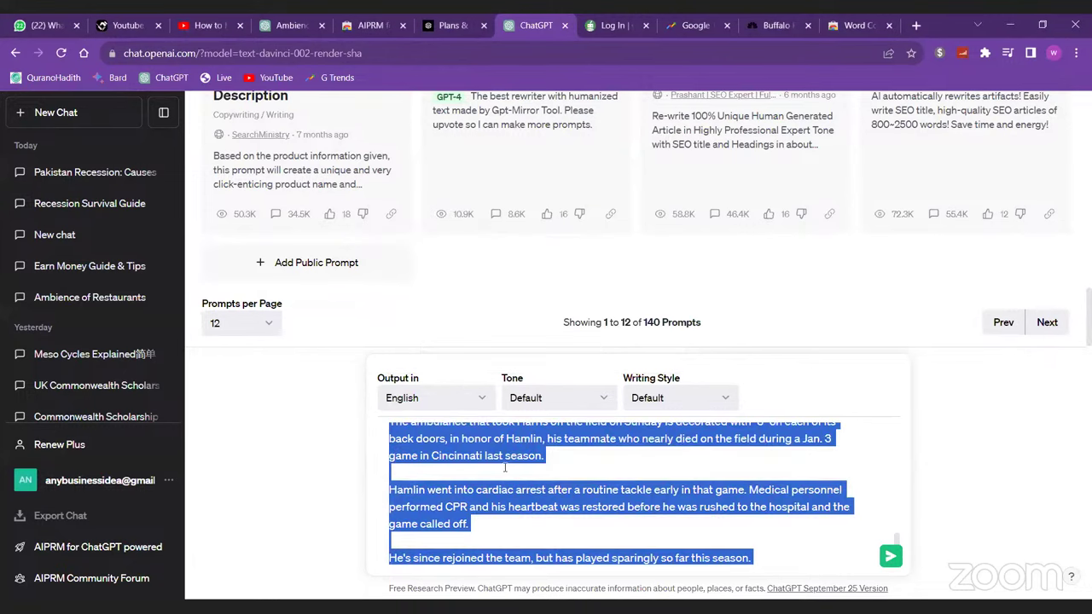
- Send the article under a request for an original 5-minute storytelling script opening with a question and ending "with that said, thanks for watching and until next time"
scroll(504, 467, "up", 5)
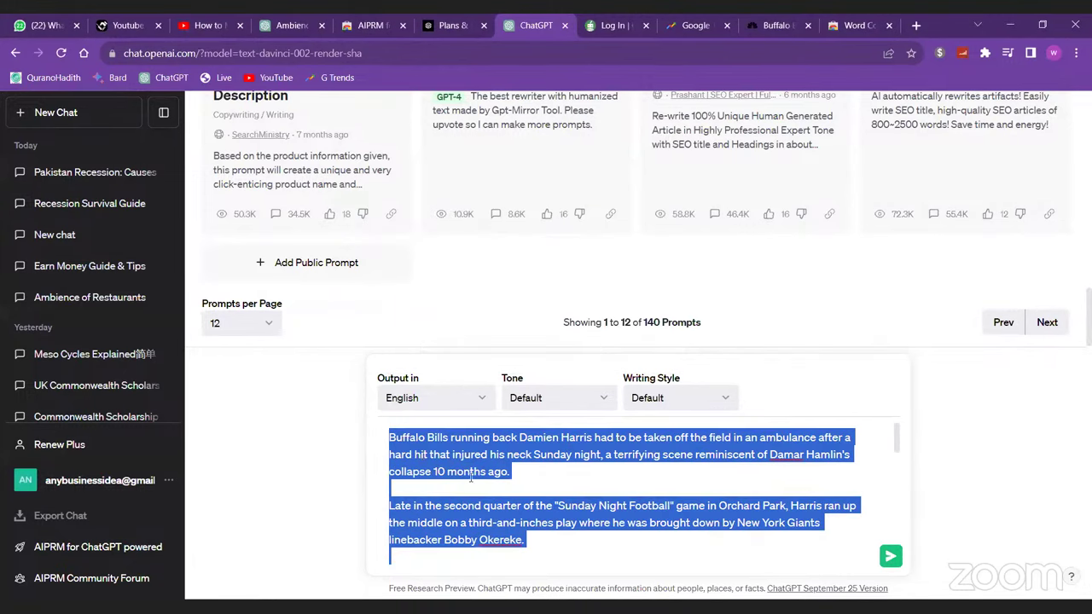
left_click(411, 458)
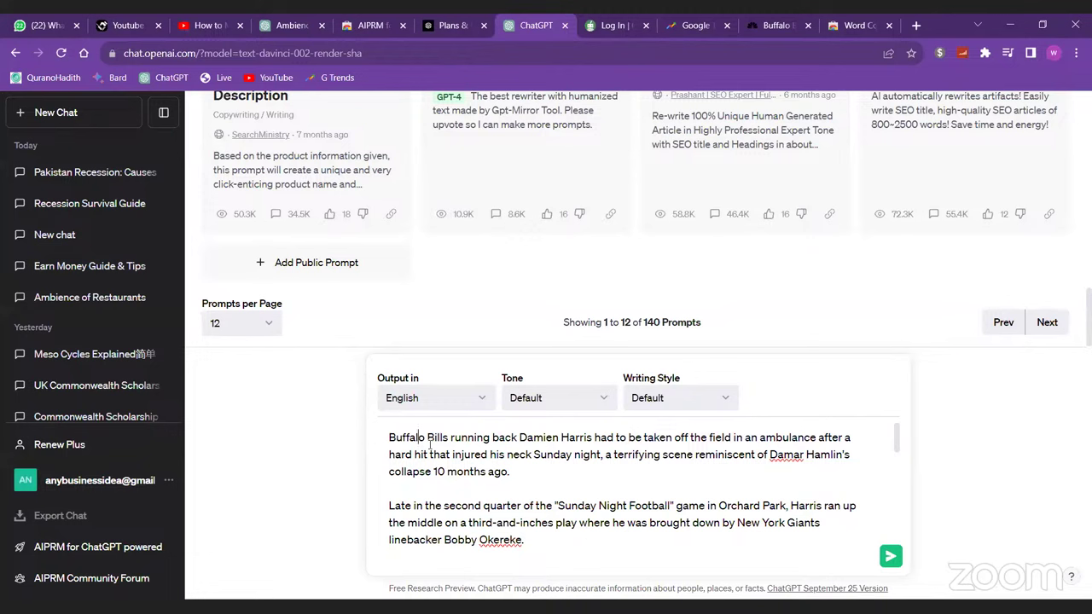
key("ctrl+Home")
key("Return")
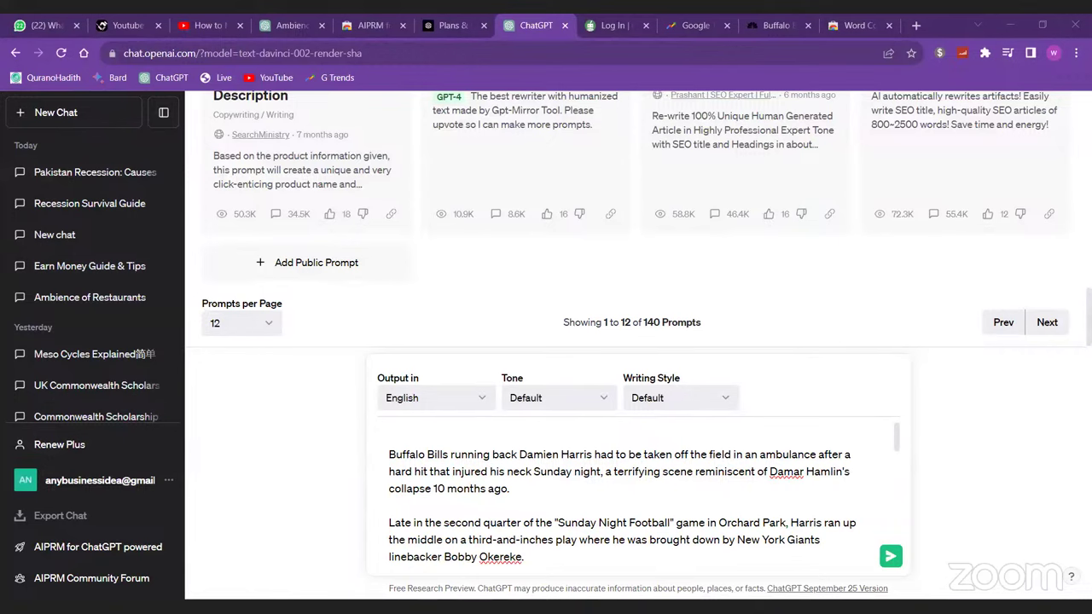
type("Rewrite this youtube video script making it original and about 5 minutes long. use storytelling to bring it together in an engaging way. Start with a question instead of a standard intro, creating a hook and building out context before jumping into the main content. End the script sharply using - \"with that said, thanks for watching and until next time\".")
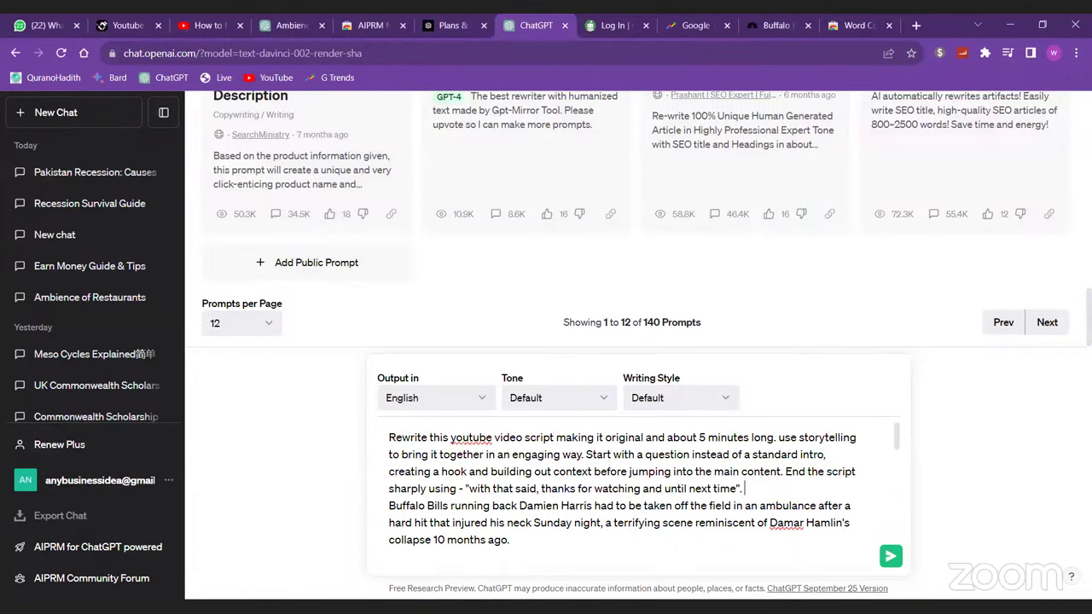
key("Return")
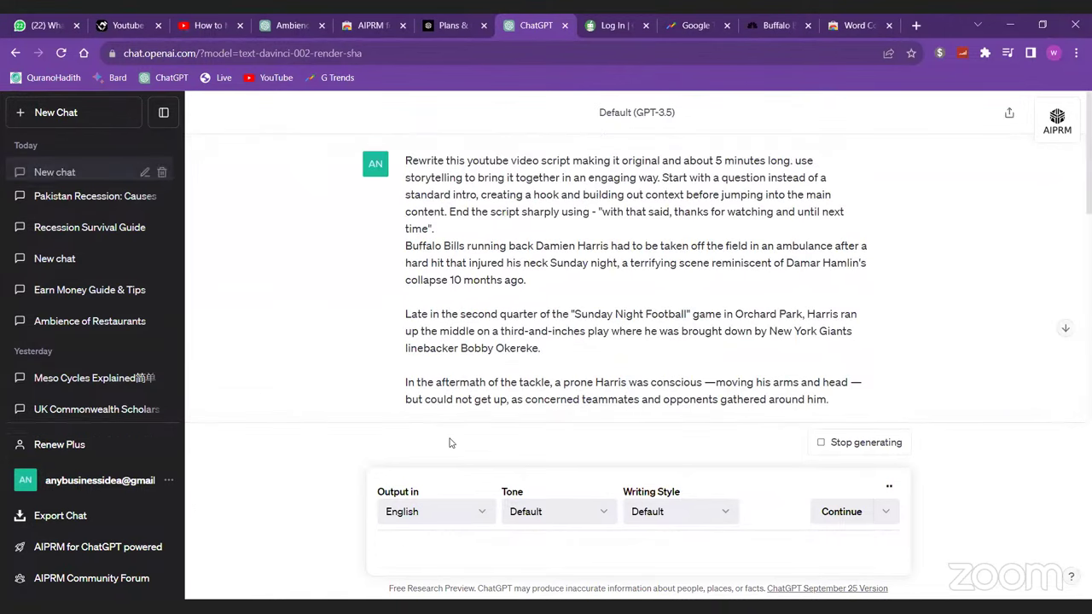
scroll(450, 410, "down", 3)
scroll(450, 382, "down", 5)
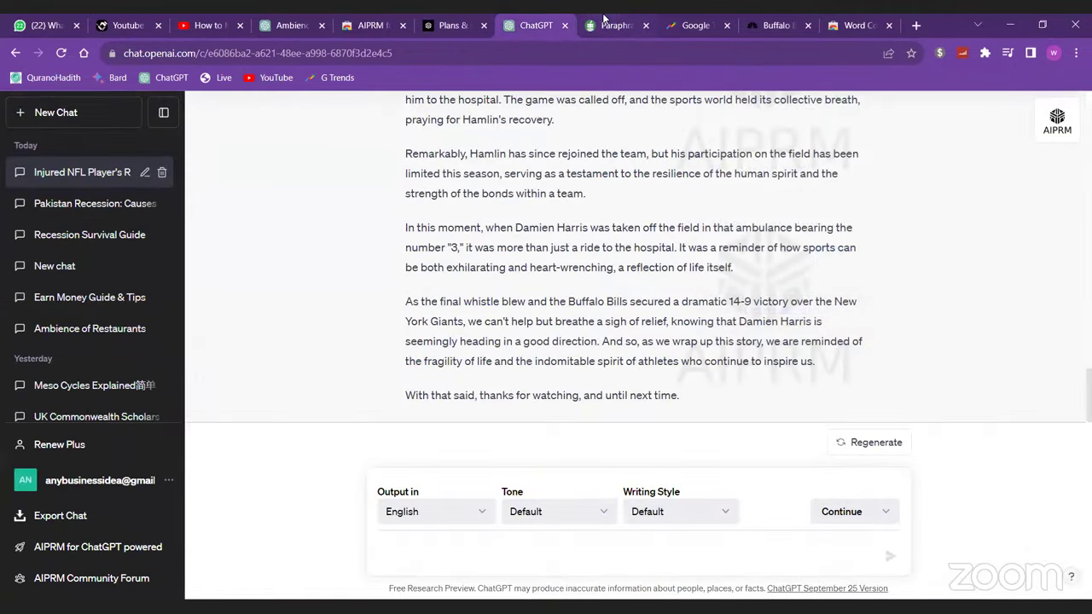
- Set the QuillBot paraphraser to Creative mode and return to the beginning of the generated script in ChatGPT
left_click(605, 23)
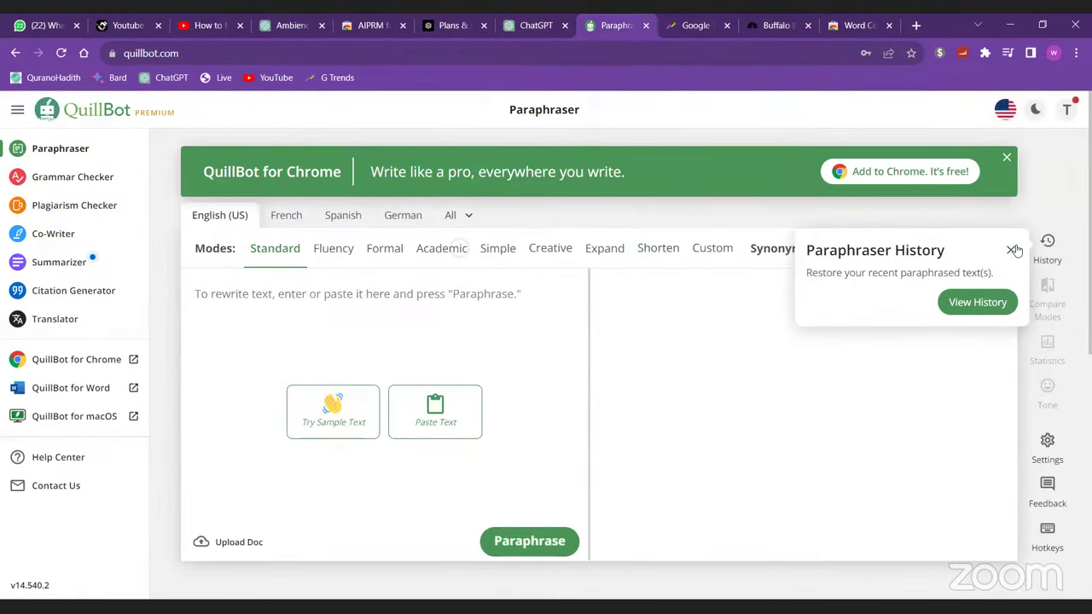
left_click(551, 251)
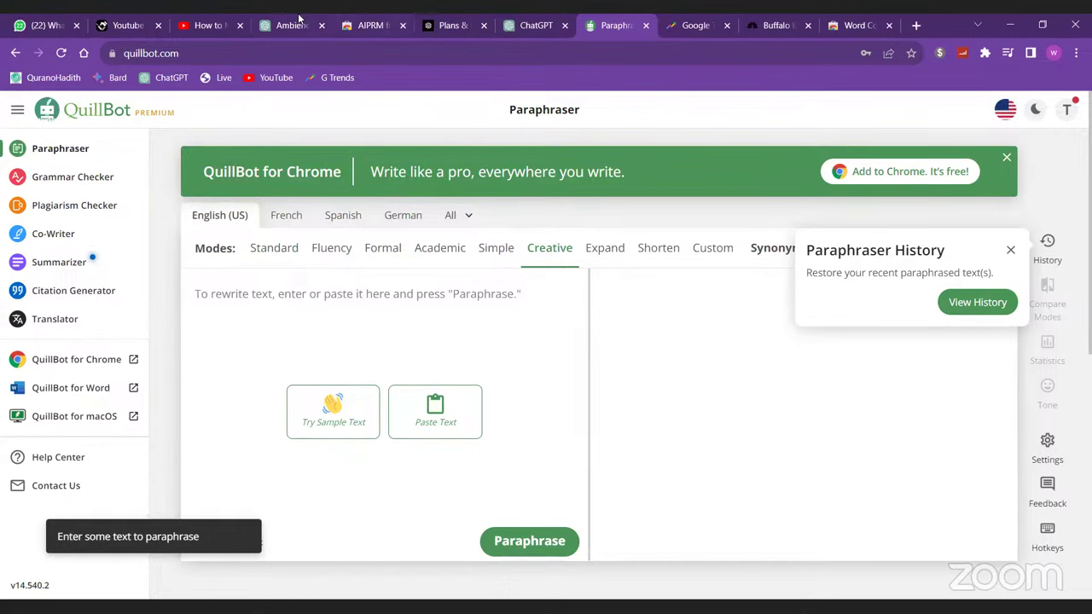
left_click(539, 23)
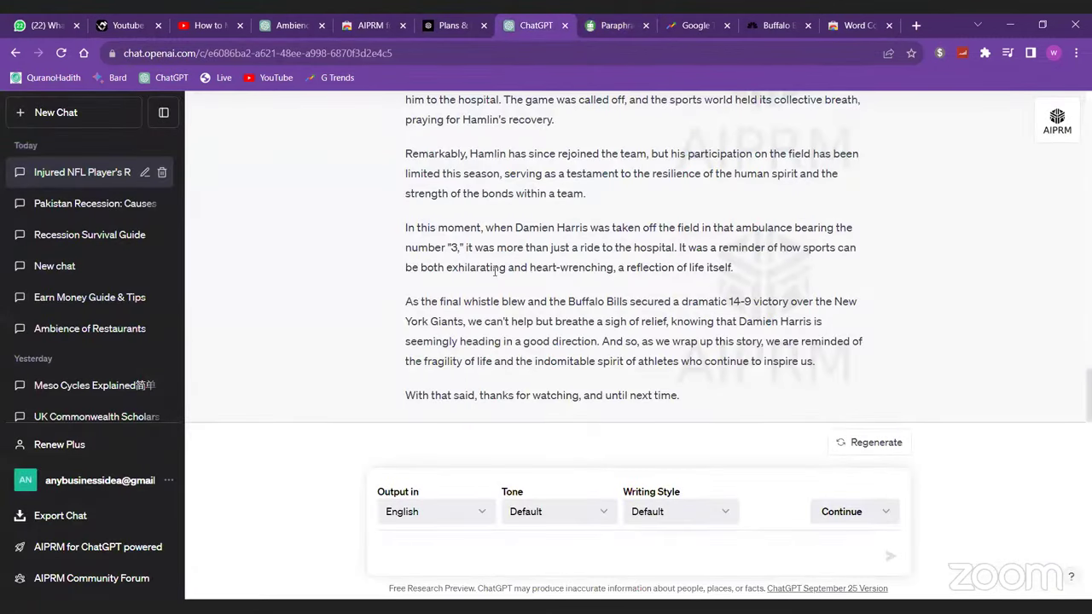
scroll(495, 272, "up", 15)
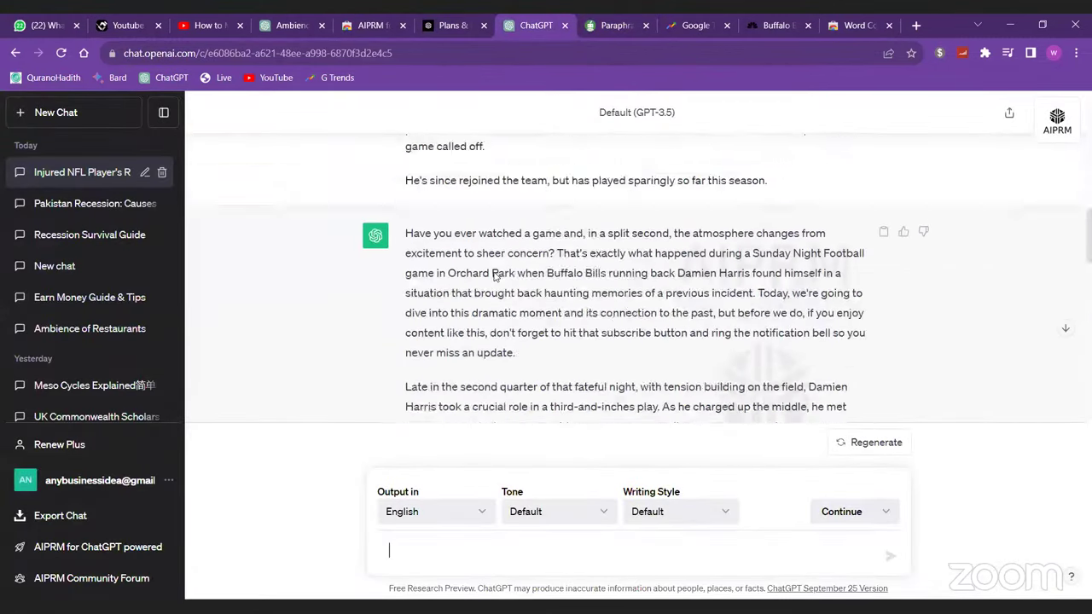
- Count the words of the entire generated video script in the ChatGPT reply with Word Counter Plus
scroll(406, 256, "down", 2)
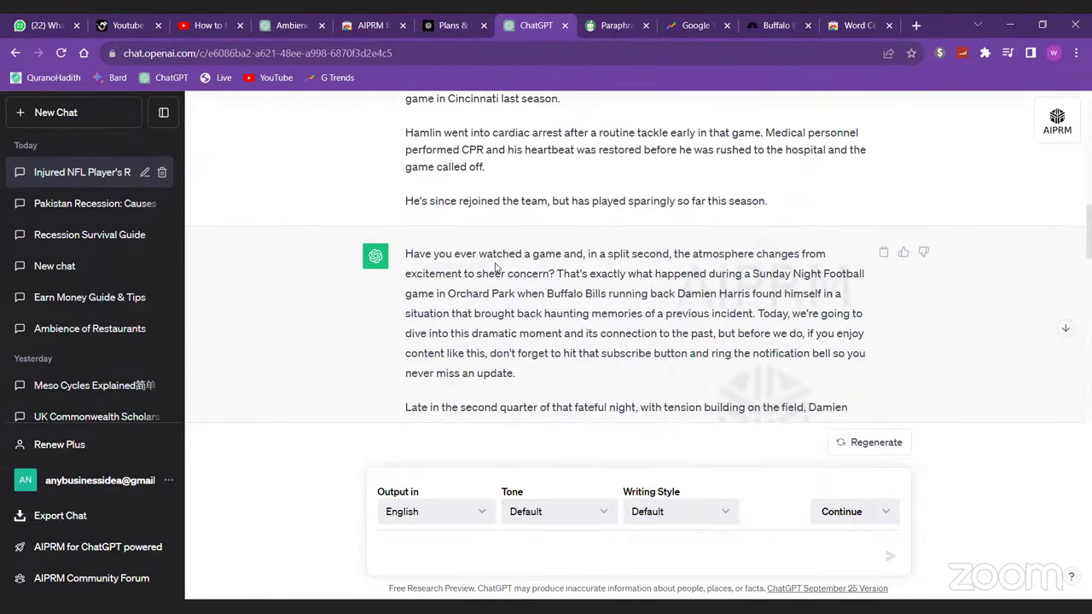
scroll(493, 268, "up", 10)
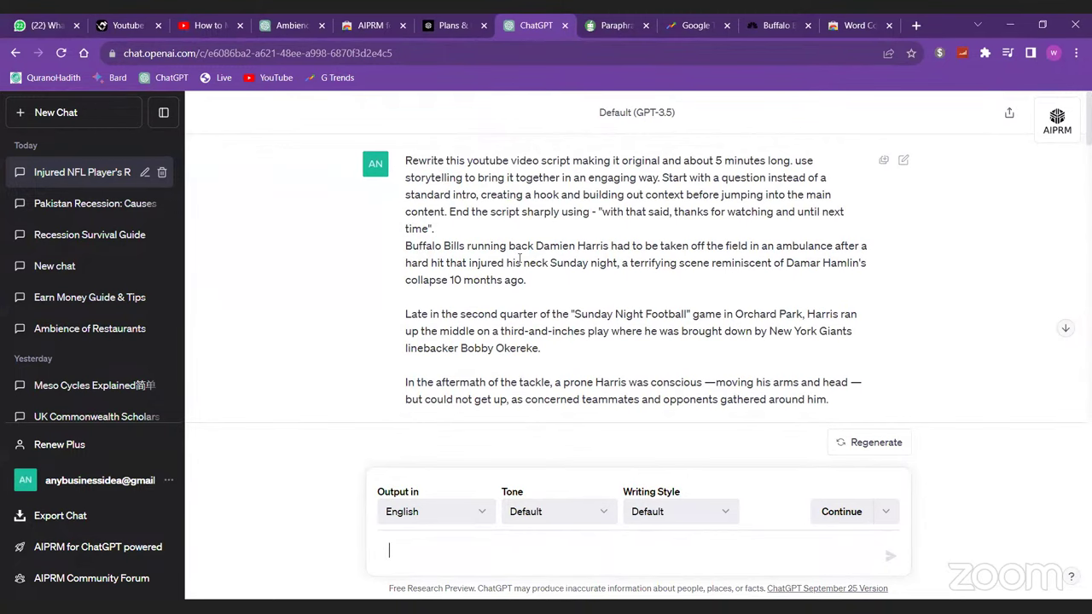
scroll(520, 259, "down", 10)
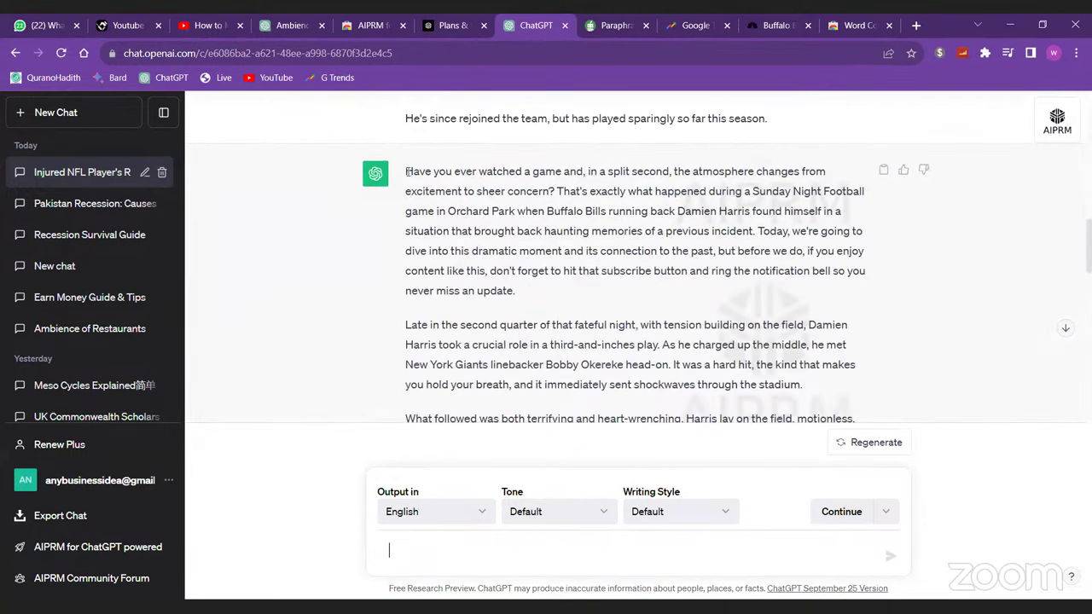
left_click_drag(406, 171, 527, 320)
scroll(578, 465, "down", 10)
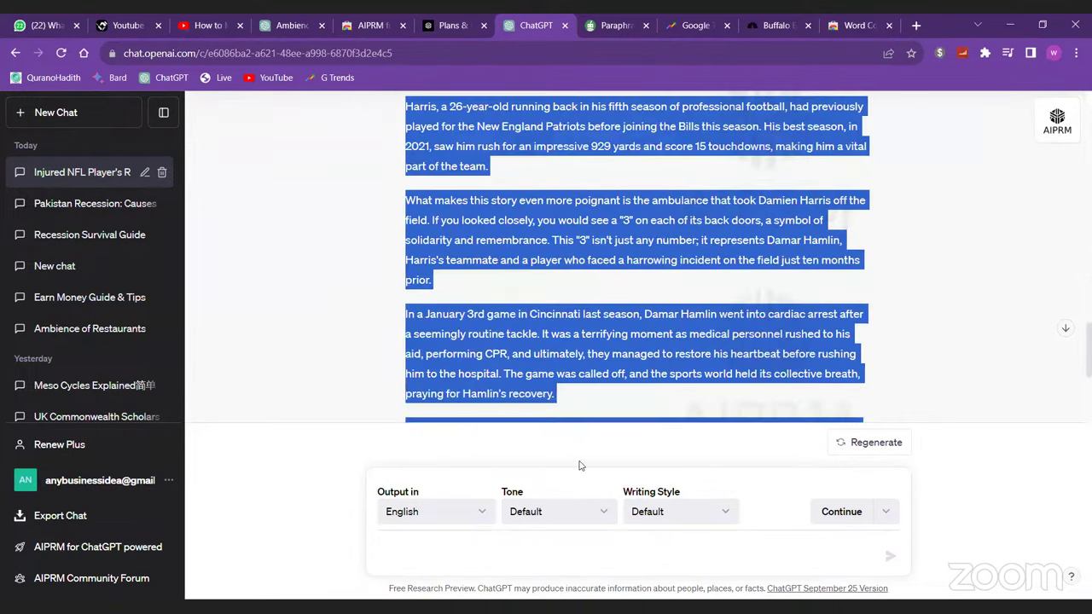
right_click(565, 330)
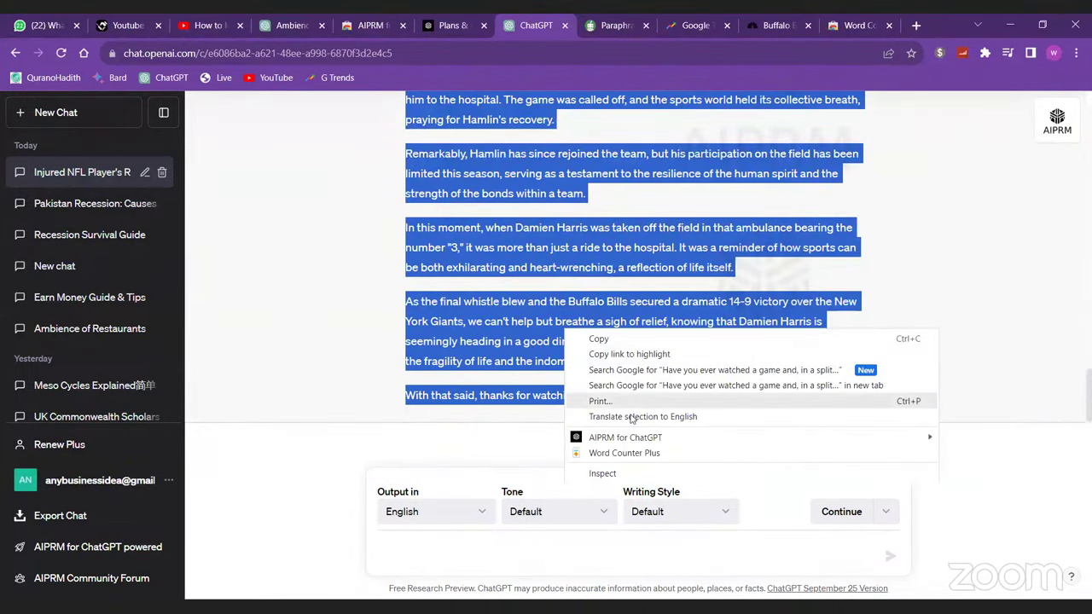
left_click(592, 453)
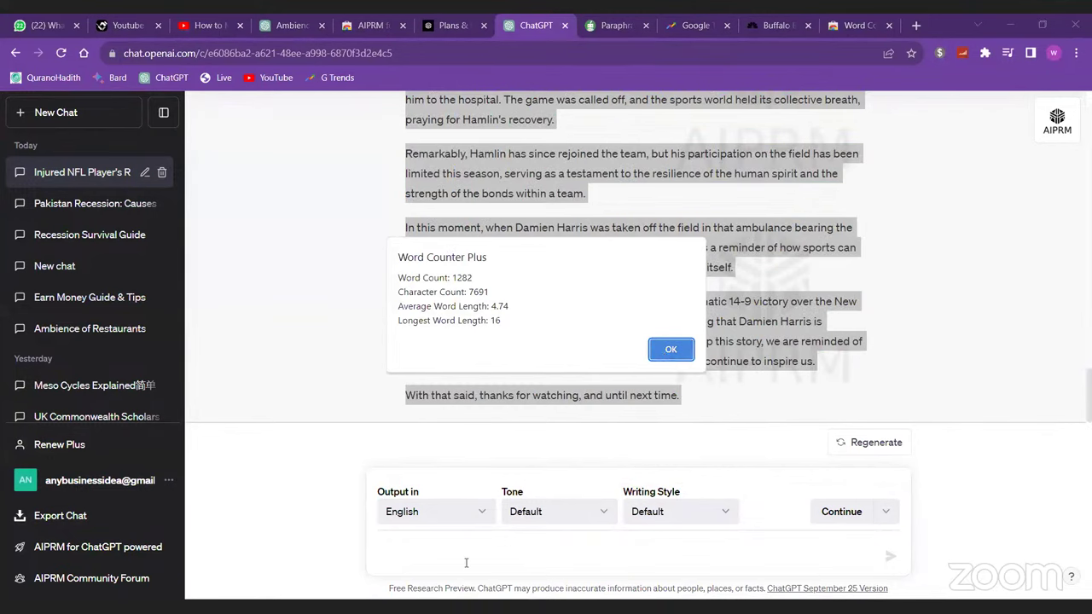
key("Return")
- Send ChatGPT the follow-up request "More short and comprehensive" to condense the script
type("Mo")
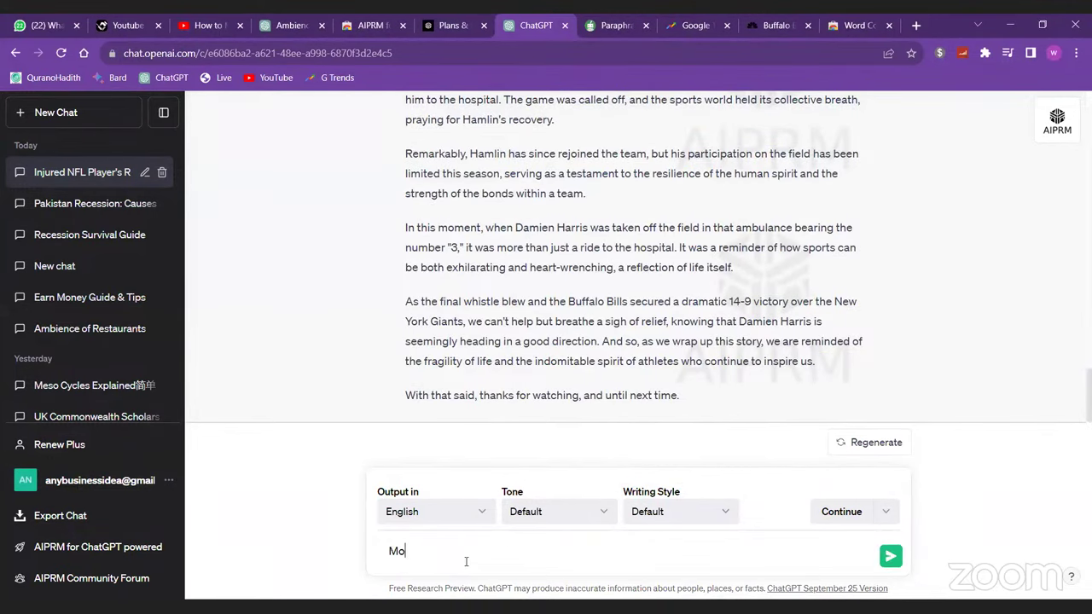
type("re short and comprehen")
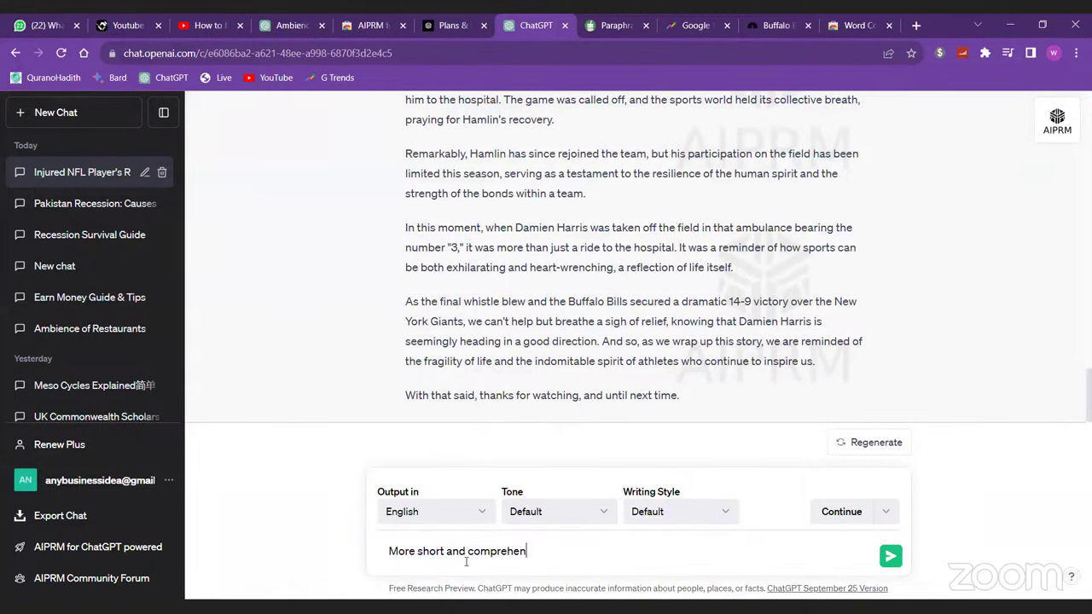
type("sive")
key("Return")
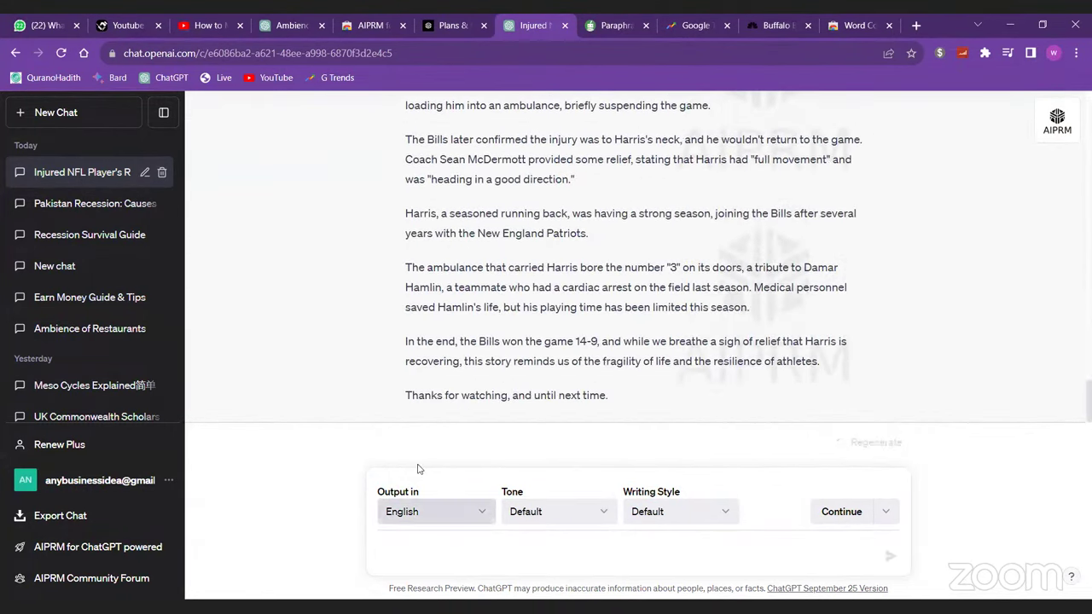
- Count the words of the condensed script, from its opening question to the closing line, with Word Counter Plus
scroll(594, 333, "up", 1)
scroll(609, 378, "down", 1)
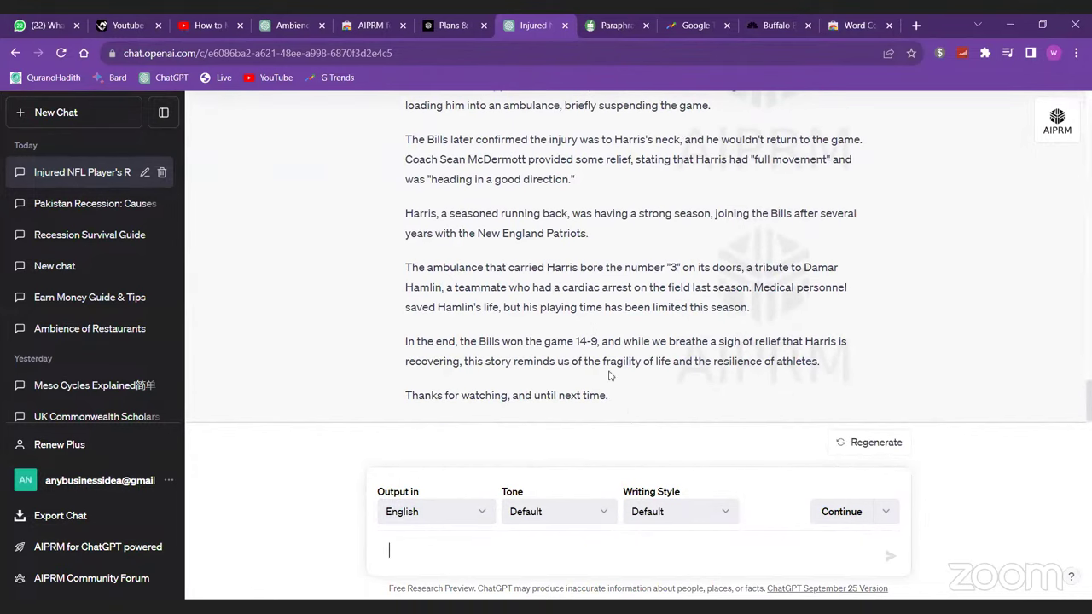
left_click_drag(623, 409, 633, 286)
left_click_drag(639, 180, 410, 220)
right_click(480, 228)
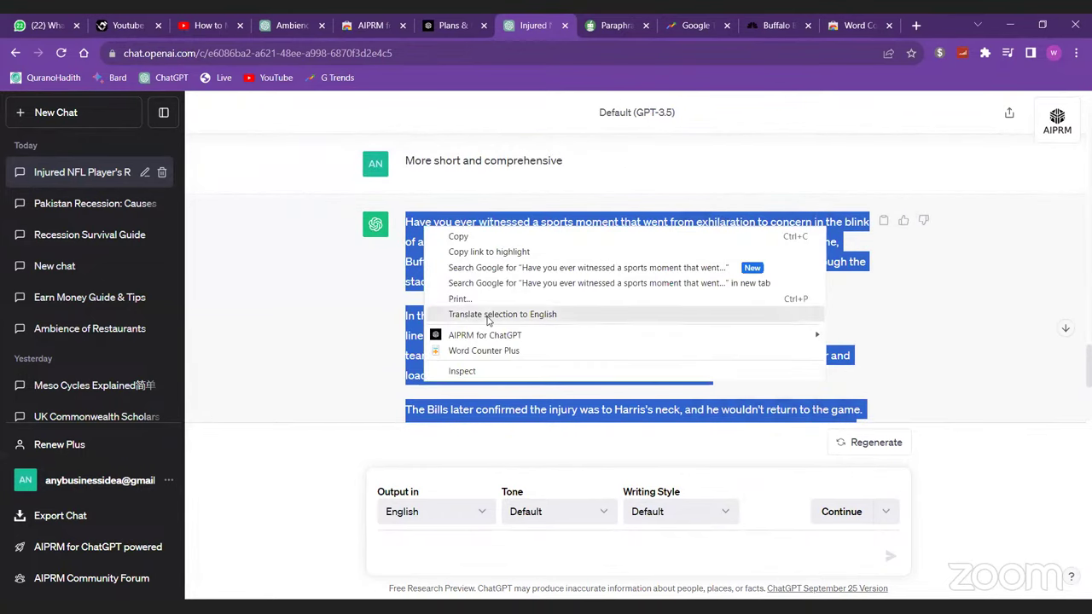
left_click(504, 352)
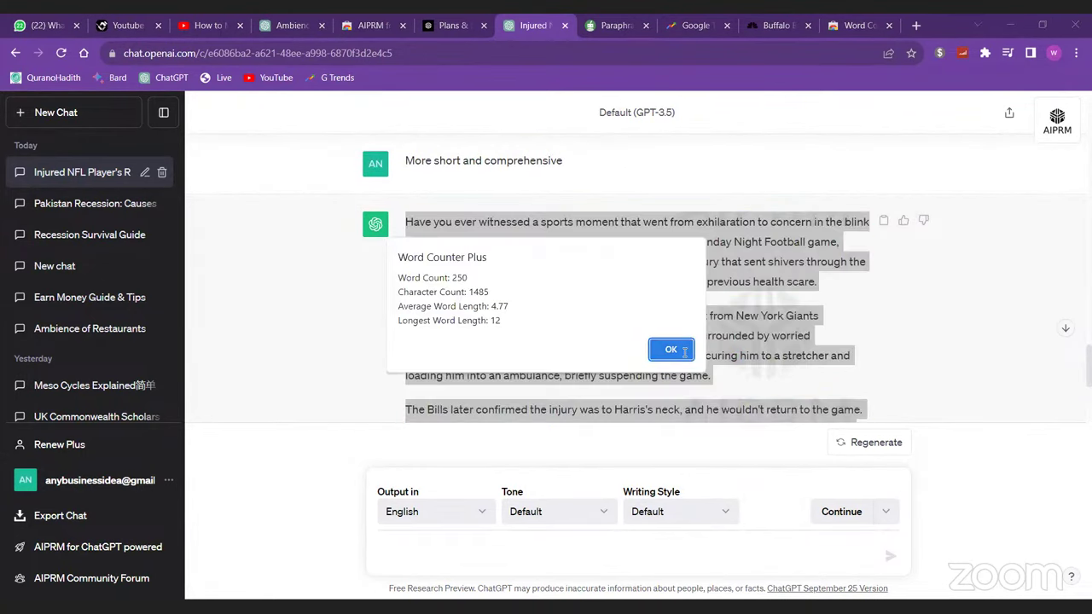
left_click(671, 349)
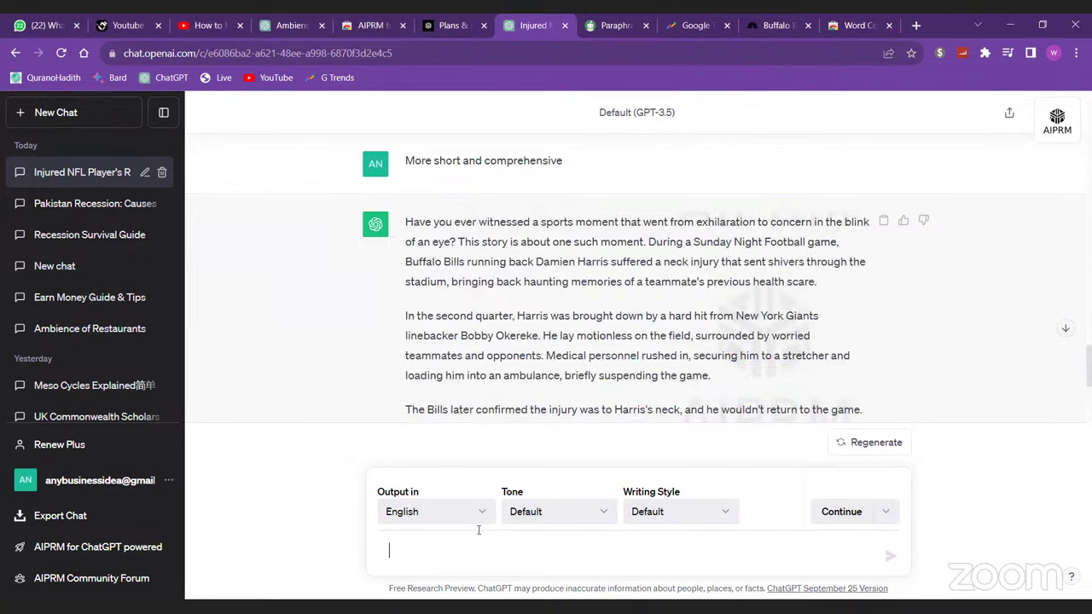
- Ask ChatGPT in Roman Urdu to rewrite the too-short script in 350 words, keeping an engaging style "with intro and conclusion"
type("ye a")
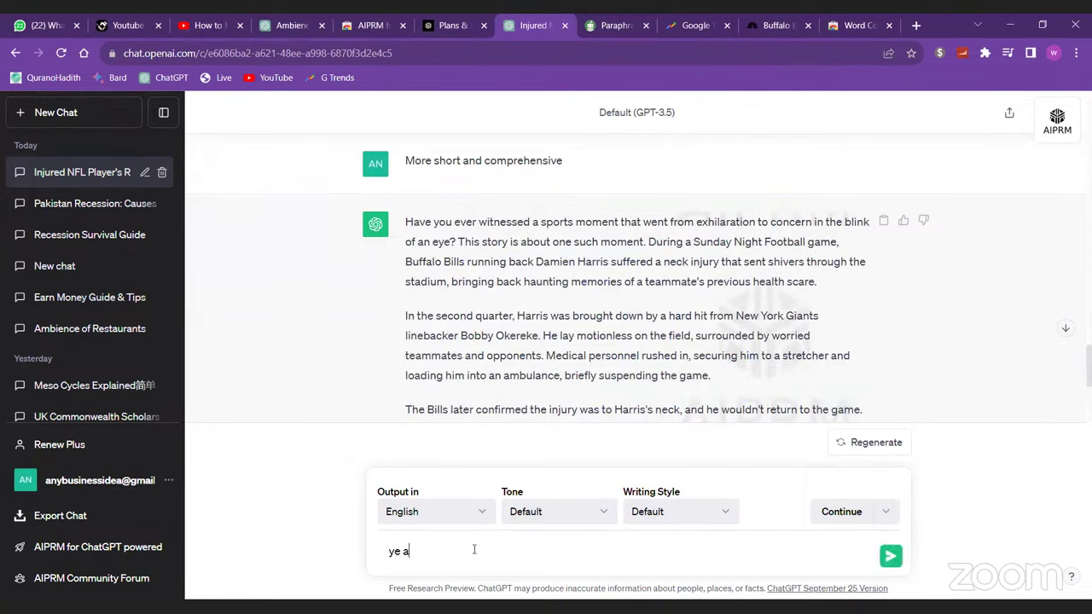
type("lfaz buhat kam hein mujhe ye")
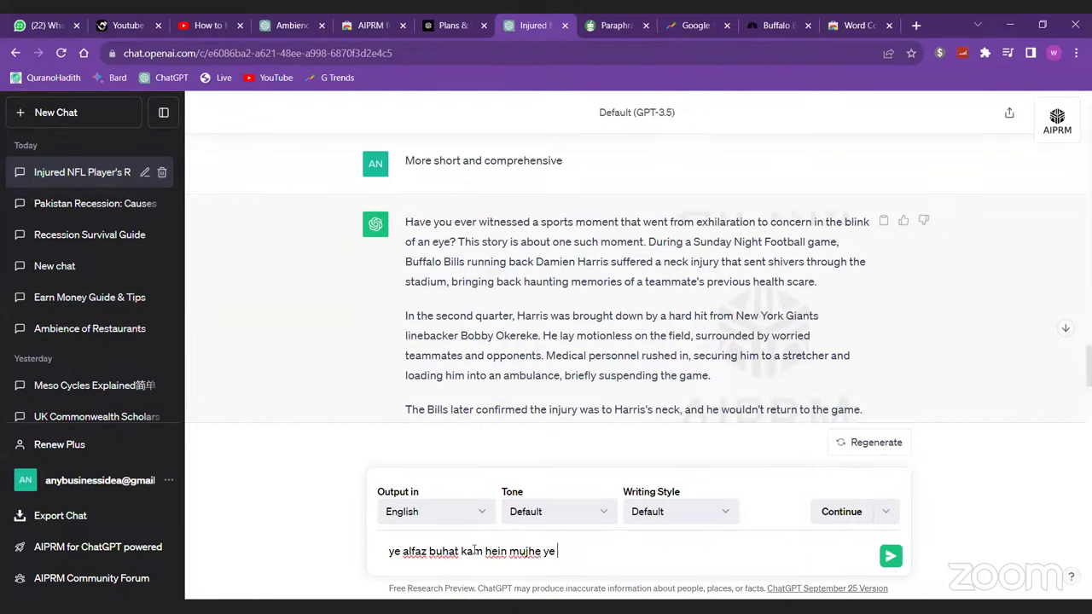
type(" 350 words me likh k dein")
key("shift+Return")
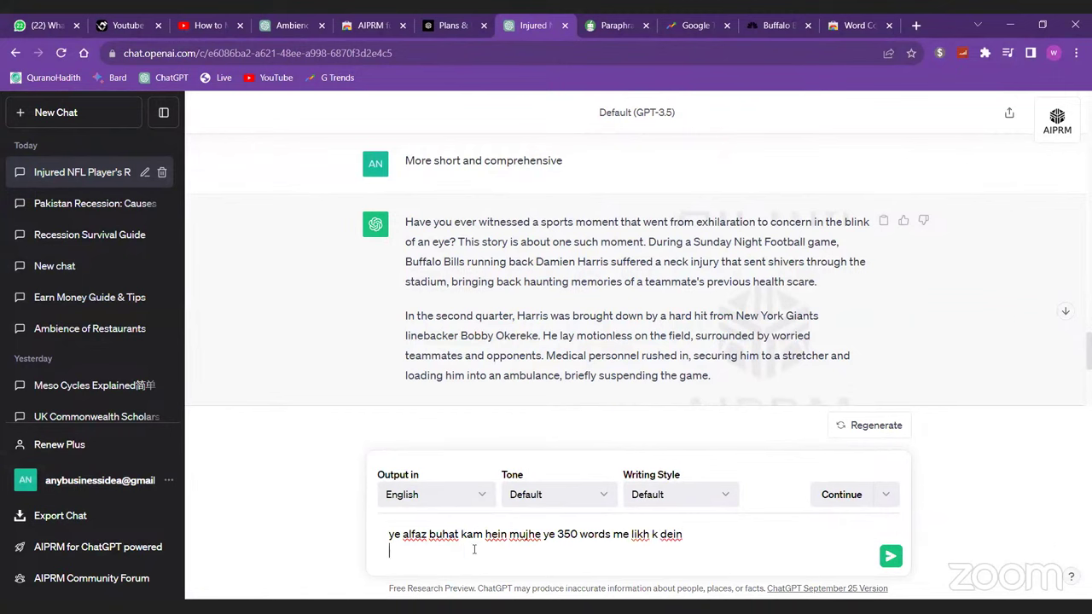
type("lekin Engi")
key("BackSpace")
type("aging style me hi ")
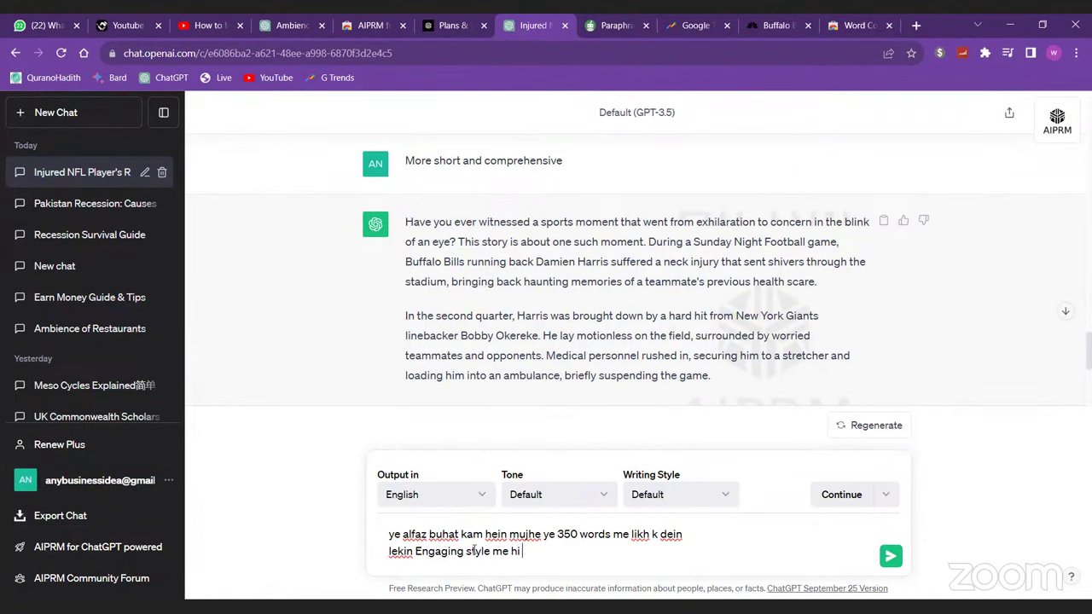
type("with intro and conclusion")
key("Return")
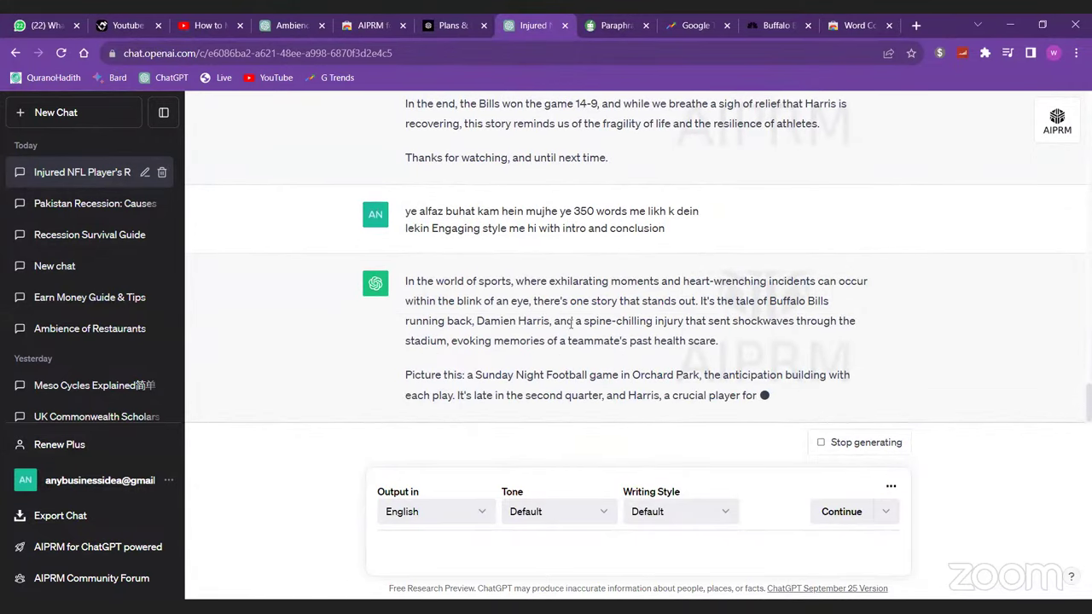
- Select the whole newly expanded script with intro and conclusion and count its words with Word Counter Plus
scroll(452, 175, "up", 2)
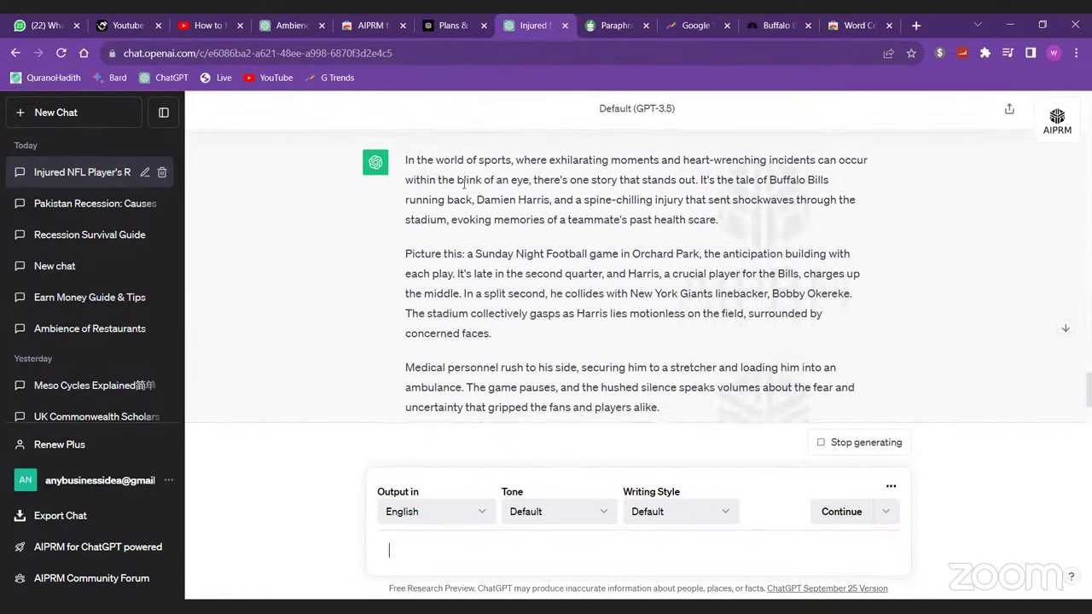
scroll(463, 188, "down", 3)
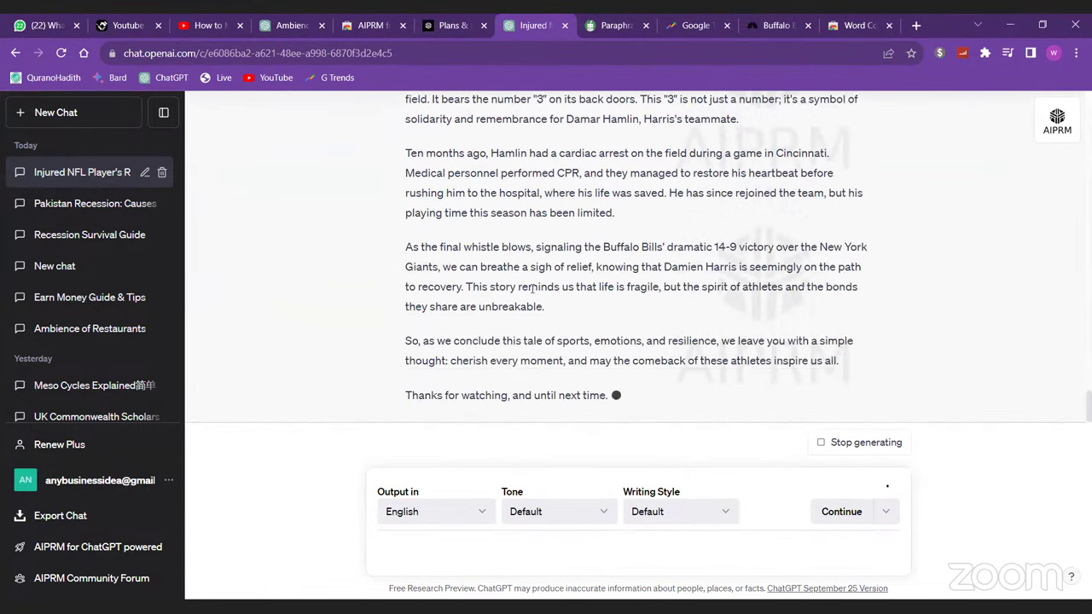
left_click_drag(629, 392, 387, 208)
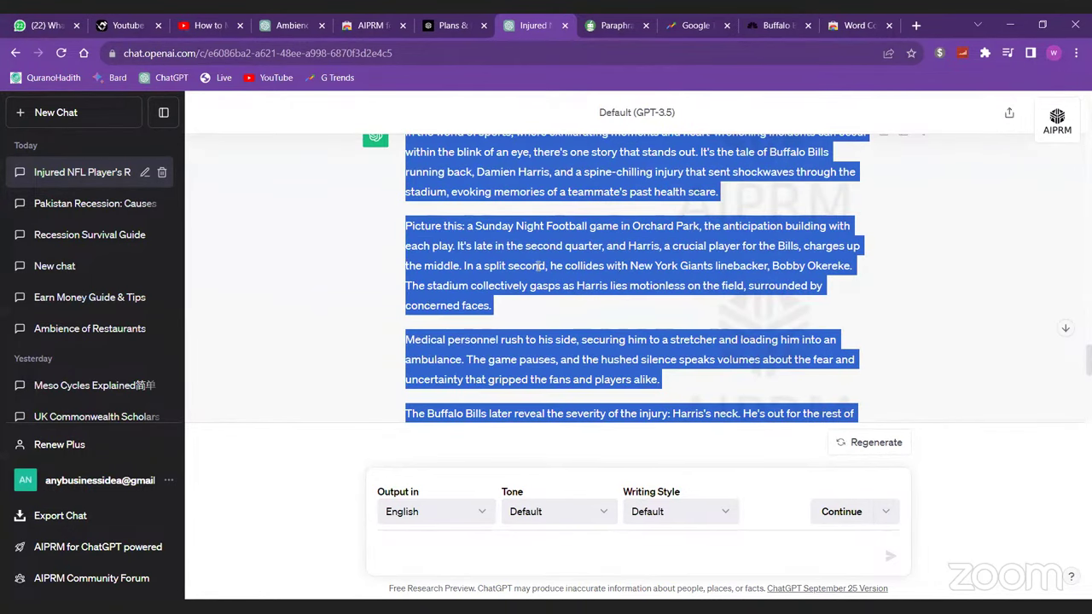
scroll(543, 265, "up", 1)
right_click(503, 218)
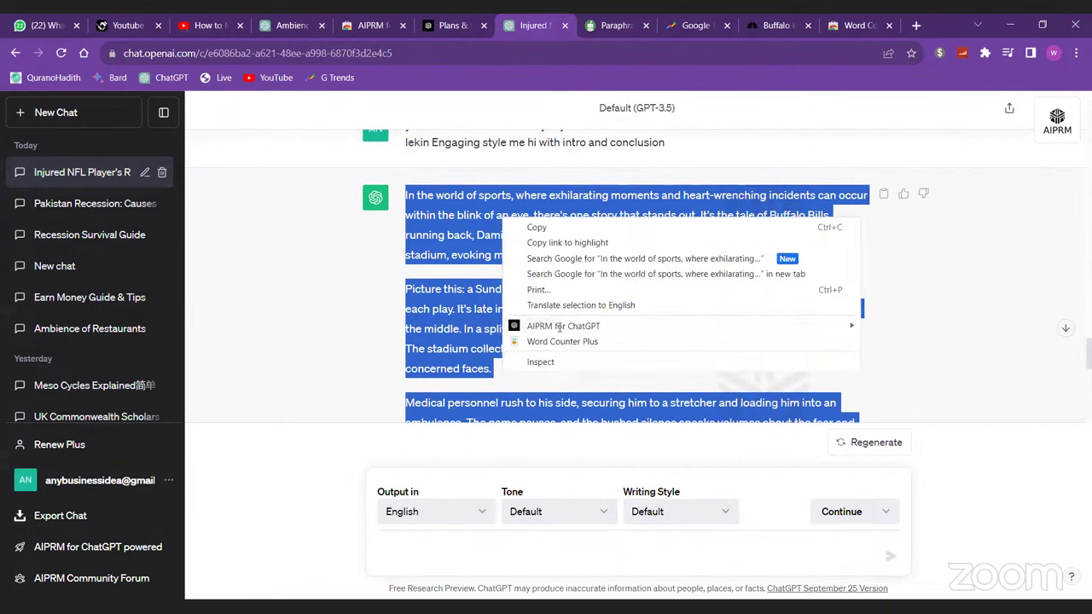
left_click(559, 341)
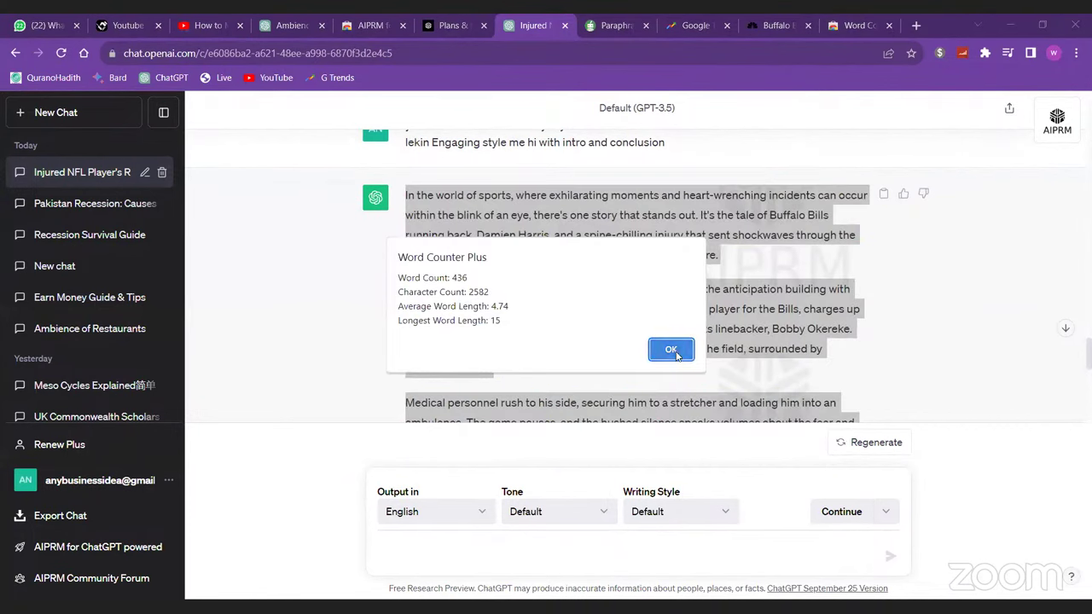
left_click(672, 349)
- Copy the expanded script into the QuillBot paraphraser, blocking the site's clipboard access, and remove the blank line above the text
right_click(519, 233)
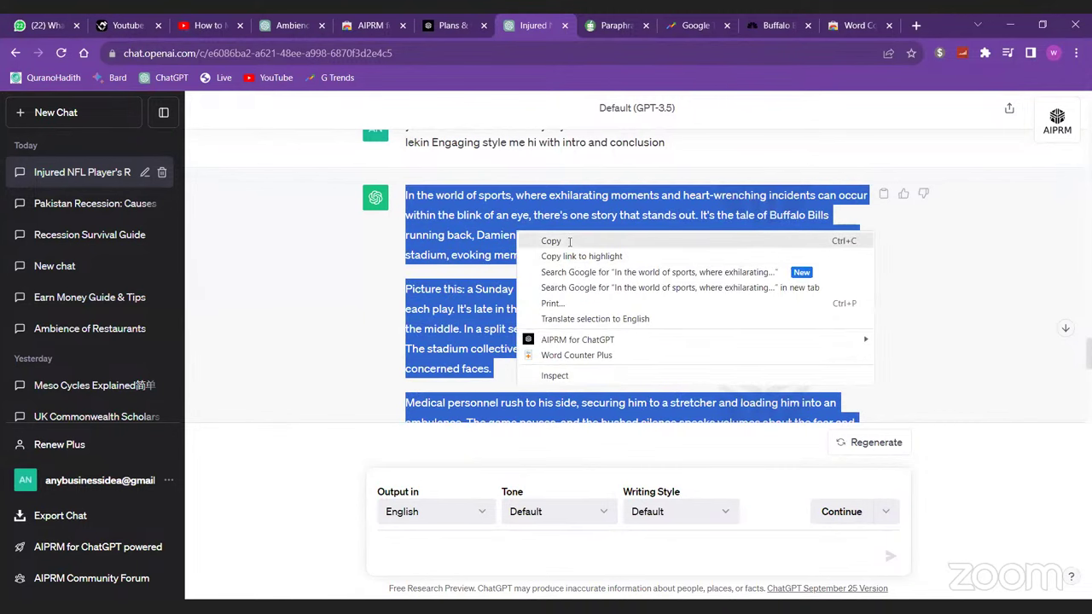
left_click(569, 242)
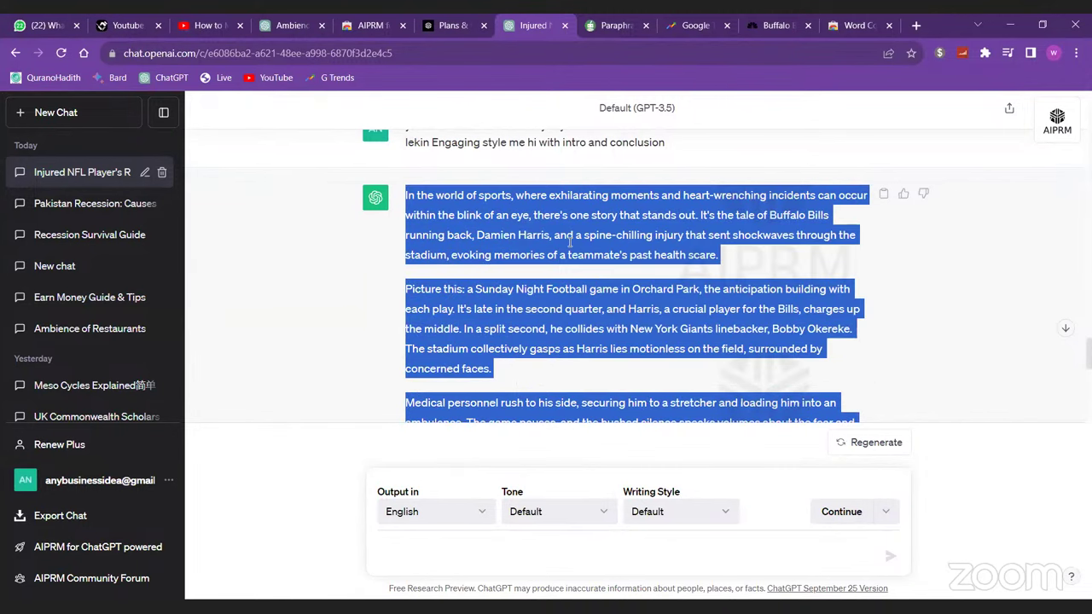
left_click(618, 20)
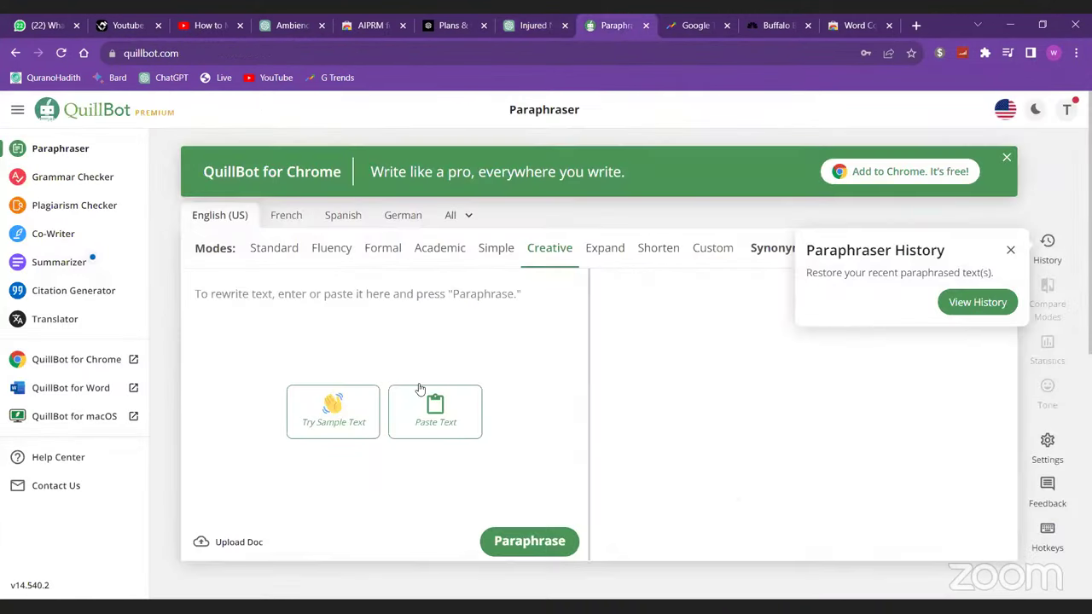
left_click(431, 435)
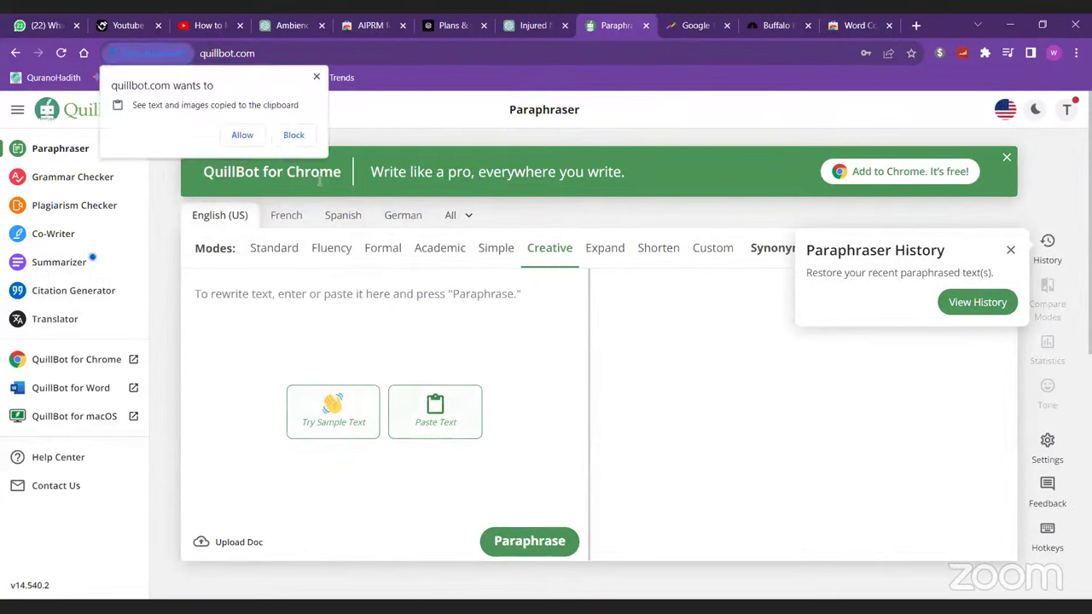
left_click(294, 134)
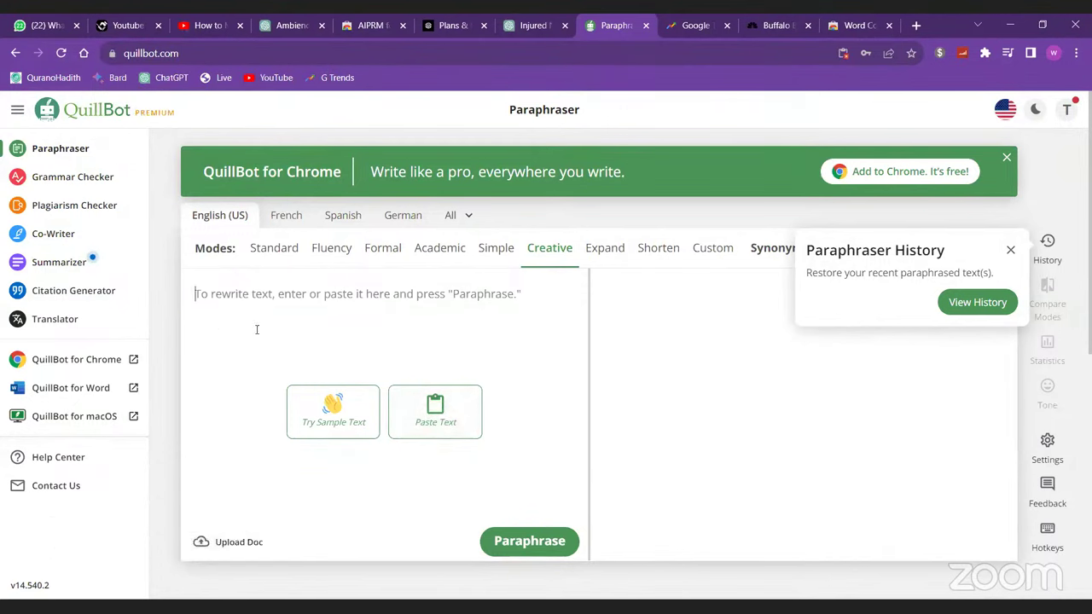
key("ctrl+v")
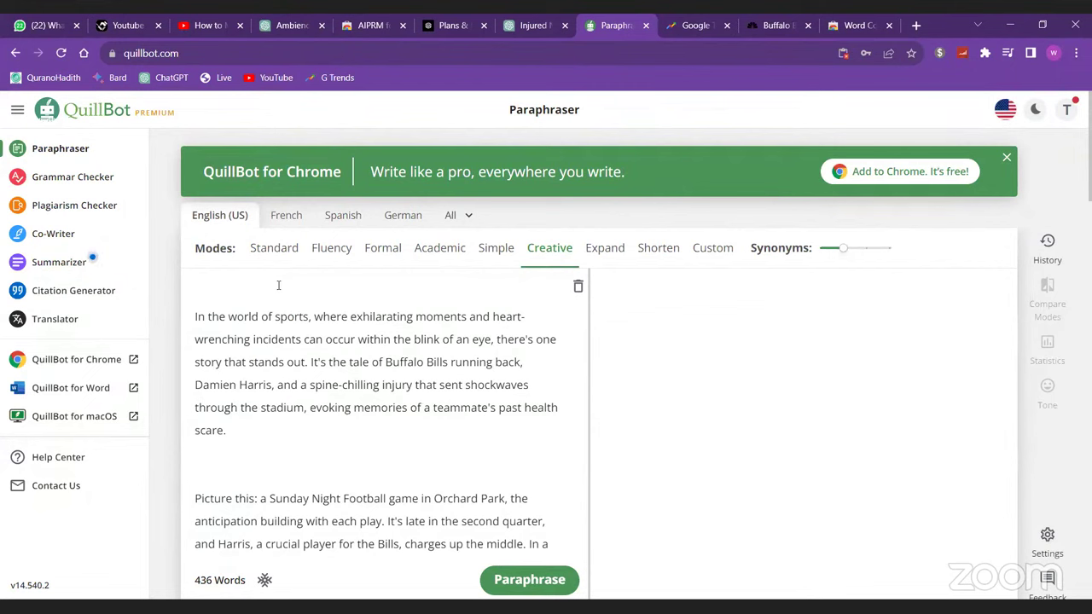
key("Delete")
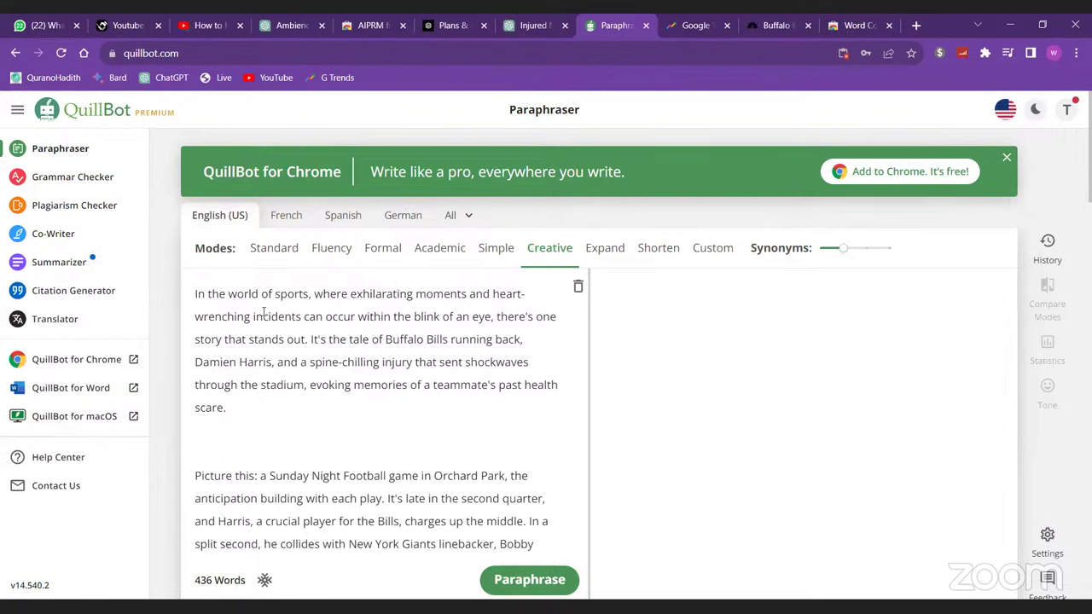
- Paraphrase the pasted script in QuillBot's Creative mode, select the first rewritten sentence and switch back to the original script in ChatGPT
left_click(529, 25)
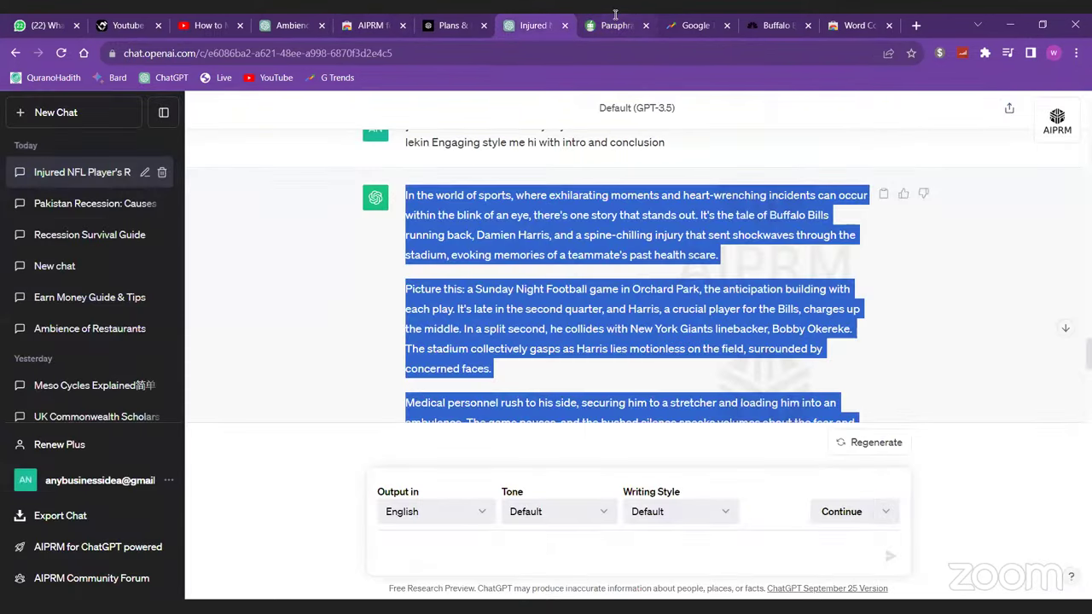
left_click(614, 25)
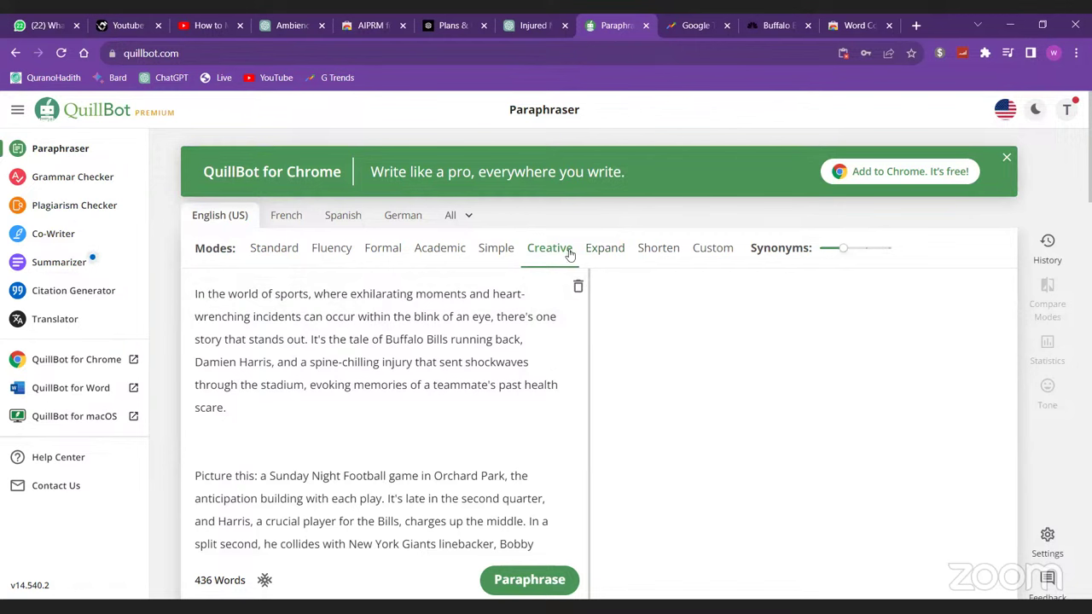
left_click(536, 254)
left_click(542, 579)
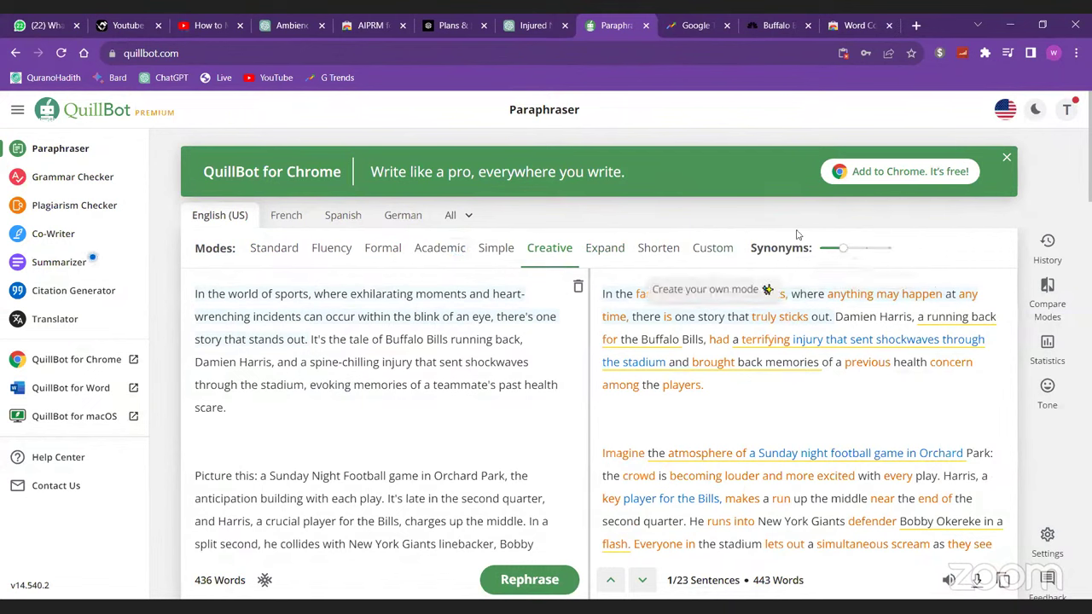
left_click(635, 375)
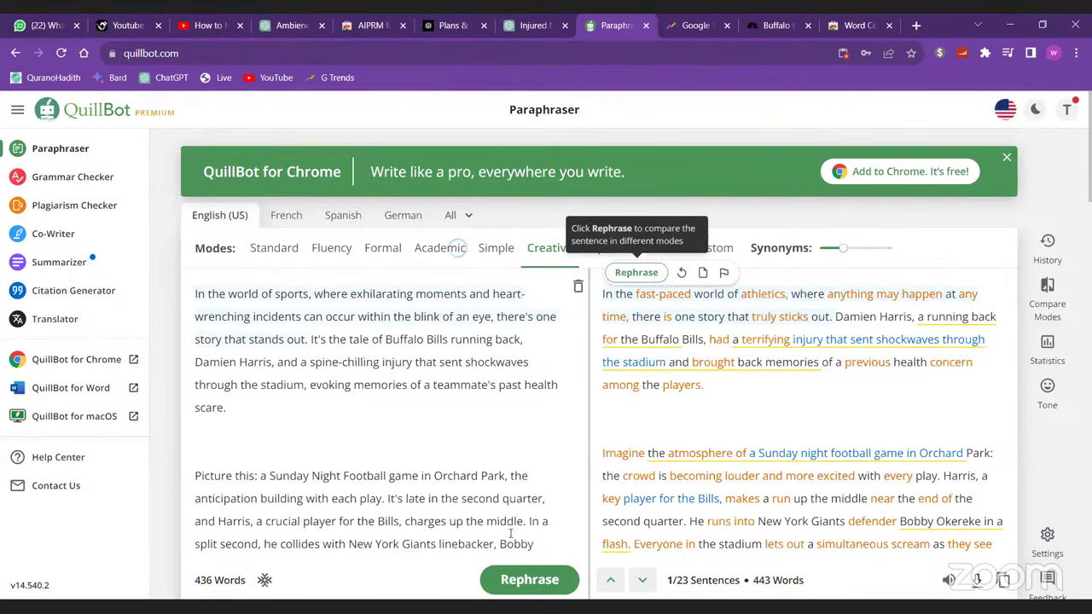
left_click(537, 23)
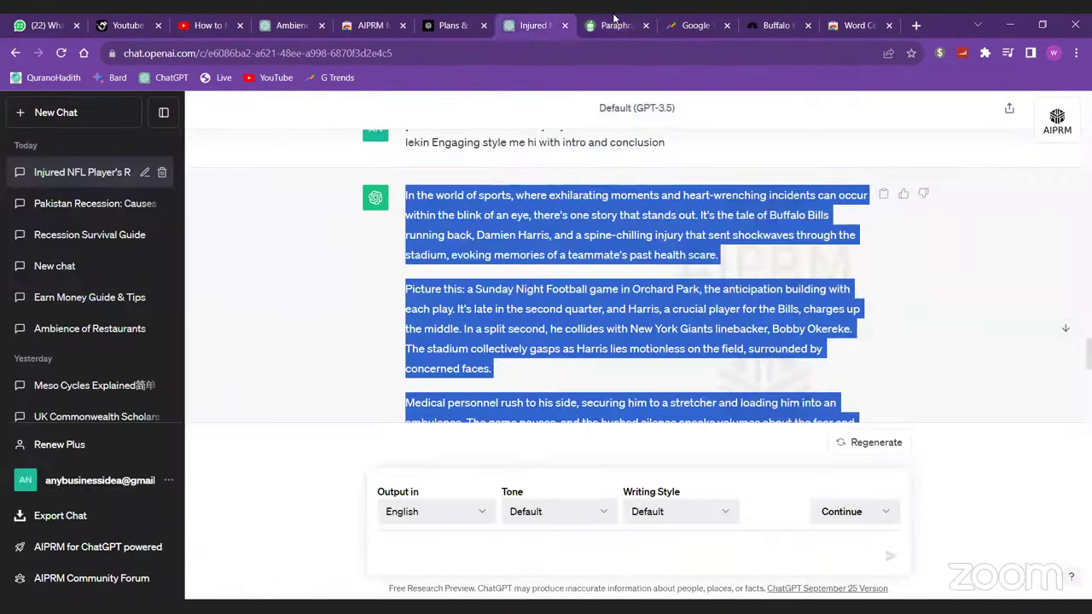
- Search Google for "translate english to hindi" in a new browser tab
left_click(614, 23)
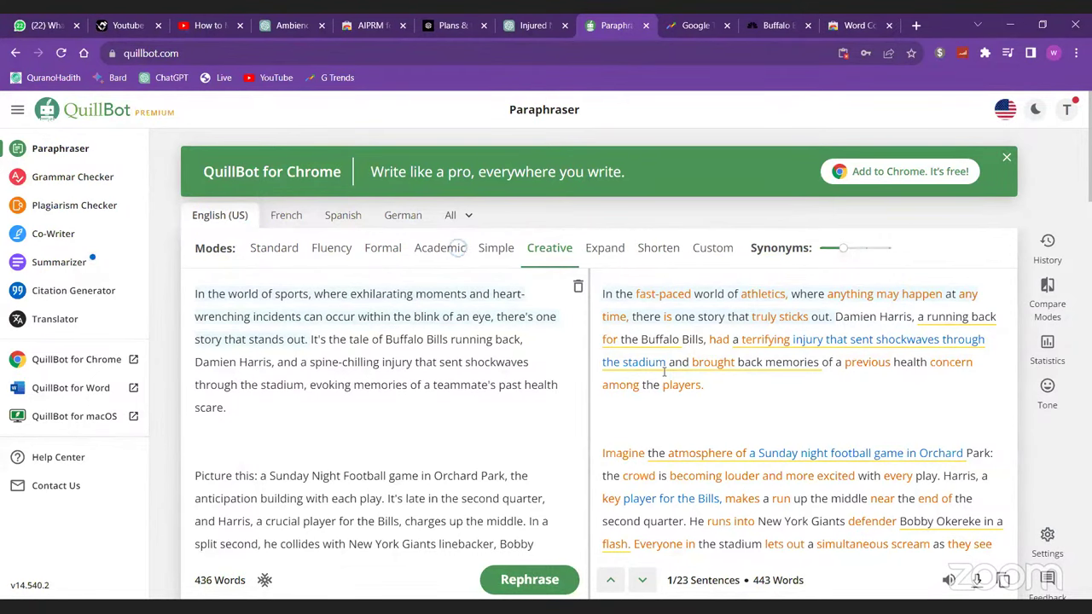
left_click(915, 26)
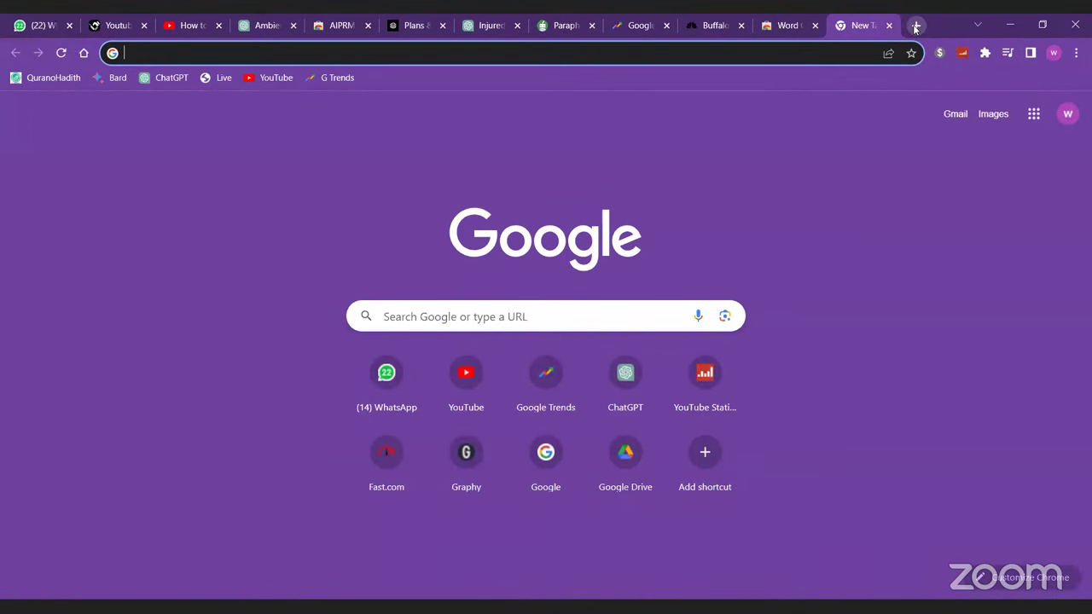
type("tran")
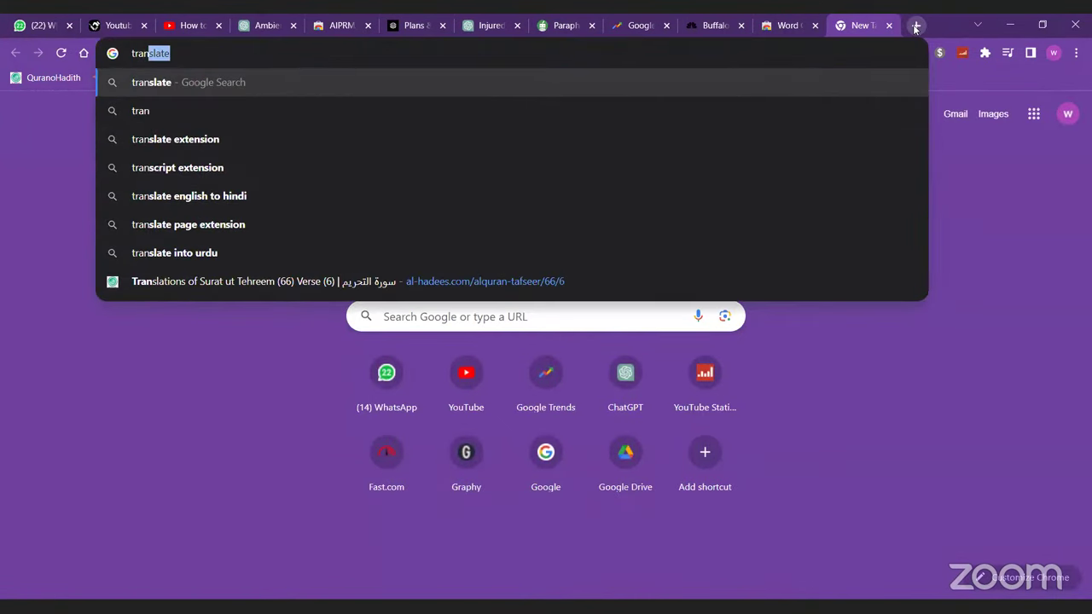
key("Down")
key("Down")
key("Down")
key("Down")
key("Return")
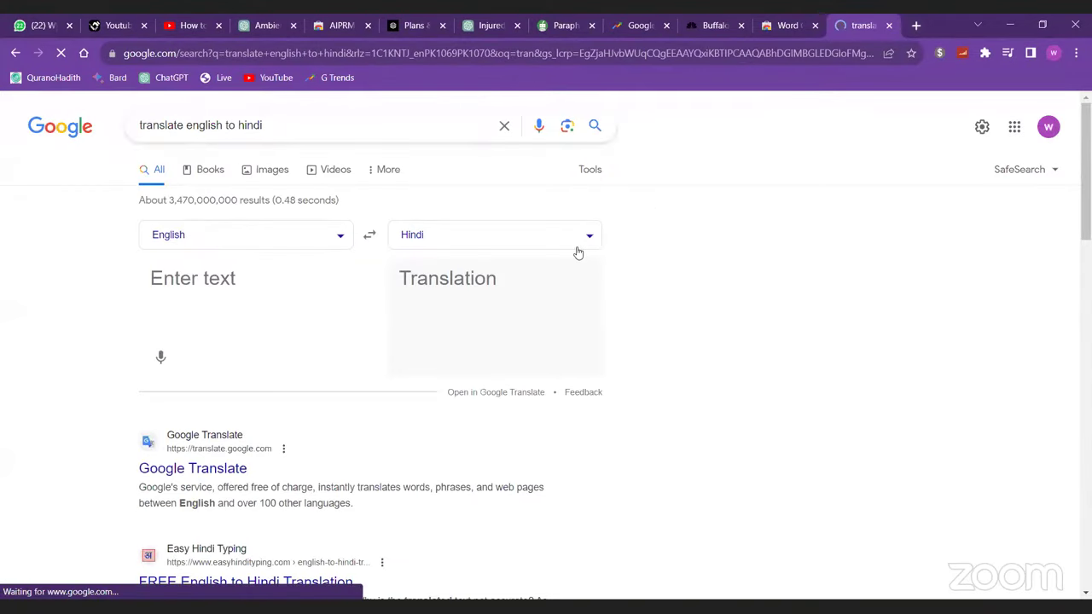
- Change the target language of Google's translation box to Urdu
left_click(575, 249)
scroll(517, 432, "down", 6)
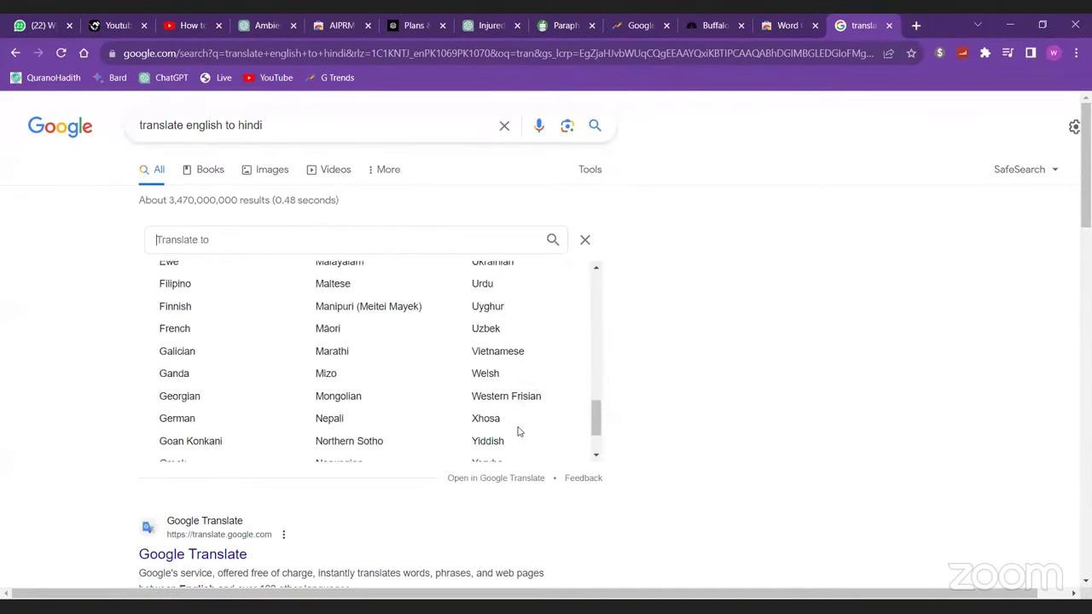
scroll(516, 432, "up", 2)
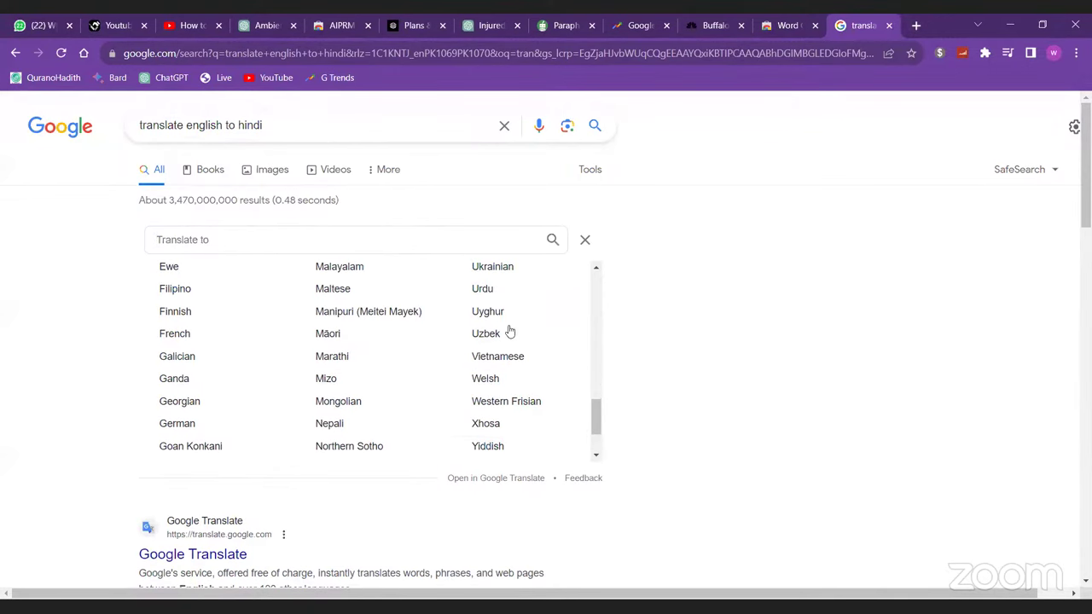
left_click(483, 290)
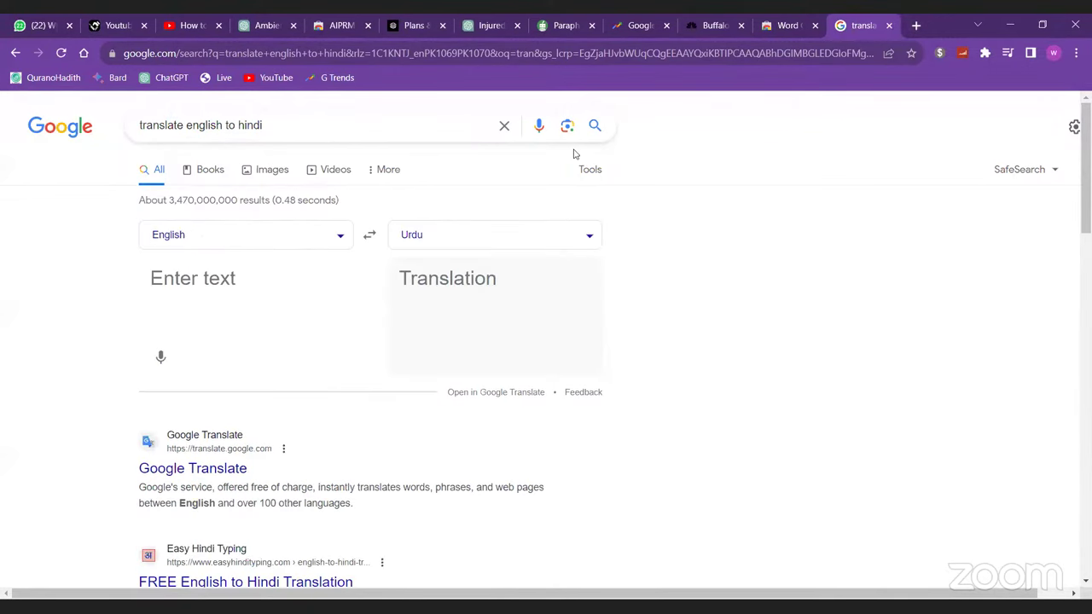
- Return to QuillBot and browse the alternative wordings for "the fast-paced world" in the first rewritten sentence
left_click(631, 25)
left_click(559, 24)
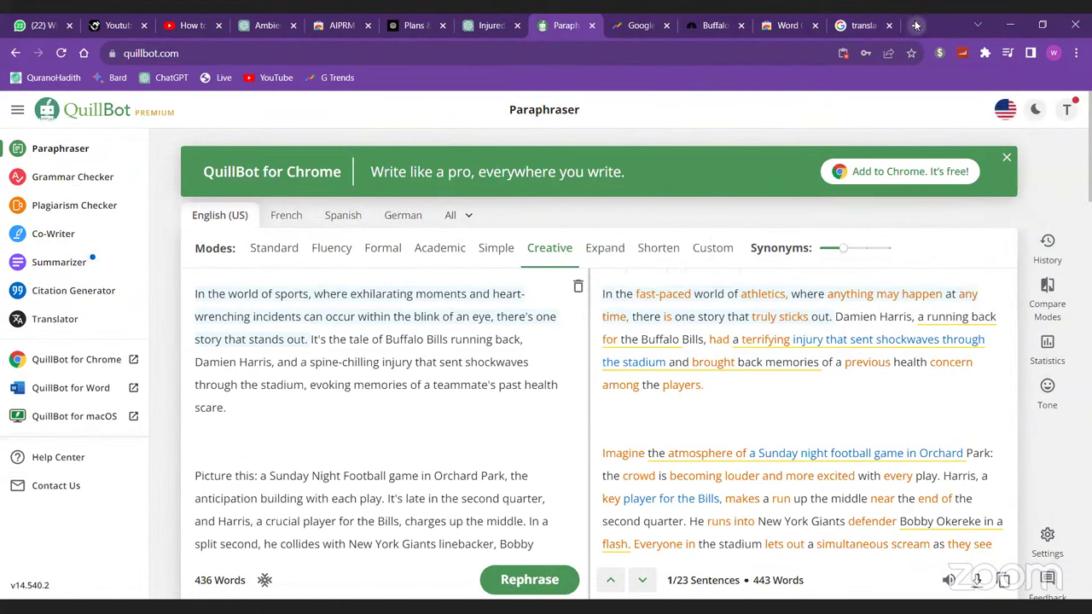
mouse_move(750, 314)
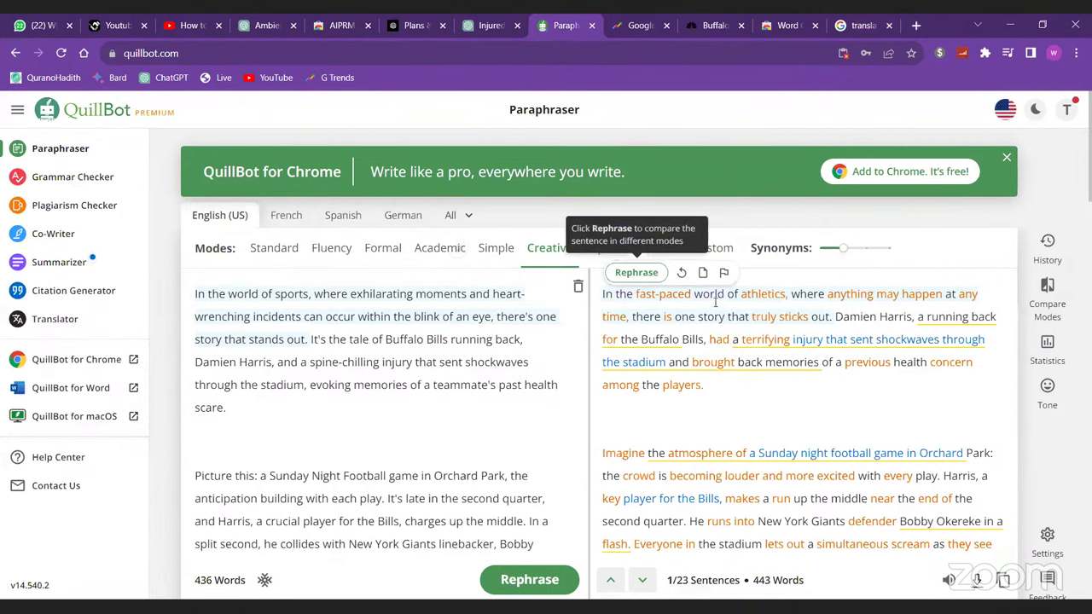
left_click_drag(788, 298, 600, 294)
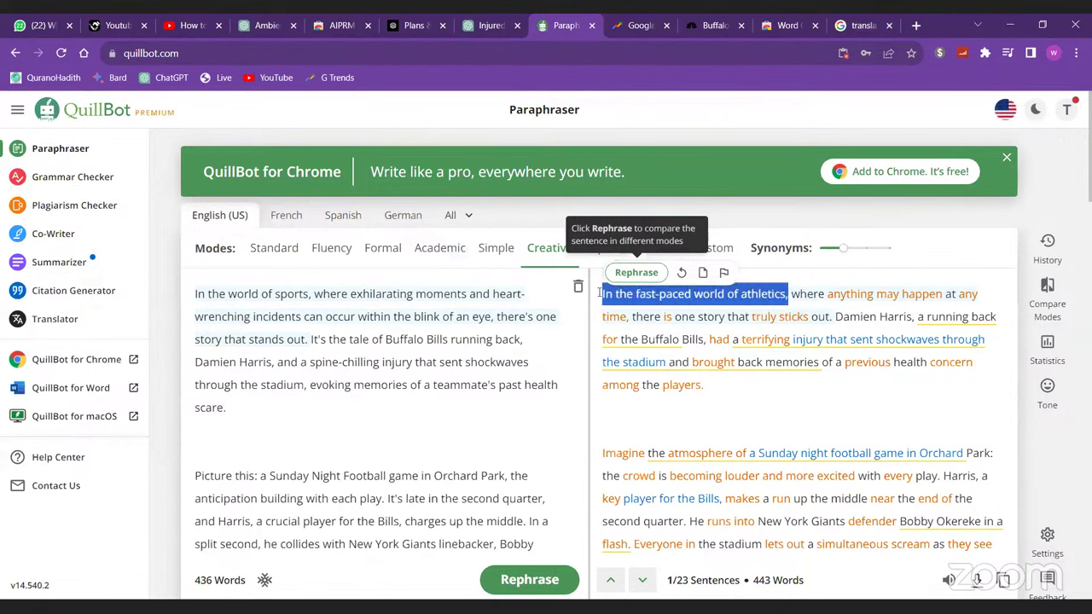
left_click(644, 296)
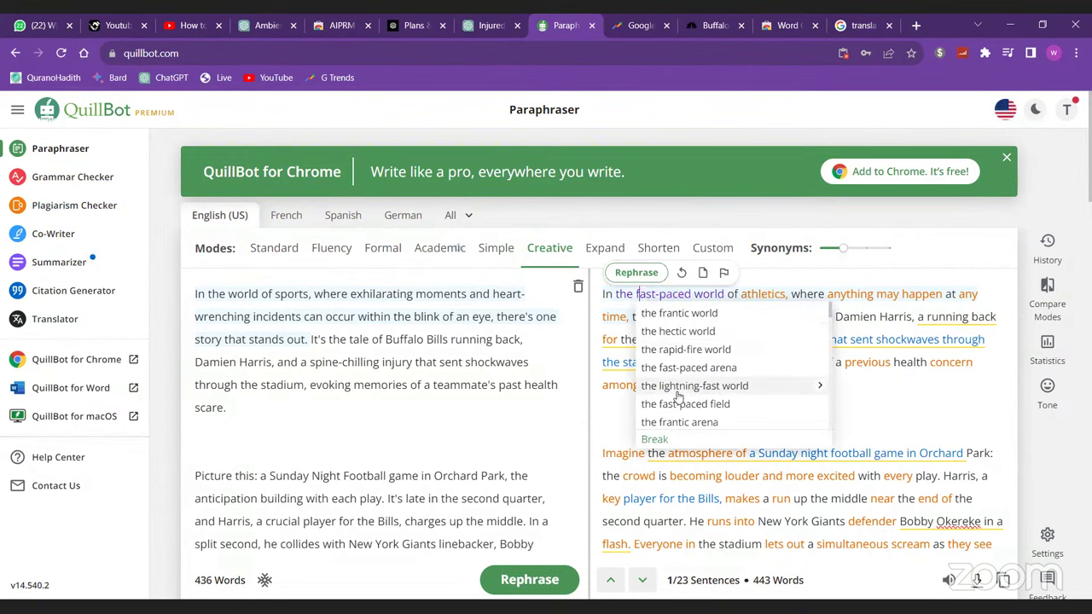
scroll(678, 397, "down", 3)
scroll(674, 375, "up", 3)
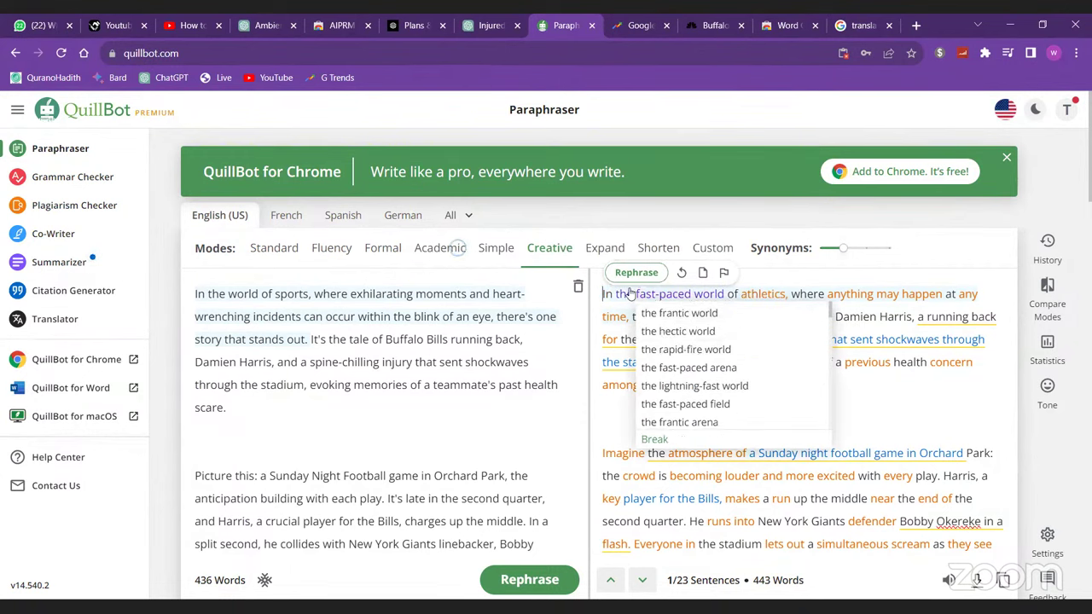
- Select the opening phrase "In the fast-paced world of athletics," and check the suggested replacements for "the fast-paced world" and "athletics"
left_click_drag(603, 293, 786, 291)
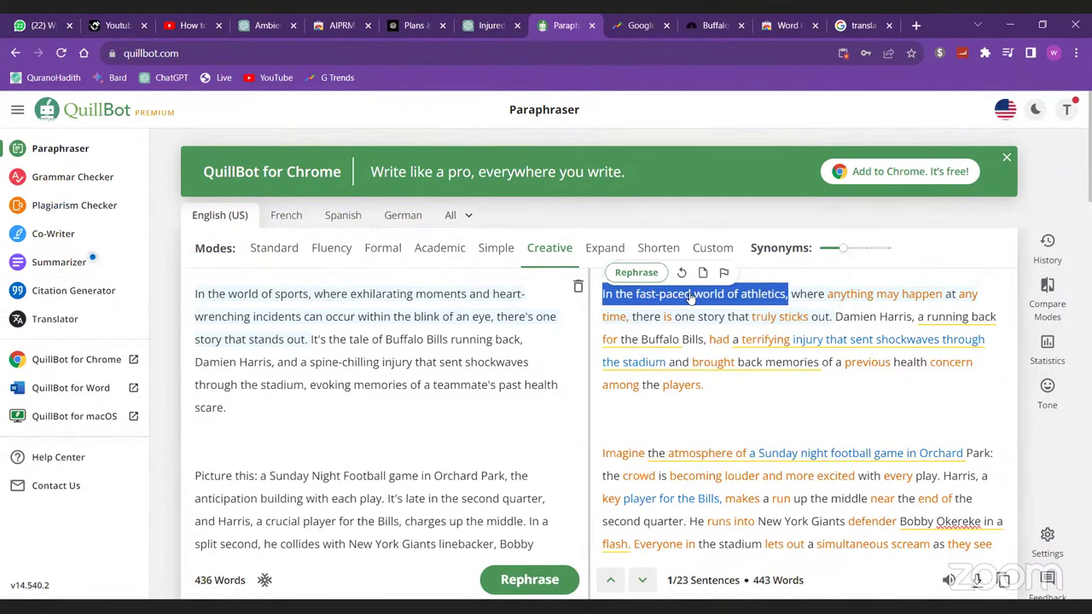
left_click(691, 295)
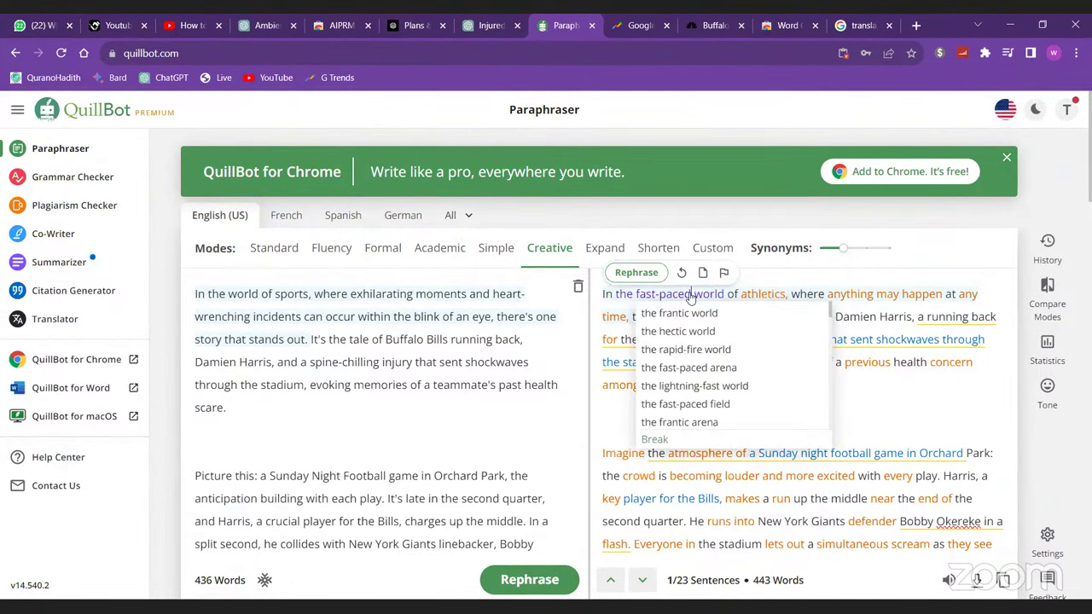
left_click(599, 312)
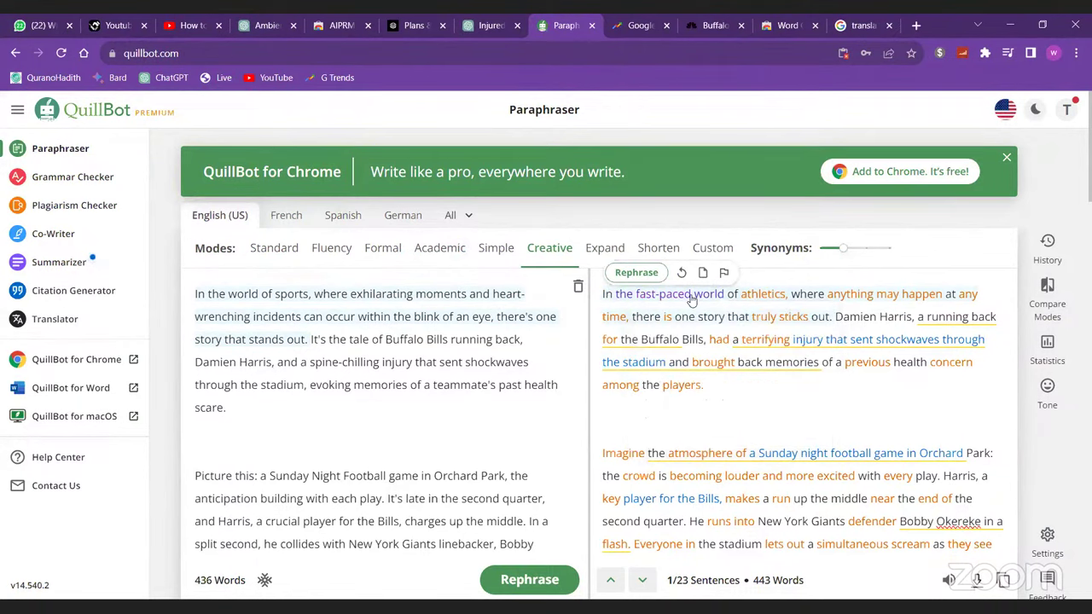
double_click(663, 295)
left_click(663, 298)
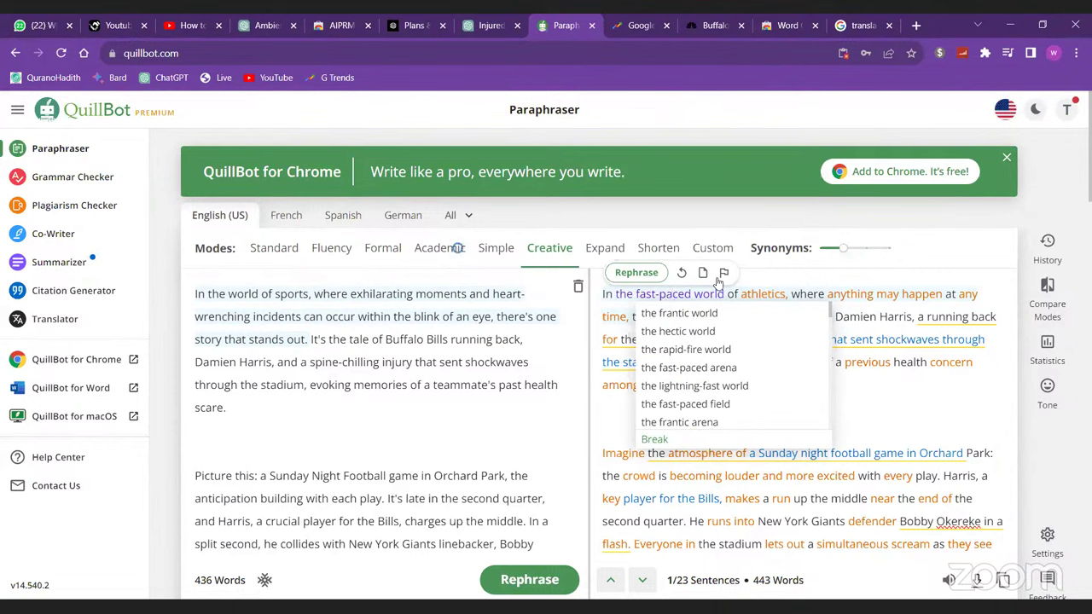
left_click(785, 299)
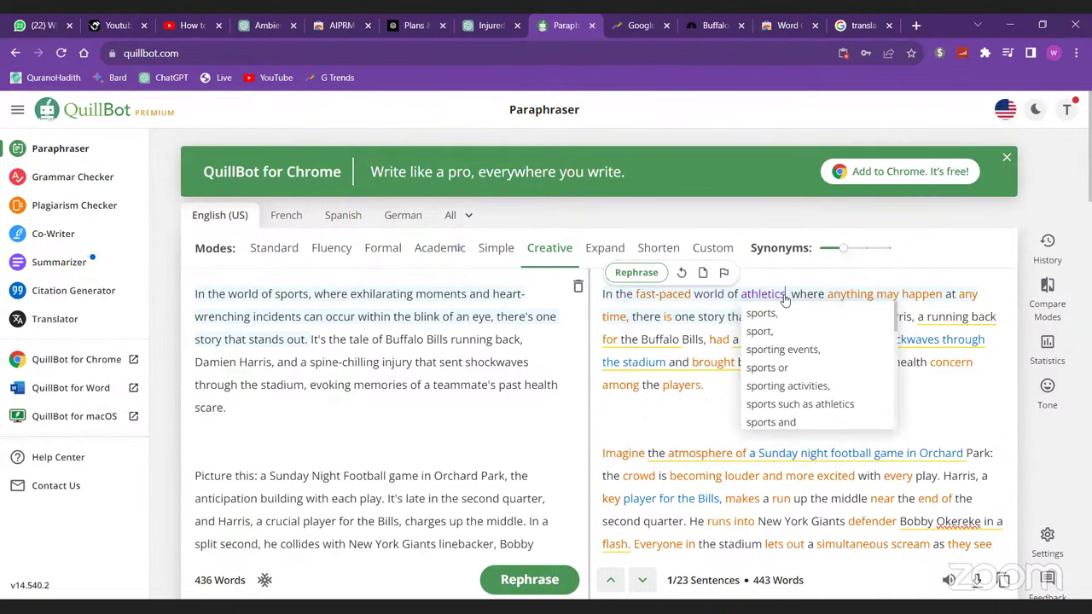
- Select the opening phrase up to "athletics" and list Creative rephrasings of the first rewritten sentence
left_click_drag(785, 299, 578, 273)
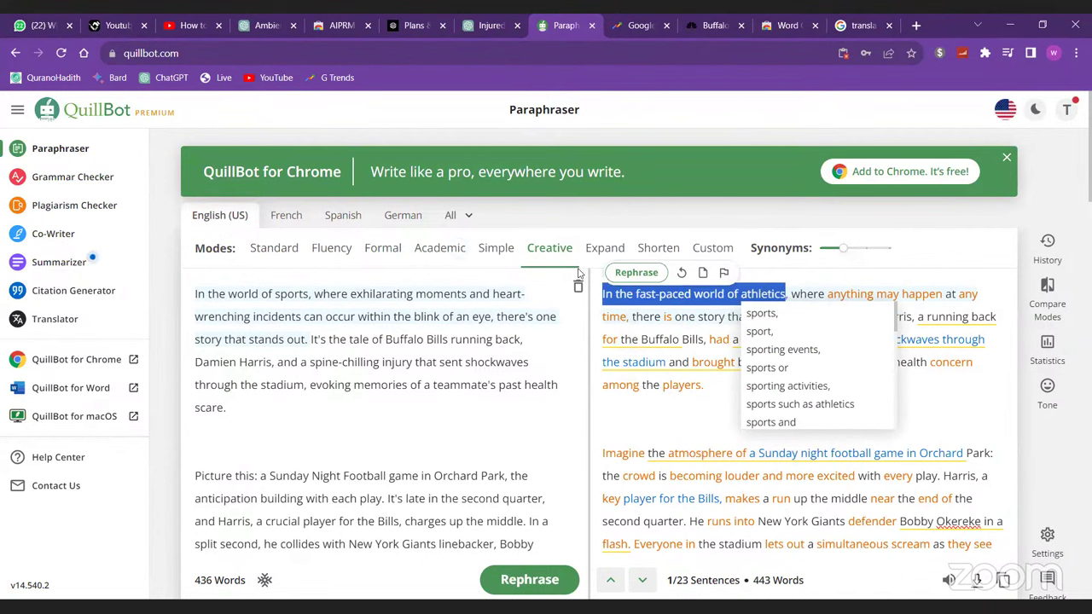
left_click(635, 273)
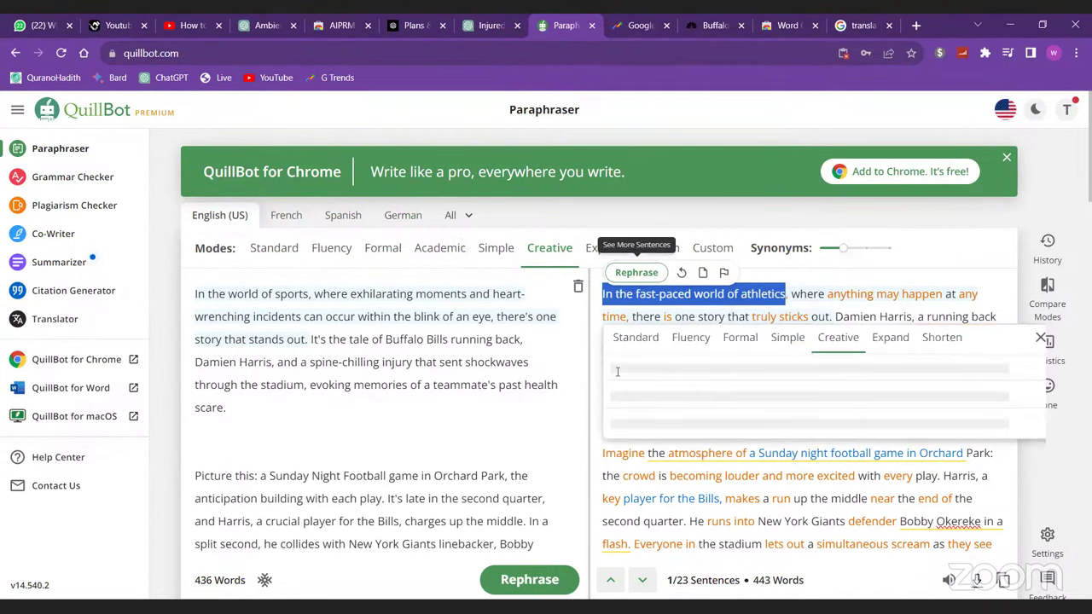
scroll(720, 427, "down", 2)
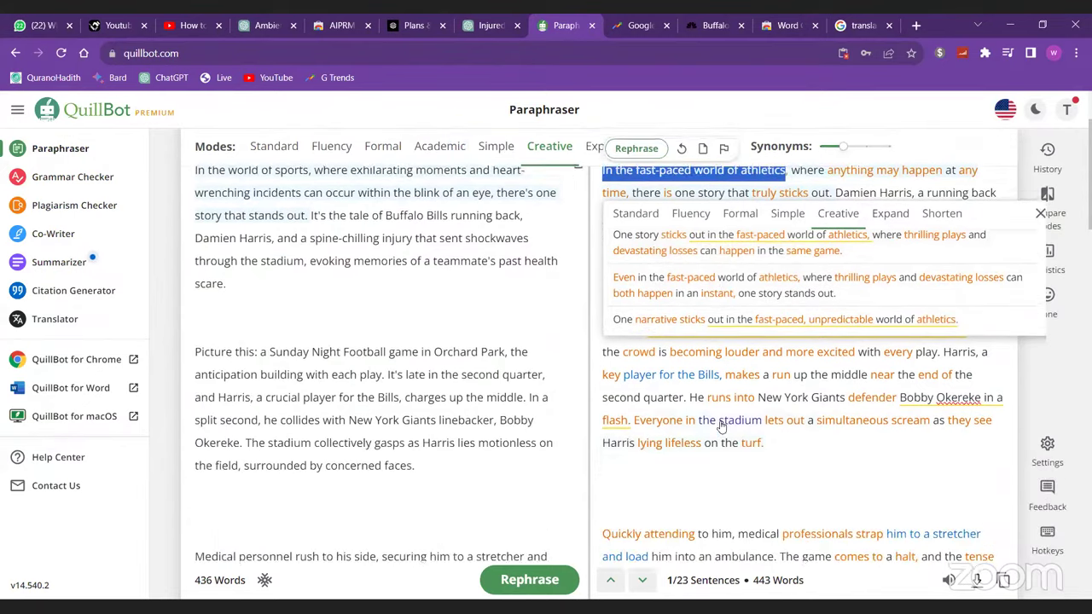
scroll(720, 426, "up", 1)
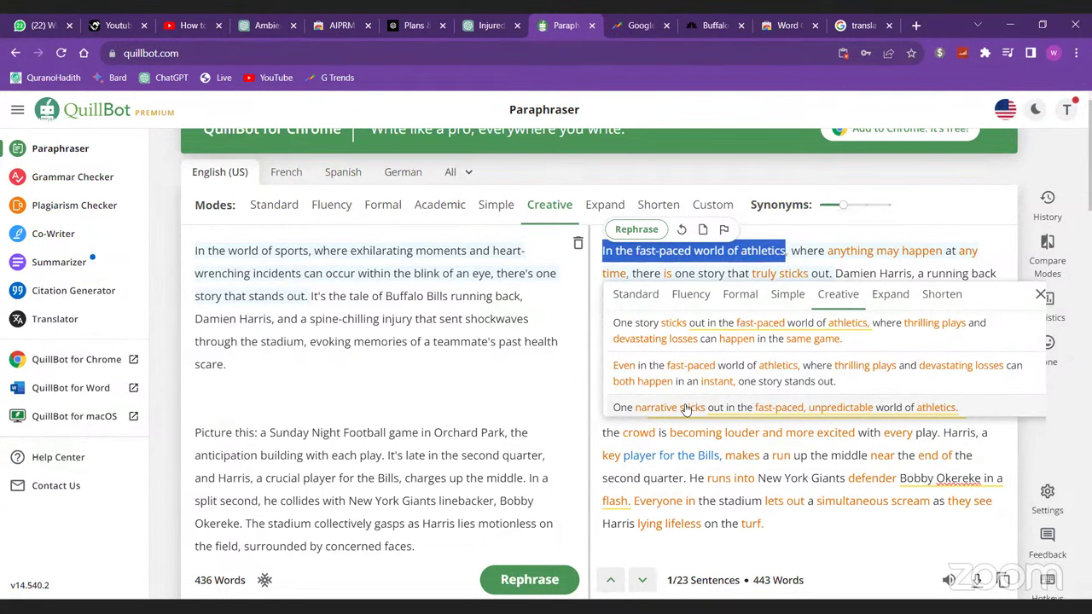
- Compare the first sentence's rephrasings across the Simple, Formal, Fluency, Expand, Shorten, Standard and Creative modes, and close the list without picking one
left_click(793, 299)
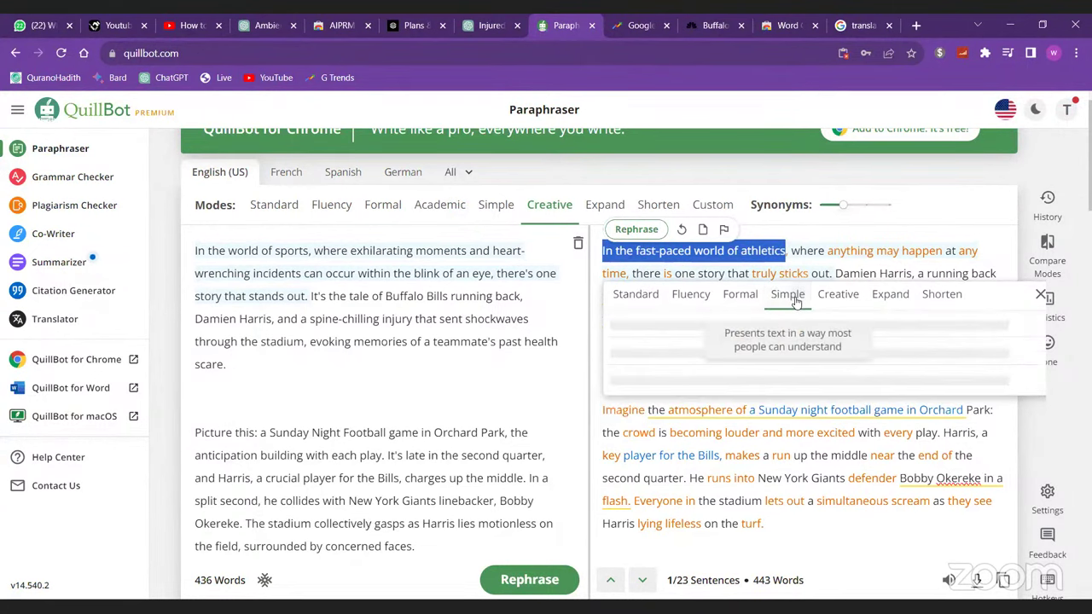
left_click(738, 295)
left_click(691, 294)
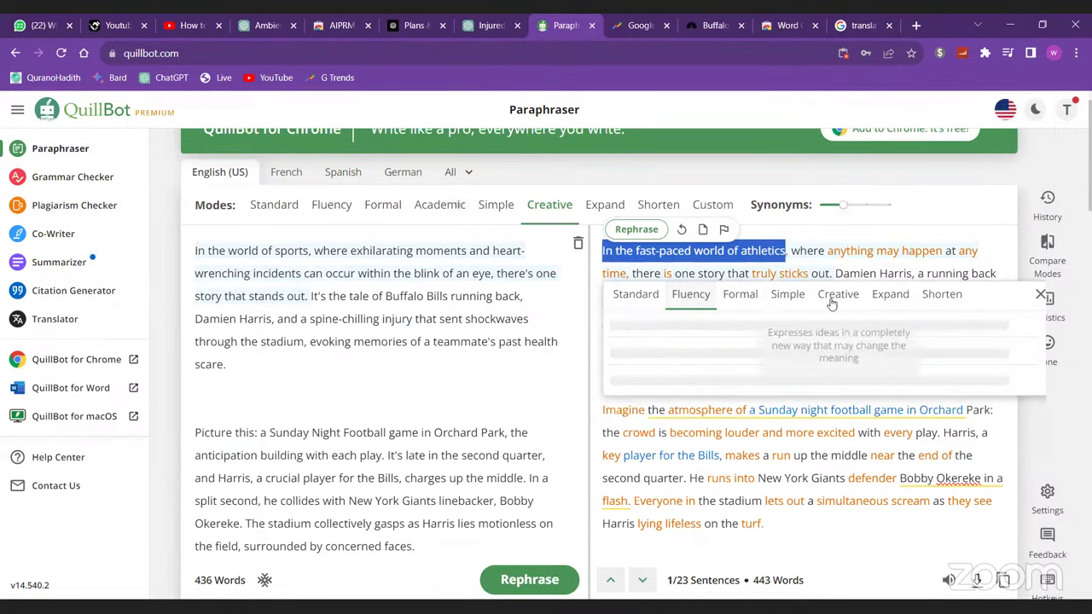
left_click(890, 294)
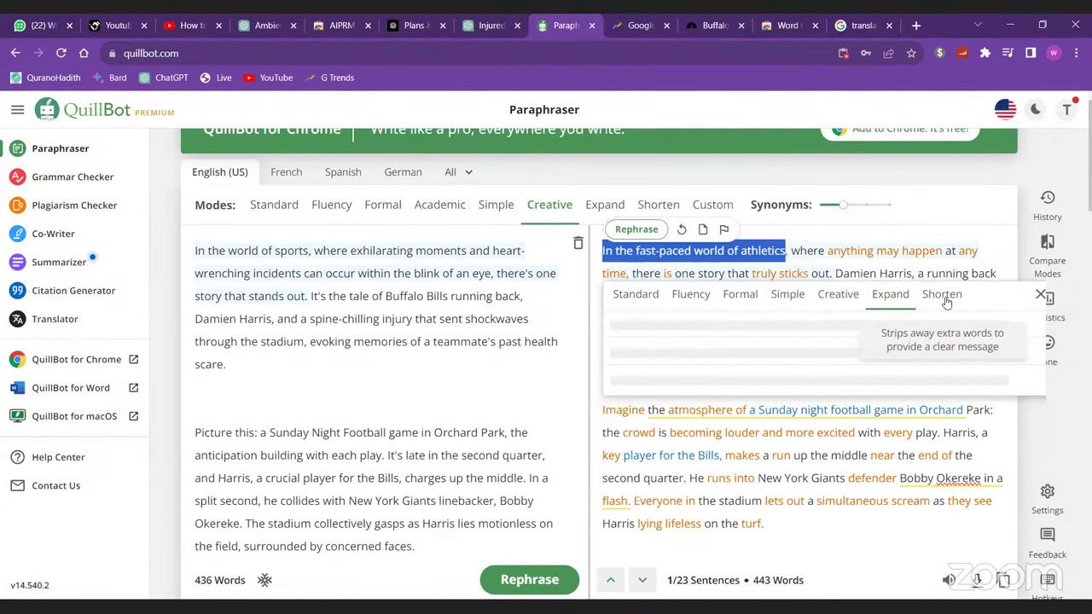
left_click(944, 295)
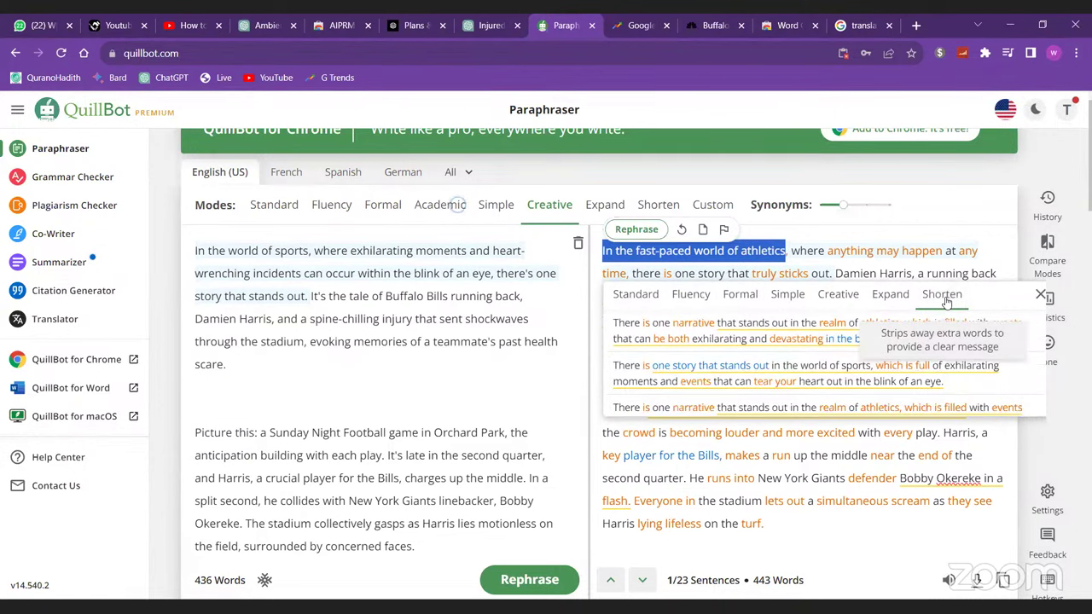
left_click(636, 294)
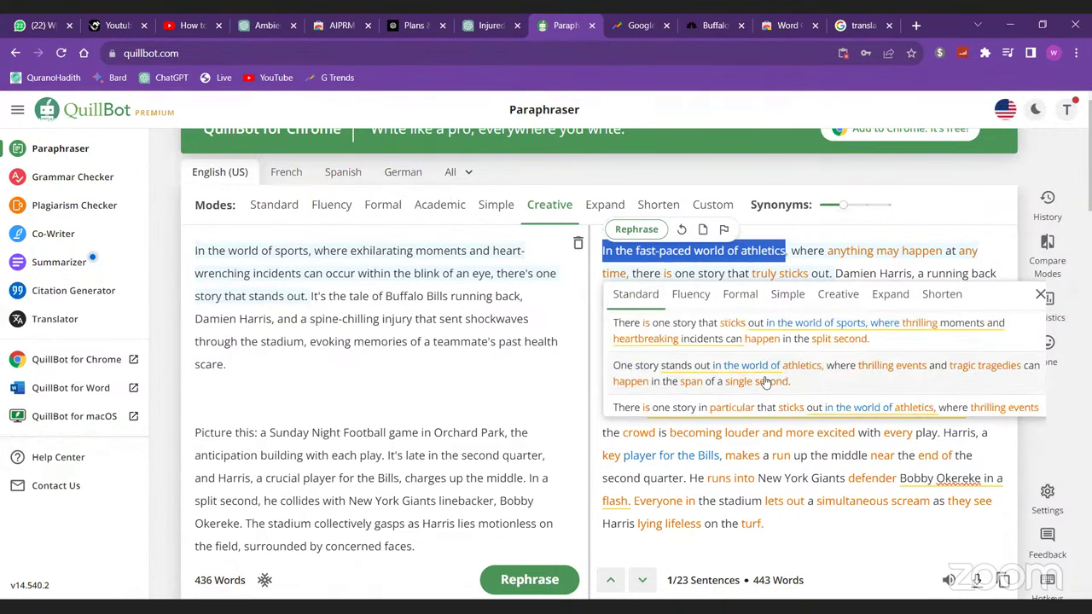
left_click(877, 294)
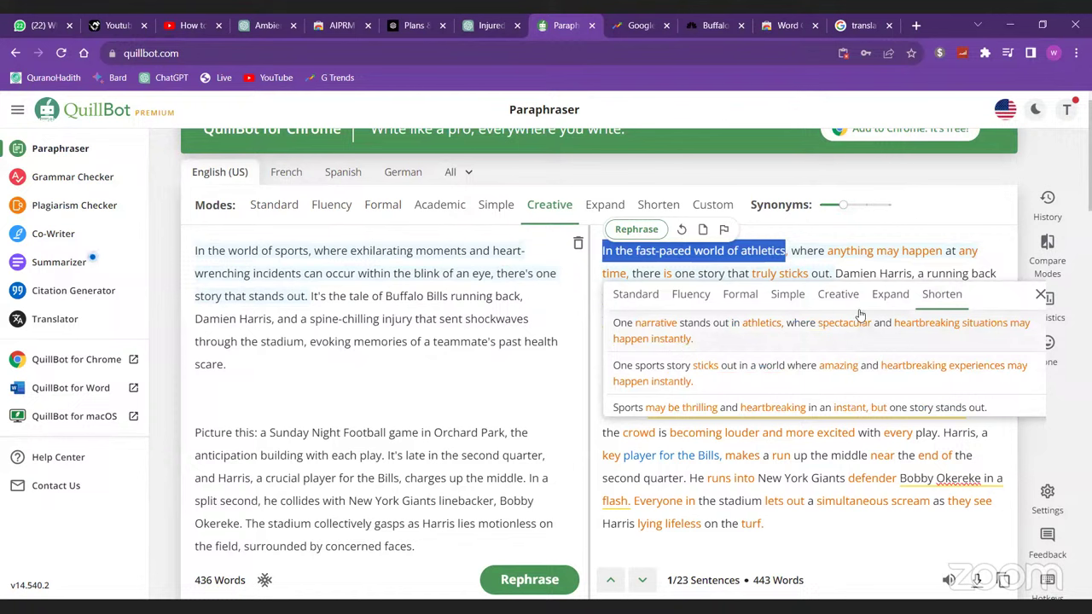
left_click(887, 303)
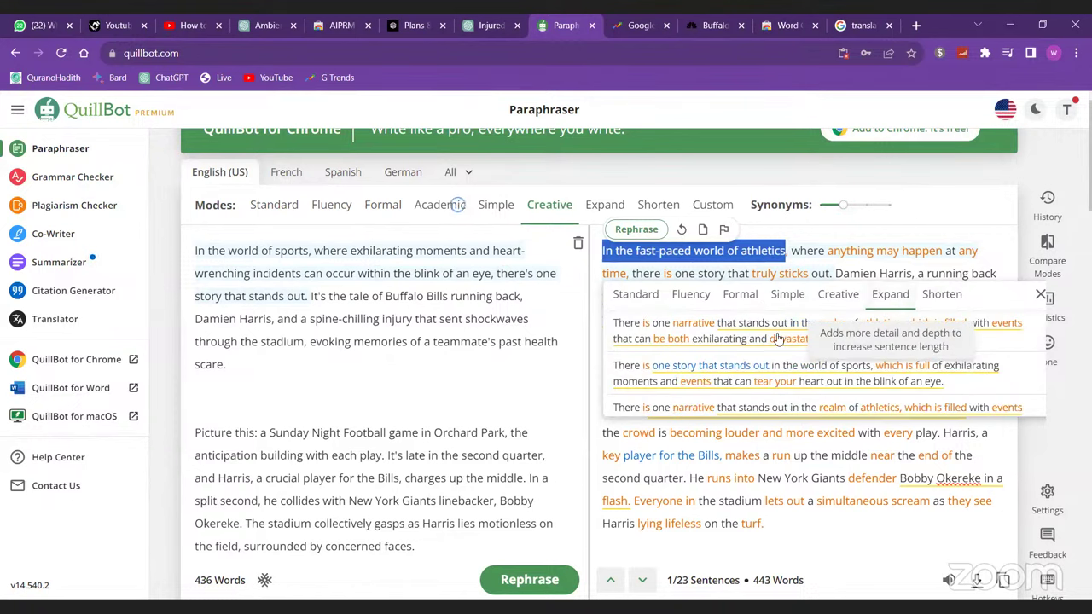
left_click(837, 297)
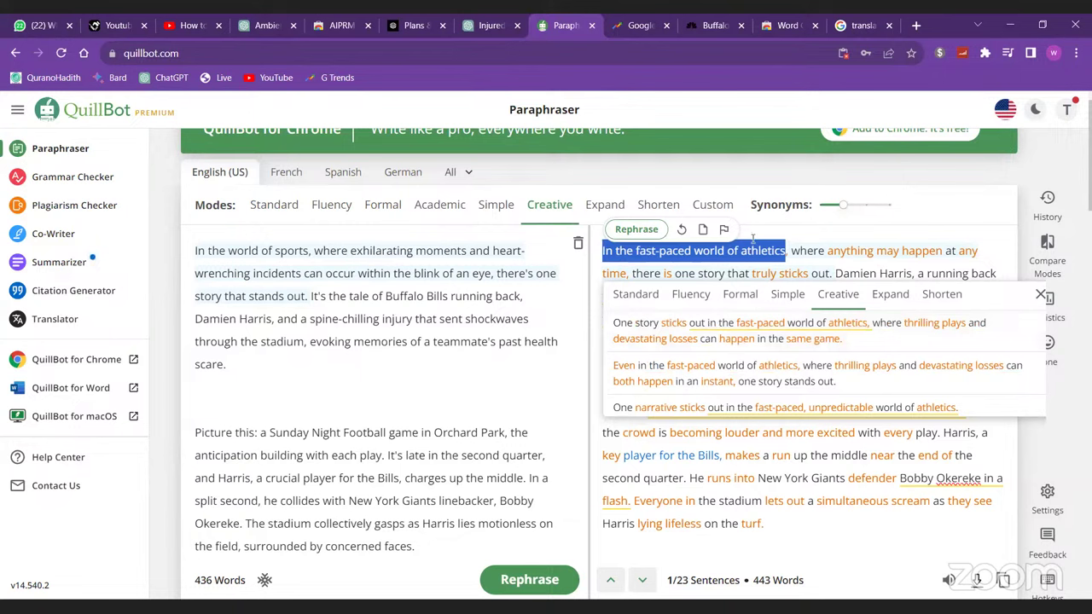
left_click(824, 251)
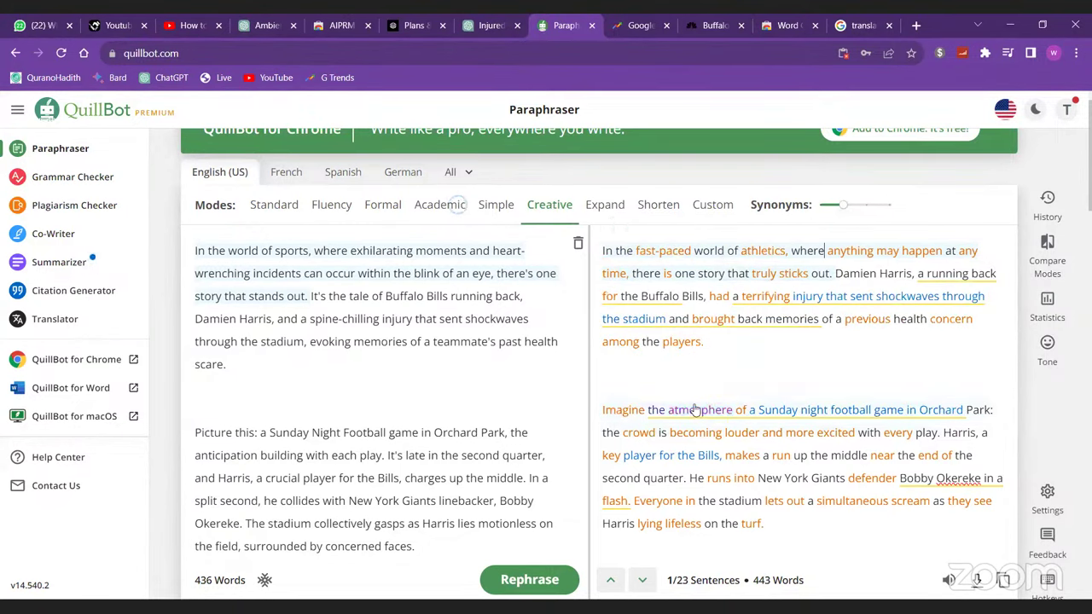
- Browse the alternative wordings for "the atmosphere" in the rewritten sentence about the Sunday night football game
left_click(695, 410)
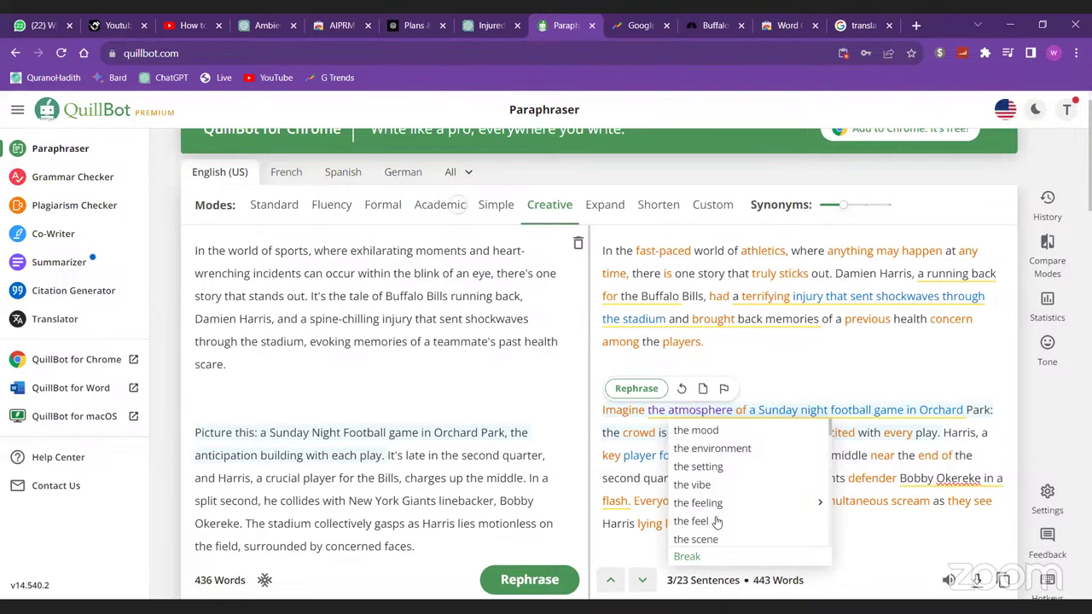
scroll(714, 504, "down", 1)
scroll(713, 504, "down", 2)
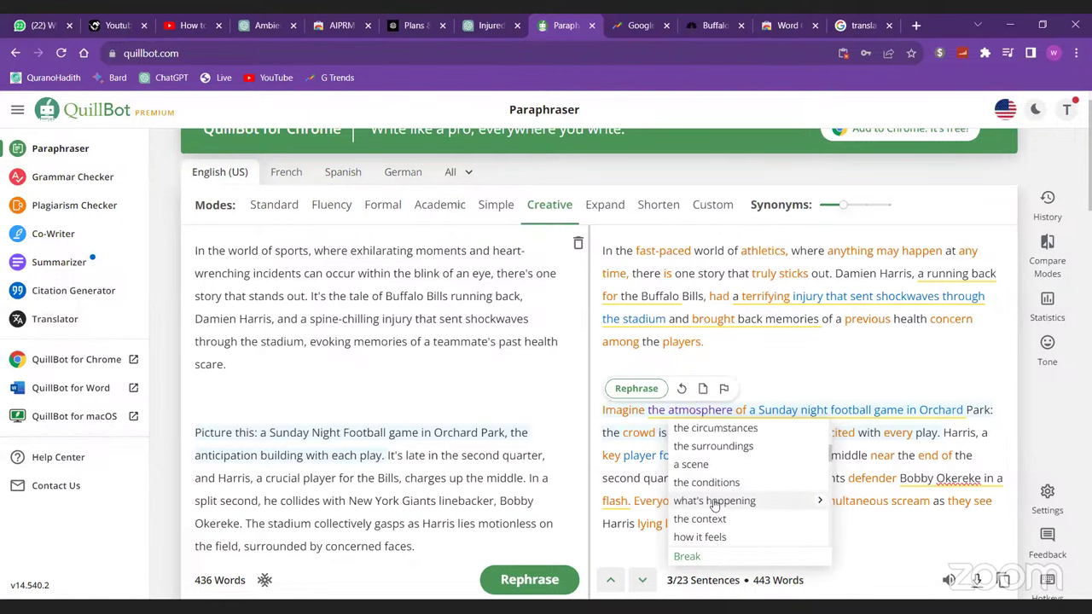
scroll(715, 504, "up", 4)
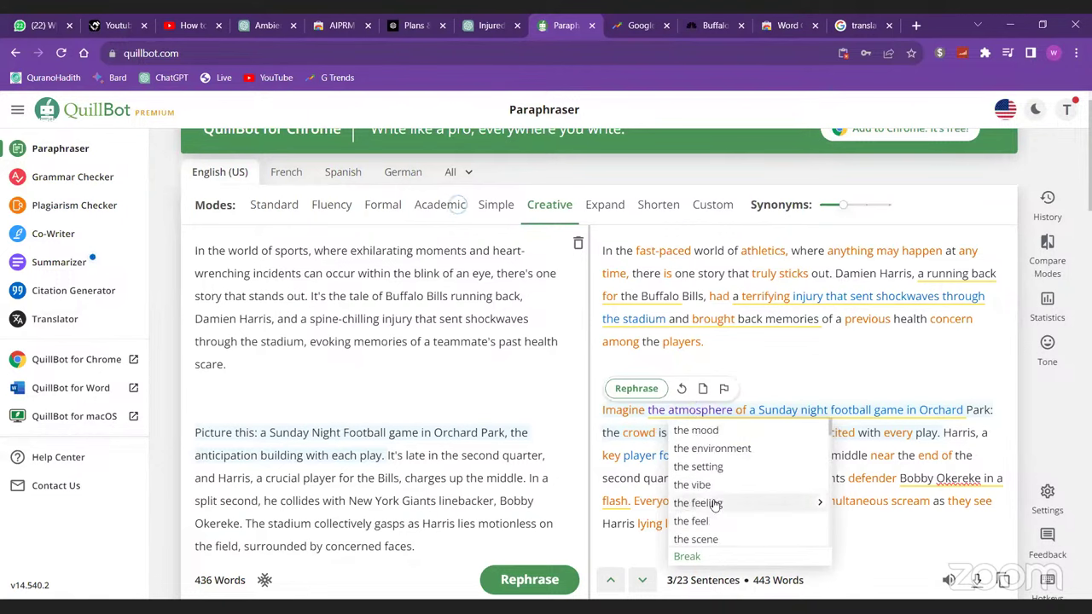
- Check the Creative and Expand rephrasings of the "Imagine the atmosphere" sentence and close the list without picking one
left_click(638, 389)
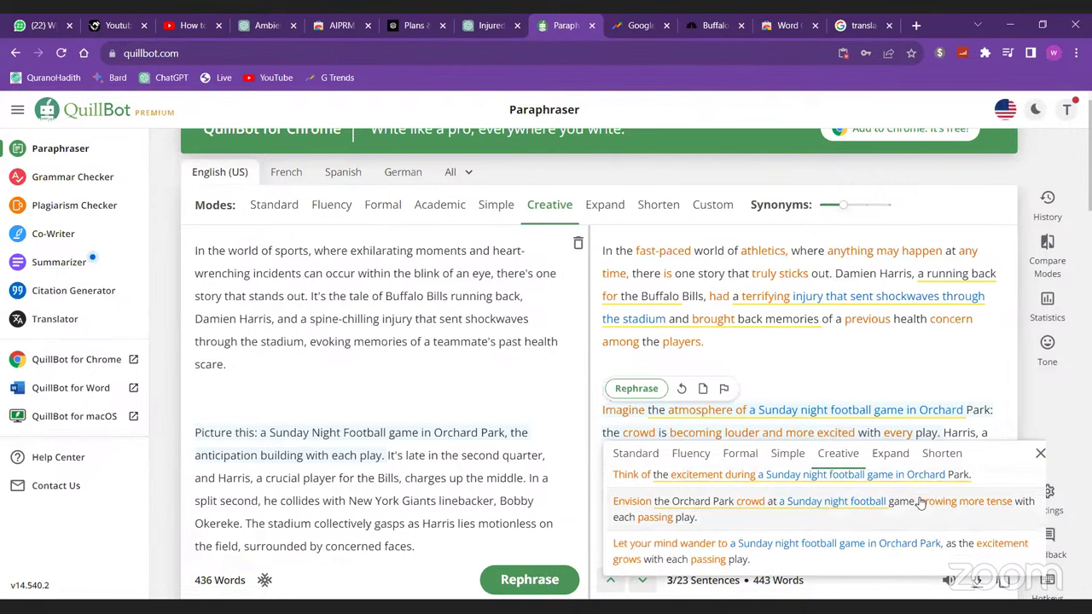
left_click(891, 453)
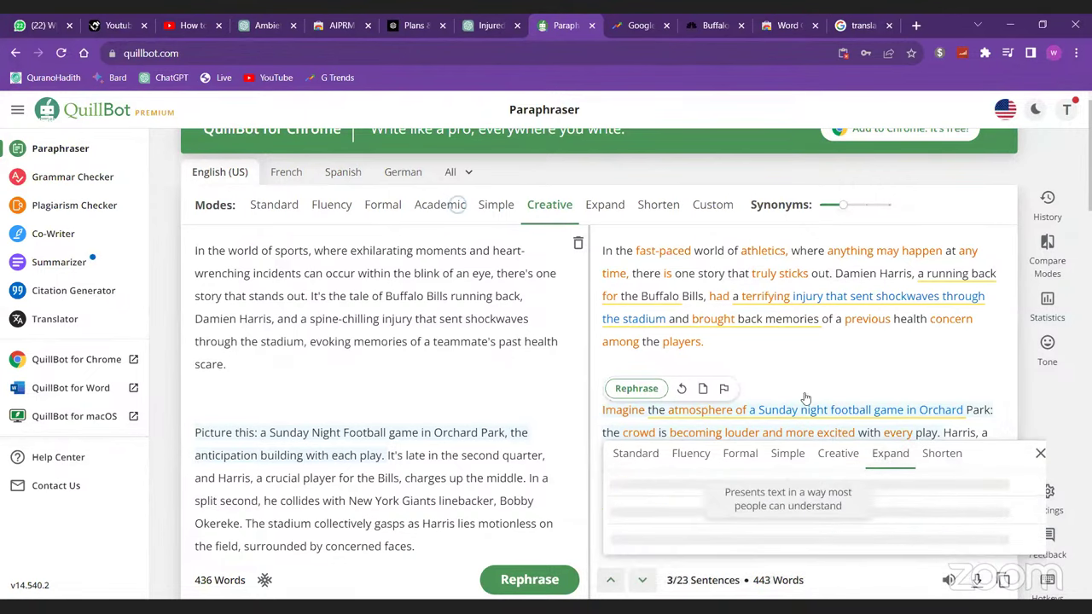
left_click(838, 354)
- Copy the entire paraphrased script from the QuillBot output and look it over
scroll(824, 424, "down", 10)
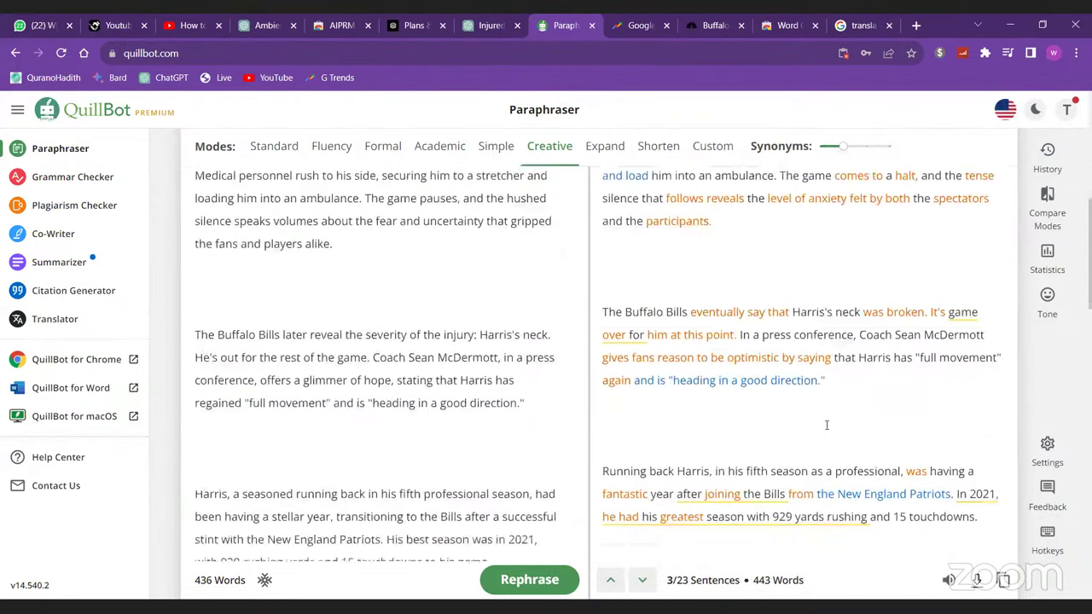
scroll(911, 495, "down", 1)
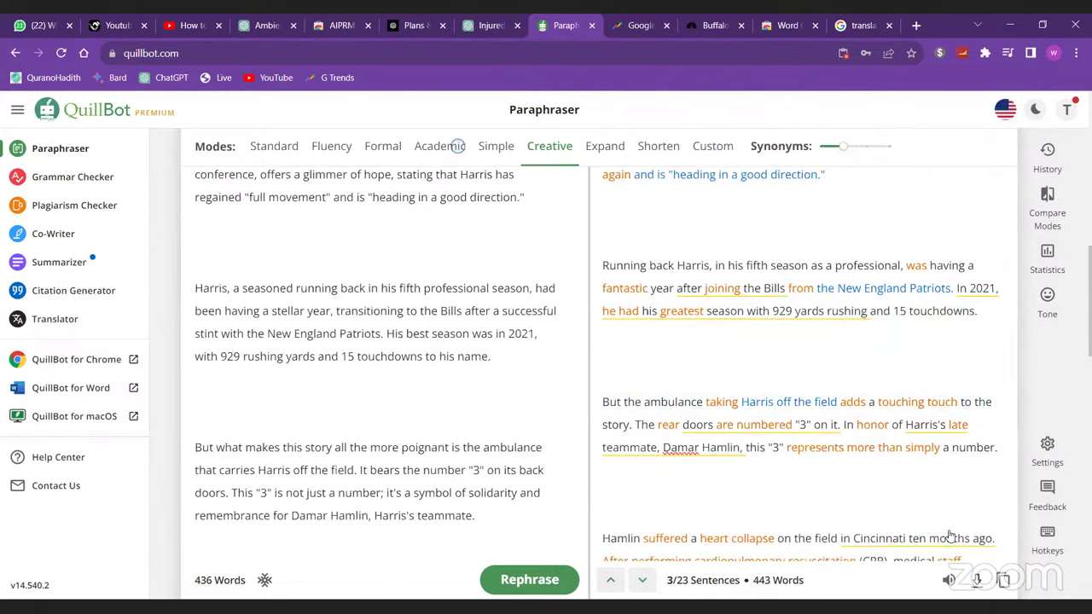
left_click(1003, 580)
scroll(801, 479, "up", 5)
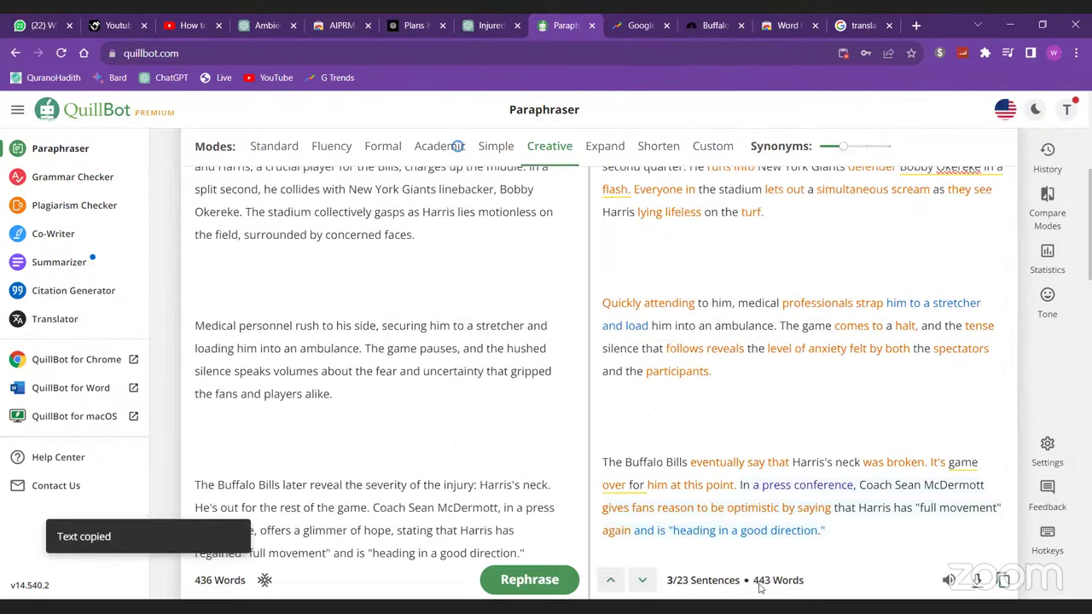
scroll(785, 528, "down", 3)
scroll(762, 579, "down", 2)
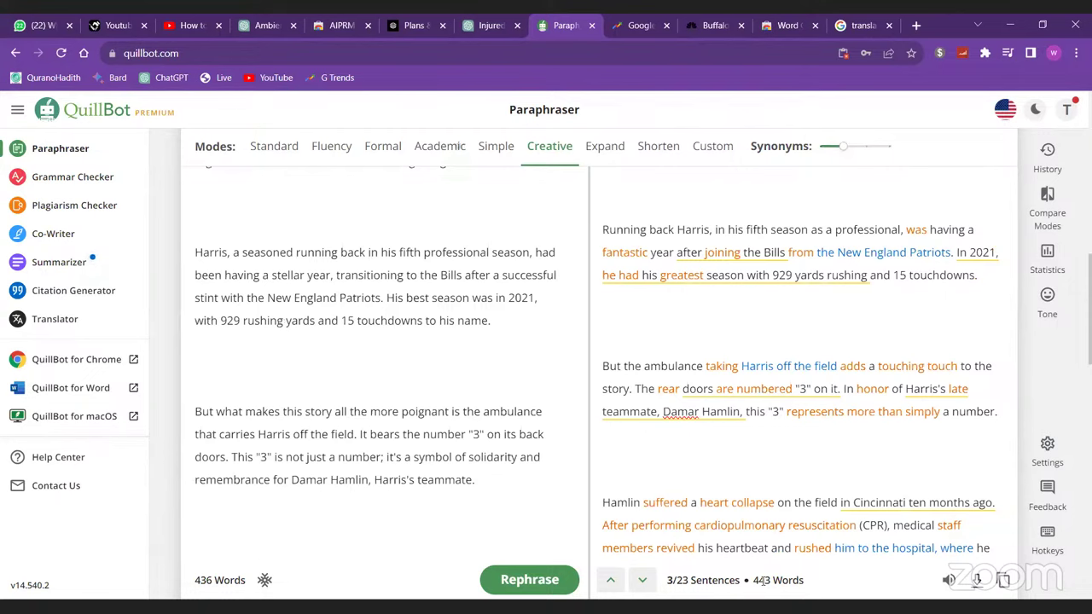
scroll(711, 461, "up", 8)
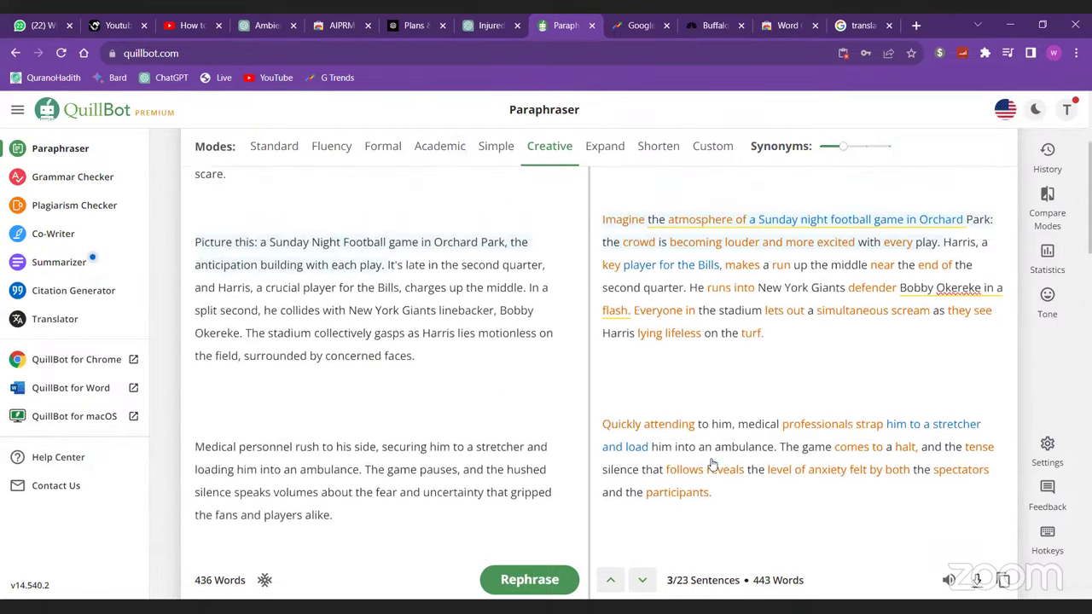
scroll(711, 463, "up", 5)
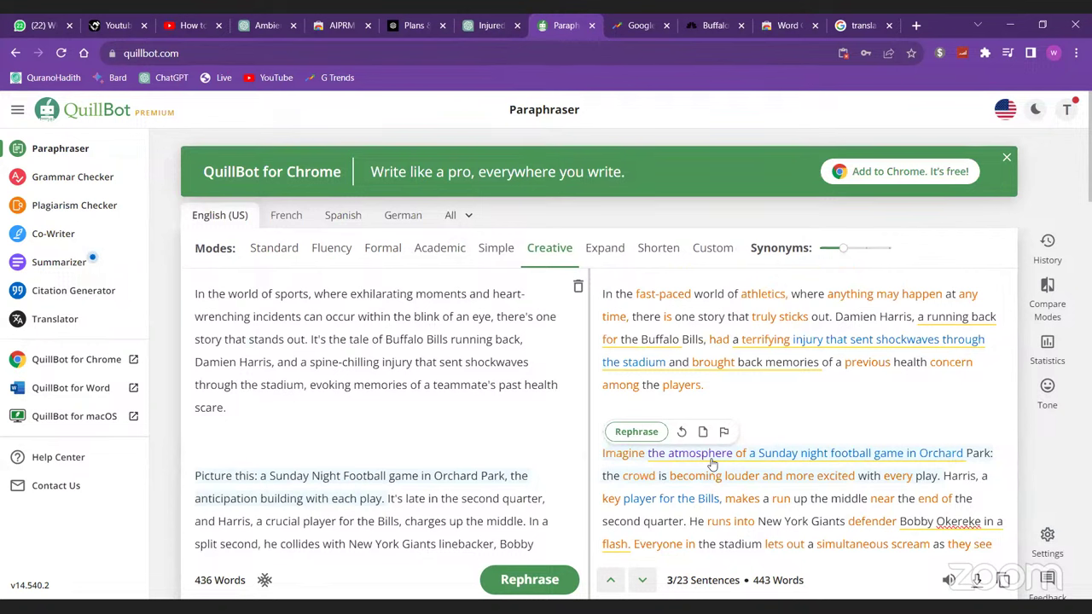
- Switch to ChatGPT, start a new chat and paste the YouTube script prompt template containing the "KEYWORD" placeholder
left_click(498, 22)
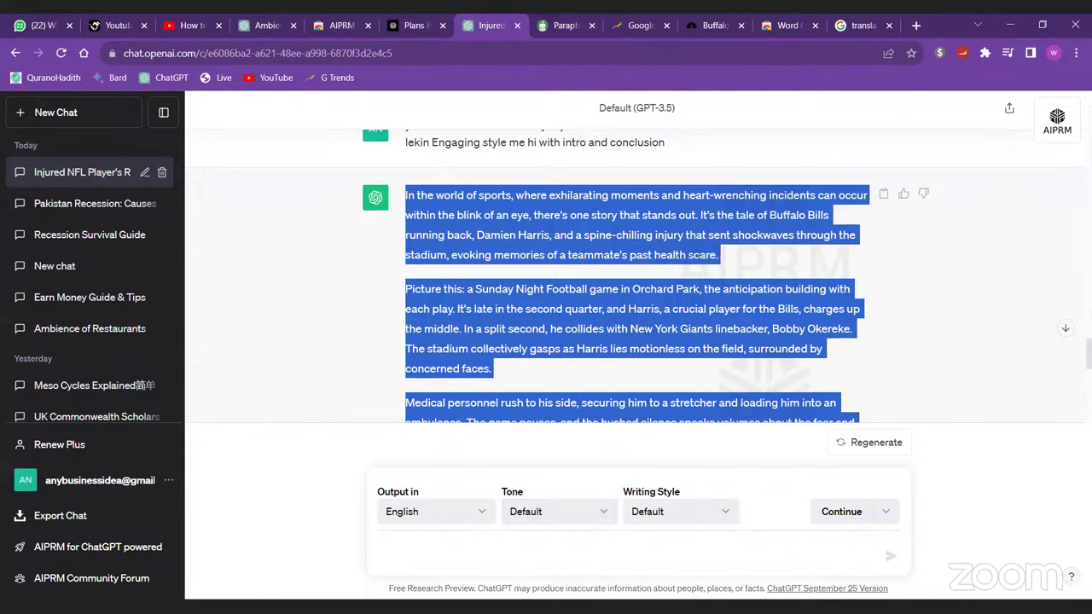
key("alt+Tab")
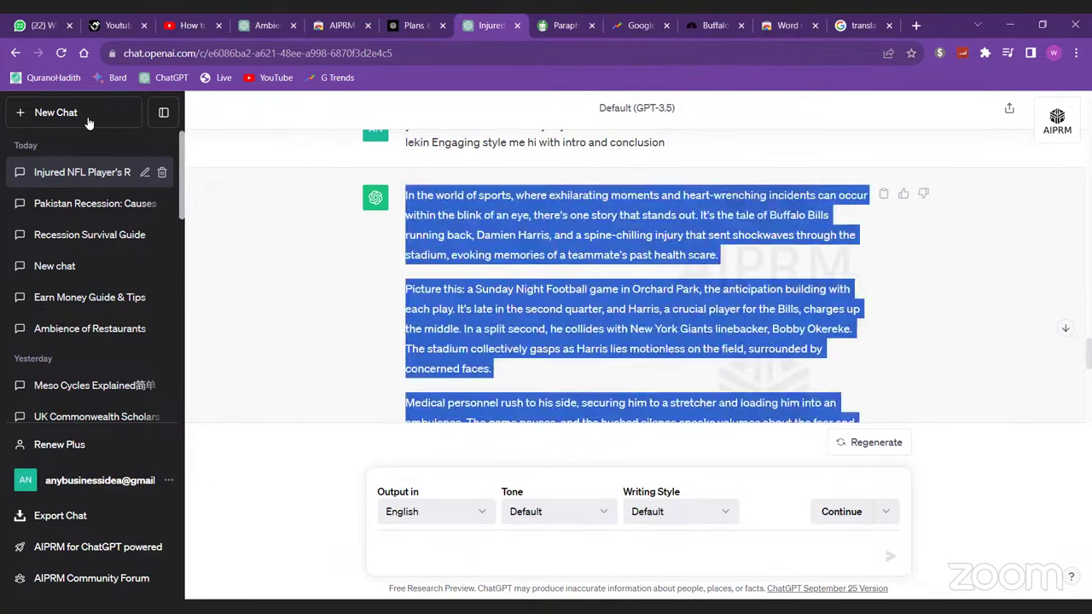
left_click(91, 115)
scroll(482, 546, "down", 4)
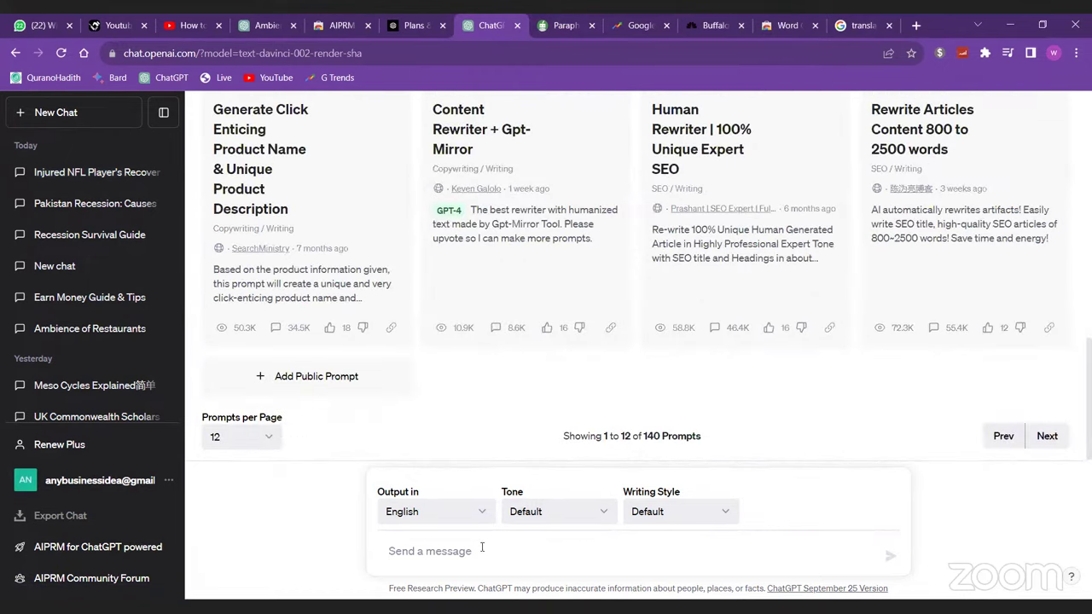
key("ctrl+v")
scroll(529, 512, "down", 1)
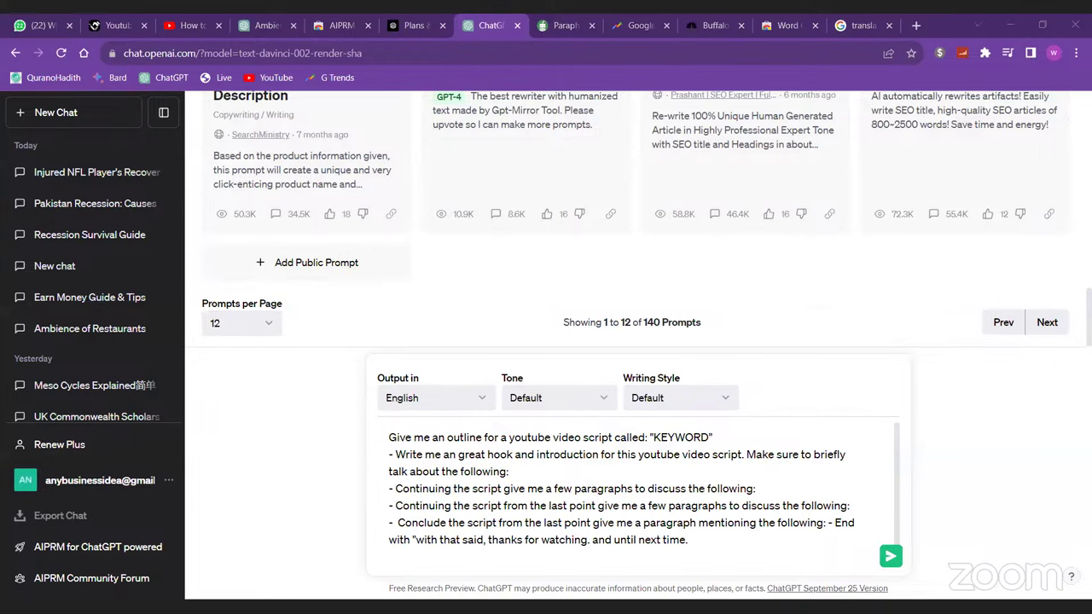
- Replace the "KEYWORD" placeholder in the outline request with "How to make money during a recession"
left_click(711, 436)
key("shift+Left")
key("shift+Left")
key("shift+Left")
key("shift+Left")
key("shift+Left")
key("shift+Left")
key("shift+Left")
key("shift+Left")
key("shift+Left")
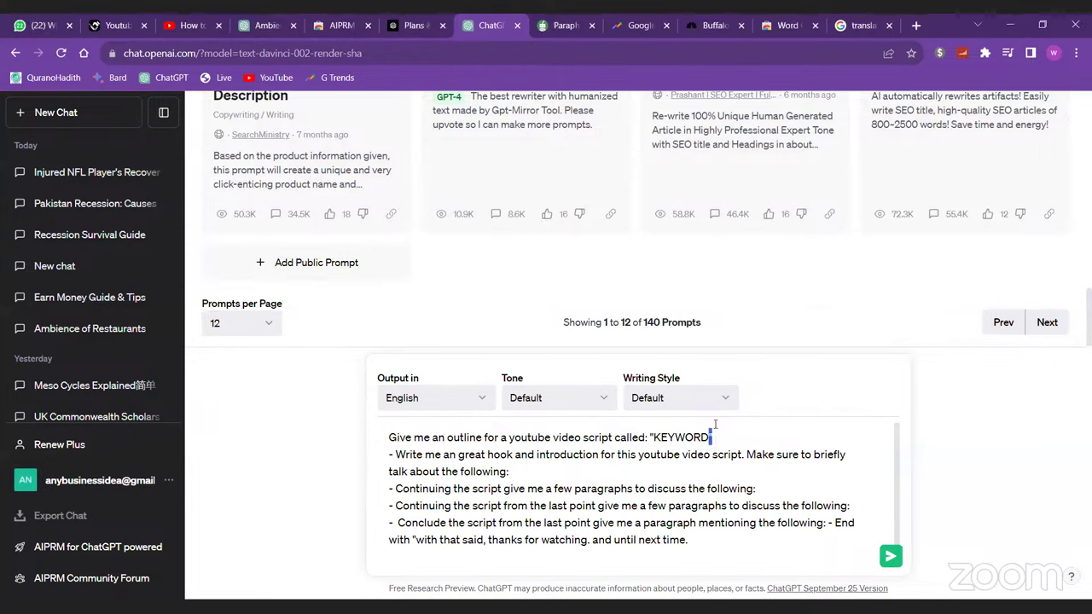
key("shift+Right")
key("ctrl+v")
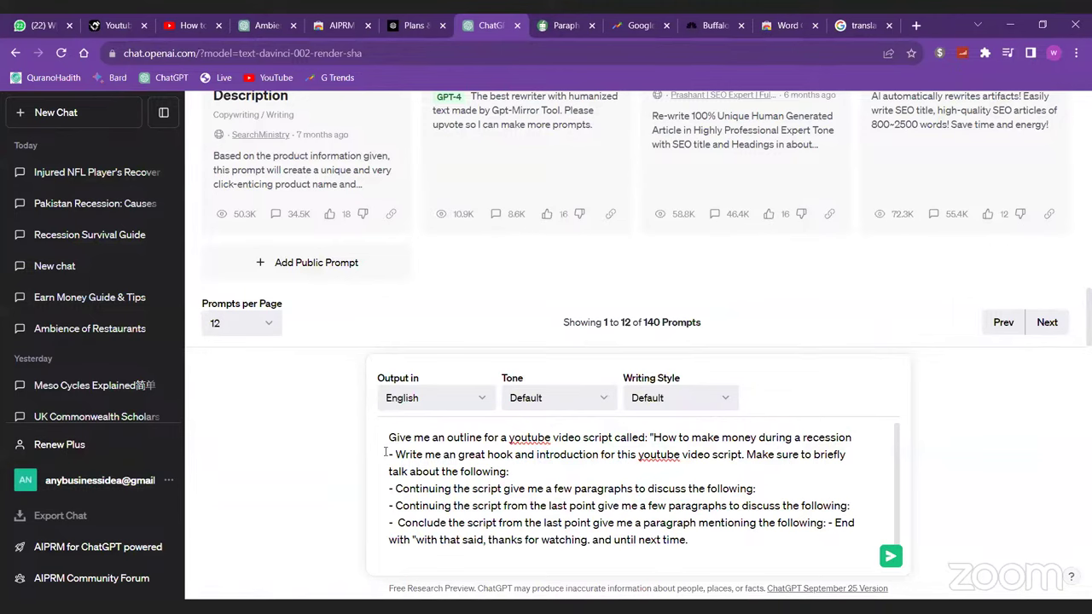
- Remove the hook, continuation and conclusion instructions from the prompt and send only the video script outline request
left_click_drag(387, 452, 691, 561)
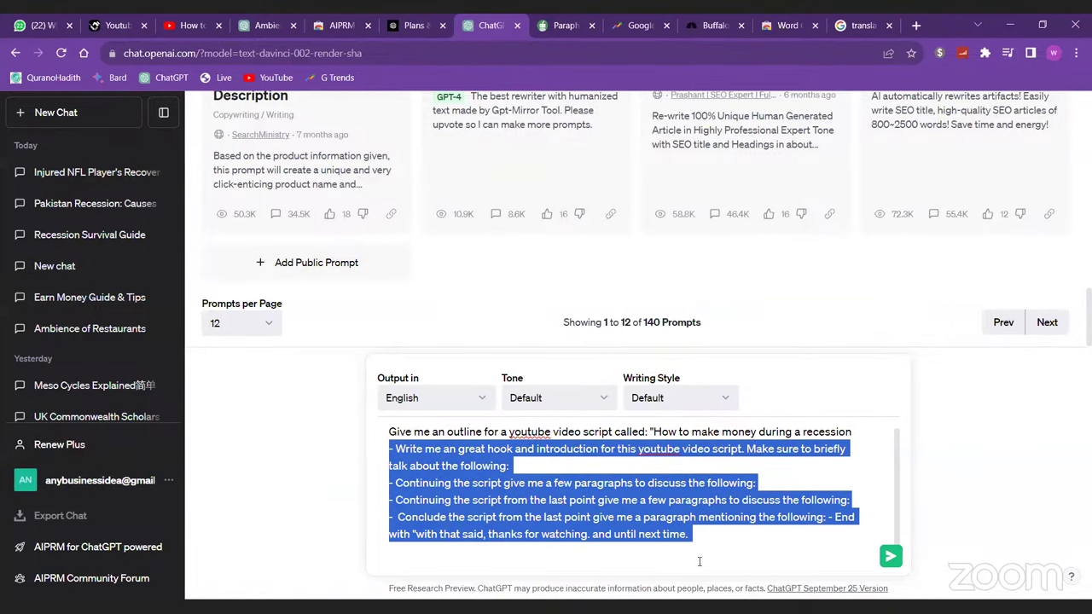
key("BackSpace")
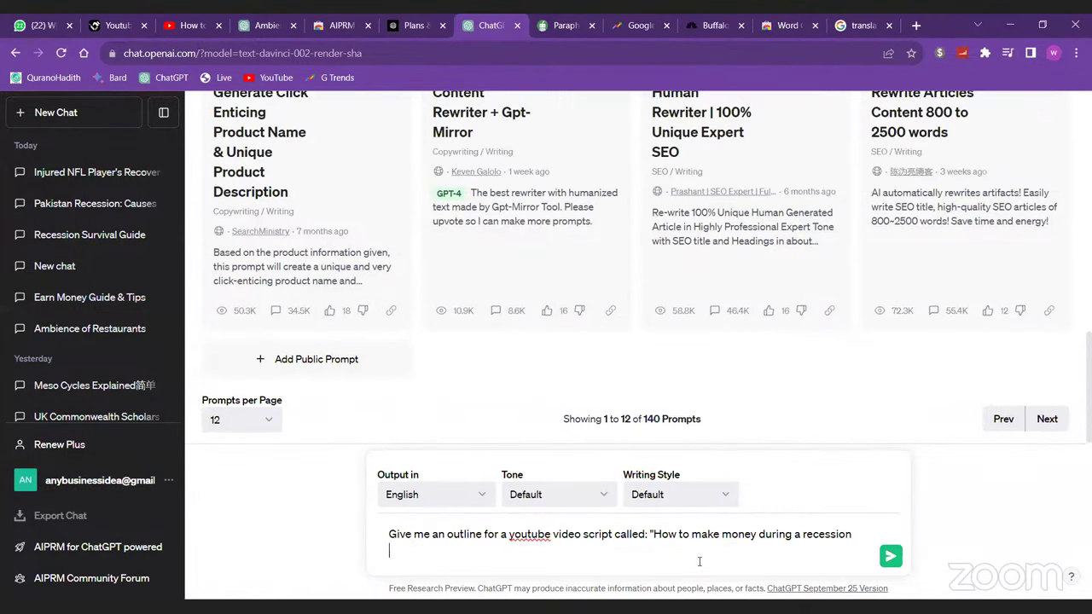
key("Return")
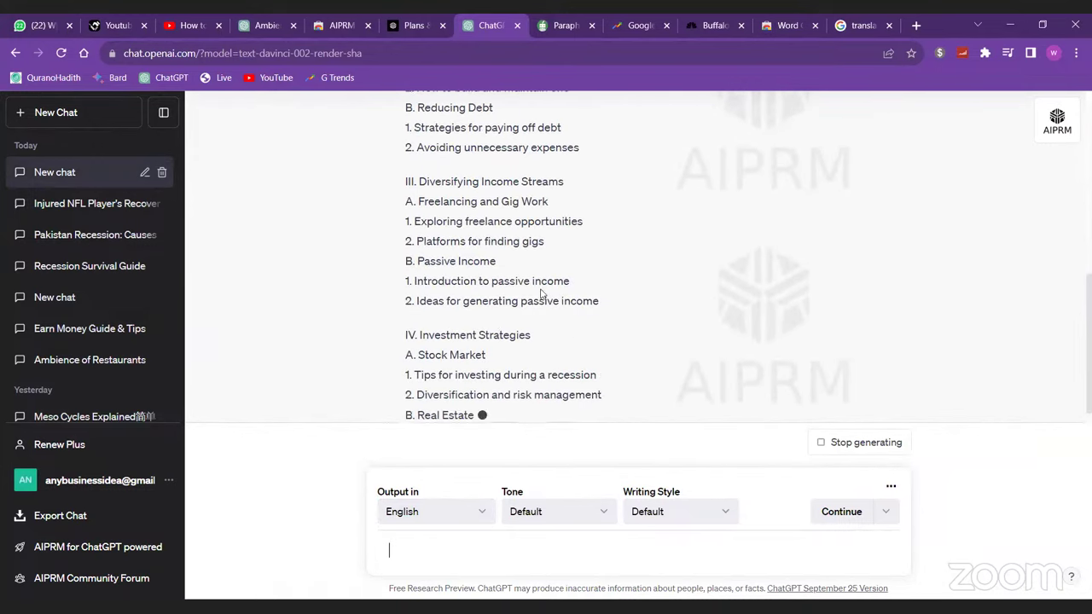
- Skim the outline and send the remaining template lines requesting a hook, introduction, continuing paragraphs and a conclusion with the "thanks for watching" ending
scroll(471, 281, "up", 10)
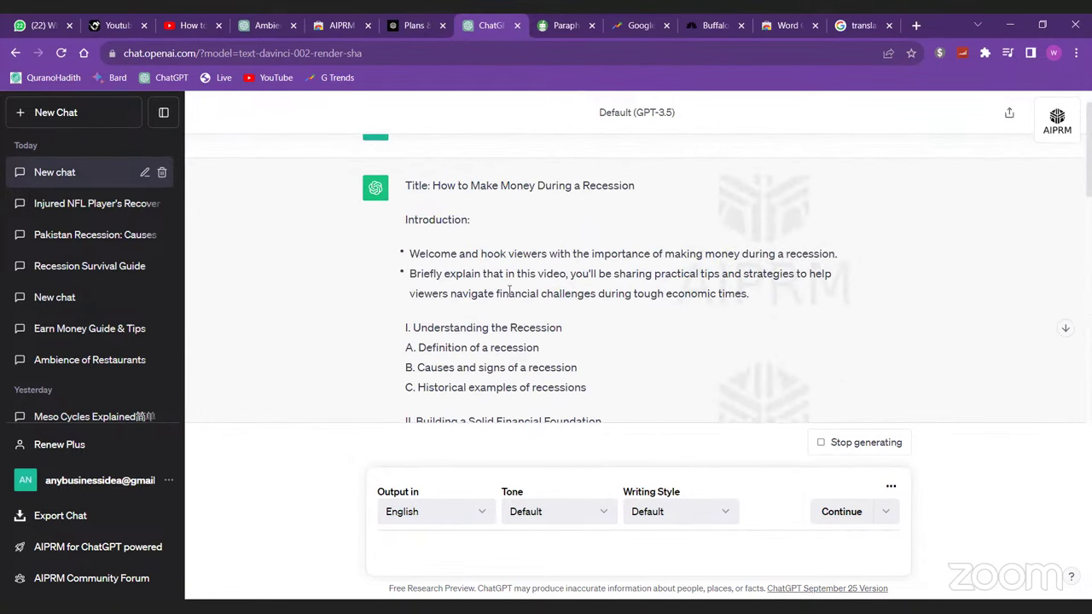
scroll(509, 285, "down", 10)
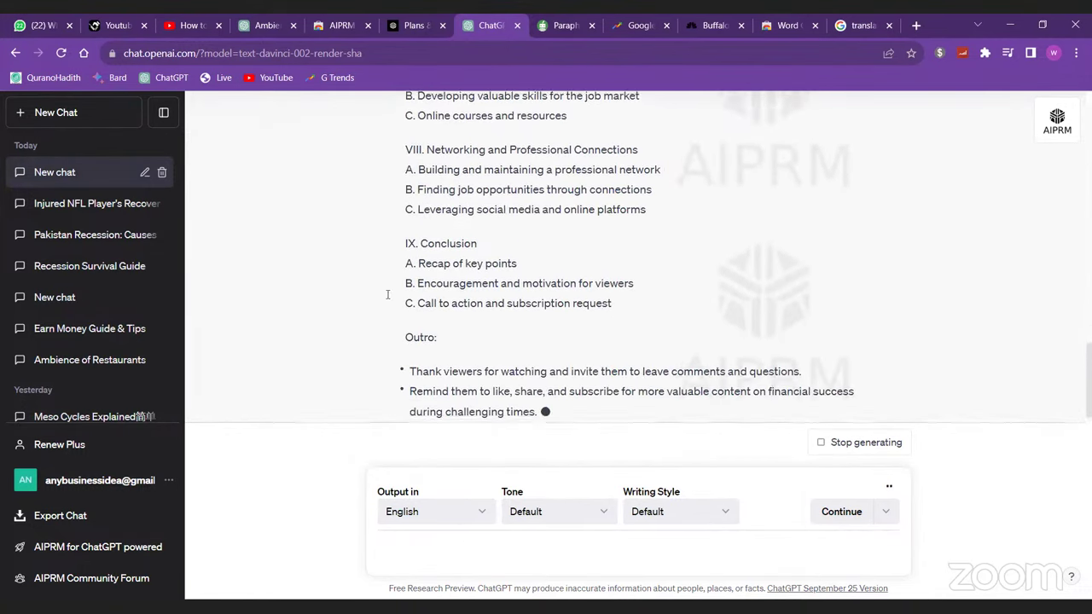
key("ctrl+v")
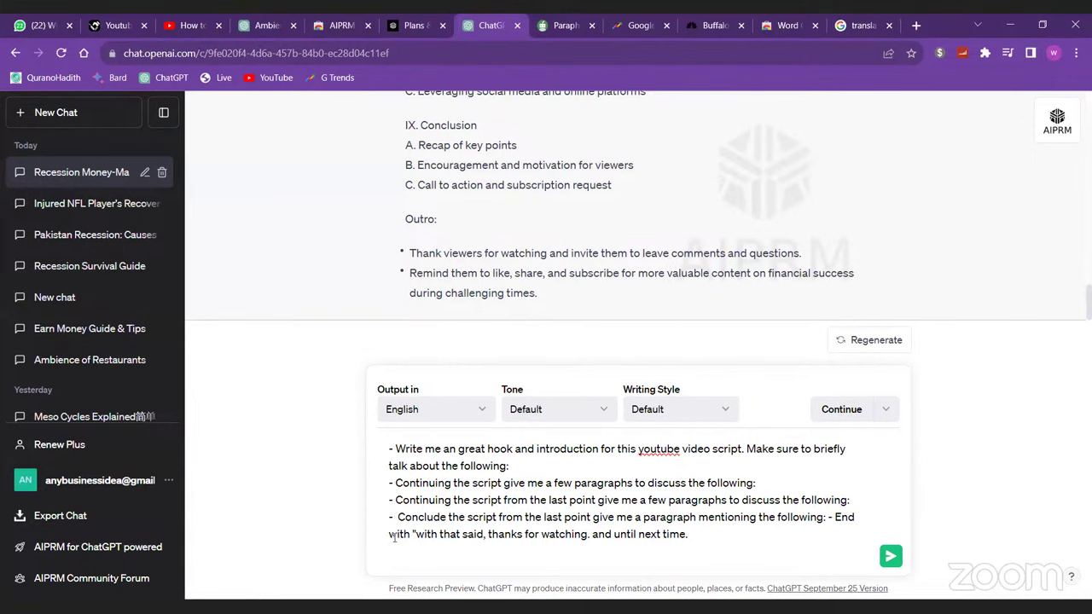
left_click(890, 557)
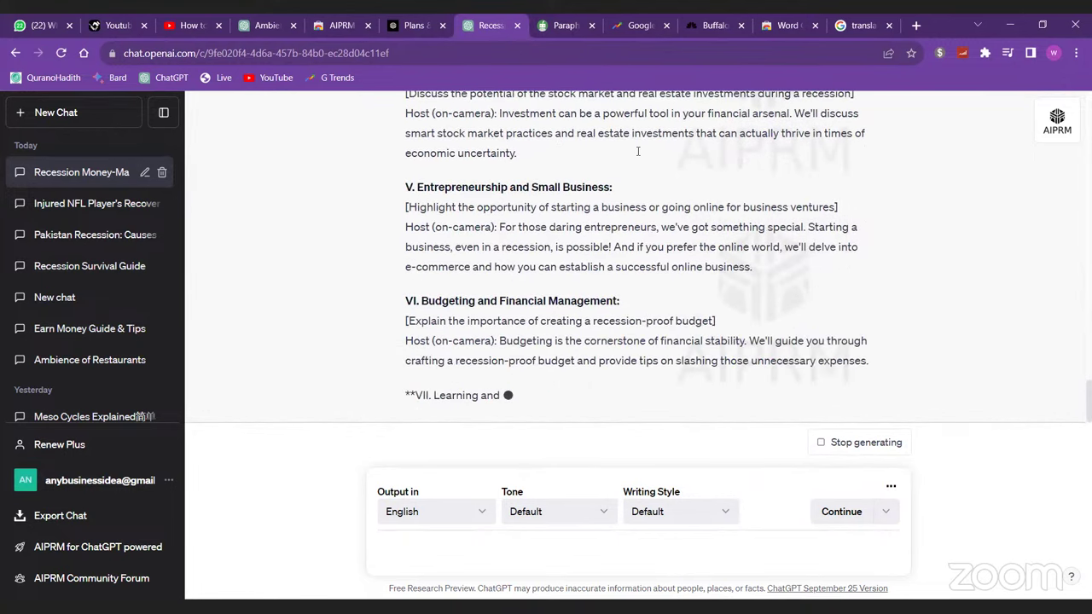
- Search the web for "google bard" in a new browser tab
left_click(915, 26)
type("go")
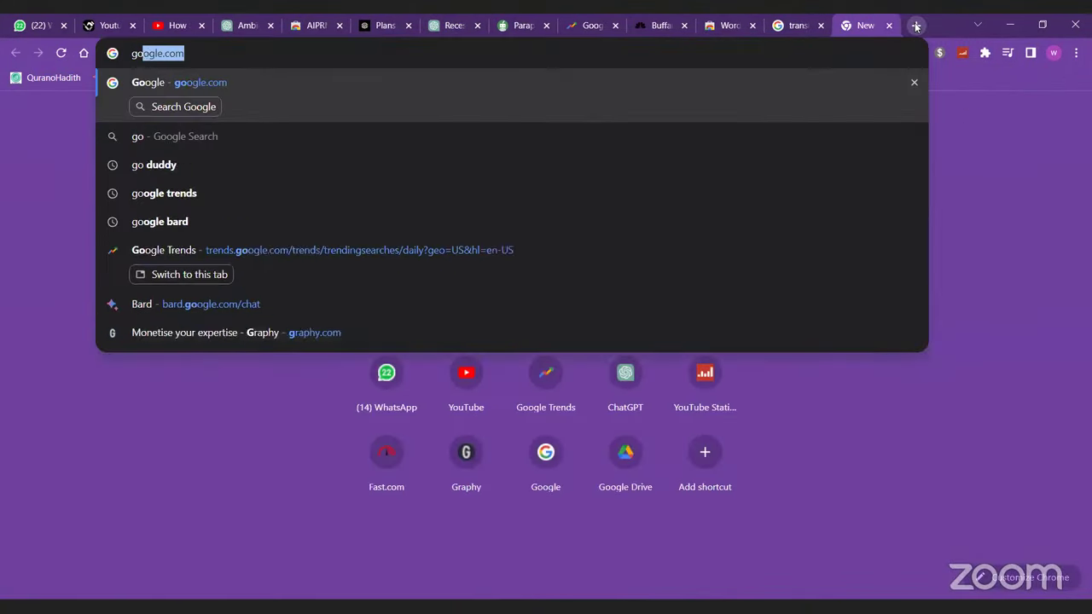
type("ogle bard")
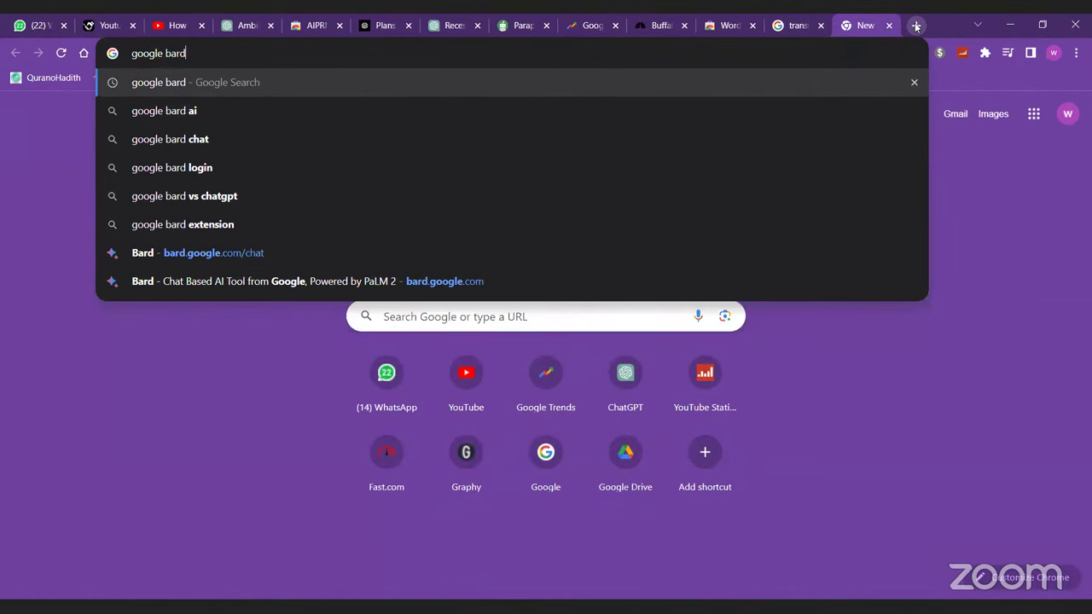
key("Return")
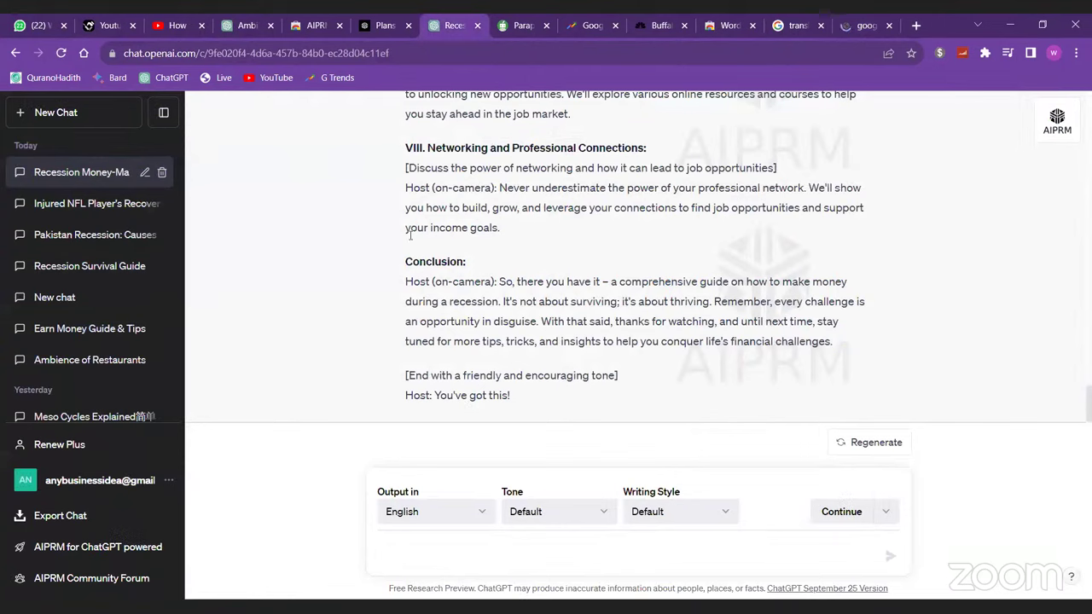
- Return to the ChatGPT conversation and review the recession video outline and the full script, from the hook through its numbered sections
left_click(453, 25)
scroll(527, 300, "up", 10)
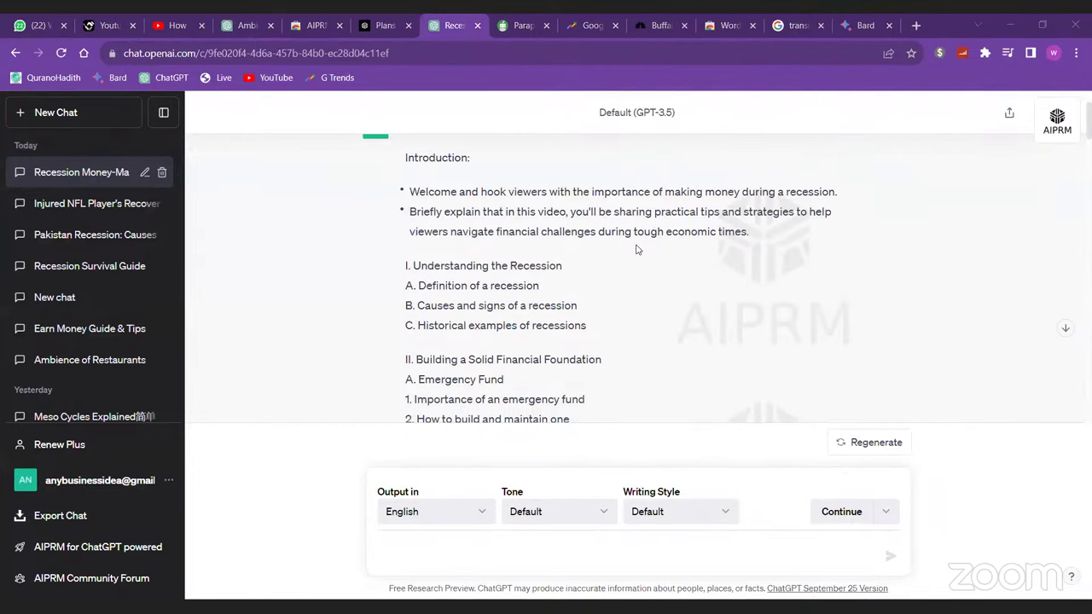
scroll(615, 207, "down", 15)
scroll(530, 282, "up", 12)
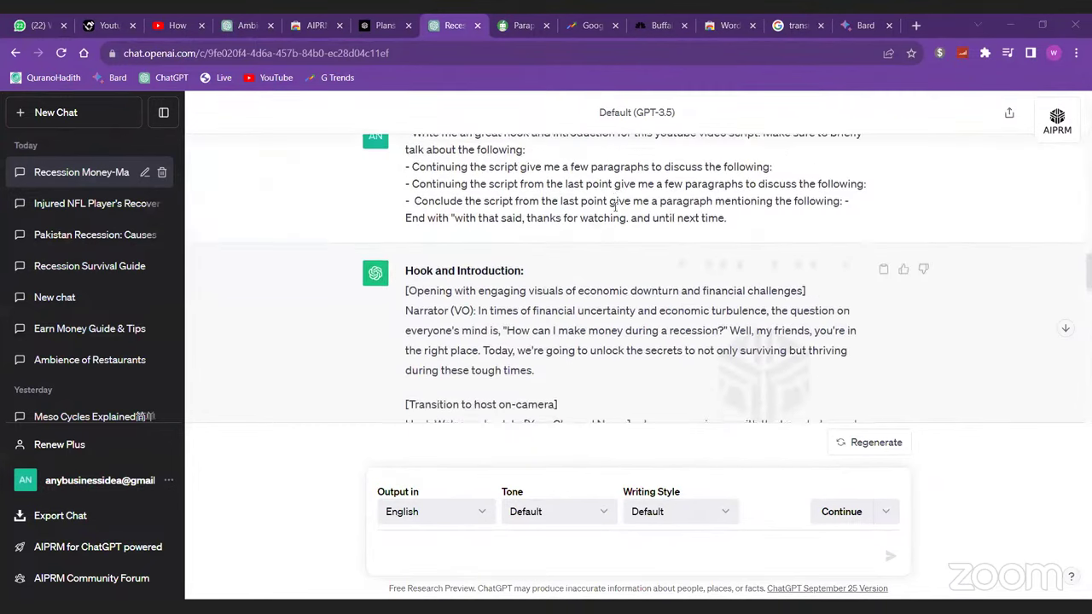
scroll(529, 283, "up", 15)
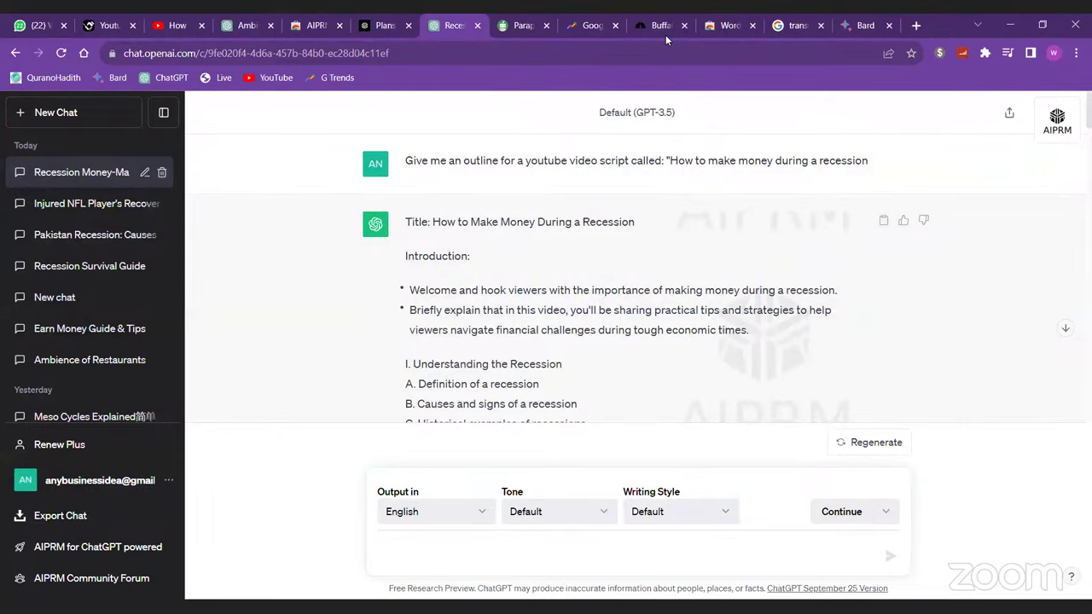
scroll(682, 250, "down", 20)
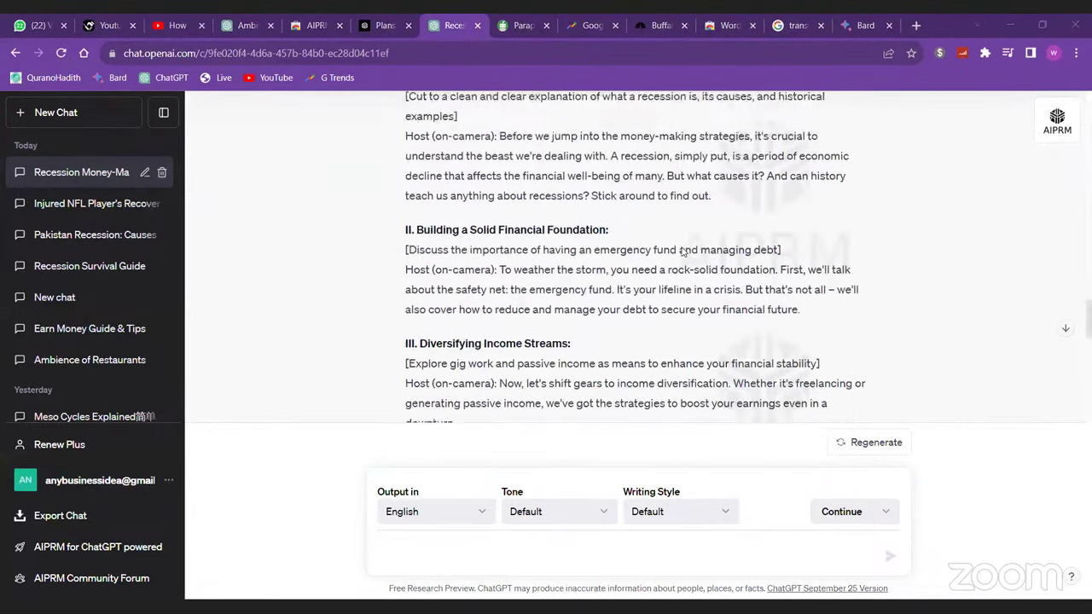
scroll(682, 250, "down", 8)
scroll(682, 250, "up", 9)
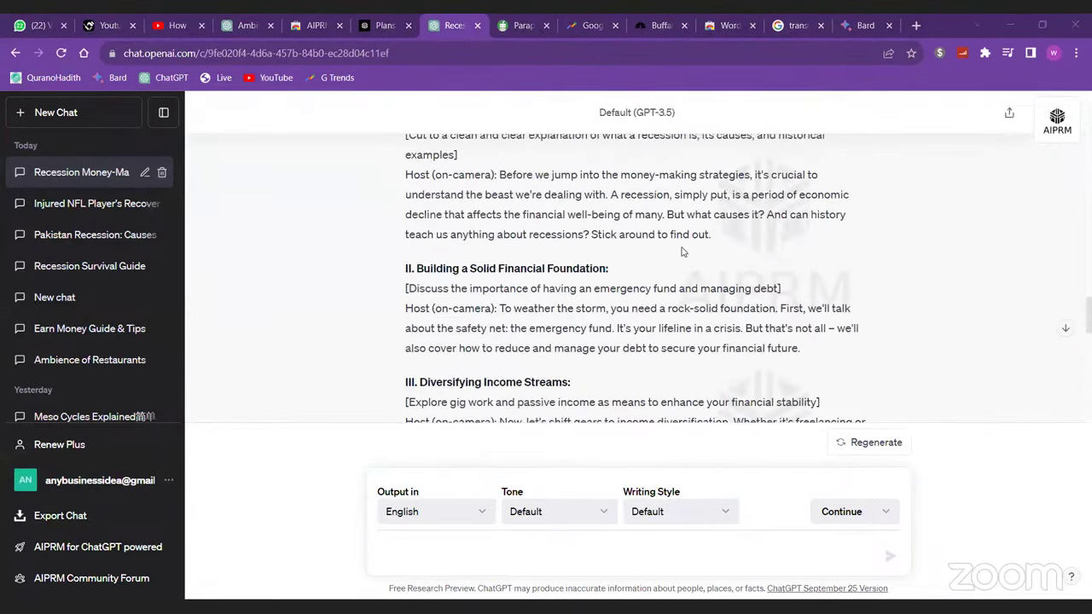
scroll(682, 250, "up", 10)
scroll(454, 232, "down", 4)
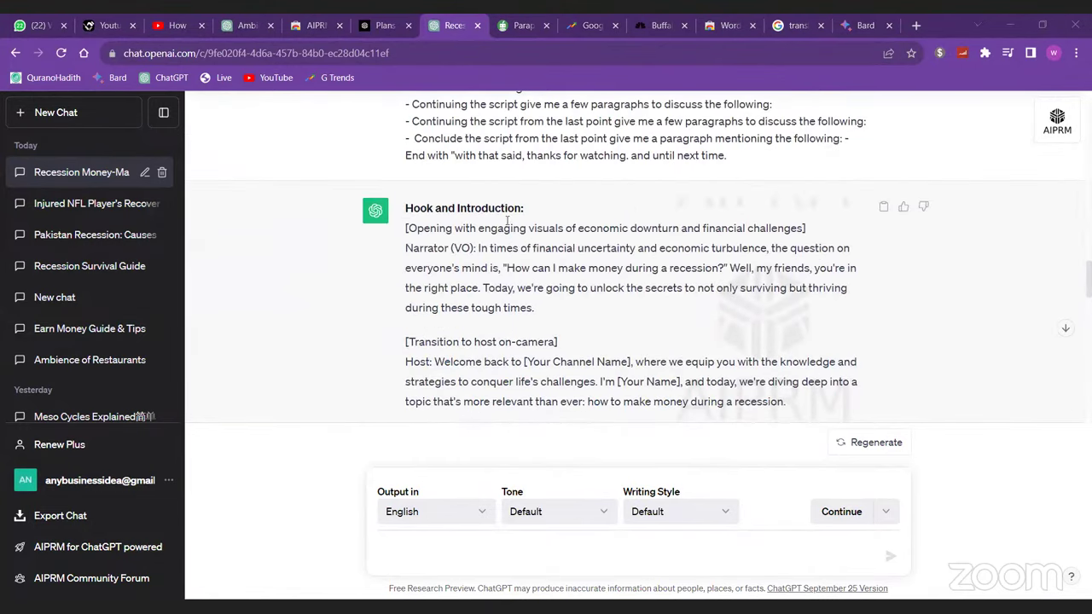
scroll(486, 299, "down", 2)
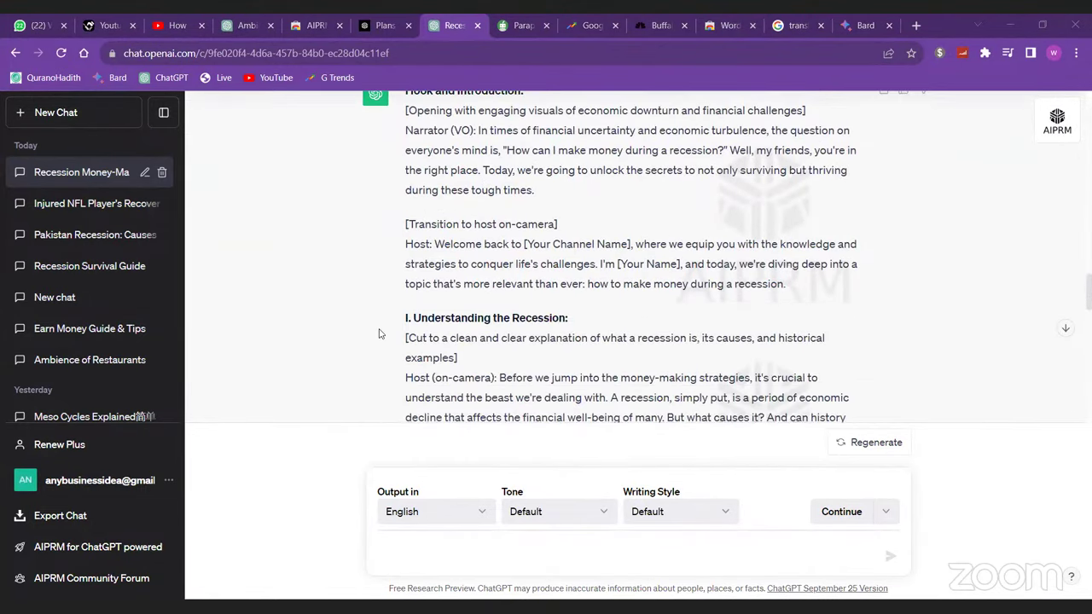
scroll(520, 316, "down", 4)
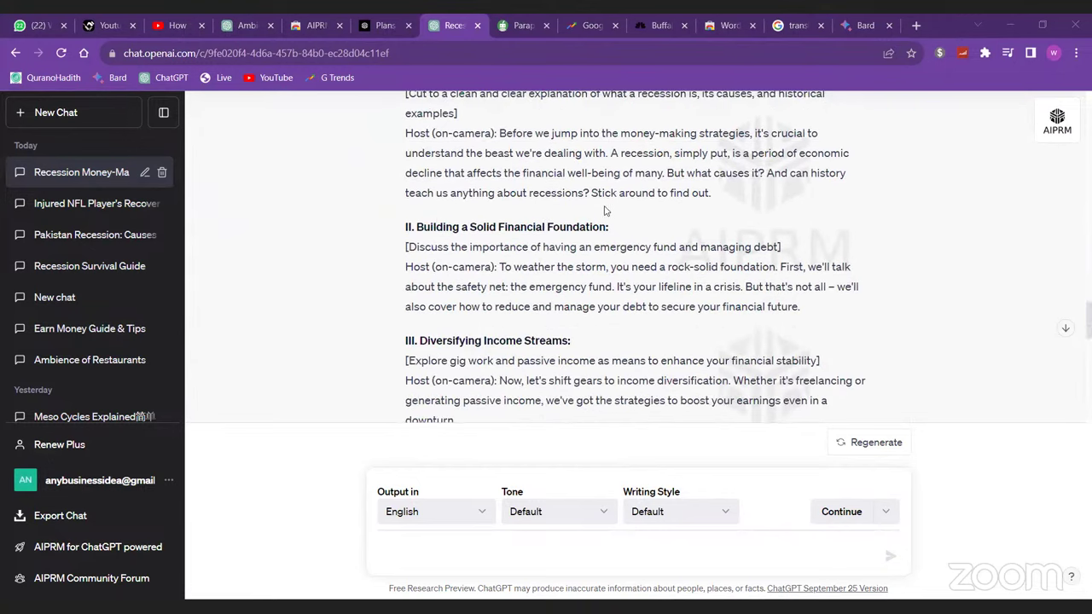
- Read the remaining sections of the recession script through the conclusion and closing line
scroll(604, 209, "down", 12)
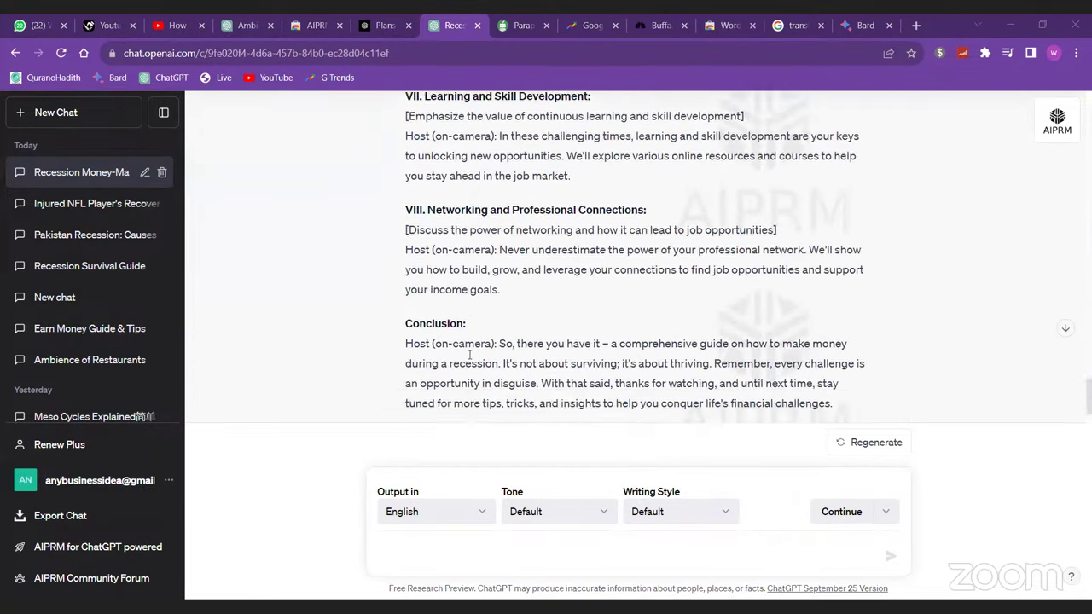
scroll(469, 354, "down", 1)
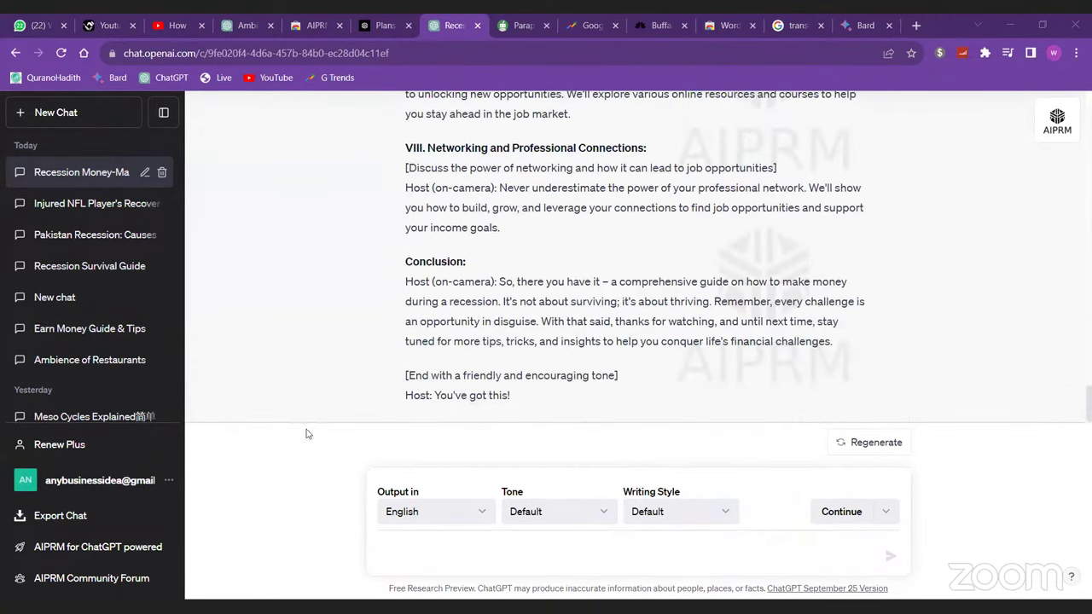
scroll(778, 358, "up", 10)
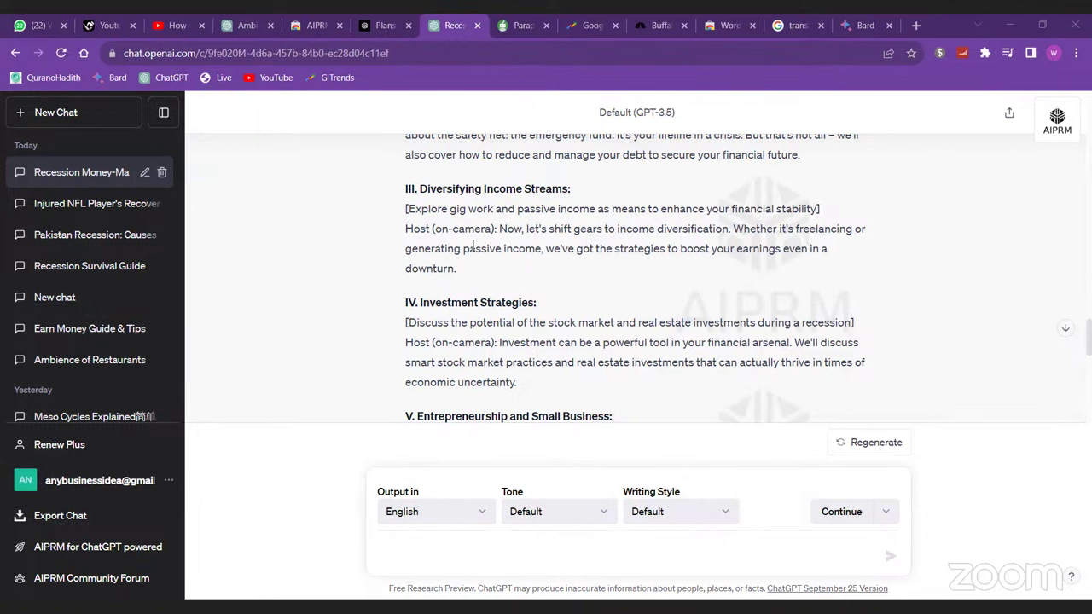
- Switch to the Bard chat page and look over its start screen
mouse_move(866, 17)
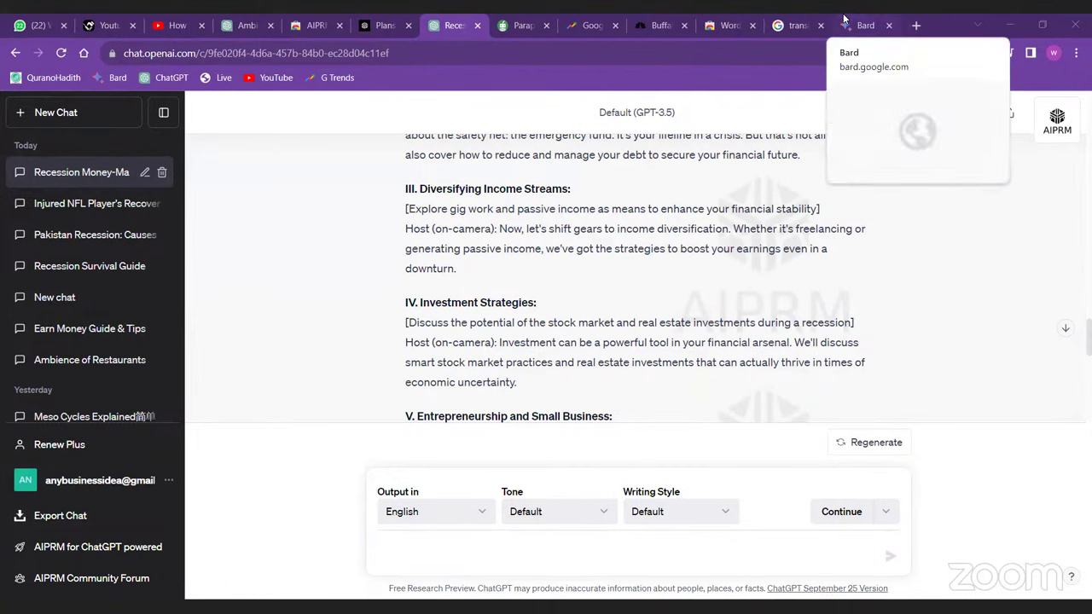
left_click(865, 17)
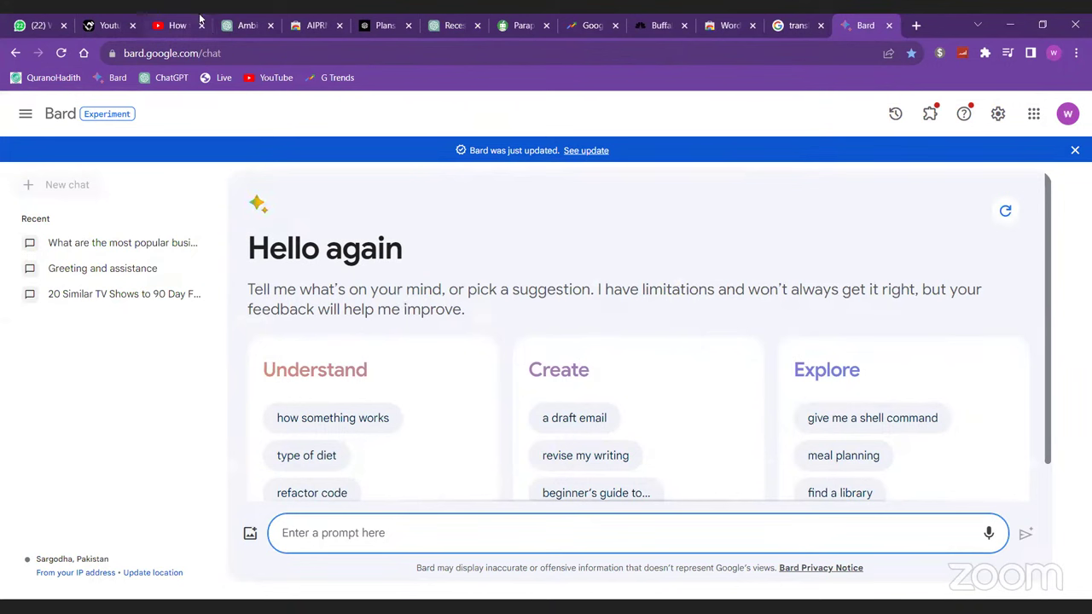
mouse_move(199, 18)
- Return to the ChatGPT recession conversation and reread the hook, continuation and conclusion prompt alongside the start of its answer
left_click(441, 18)
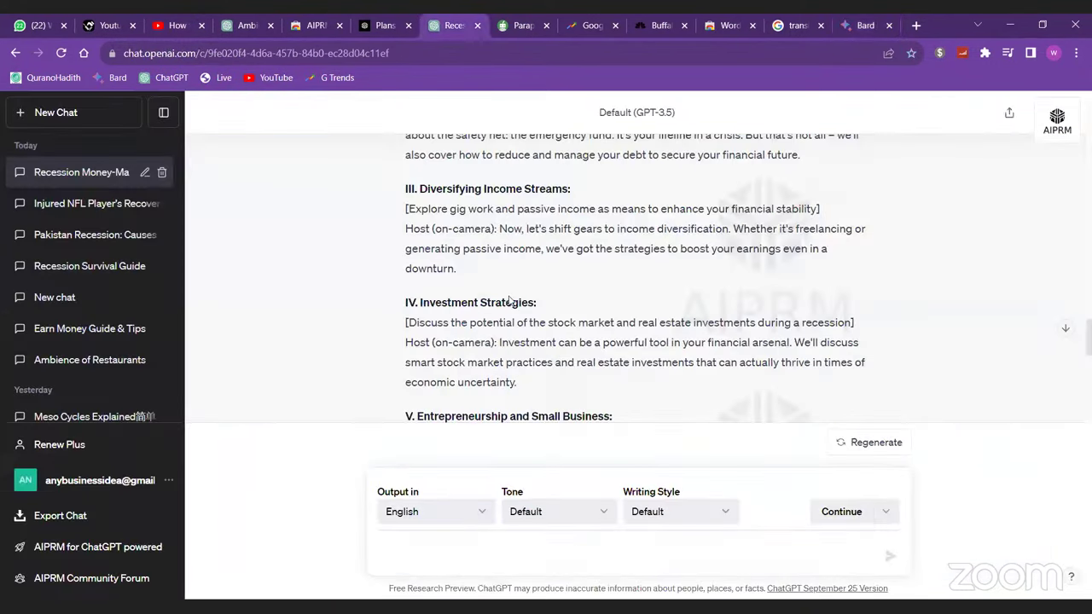
scroll(537, 339, "up", 5)
scroll(520, 307, "up", 4)
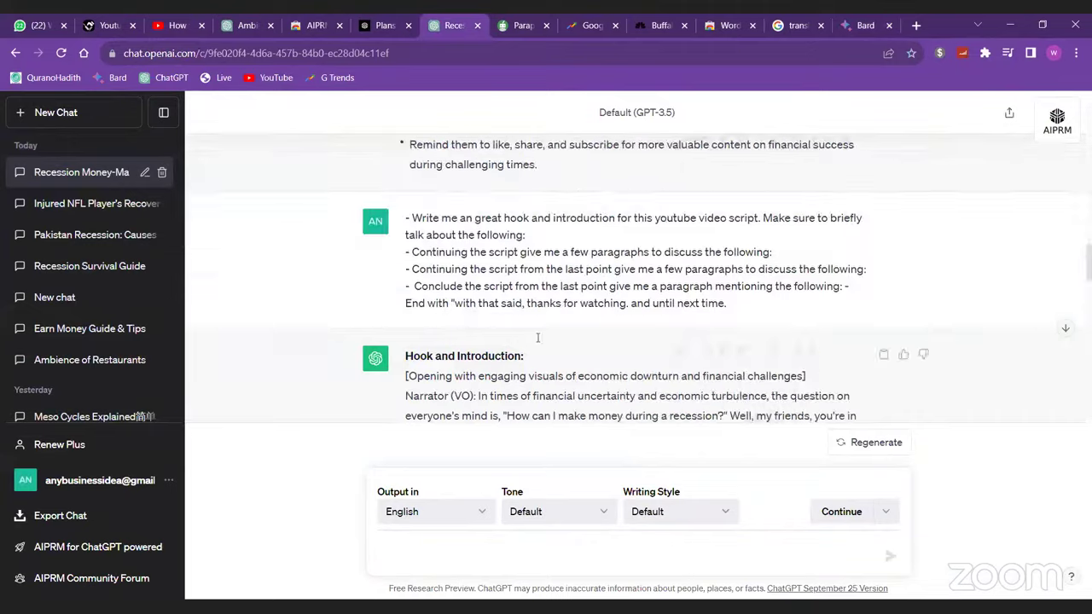
scroll(486, 251, "down", 2)
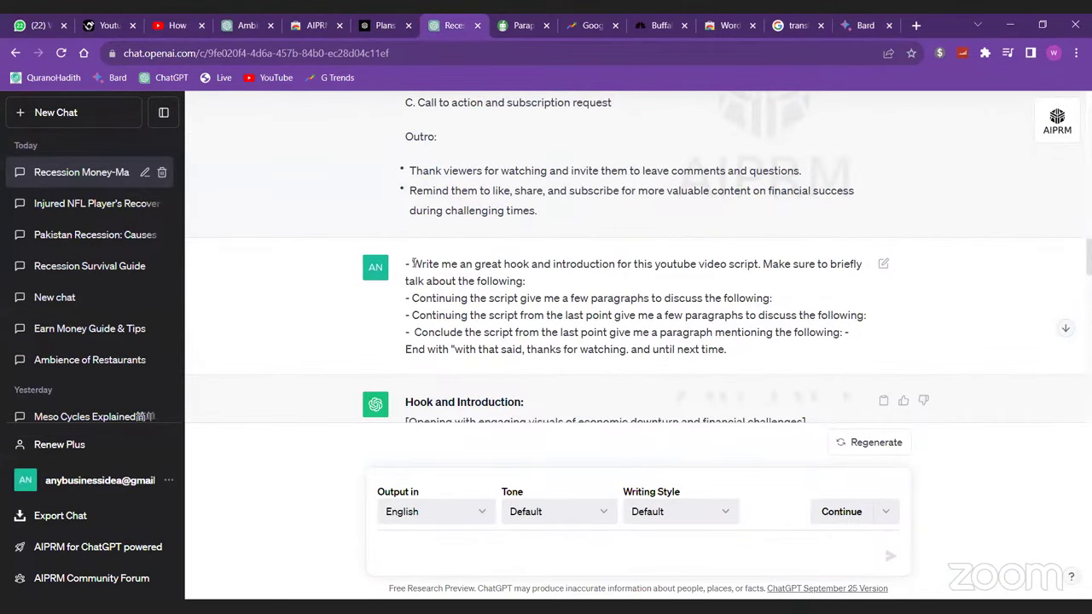
left_click_drag(414, 264, 728, 352)
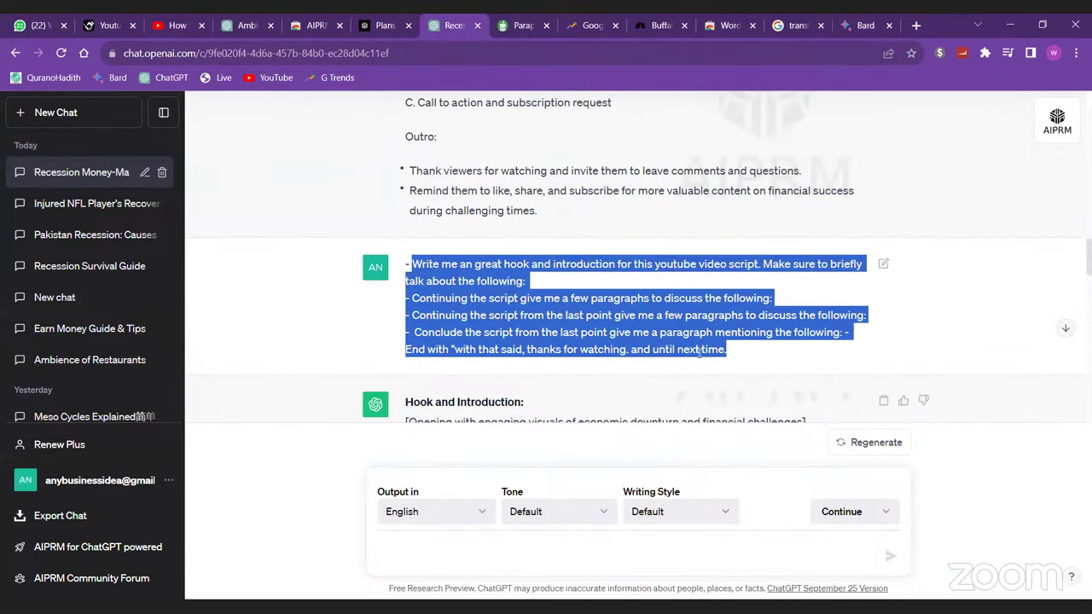
left_click(699, 353)
scroll(460, 256, "up", 2)
scroll(456, 240, "down", 1)
scroll(456, 240, "down", 3)
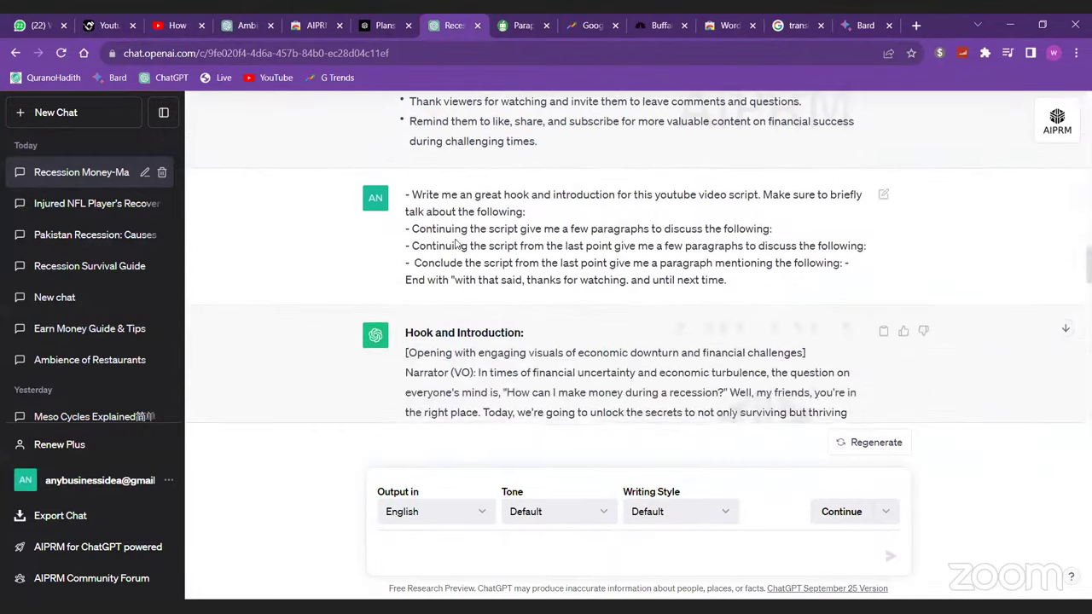
scroll(456, 244, "up", 2)
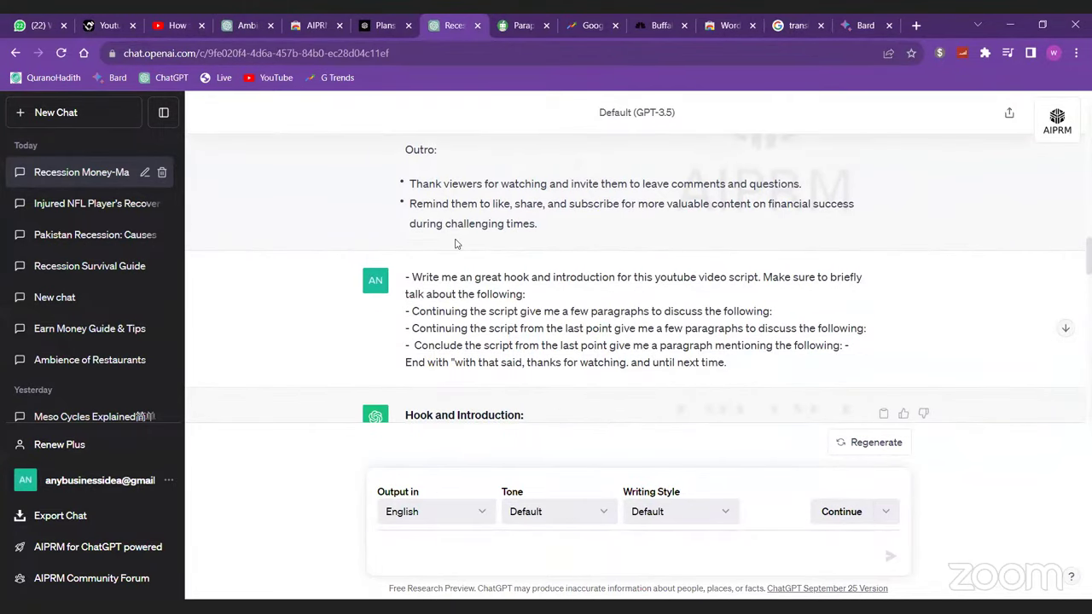
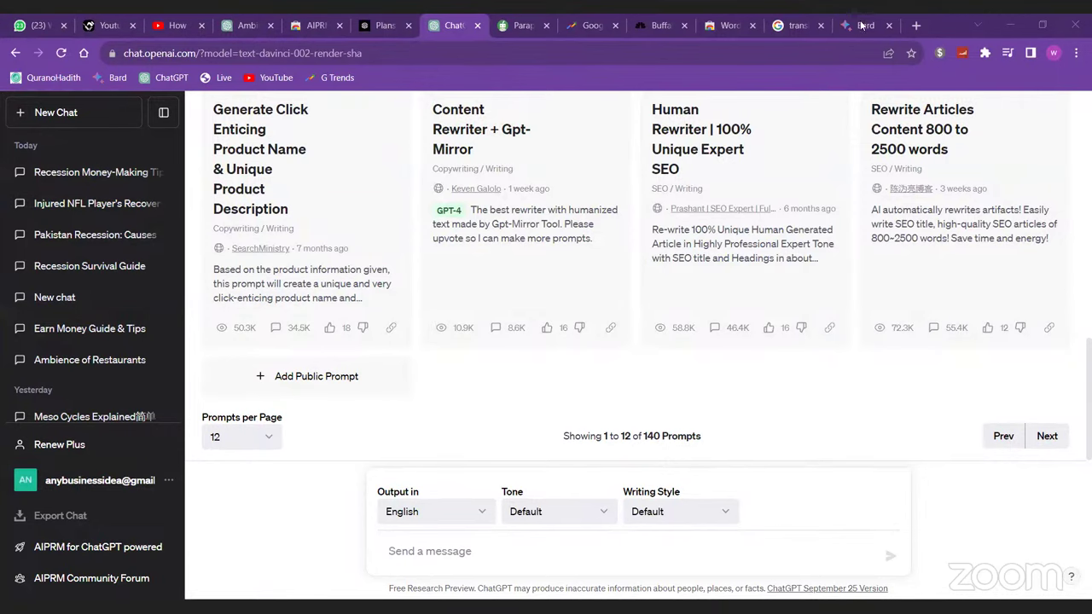
- Search the web for "translate extension" in a new browser tab
left_click(914, 26)
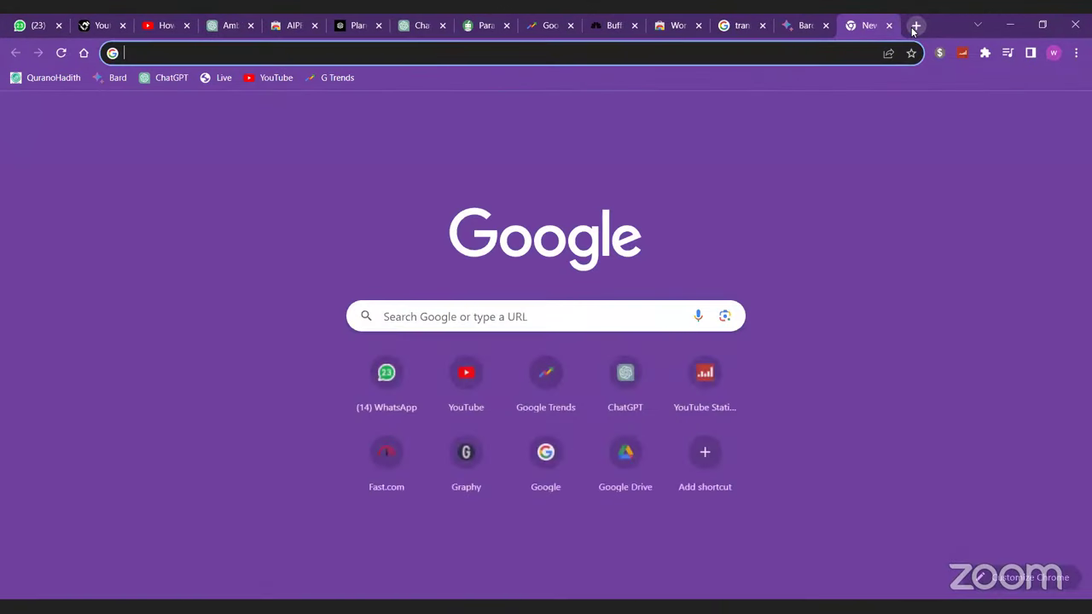
type("transla")
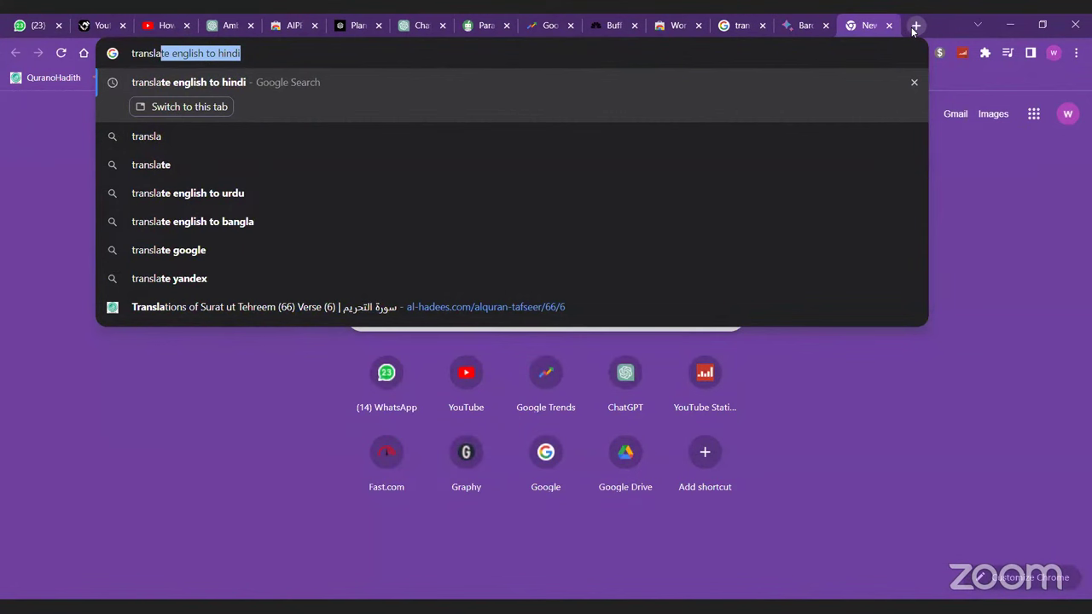
key("BackSpace")
type("te ext")
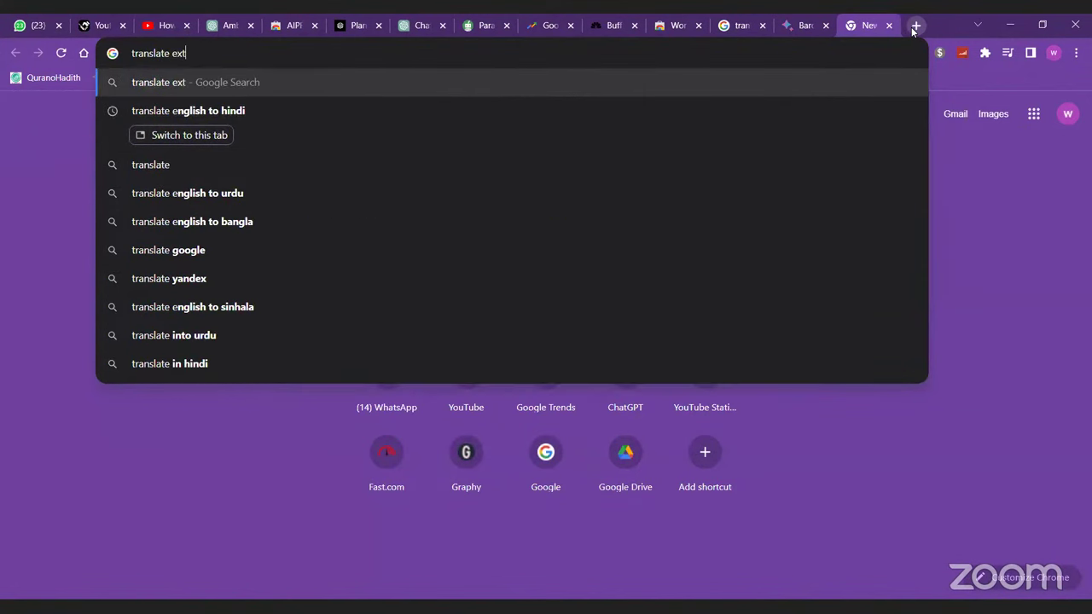
key("Down")
key("Return")
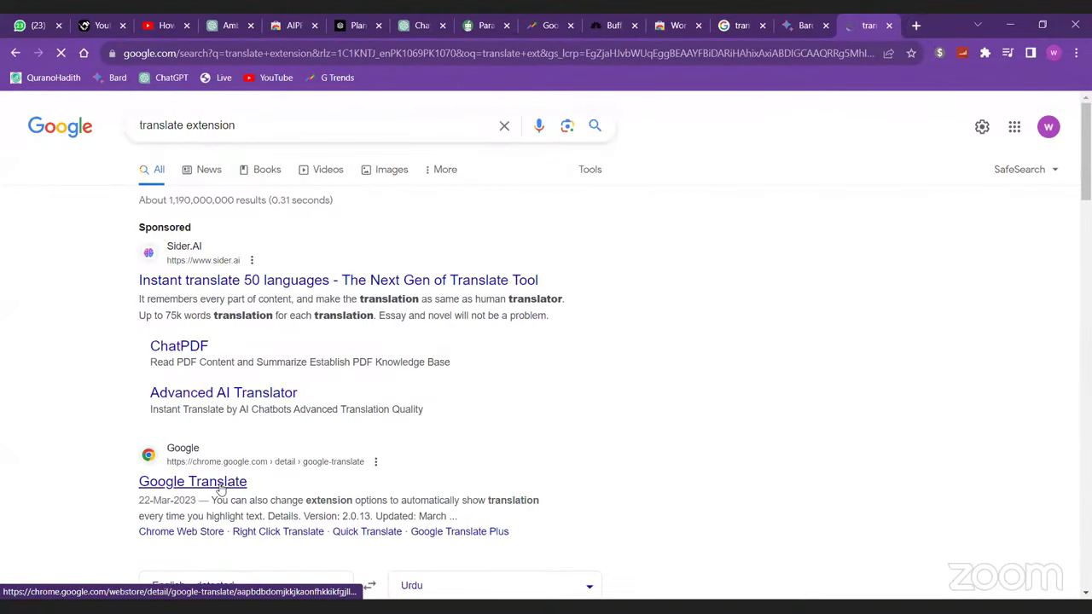
- Open Google Translate in the Chrome Web Store from the search results and install the extension
left_click(220, 486)
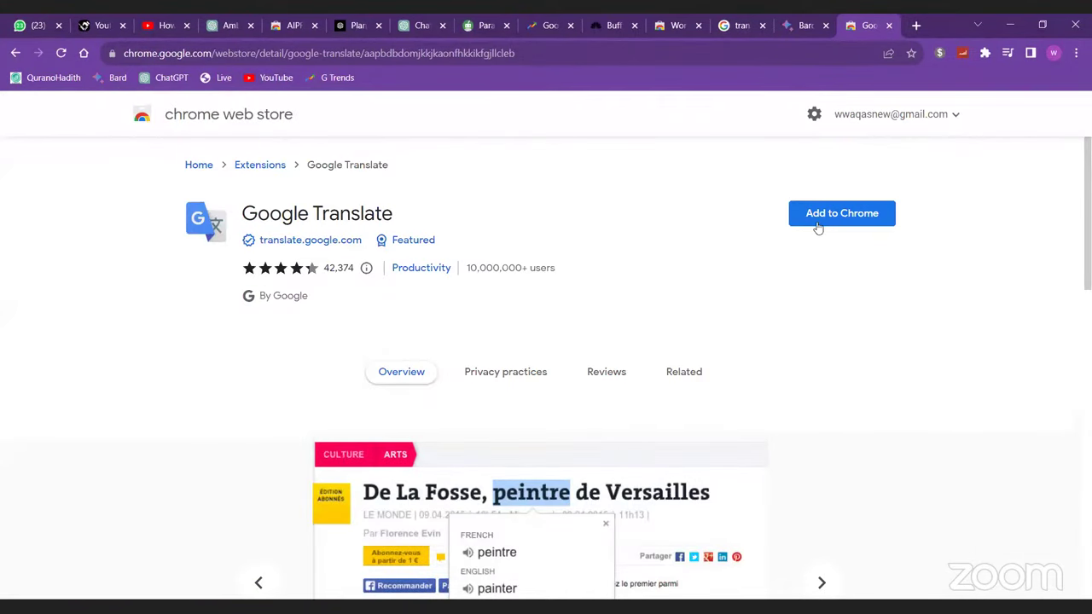
left_click(833, 214)
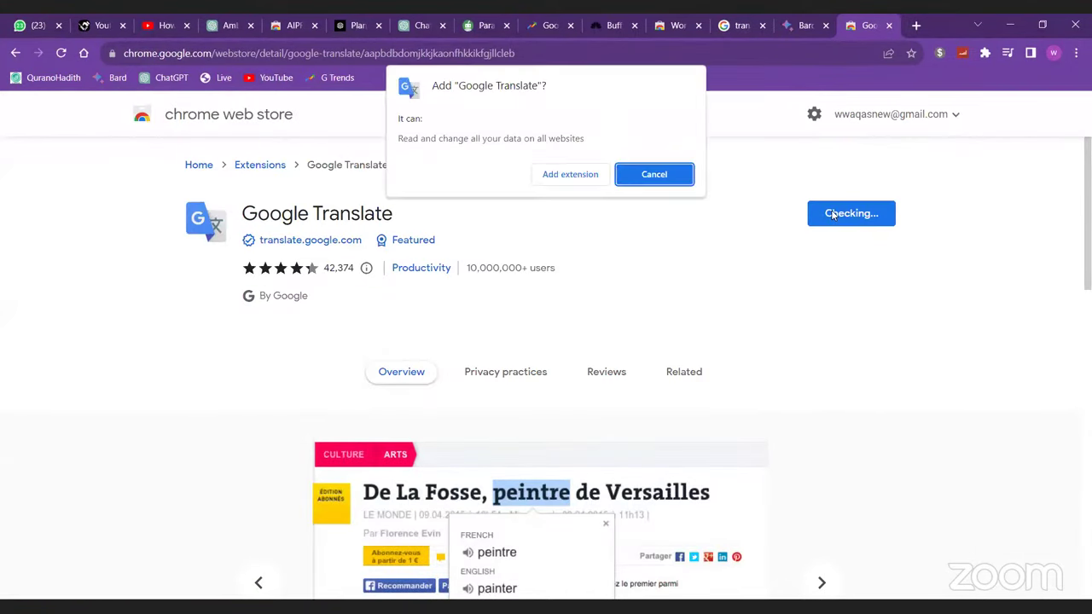
left_click(569, 175)
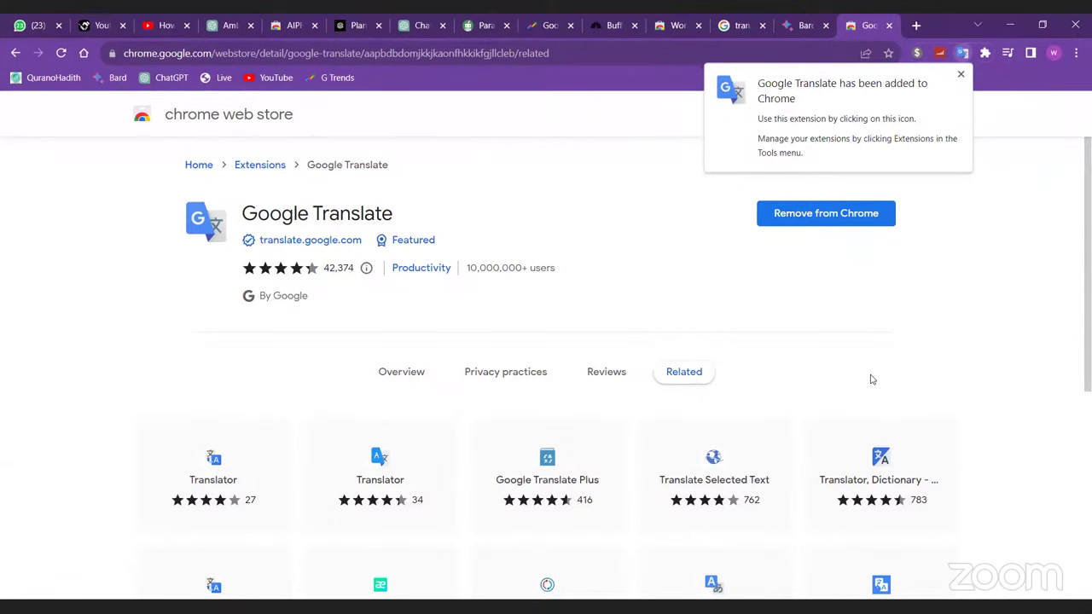
- Pin the Google Translate extension for quick access in the browser
left_click(985, 54)
left_click(986, 55)
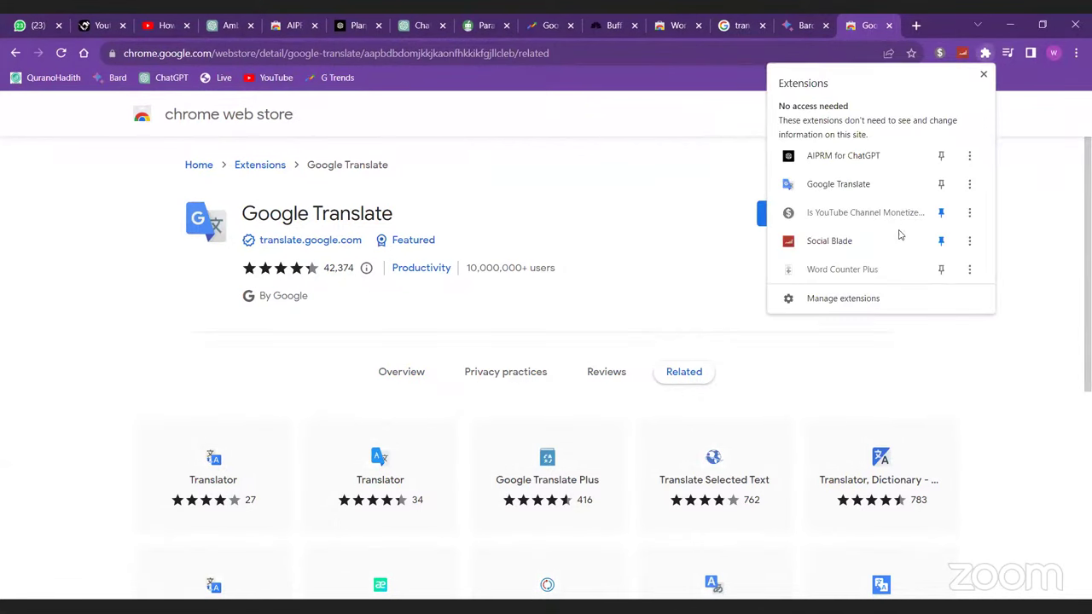
left_click(941, 185)
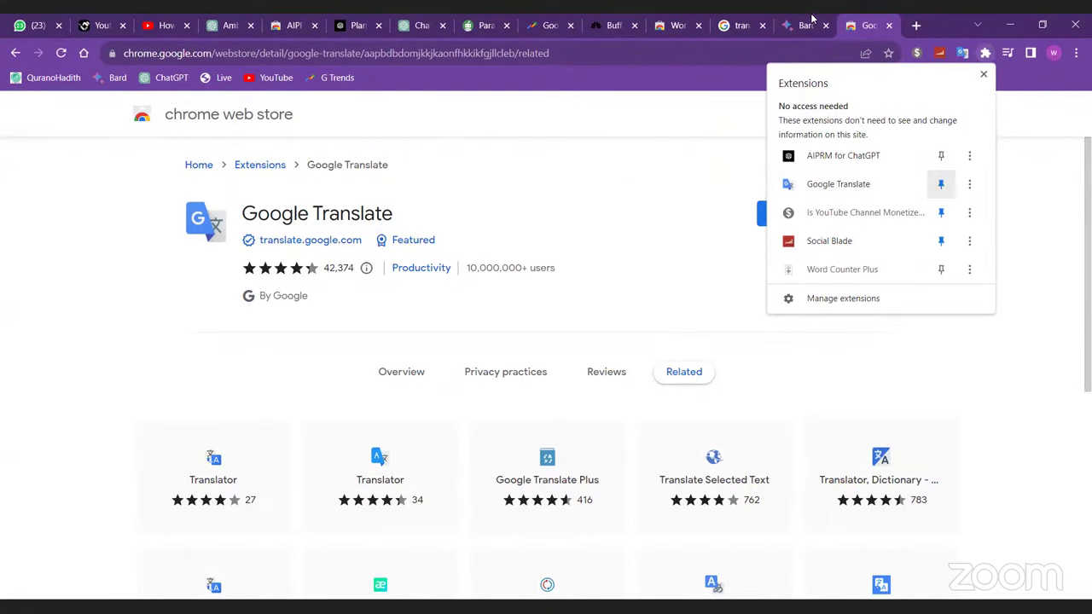
- Go to the open "translate english to hindi" search page and replace its query with "how to earn money during recession"
left_click(742, 19)
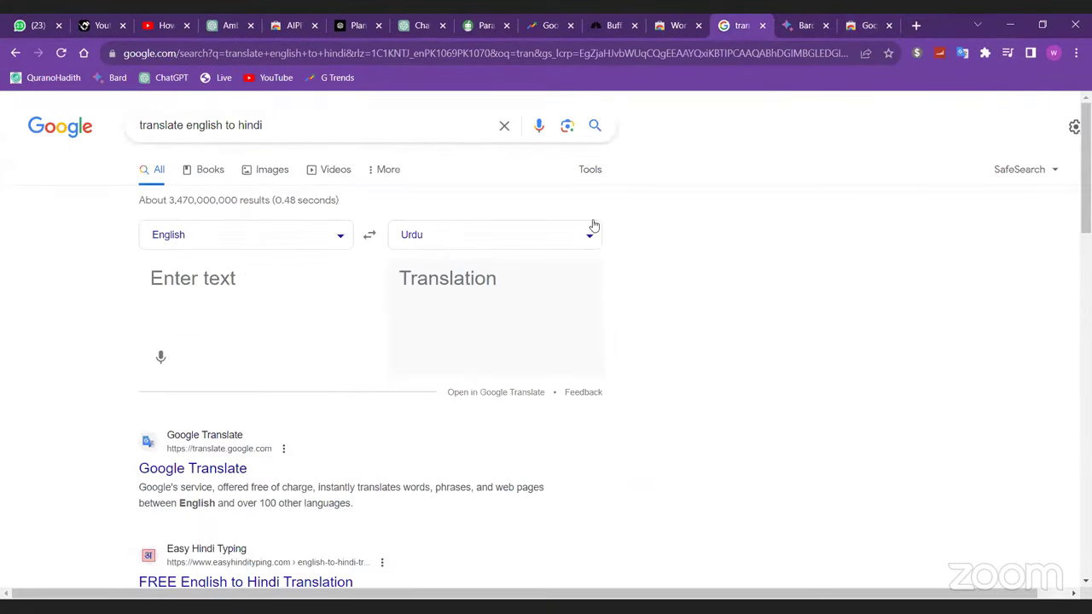
scroll(509, 189, "down", 3)
scroll(510, 189, "down", 4)
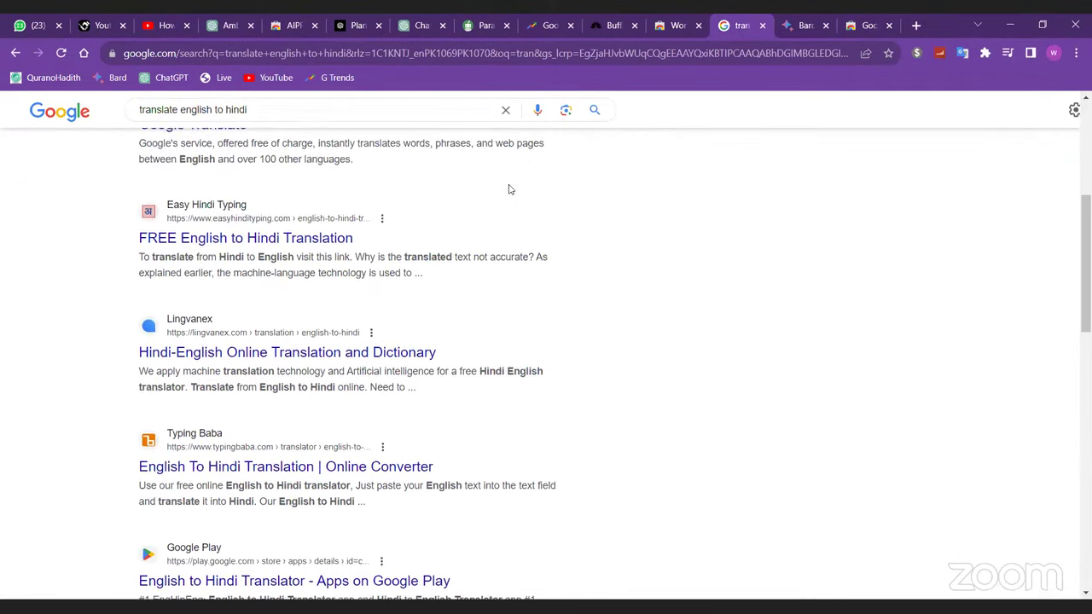
scroll(509, 190, "up", 8)
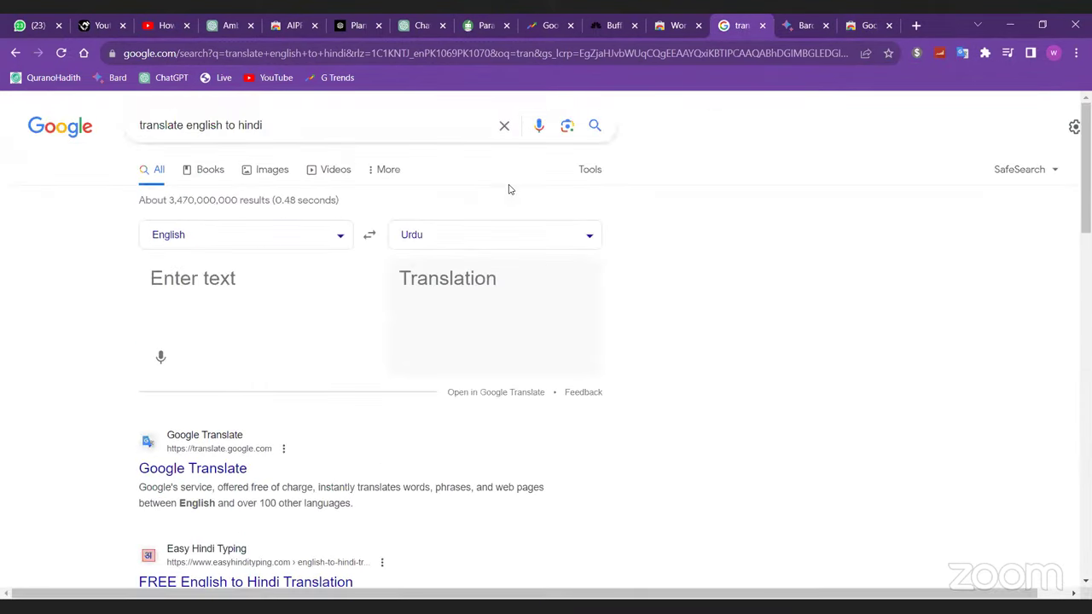
left_click(314, 120)
type("how")
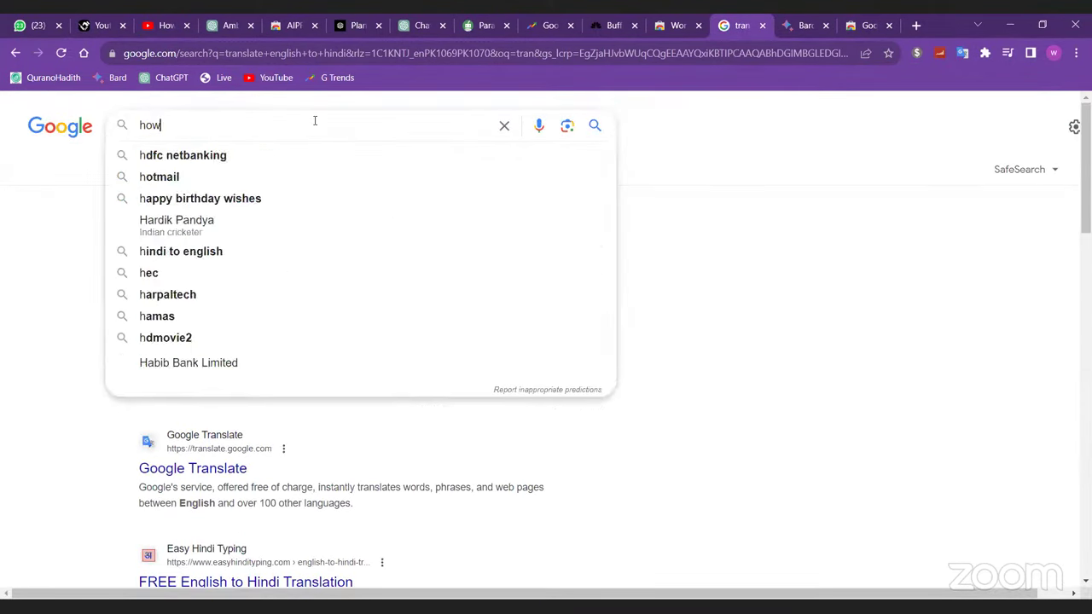
type(" to earn mo")
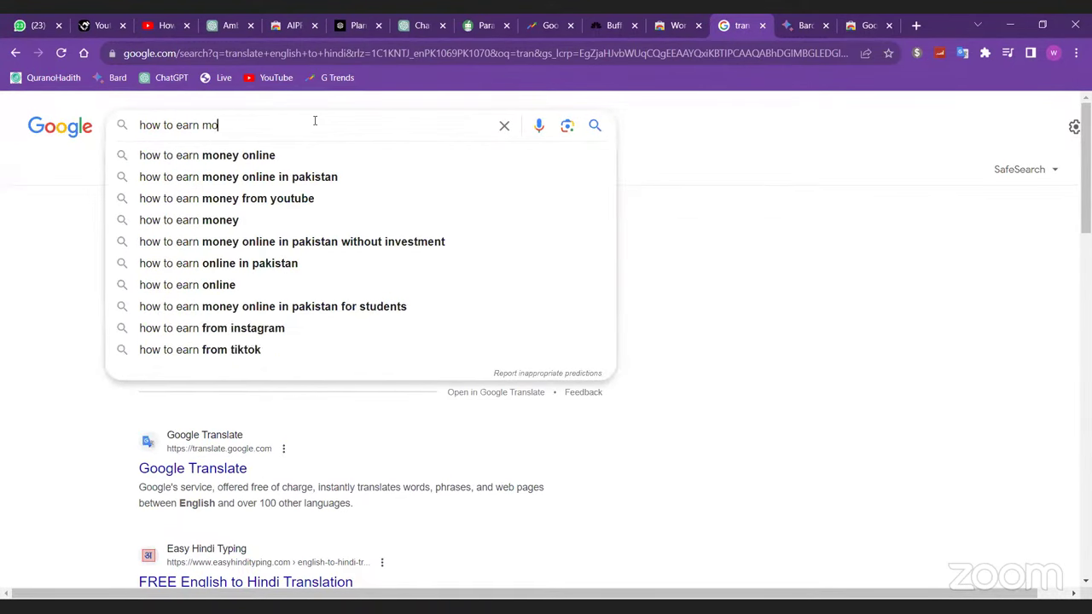
type("ney during ")
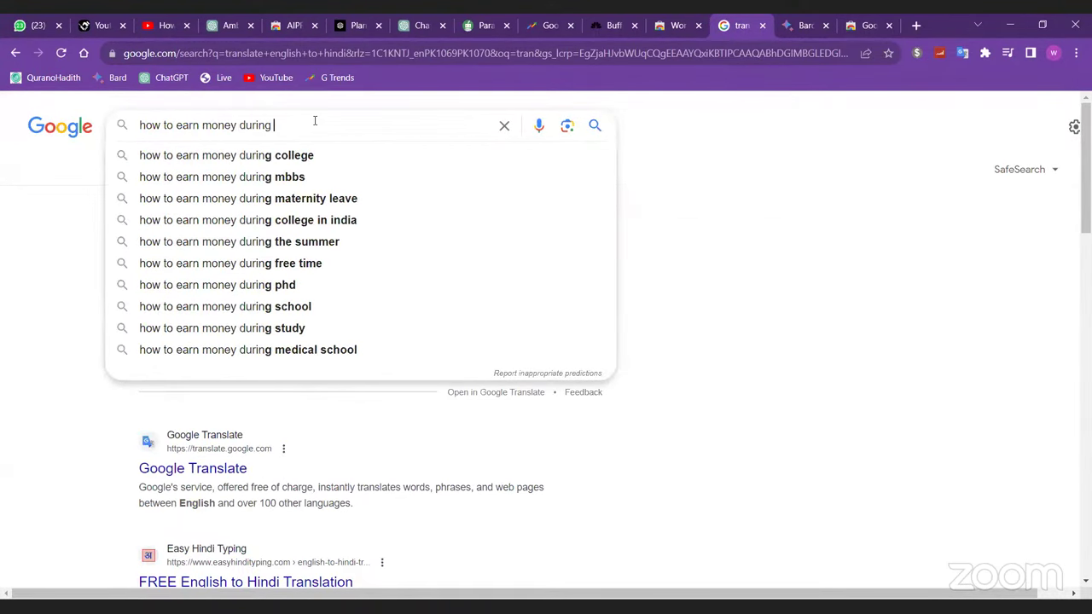
type("recession")
key("Return")
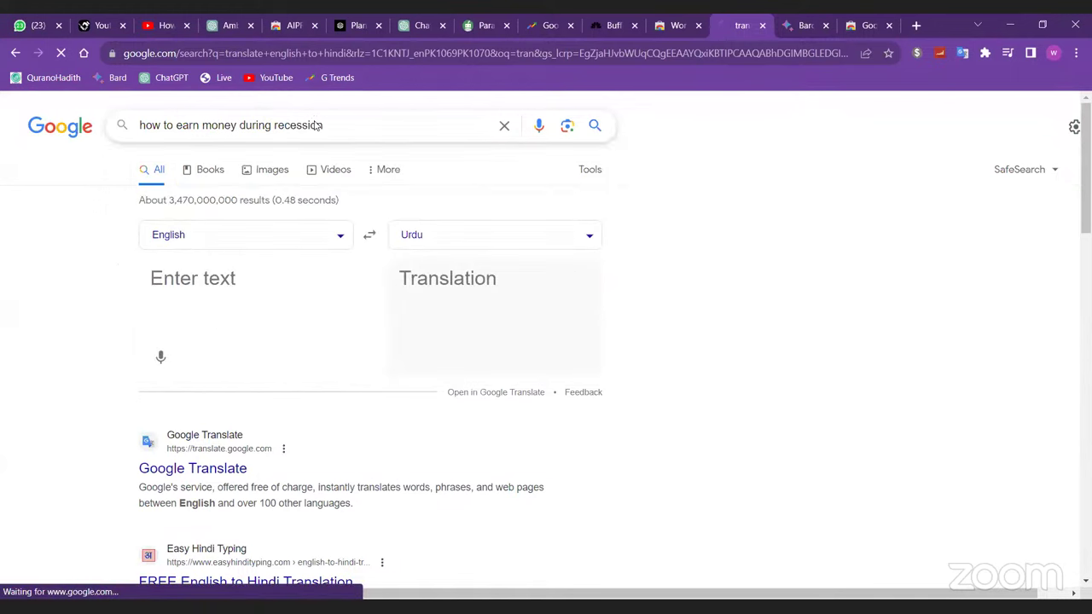
- Open the Investopedia article "3 Ways to Take Advantage of a Recession" from the search results
scroll(242, 282, "down", 1)
scroll(242, 279, "down", 3)
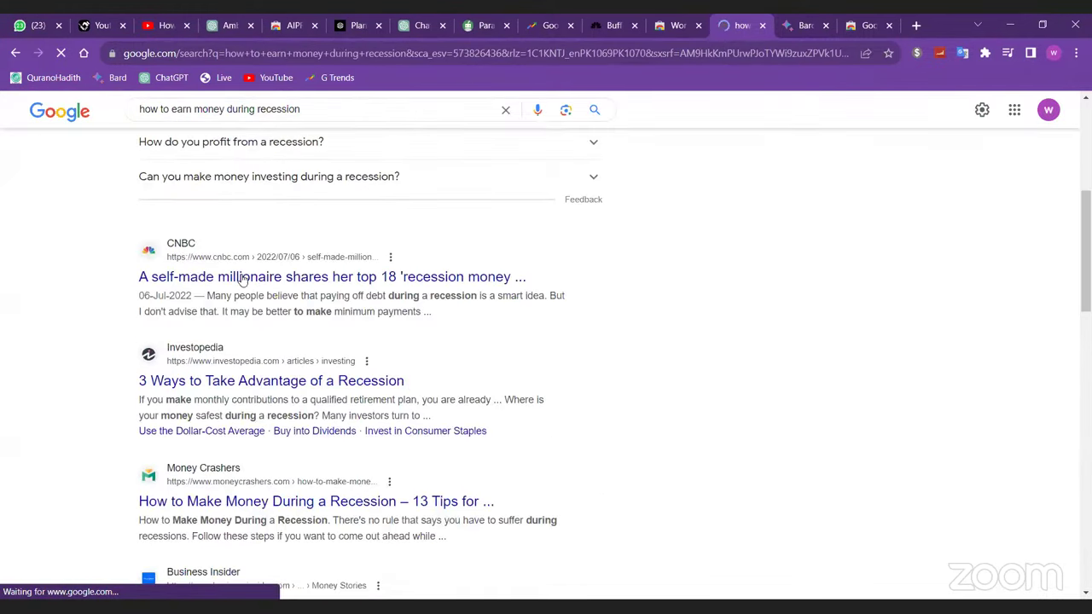
scroll(243, 281, "down", 1)
left_click(202, 254)
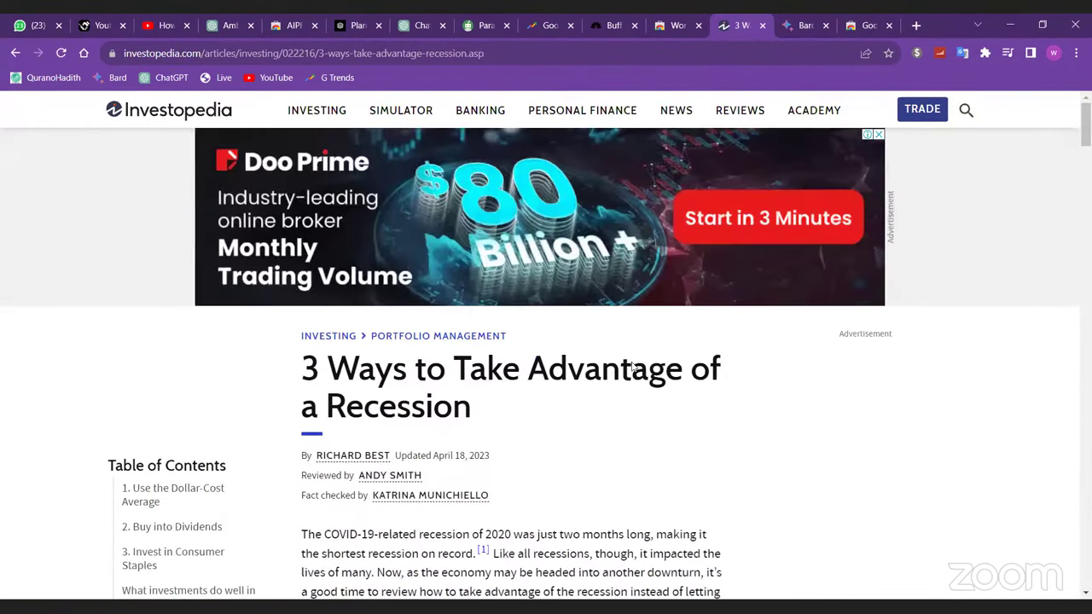
- Translate the whole Investopedia article page with the Google Translate extension, choosing Urdu as the target language
scroll(675, 463, "down", 1)
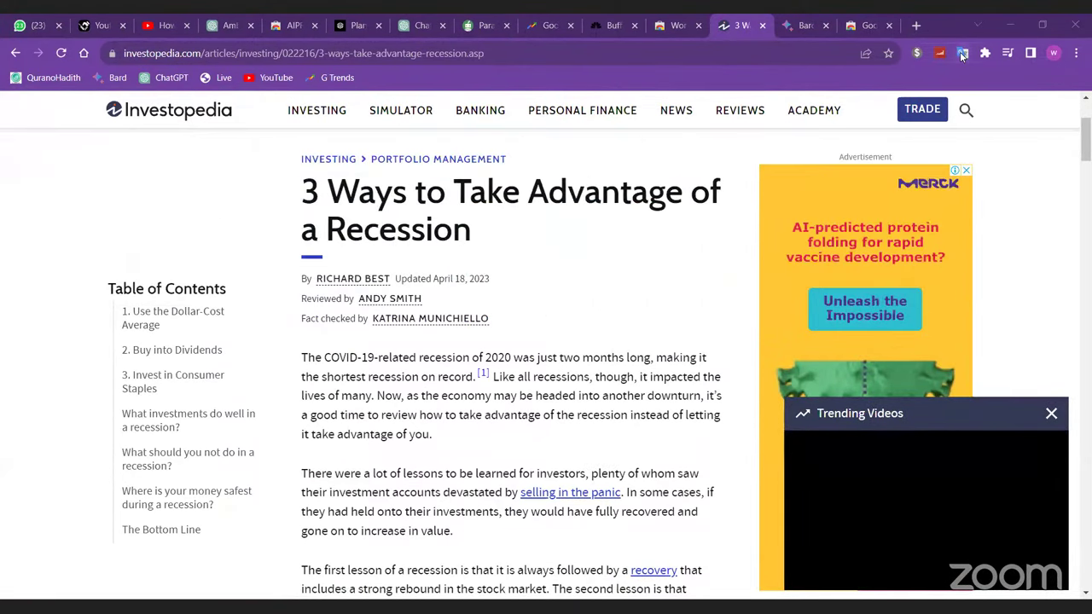
left_click(962, 55)
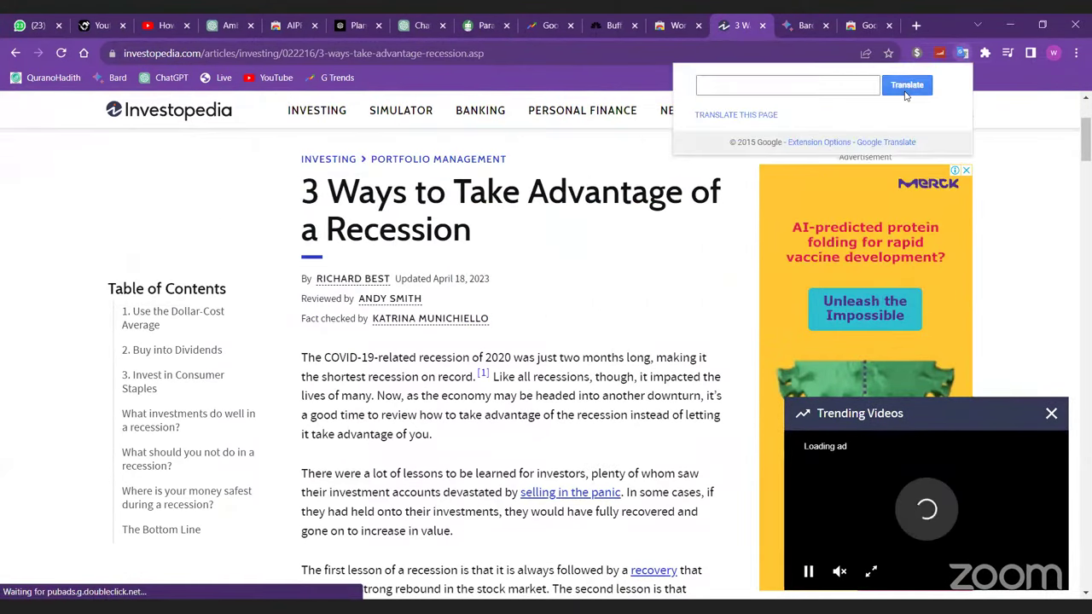
left_click(746, 118)
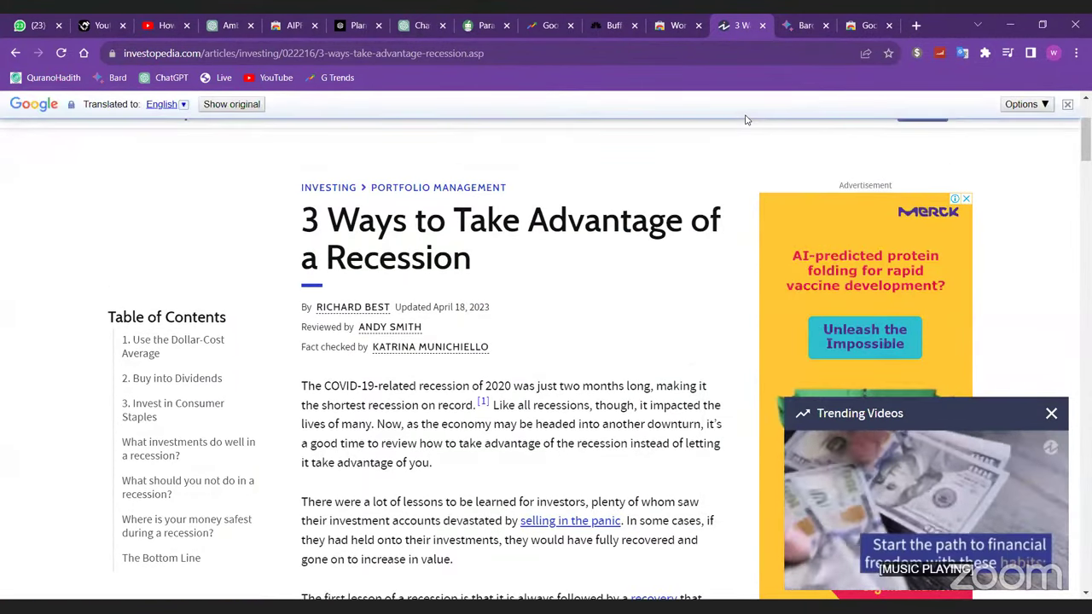
left_click(182, 105)
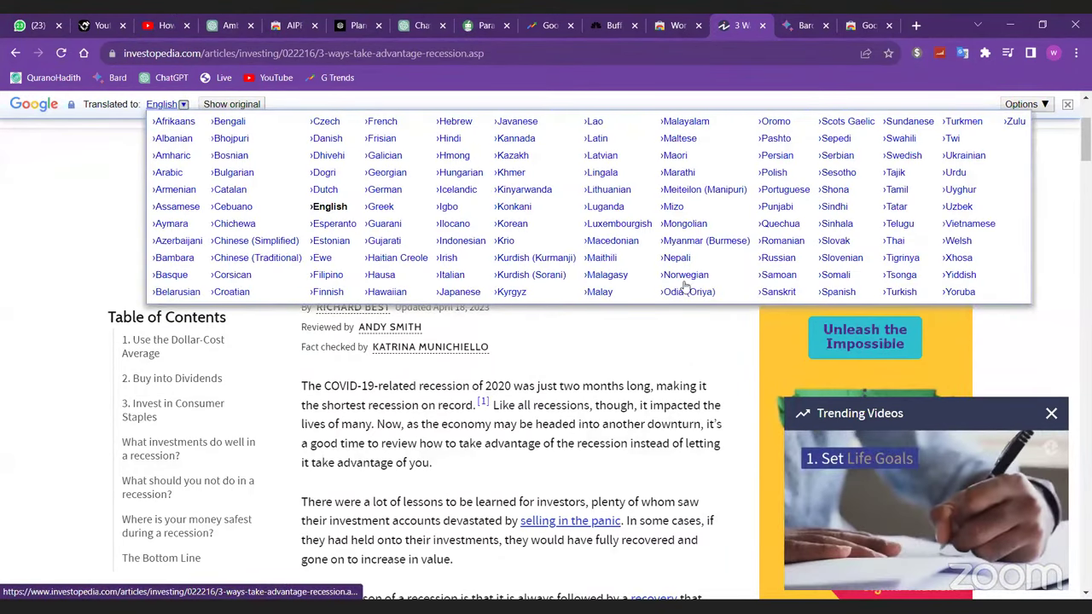
left_click(979, 176)
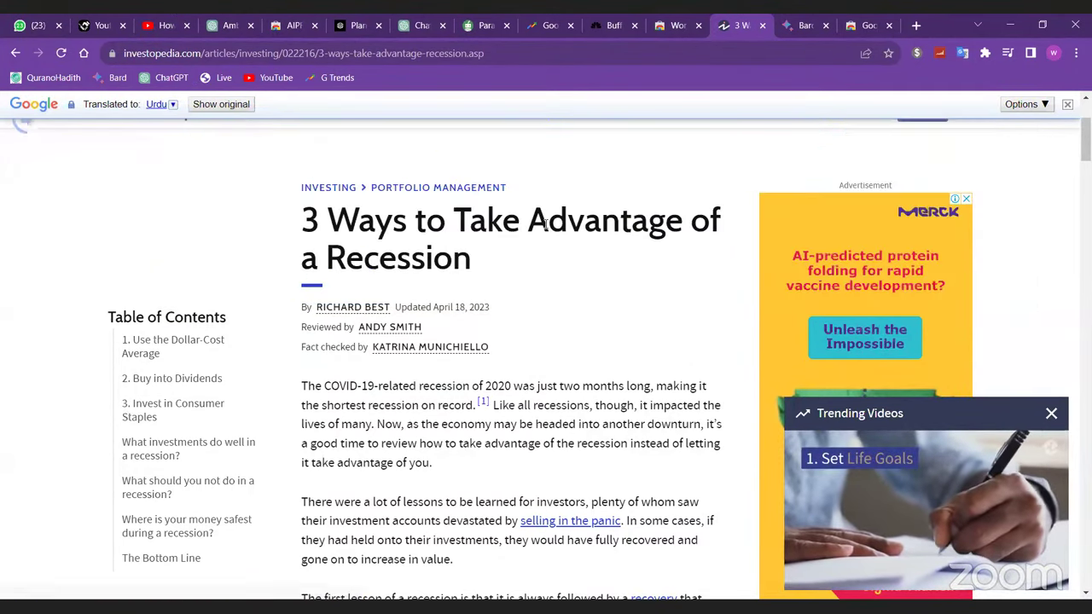
- Copy the opening paragraphs of the Urdu-translated Investopedia article into Bard's prompt box without submitting them
scroll(392, 275, "down", 1)
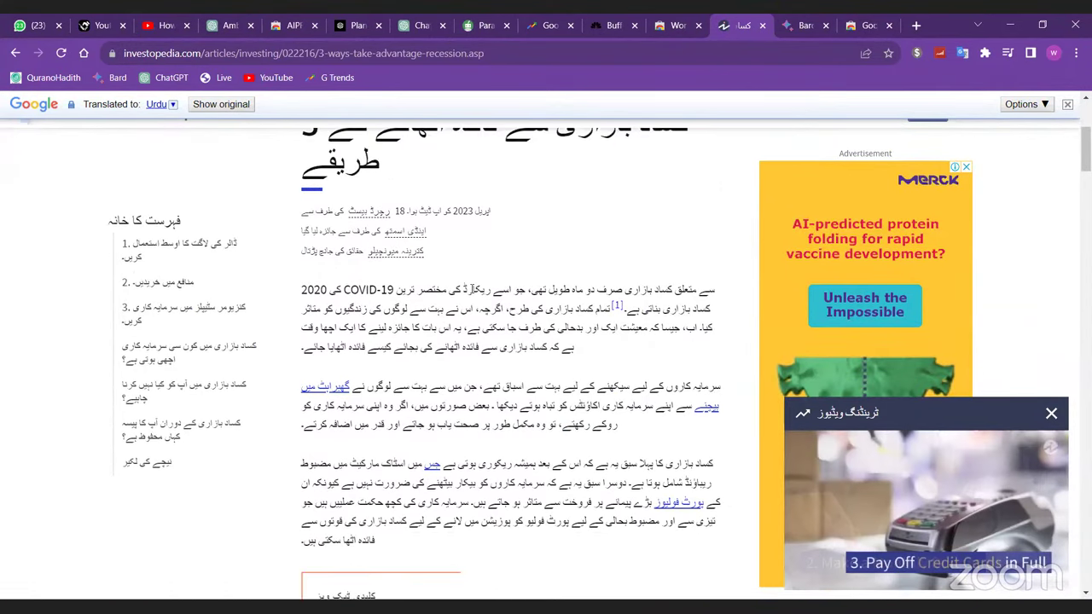
scroll(403, 261, "down", 1)
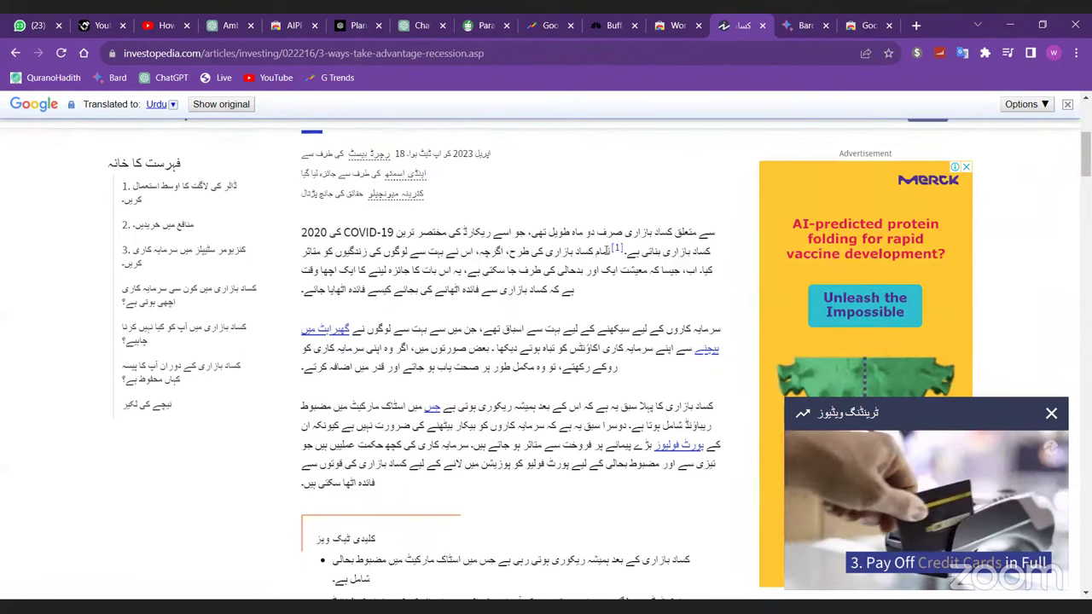
left_click_drag(451, 214, 486, 497)
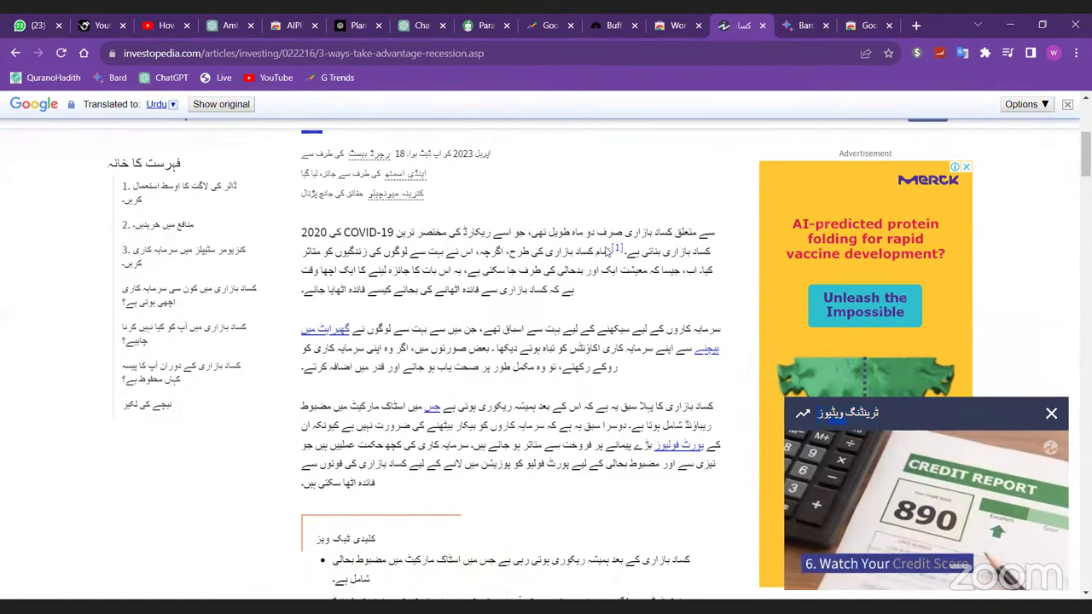
left_click(610, 250)
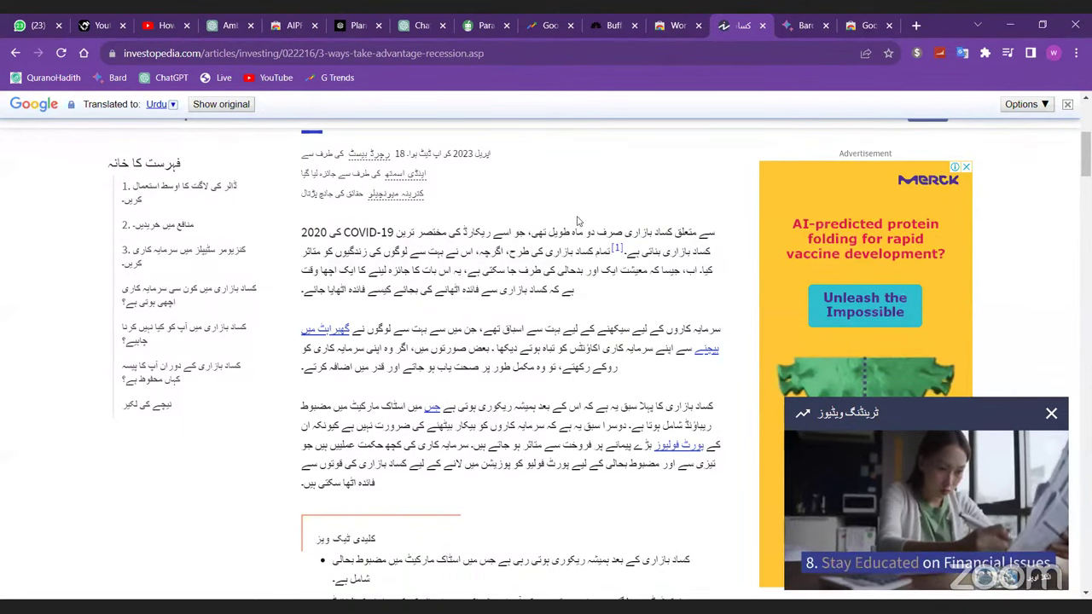
left_click_drag(579, 232, 593, 492)
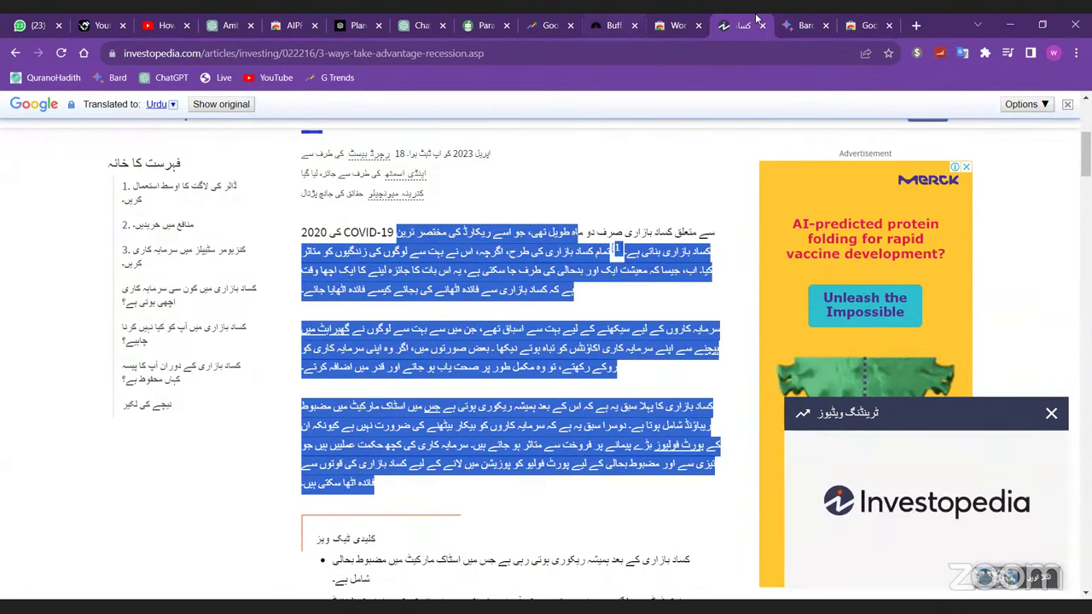
left_click(802, 24)
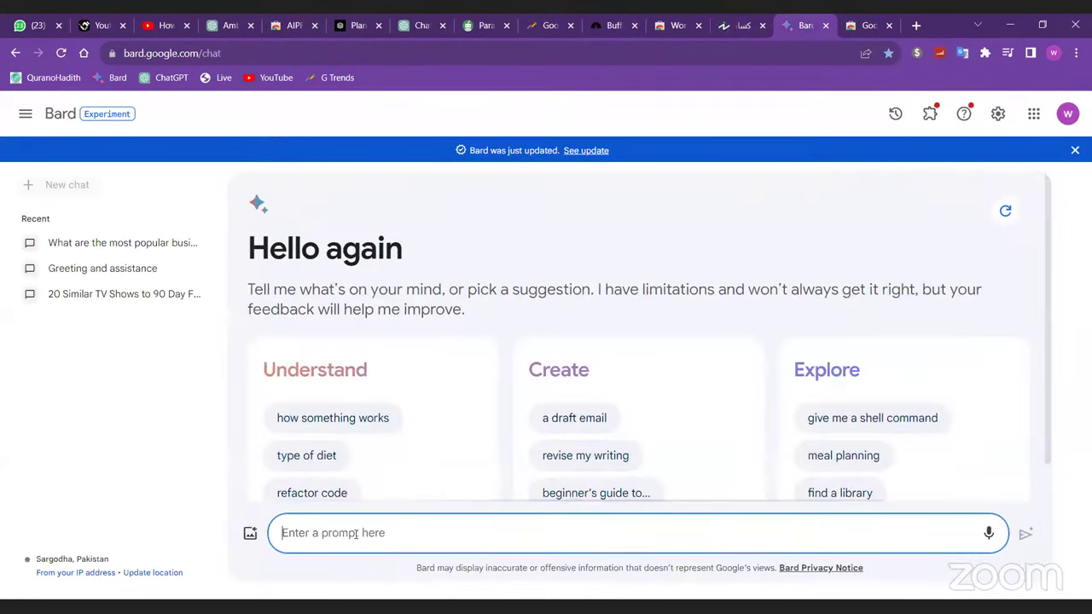
key("ctrl+v")
scroll(538, 492, "up", 1)
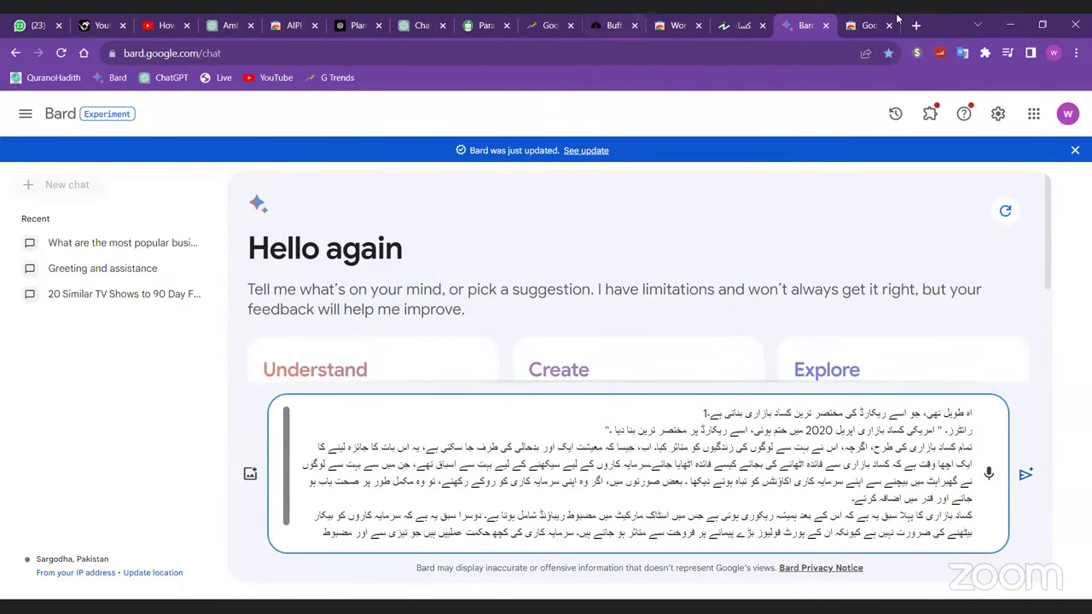
- Switch to ChatGPT and enter the recession video intro prompt for the channel "Pakistani Economy", removing the dash before "First"
left_click(735, 25)
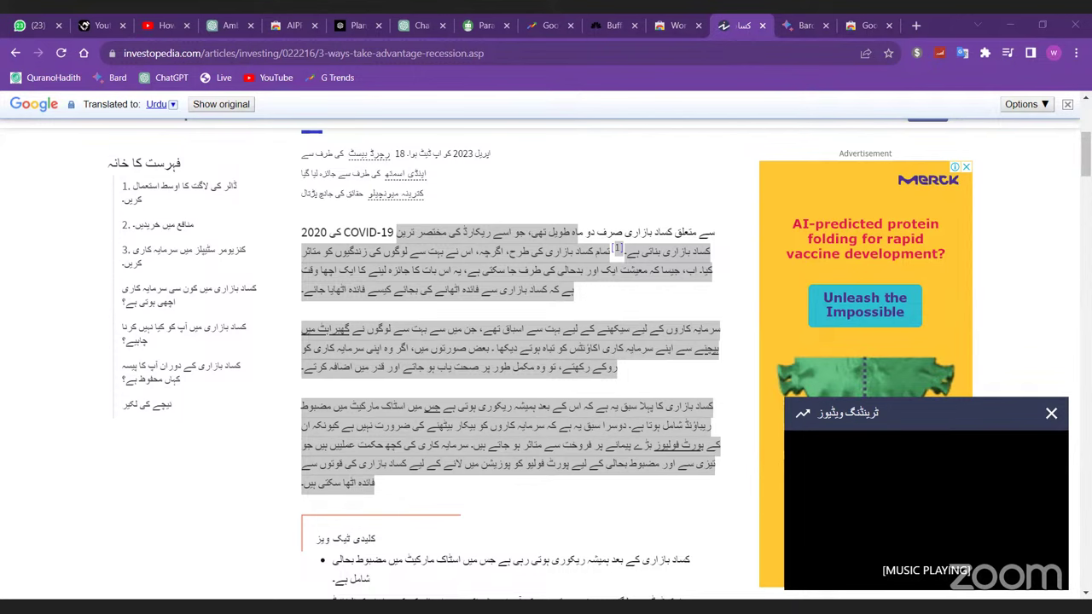
left_click(423, 22)
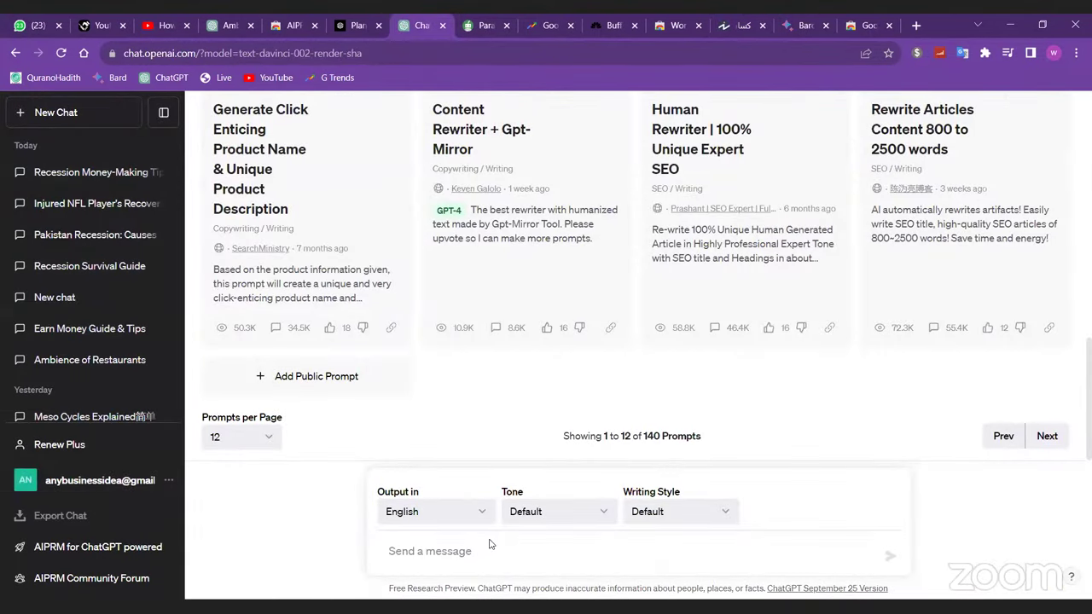
left_click(433, 552)
type("- First, write me an Intro for a video. Start with a fact on how often recessions happen  tell viewers what they will learn in this video and why they should watch till the end.  some of the talking points are: what a recession is, how to make money in it, and lastly how to come out stronger and richer  finish off by welcoming viewers to our channel \"Pakistani Economy\" and ask them to subscribe.")
key("Up")
key("Up")
key("Up")
key("Up")
key("Up")
key("Up")
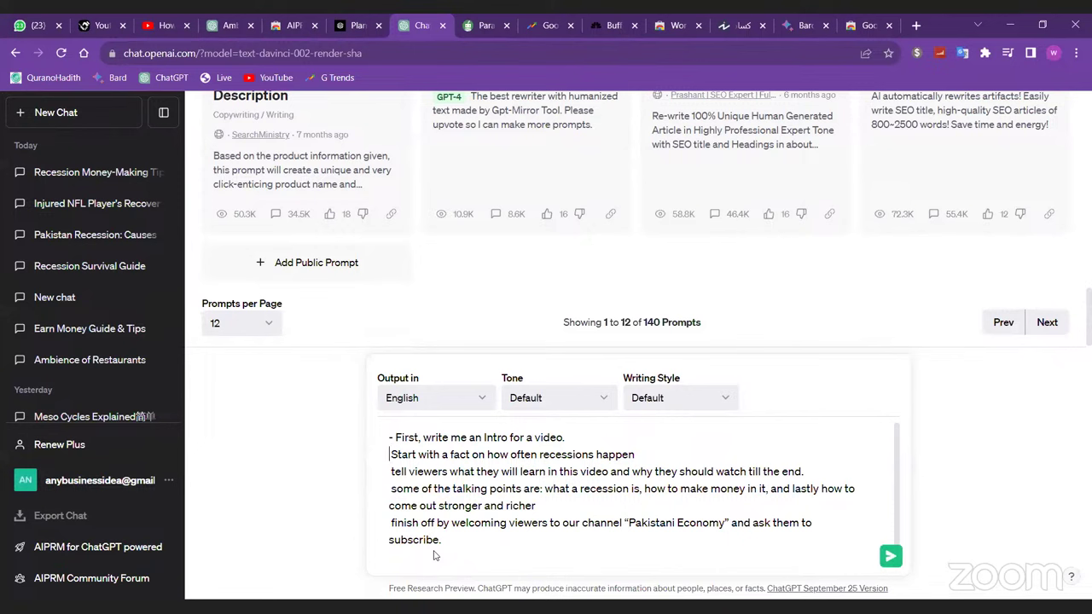
key("Up")
key("Right")
key("Right")
key("BackSpace")
key("BackSpace")
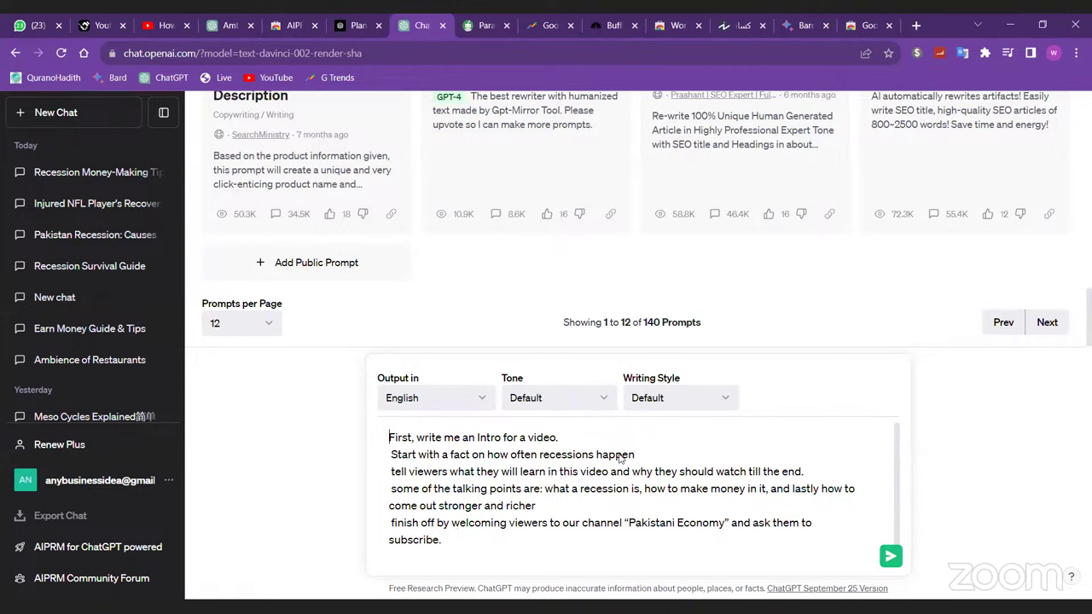
- Show the Investopedia article in its original English, return to its Google search results and examine the other recession sources
left_click_drag(634, 458, 479, 438)
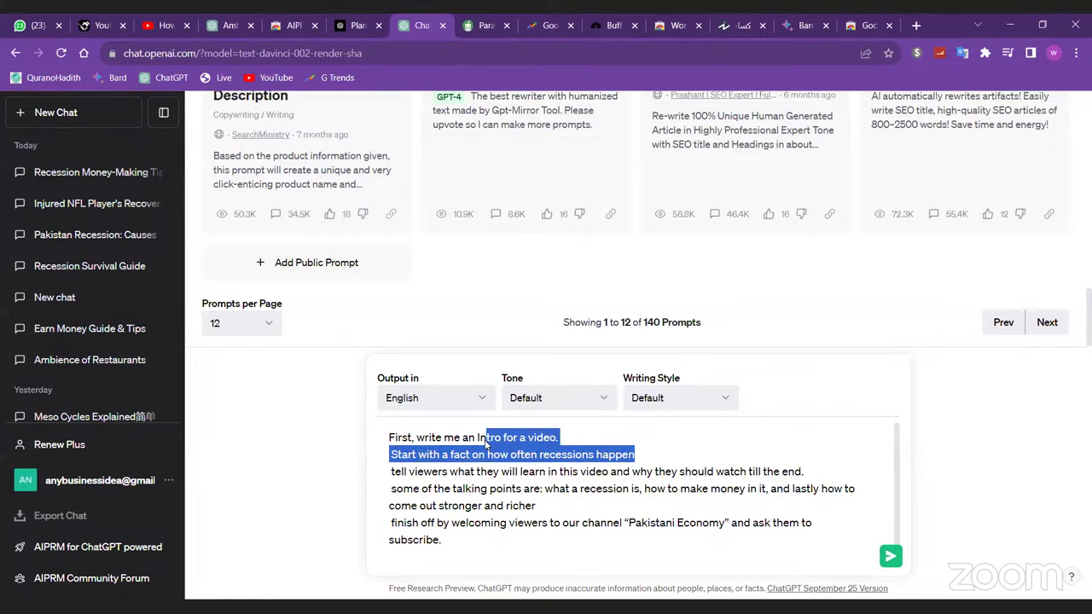
left_click(571, 458)
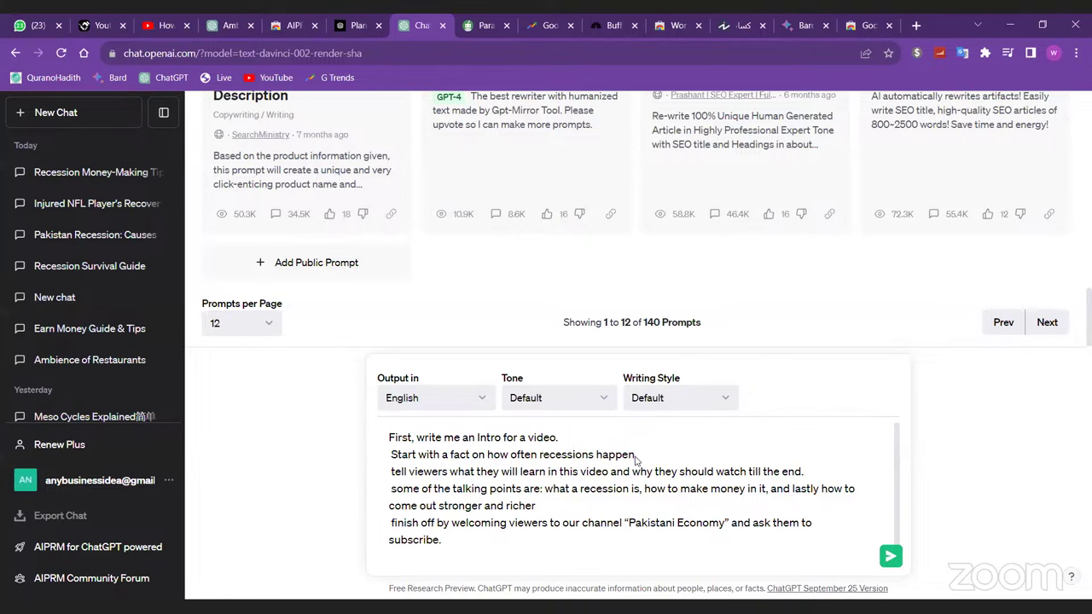
left_click_drag(636, 458, 491, 449)
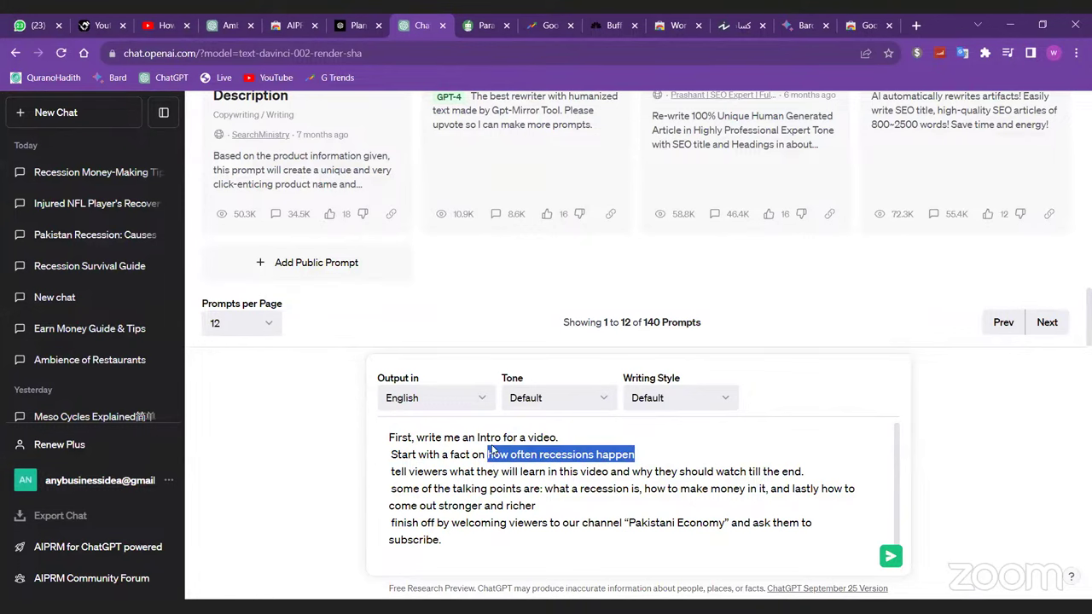
left_click(740, 26)
left_click(16, 53)
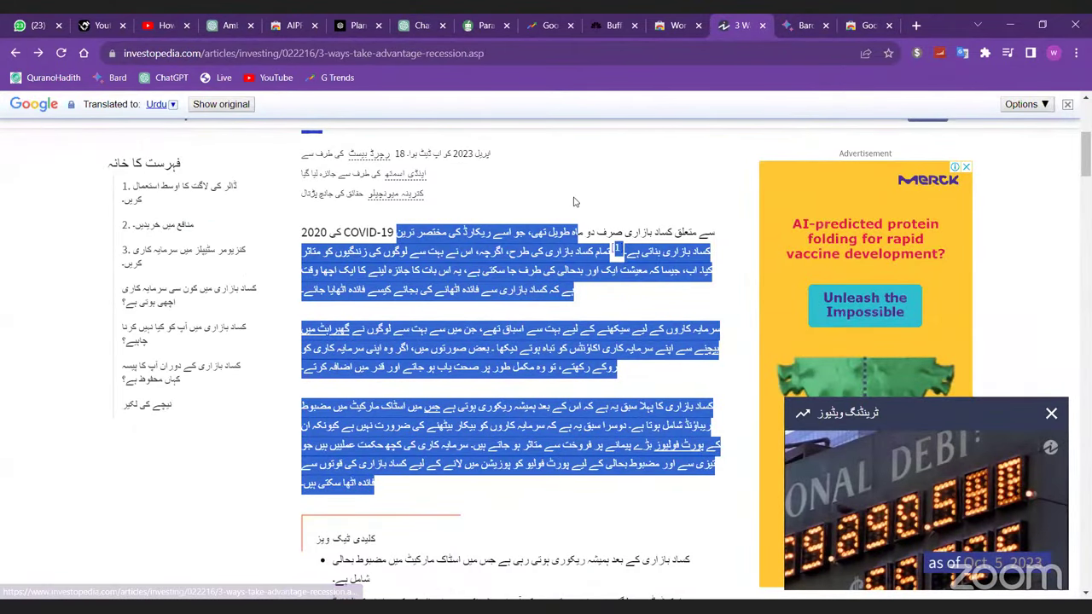
left_click(961, 52)
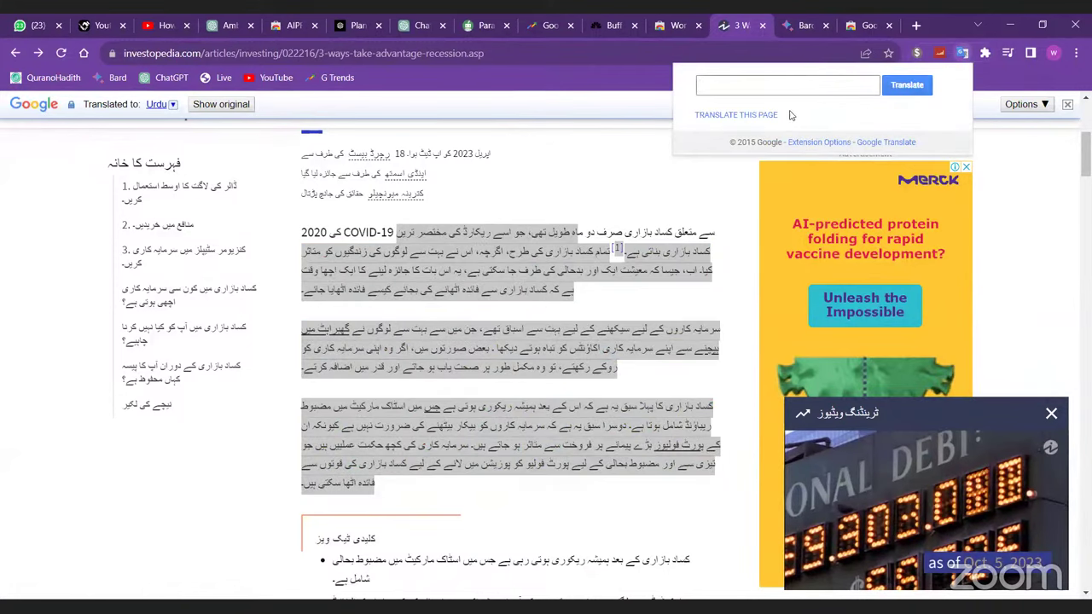
left_click(204, 106)
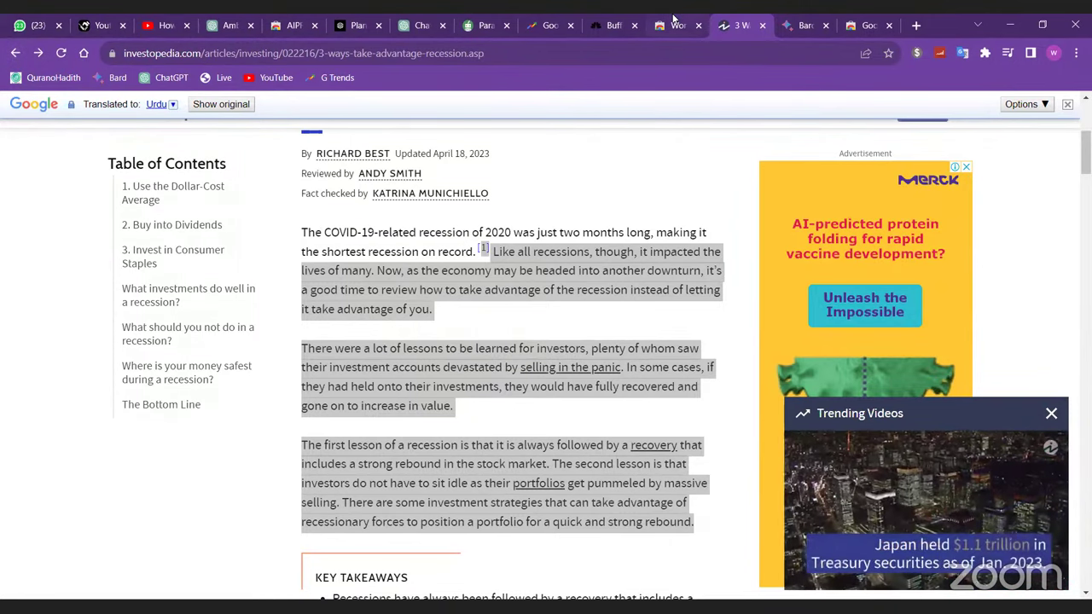
left_click(13, 53)
scroll(241, 316, "up", 5)
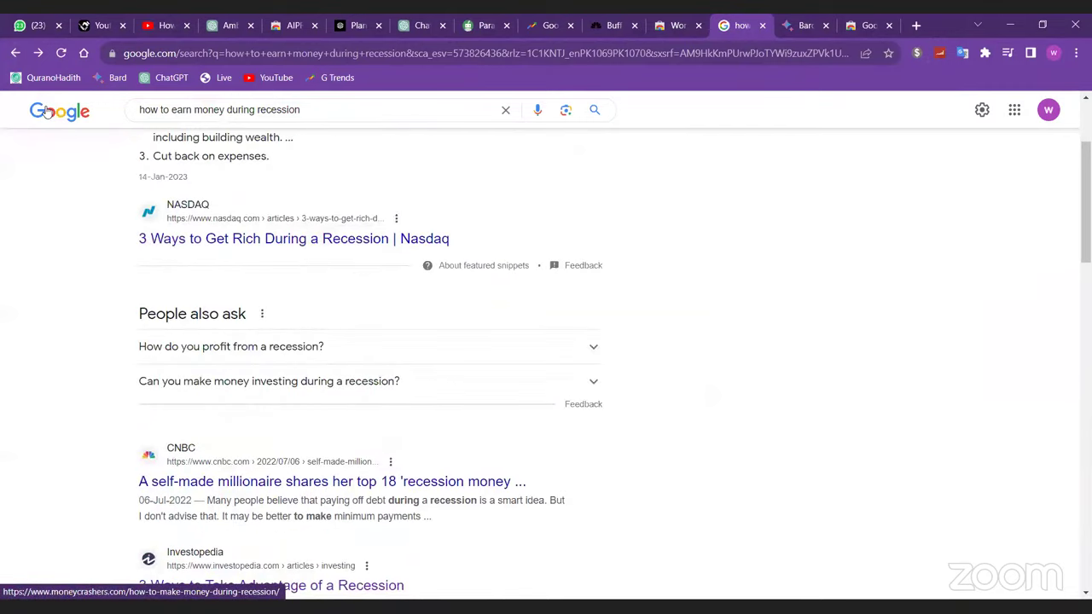
scroll(241, 316, "down", 1)
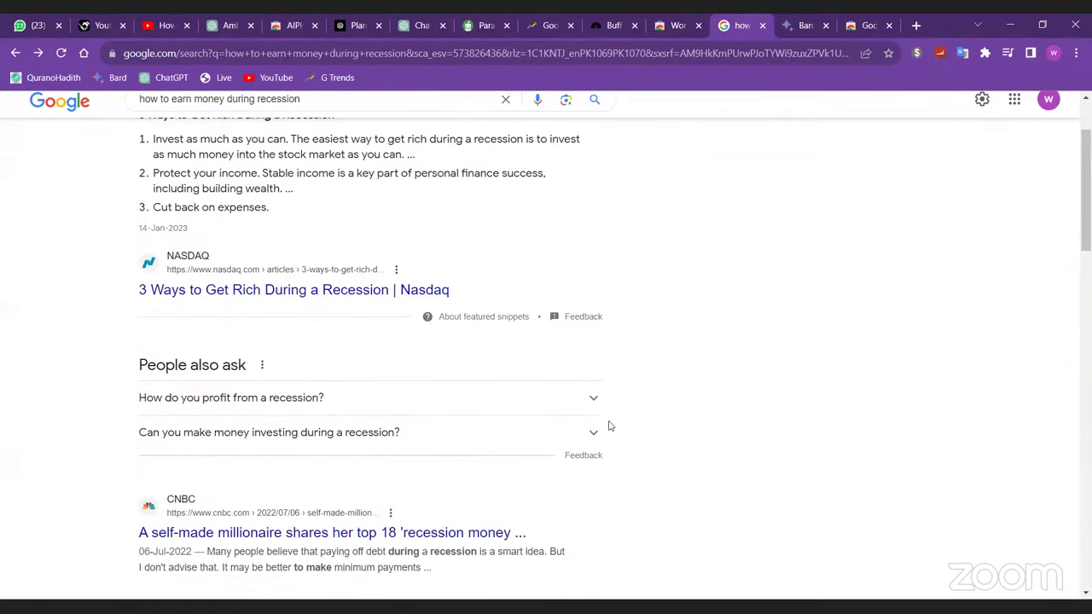
scroll(418, 450, "down", 2)
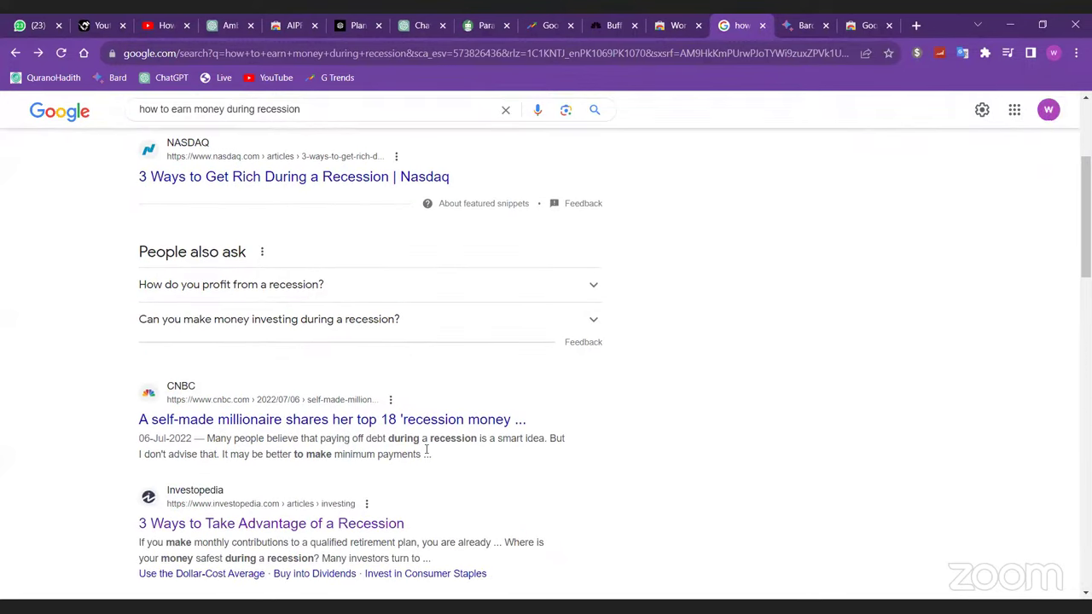
scroll(426, 452, "up", 1)
scroll(427, 452, "up", 2)
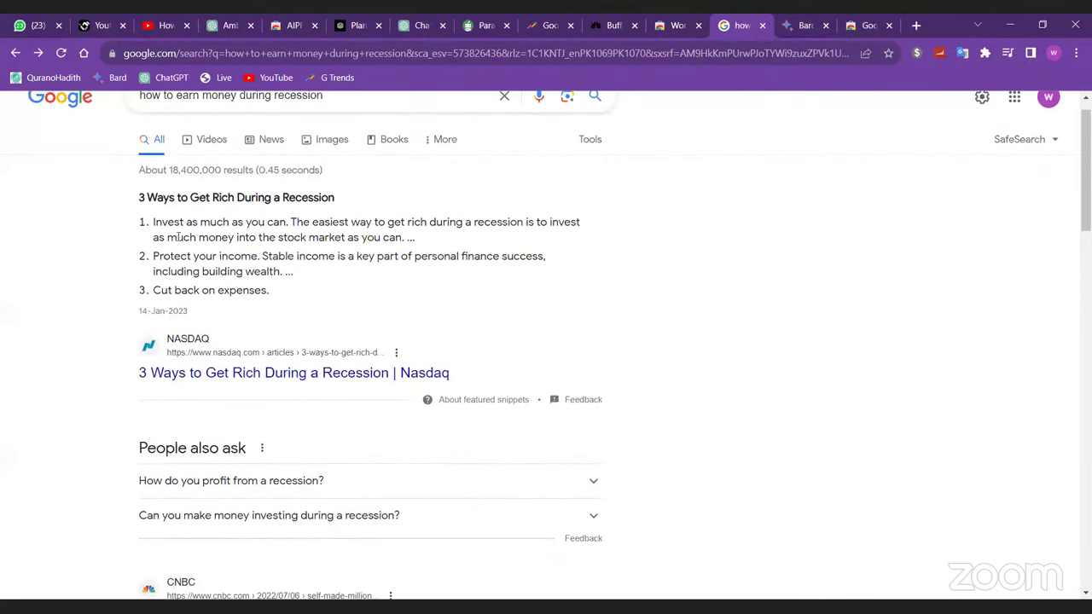
scroll(373, 411, "down", 5)
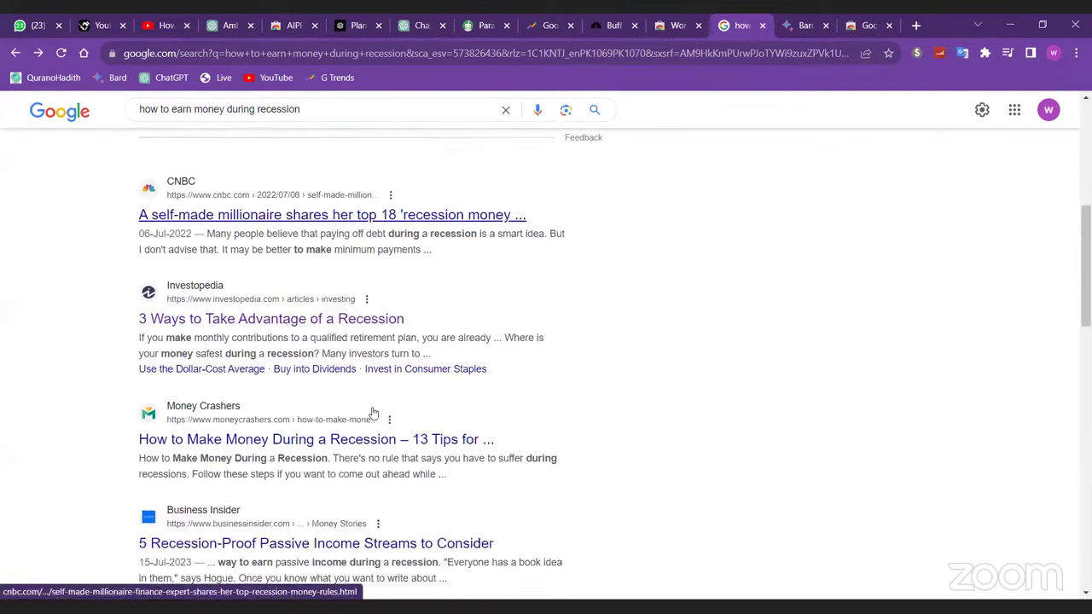
- Go back to ChatGPT, check the intro prompt's recession fact, talking points and channel name, and submit it
left_click(431, 19)
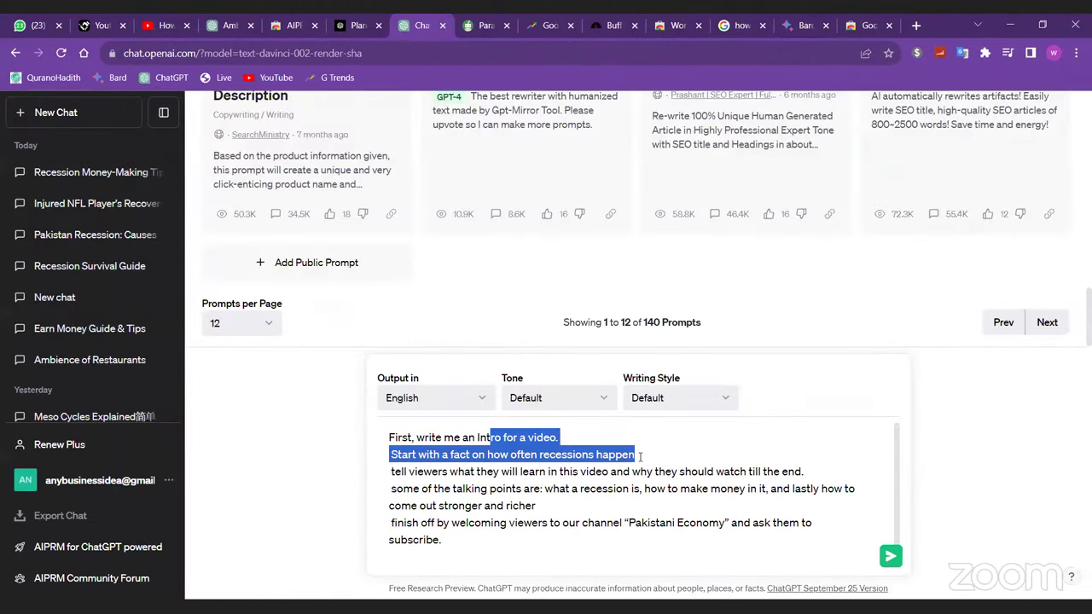
left_click_drag(640, 457, 503, 459)
left_click(589, 456)
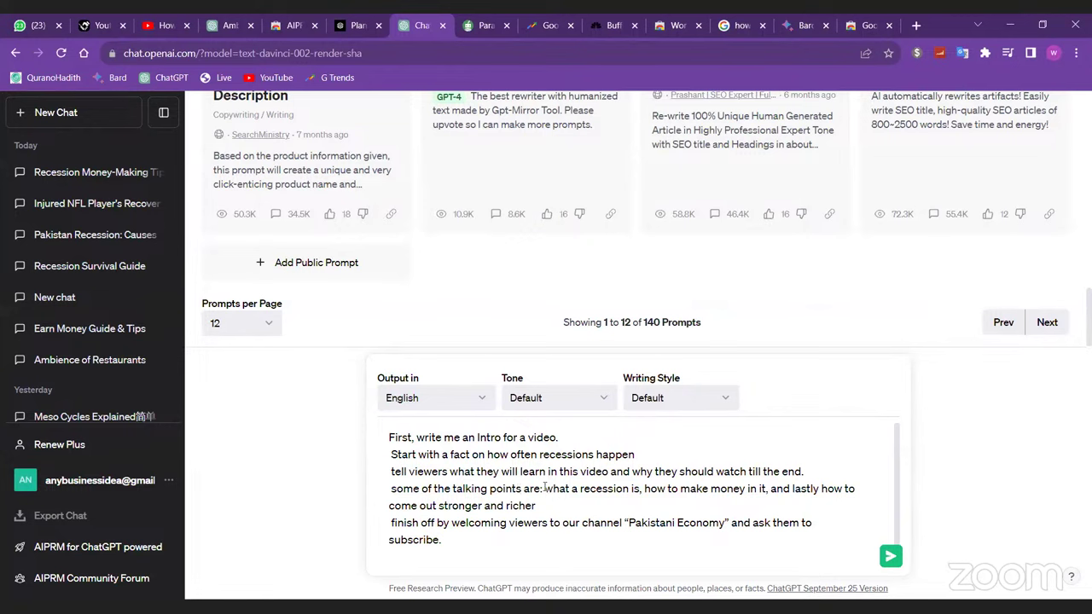
left_click(544, 487)
left_click_drag(544, 488, 572, 488)
left_click(573, 489)
left_click_drag(724, 522, 629, 521)
left_click(628, 521)
left_click(498, 542)
left_click(892, 555)
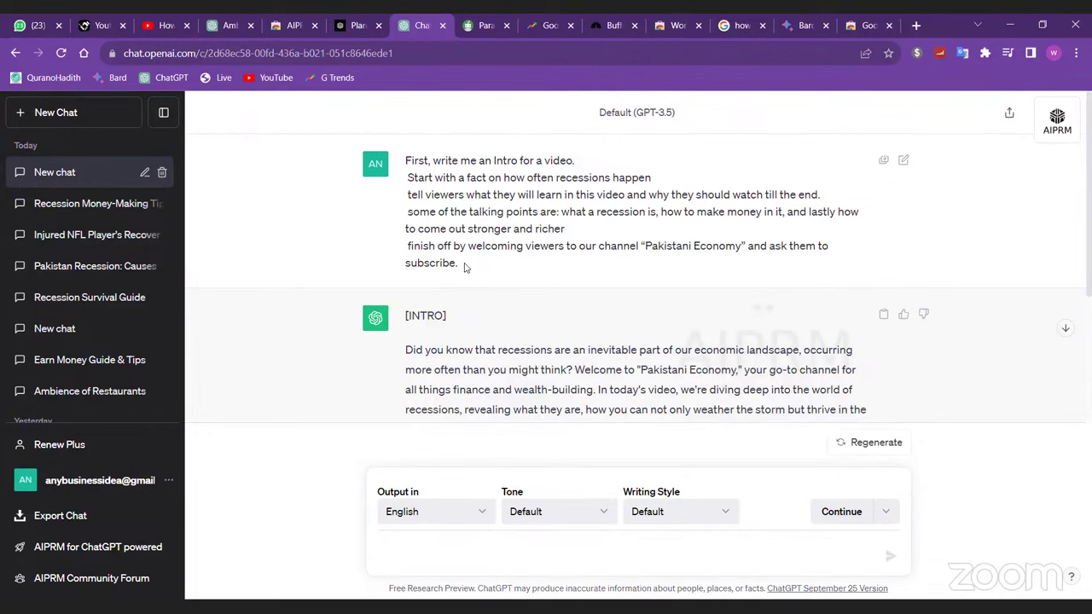
- Count the words of the generated video intro, from "Did you know" to its last sentence, with Word Counter Plus
scroll(464, 267, "down", 2)
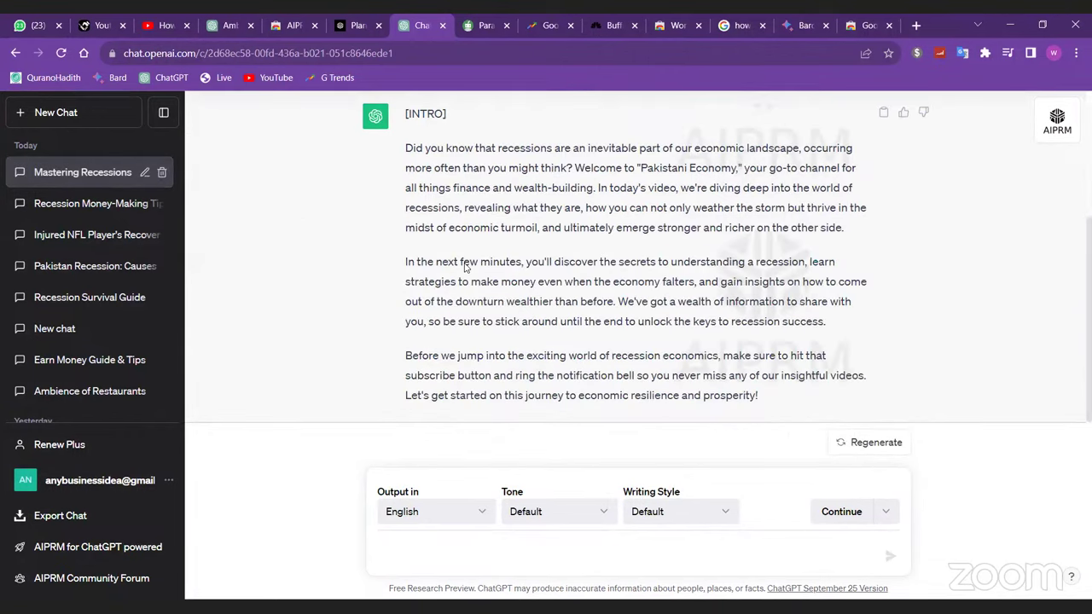
scroll(772, 395, "up", 1)
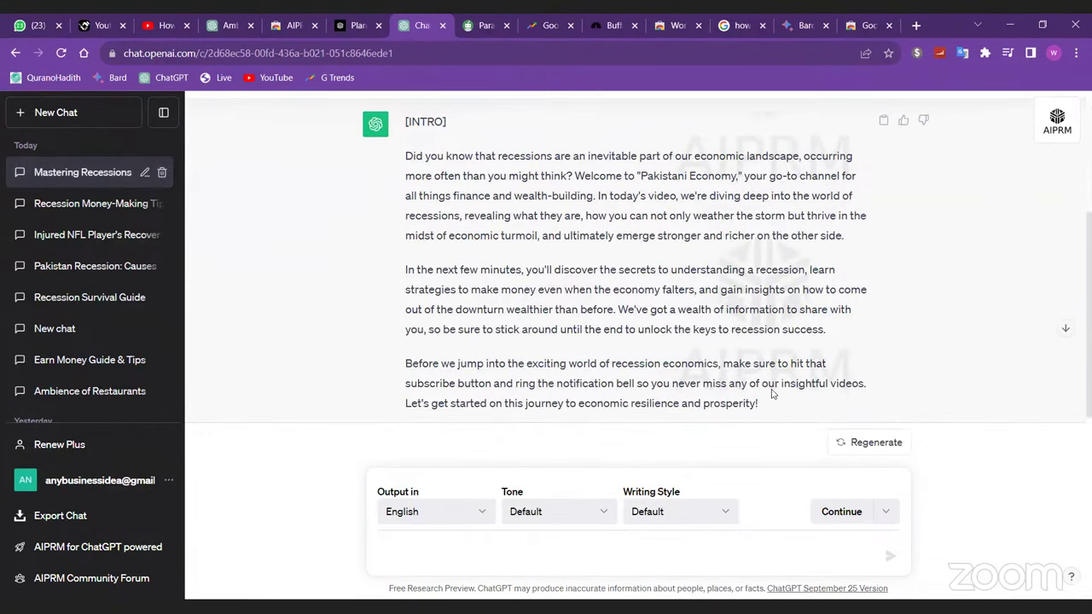
left_click_drag(759, 404, 430, 195)
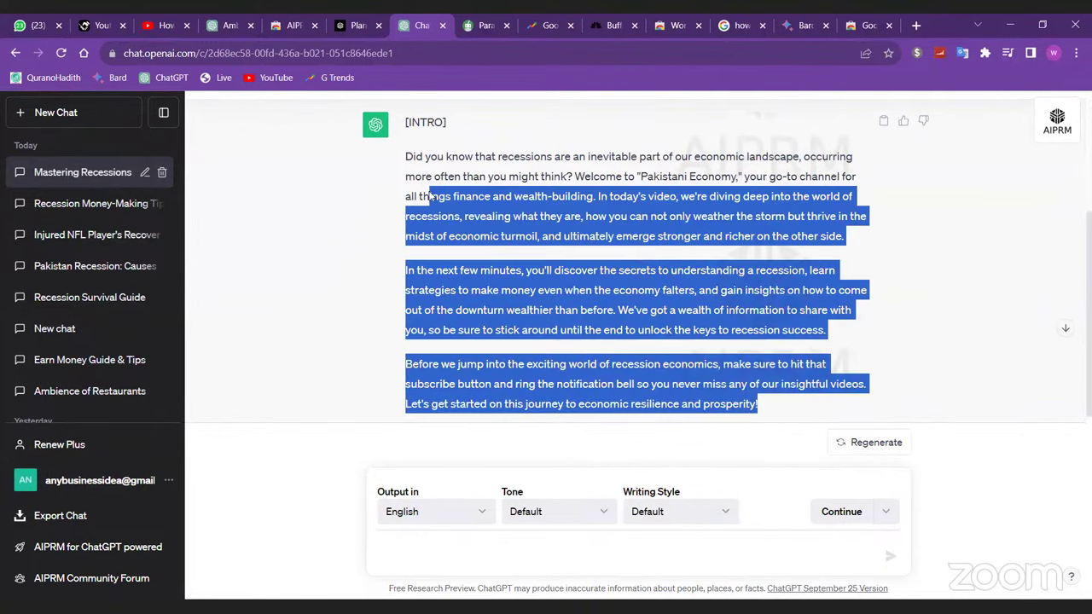
left_click_drag(762, 406, 405, 155)
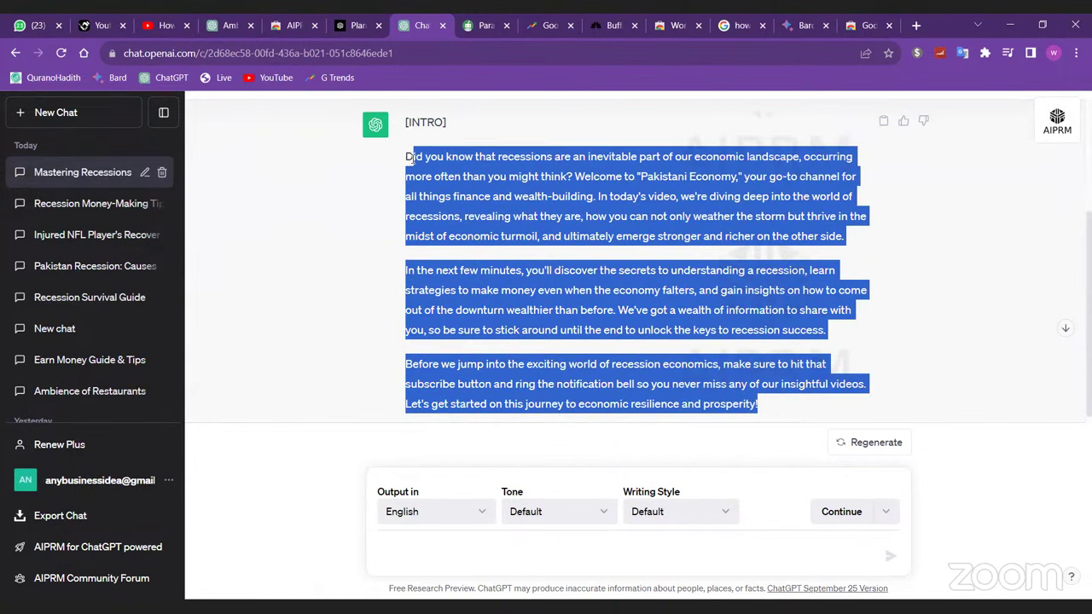
right_click(440, 189)
left_click(505, 331)
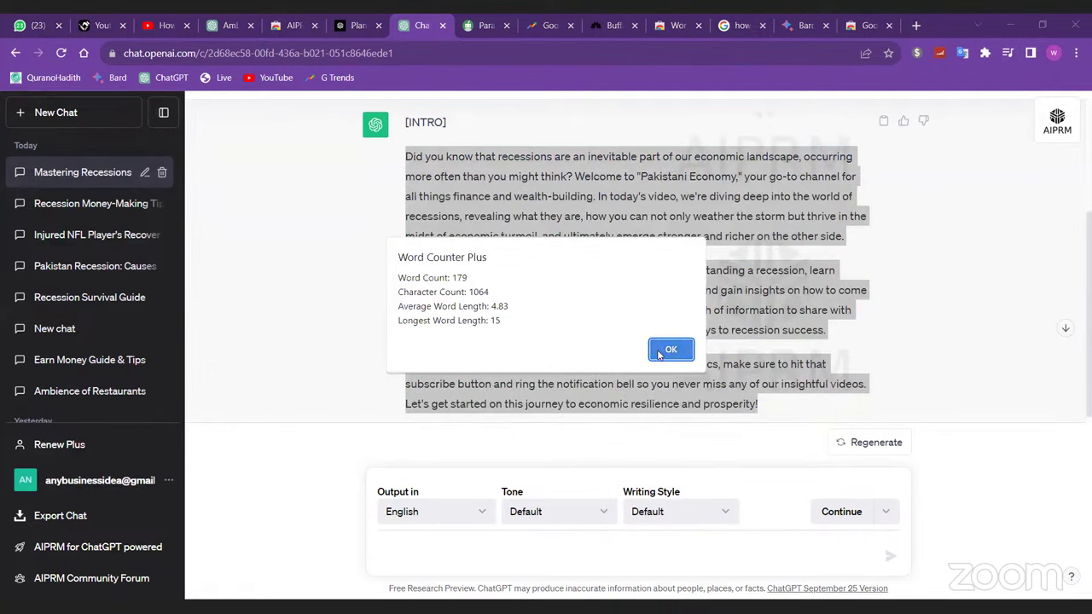
left_click(671, 350)
left_click(456, 542)
type("mo")
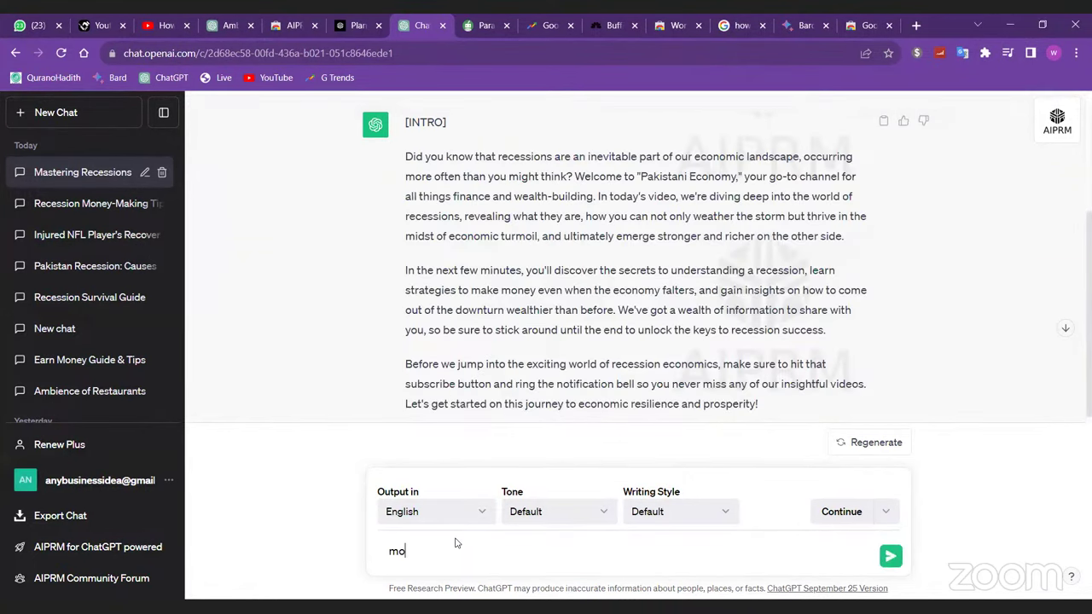
type("re short and compreh")
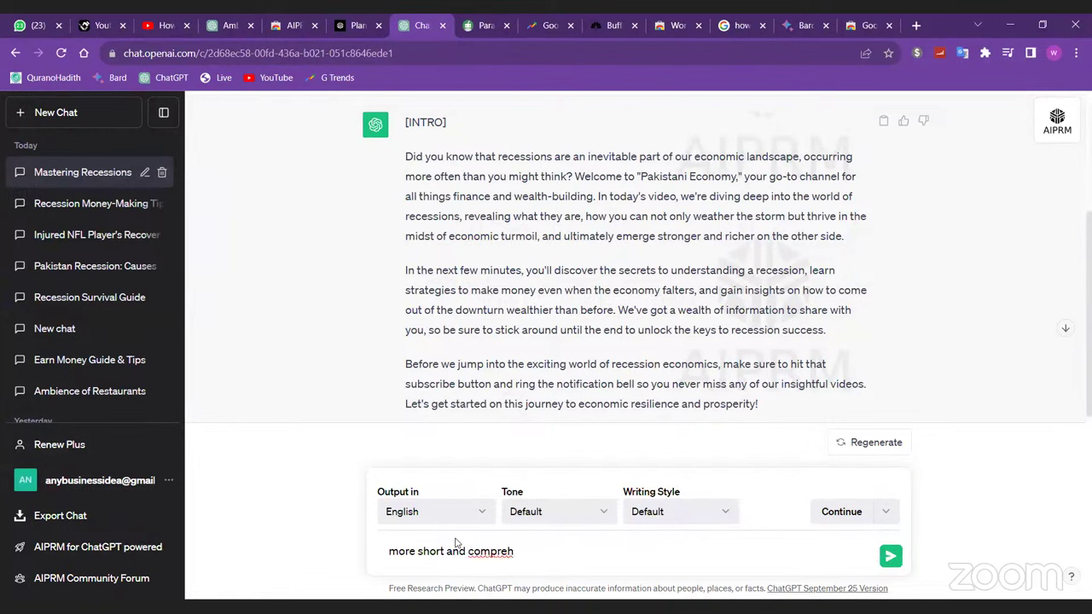
type("ensive")
key("ctrl+a")
key("BackSpace")
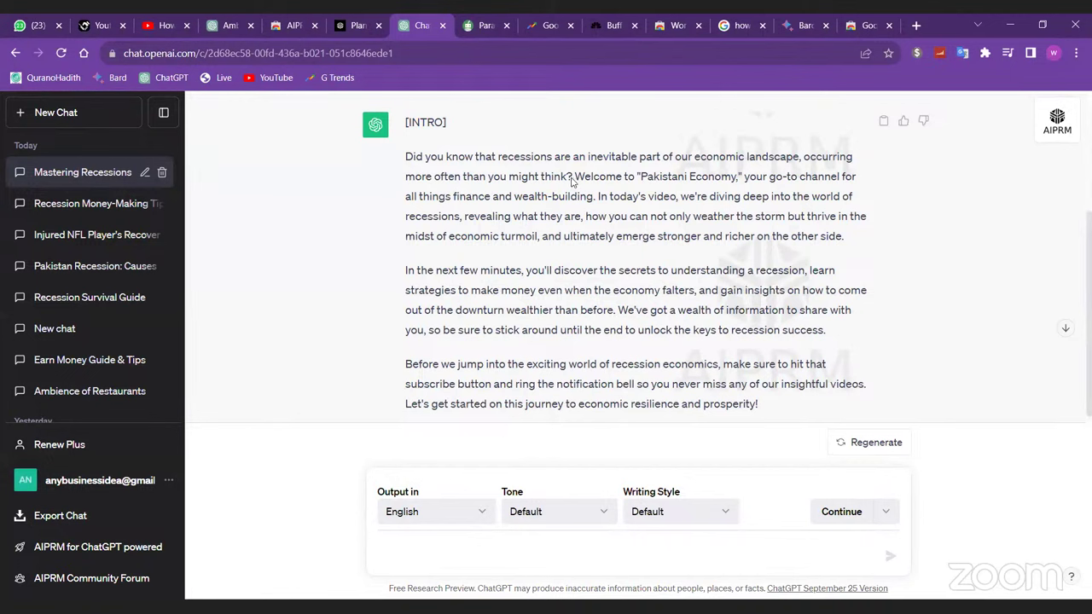
left_click_drag(570, 176, 498, 157)
left_click(623, 181)
left_click_drag(638, 175, 752, 132)
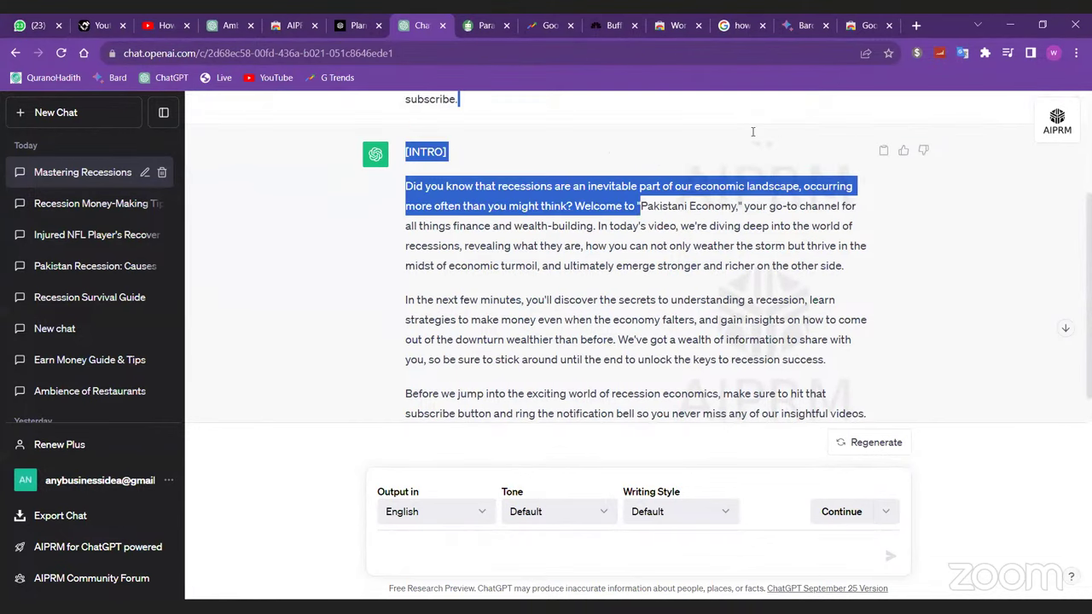
left_click(752, 131)
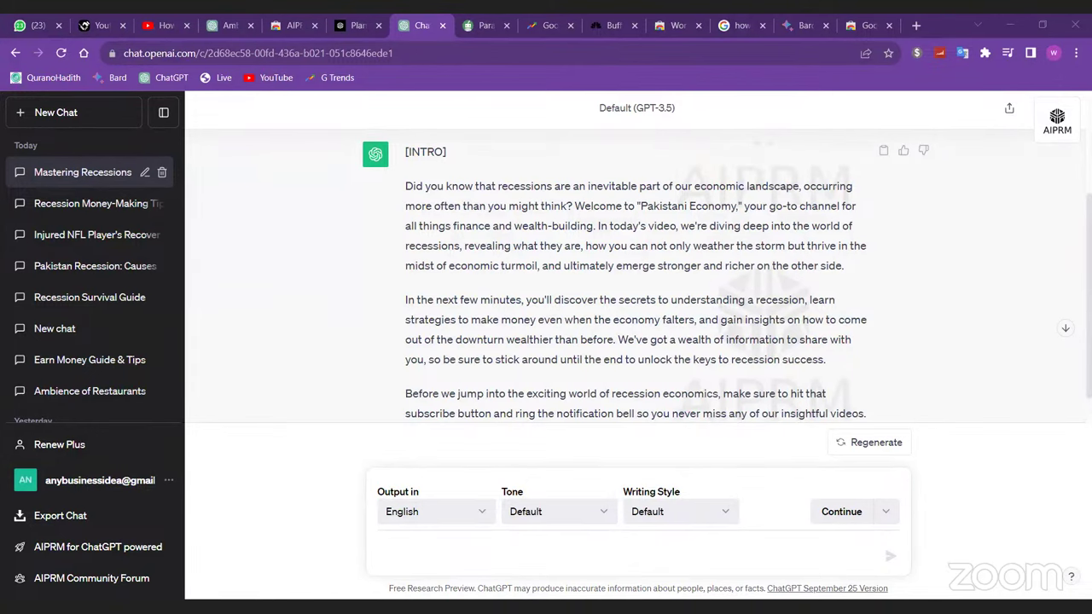
- Enter the follow-up prompt for the section "What is a recession and the effect on people?" and remove its trailing empty line
left_click(441, 557)
key("ctrl+v")
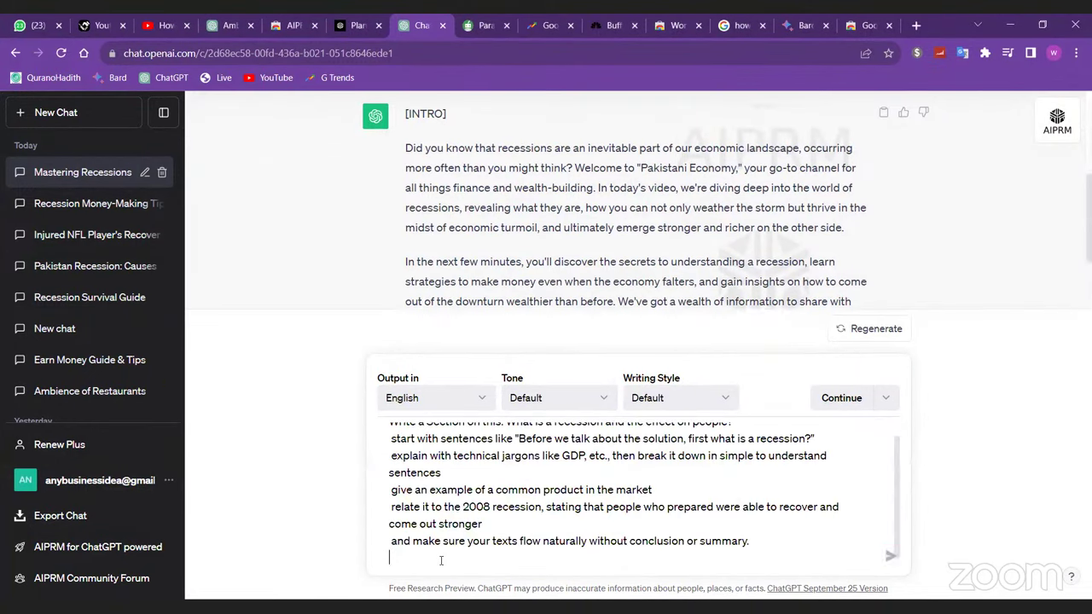
scroll(441, 560, "down", 2)
key("BackSpace")
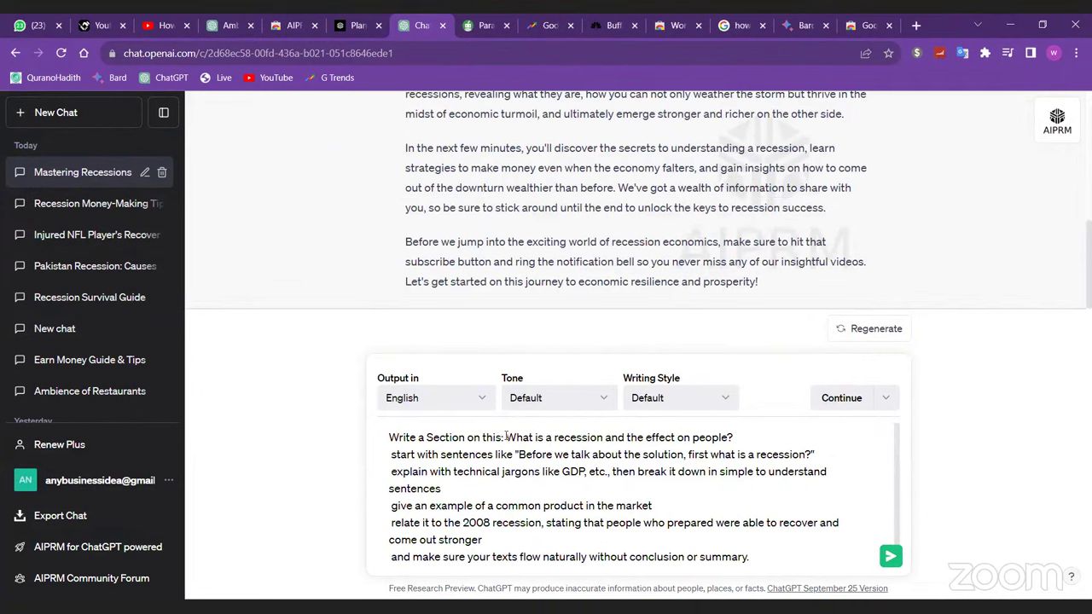
- Examine the prompt's section topic and its suggested opening sentence, "Before we talk about the solution, first what is a recession?"
left_click_drag(506, 437, 675, 437)
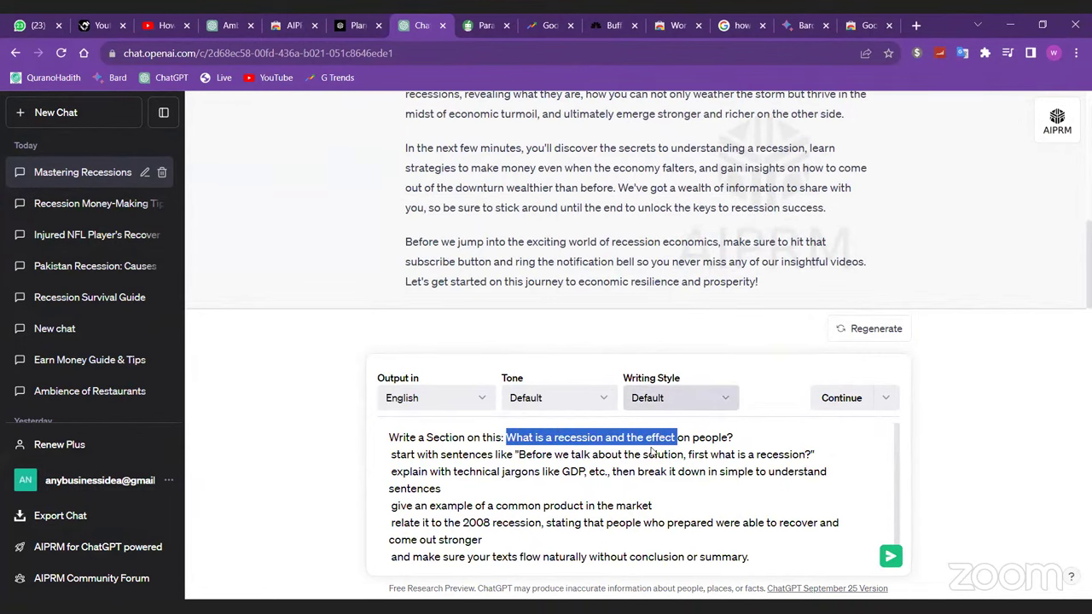
left_click(589, 450)
left_click(548, 471)
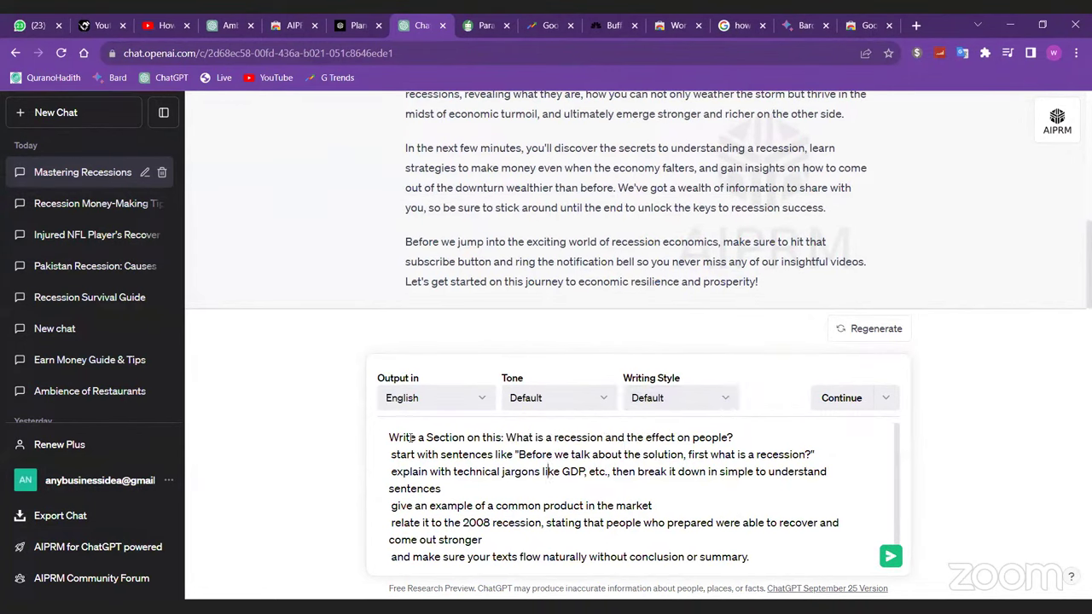
left_click_drag(507, 436, 752, 419)
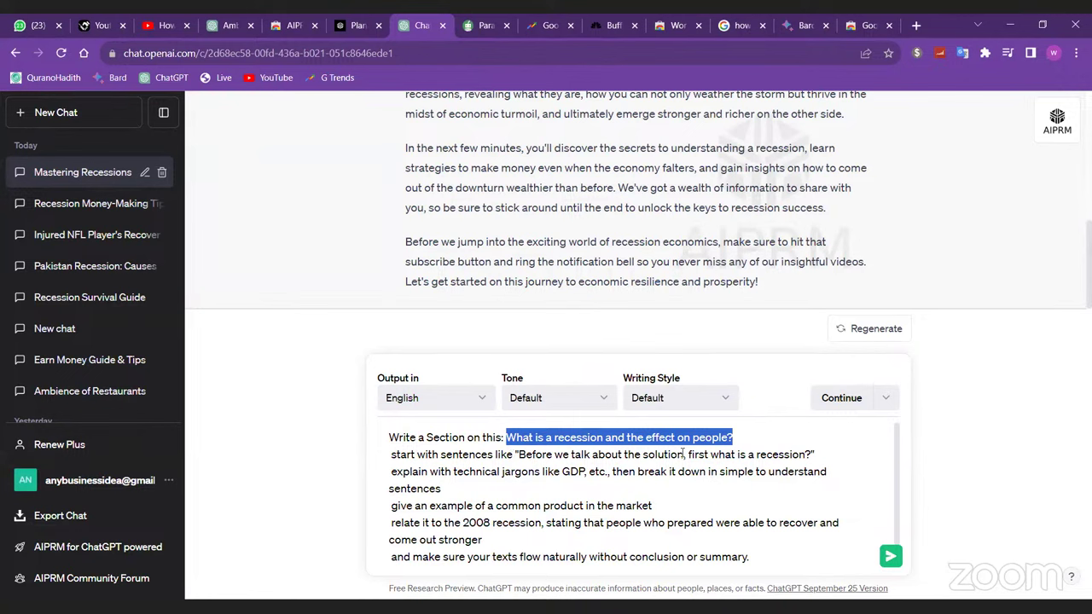
left_click_drag(685, 454, 549, 453)
left_click_drag(522, 453, 518, 454)
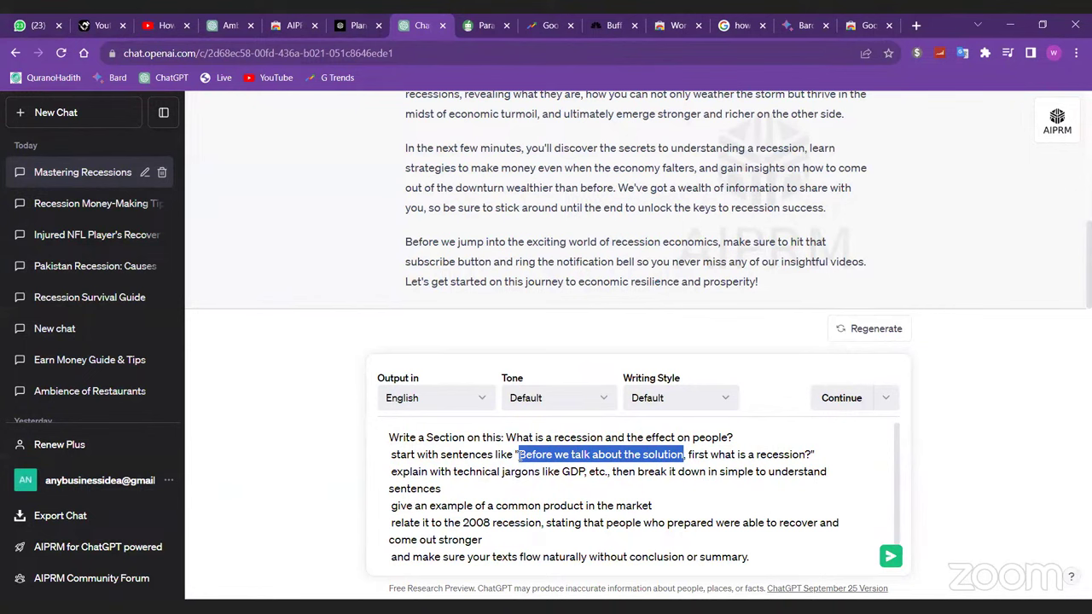
left_click(519, 454)
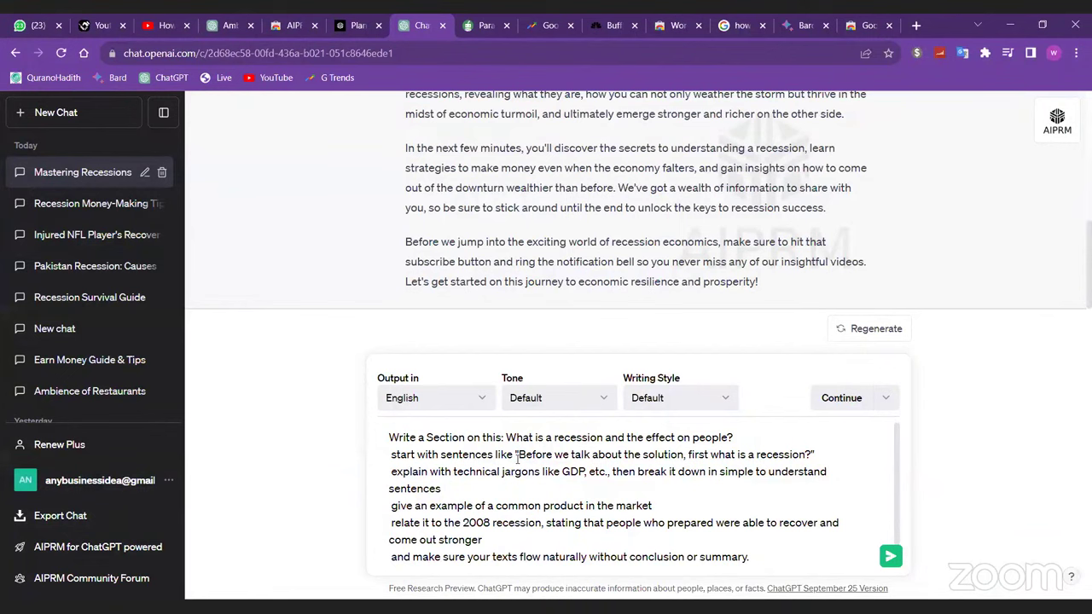
left_click_drag(517, 454, 692, 438)
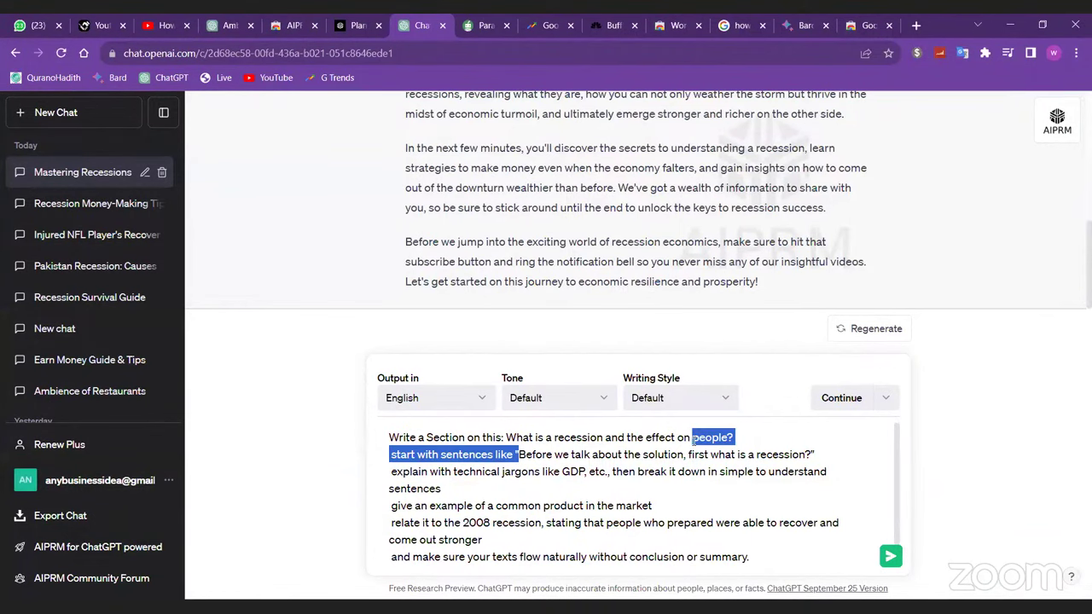
left_click(710, 456)
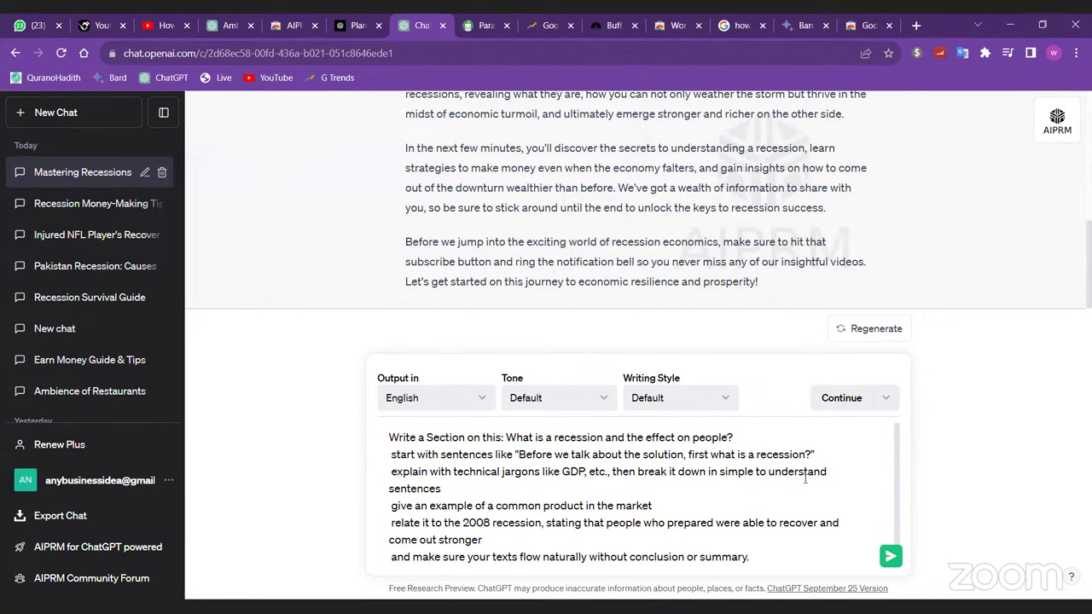
- Check the prompt's 2008 recession and "without conclusion or summary" instructions, and submit it
scroll(440, 488, "down", 1)
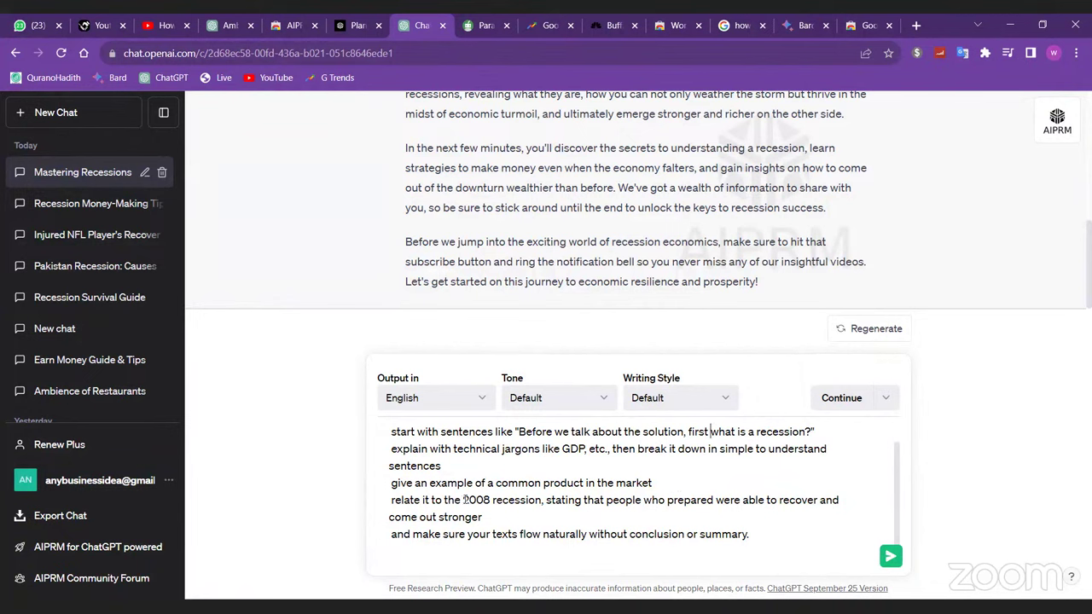
left_click_drag(463, 501, 496, 483)
left_click(492, 500)
left_click_drag(749, 534, 610, 535)
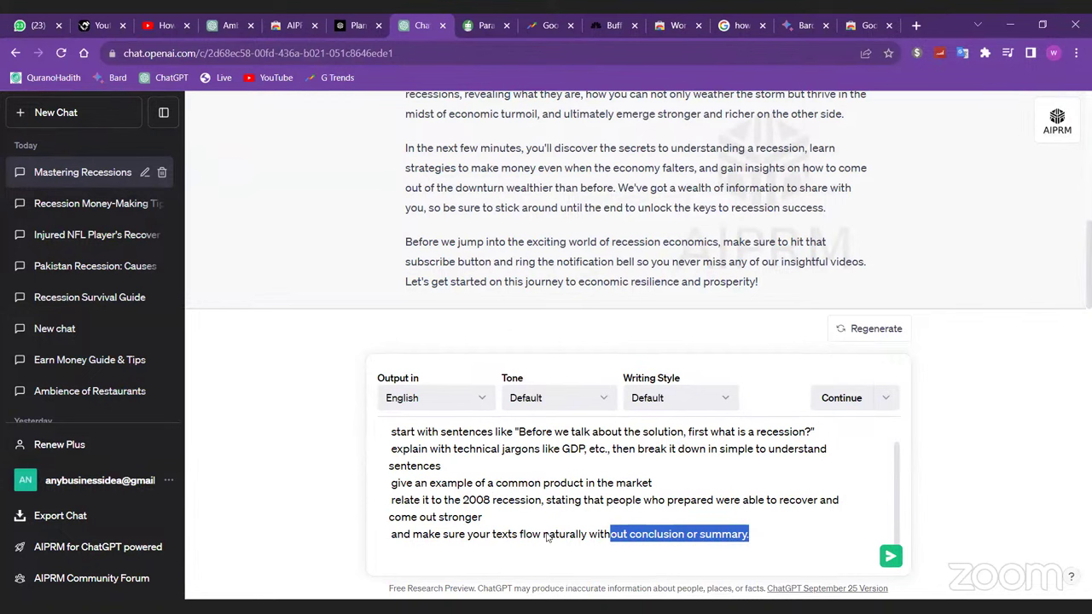
left_click_drag(590, 535, 751, 540)
left_click(750, 521)
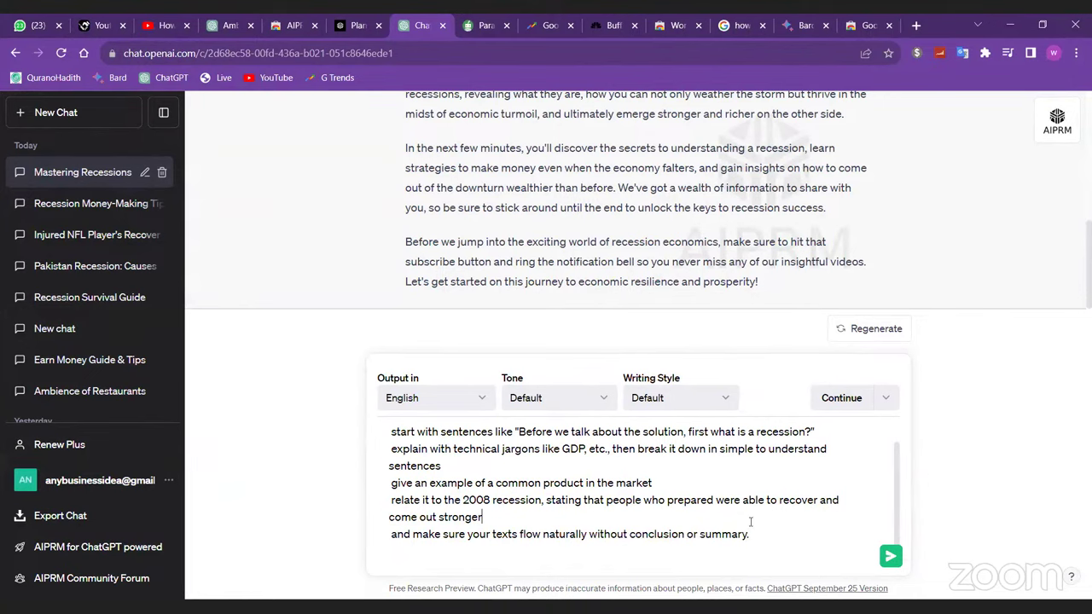
scroll(780, 493, "up", 1)
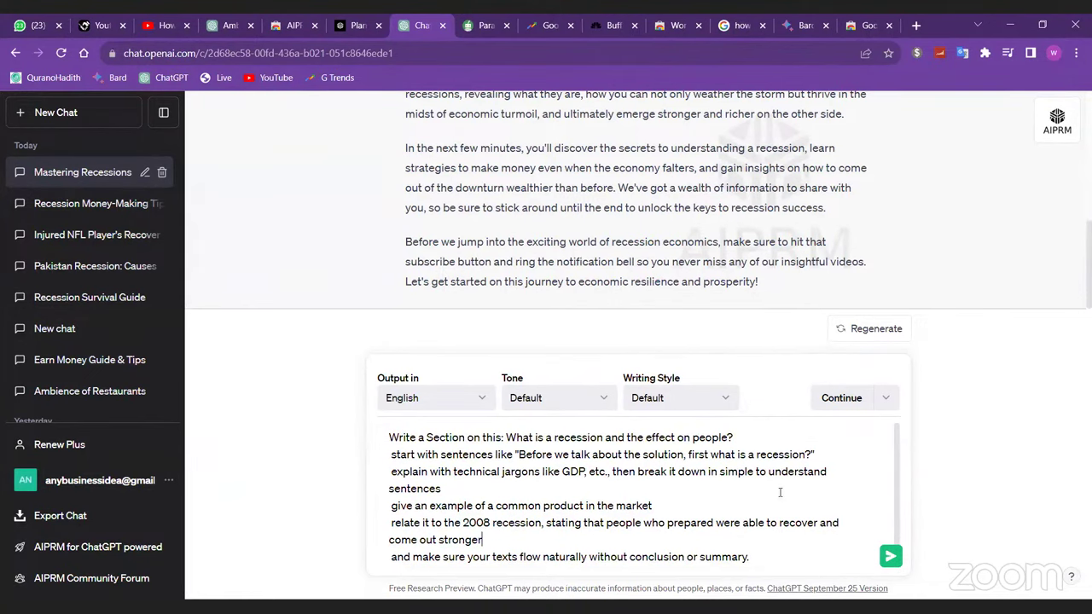
left_click(888, 557)
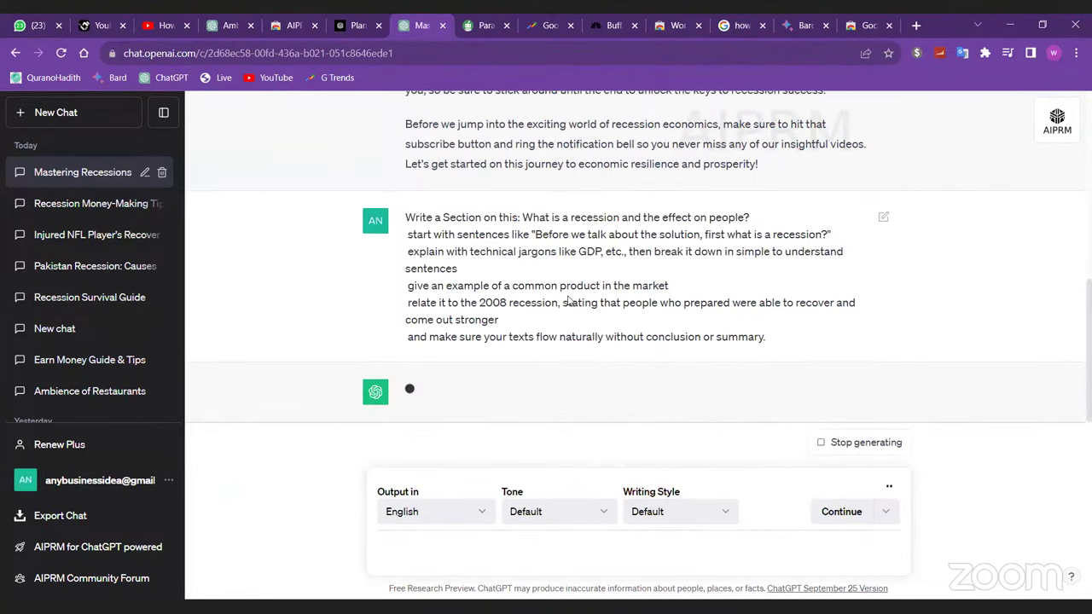
- Examine how the generated recession section follows on from the video intro and the section prompt
scroll(560, 292, "up", 2)
scroll(560, 293, "up", 2)
scroll(554, 313, "down", 5)
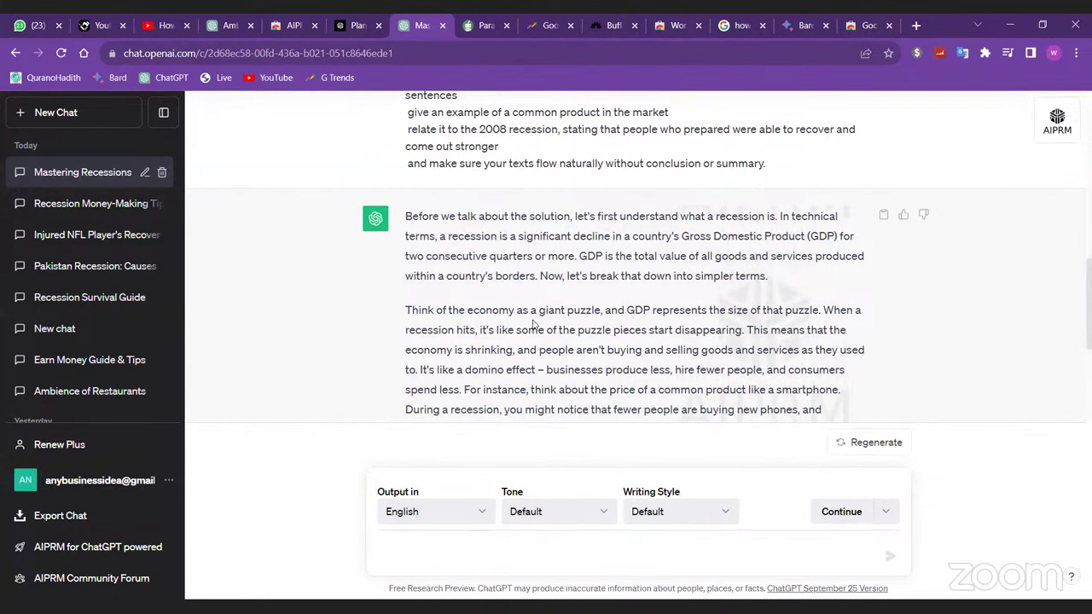
scroll(535, 324, "up", 10)
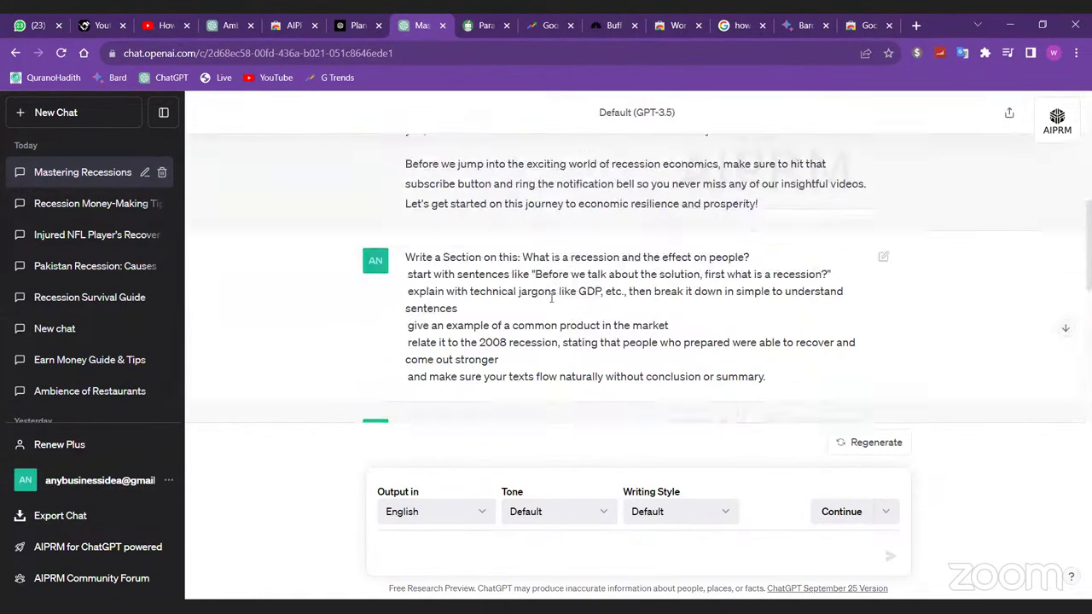
scroll(546, 290, "down", 3)
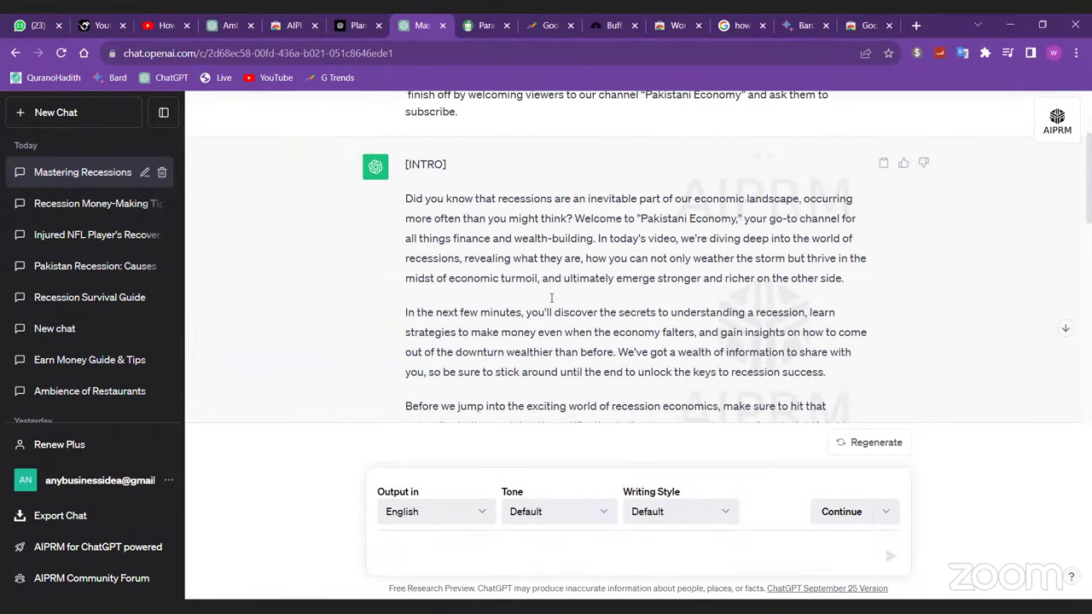
scroll(540, 273, "down", 1)
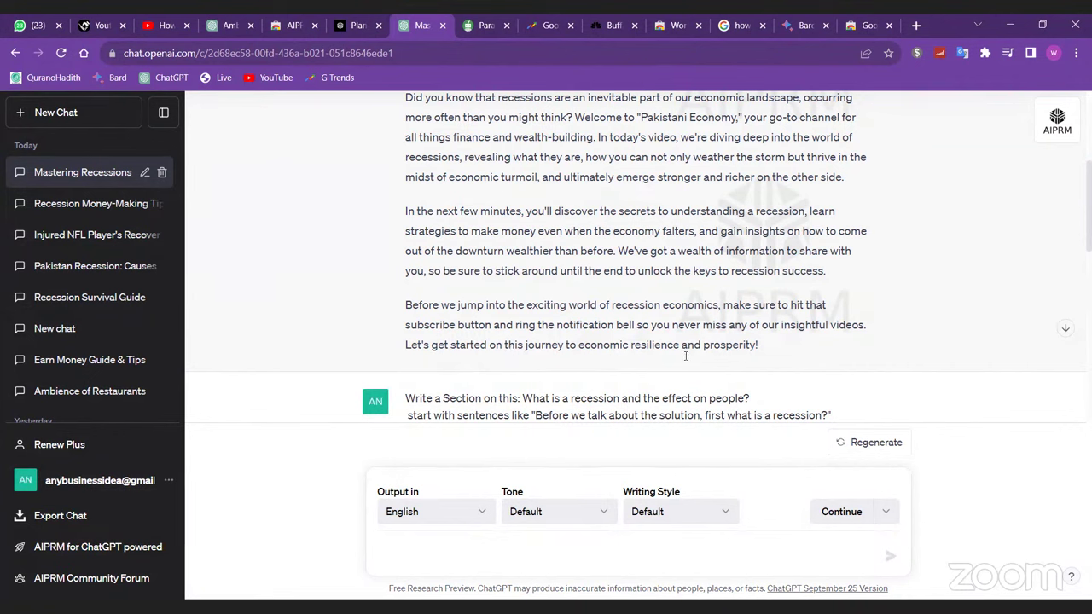
scroll(685, 357, "down", 4)
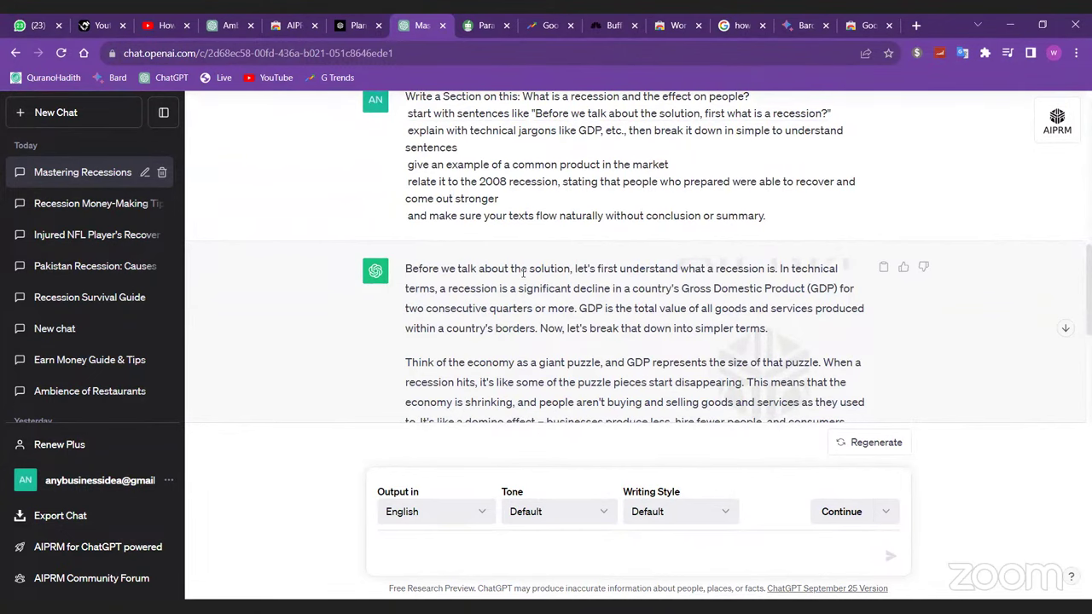
scroll(524, 271, "down", 2)
scroll(651, 144, "up", 2)
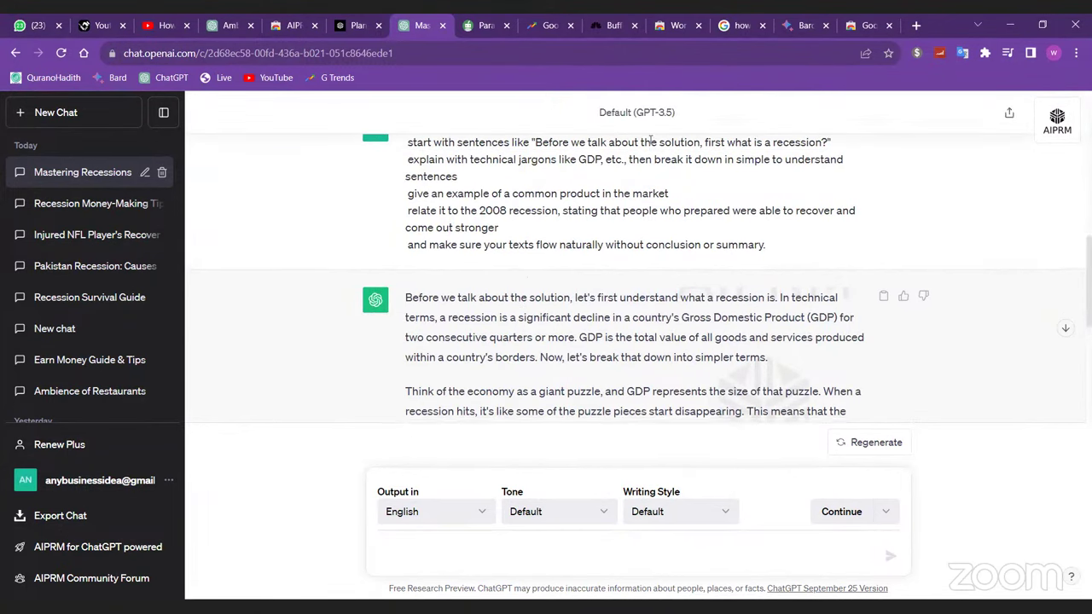
- Open Google Docs at doc.google.com in a new browser tab and create a blank document
left_click(915, 25)
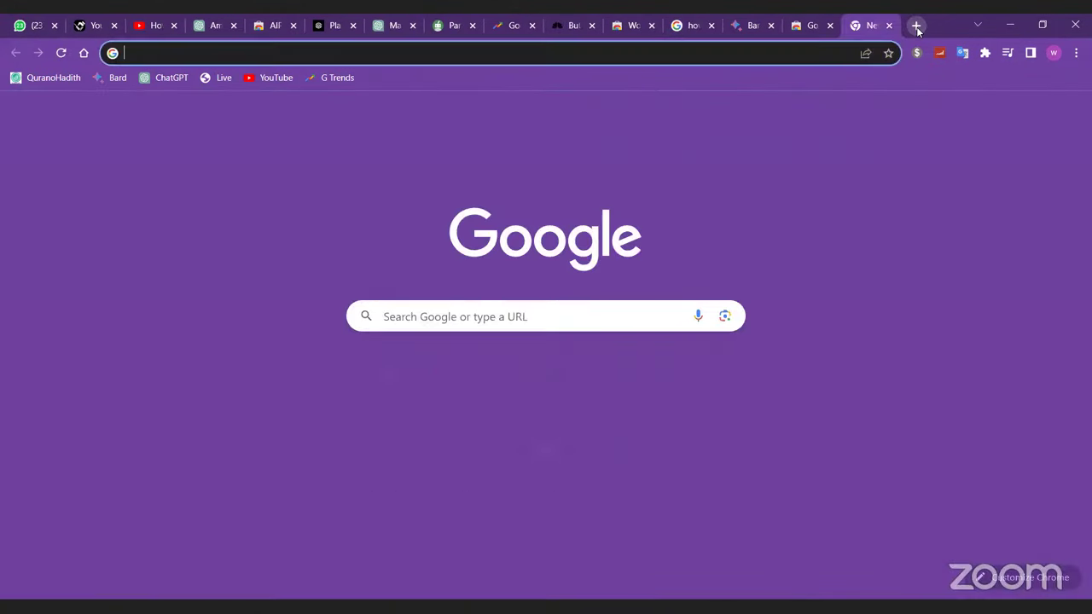
type("doc")
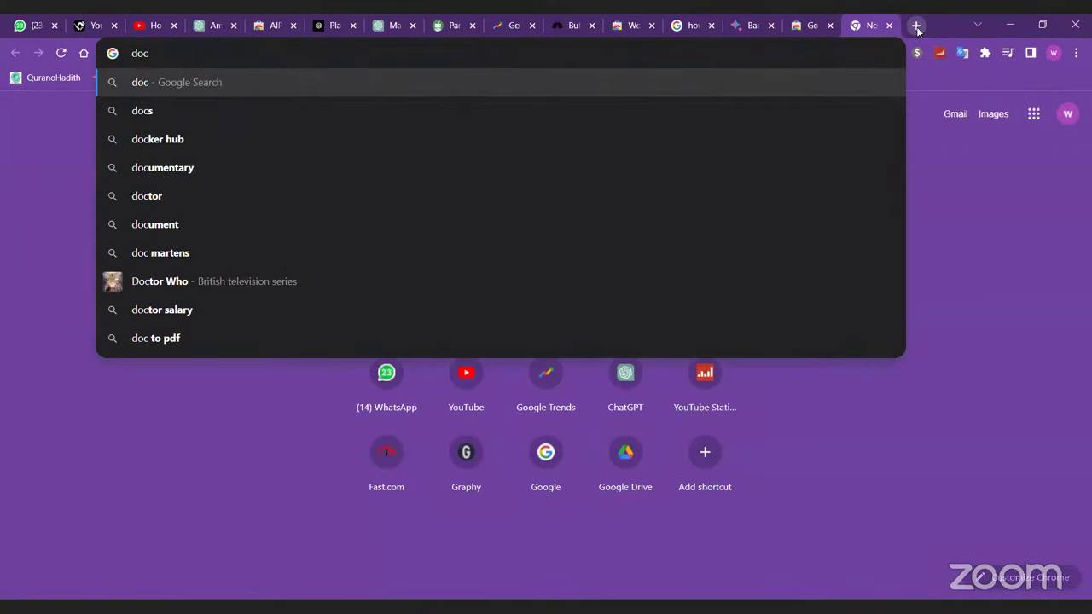
type(".goog")
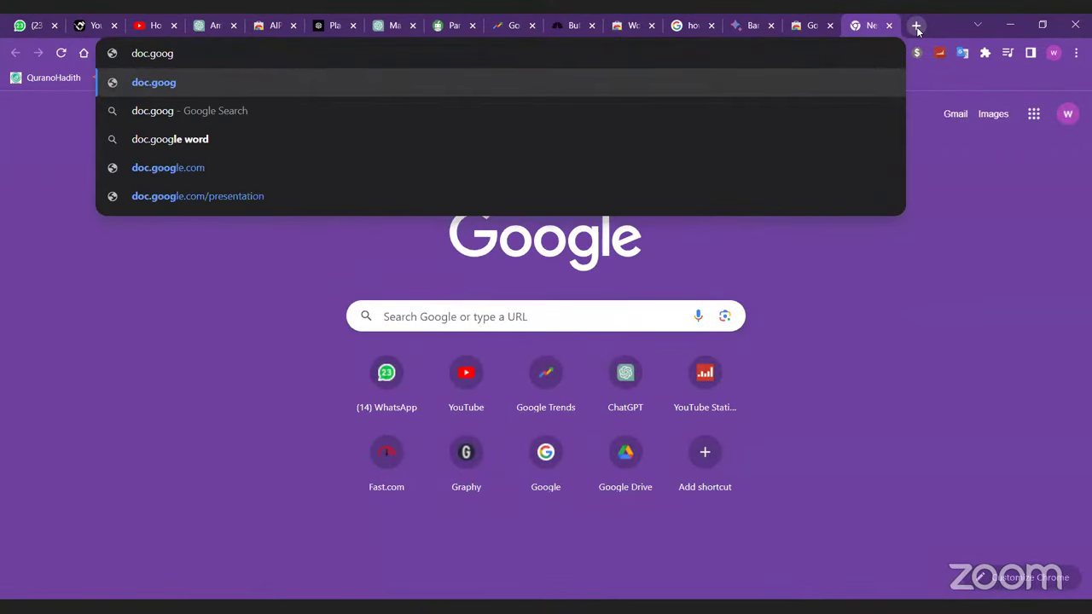
key("Down")
key("Down")
key("Down")
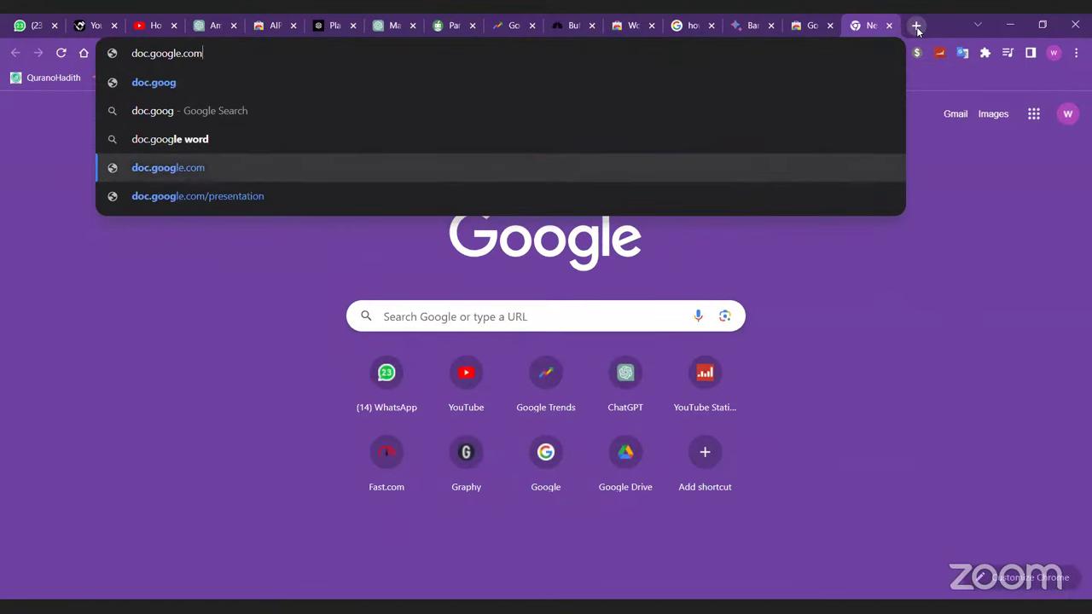
key("Return")
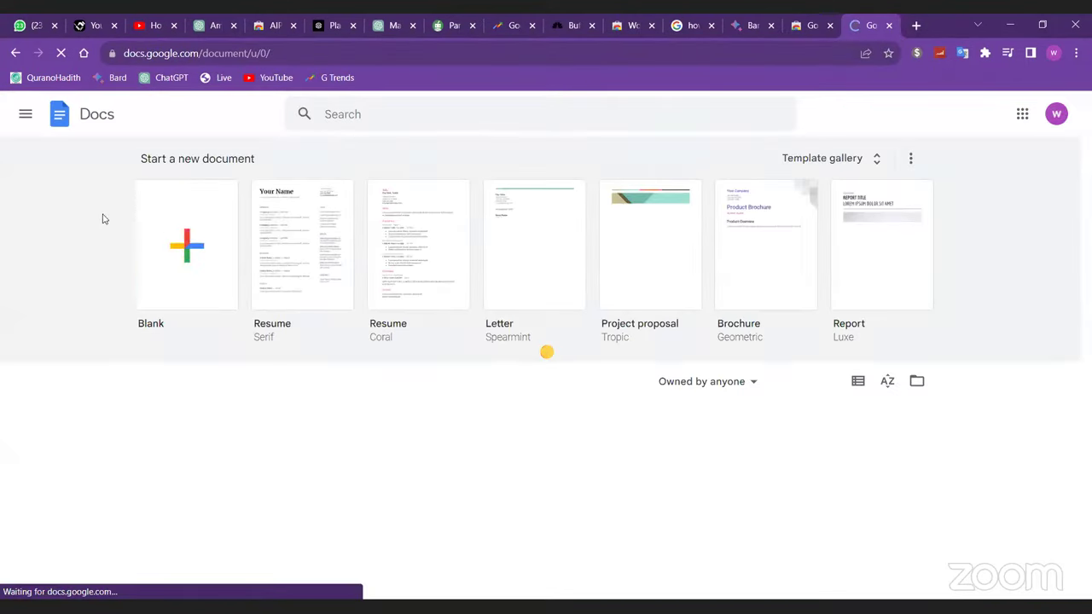
left_click(168, 238)
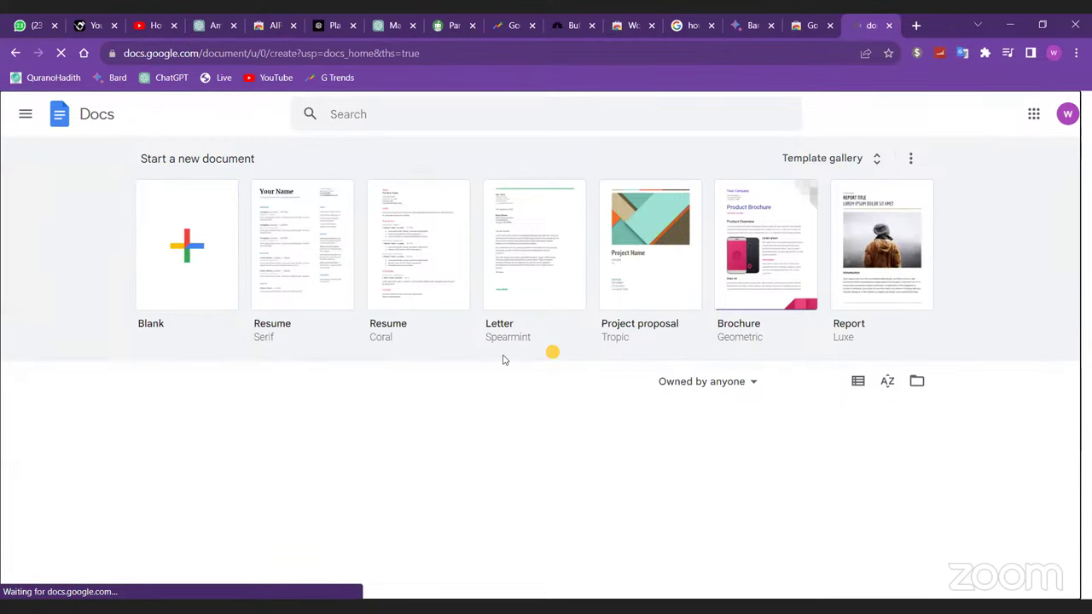
- Return to ChatGPT and count the words of the whole generated recession section, from "Before we talk about the solution" to its last sentence, with Word Counter Plus
left_click(373, 19)
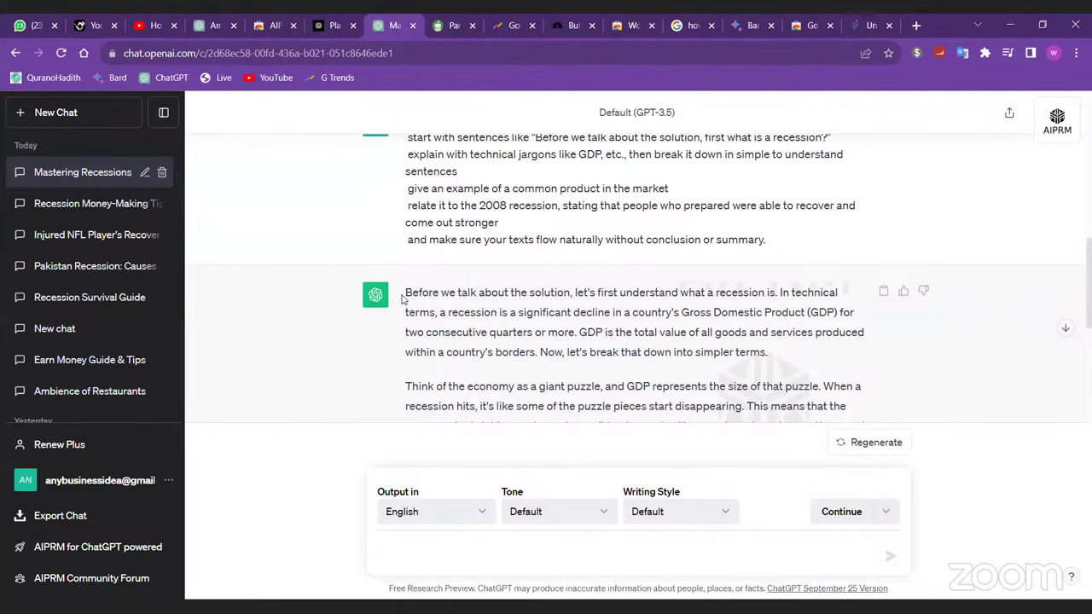
left_click_drag(403, 295, 582, 240)
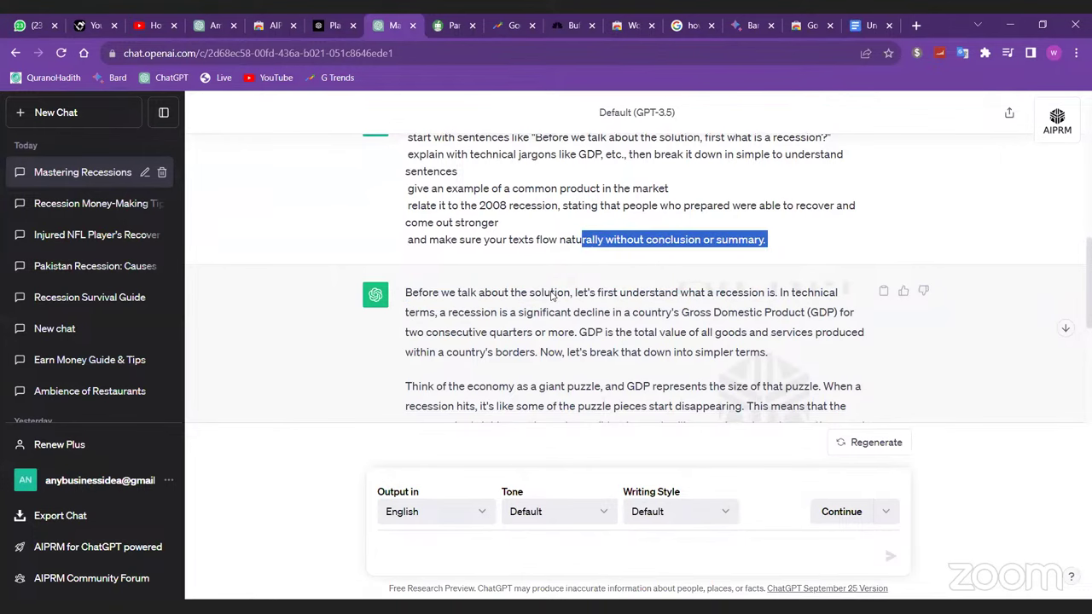
scroll(550, 294, "up", 3)
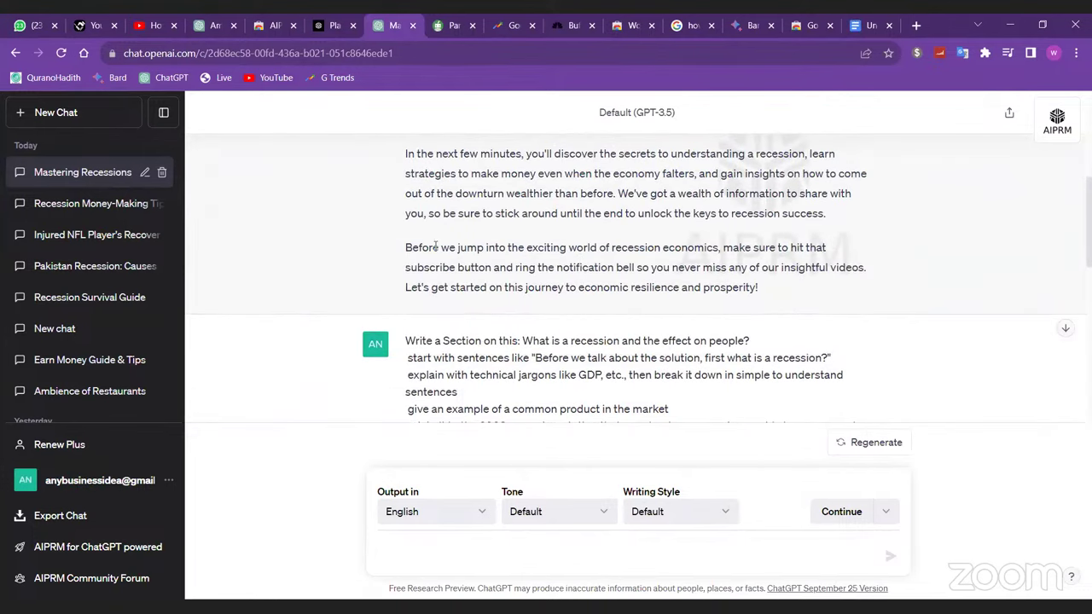
left_click_drag(407, 247, 546, 267)
scroll(550, 264, "down", 4)
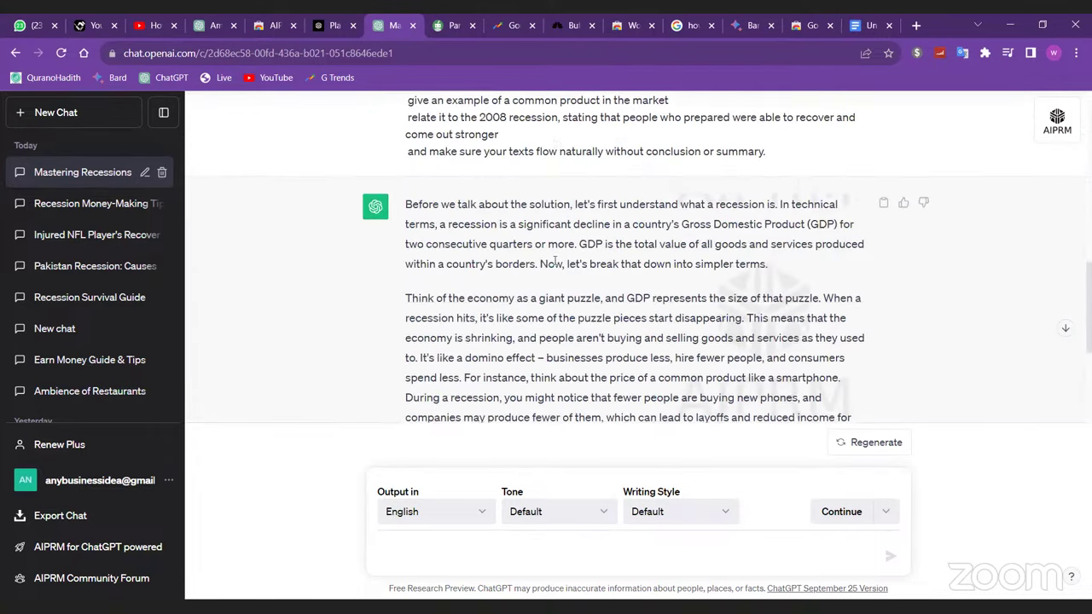
scroll(555, 261, "down", 3)
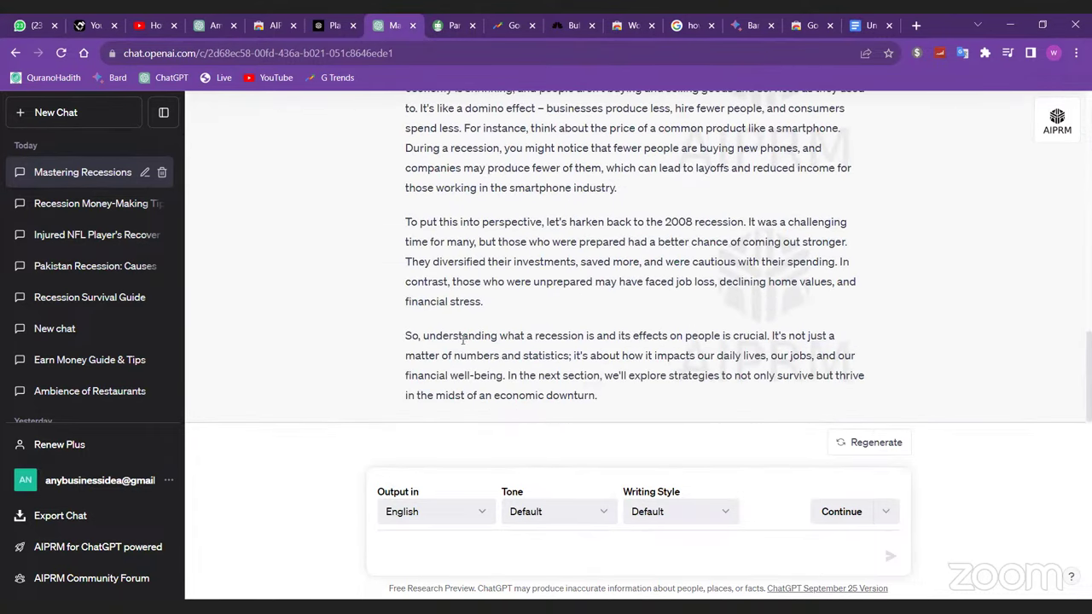
left_click_drag(595, 396, 405, 254)
right_click(454, 263)
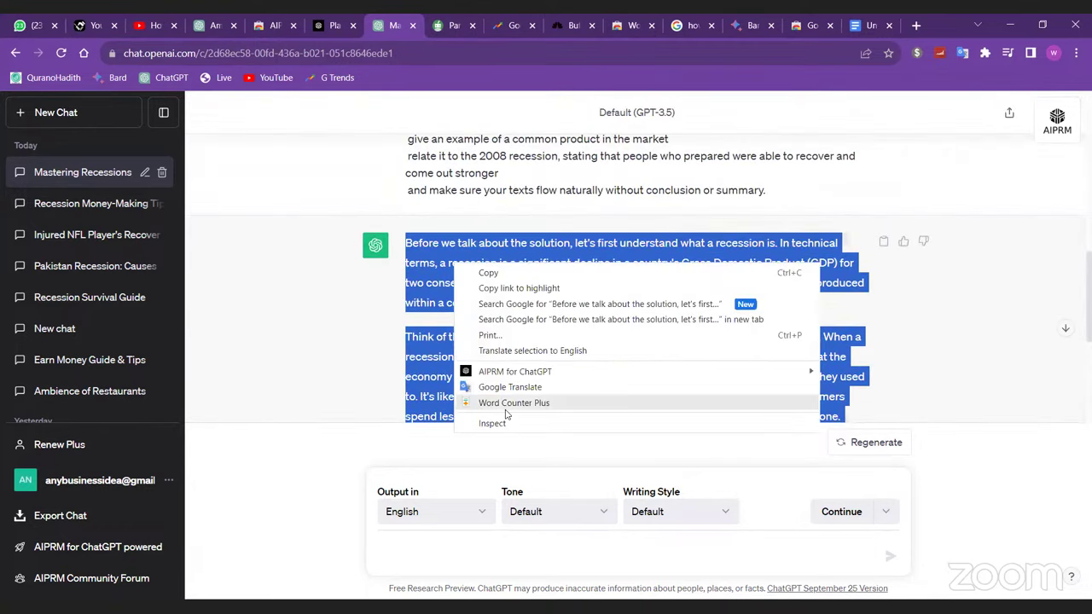
left_click(505, 411)
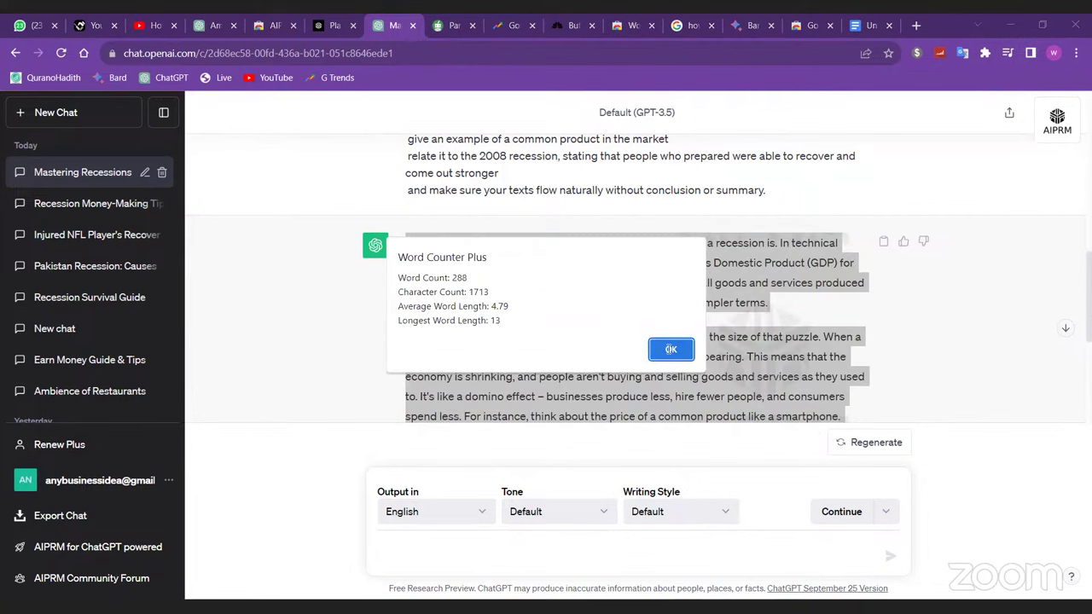
left_click(671, 349)
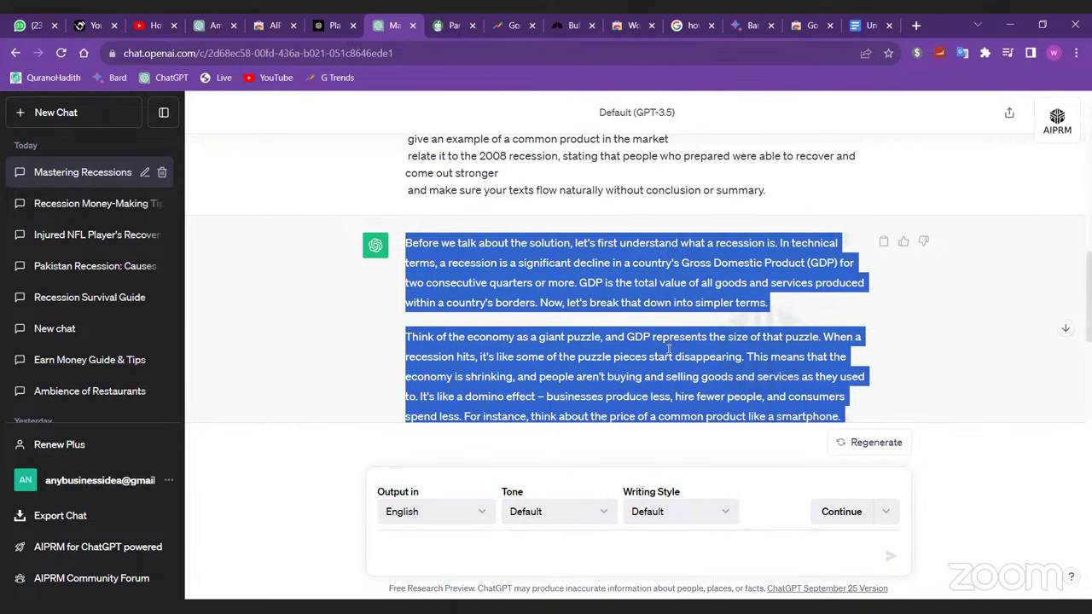
scroll(671, 348, "down", 3)
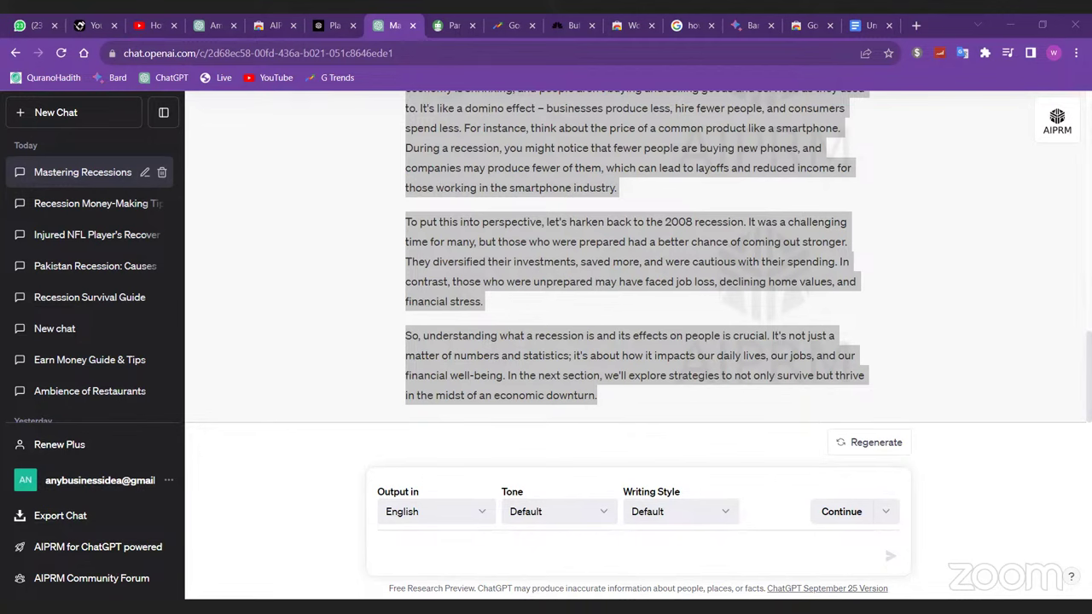
- Submit the prompt requesting a list of 10 ways to make money during a recession, without the template's "After Getting Result" note
left_click(465, 548)
key("ctrl+v")
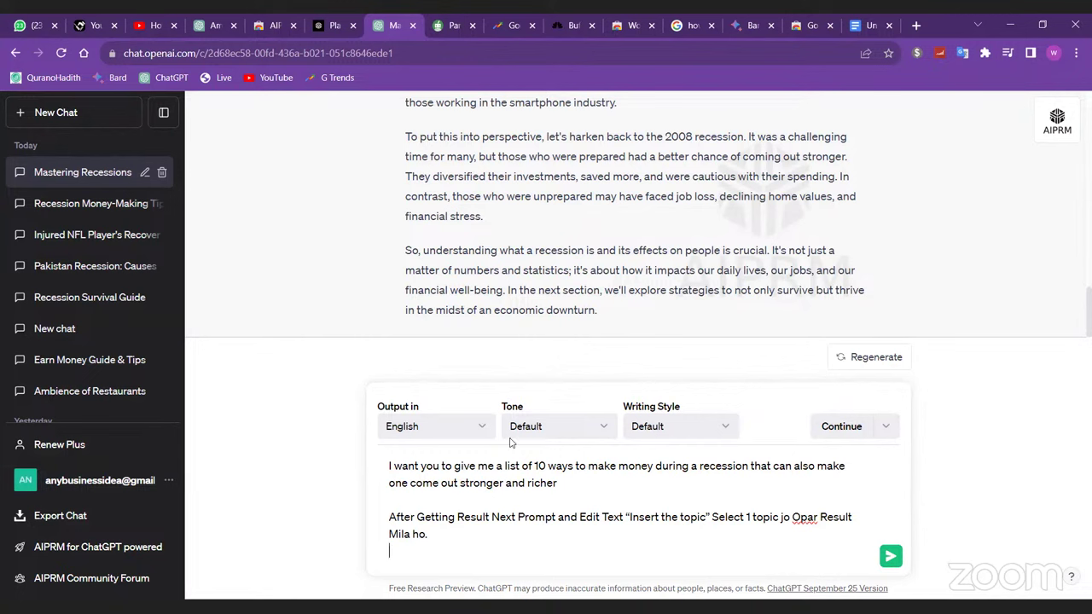
left_click_drag(558, 482, 383, 465)
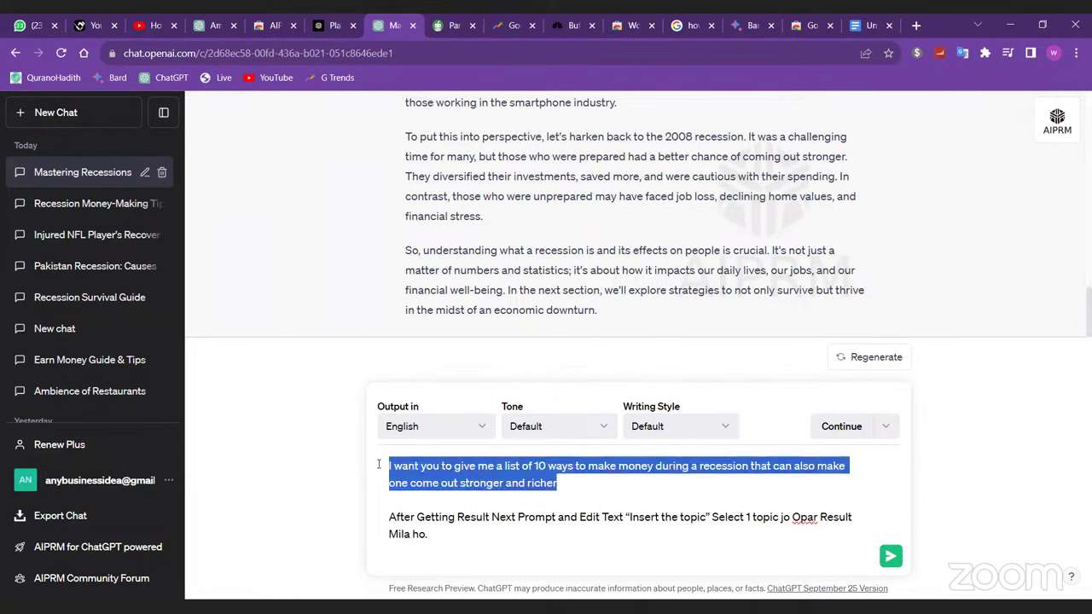
left_click(474, 471)
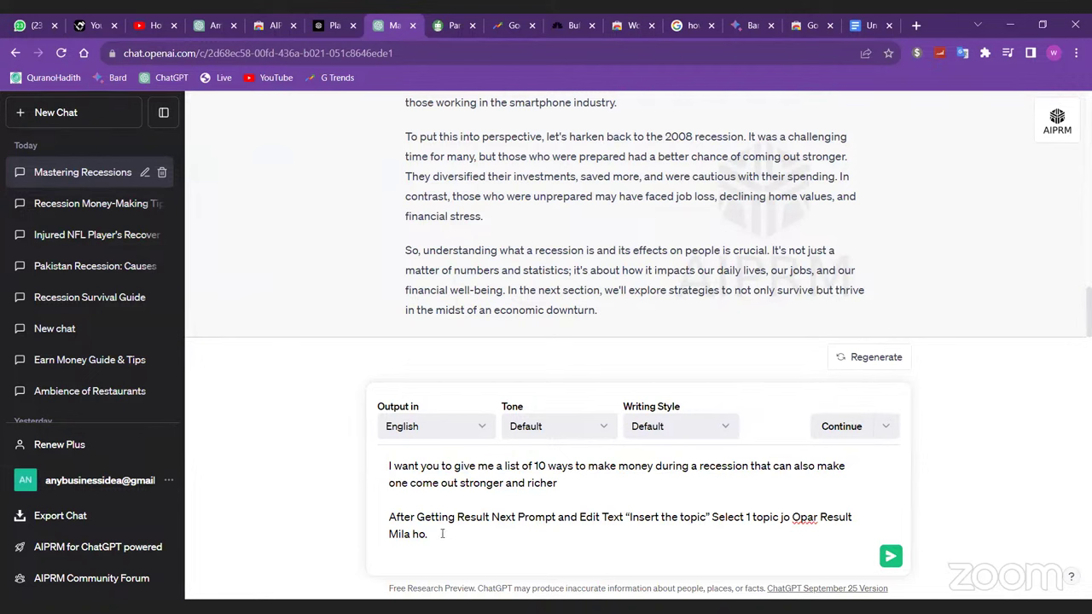
left_click_drag(455, 532, 372, 521)
key("BackSpace")
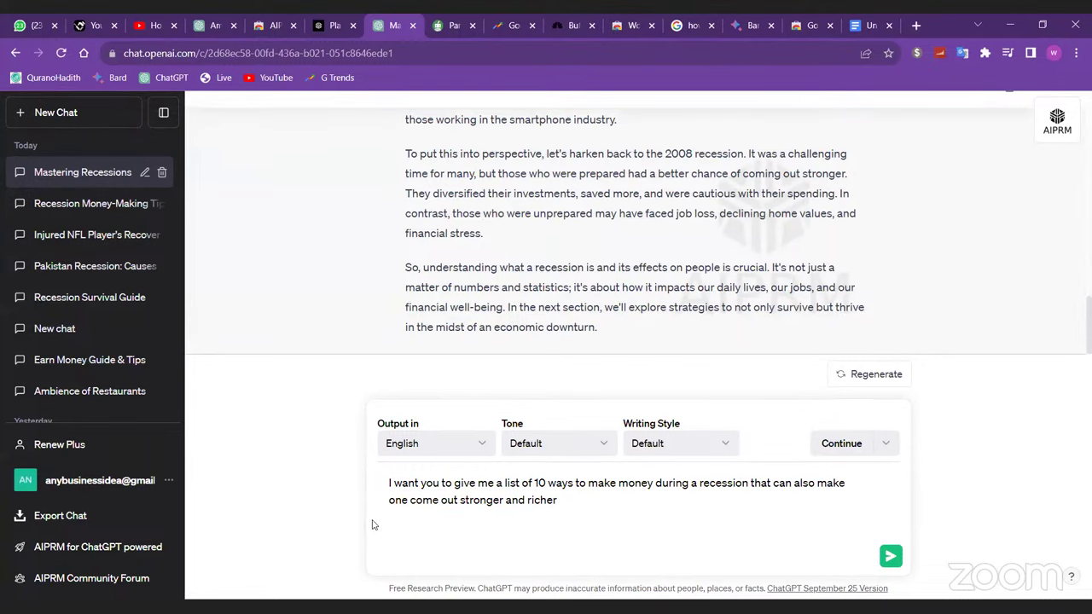
key("BackSpace")
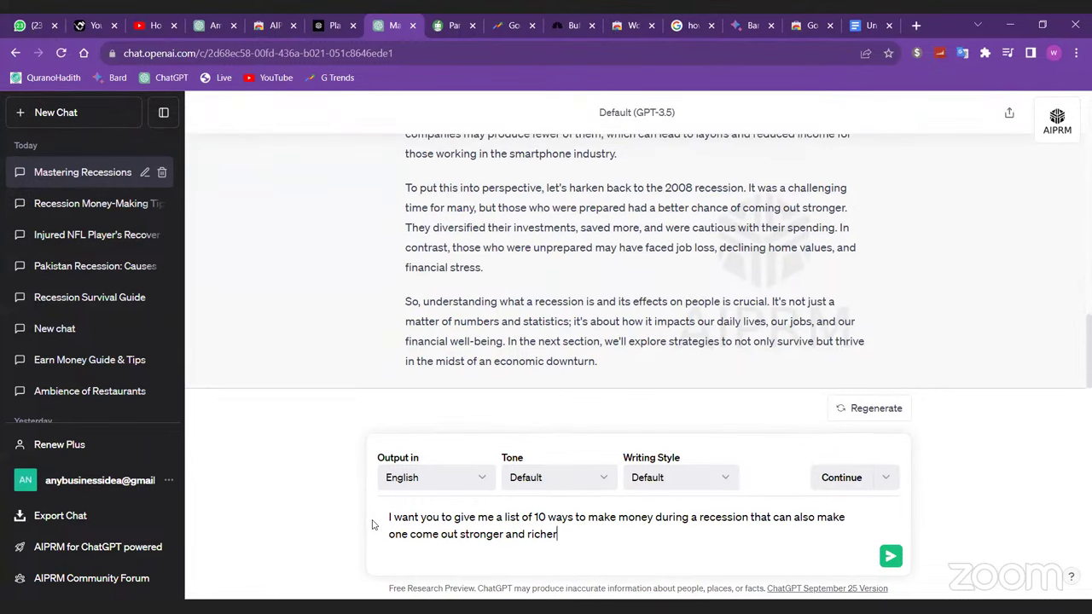
key("Return")
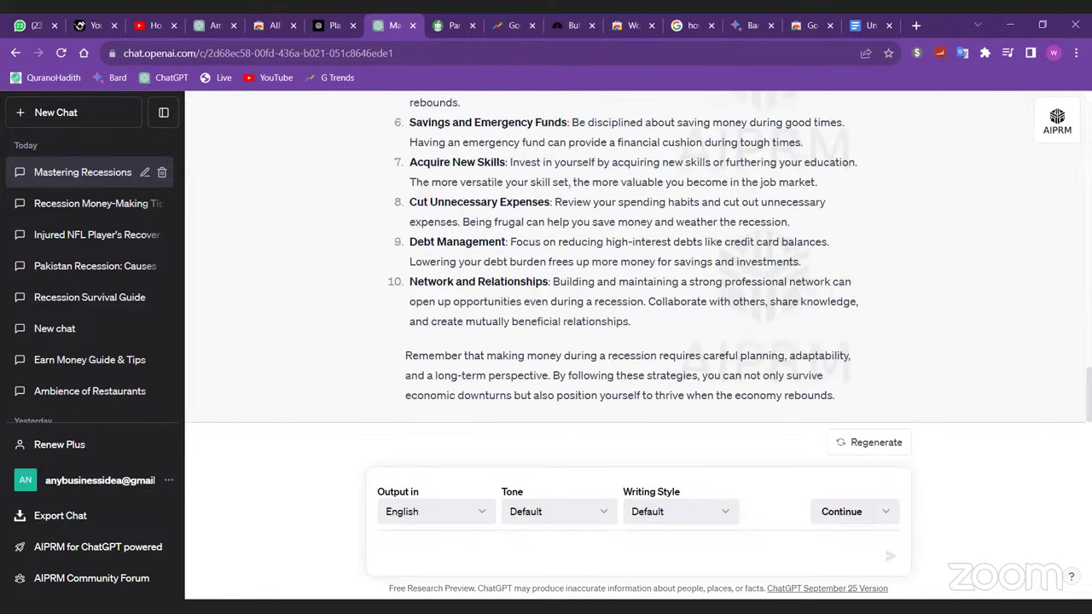
- Paste the "Now write a section on this subtopic" prompt template and look through the ten money-making ideas for a topic
key("ctrl+v")
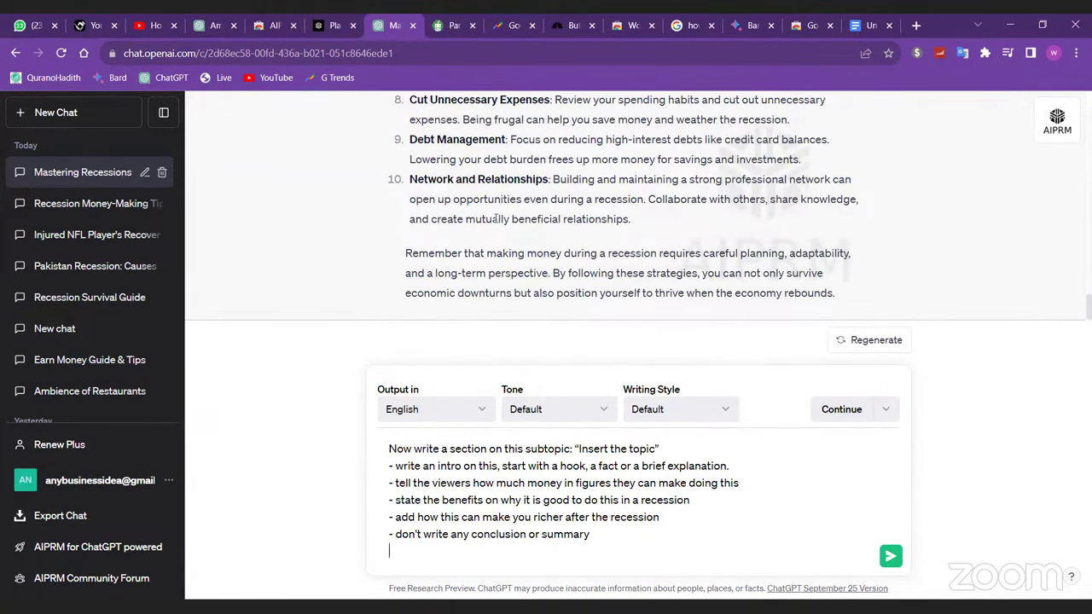
scroll(507, 203, "up", 1)
scroll(507, 203, "up", 4)
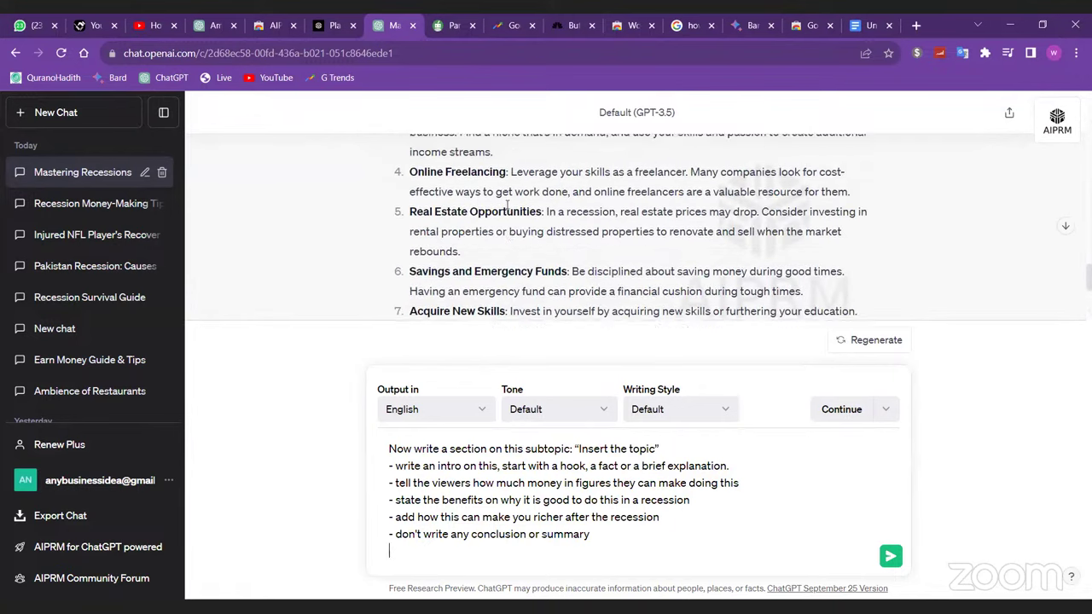
scroll(509, 206, "up", 2)
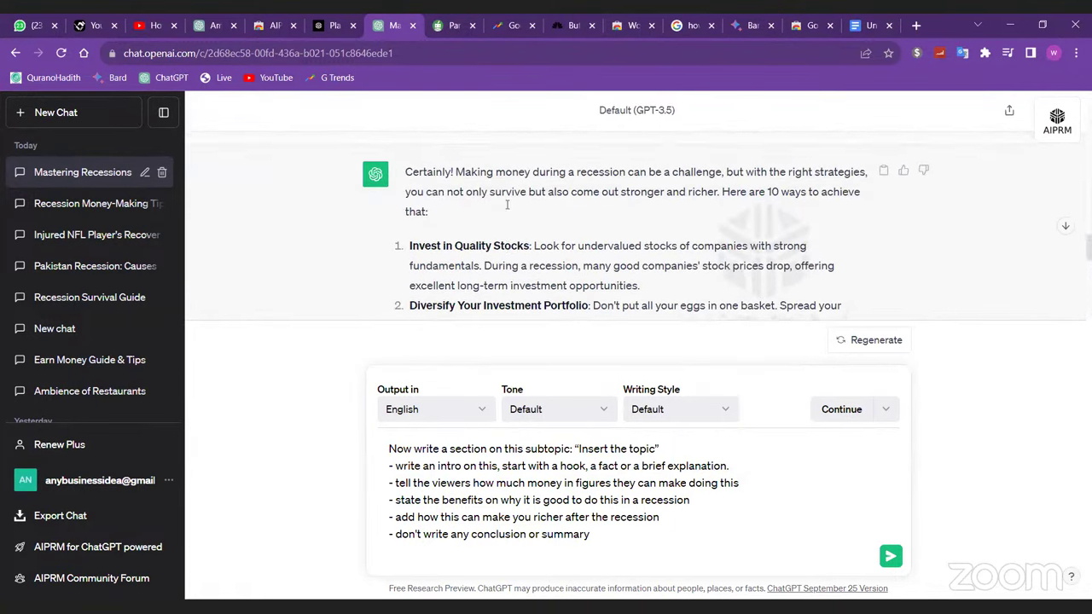
scroll(497, 221, "down", 1)
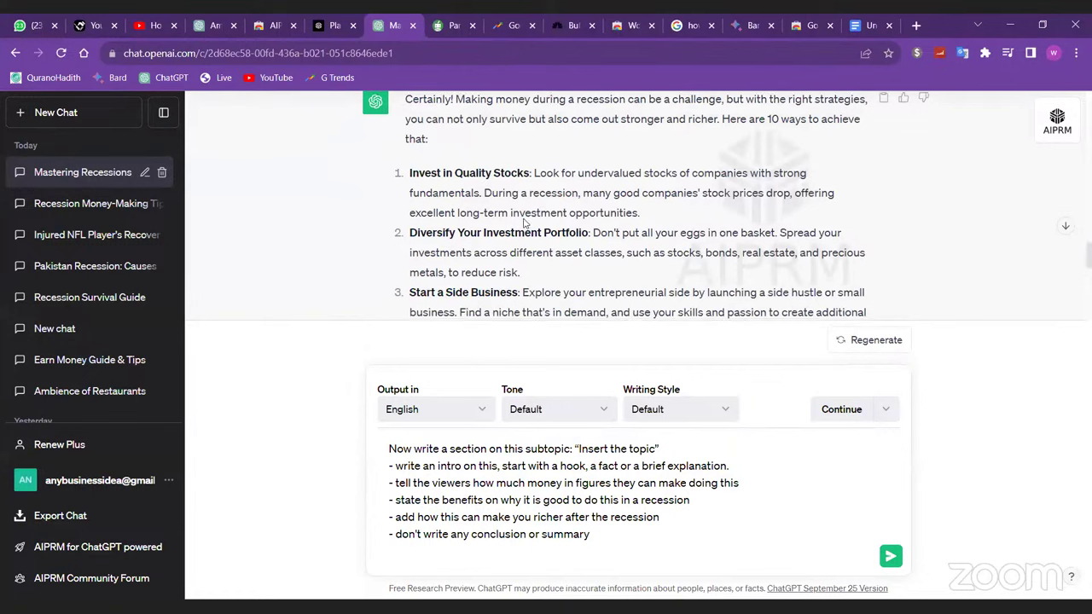
scroll(509, 240, "down", 1)
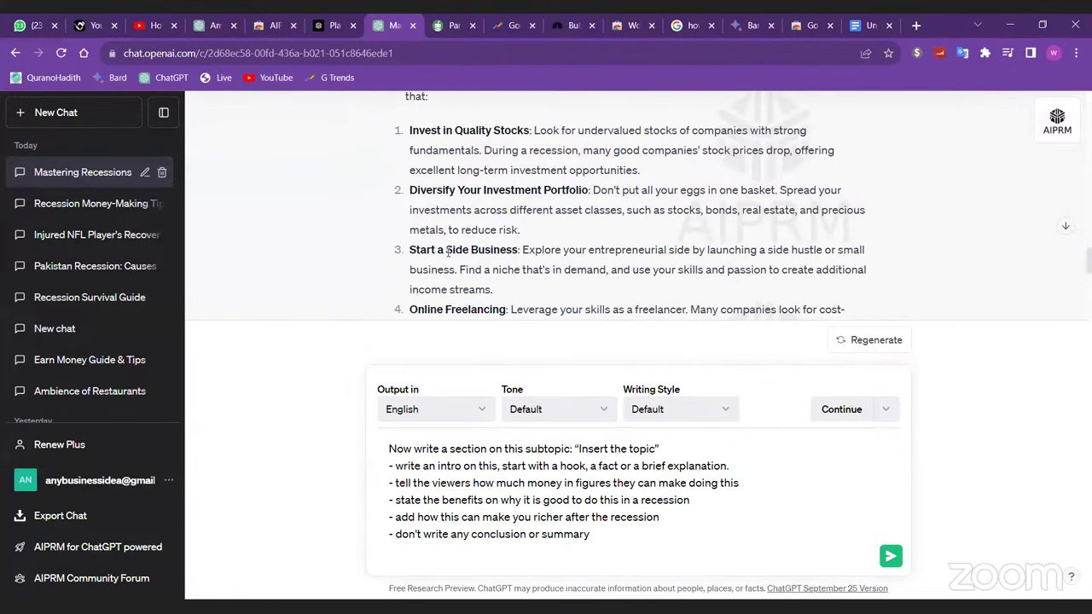
scroll(503, 250, "down", 2)
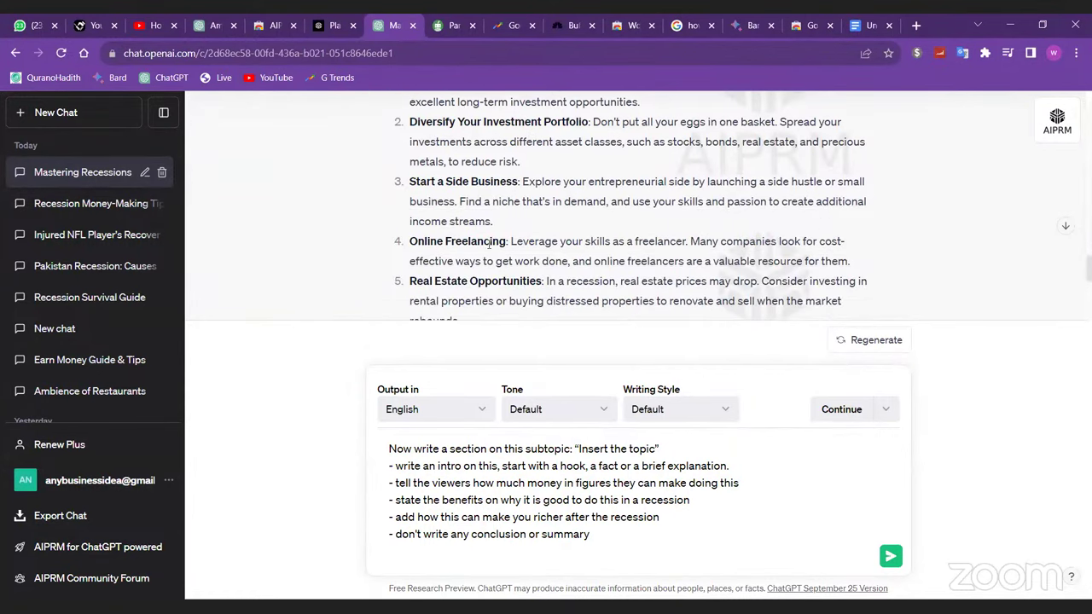
scroll(480, 252, "down", 2)
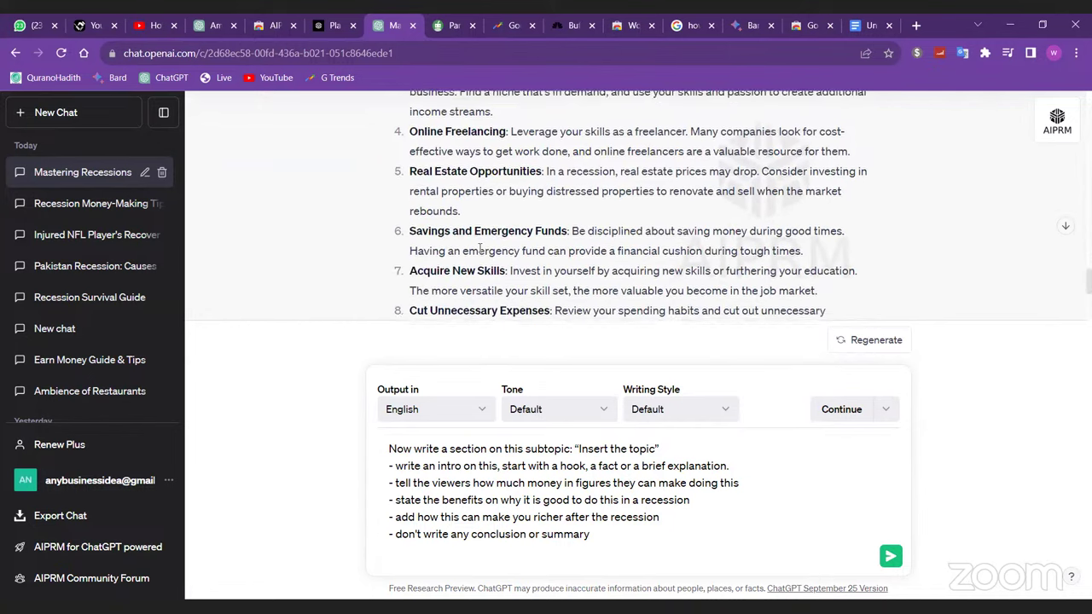
scroll(525, 227, "down", 3)
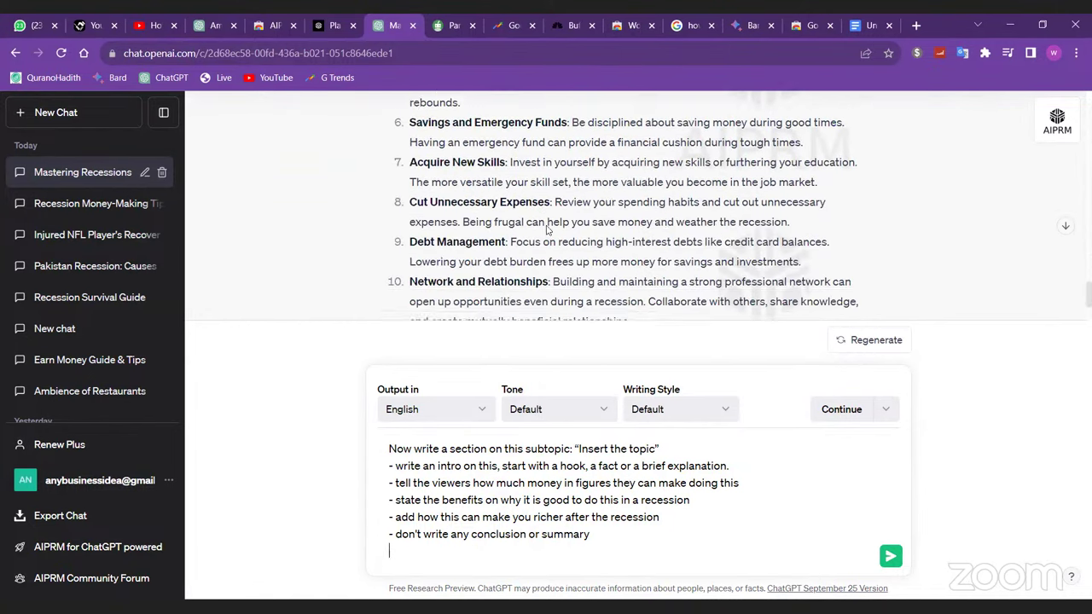
scroll(546, 228, "up", 3)
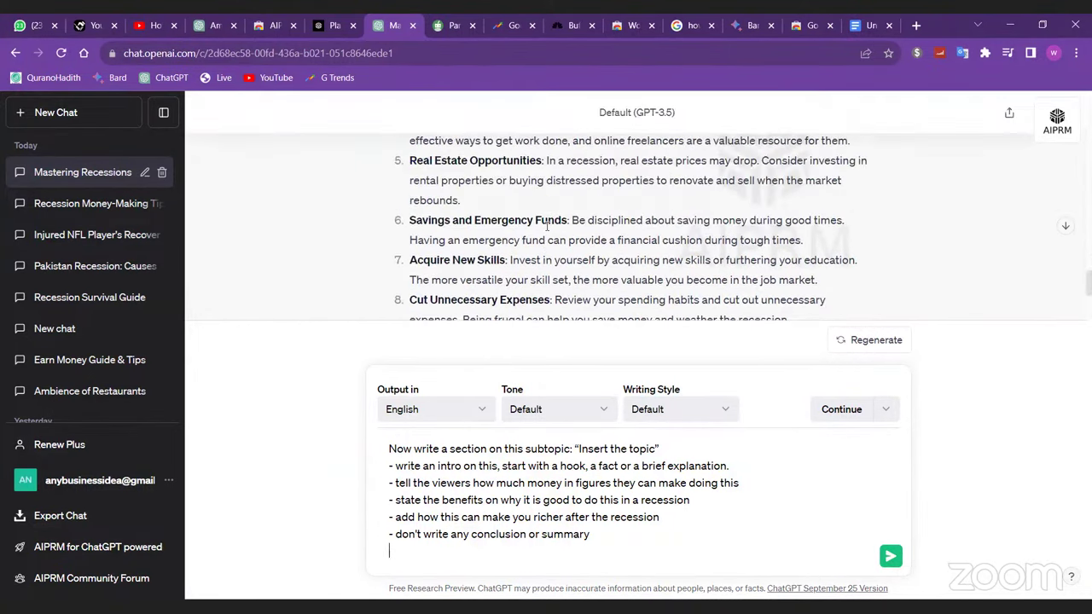
scroll(546, 226, "up", 1)
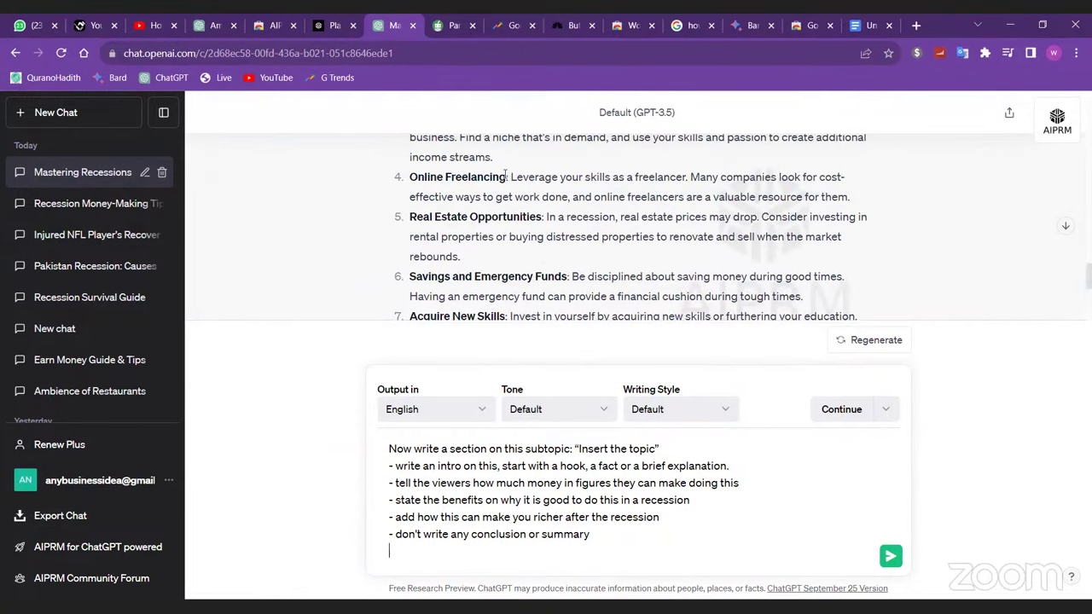
- Copy "Online Freelancing" from the fourth idea and replace the "Insert the topic" placeholder in the prompt with it
left_click_drag(507, 177, 409, 176)
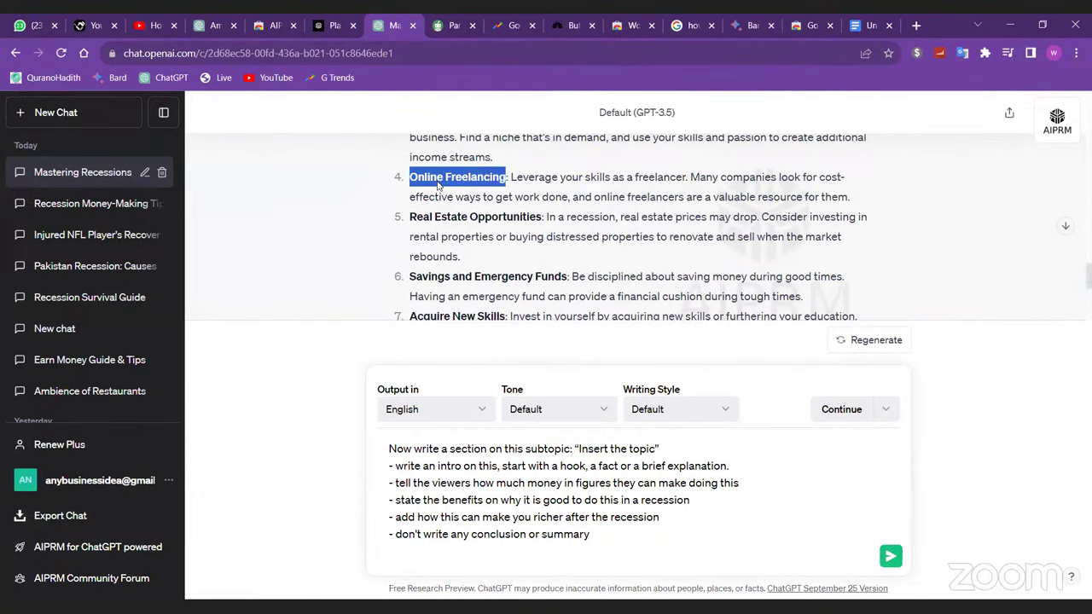
right_click(438, 185)
left_click(471, 192)
left_click(578, 448)
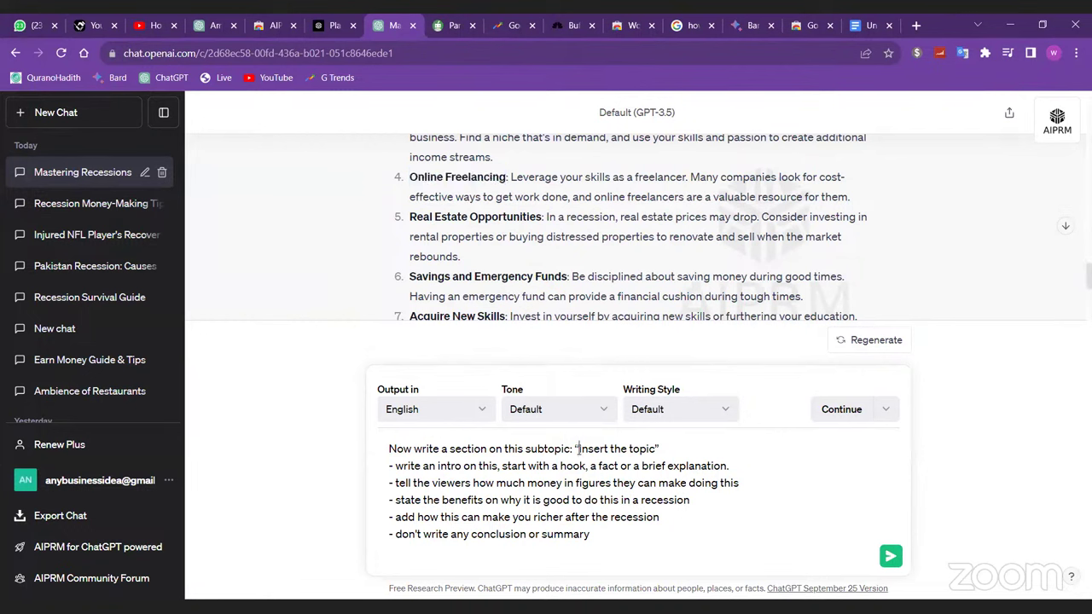
left_click_drag(578, 449, 655, 449)
key("ctrl+v")
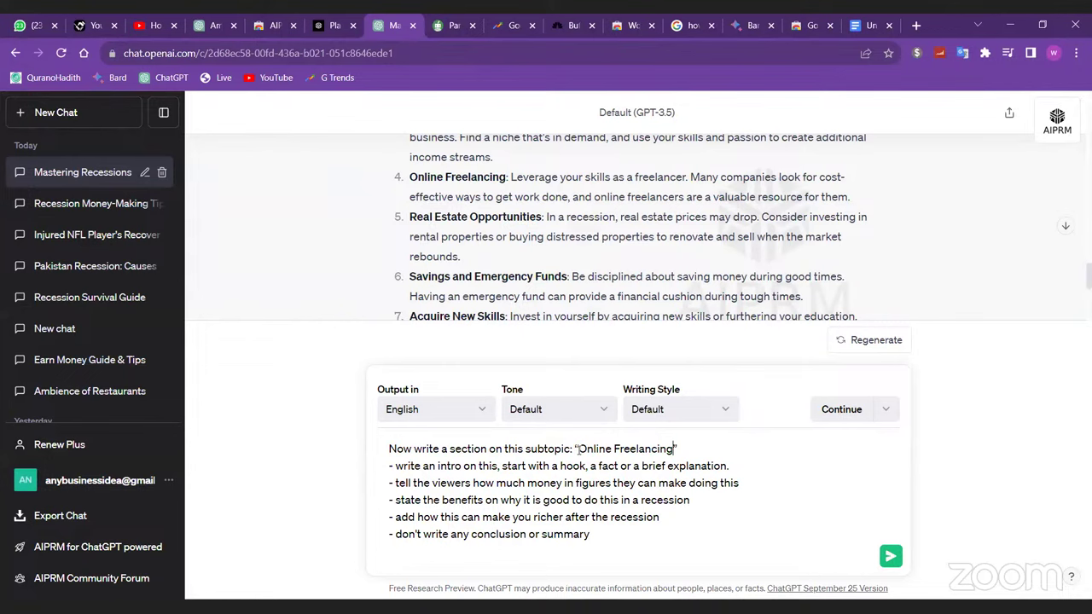
- Check the prompt's "don't write any conclusion or summary" instruction and submit the Online Freelancing section request
scroll(509, 218, "up", 4)
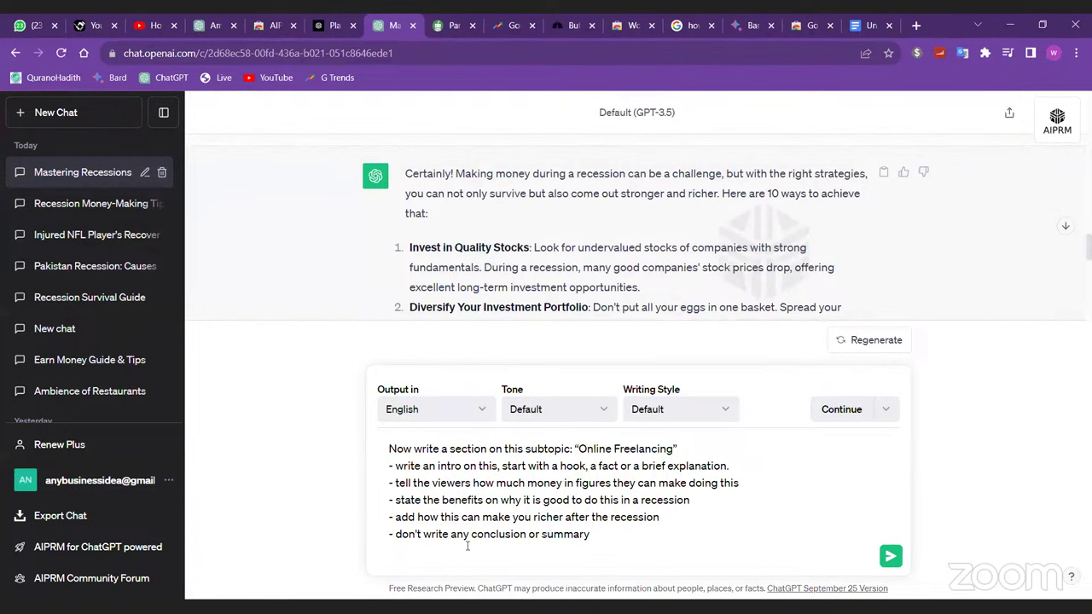
left_click_drag(594, 534, 476, 534)
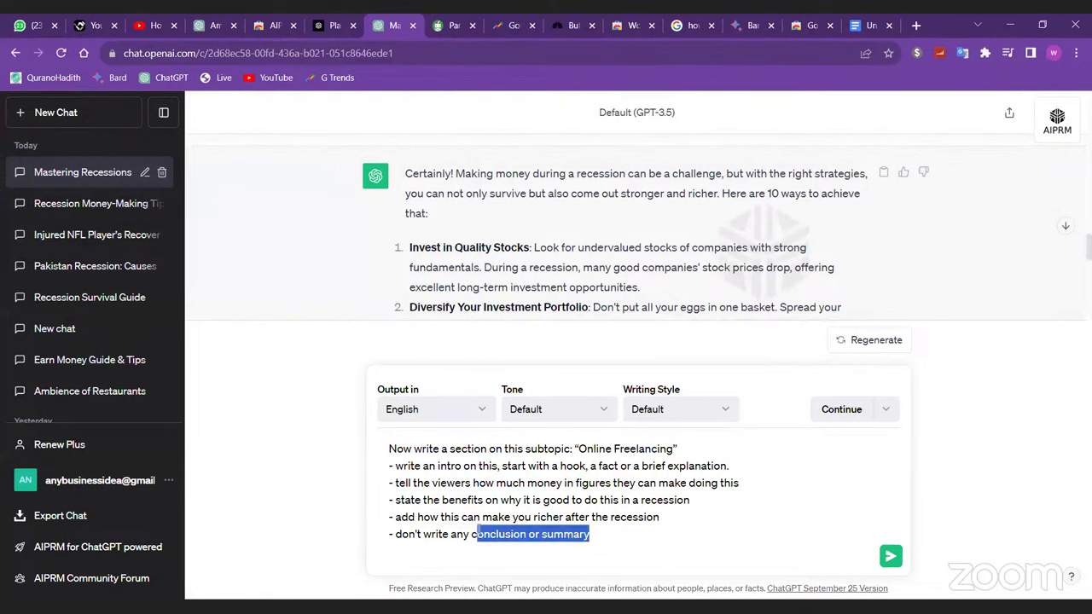
left_click(619, 533)
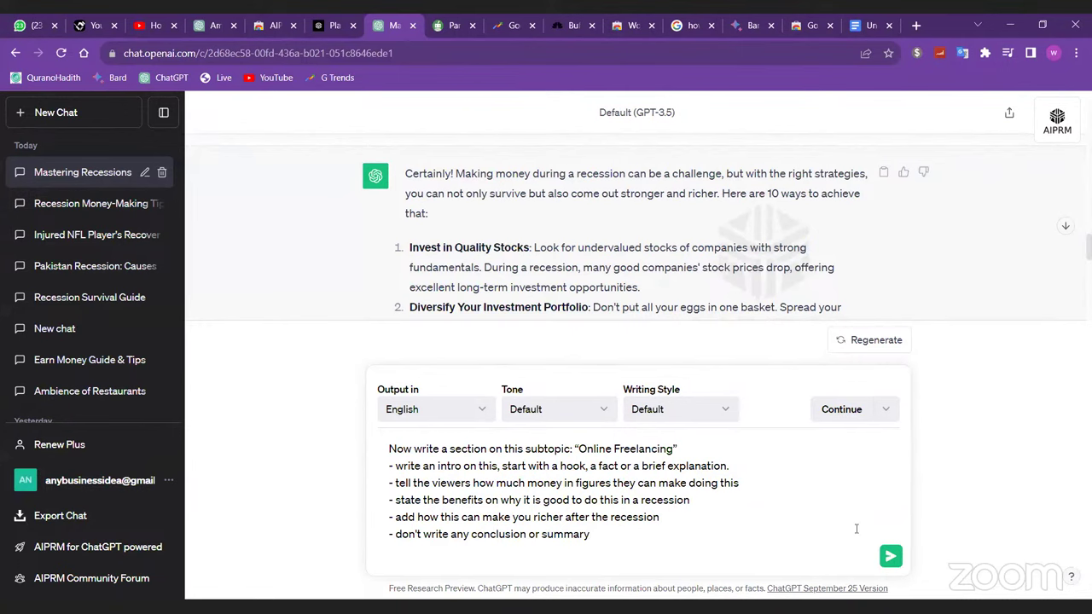
left_click(890, 556)
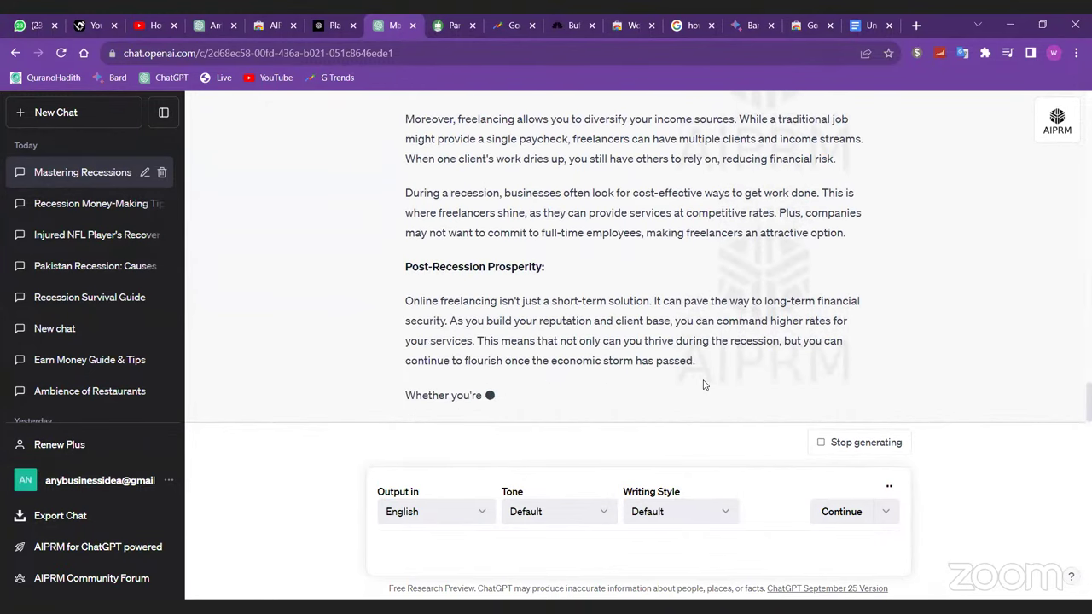
- Review the intro and "Earning Potential" parts of the generated online freelancing section
scroll(703, 385, "up", 5)
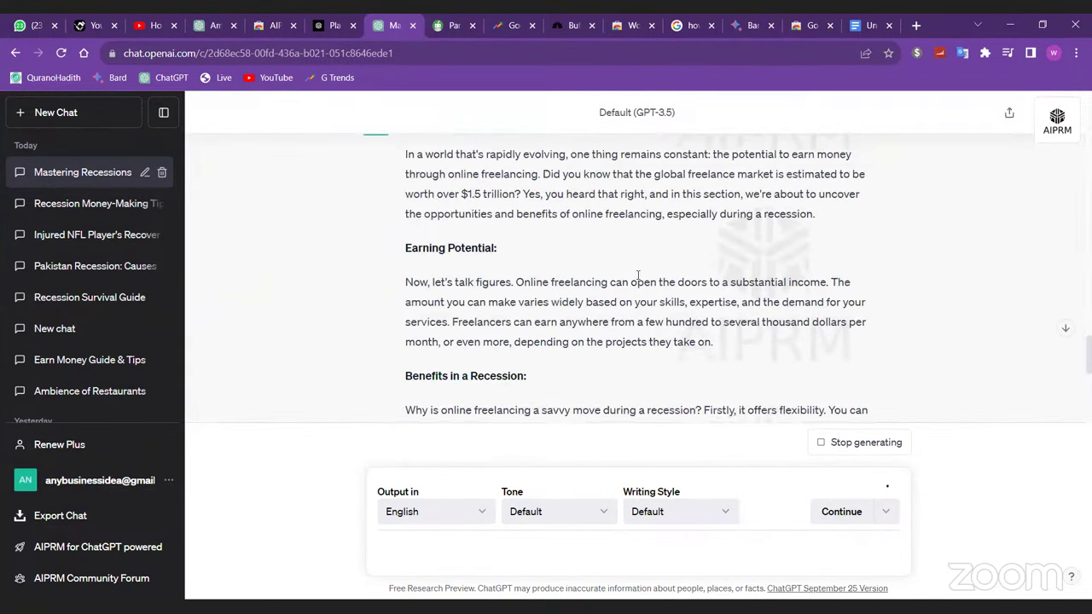
scroll(638, 275, "up", 1)
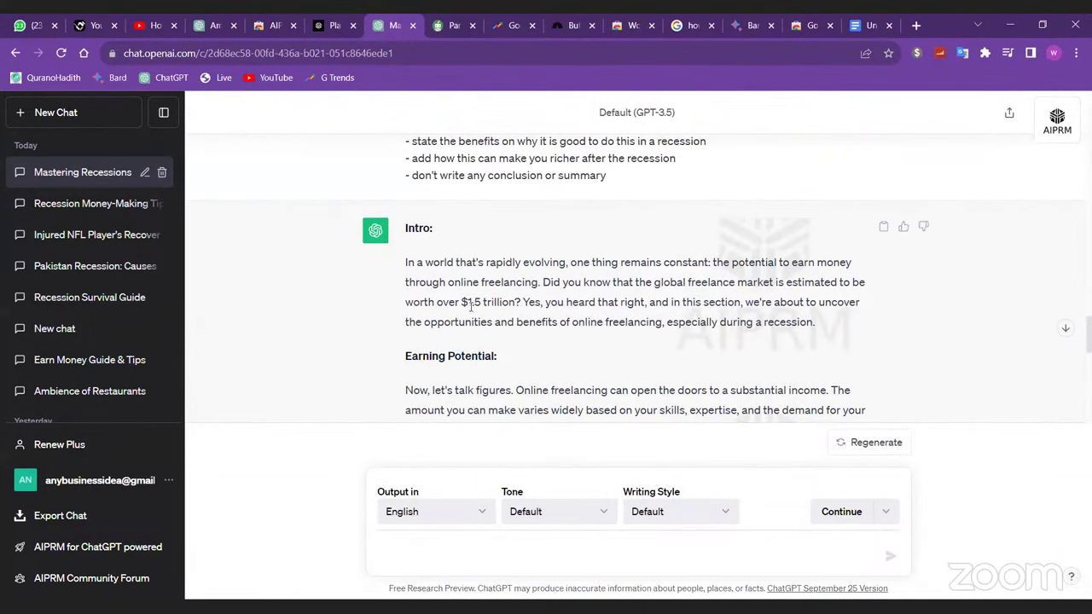
scroll(469, 325, "down", 1)
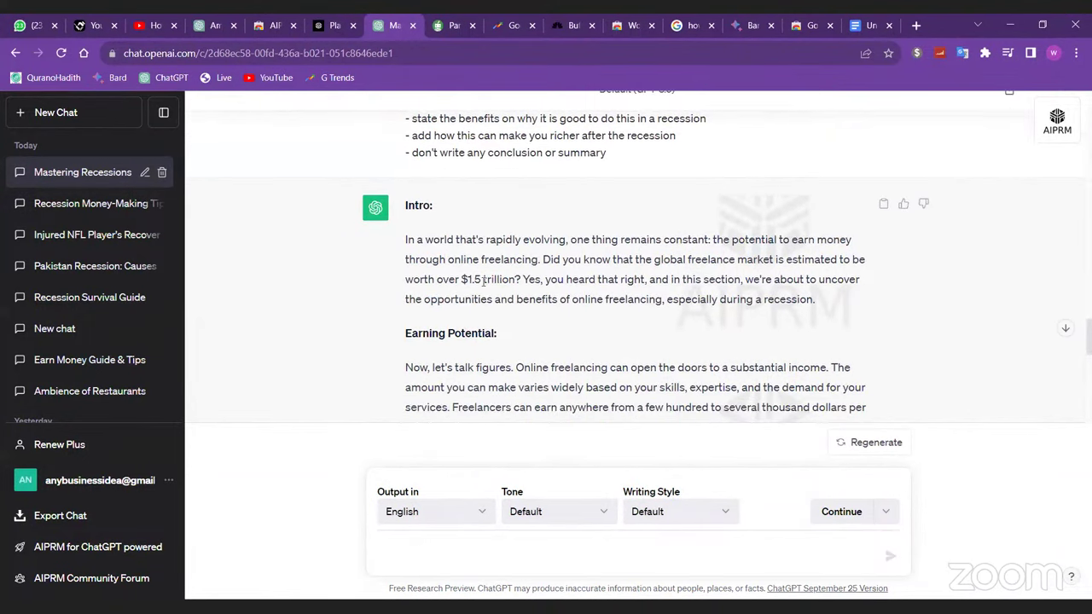
left_click_drag(411, 241, 676, 240)
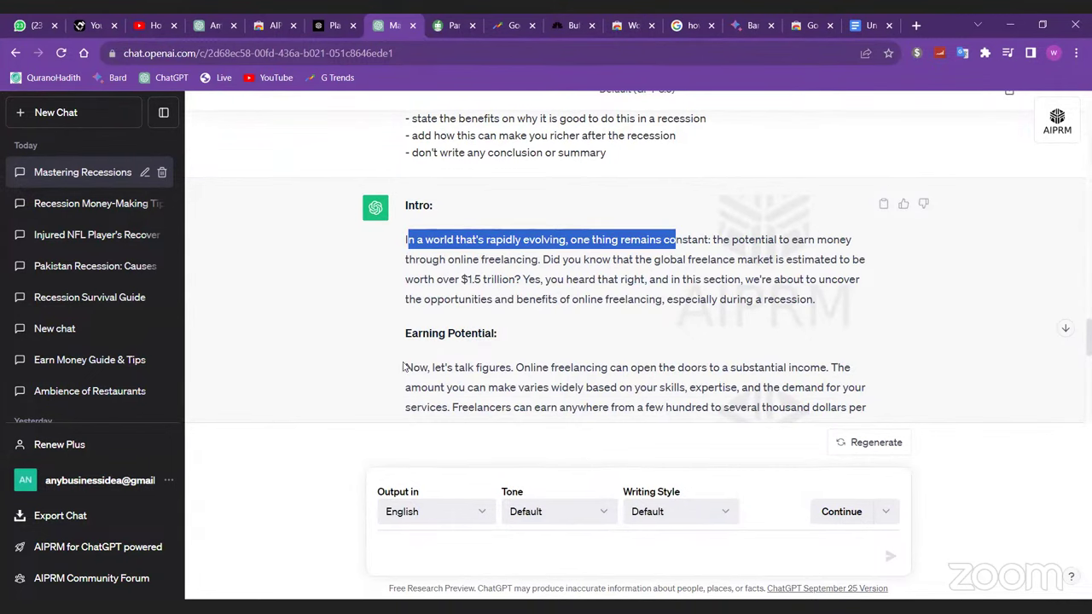
left_click_drag(403, 366, 478, 387)
left_click(478, 384)
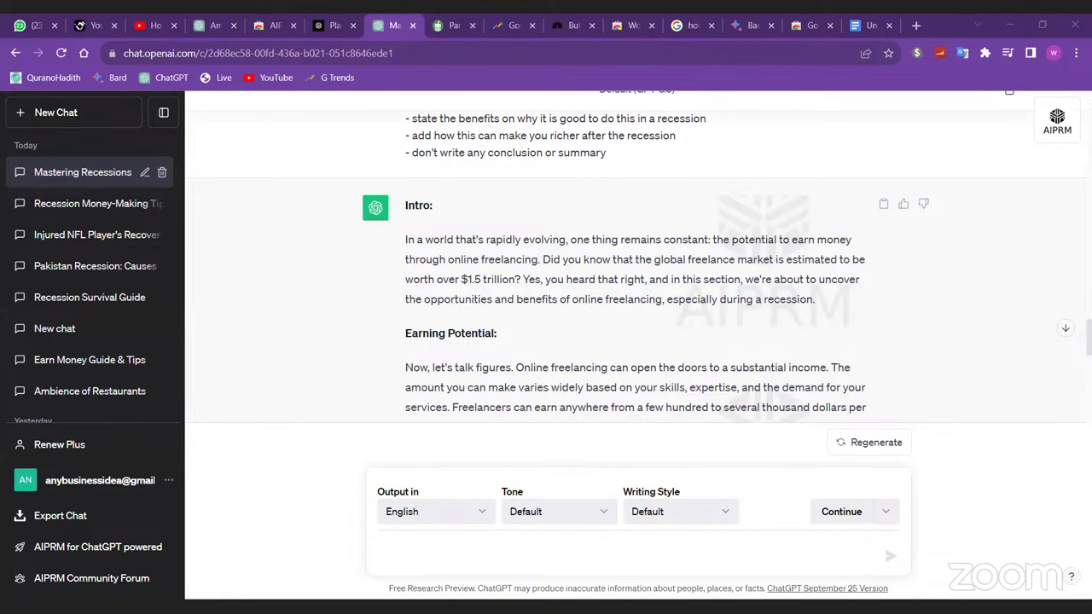
- Submit the prompt "Write me a conclusion and ask viewers to like this video and subscribe to our channel." and read the generated conclusion
left_click(481, 541)
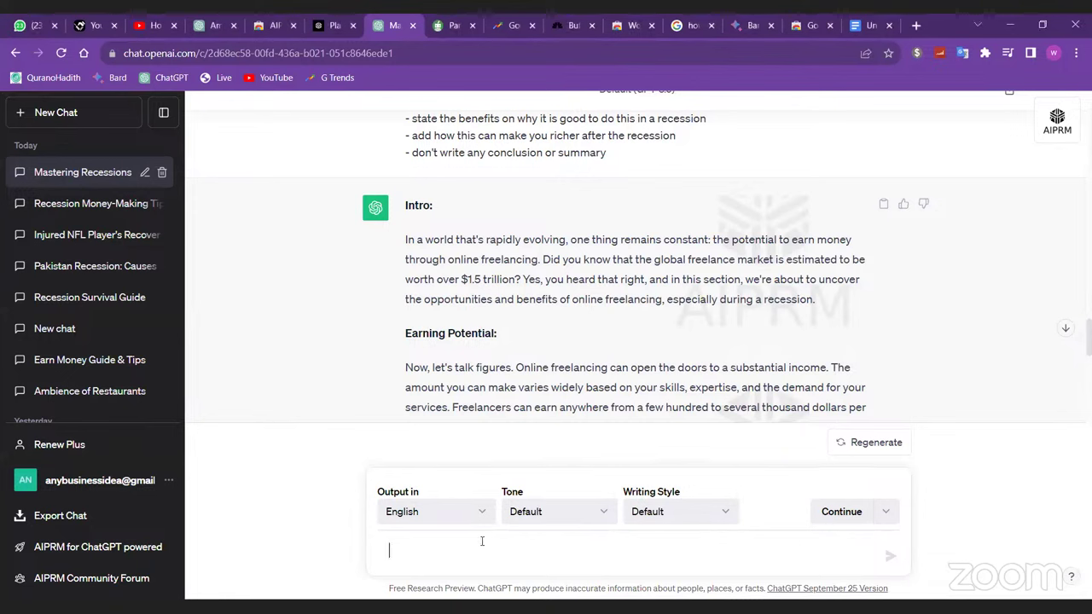
key("ctrl+v")
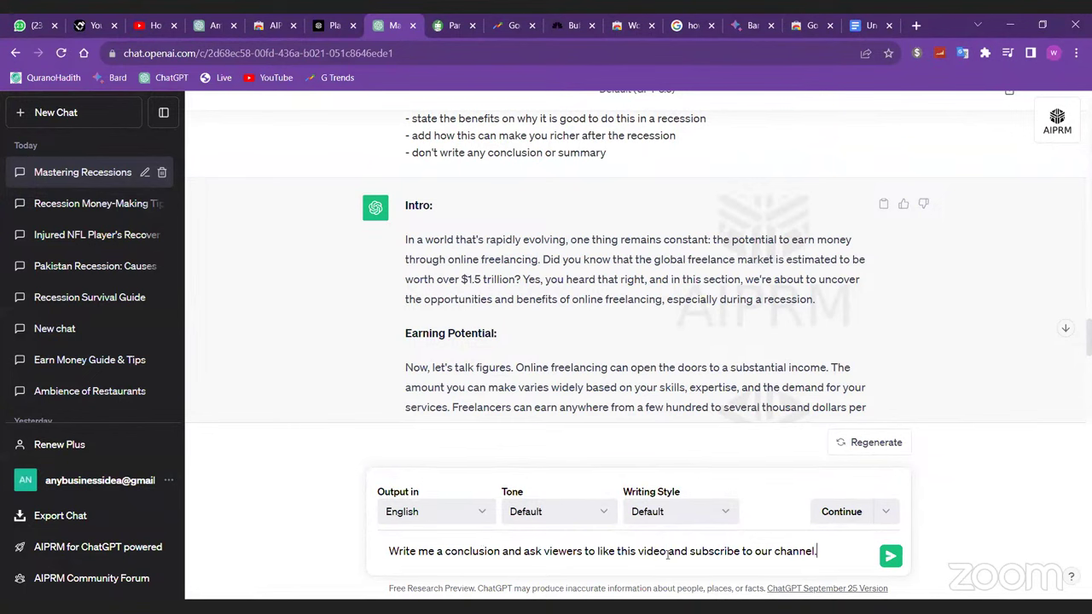
key("Return")
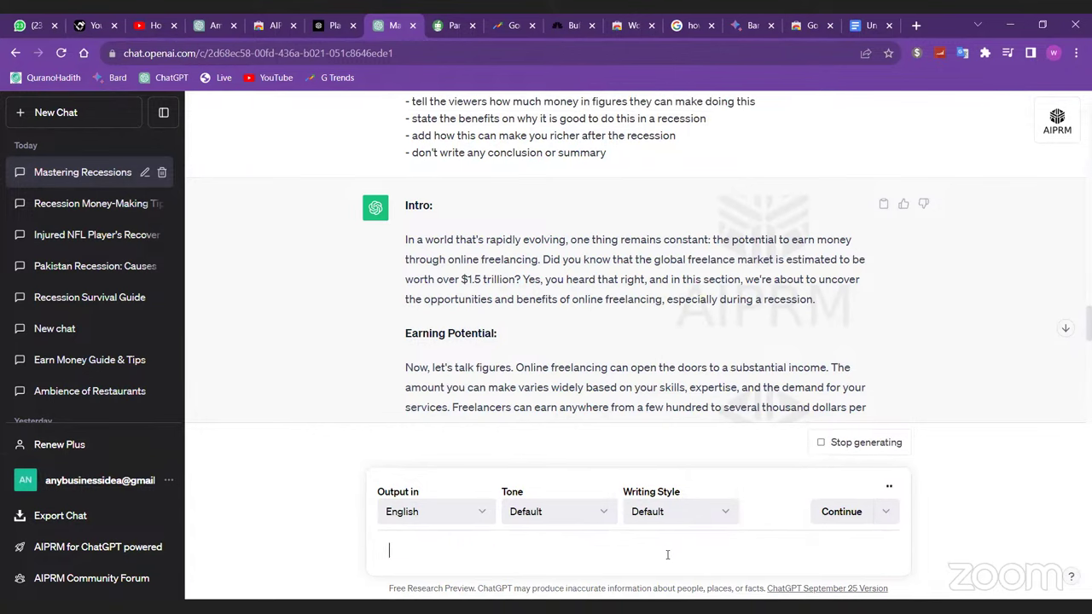
scroll(655, 363, "down", 10)
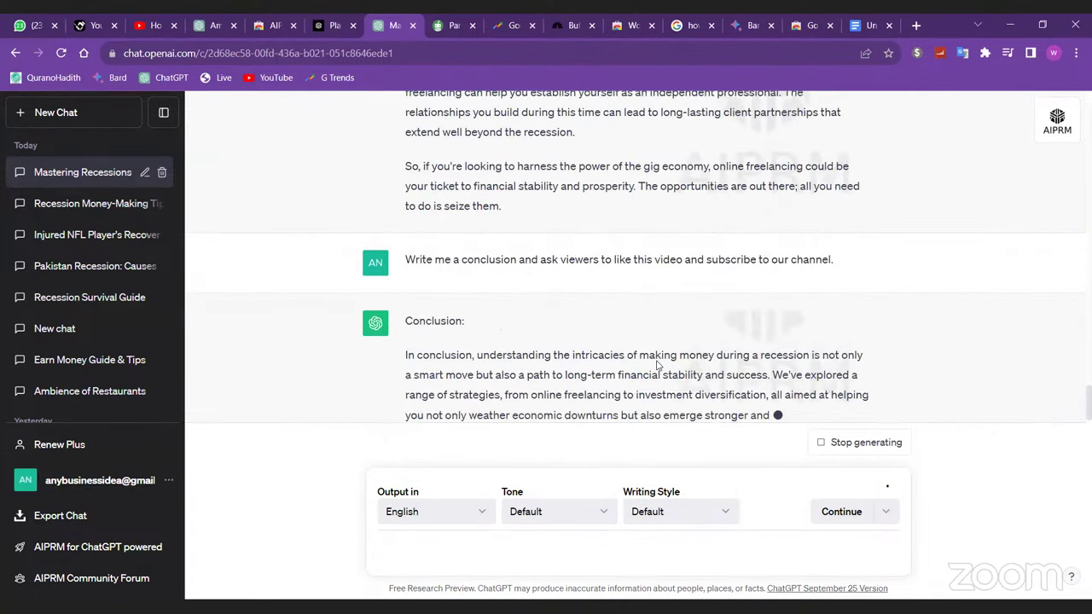
scroll(657, 363, "down", 3)
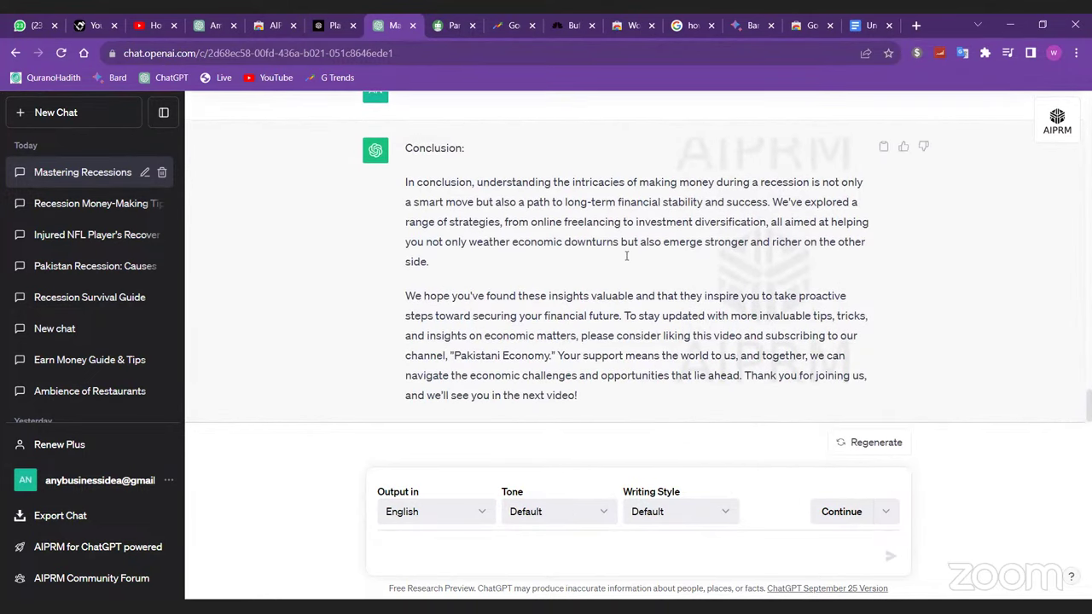
- Copy the whole generated intro, from "Did you know that recessions" through "economic resilience and prosperity!", without the [INTRO] label
scroll(631, 256, "up", 15)
scroll(627, 247, "up", 15)
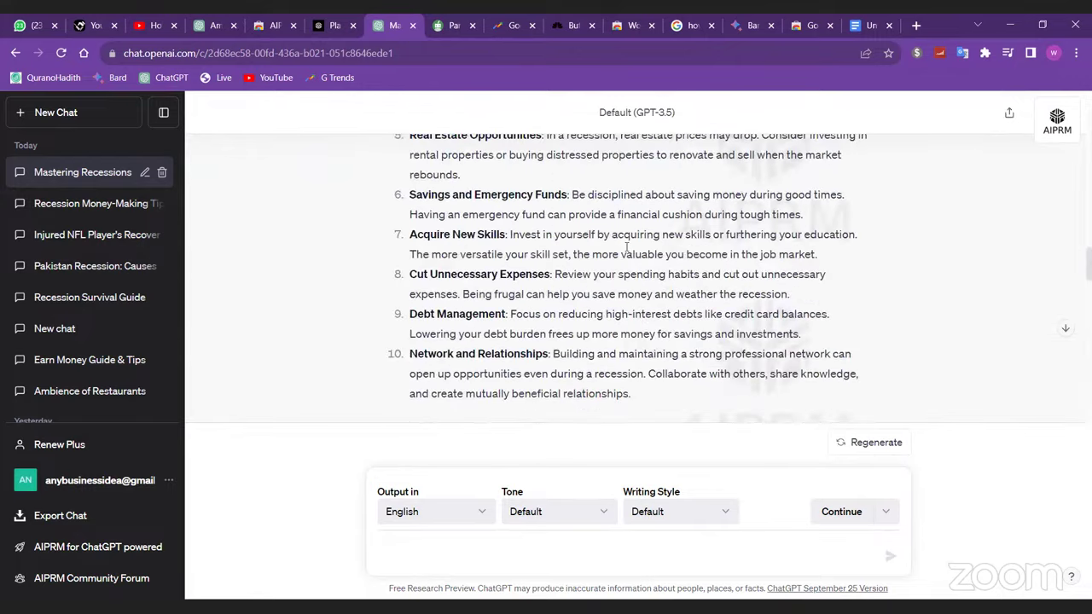
scroll(625, 249, "down", 2)
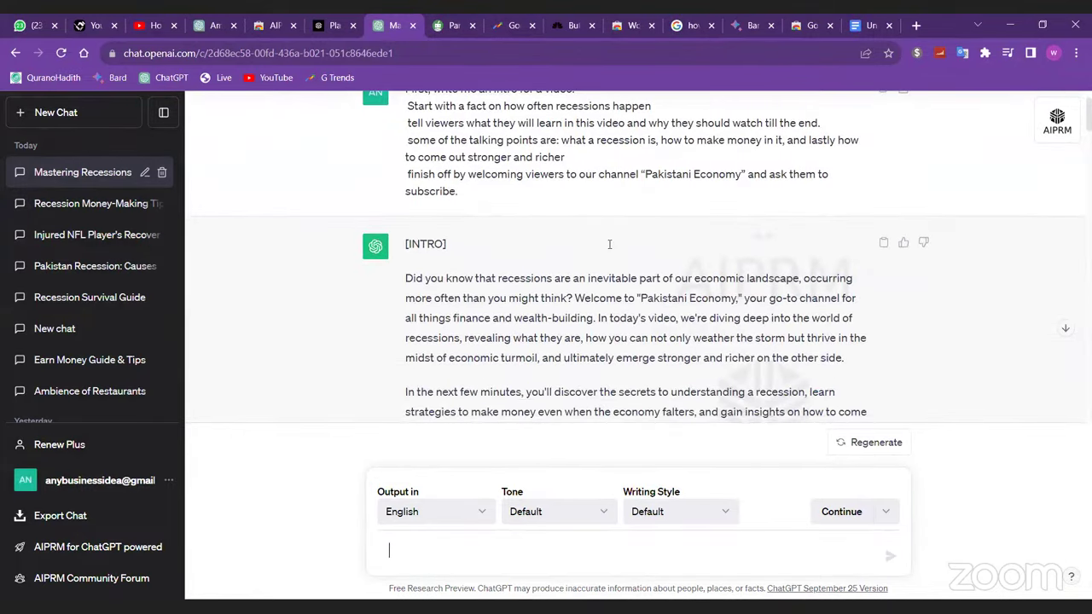
left_click_drag(404, 176, 529, 214)
key("ctrl+c")
scroll(534, 264, "down", 3)
left_click_drag(701, 141, 772, 139)
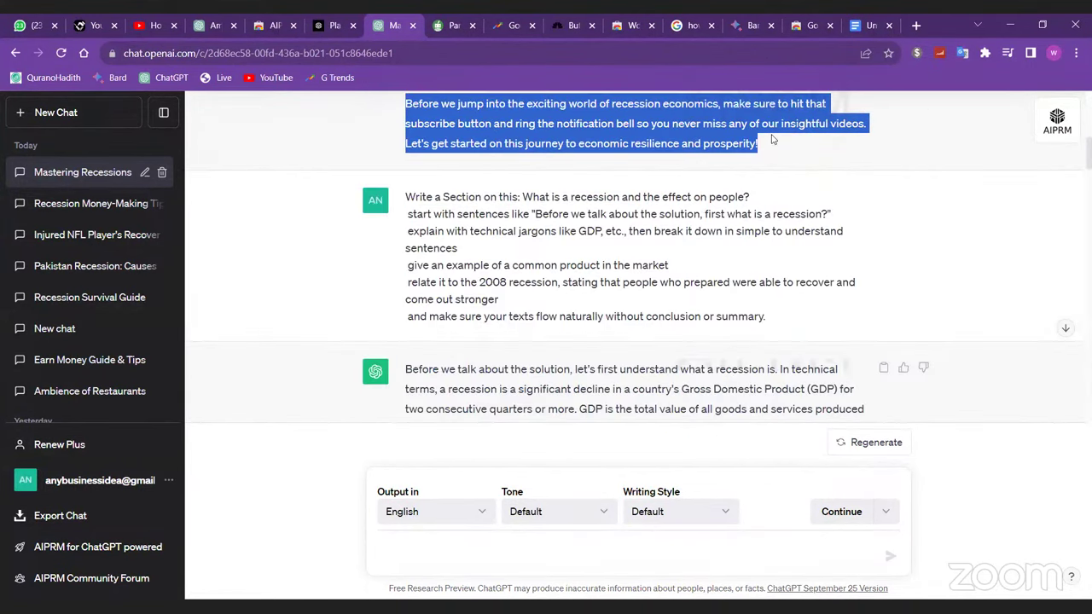
- Switch to the Google Docs document, paste the intro, and add blank lines after its final paragraph
left_click(865, 18)
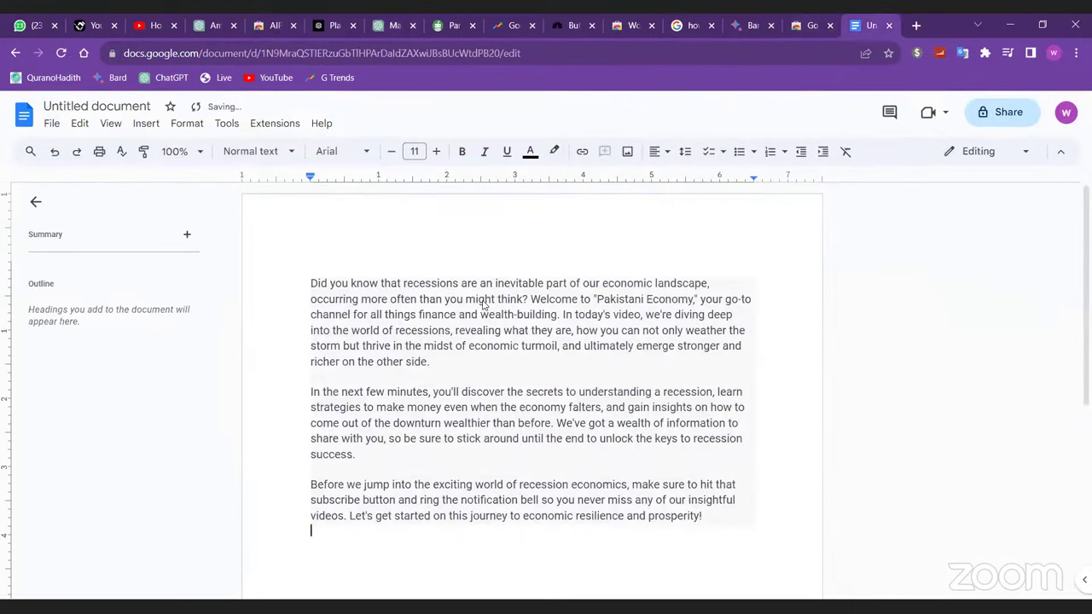
key("ctrl+v")
left_click(486, 378)
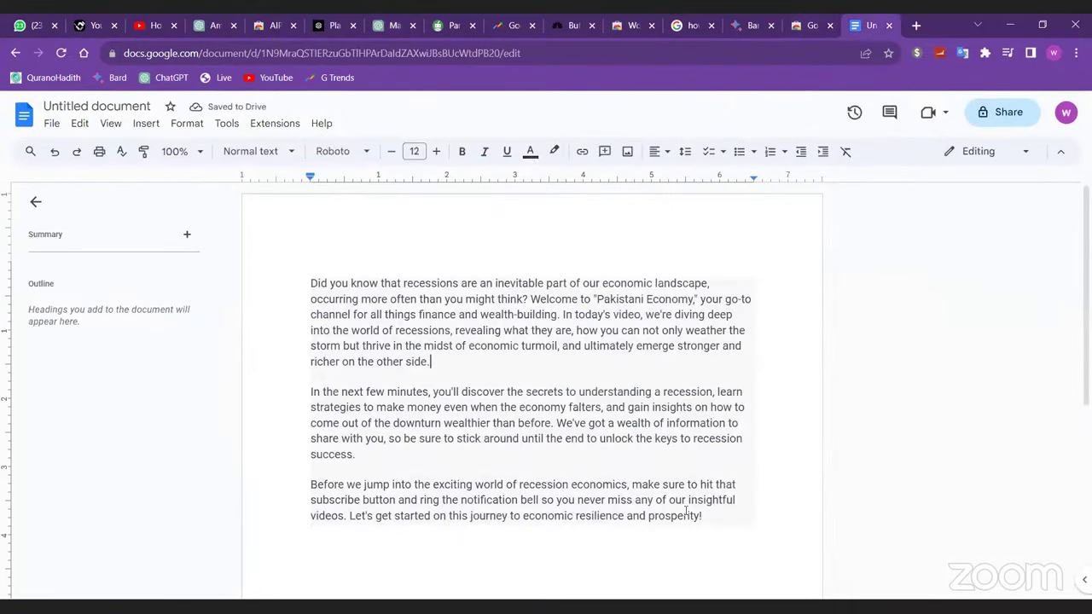
left_click(765, 524)
key("Return")
key("Return")
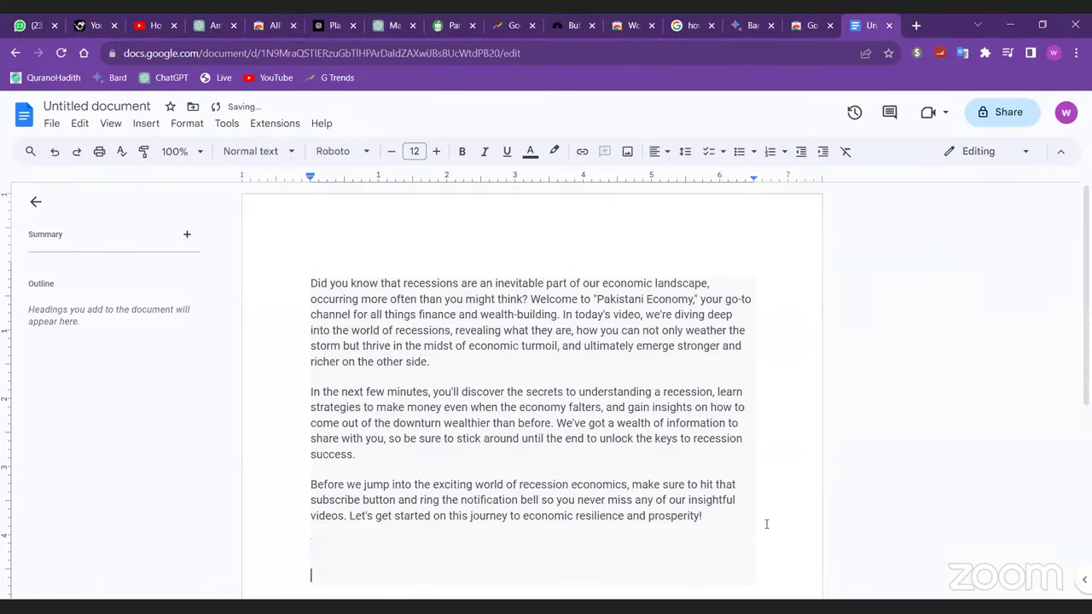
- Return to ChatGPT and copy the full section explaining what a recession is and its effects on people
left_click(392, 24)
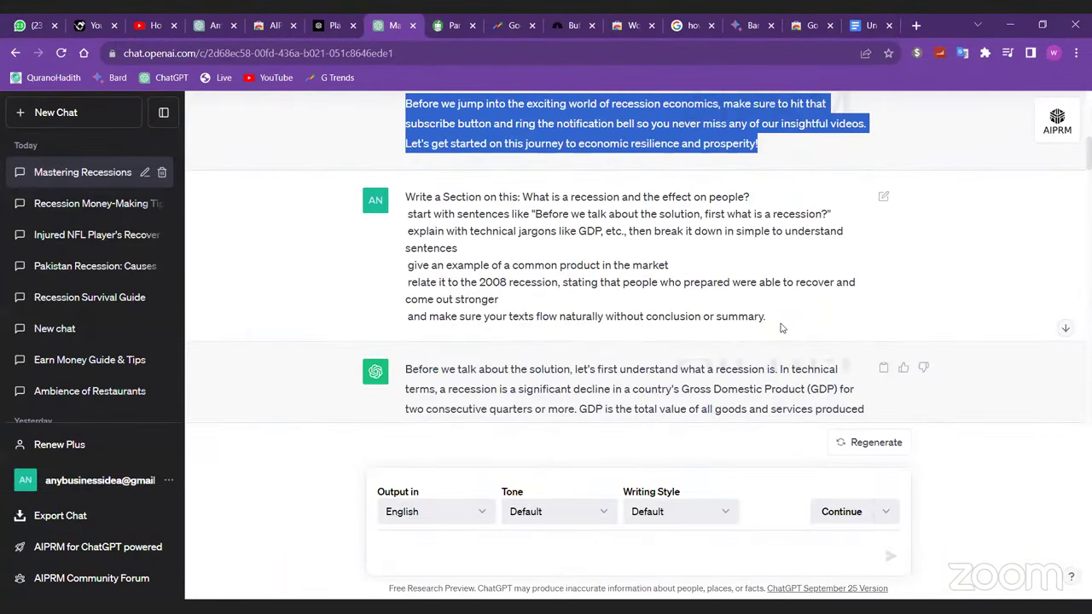
scroll(781, 325, "down", 1)
scroll(781, 325, "down", 1)
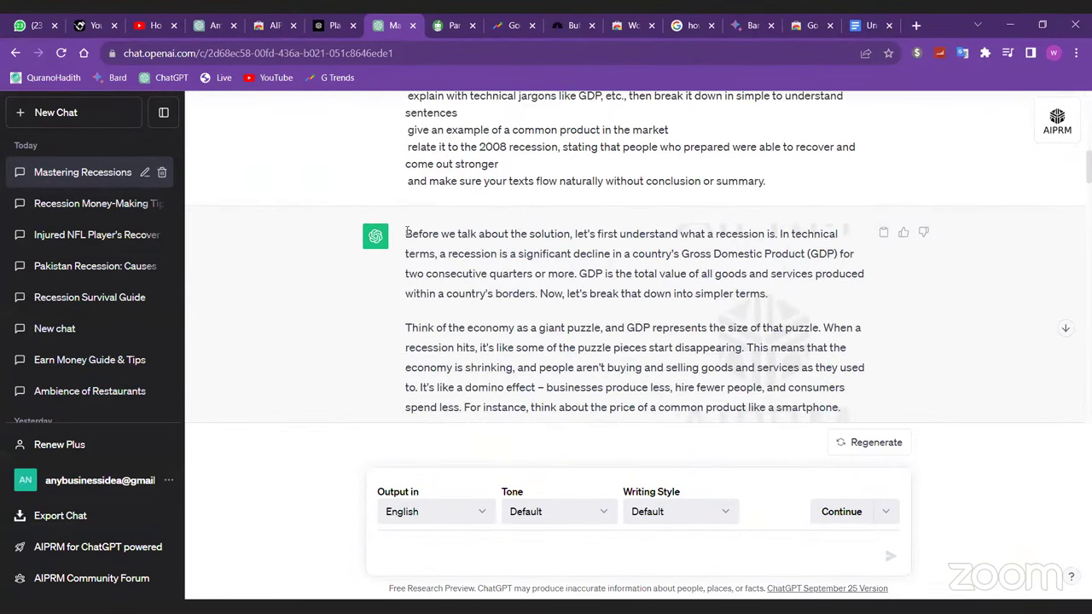
left_click_drag(404, 232, 627, 265)
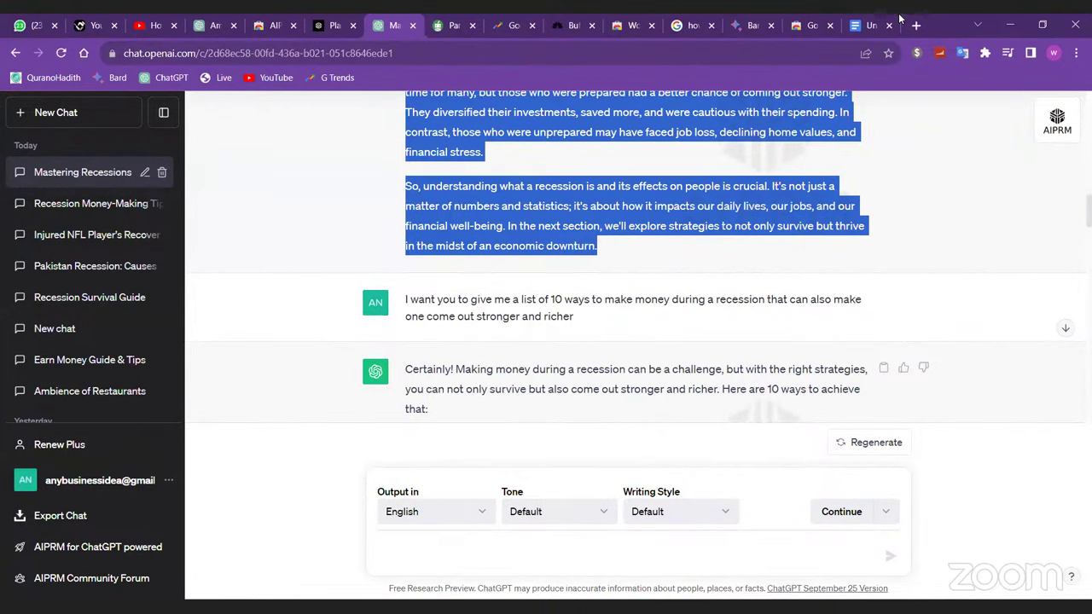
- Reorder the browser tabs so the Google Docs document sits beside the ChatGPT chat, and paste the recession section below the intro
mouse_move(861, 28)
left_click_drag(862, 25, 452, 25)
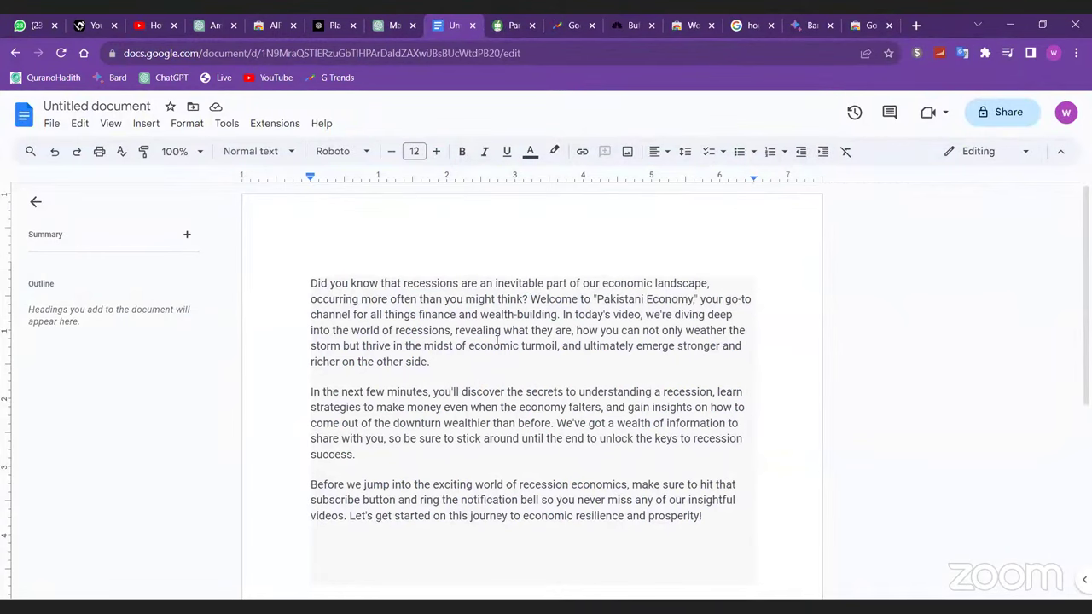
key("ctrl+v")
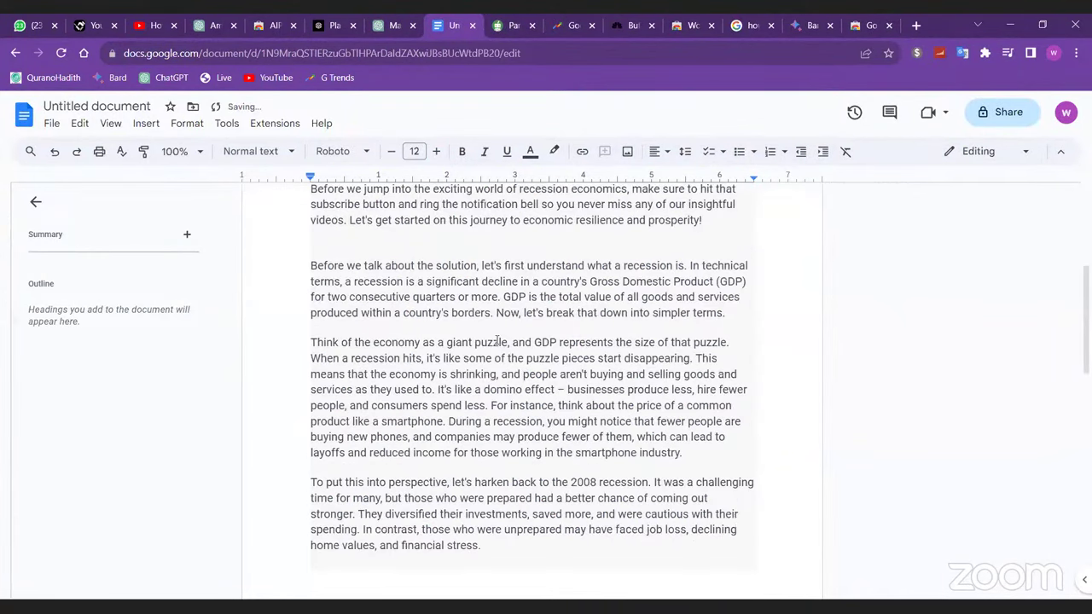
scroll(498, 341, "down", 2)
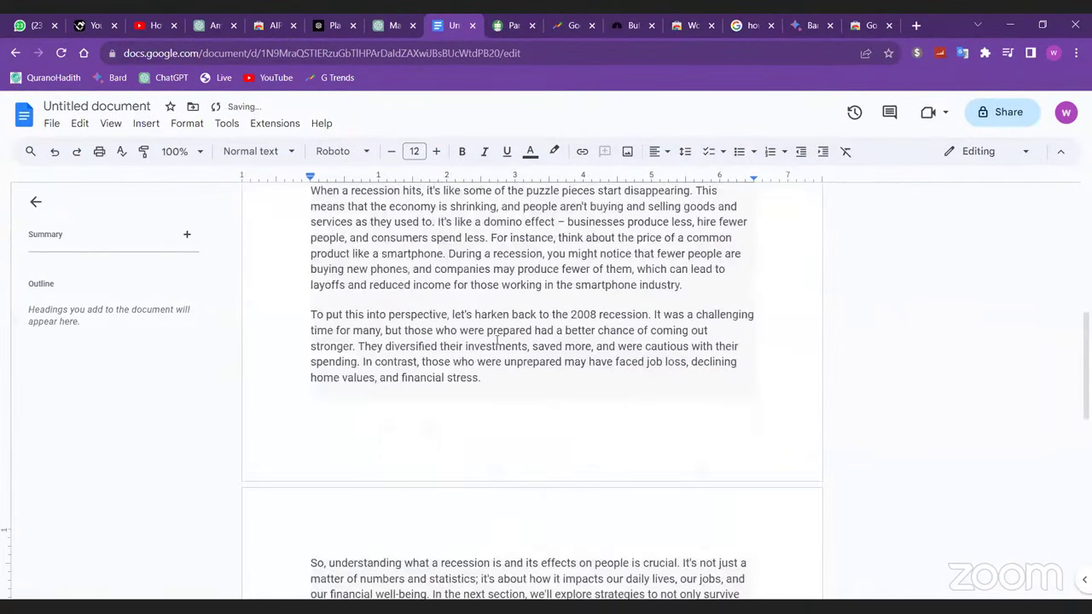
scroll(498, 339, "down", 1)
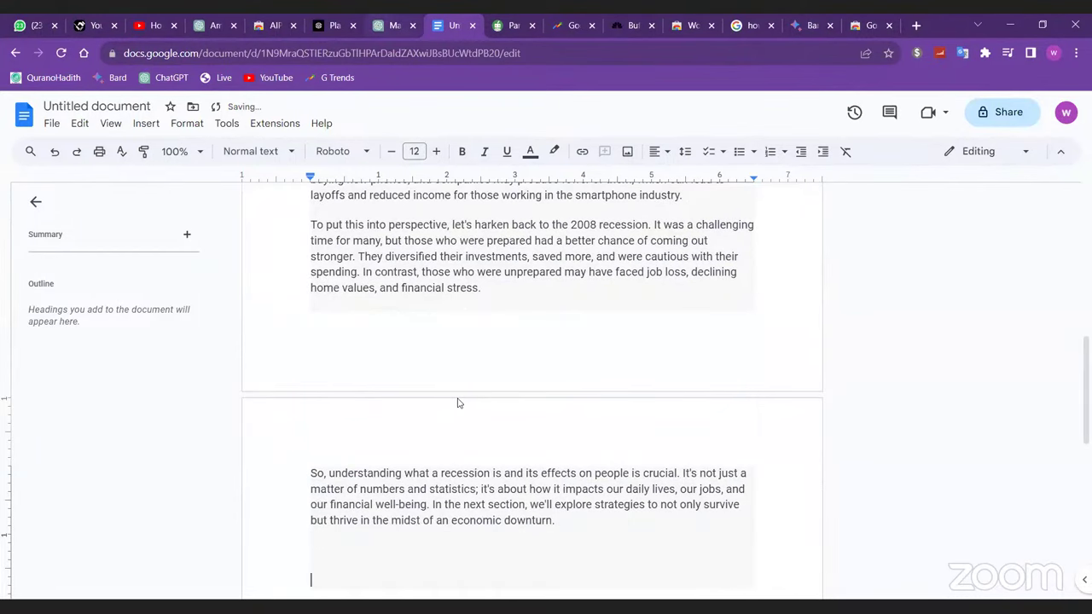
- Copy the online freelancing section from ChatGPT, from its opening paragraph through "seize them", without the "Intro:" heading, and return to the Google Docs document
key("ctrl+shift+Tab")
scroll(410, 271, "down", 5)
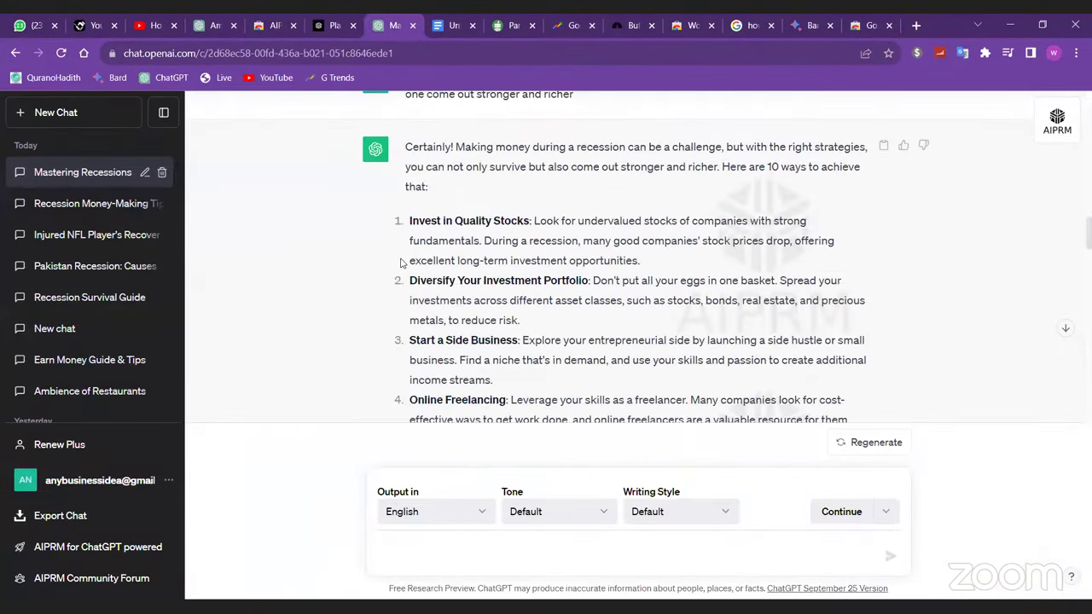
scroll(509, 416, "down", 5)
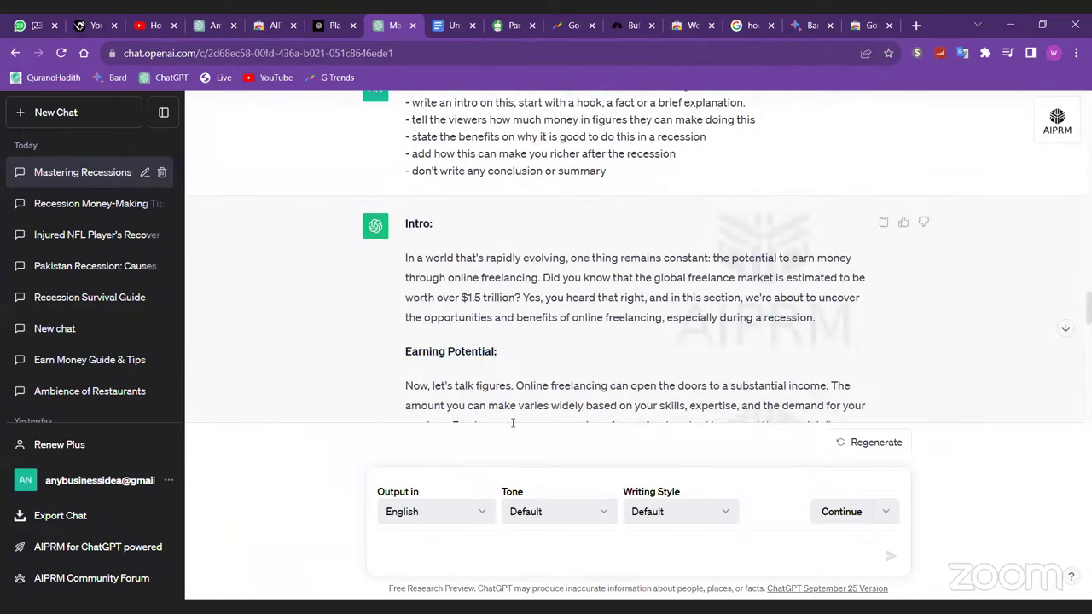
left_click_drag(403, 255, 509, 276)
scroll(502, 280, "down", 6)
scroll(507, 277, "up", 3)
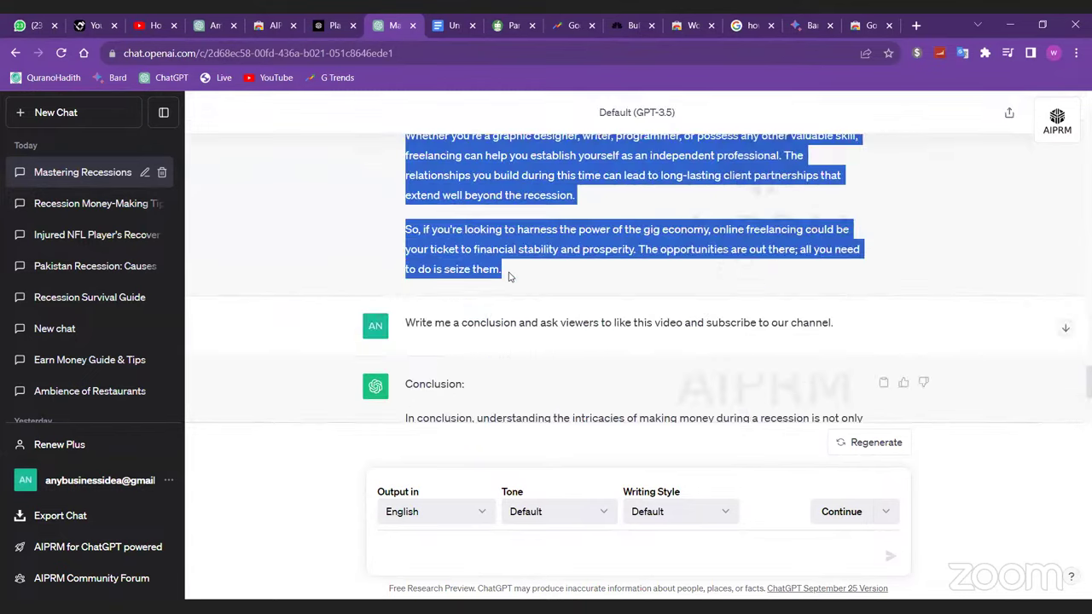
left_click(456, 25)
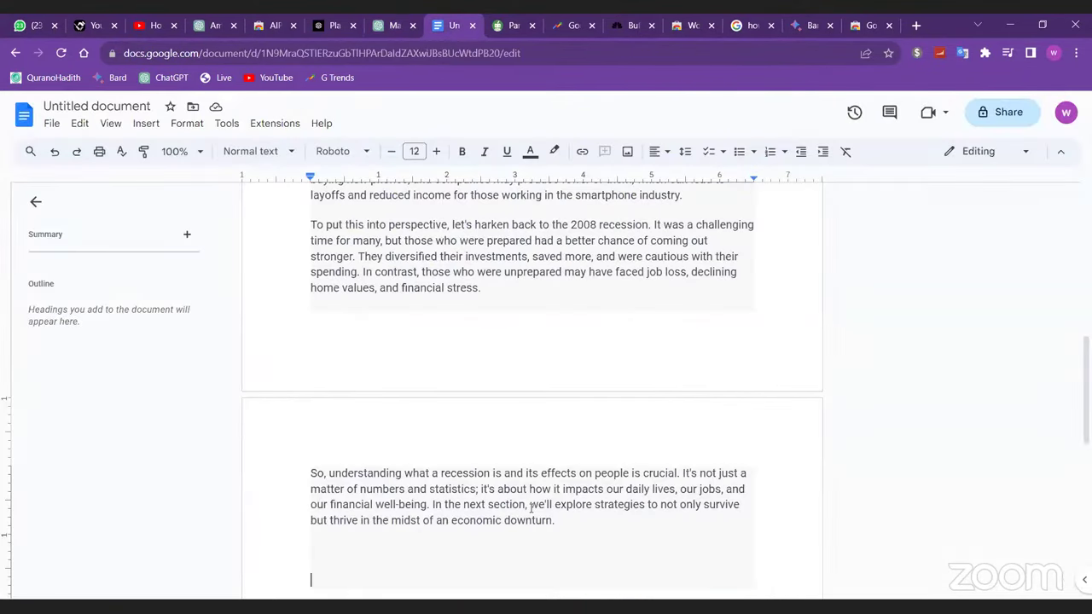